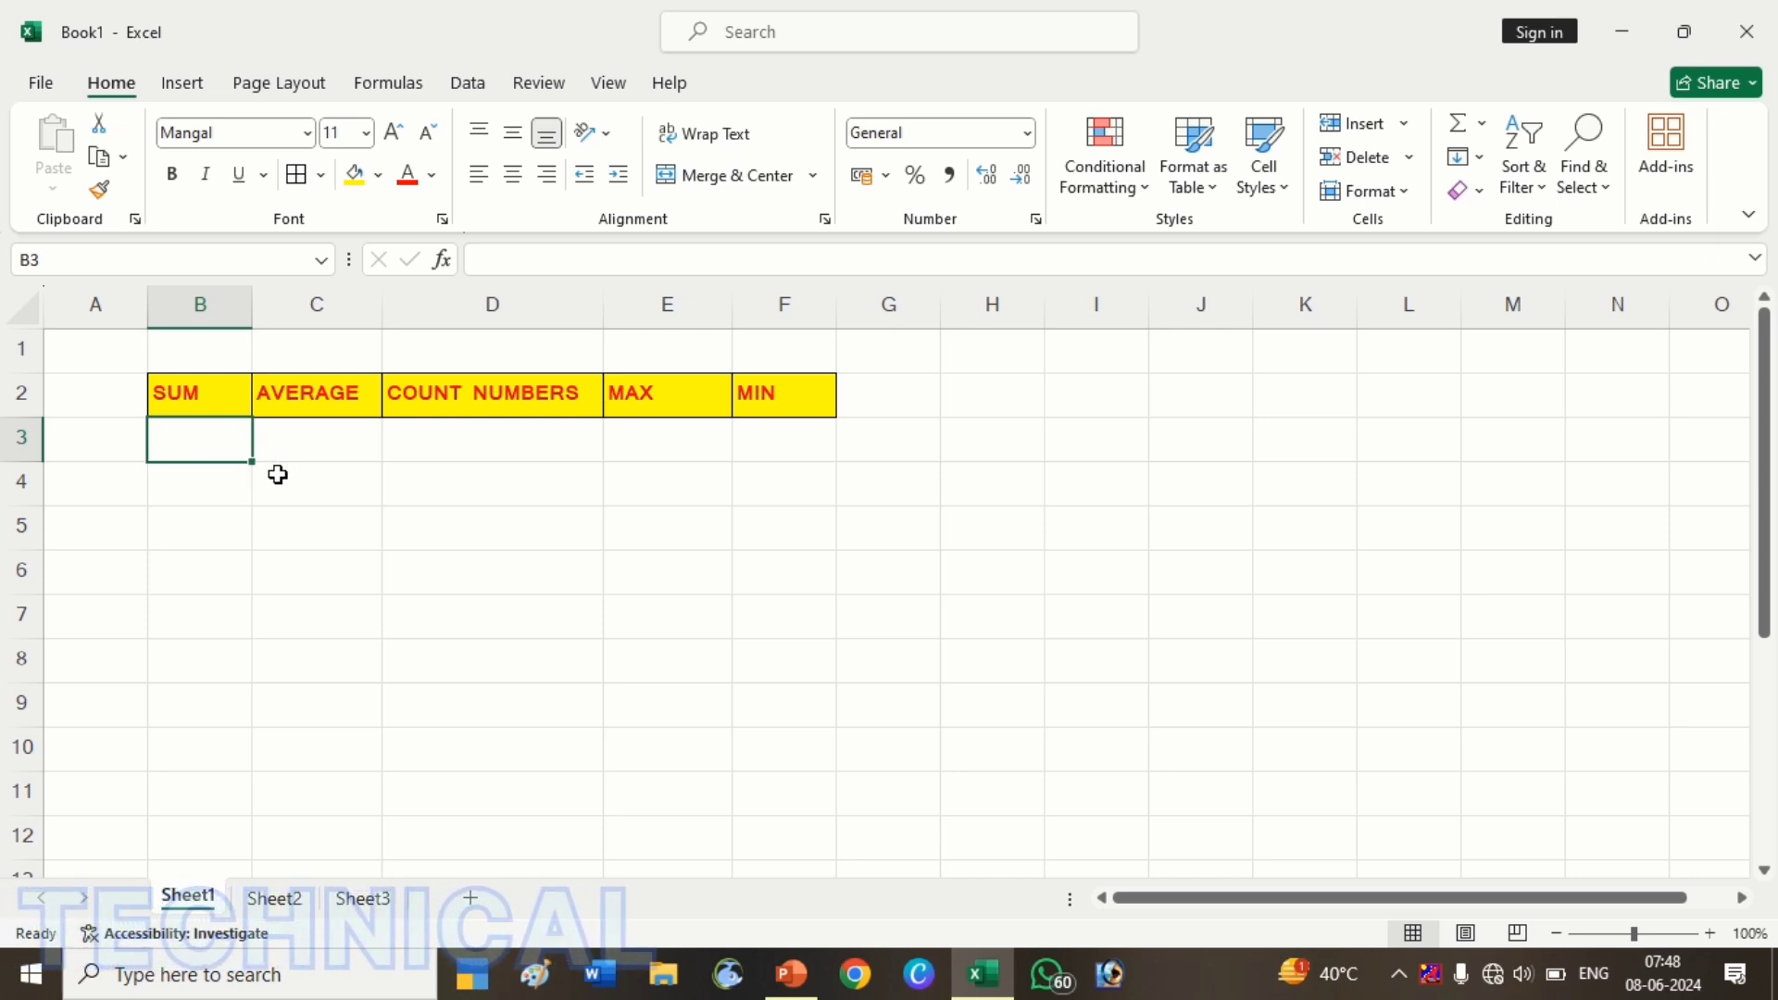
Enter =RANDBETWEEN(1,100) in B3 under the SUM heading
type("=")
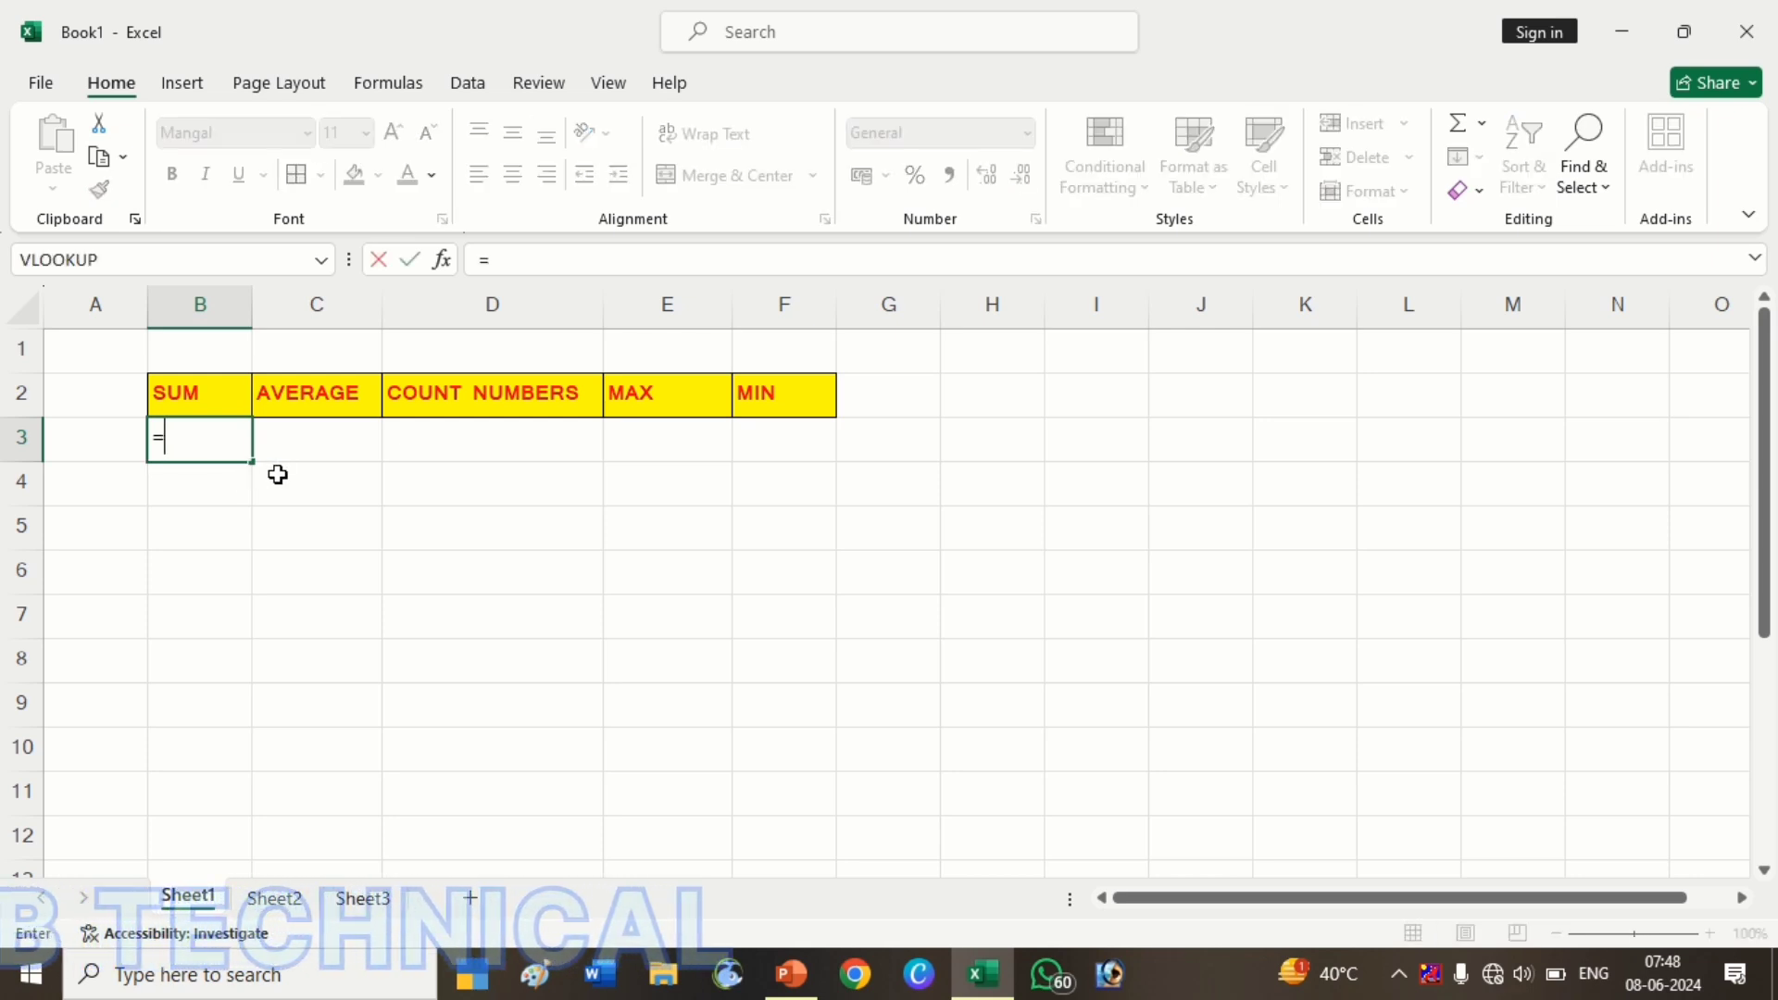
type("RAND")
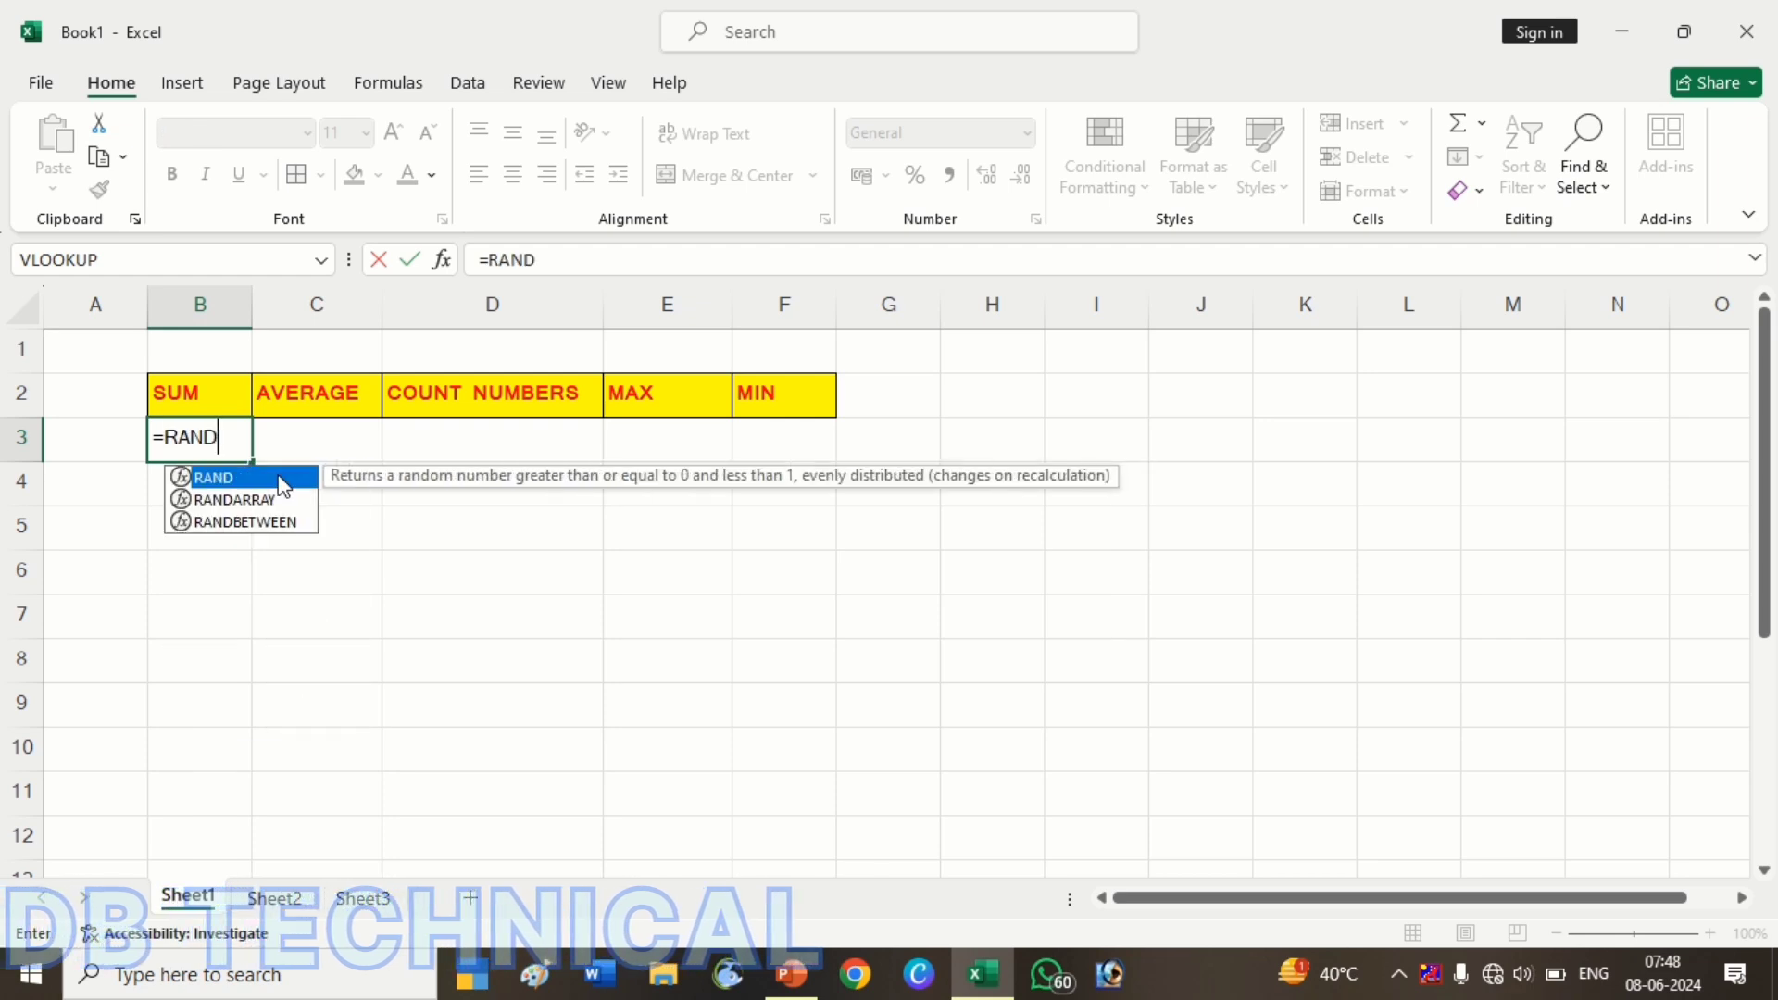
key("Down")
key("Down")
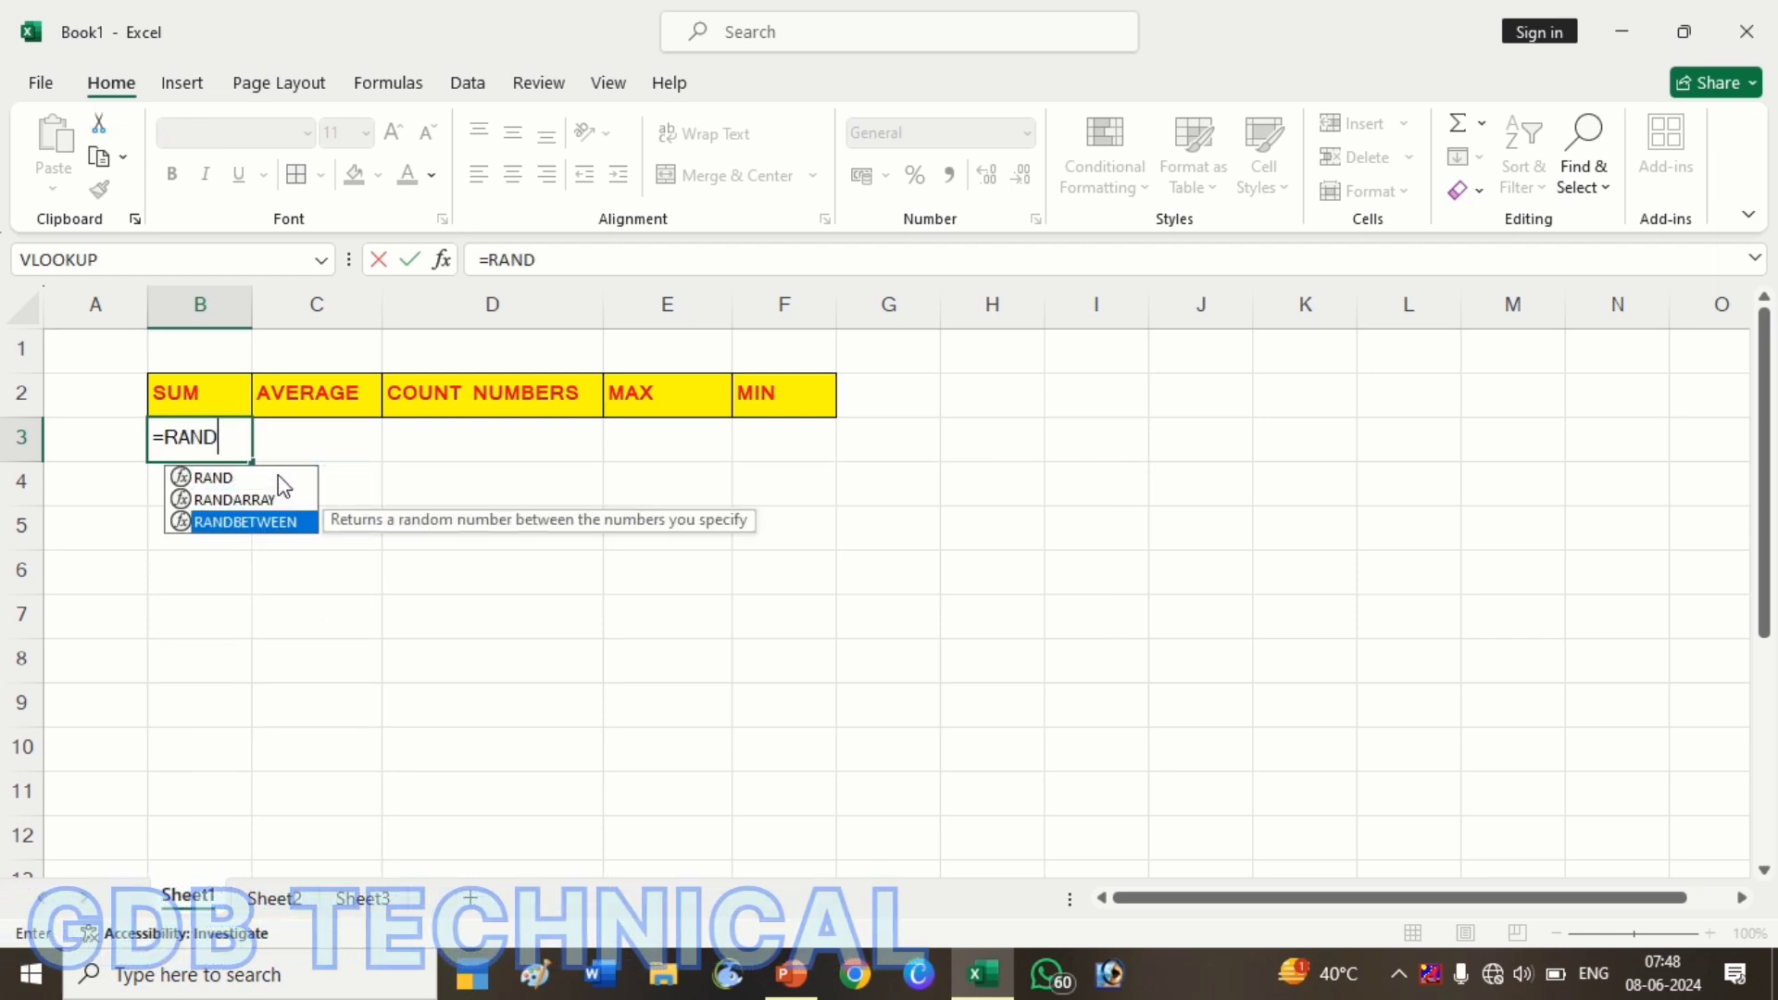
key("Tab")
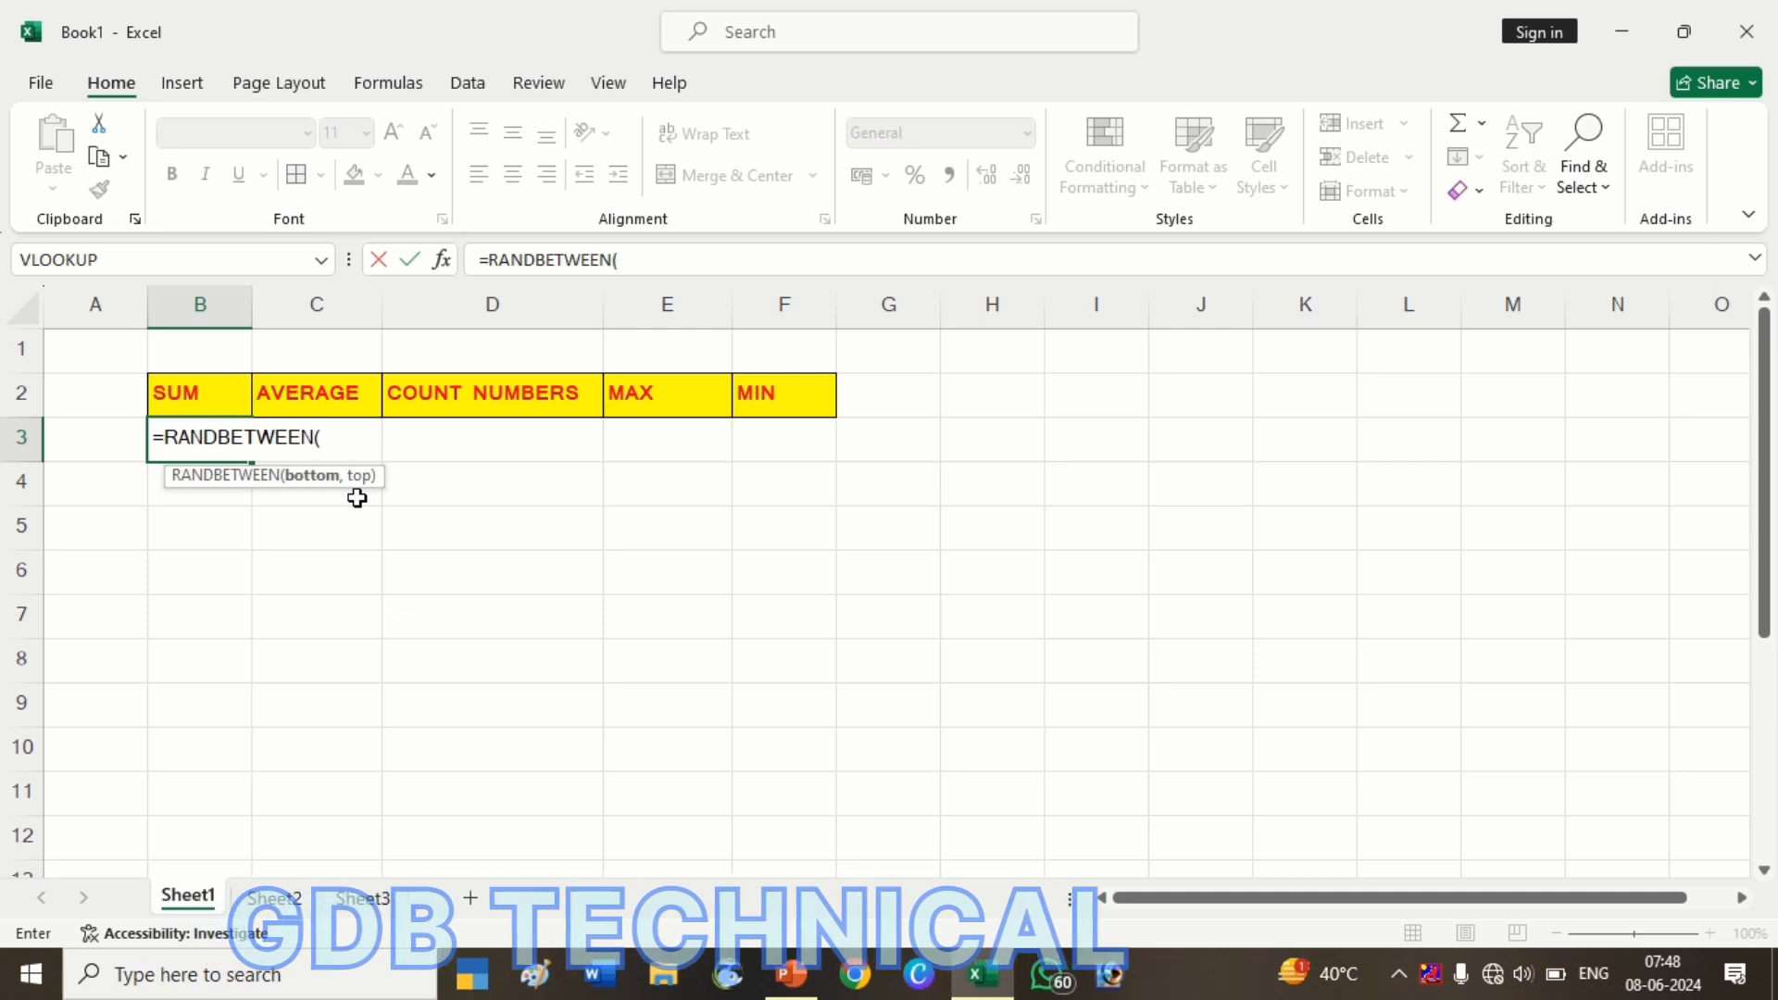
type("1,")
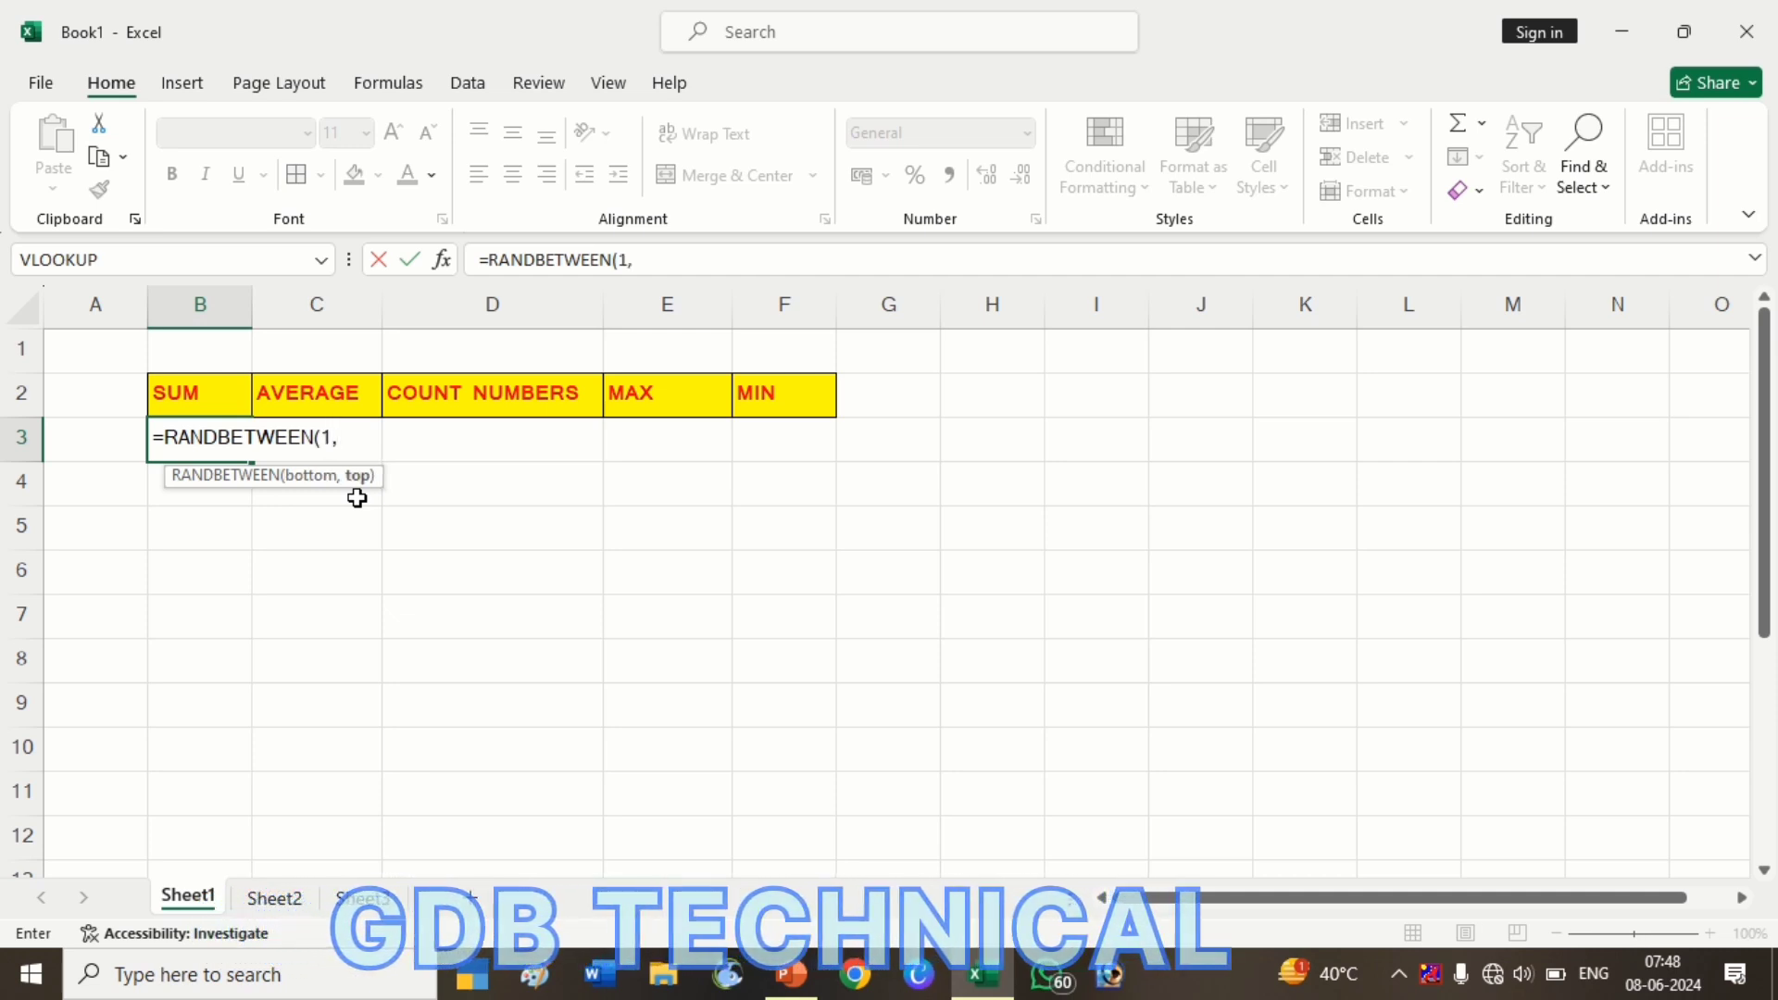
type("80")
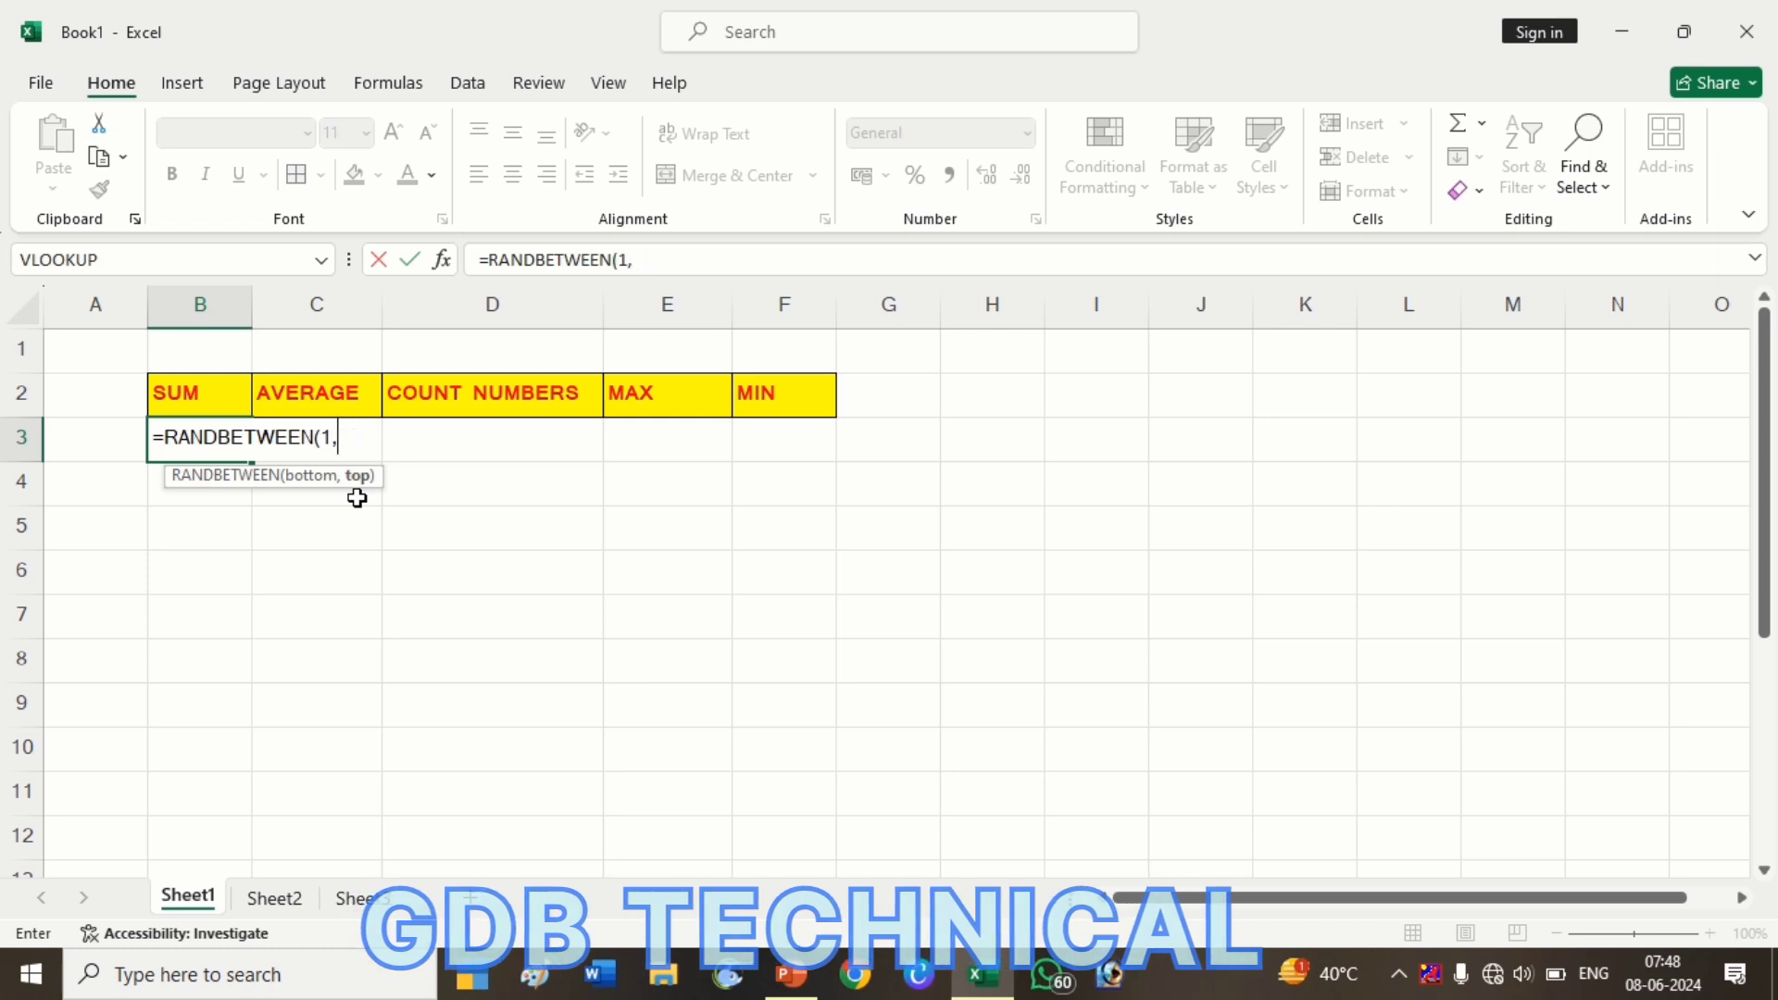
type("100")
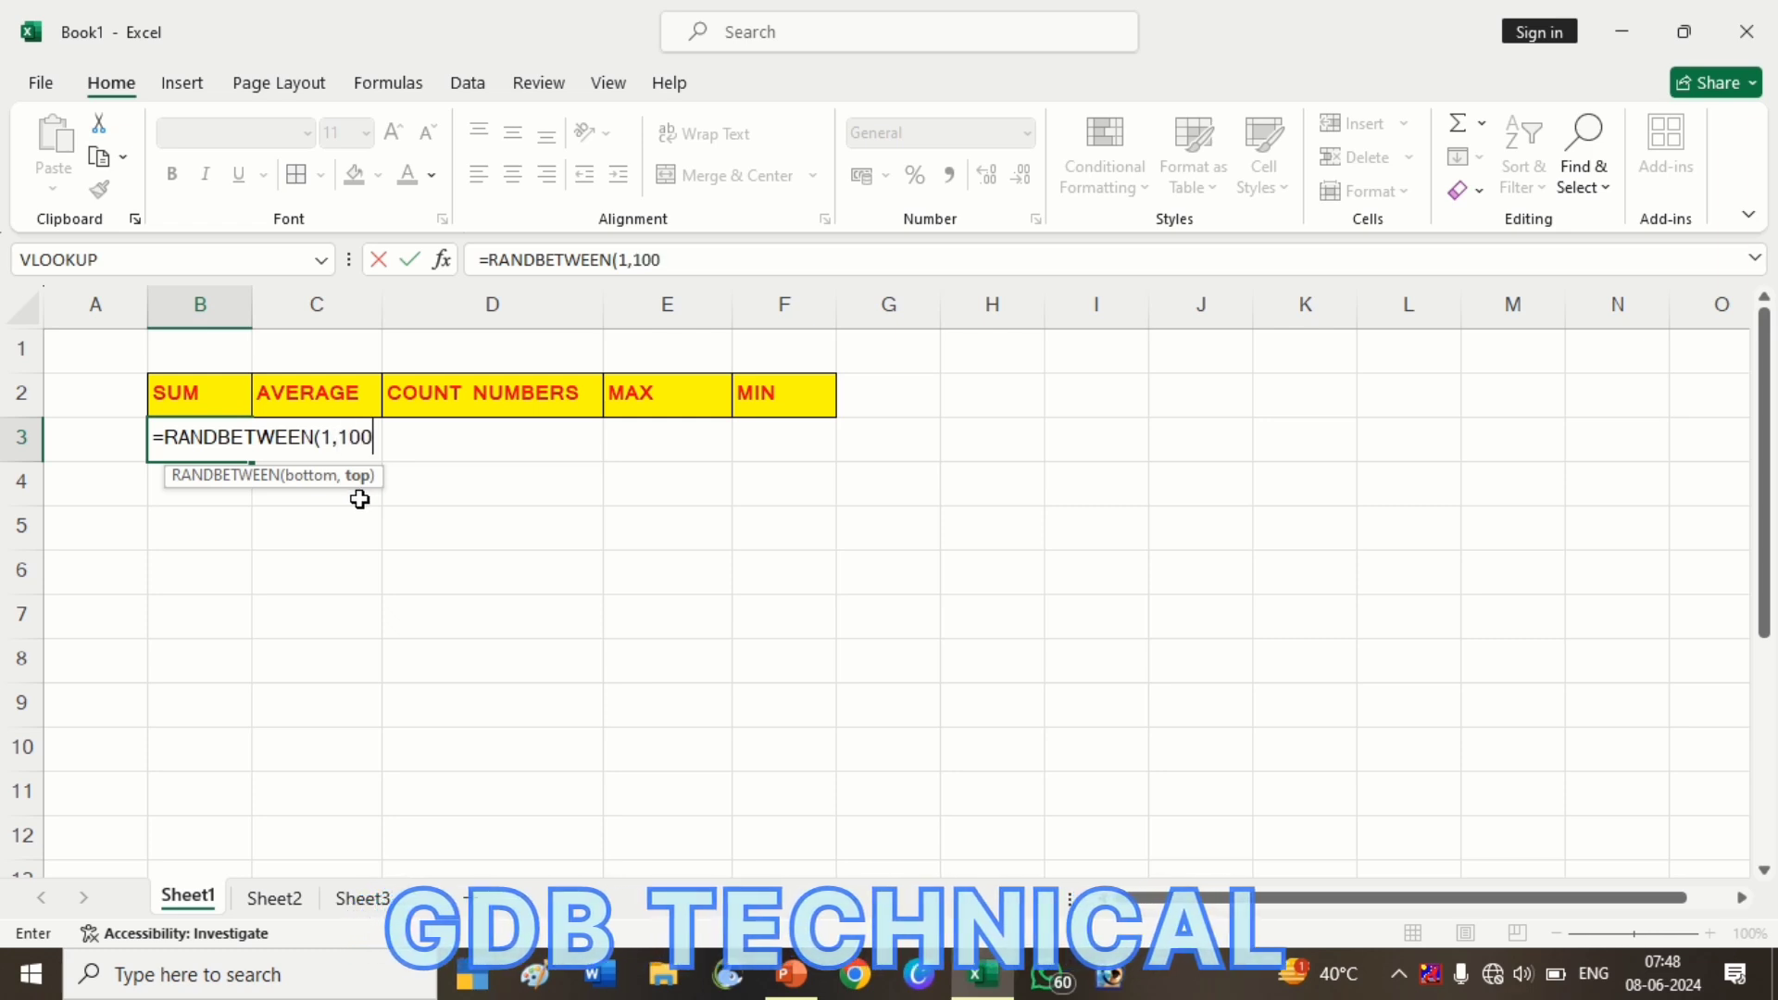
key("Return")
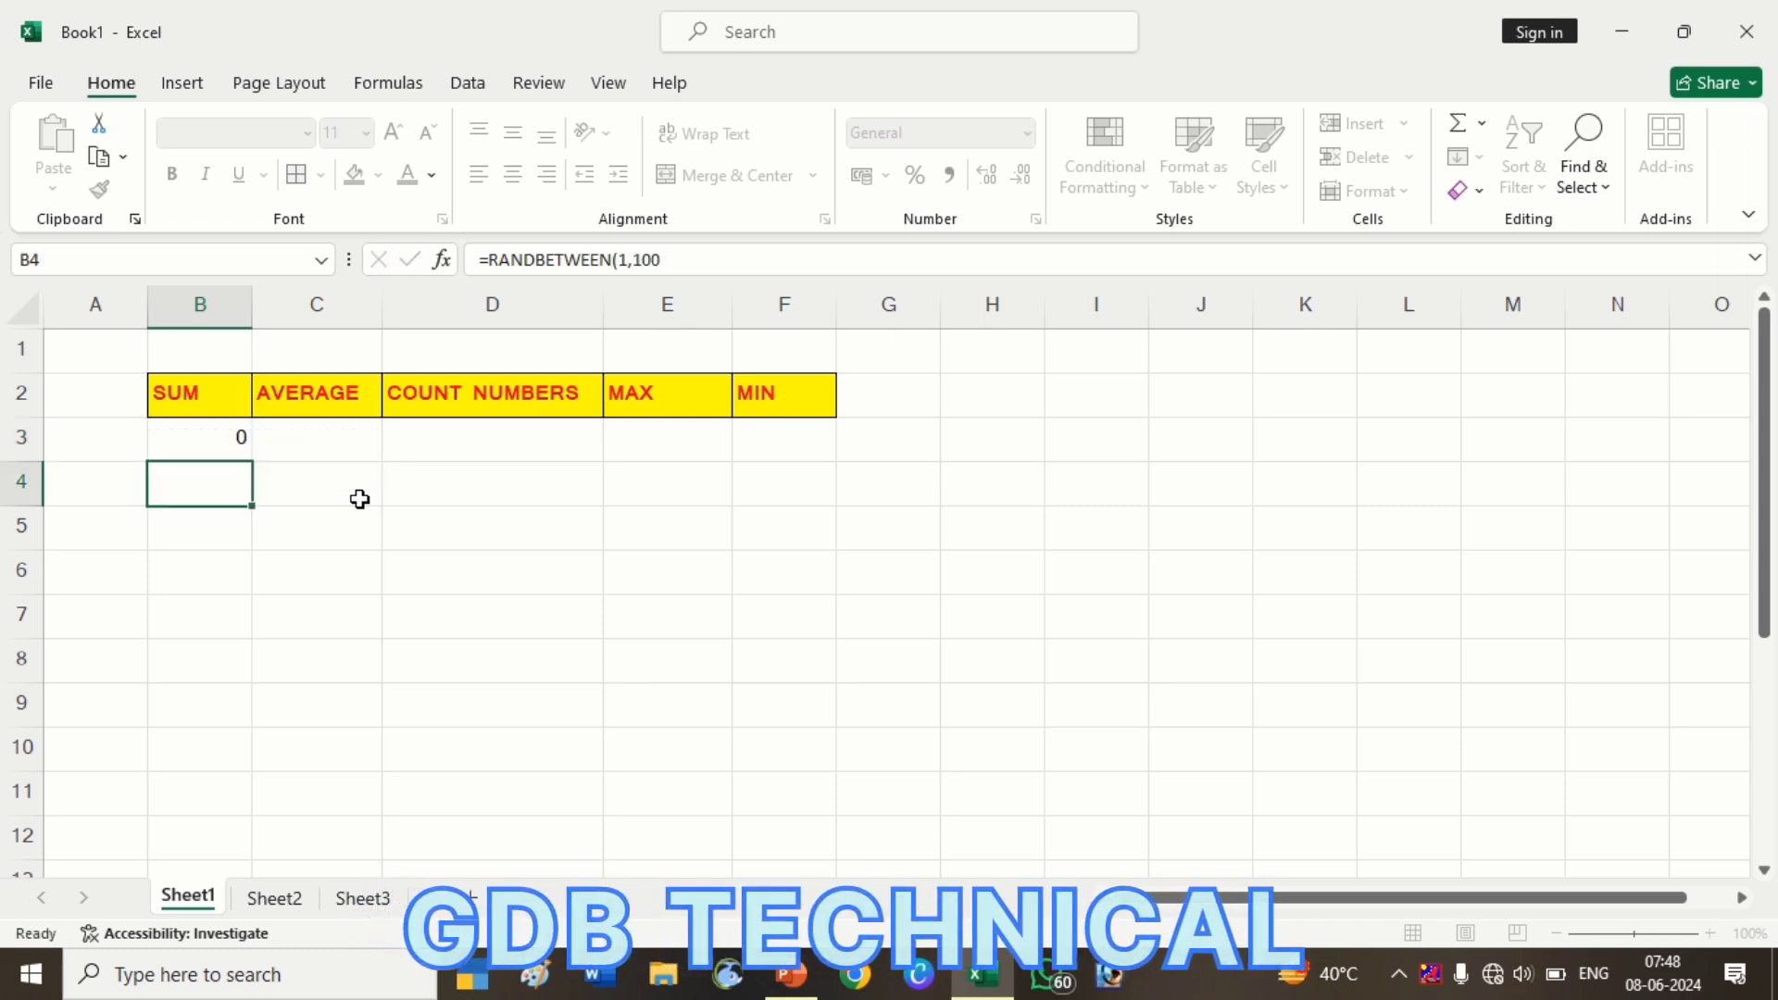
Fill B3's RANDBETWEEN formula down through B11 with Ctrl+D
key("Up")
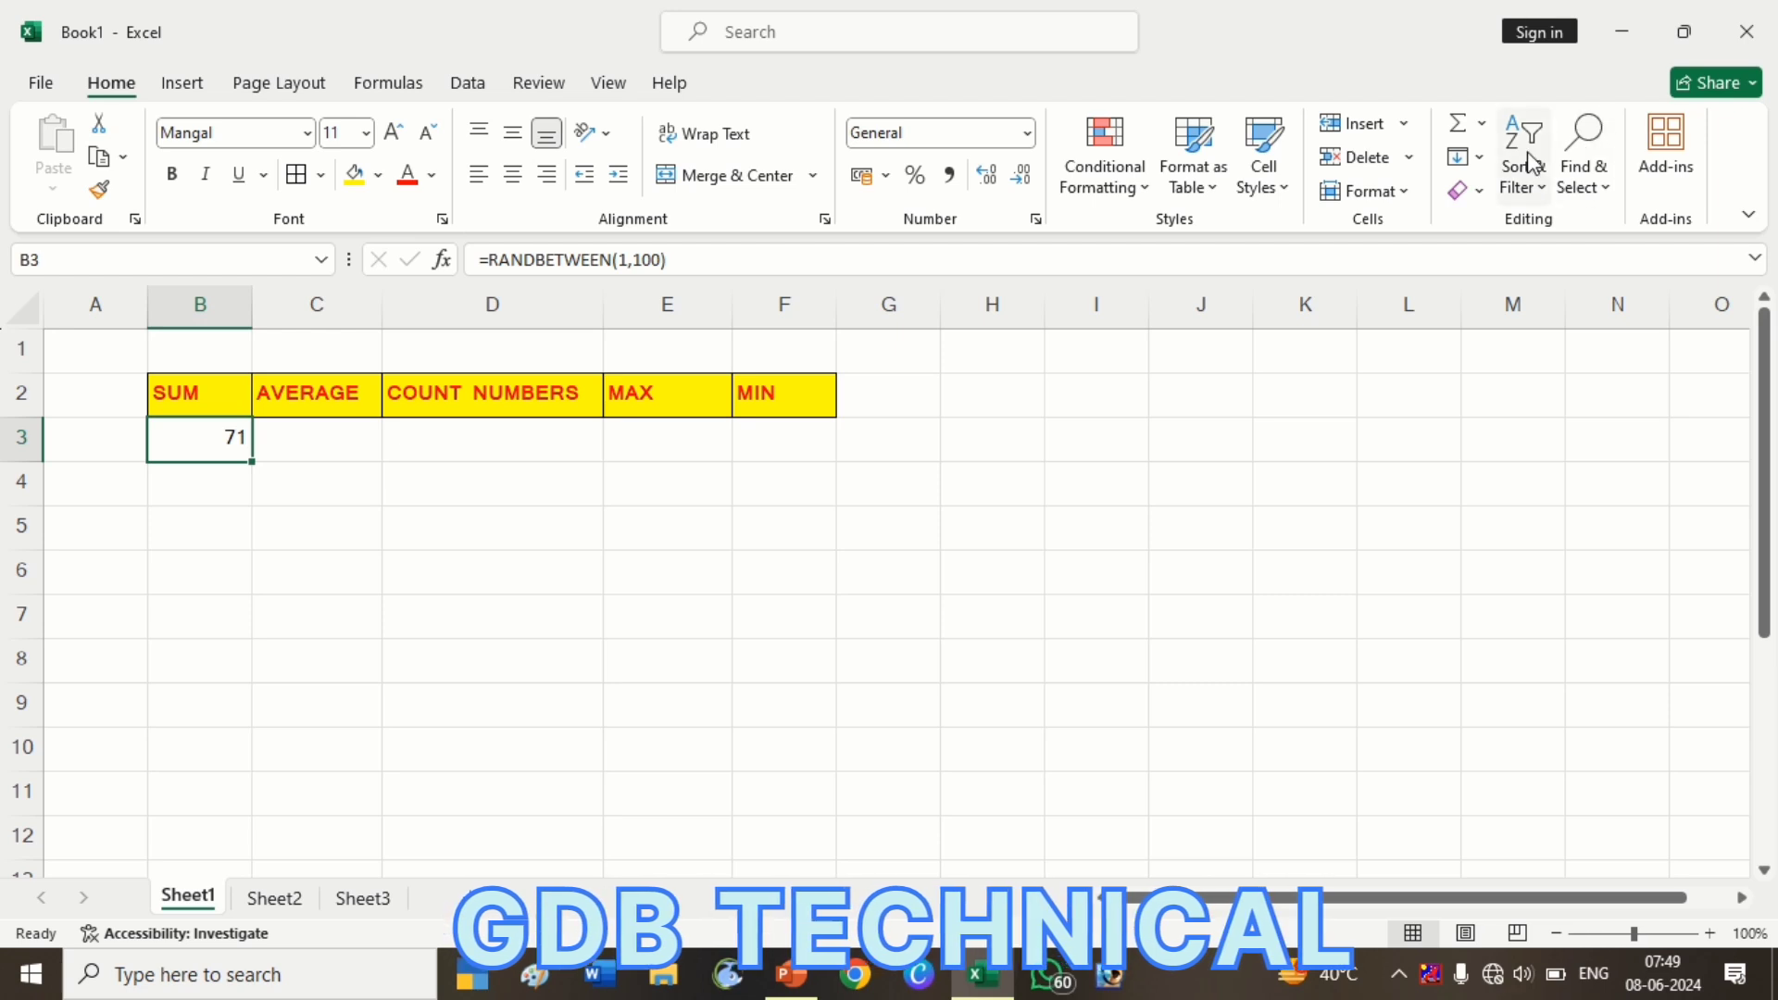
left_click(1482, 159)
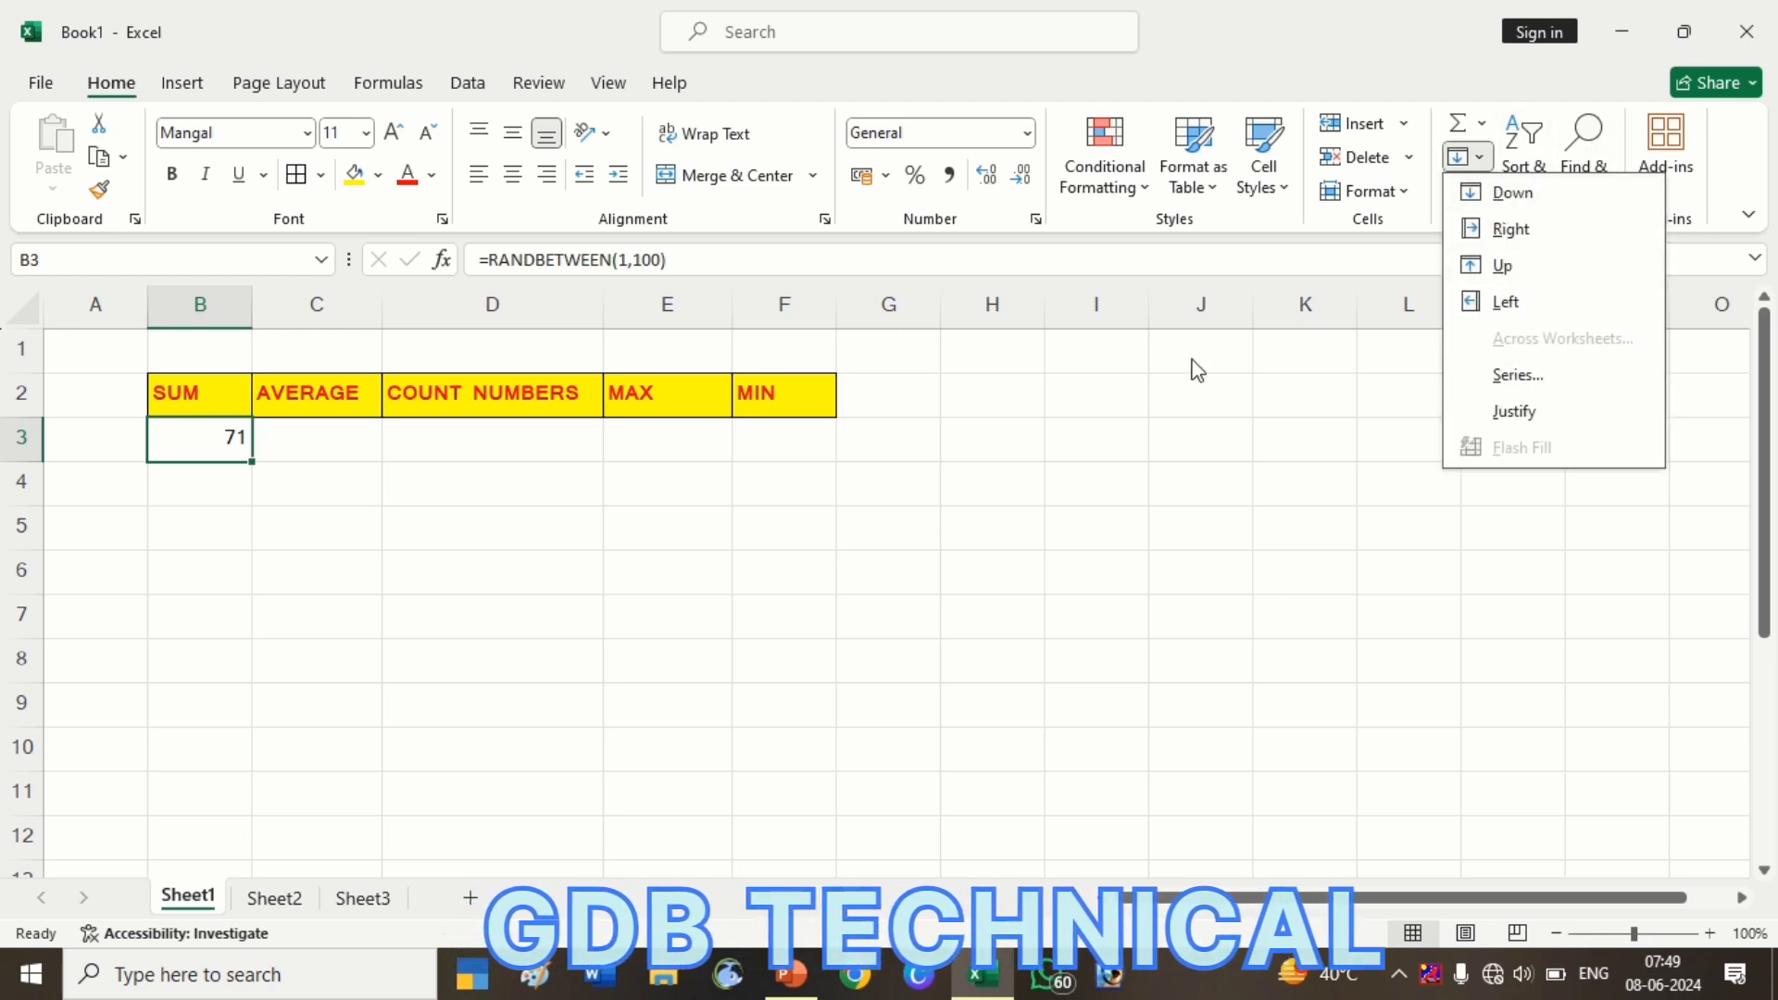
left_click(1019, 410)
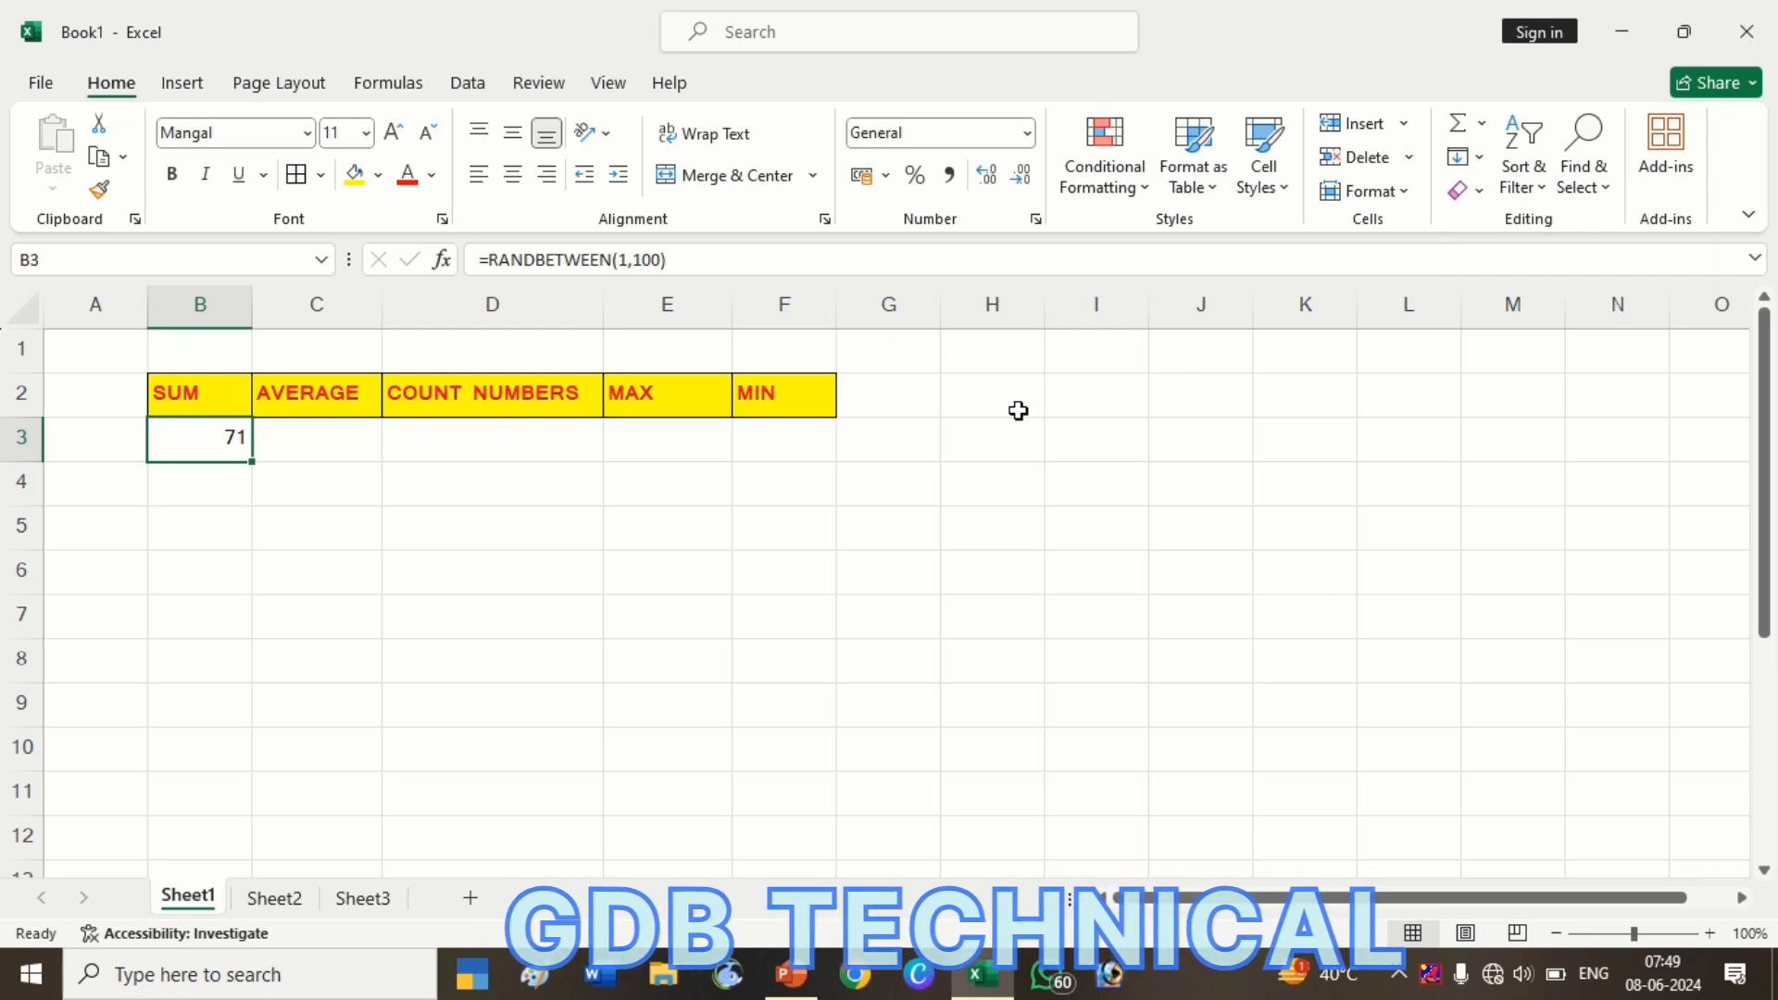
key("shift+Down")
key("shift+Down")
key("shift+Down")
key("shift+Down")
key("shift+Down")
key("shift+Down")
key("shift+Down")
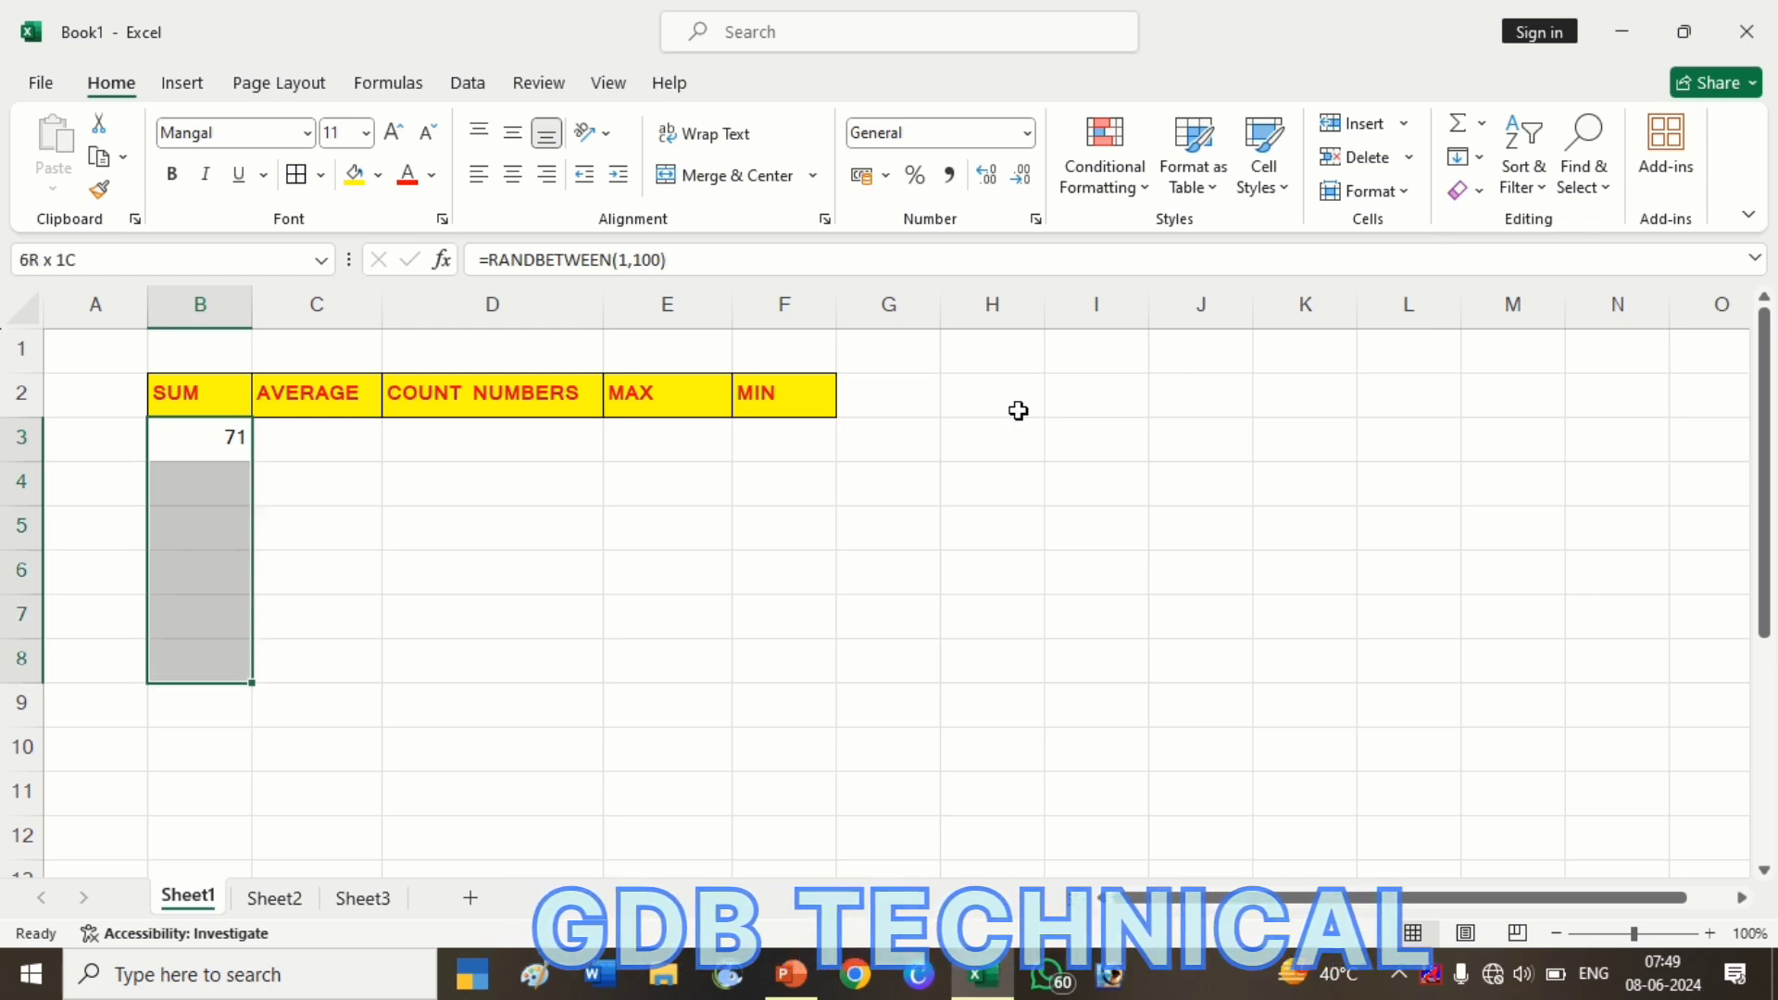
key("shift+Down")
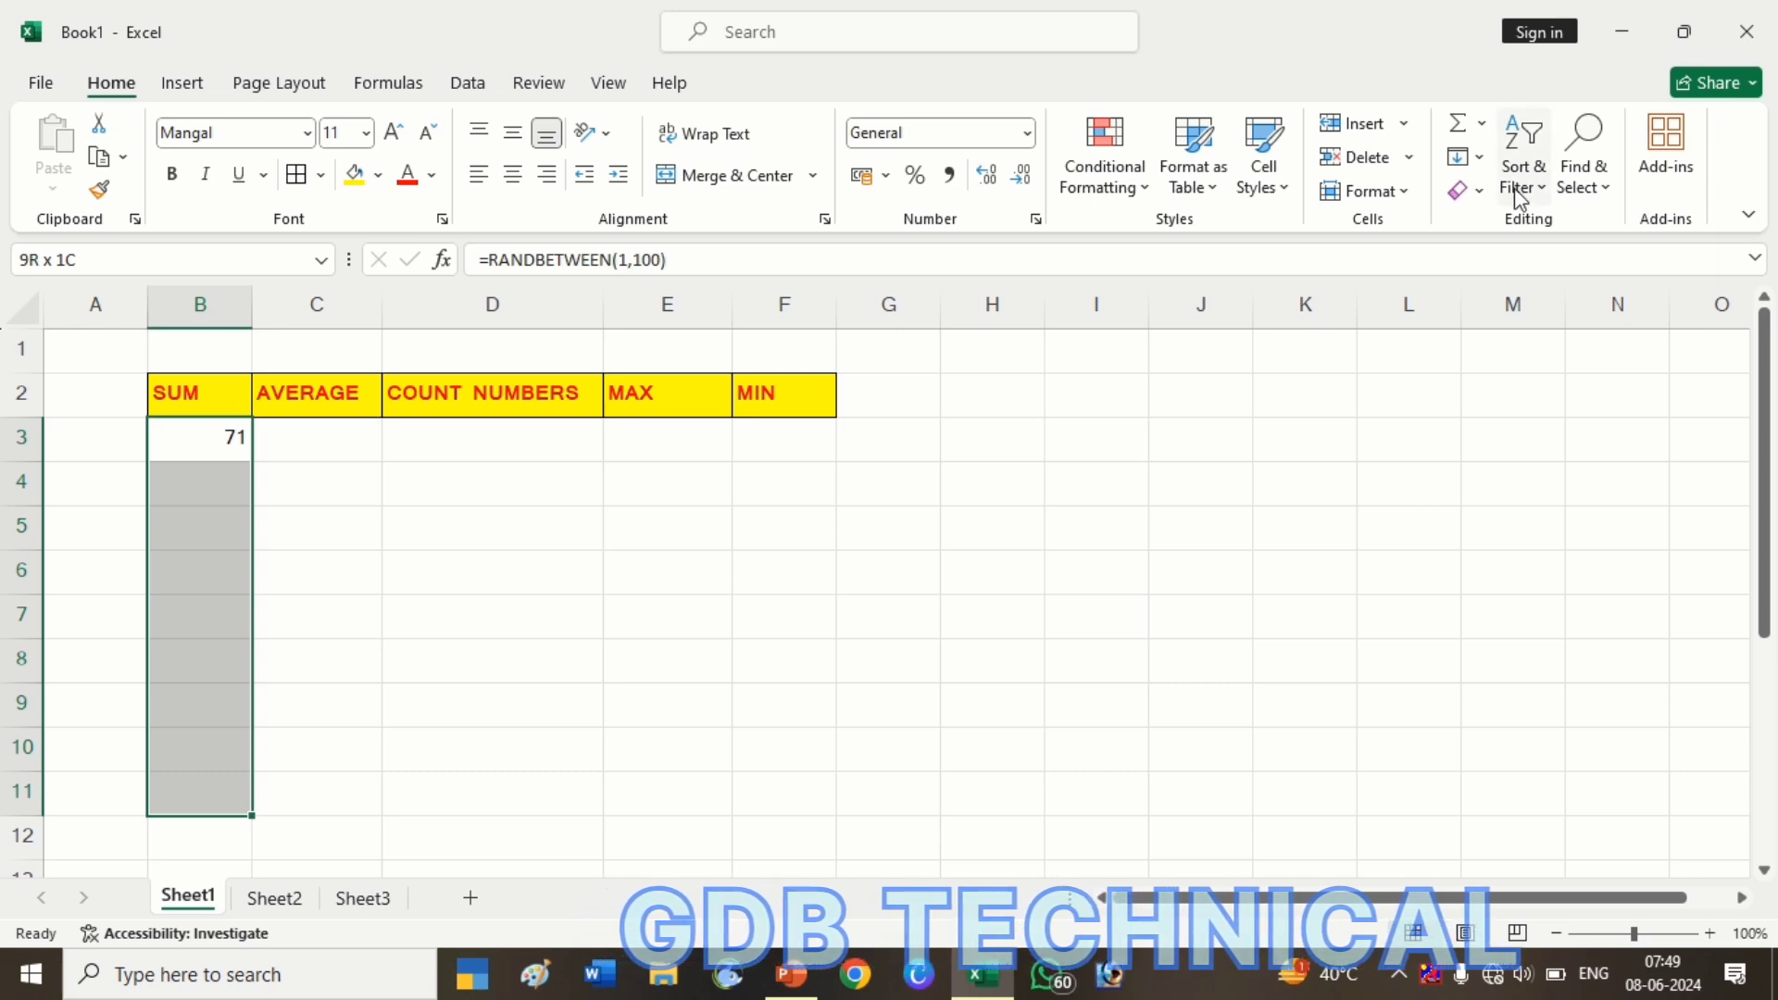
left_click(1479, 159)
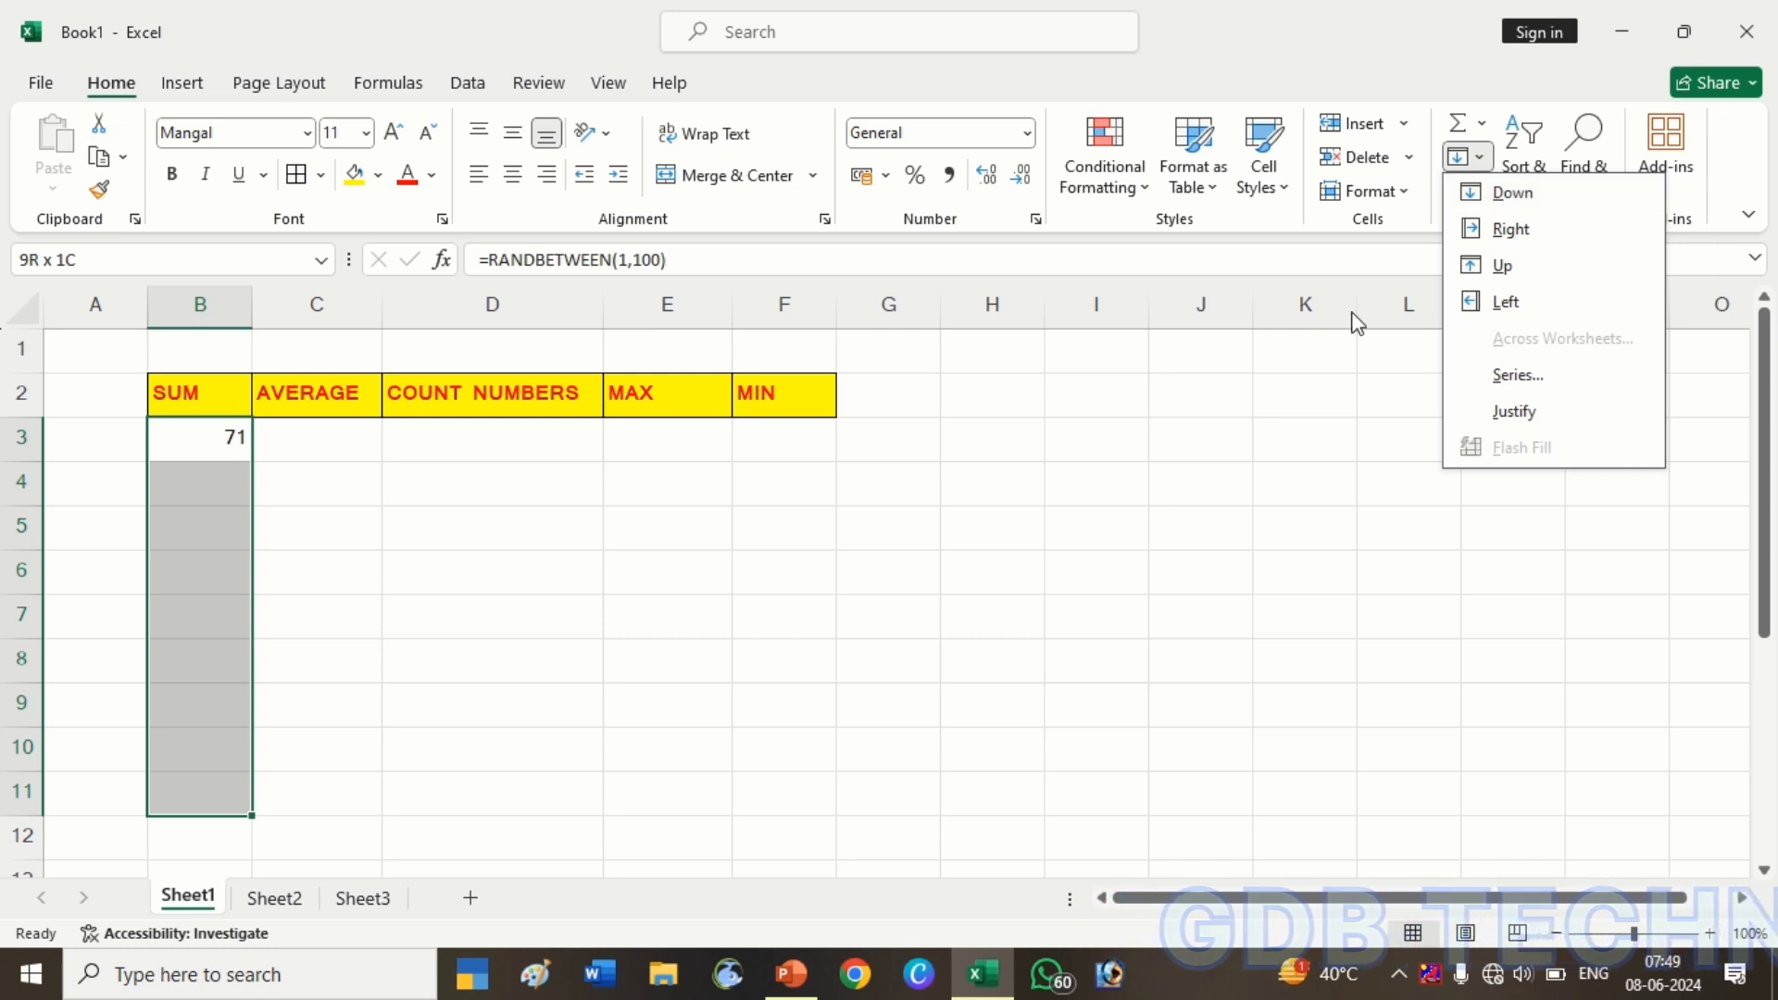
key("Escape")
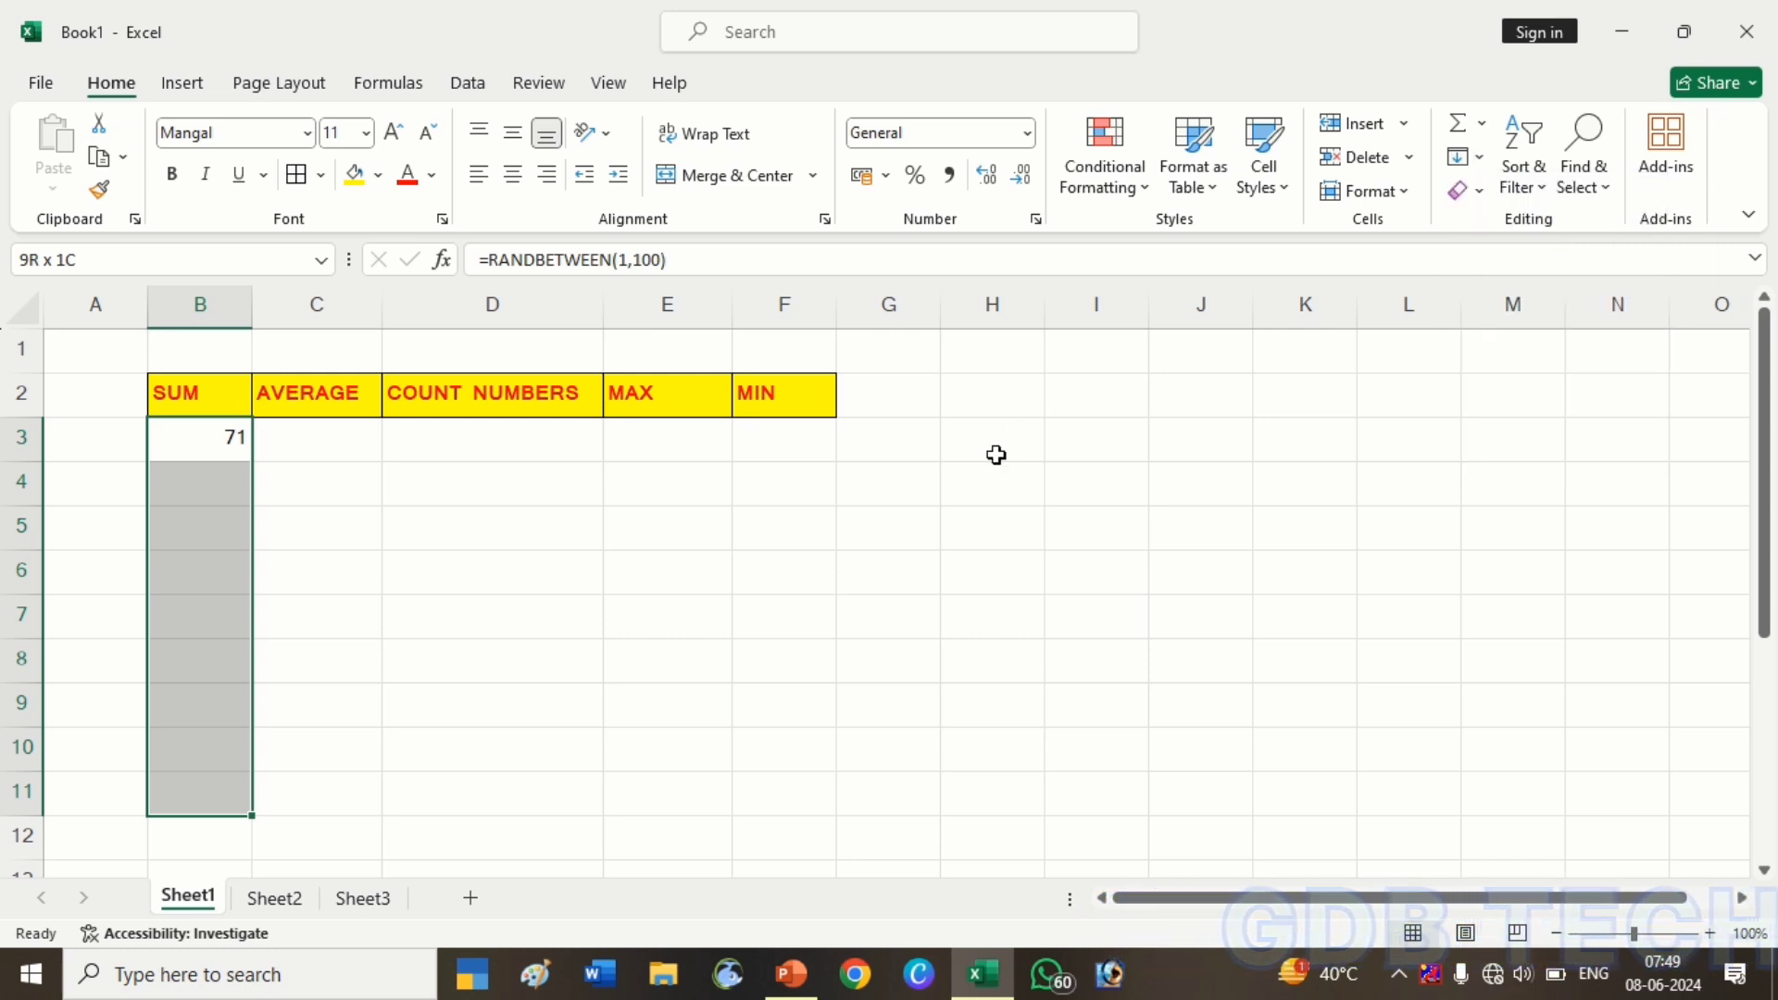
key("ctrl+d")
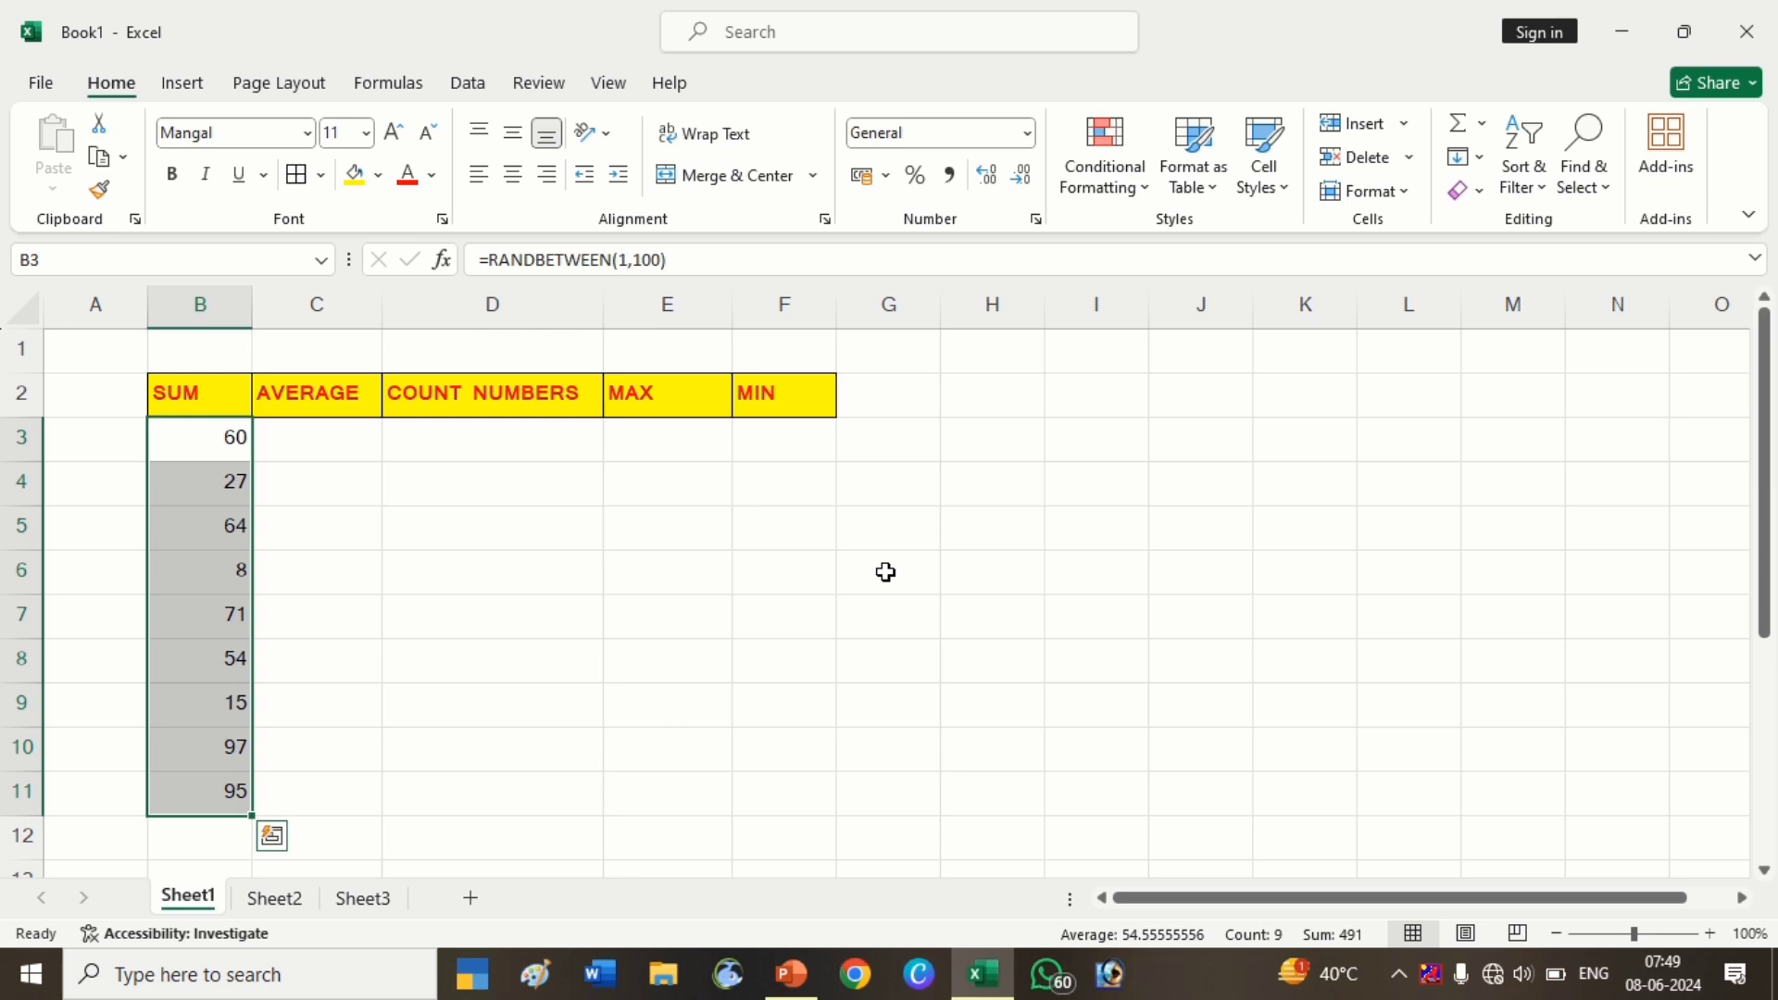
Recalculate, then paste B3:B11 back as fixed values 10, 69, 22, 18, 15, 50, 24, 40, 58
key("F9")
key("F9")
key("F9")
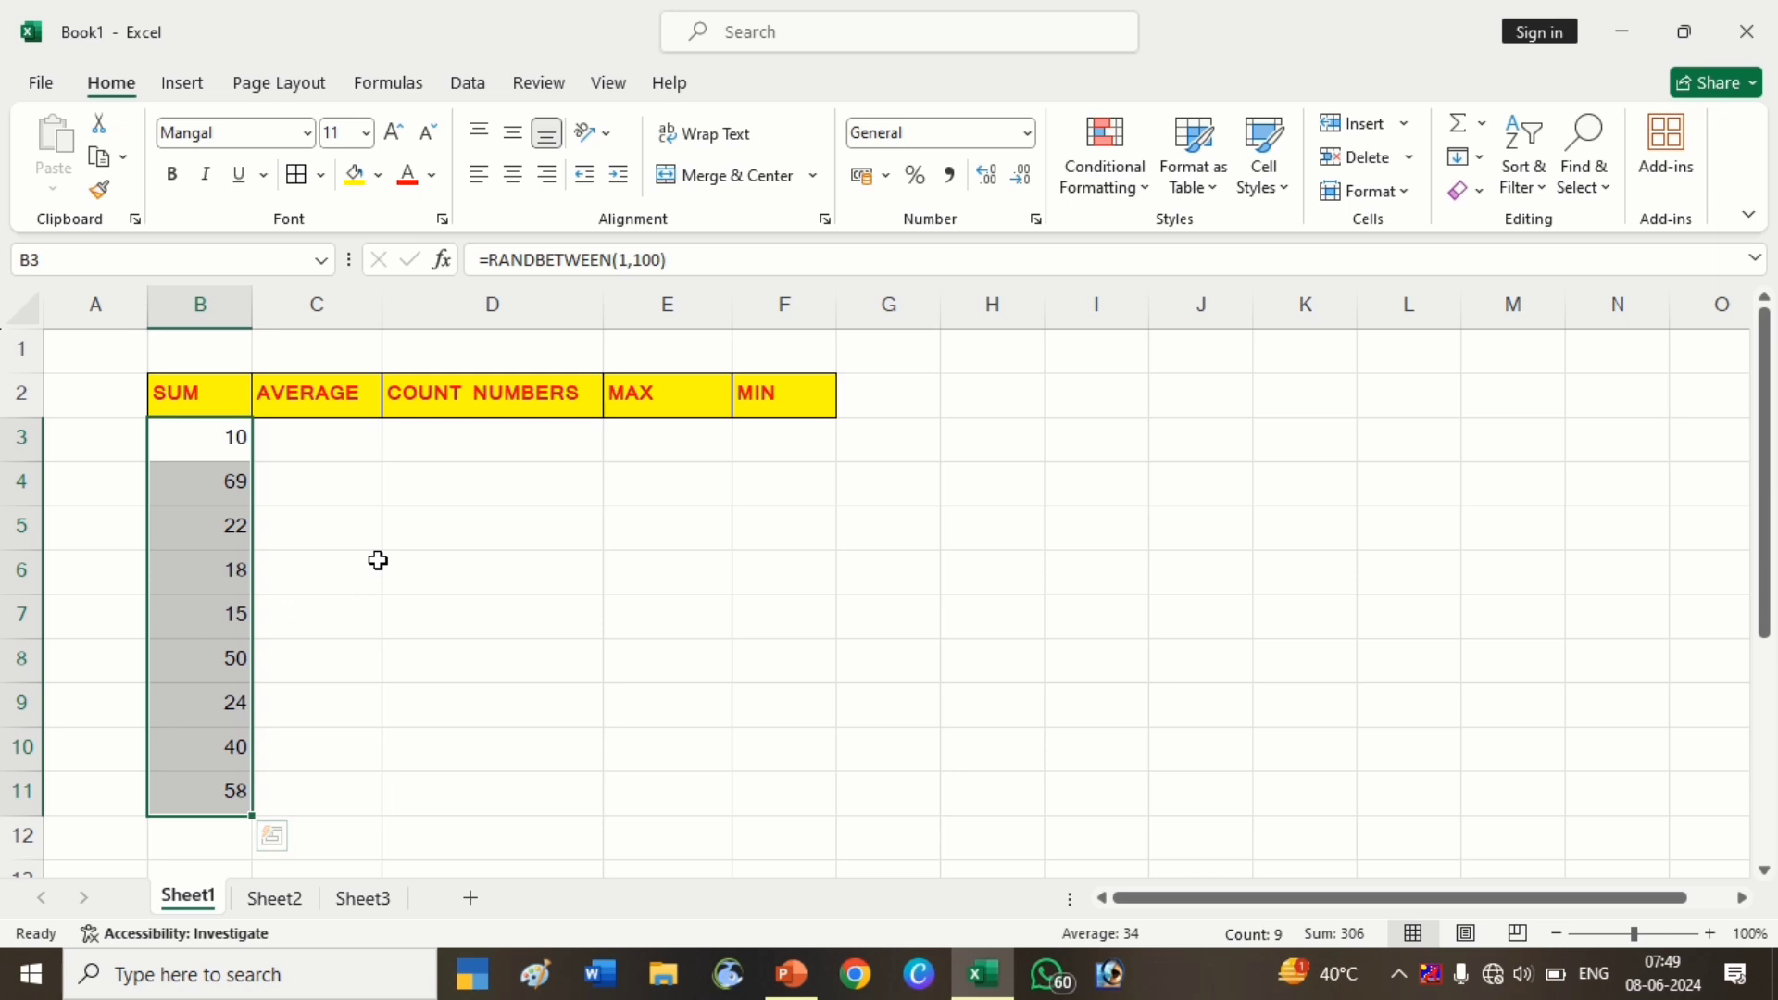
key("ctrl+c")
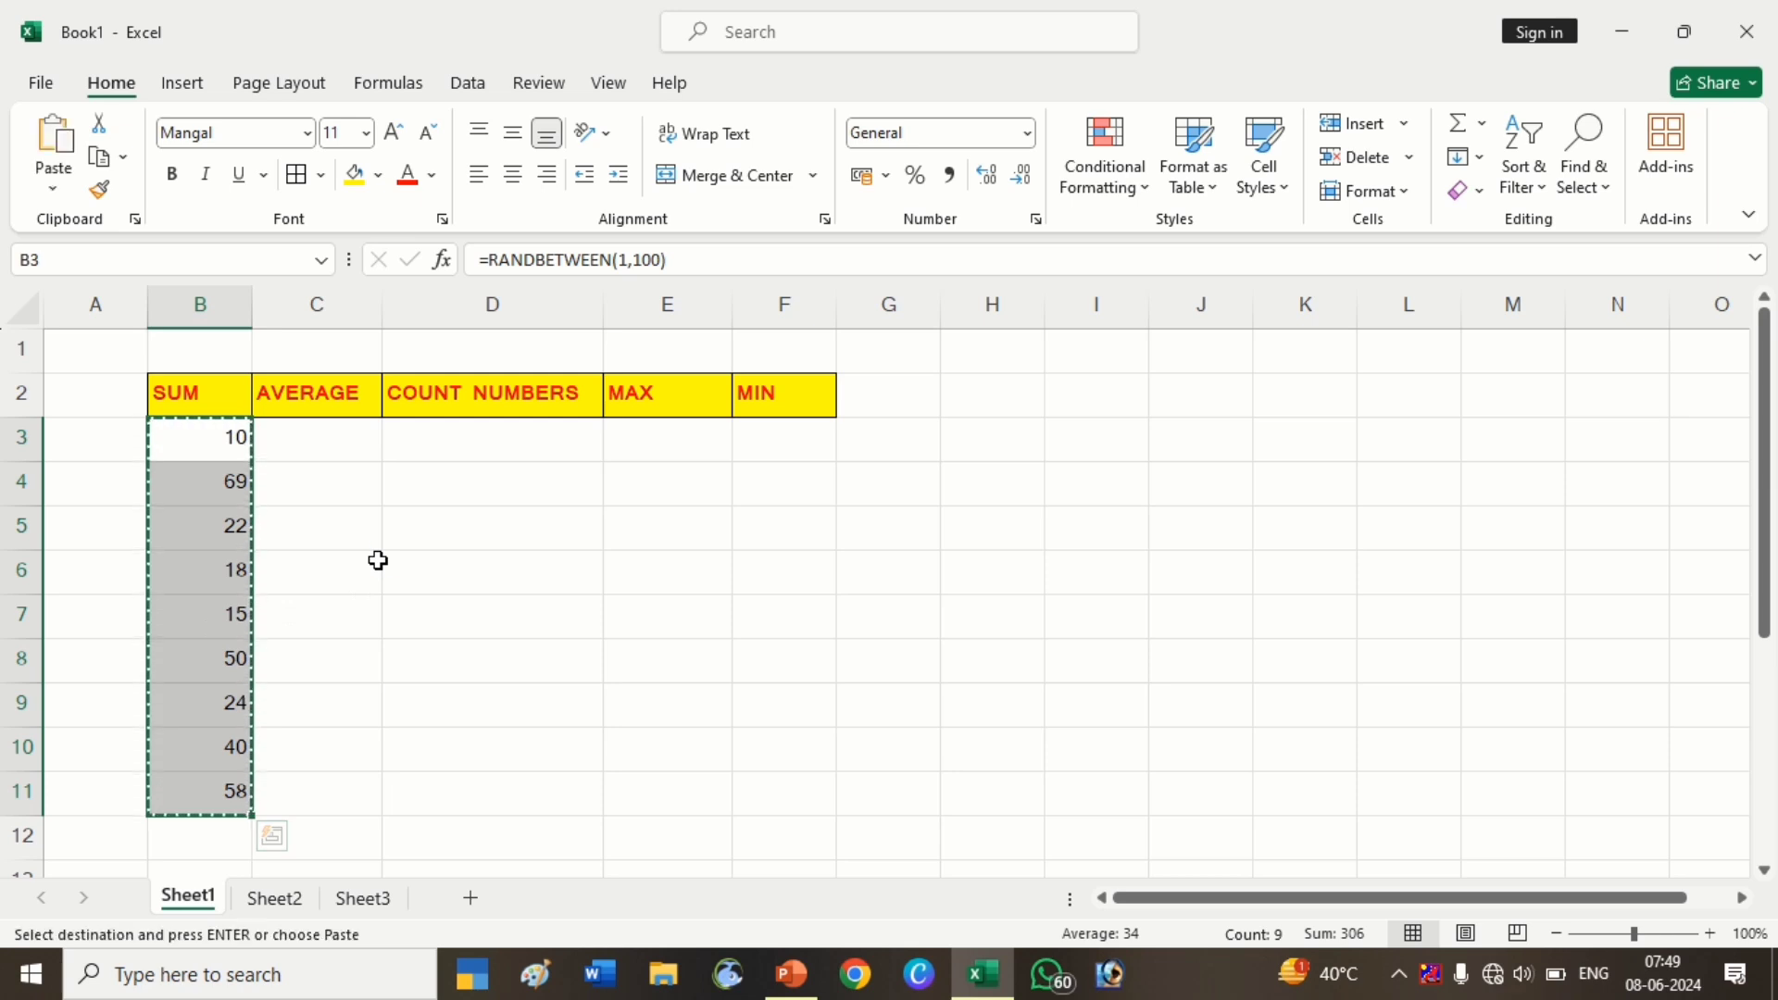
right_click(378, 560)
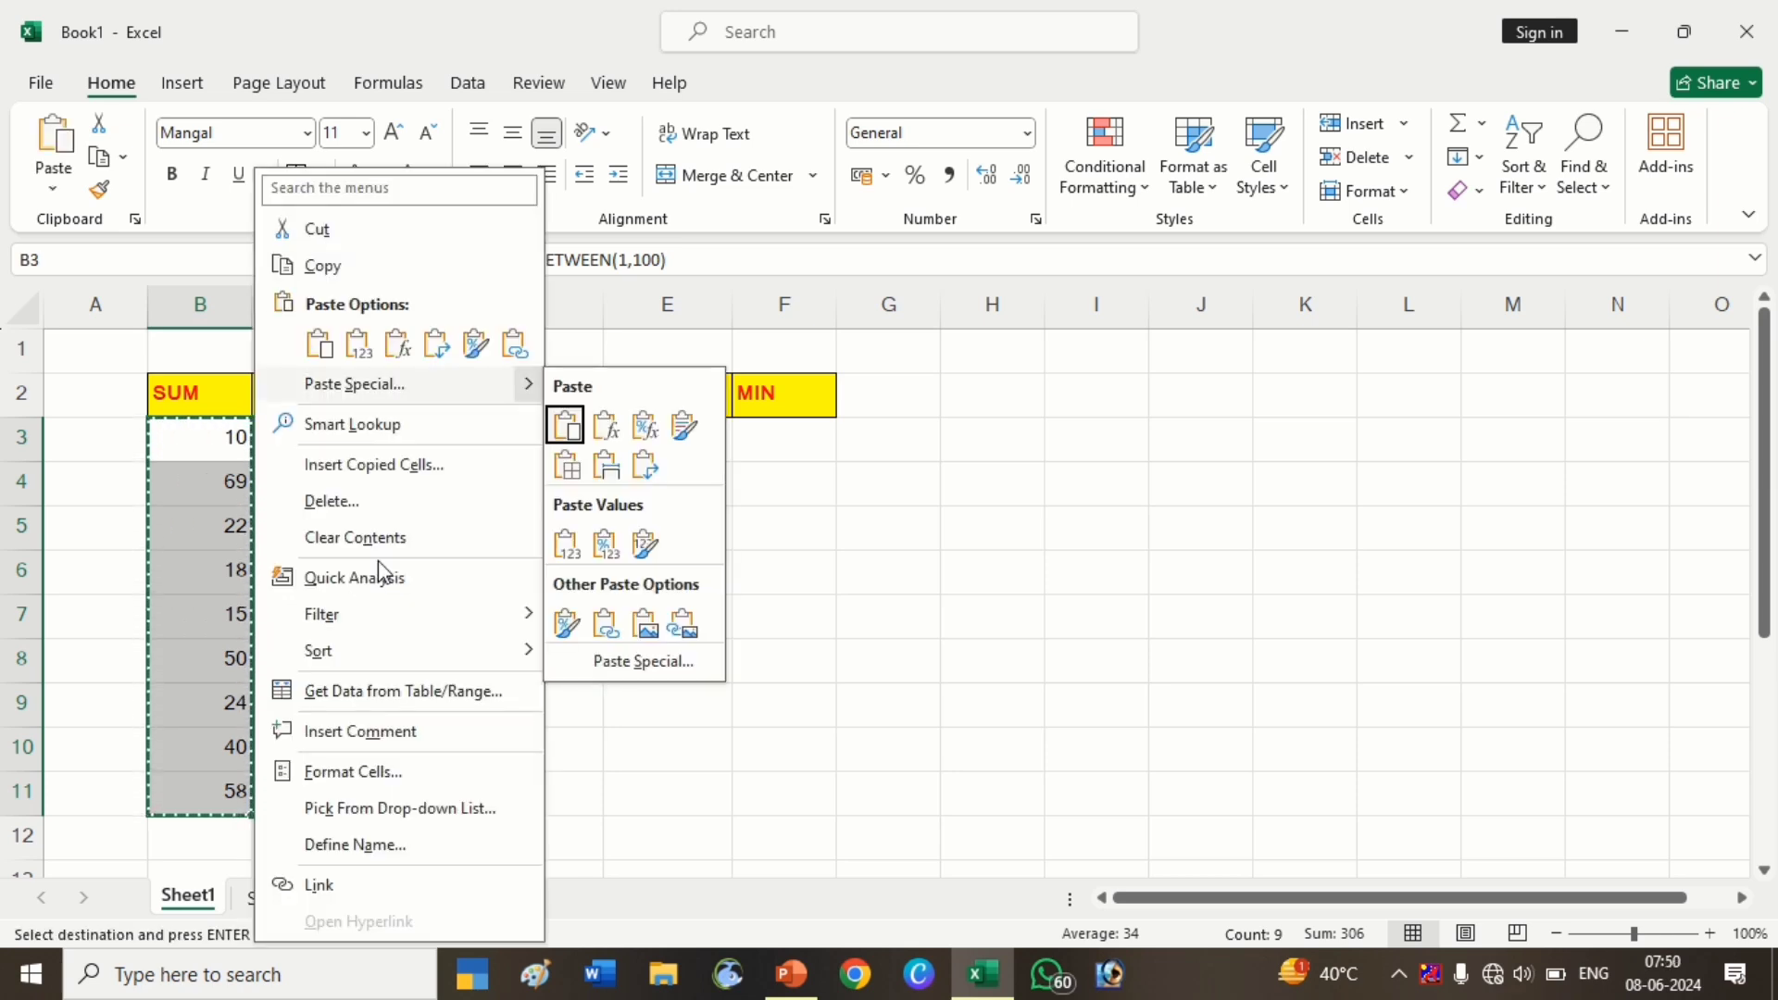
key("Return")
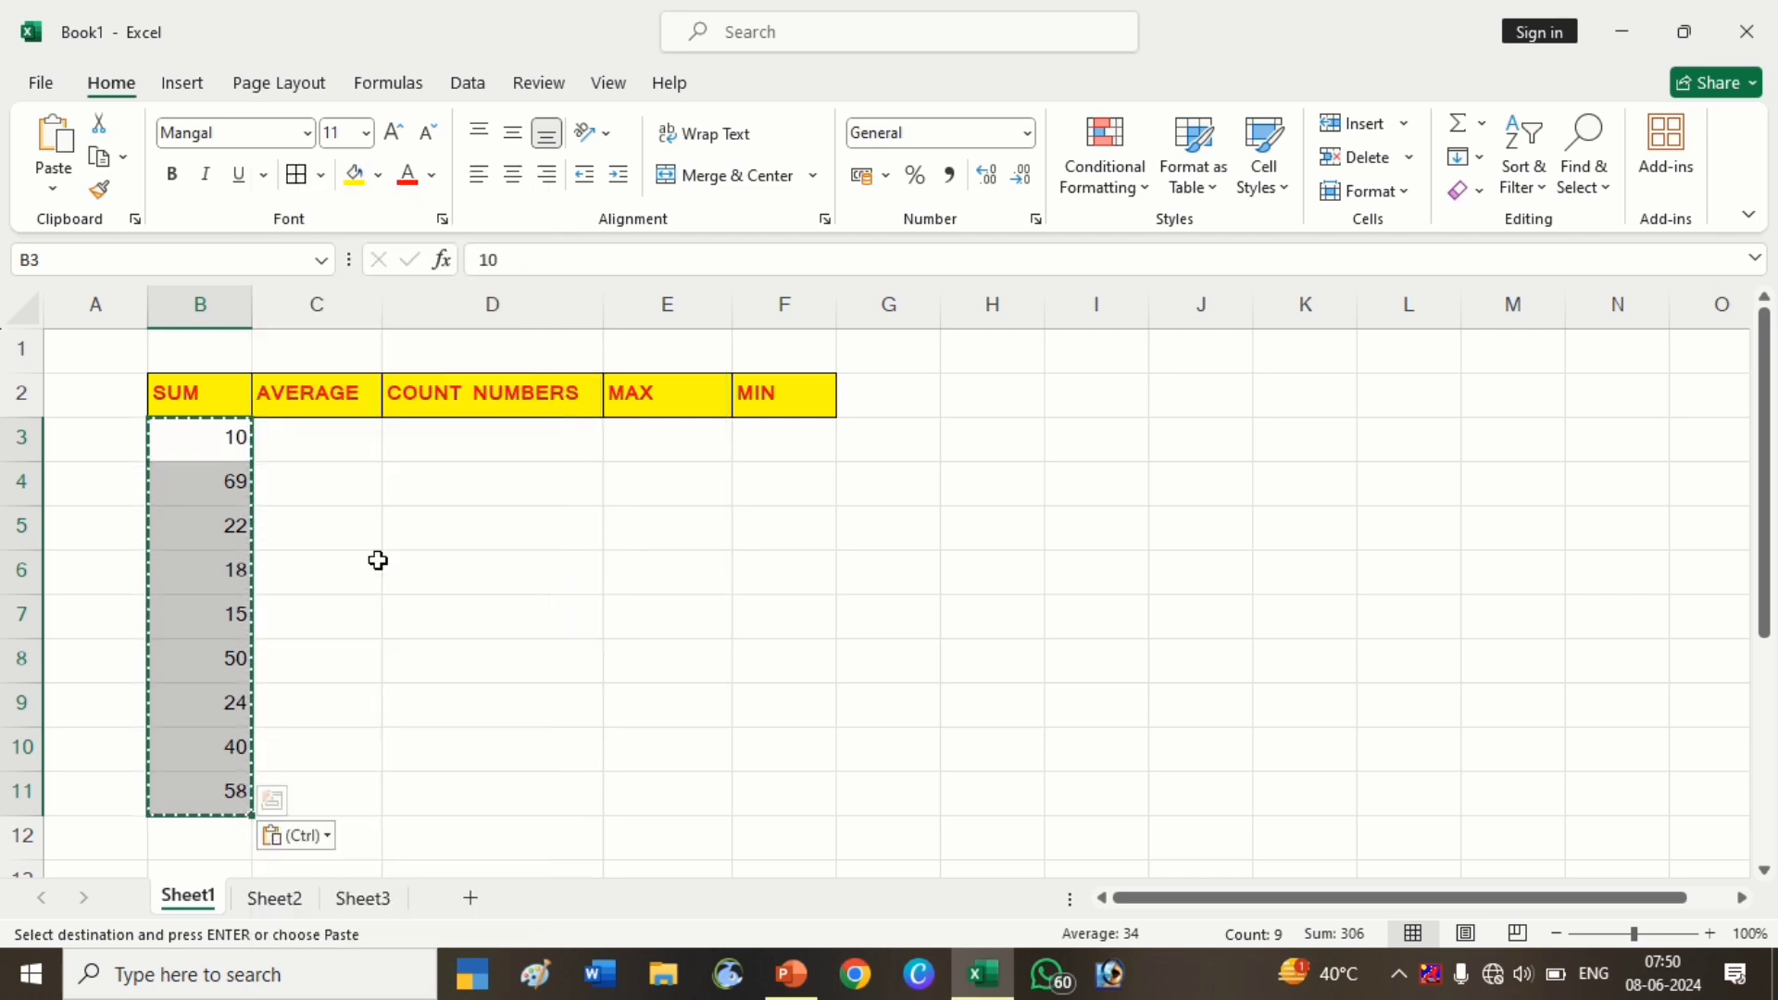
key("Escape")
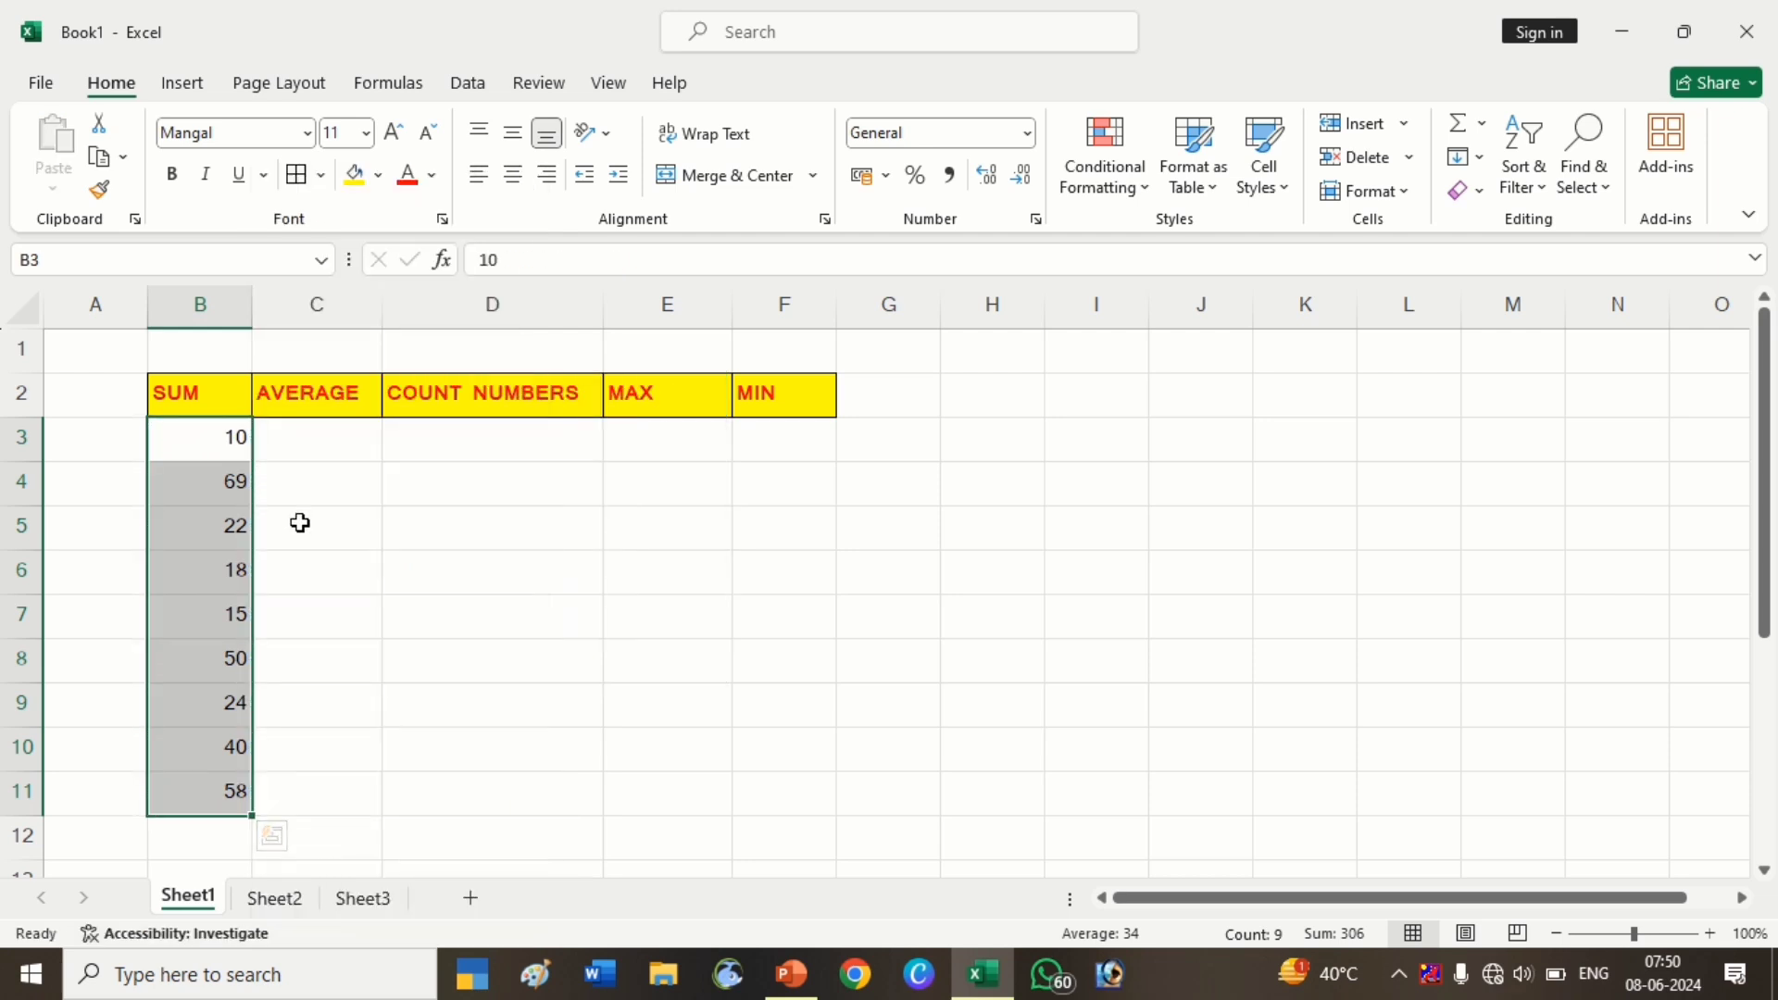
left_click(304, 476)
Insert an AutoSum SUM of B3:B11 into B12
left_click(216, 448)
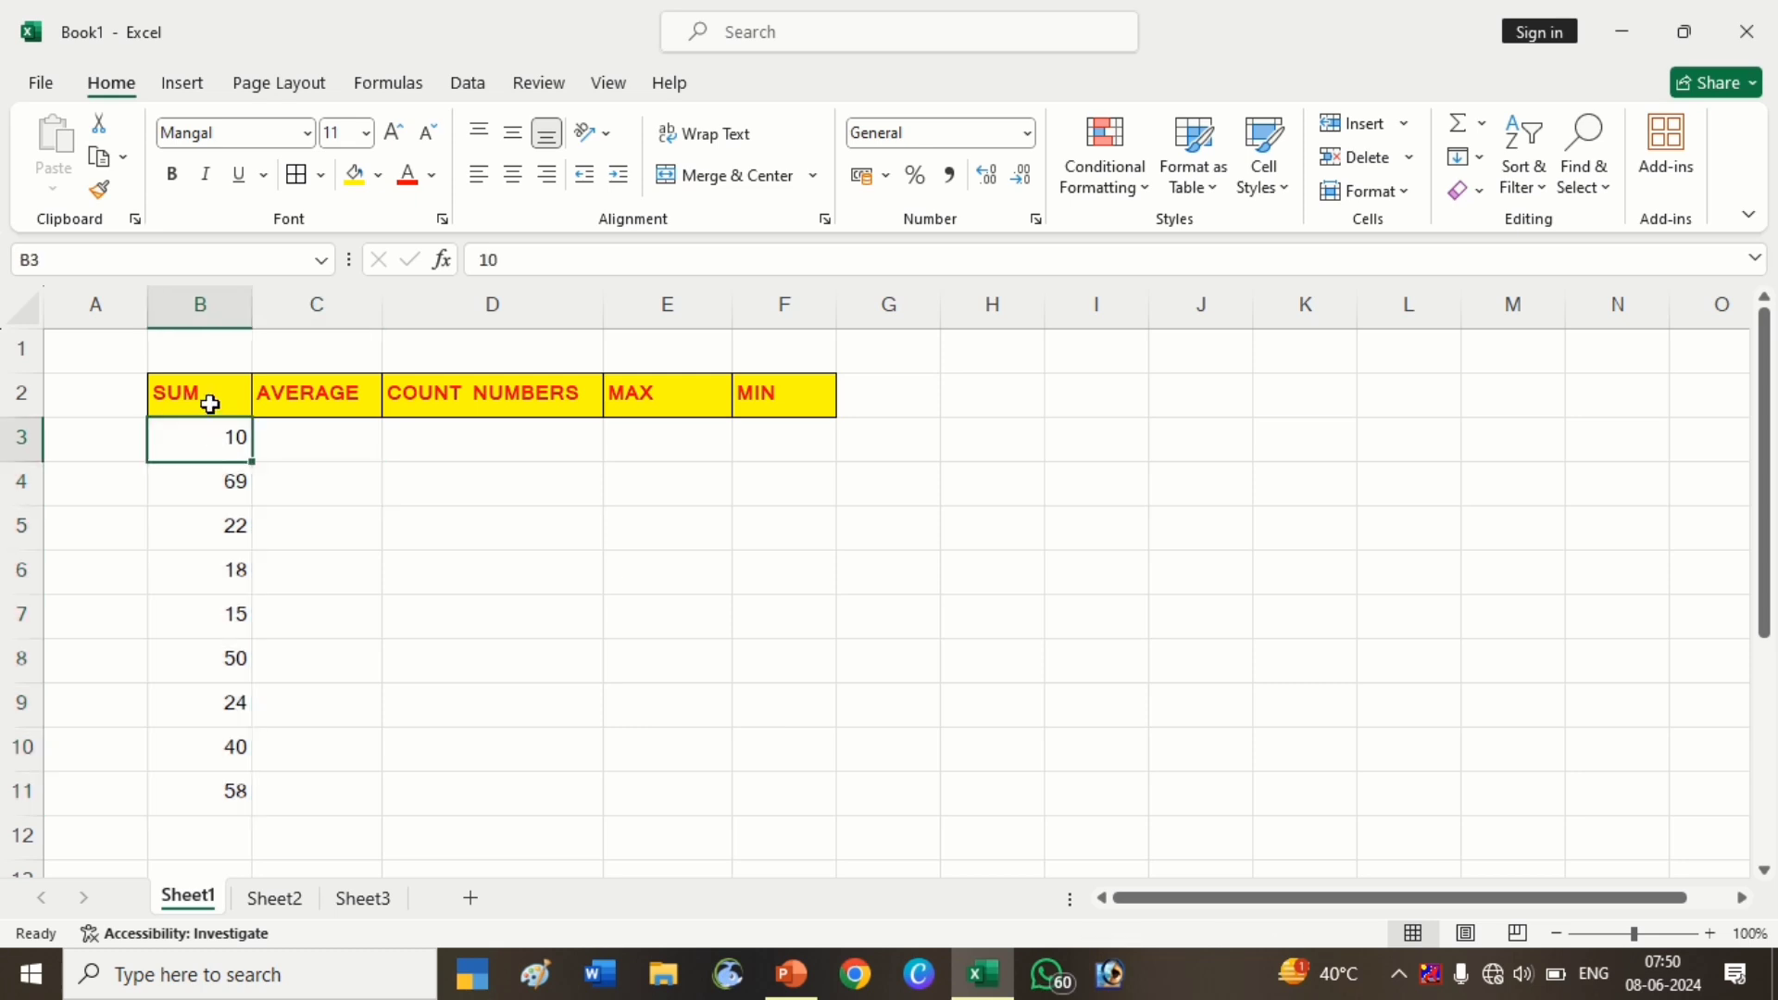
left_click(1482, 137)
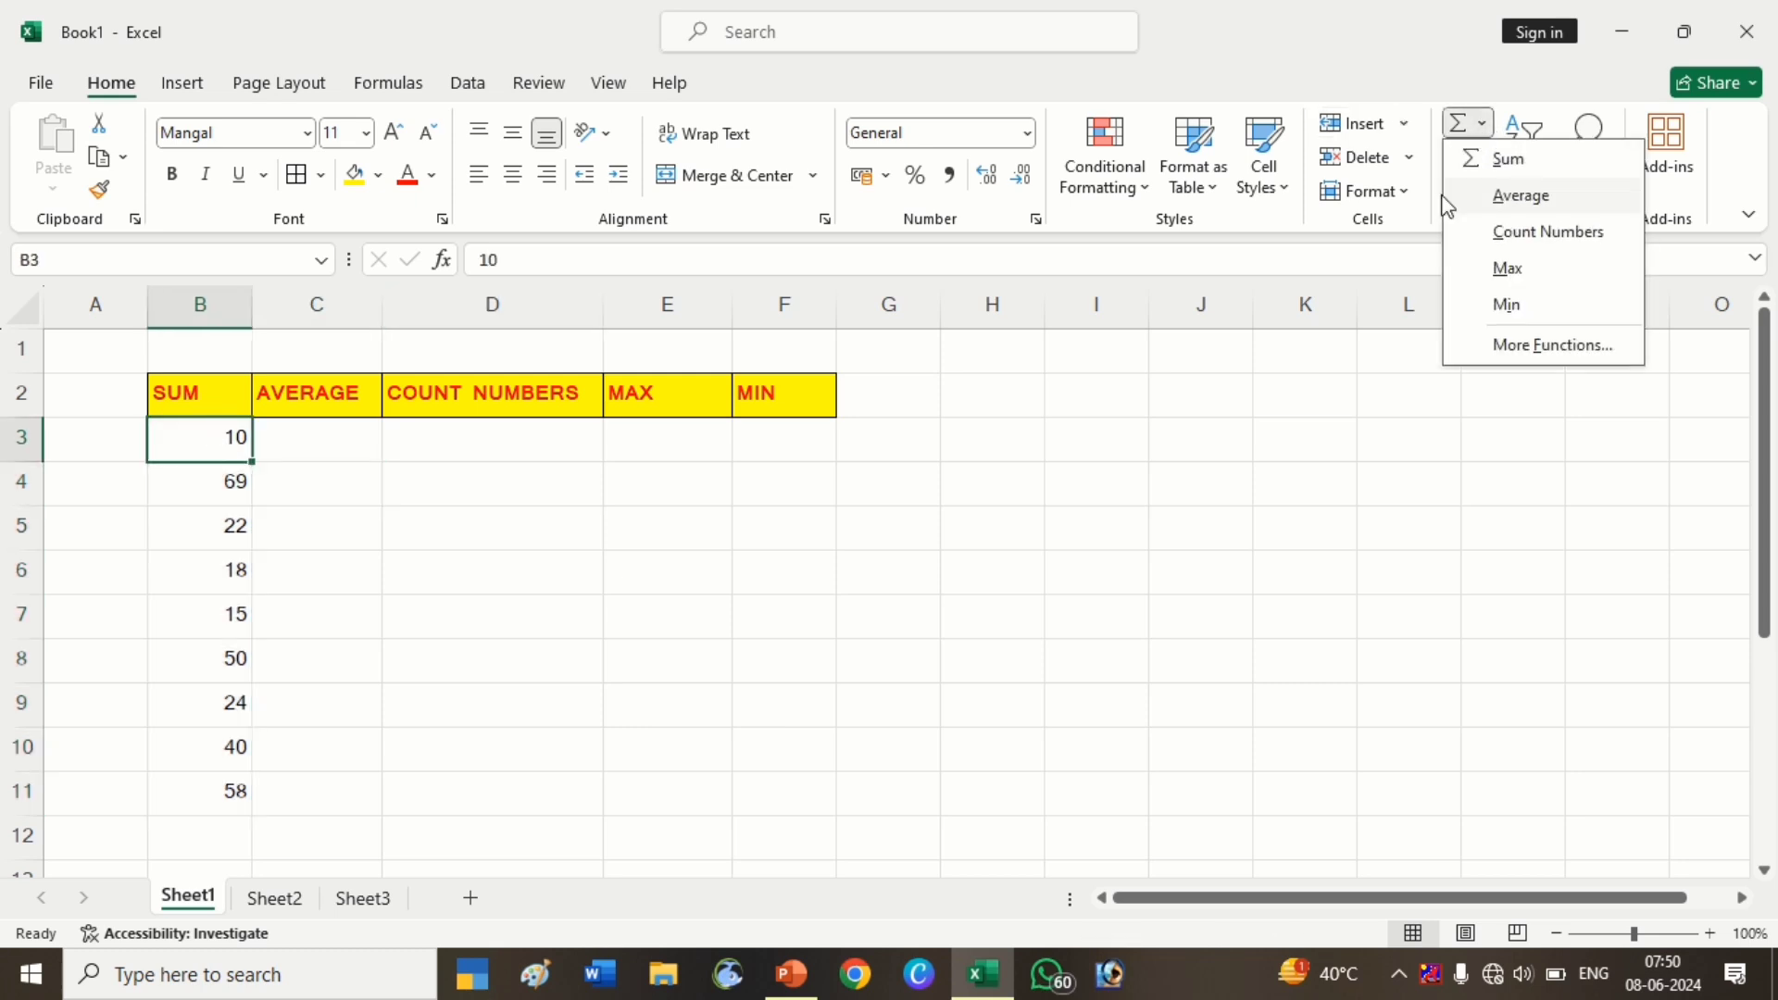
left_click(200, 816)
left_click(211, 830)
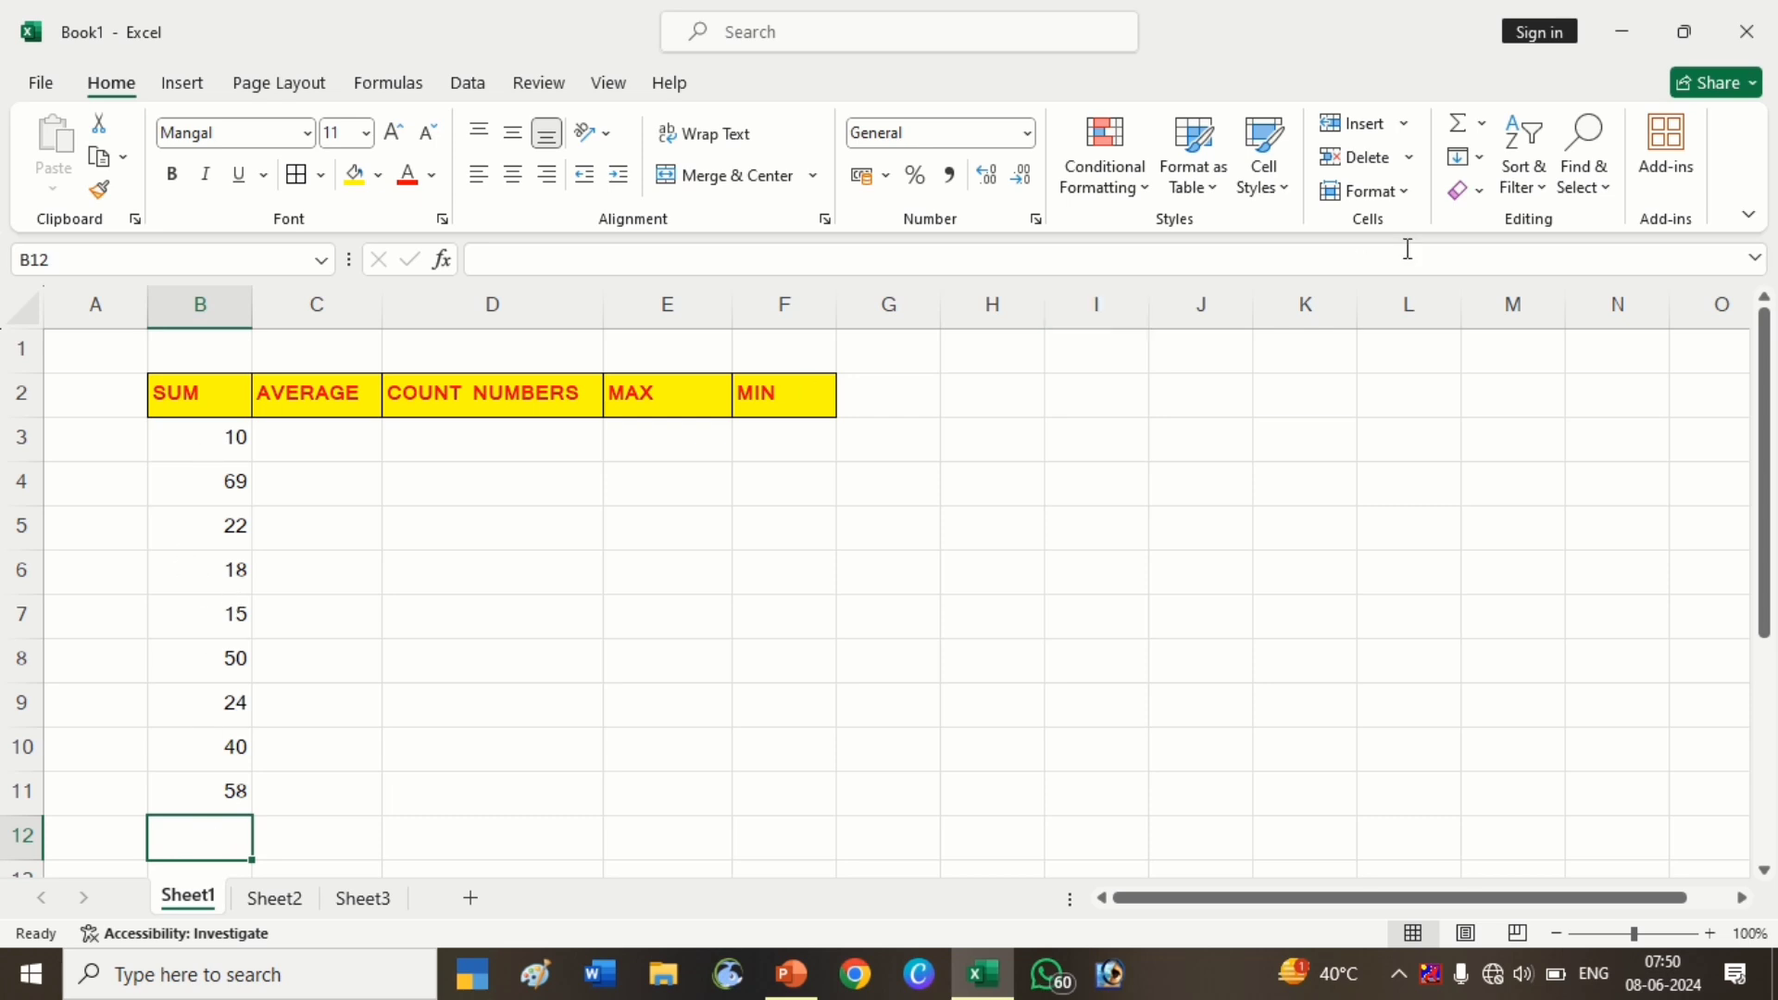
left_click(1480, 124)
left_click(1509, 171)
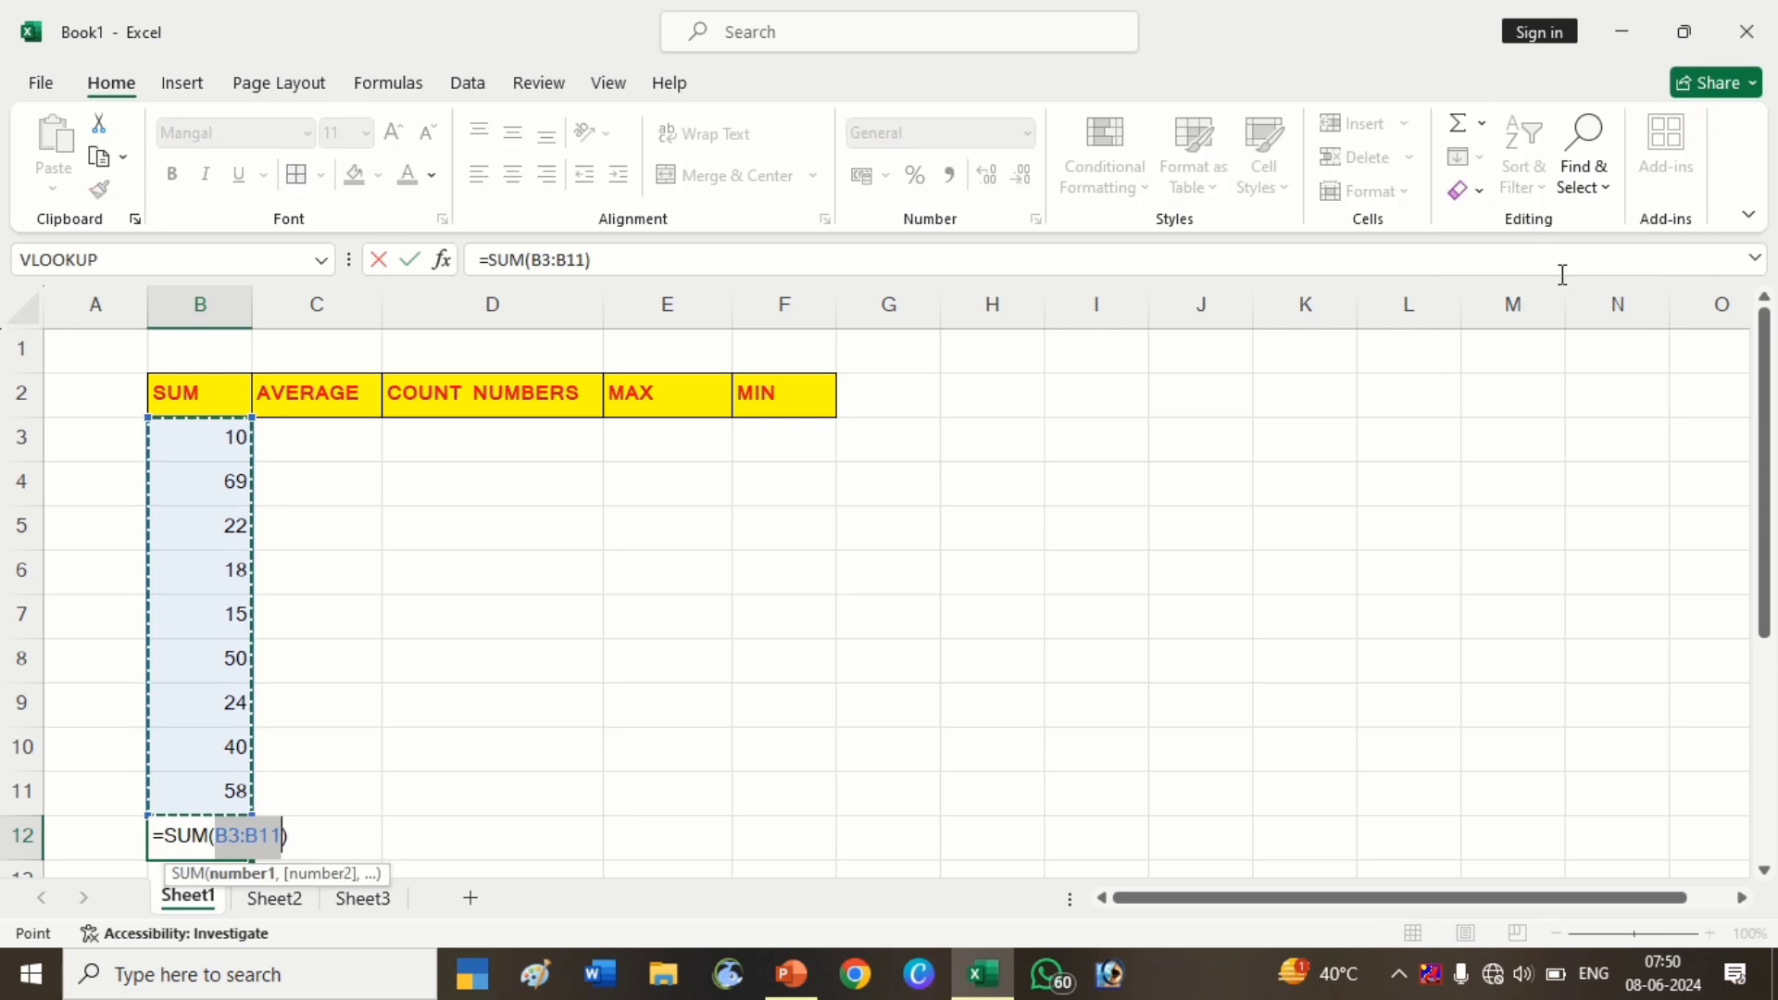
key("Return")
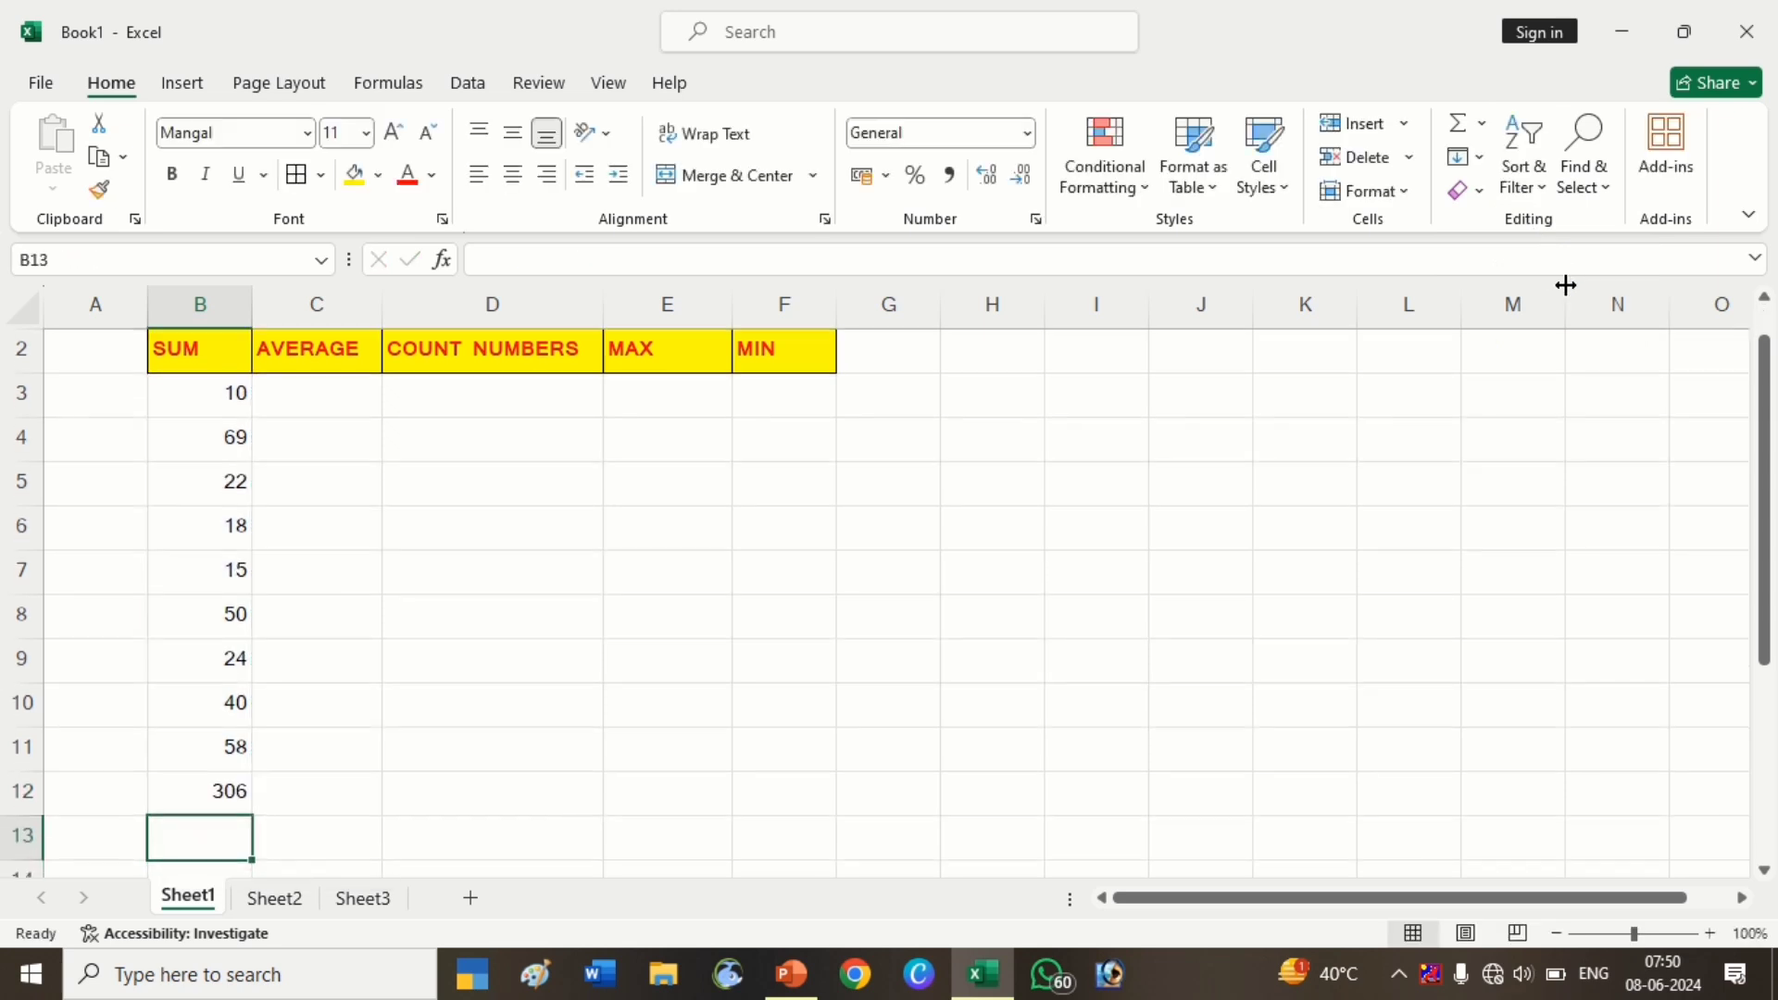
Replace the B12 total with a typed =SUM(B3:B11) formula
left_click(234, 789)
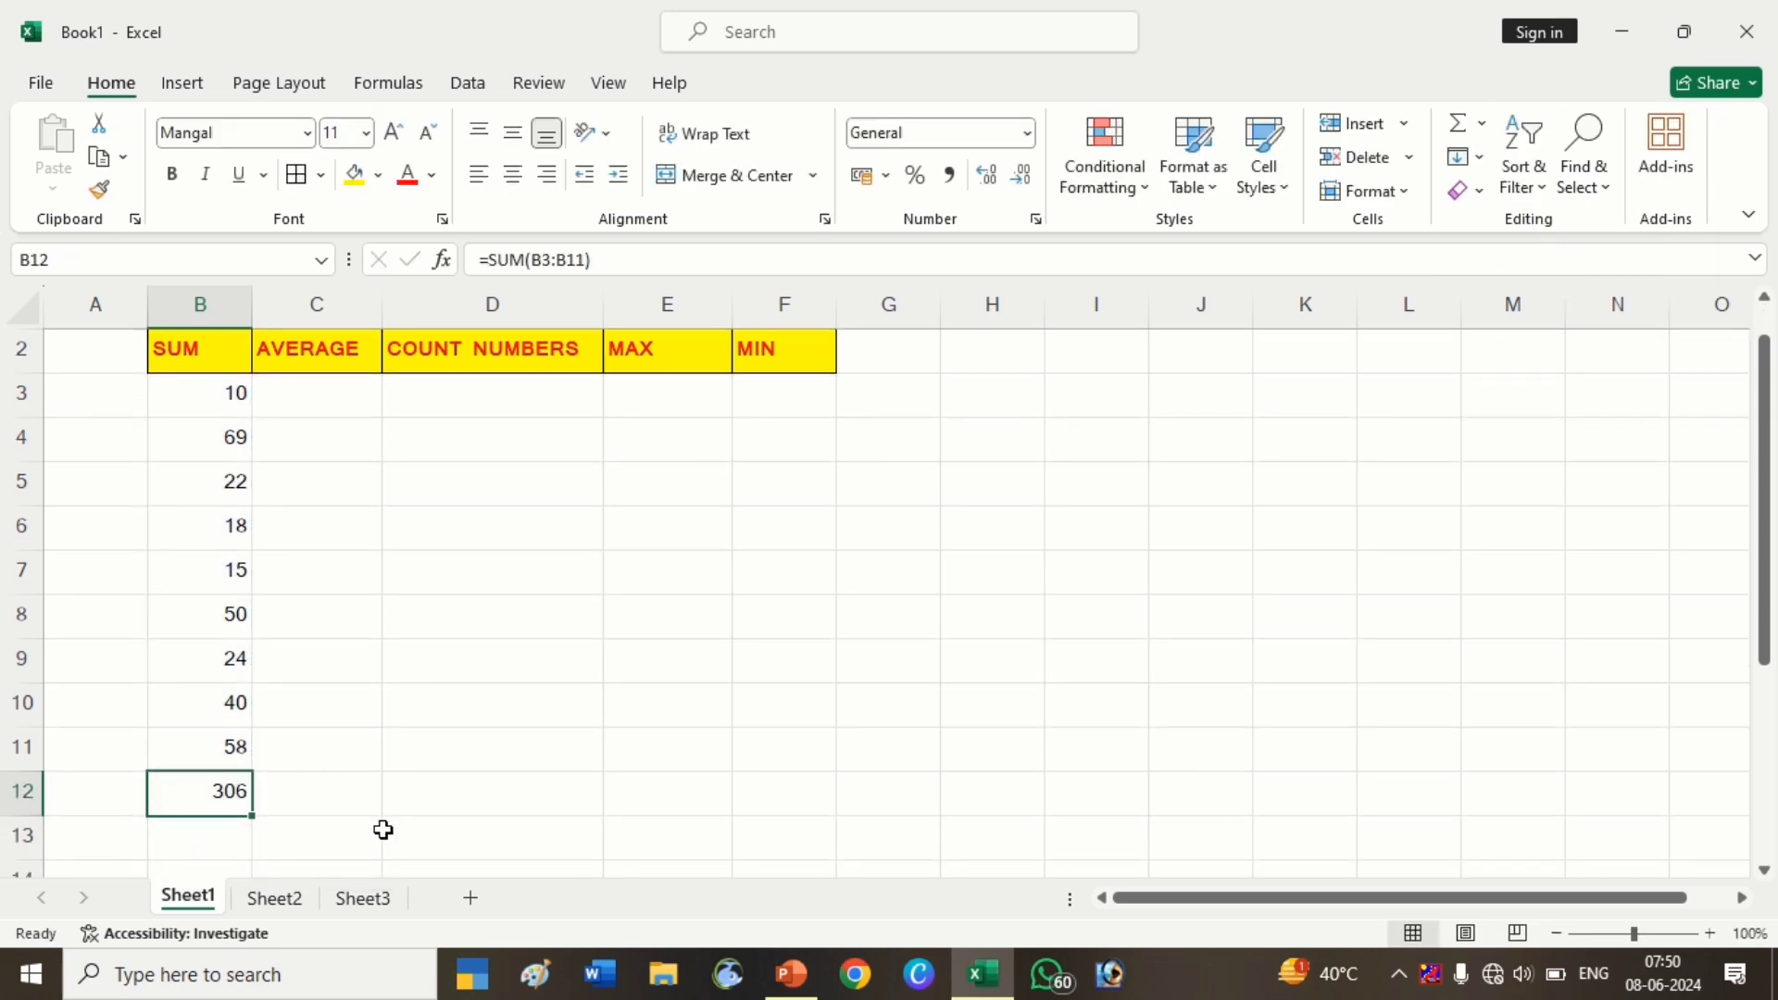
key("Delete")
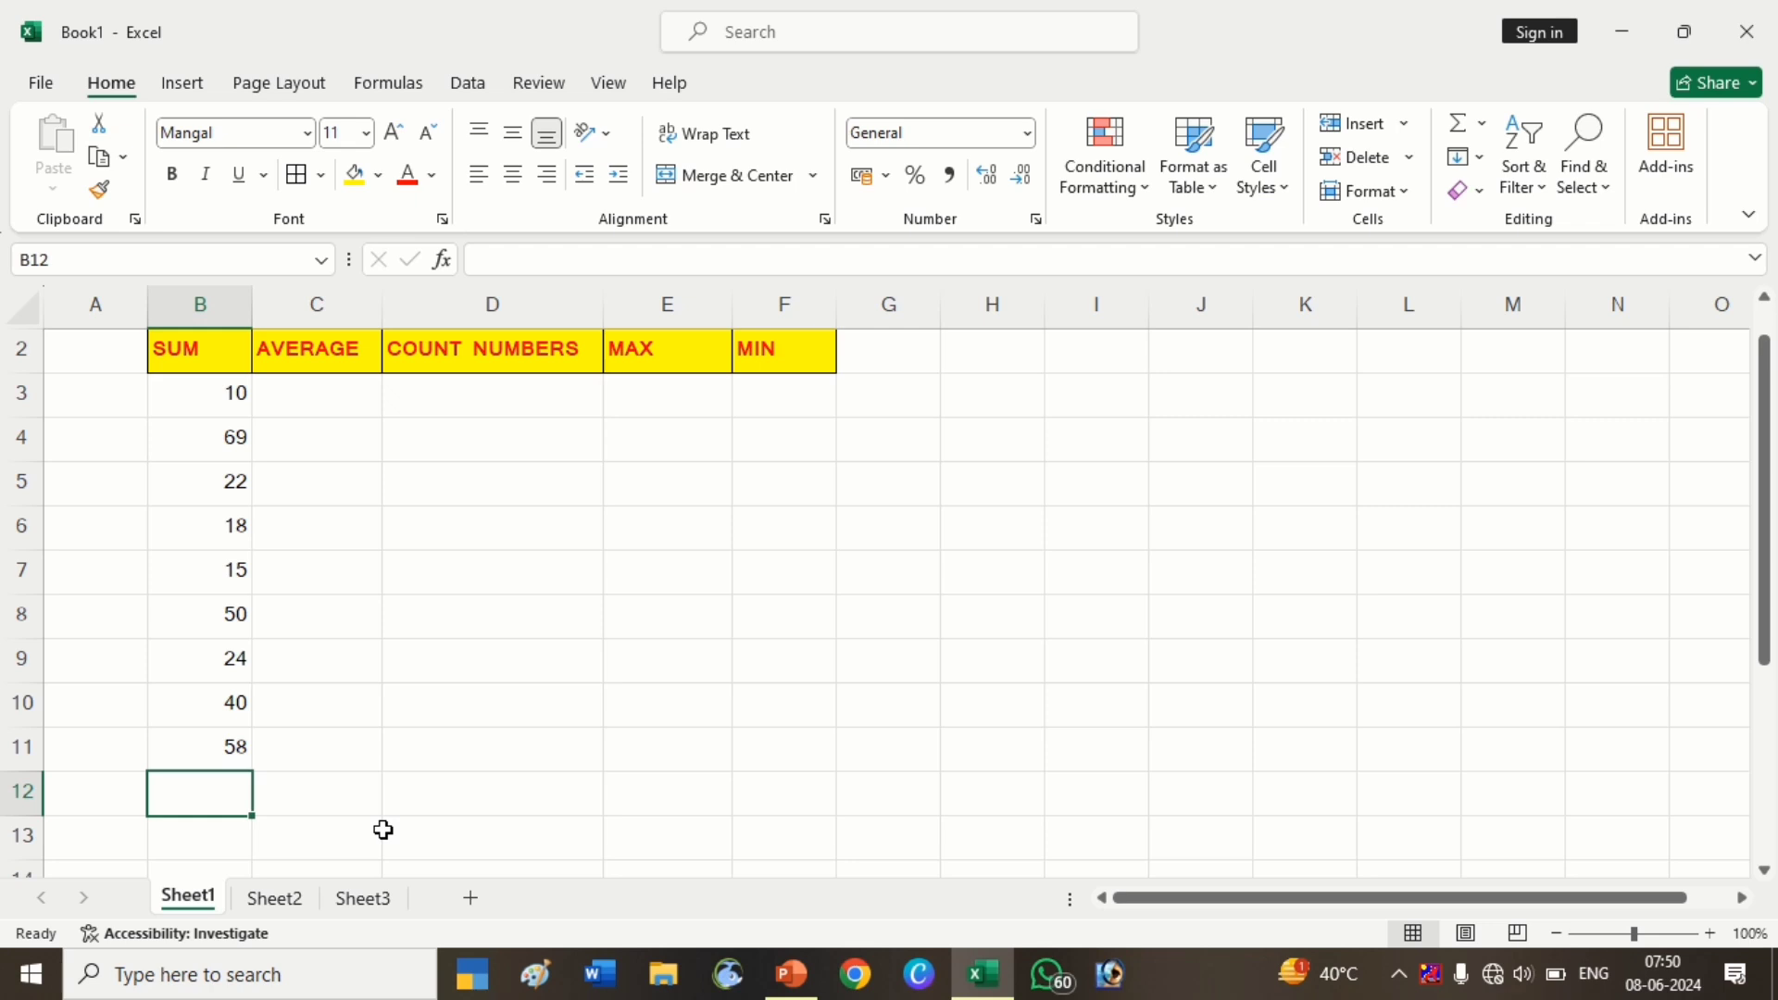
type("=")
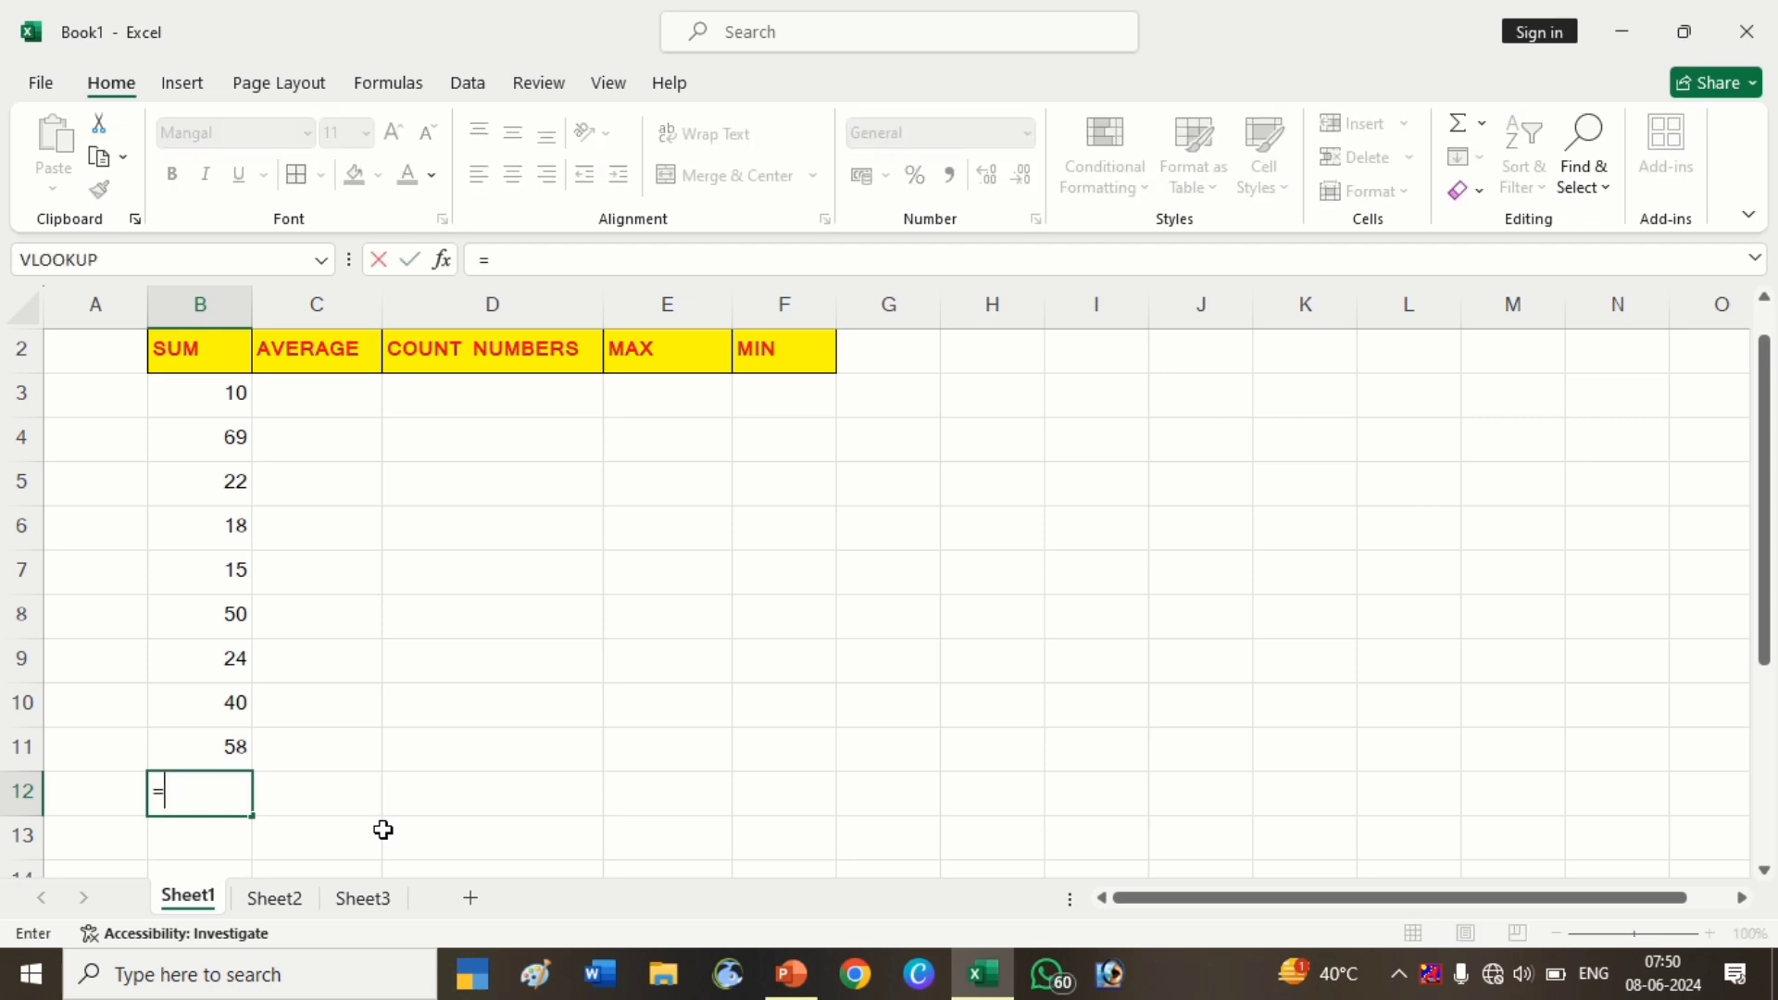
type("SUM(")
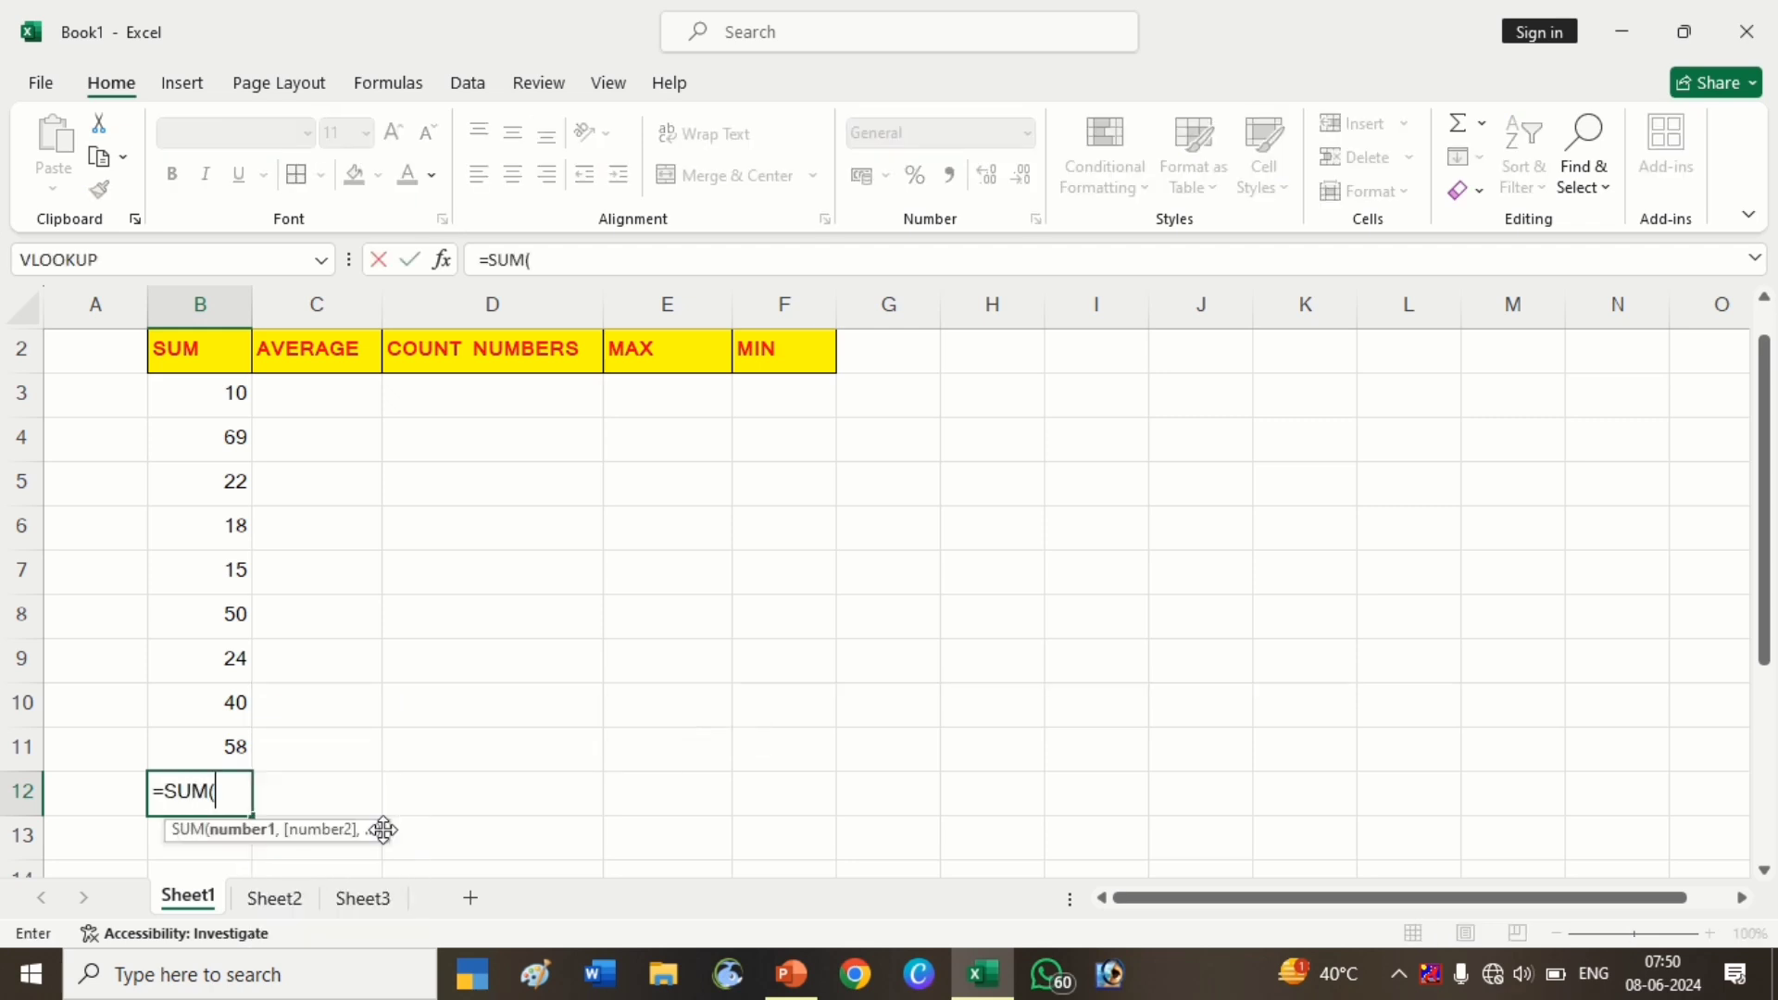
left_click(196, 403)
left_click_drag(203, 439, 223, 731)
key("Return")
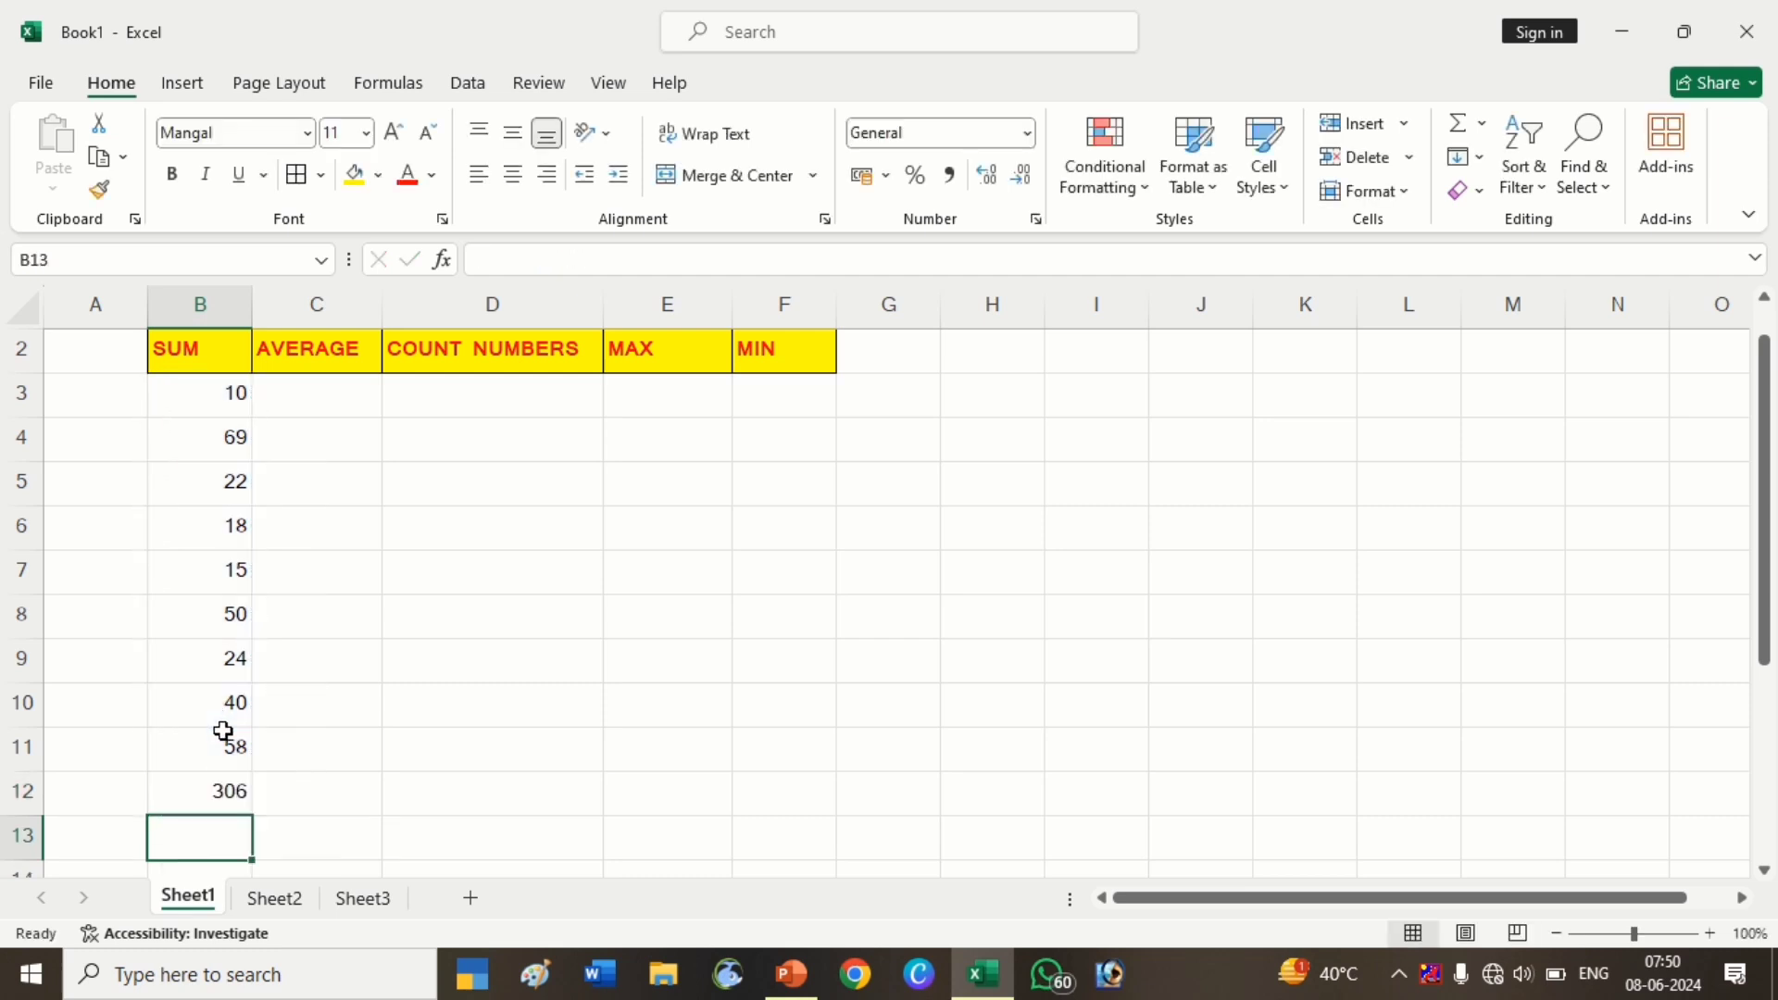
Recreate the B12 total of 306 using the Alt+= AutoSum shortcut
left_click(205, 806)
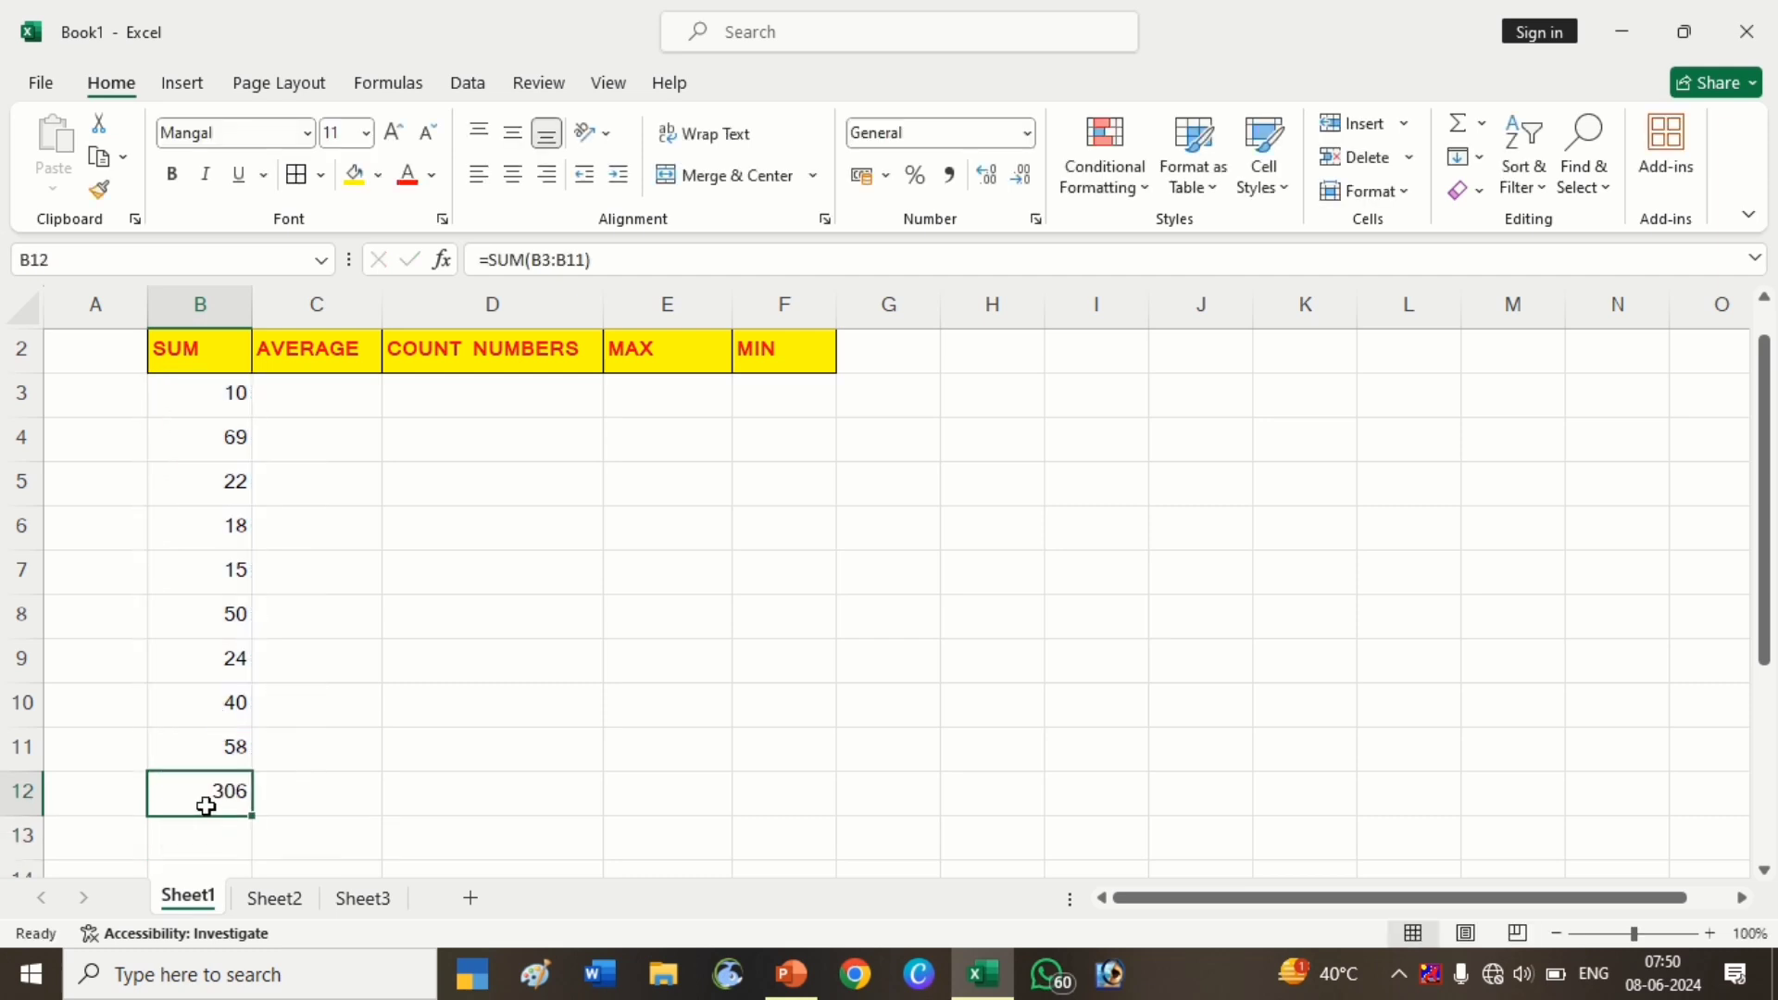
key("Delete")
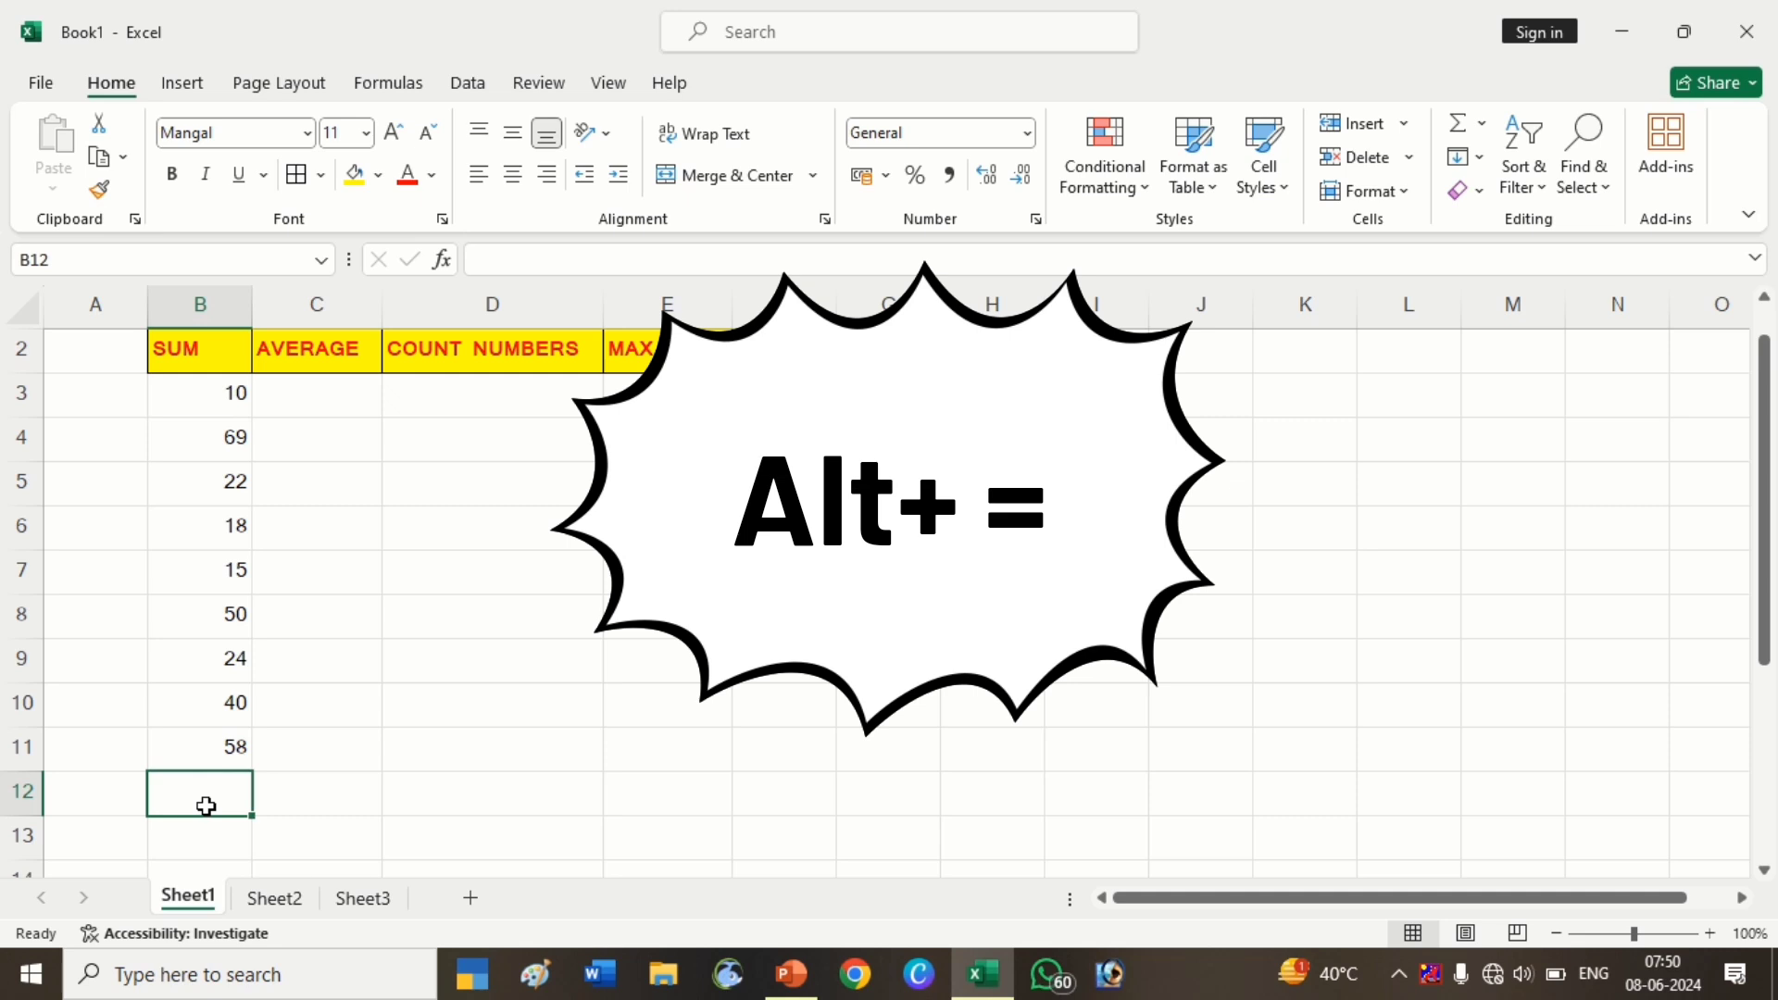
key("alt+equal")
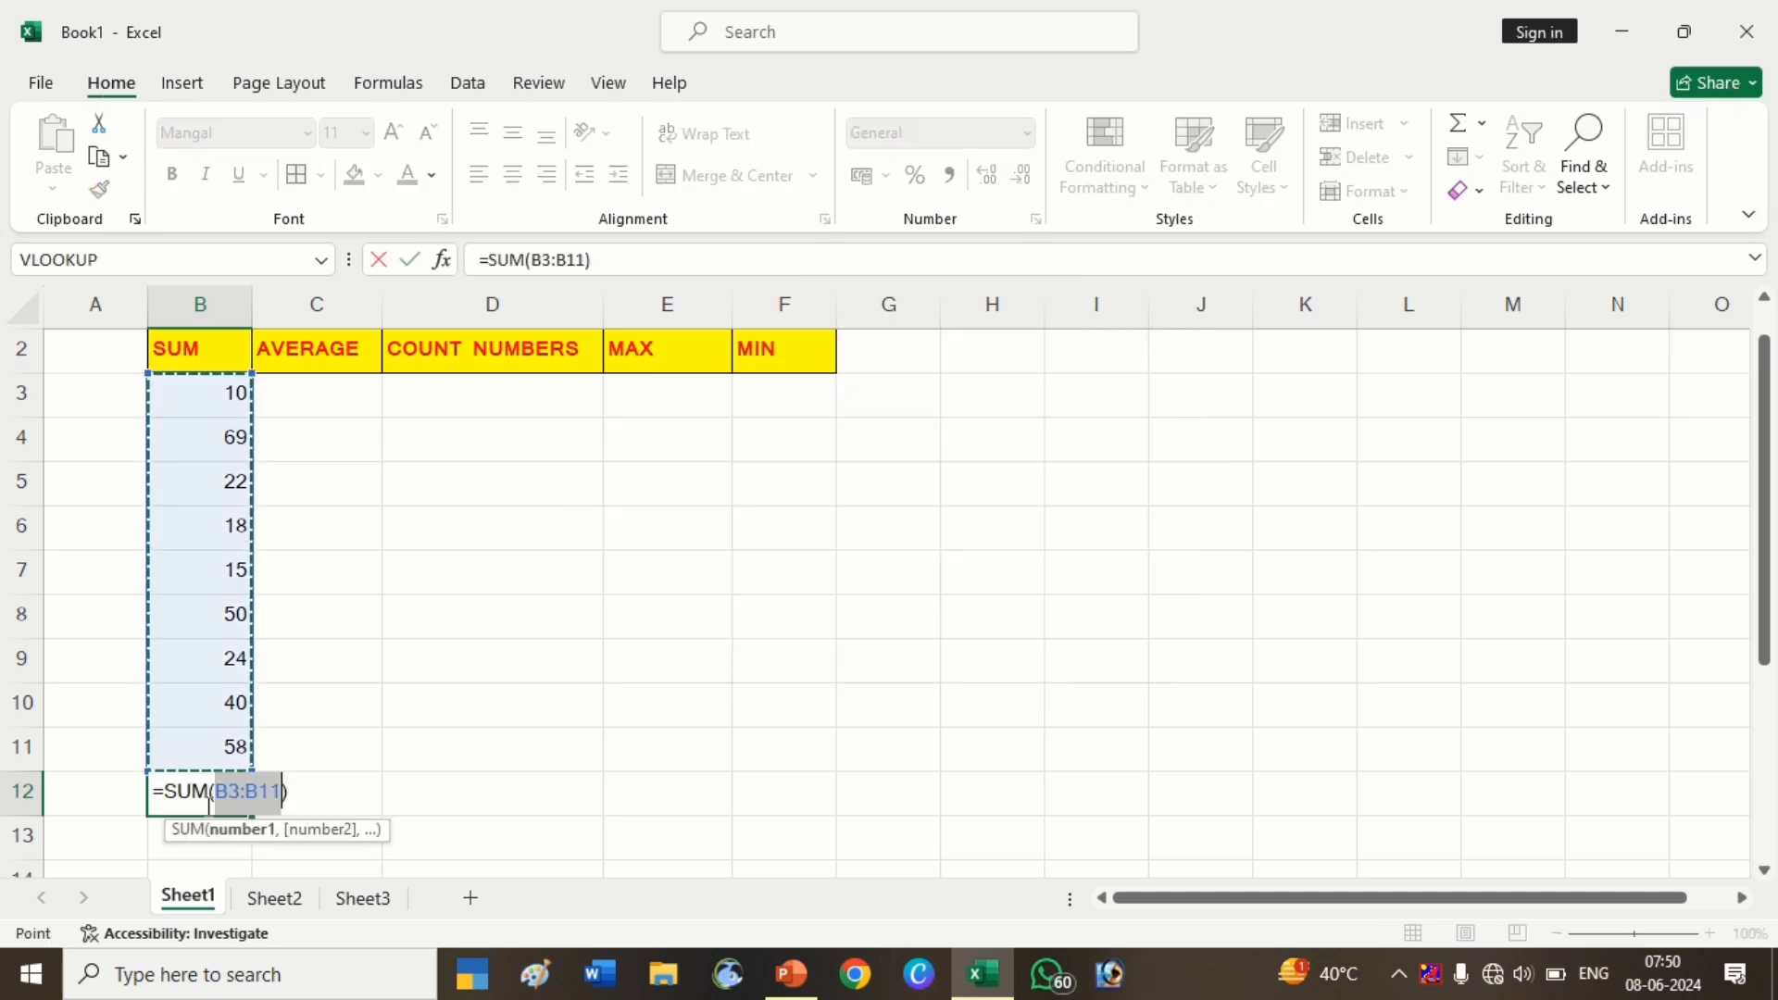
key("Return")
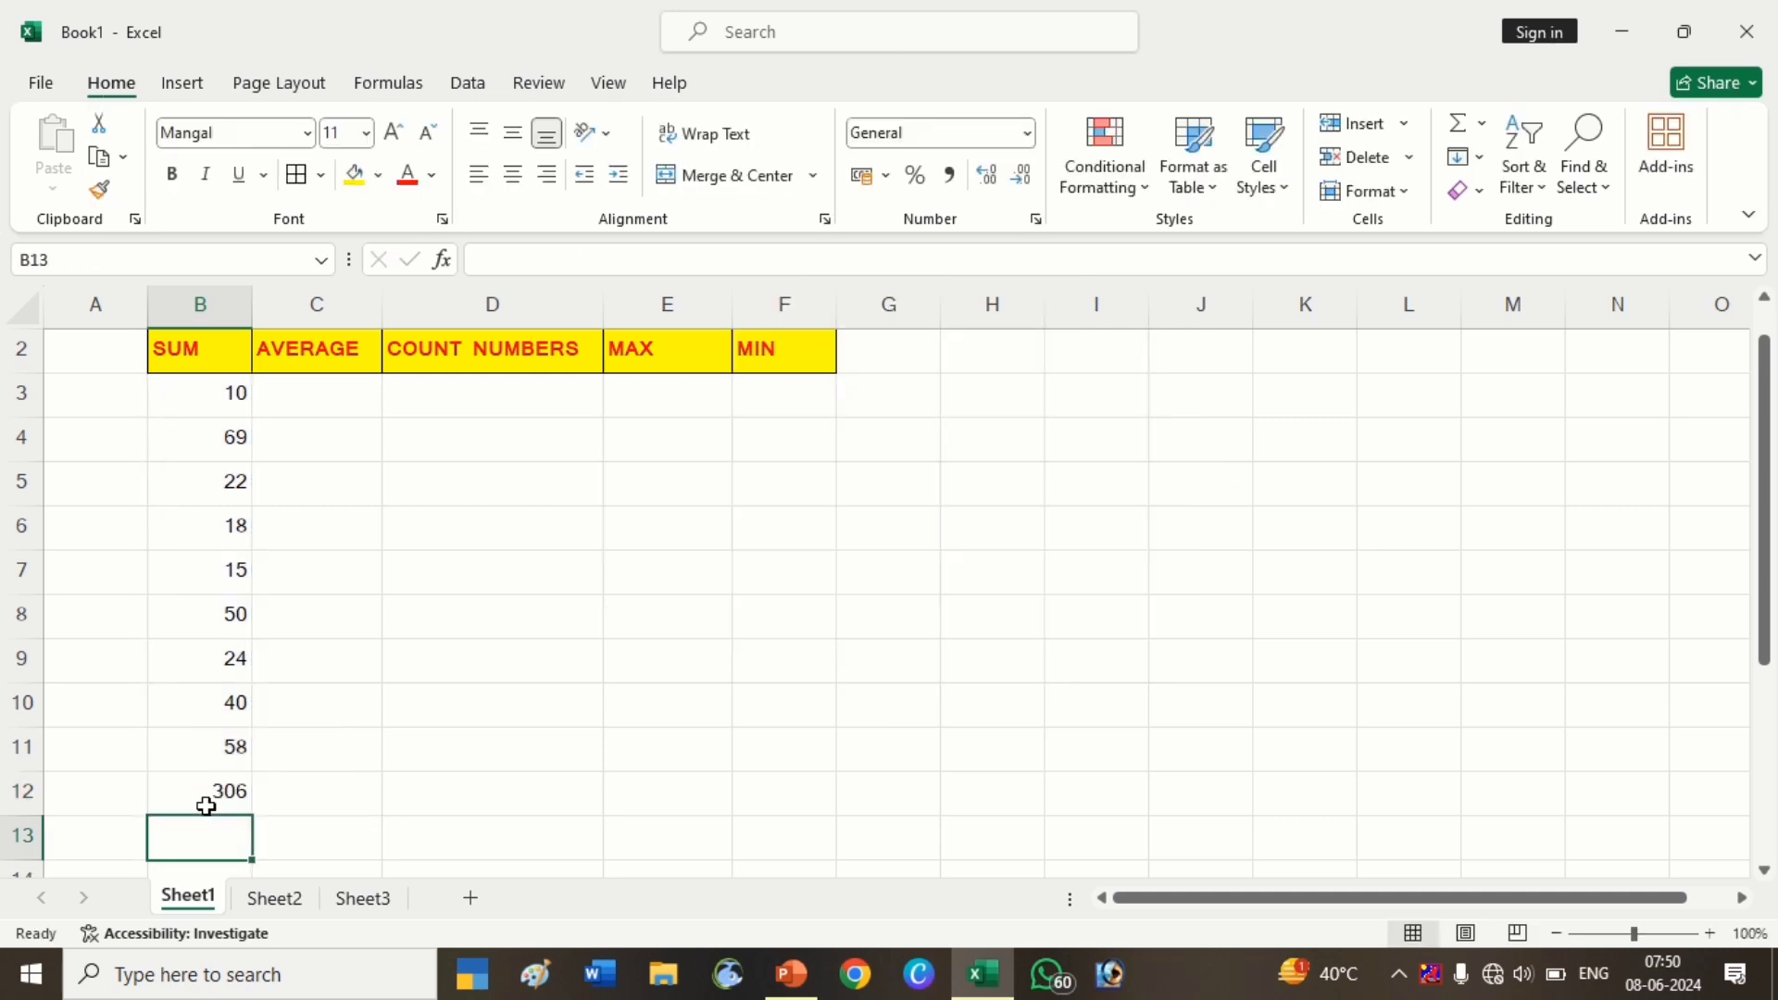
left_click(206, 805)
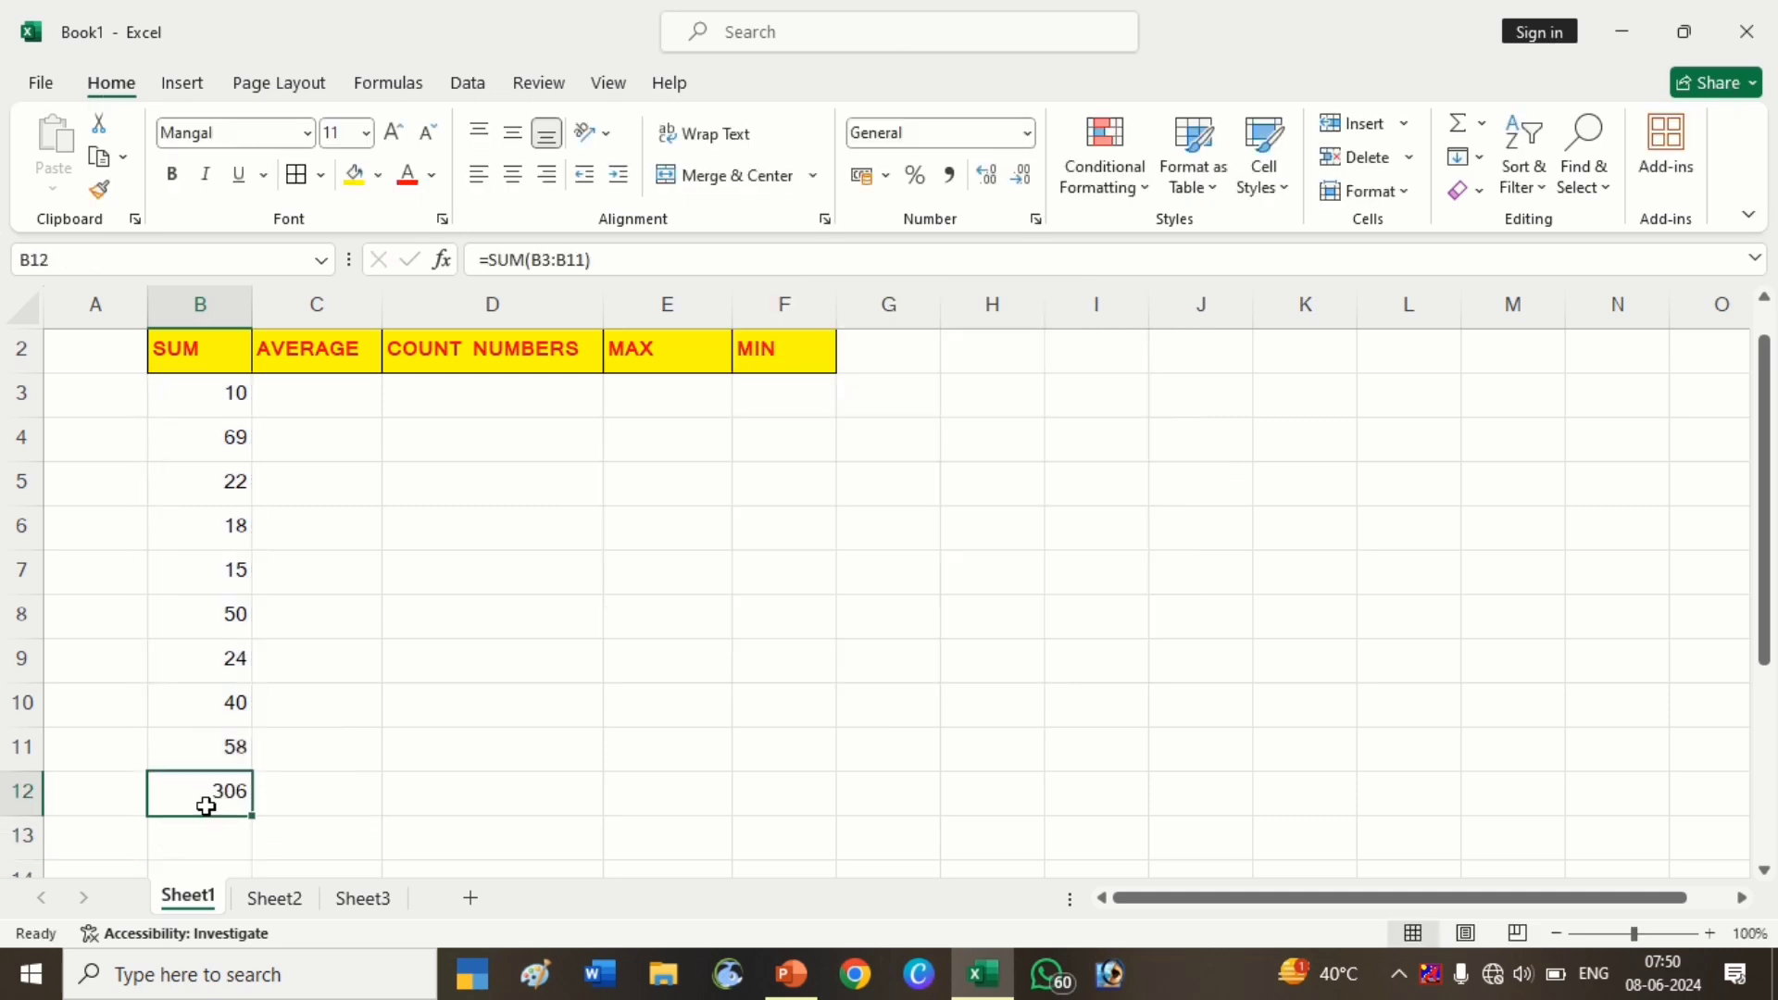
left_click(315, 404)
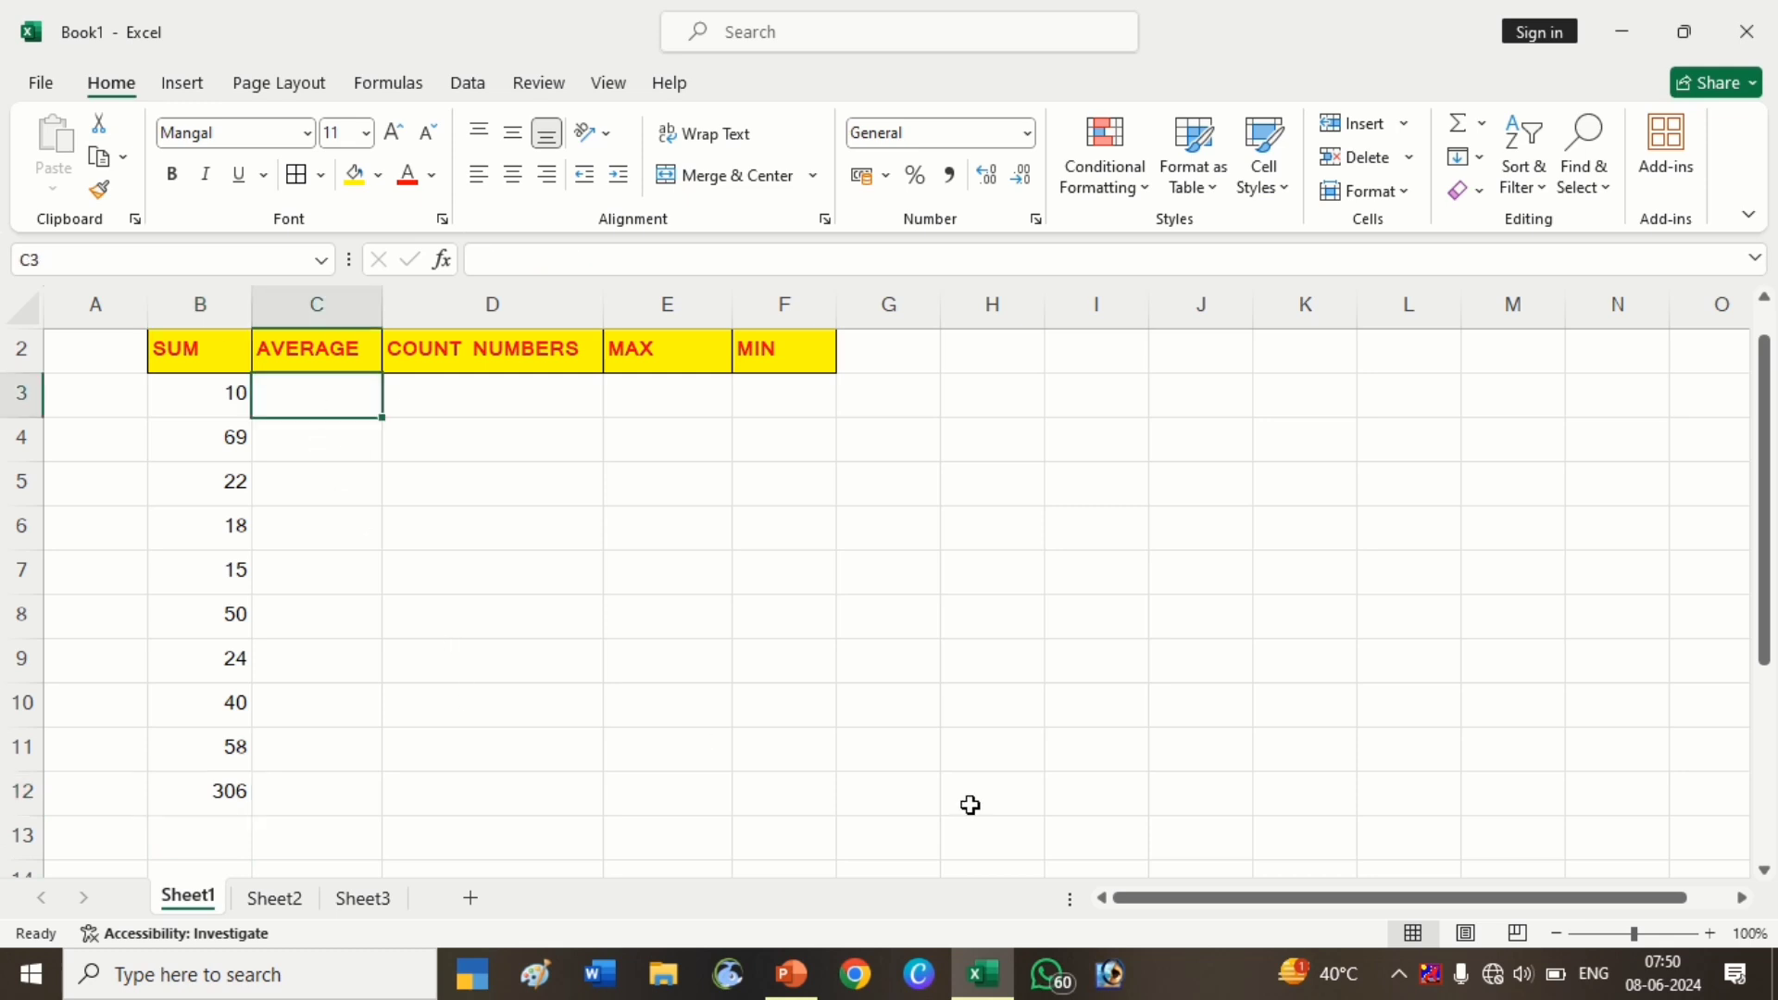
Enter =RANDBETWEEN(20,100) in C3 under AVERAGE
type("=")
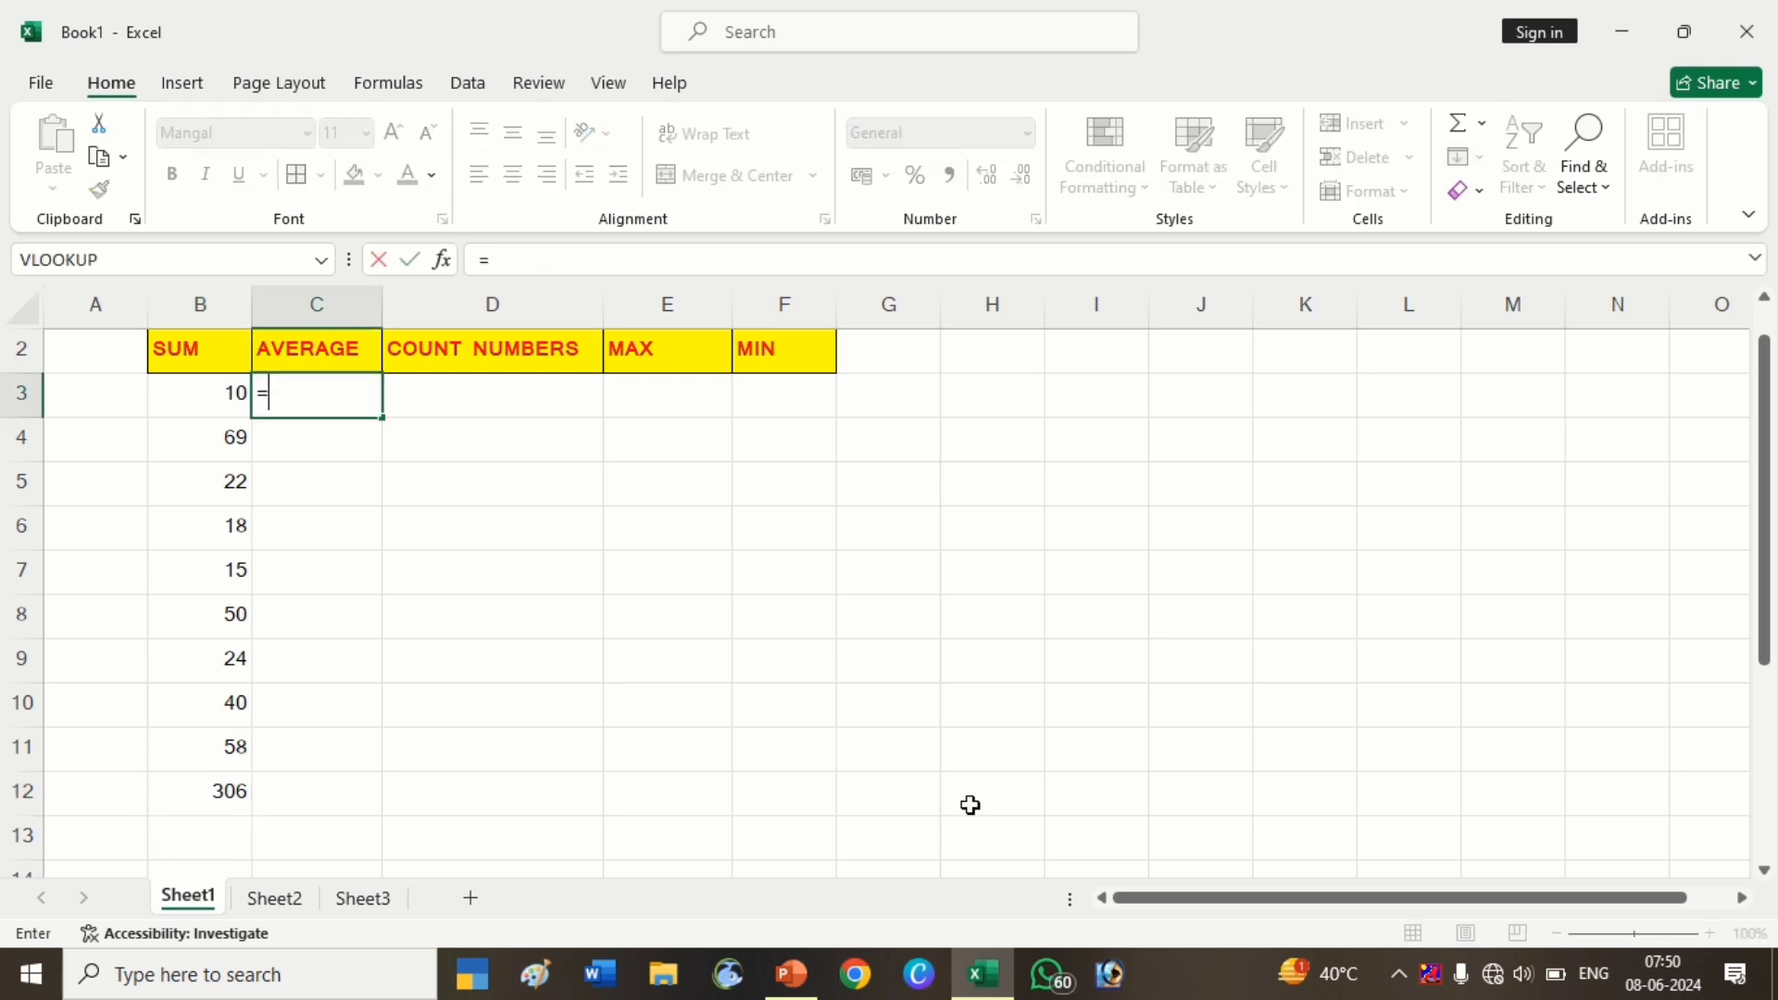
type("RAND")
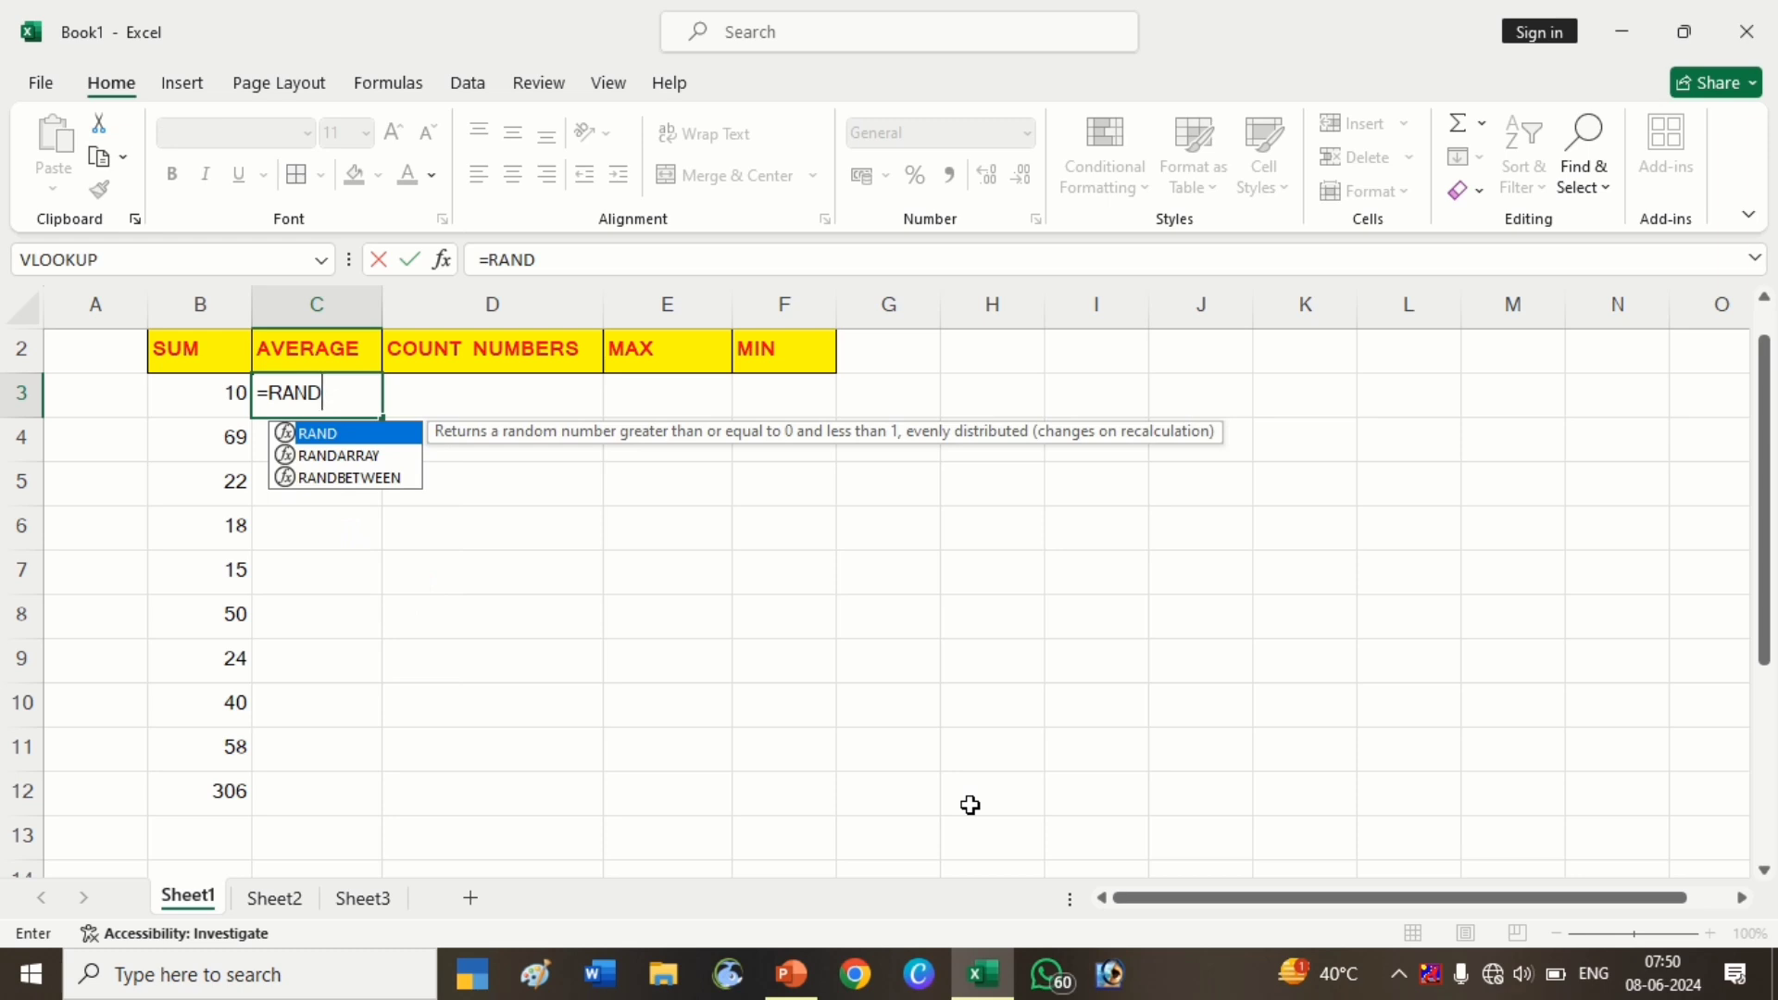
key("Down")
key("Down")
key("Tab")
type("2")
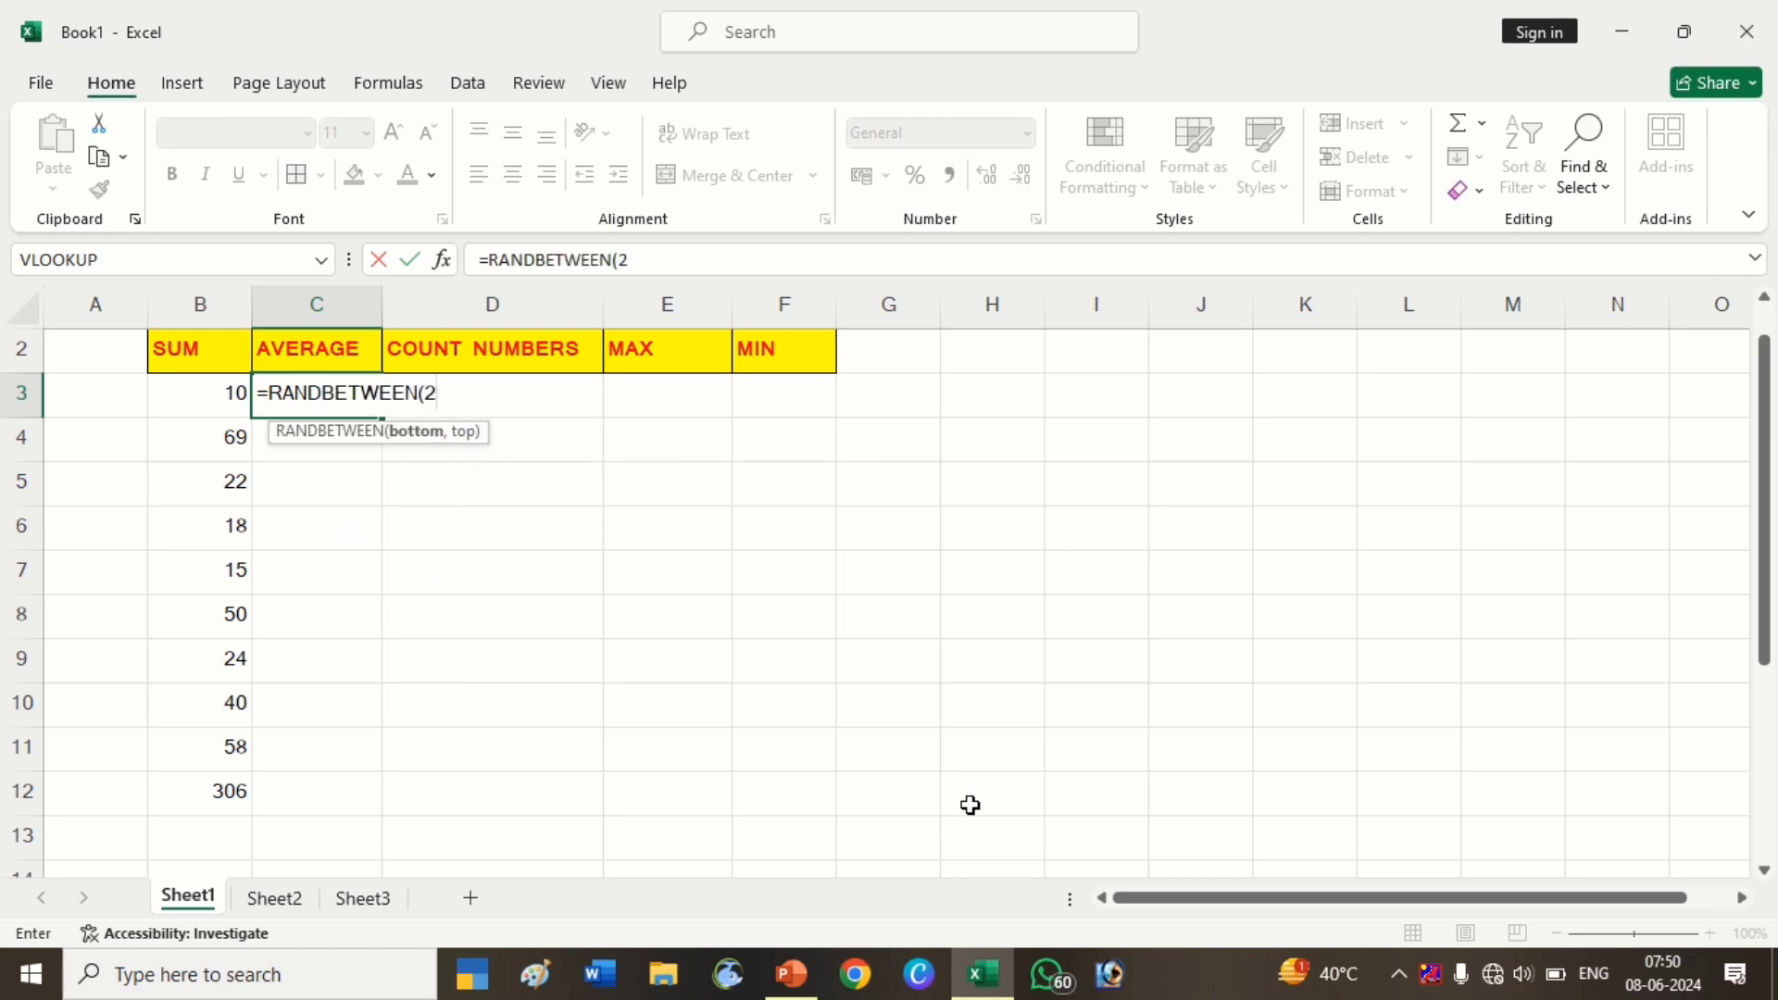
type("0,100")
key("Return")
Fill the C3 formula down to C12 and across into column D
key("Up")
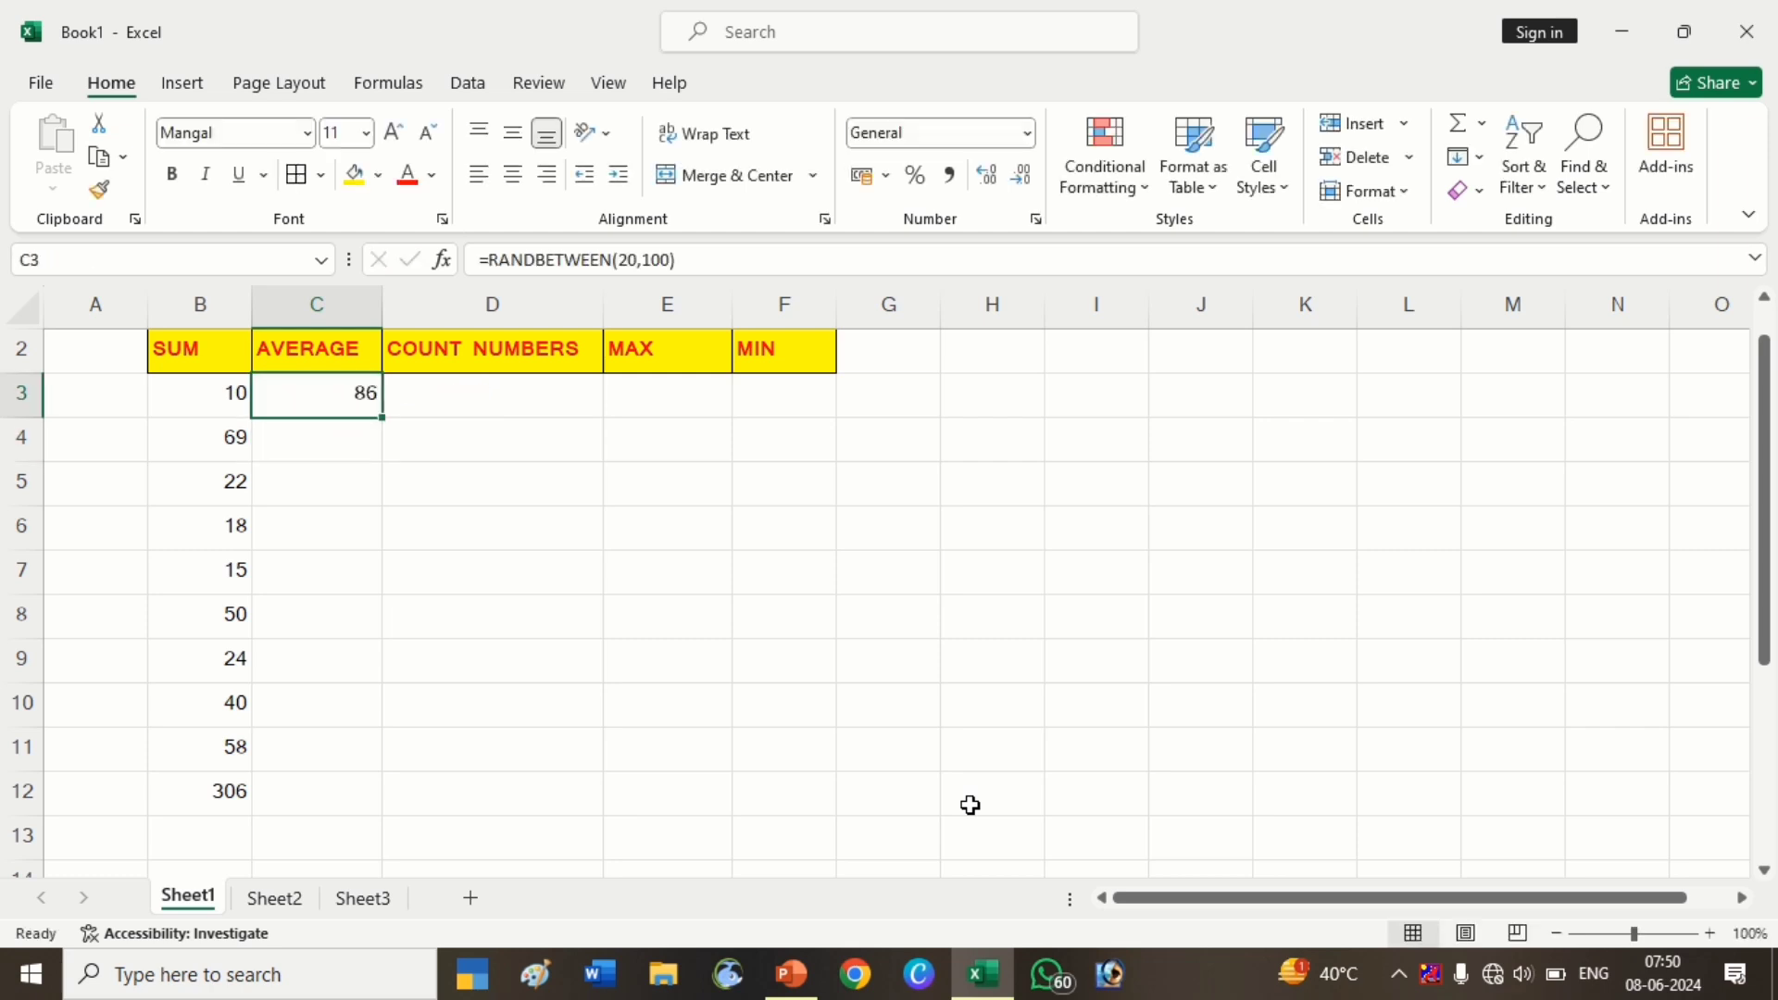
key("shift+Down")
key("shift+Down")
key("shift+Down")
key("shift+Down")
key("shift+Down")
key("shift+Down")
key("shift+Down")
key("shift+Down")
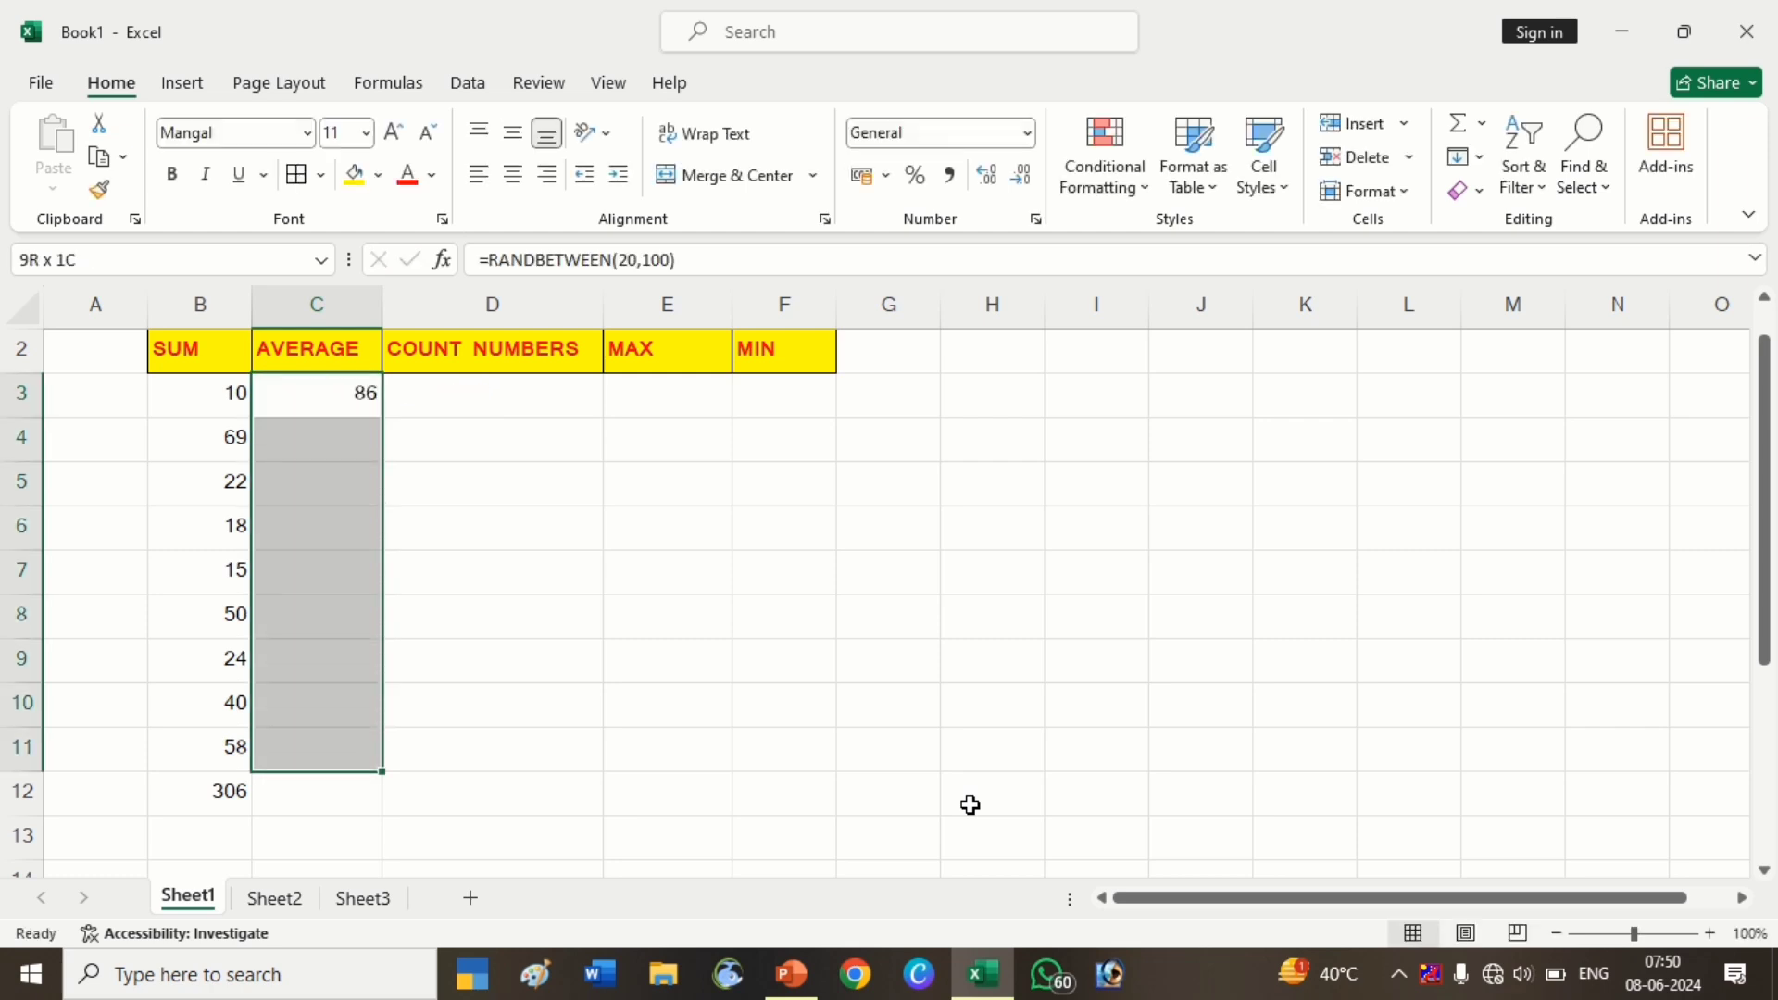
key("shift+Down")
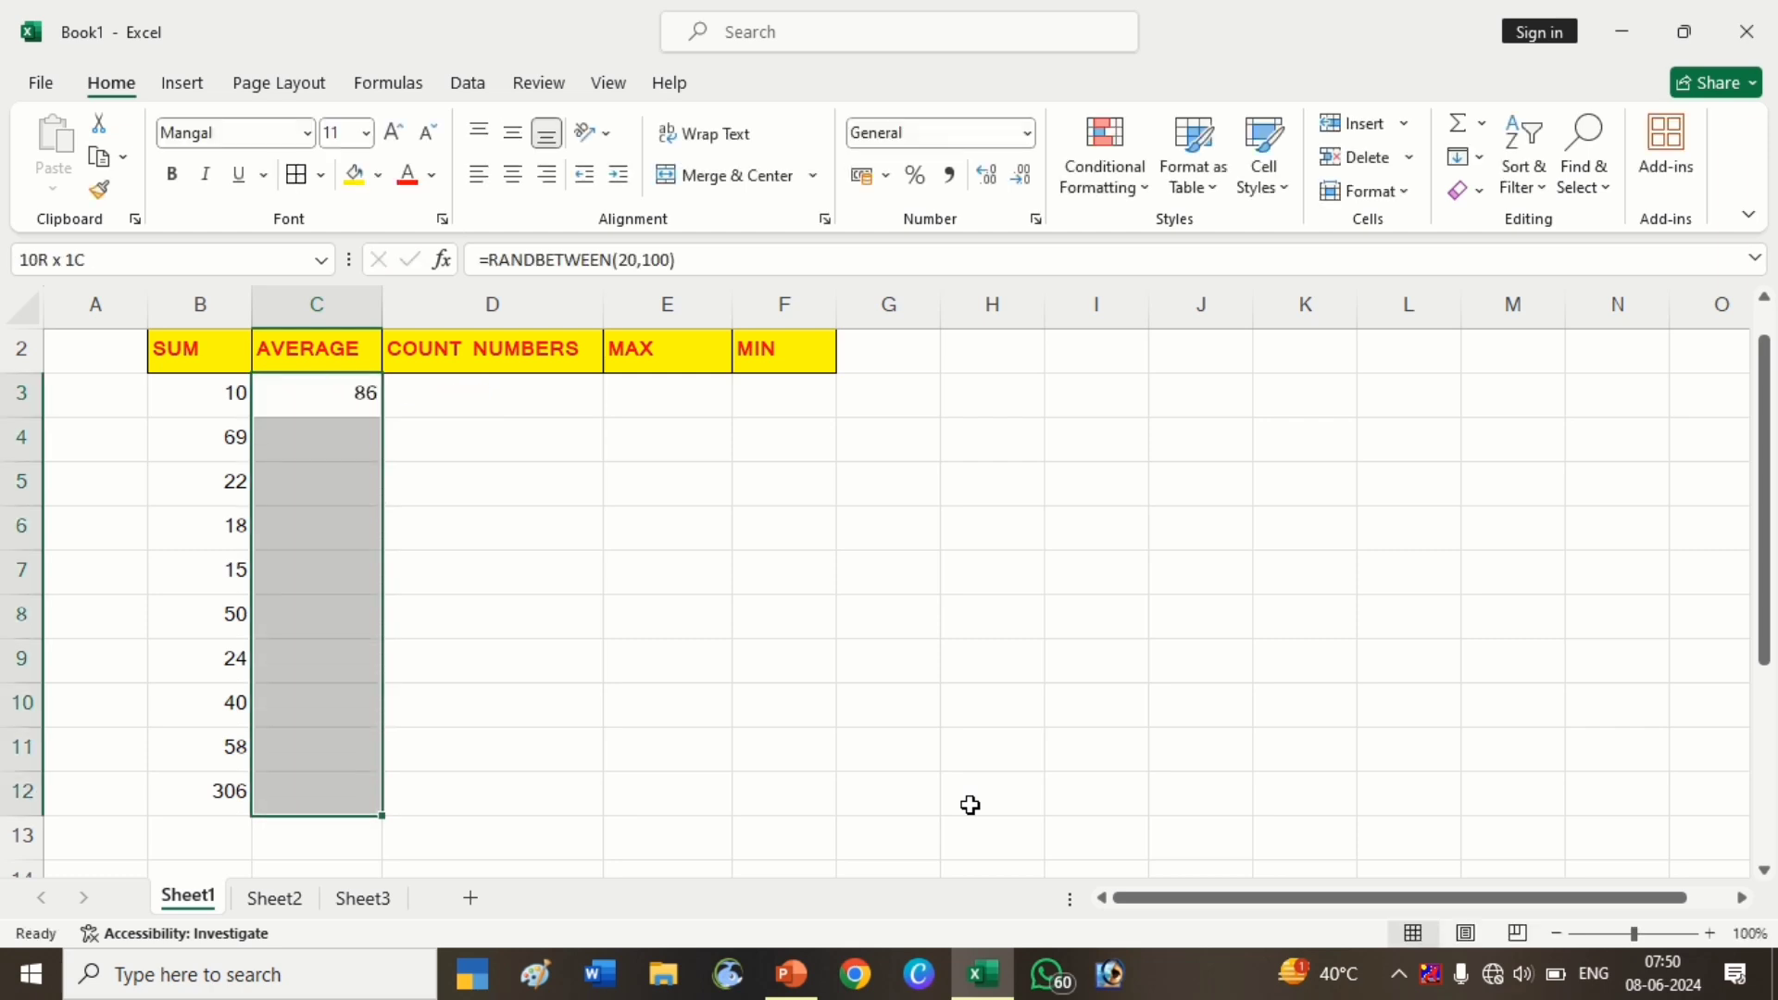
key("ctrl+d")
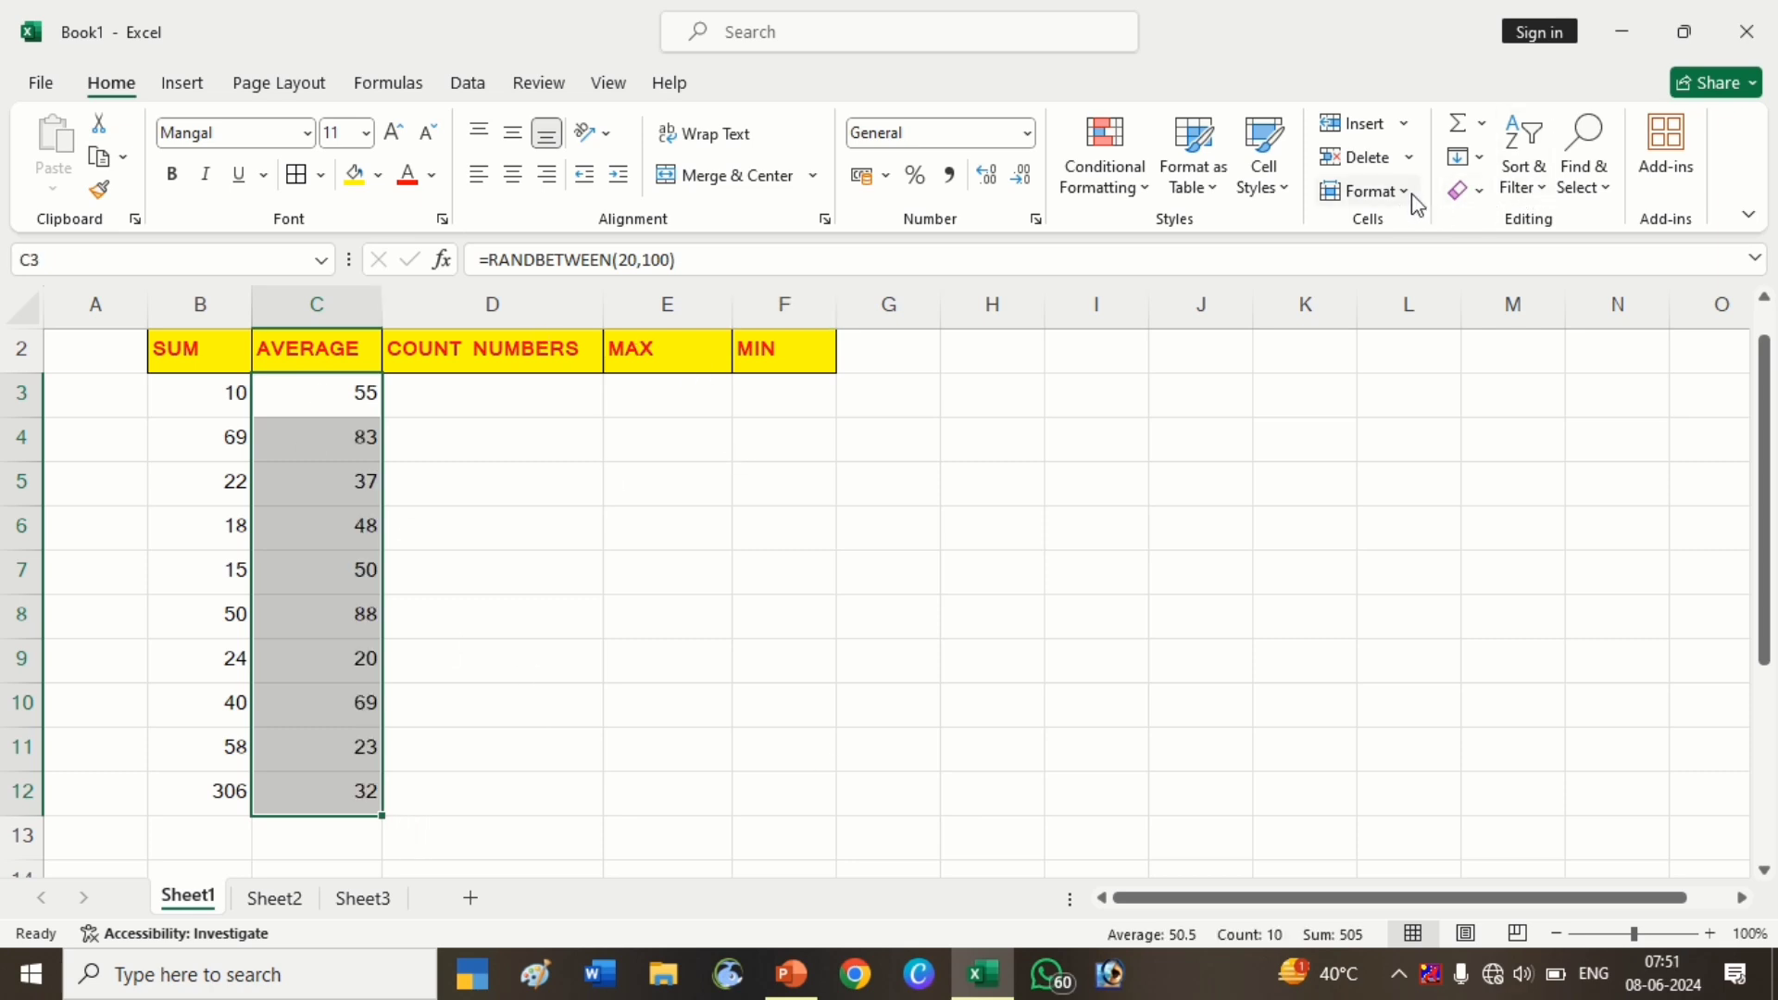
left_click(1468, 156)
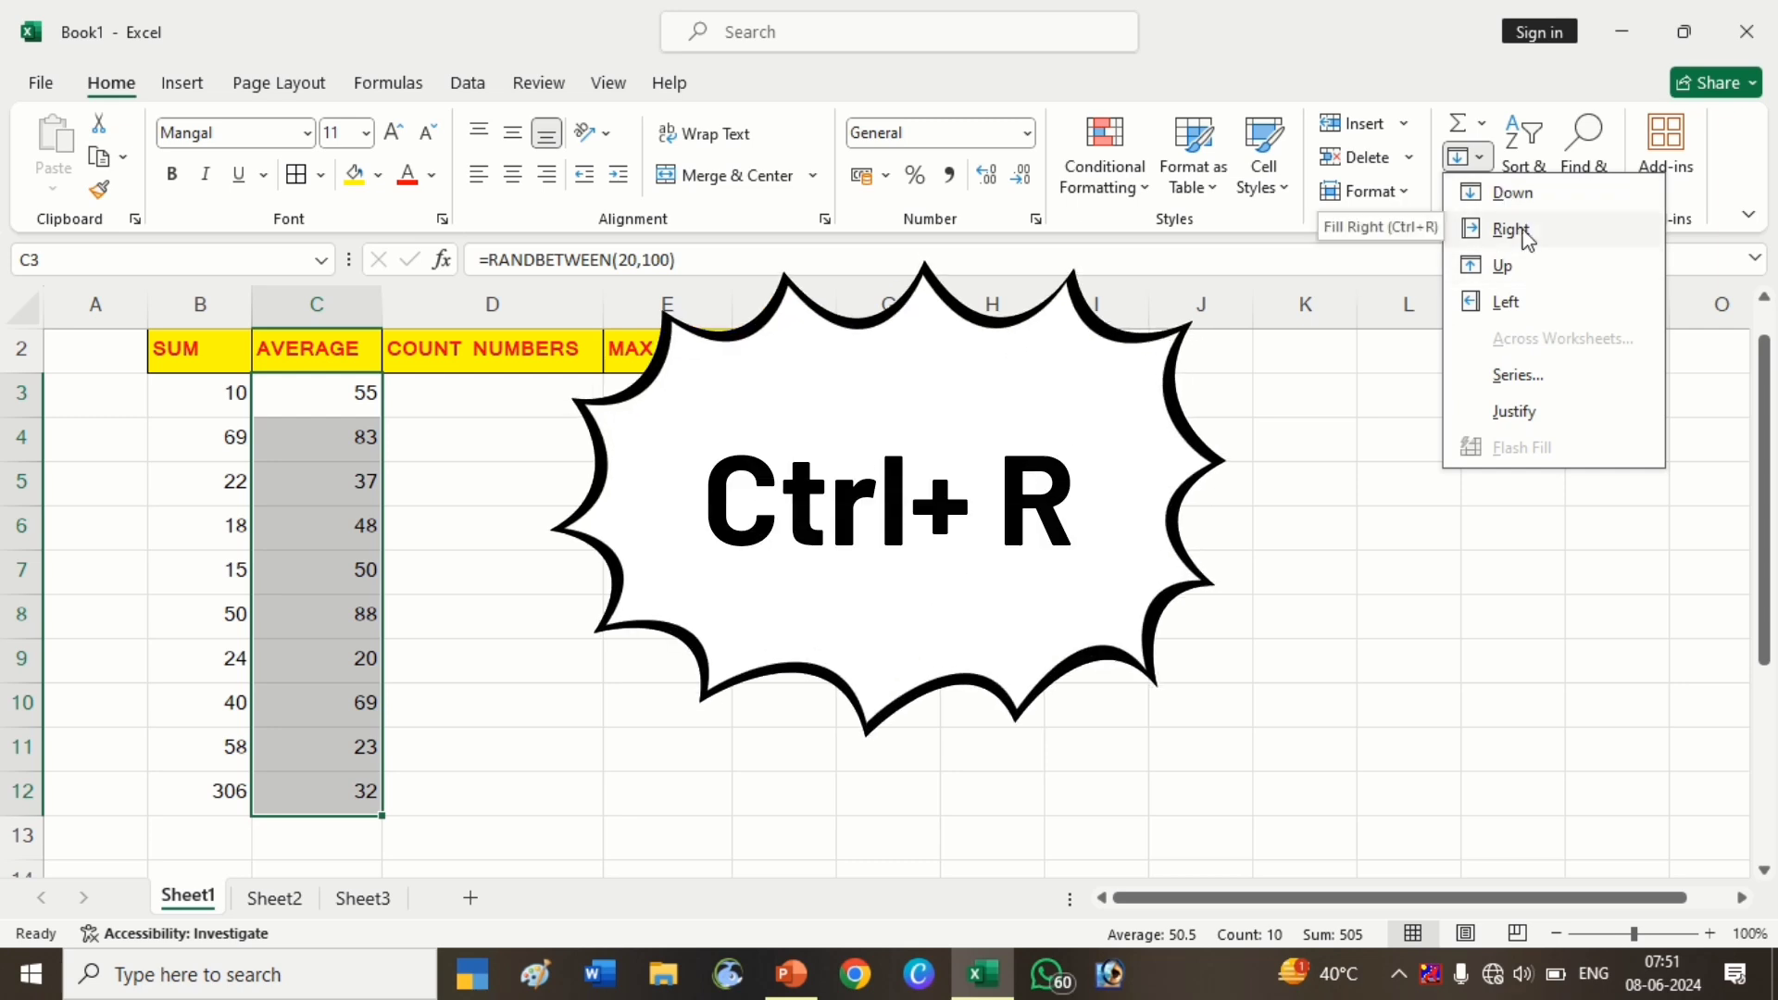
left_click(1511, 230)
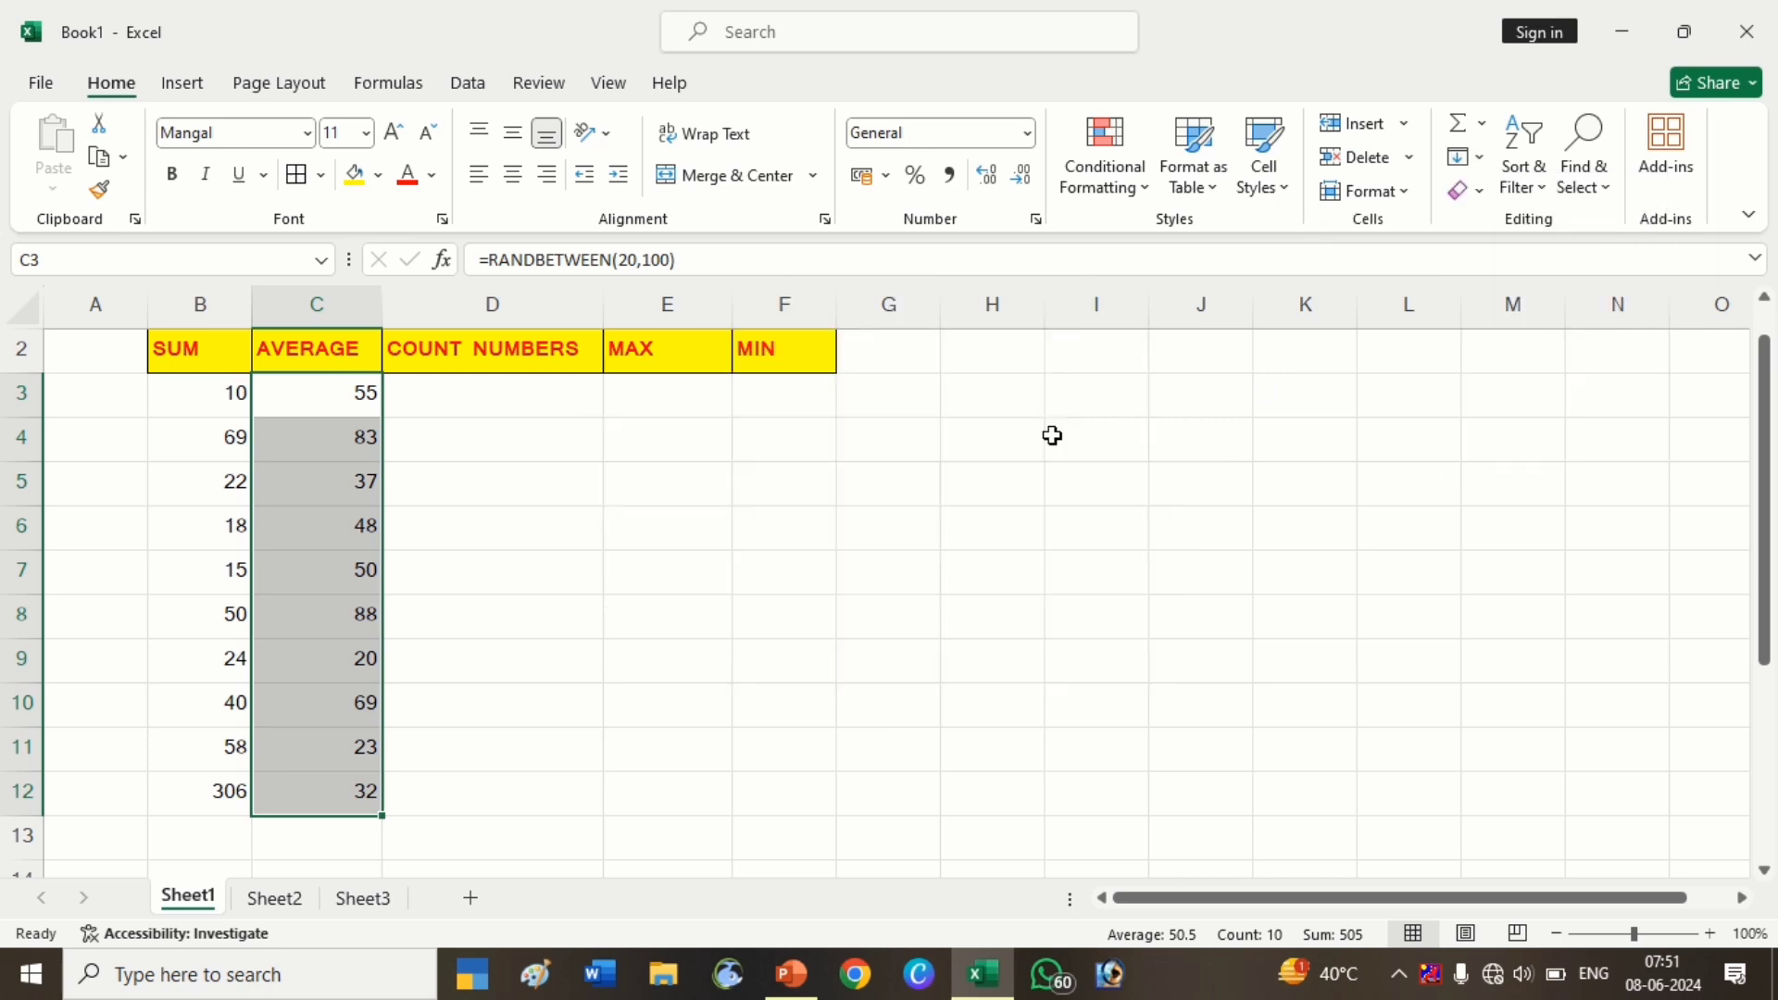
key("shift+Right")
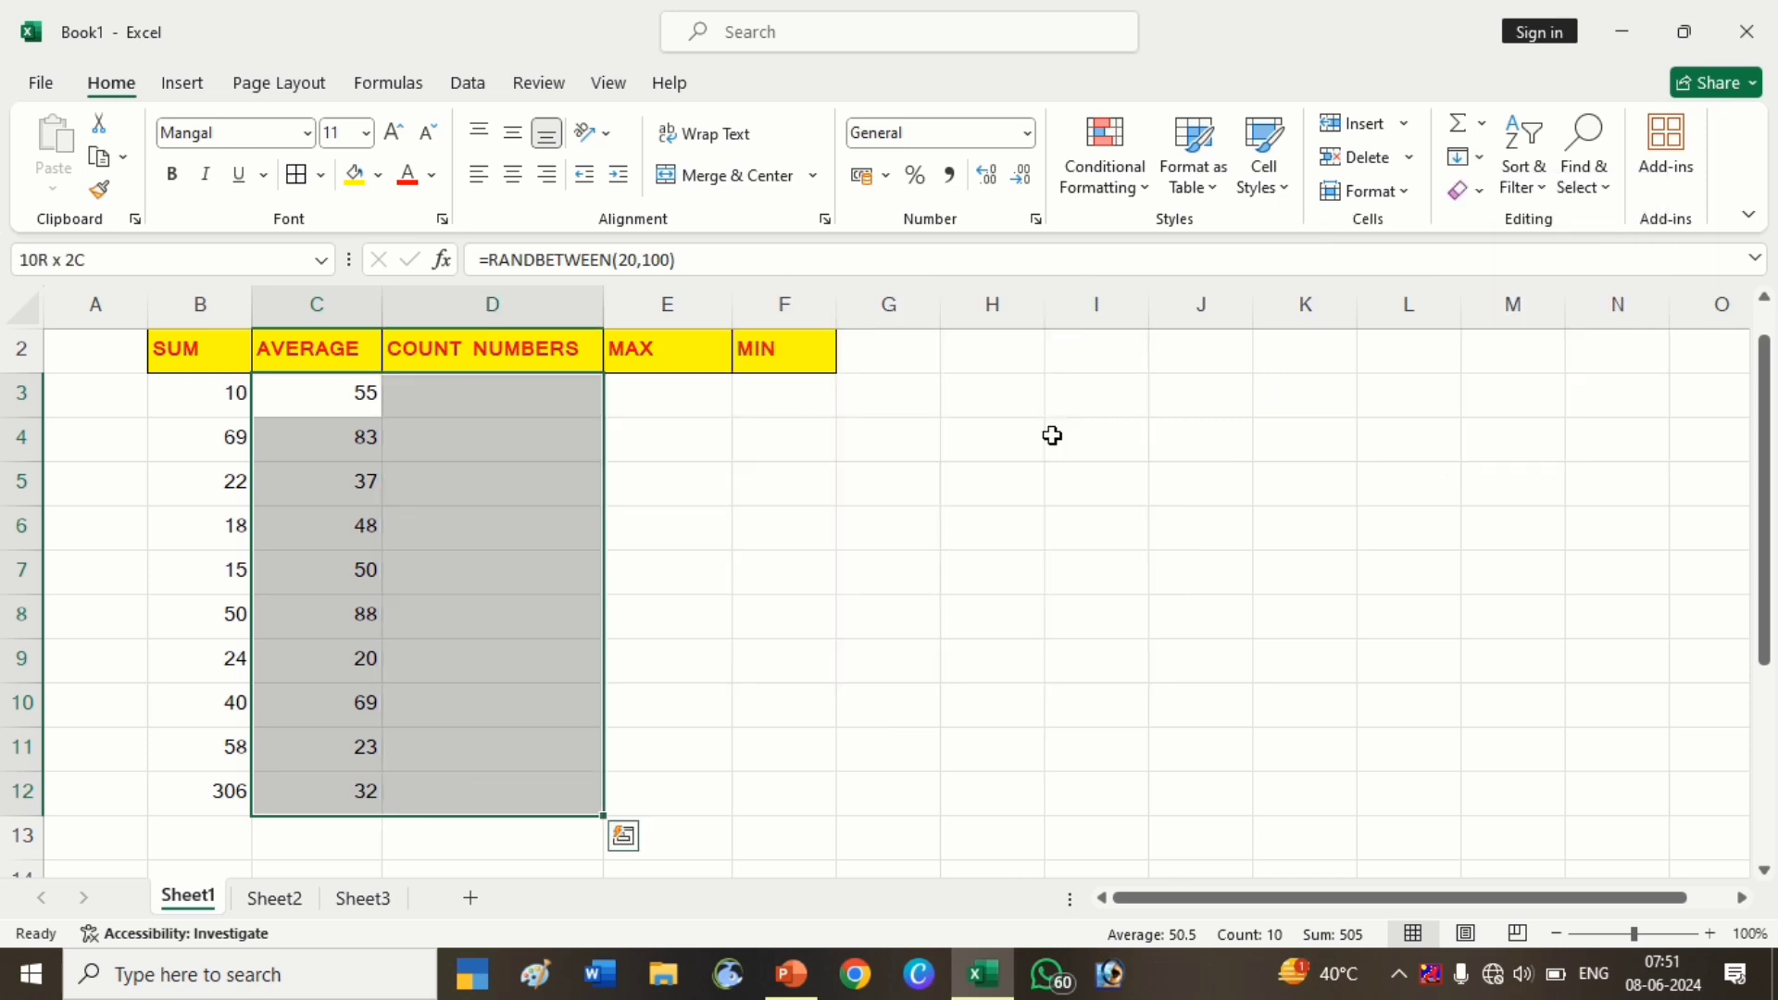
key("ctrl+r")
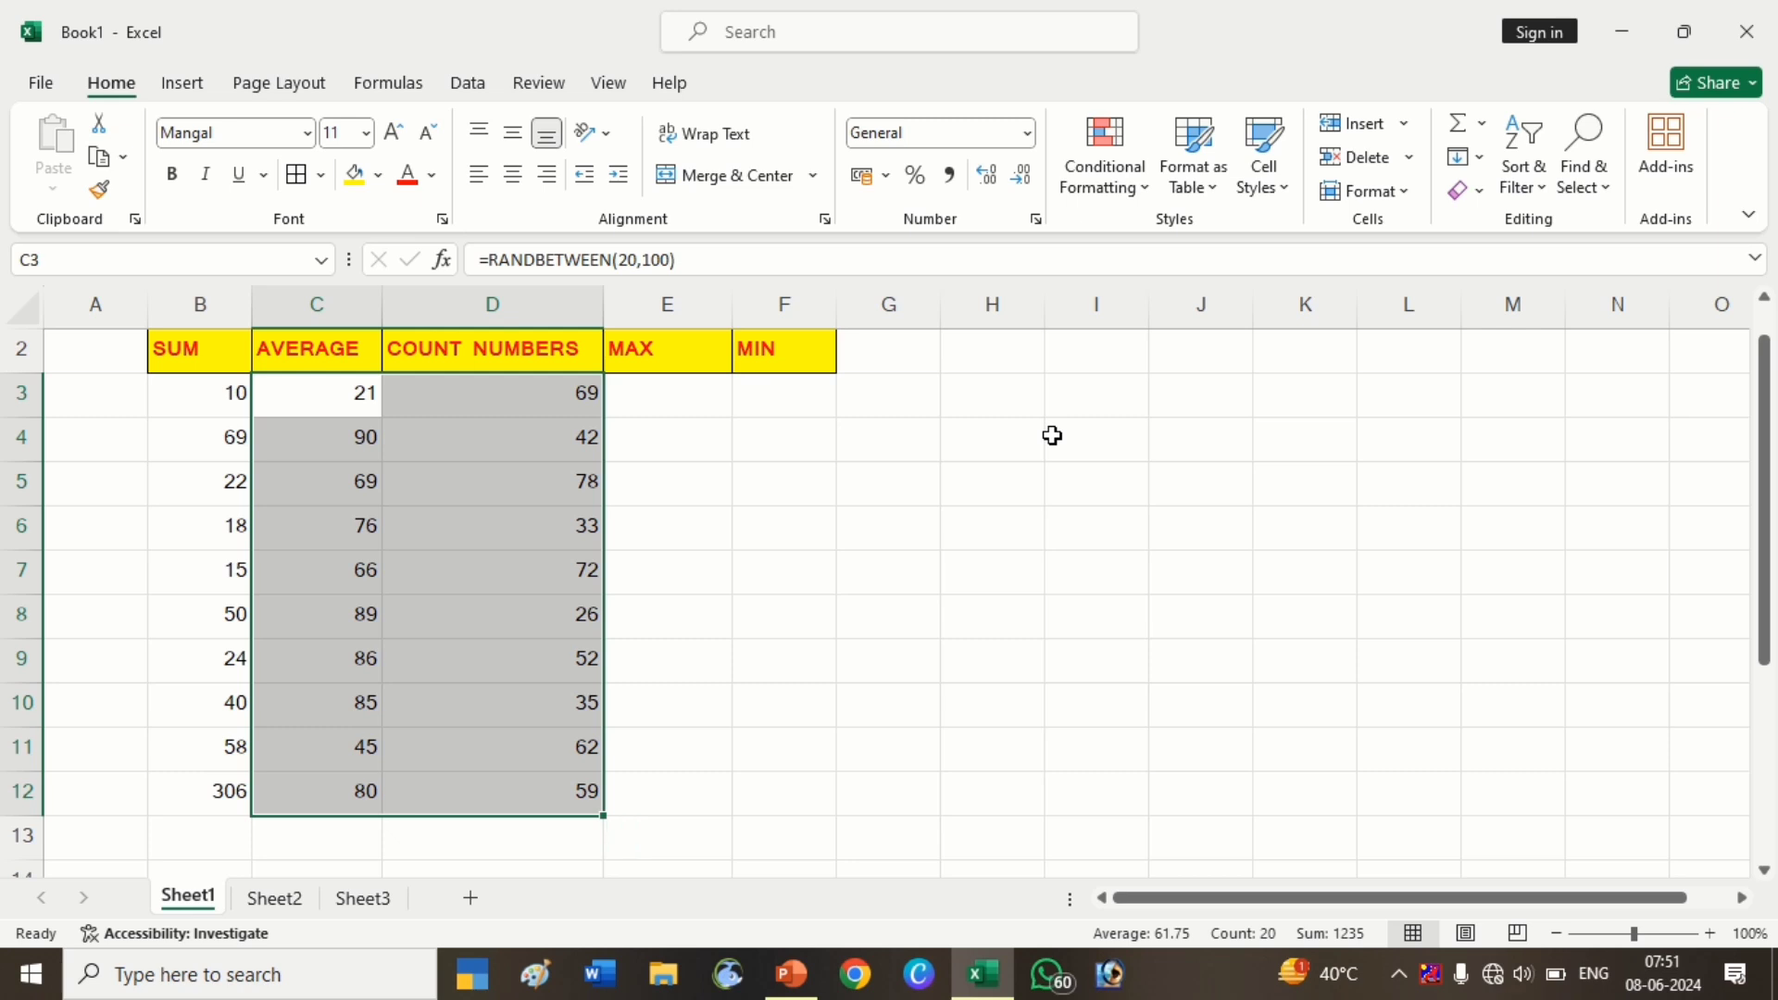
Convert the C3:D12 random numbers into fixed values with Paste Special
key("ctrl+c")
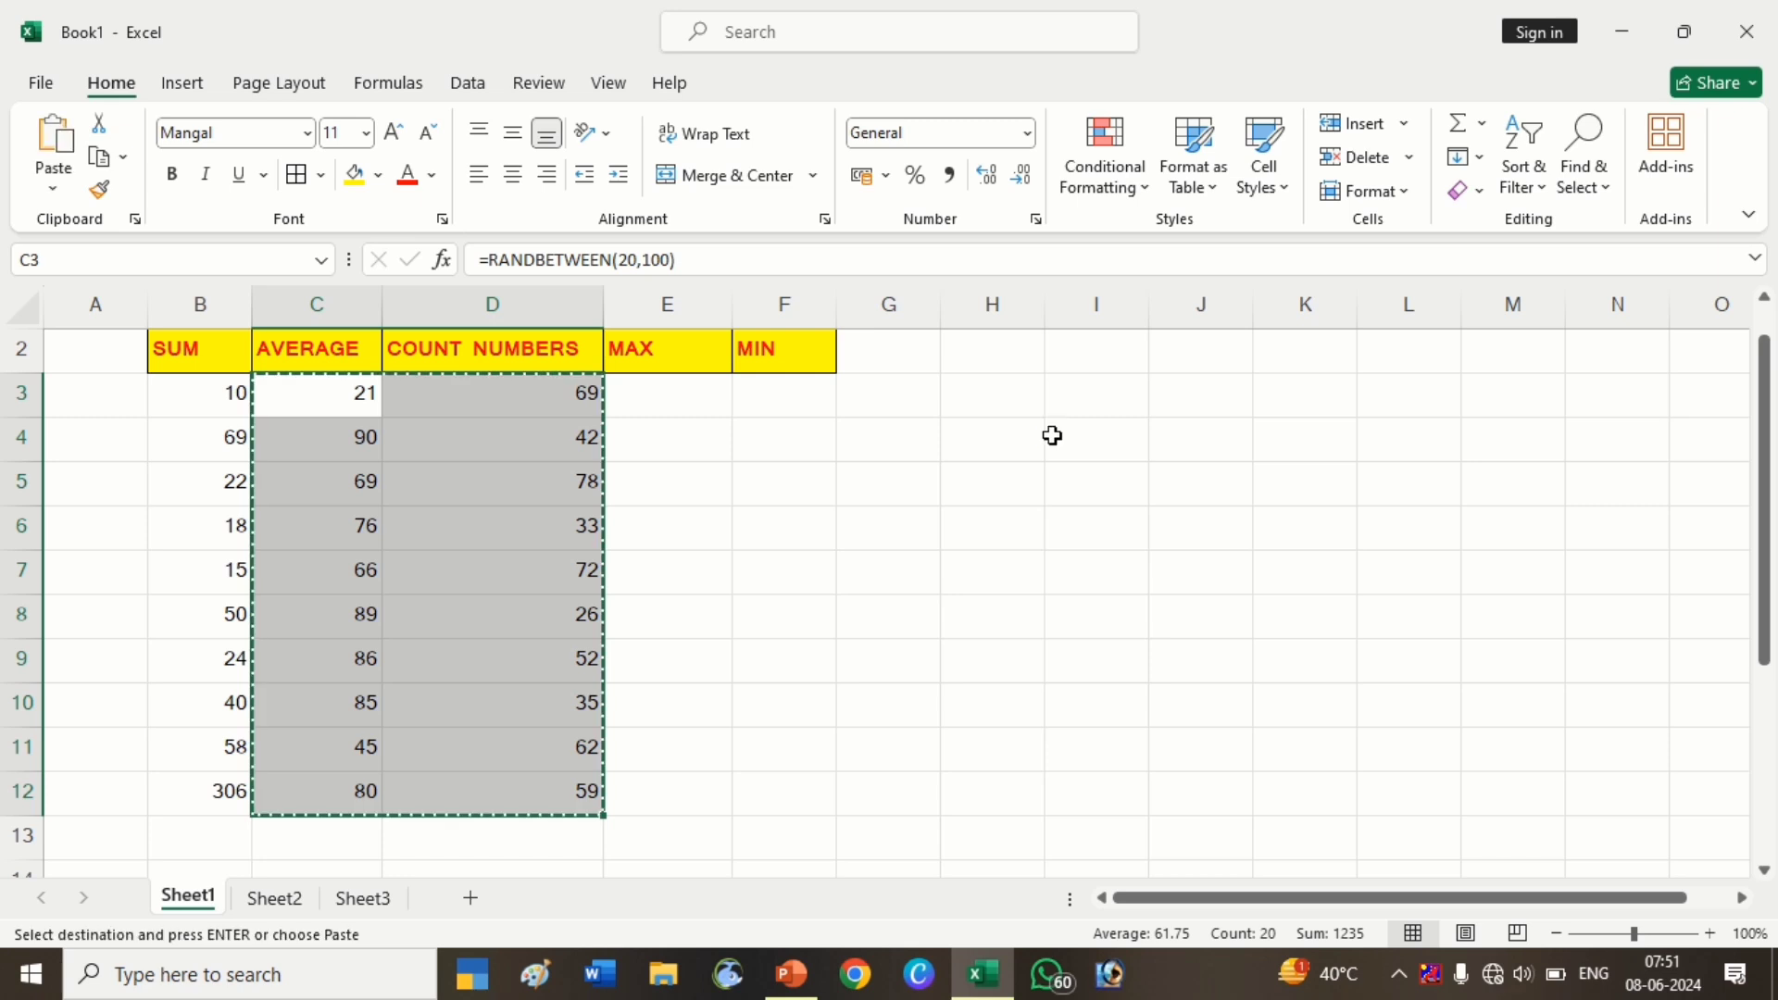
key("shift+F10")
key("s")
key("v")
left_click(575, 573)
Clear the row 12 numbers under AVERAGE and COUNT NUMBERS
left_click_drag(350, 387, 607, 815)
left_click(329, 798)
key("Delete")
Insert an AutoSum average of C3:C11 into C12, then delete it
left_click(335, 785)
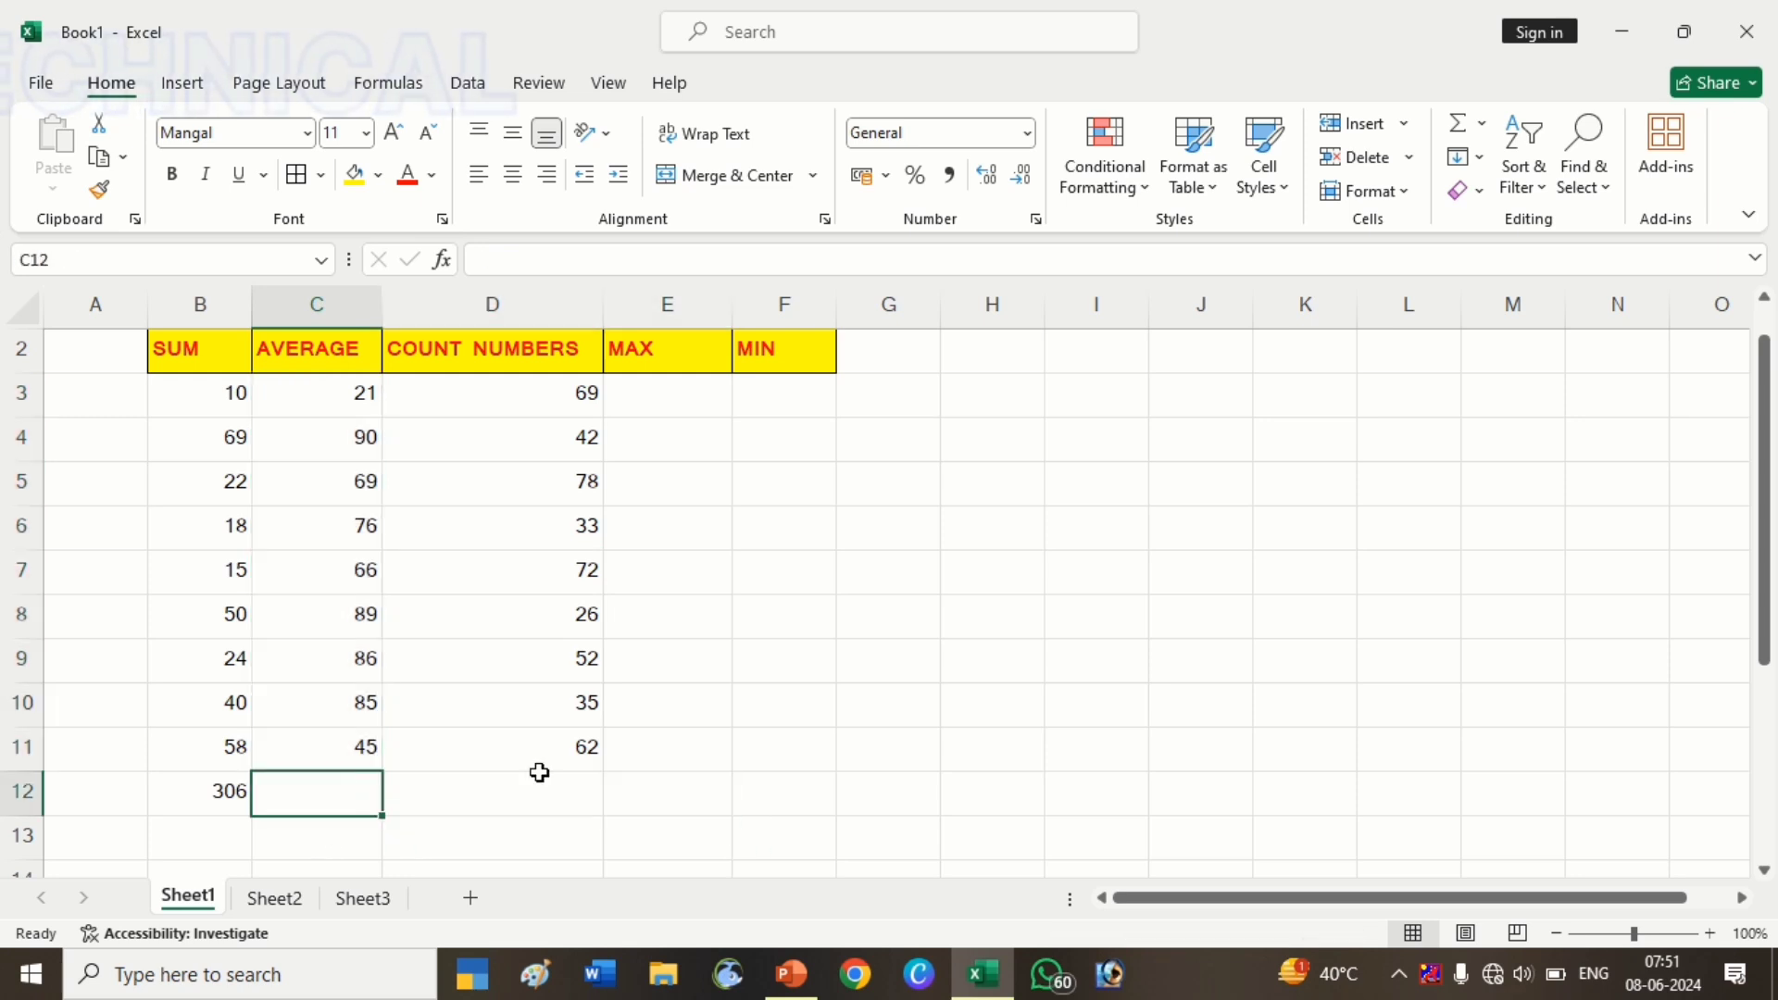
left_click_drag(358, 397, 349, 737)
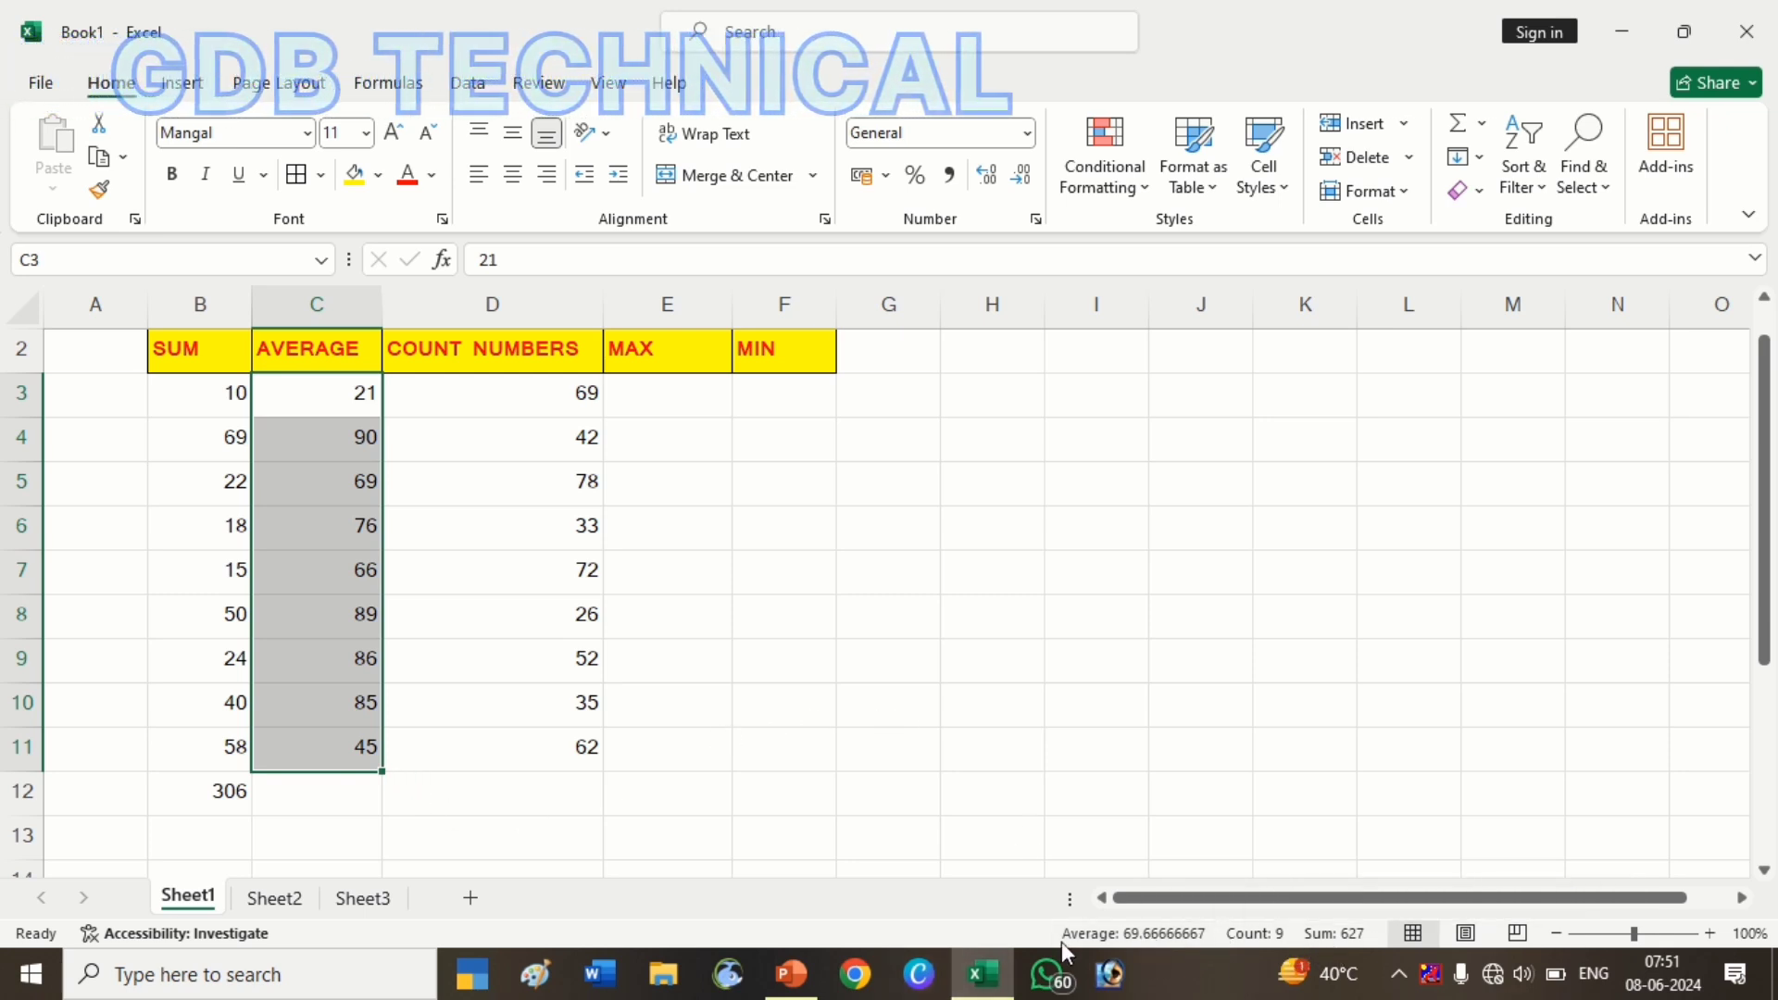
left_click(344, 802)
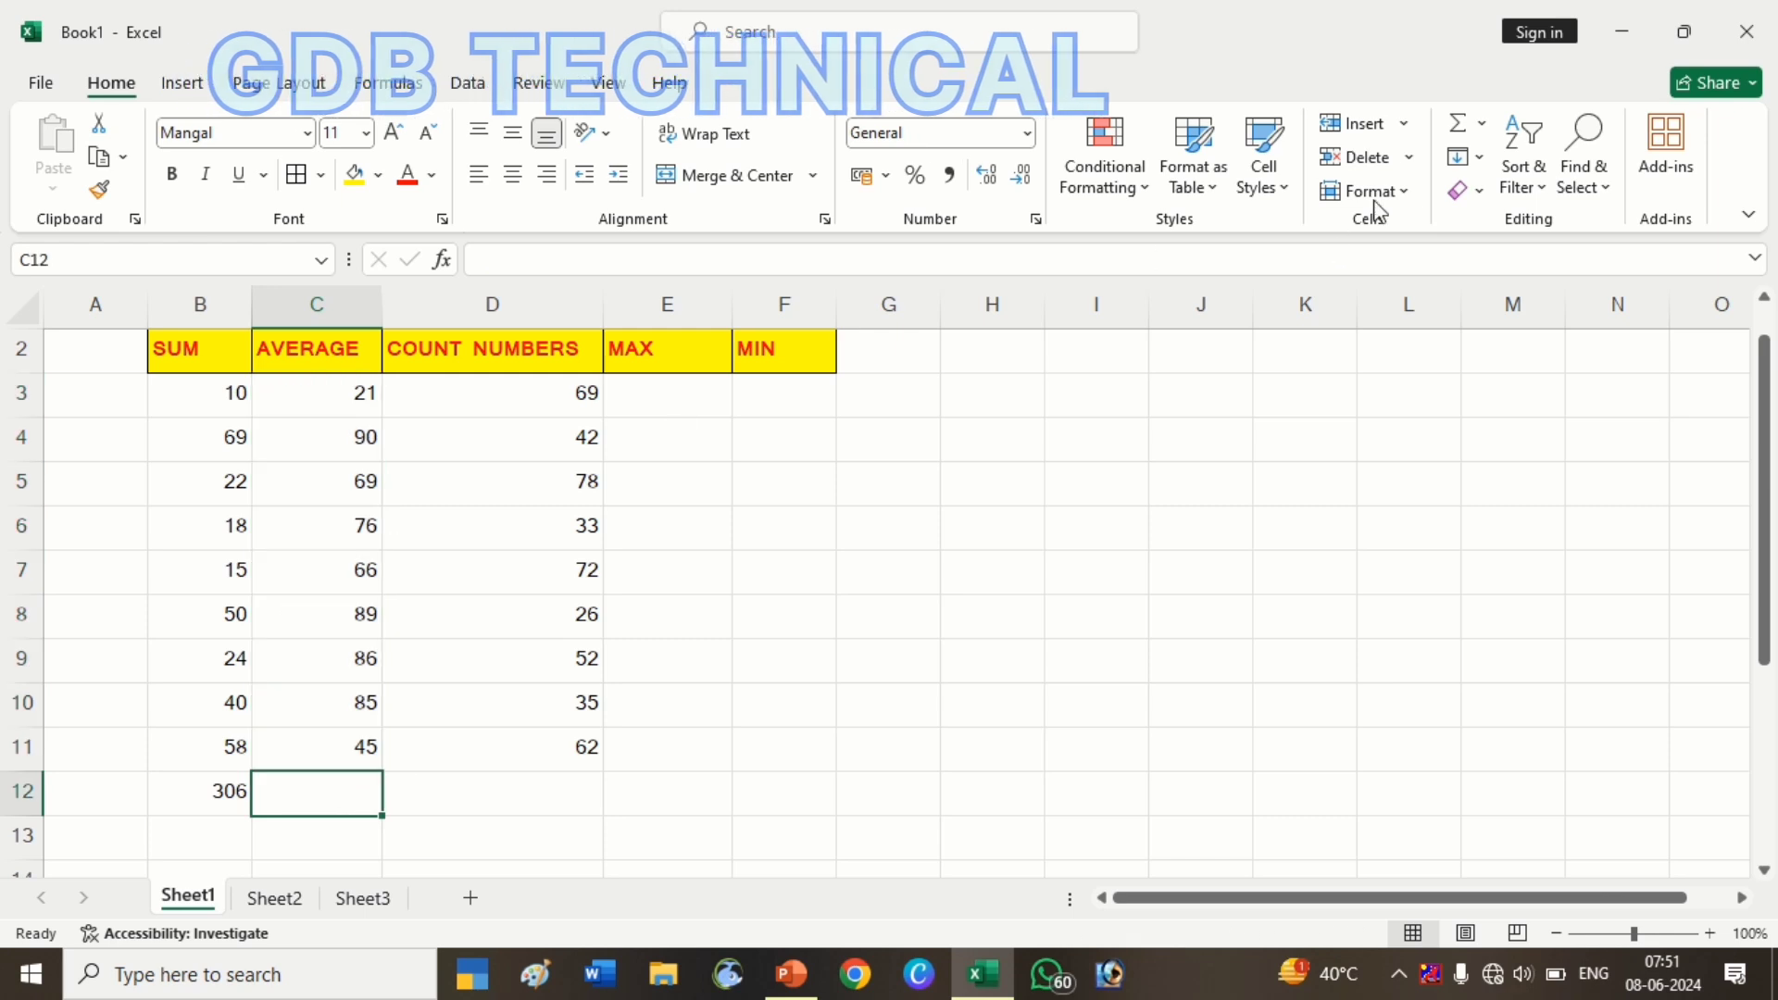
left_click(1482, 130)
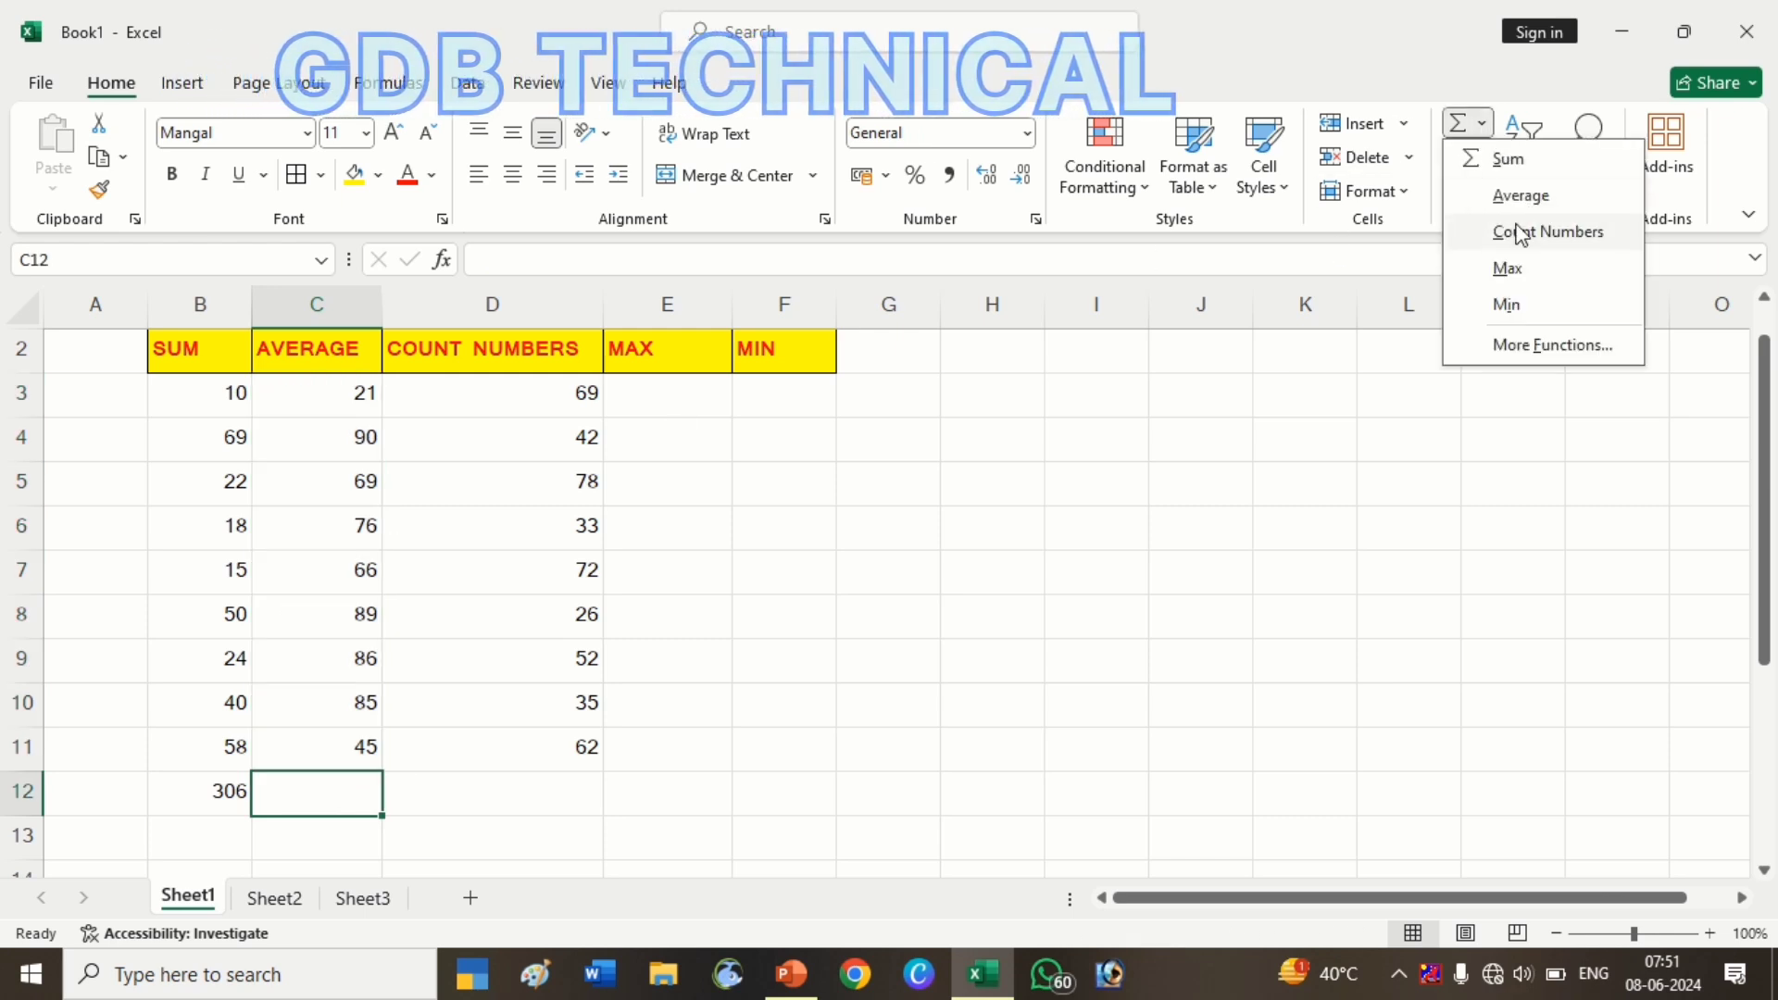
left_click(1519, 194)
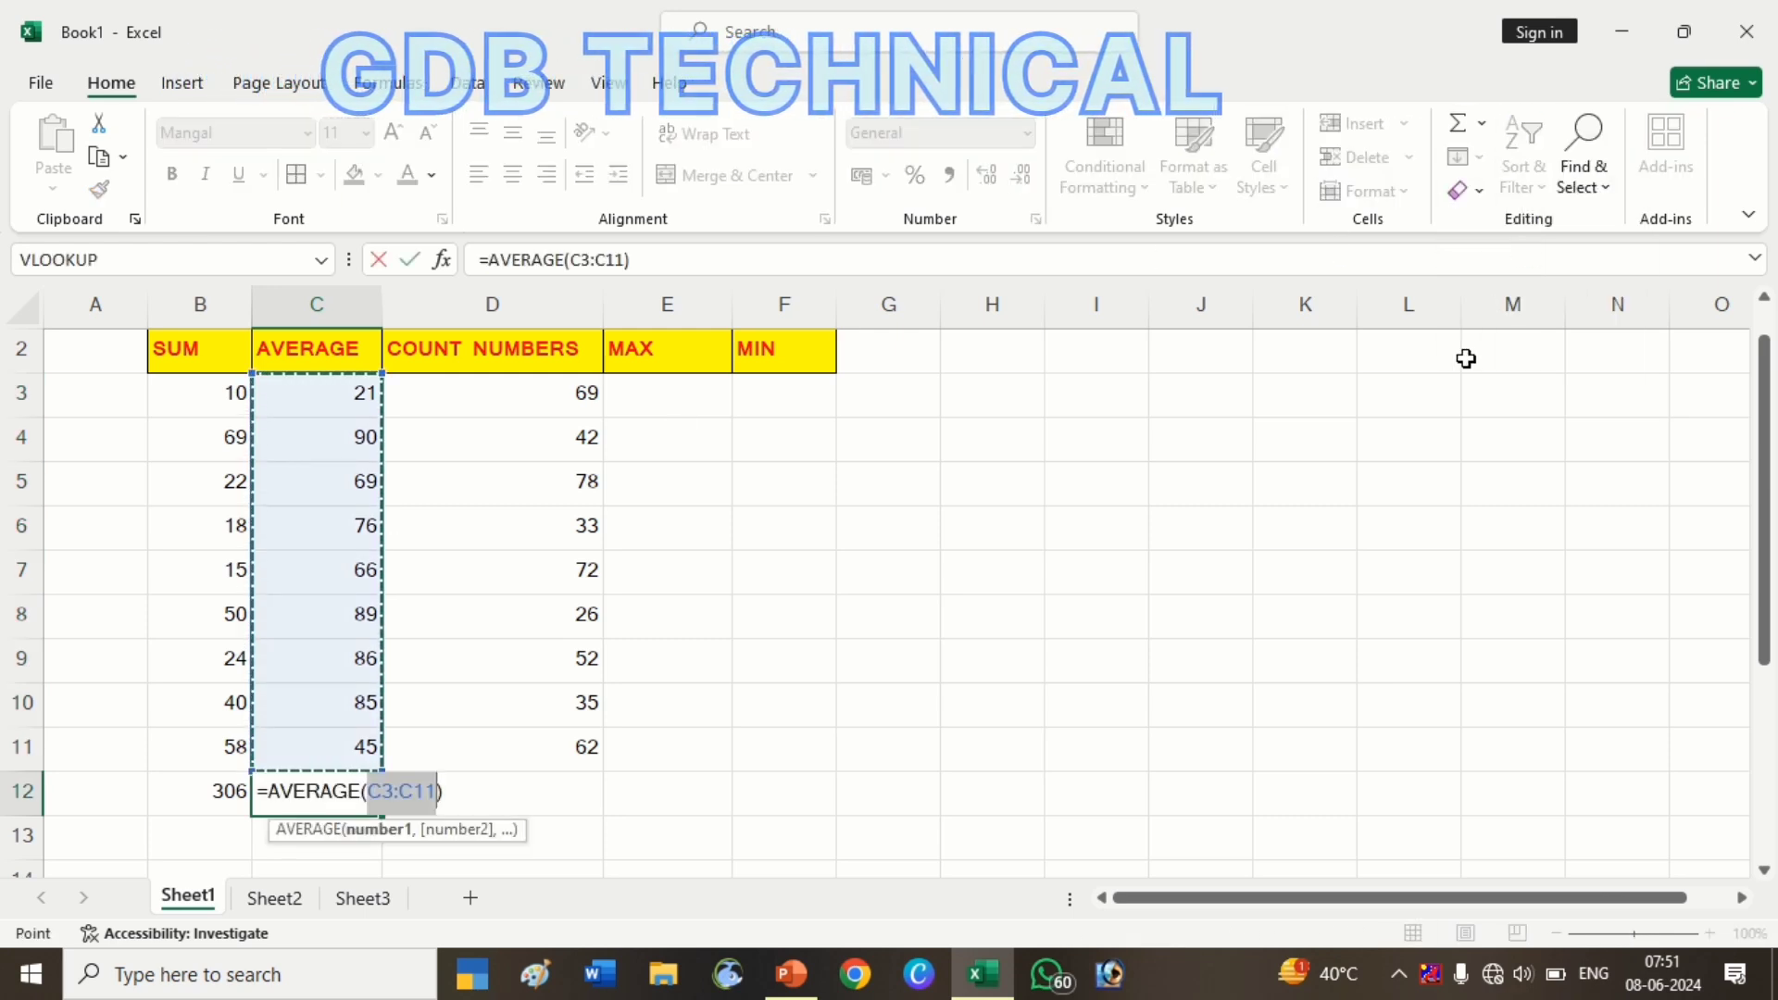
key("Return")
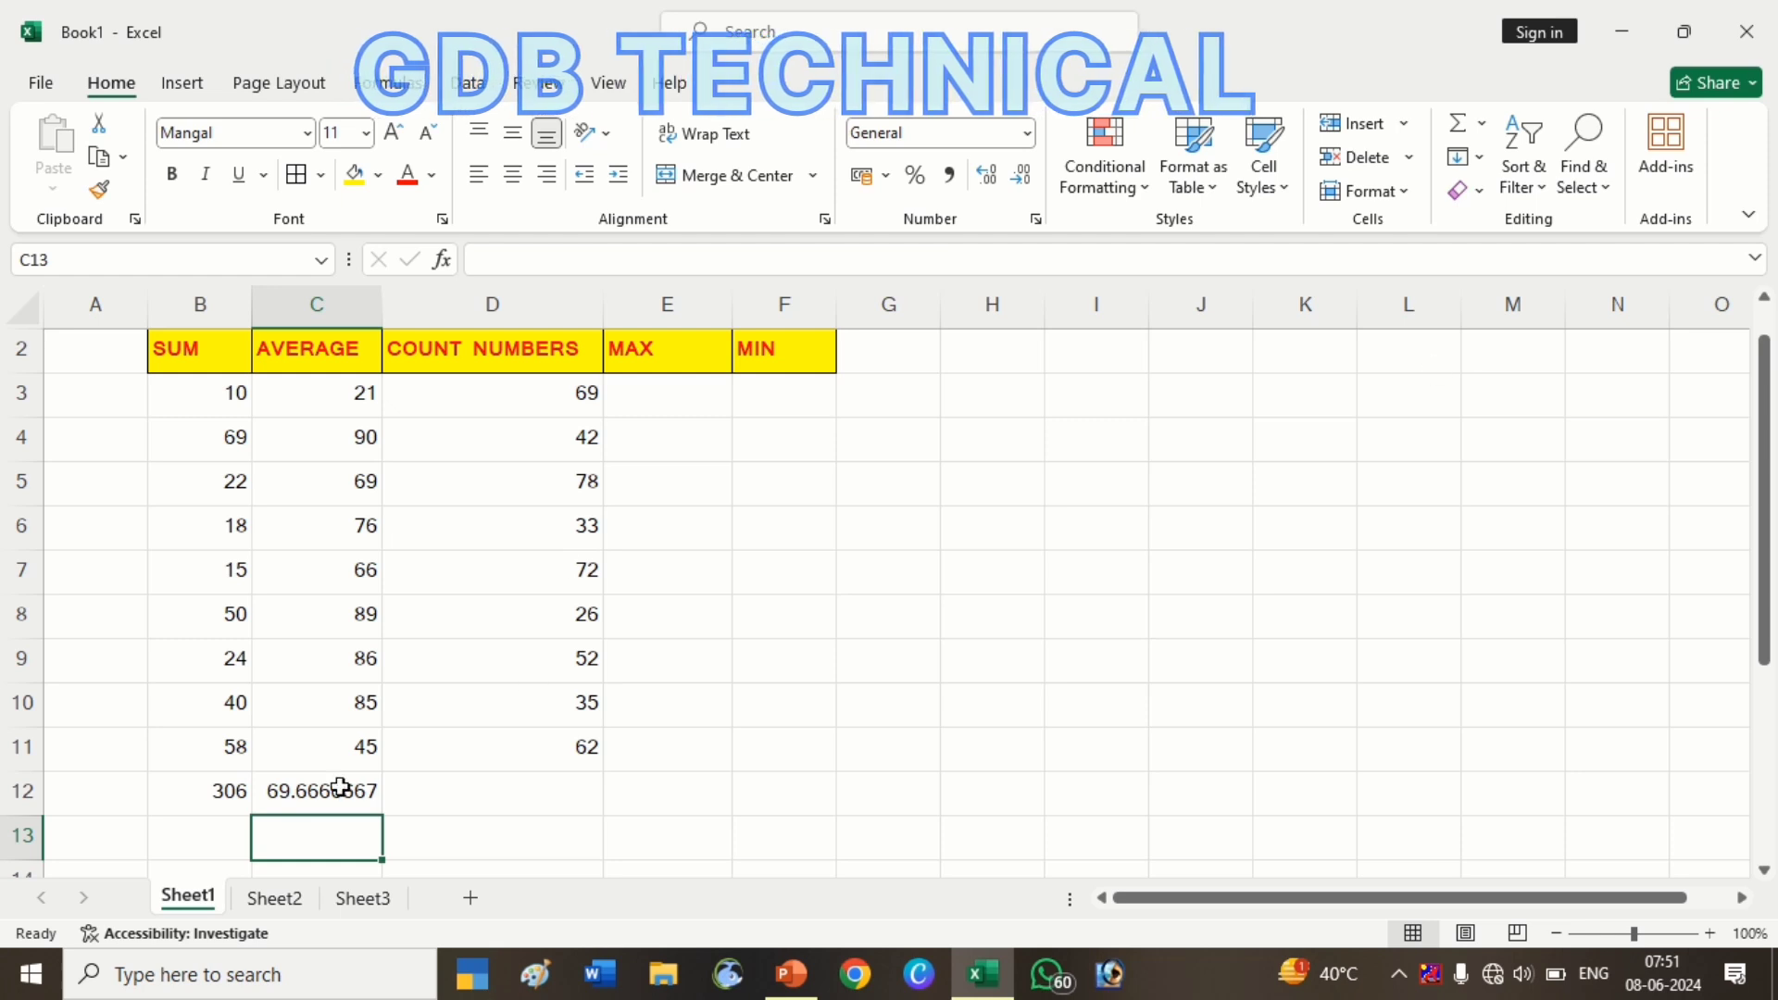
left_click(345, 789)
key("Delete")
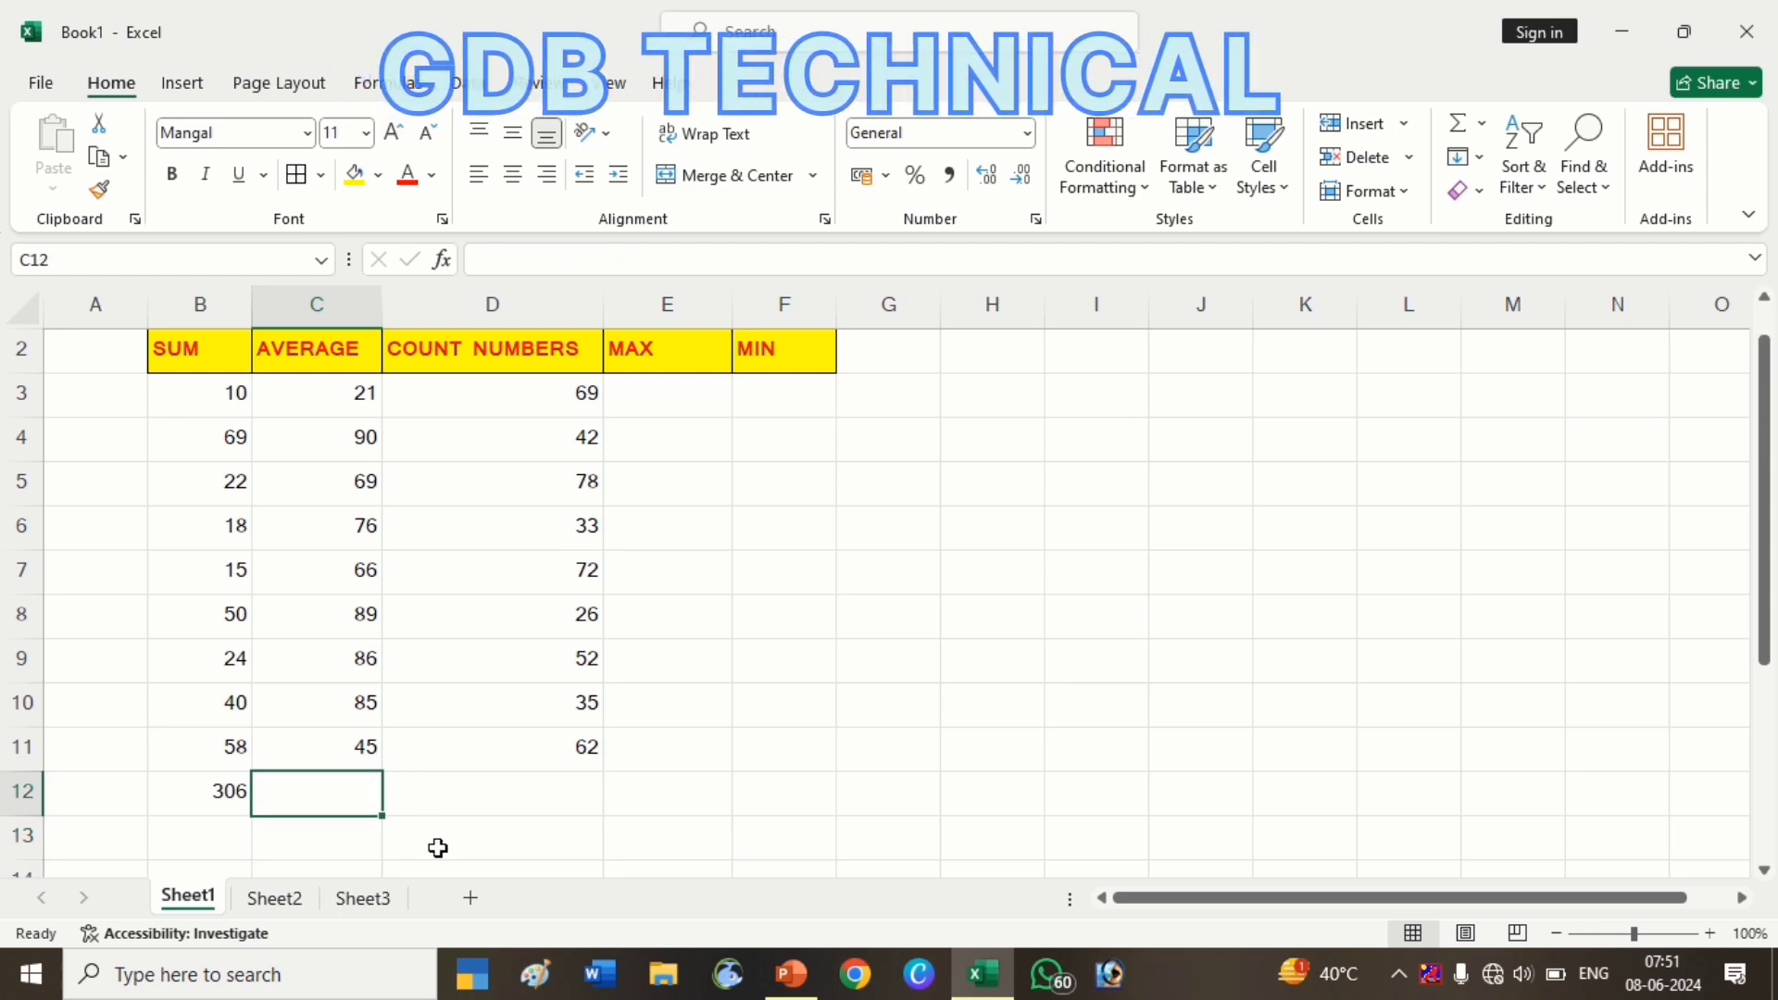
Enter =AVERAGE(C3:C11) in C12, giving 69.6666667
type("=")
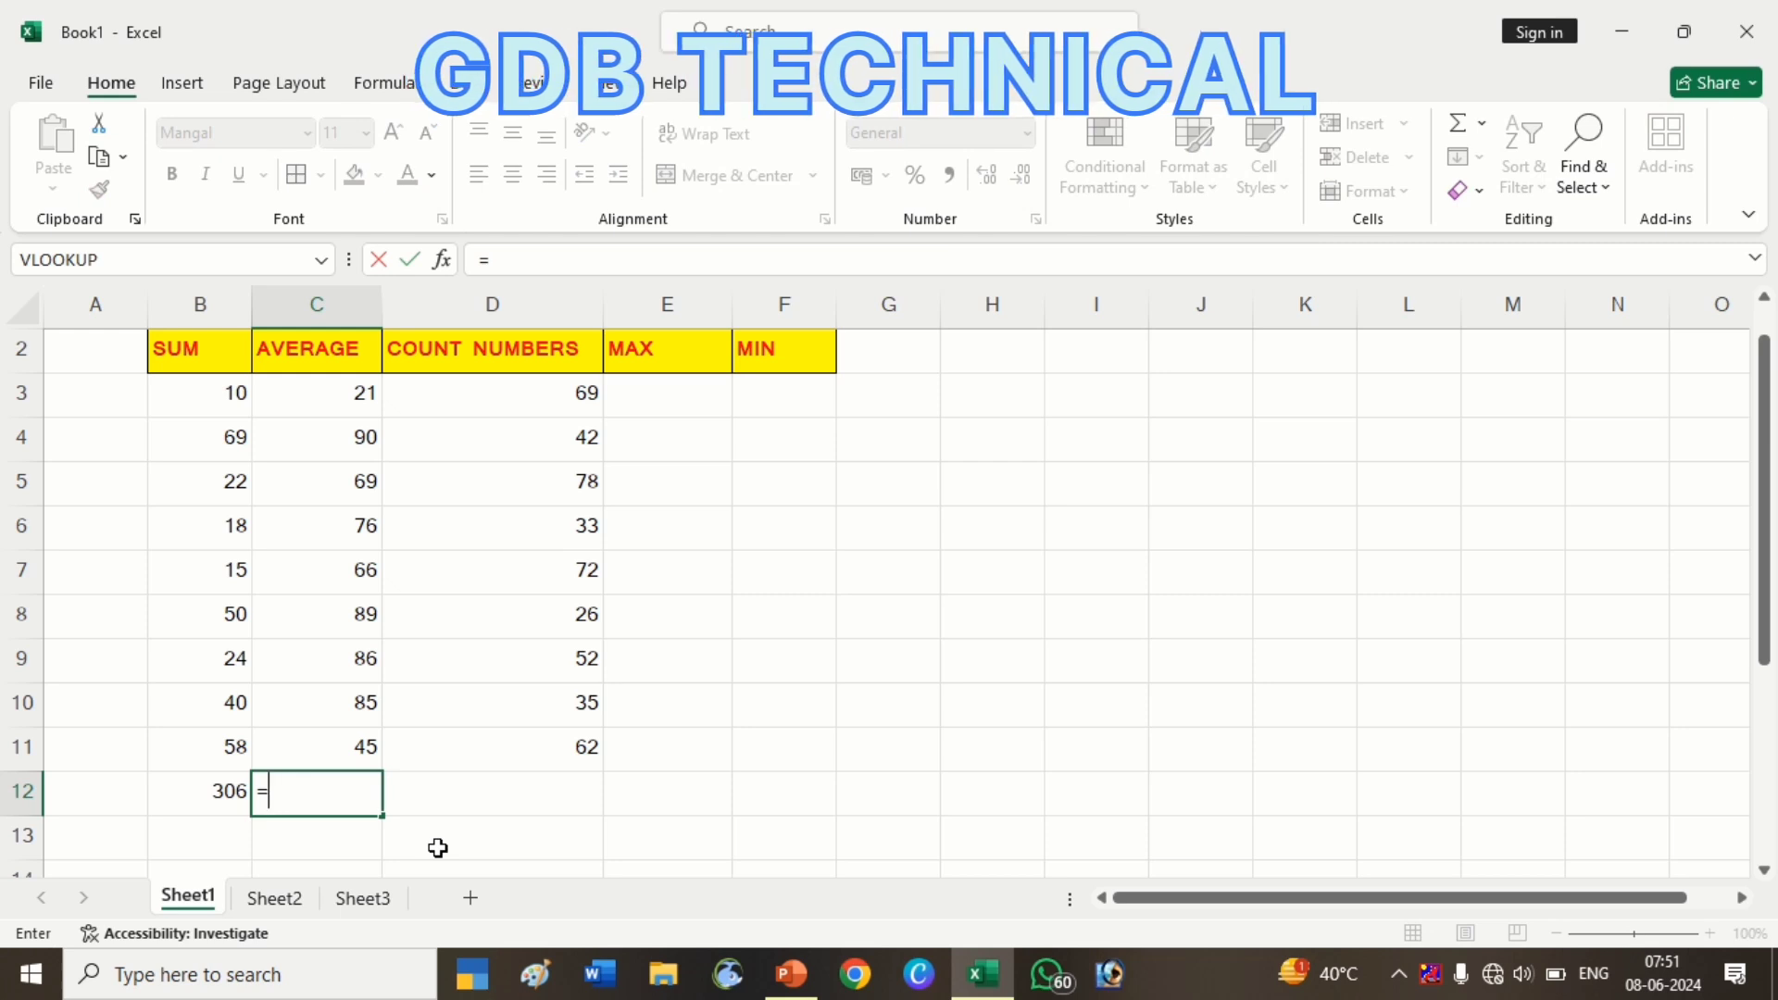
type("AV")
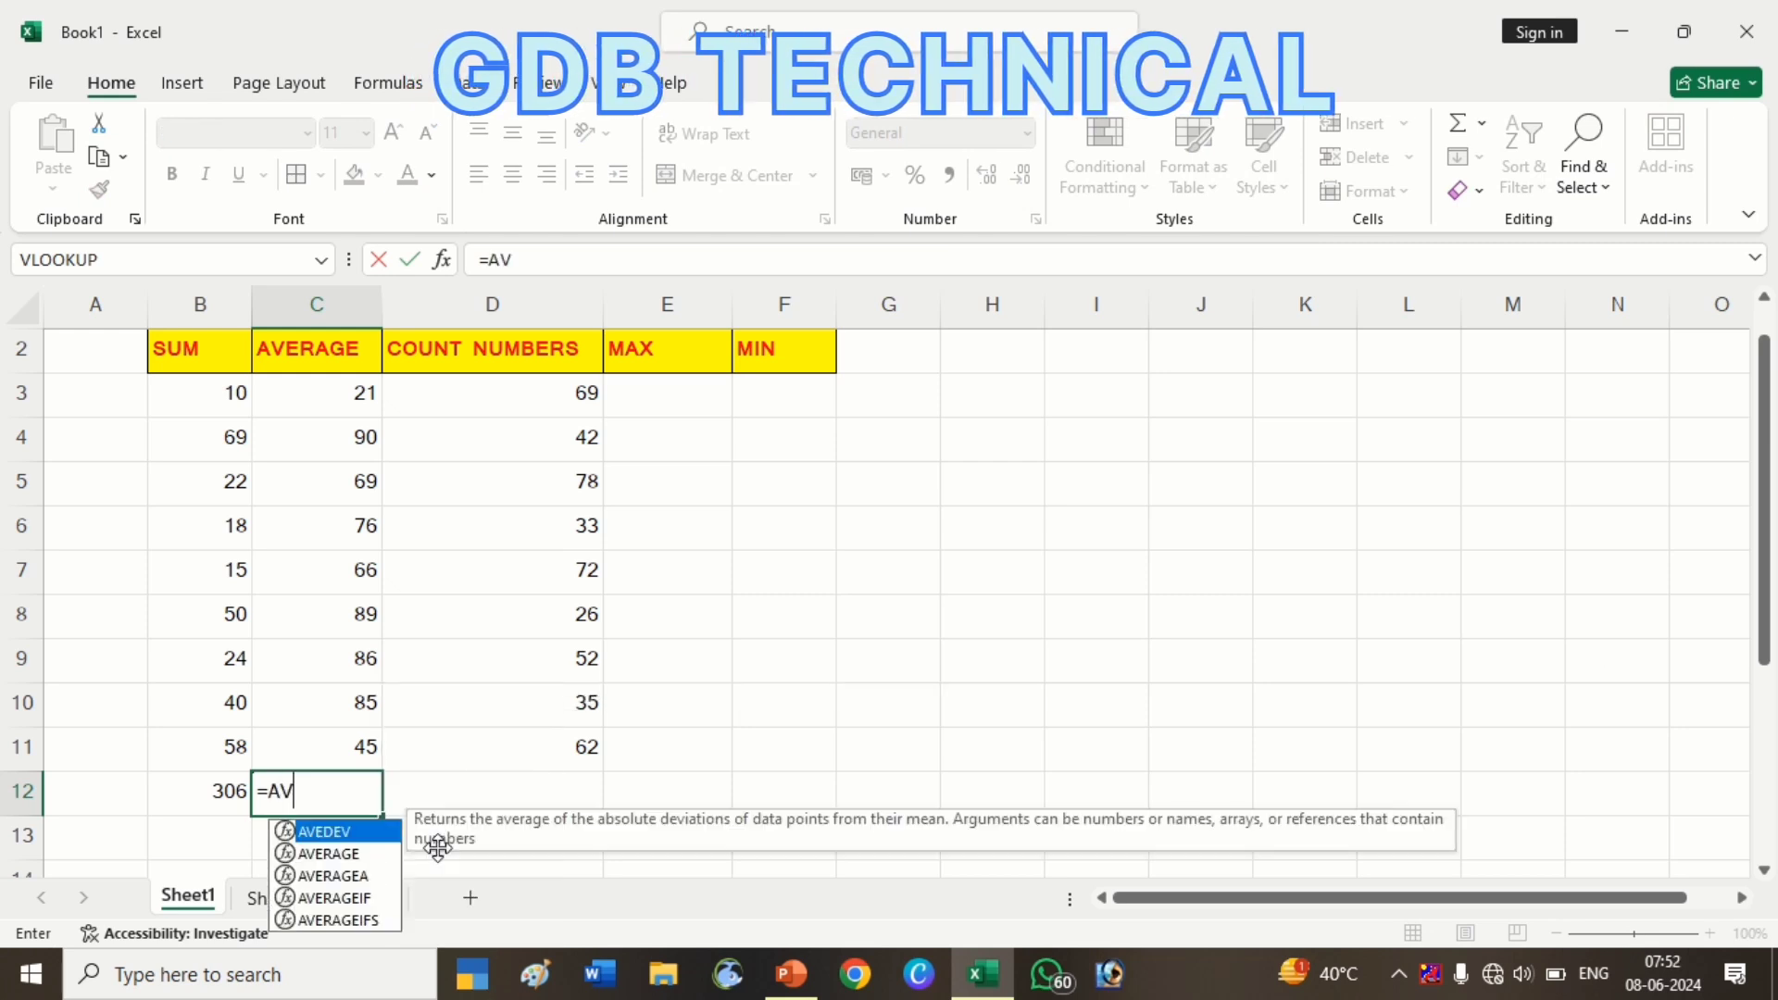
type("ER")
key("BackSpace")
type("ER")
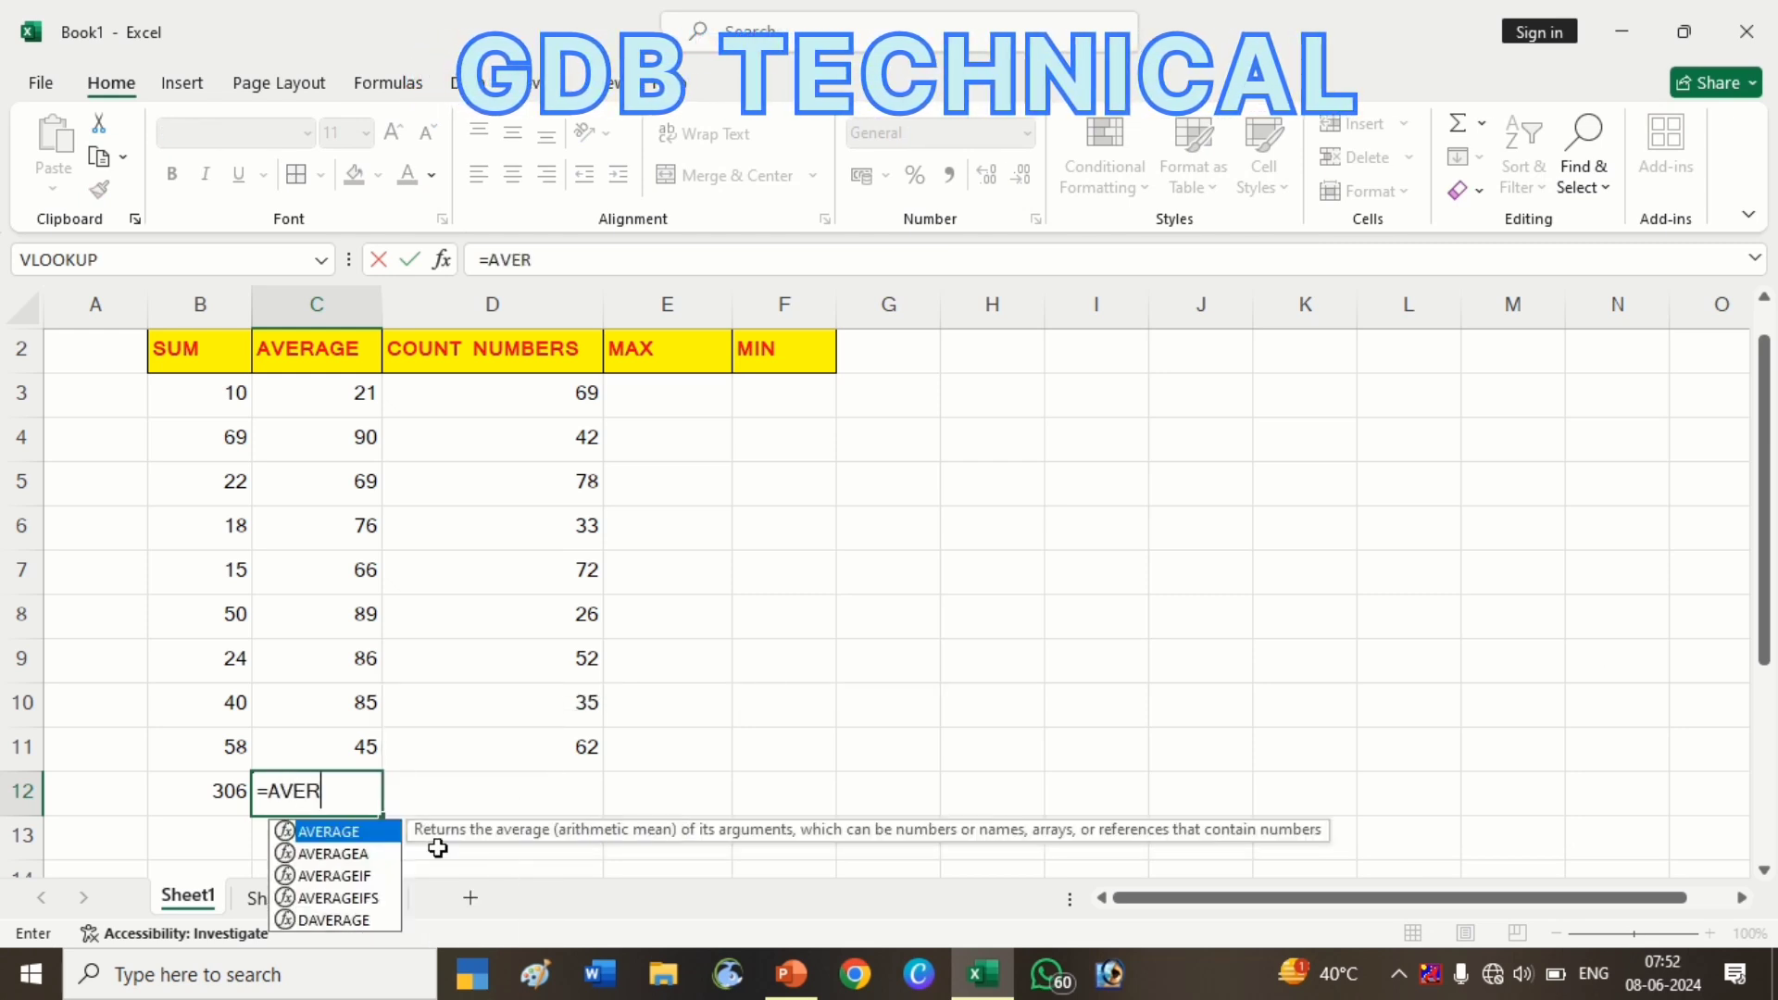
key("Tab")
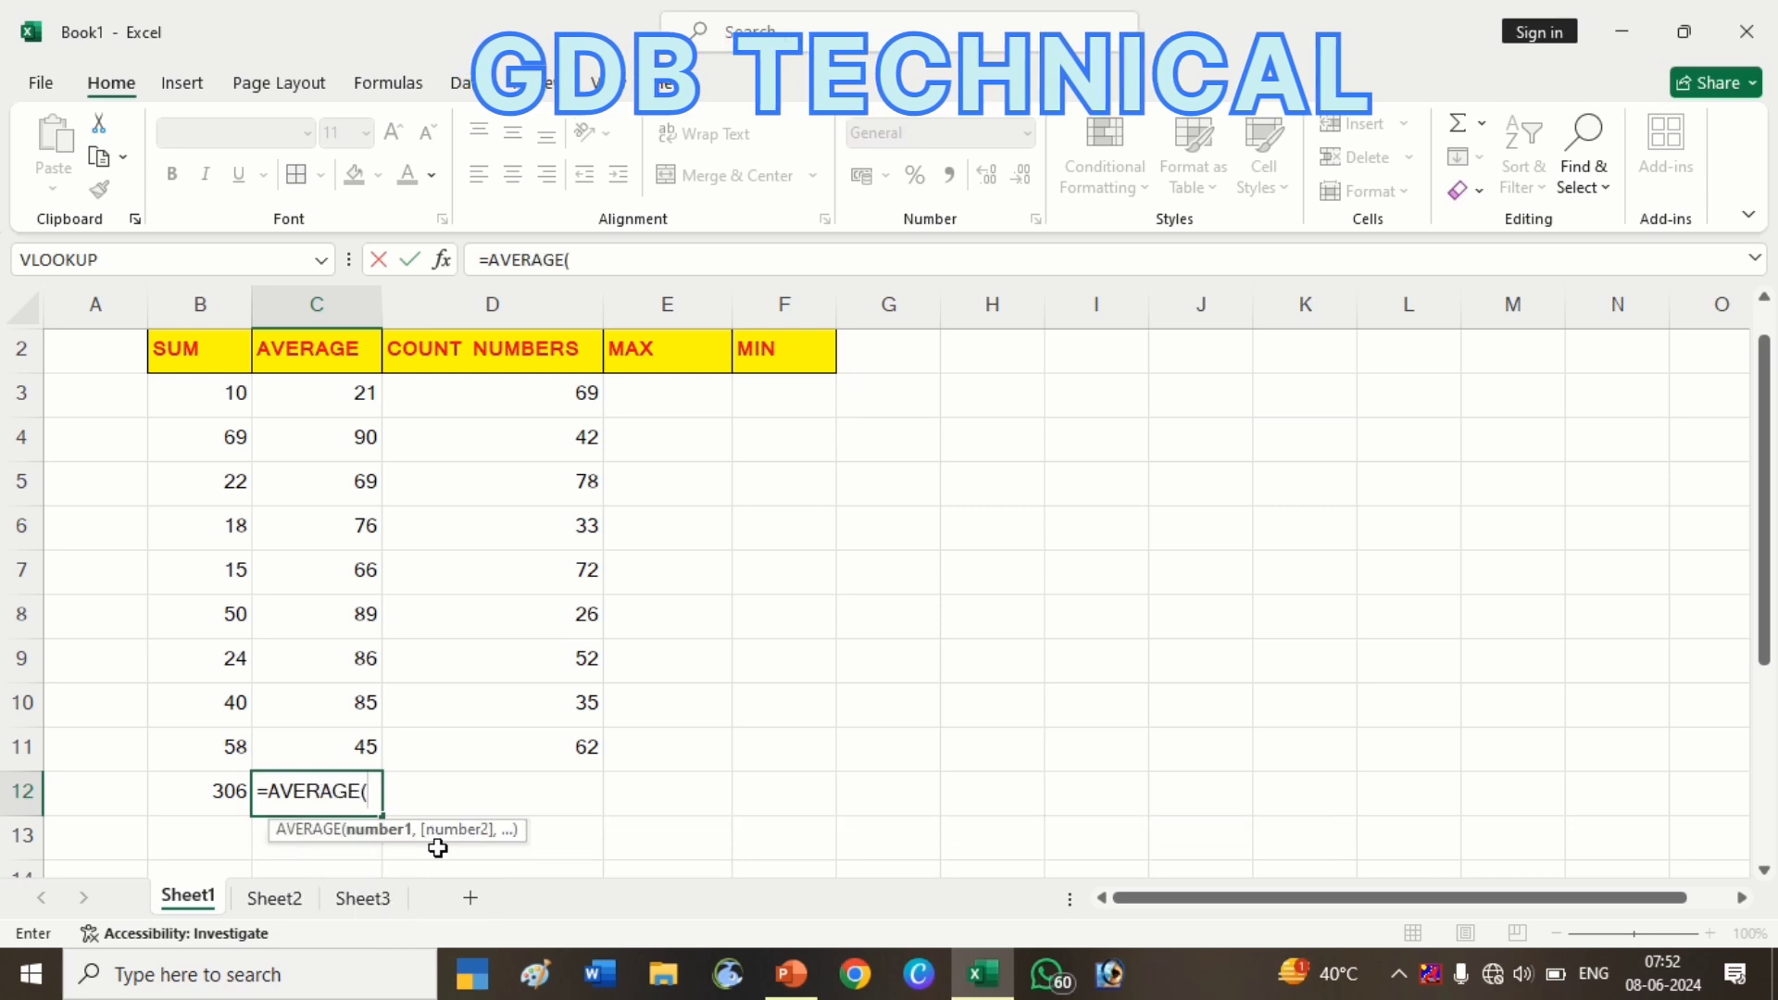
left_click_drag(342, 390, 332, 750)
key("Return")
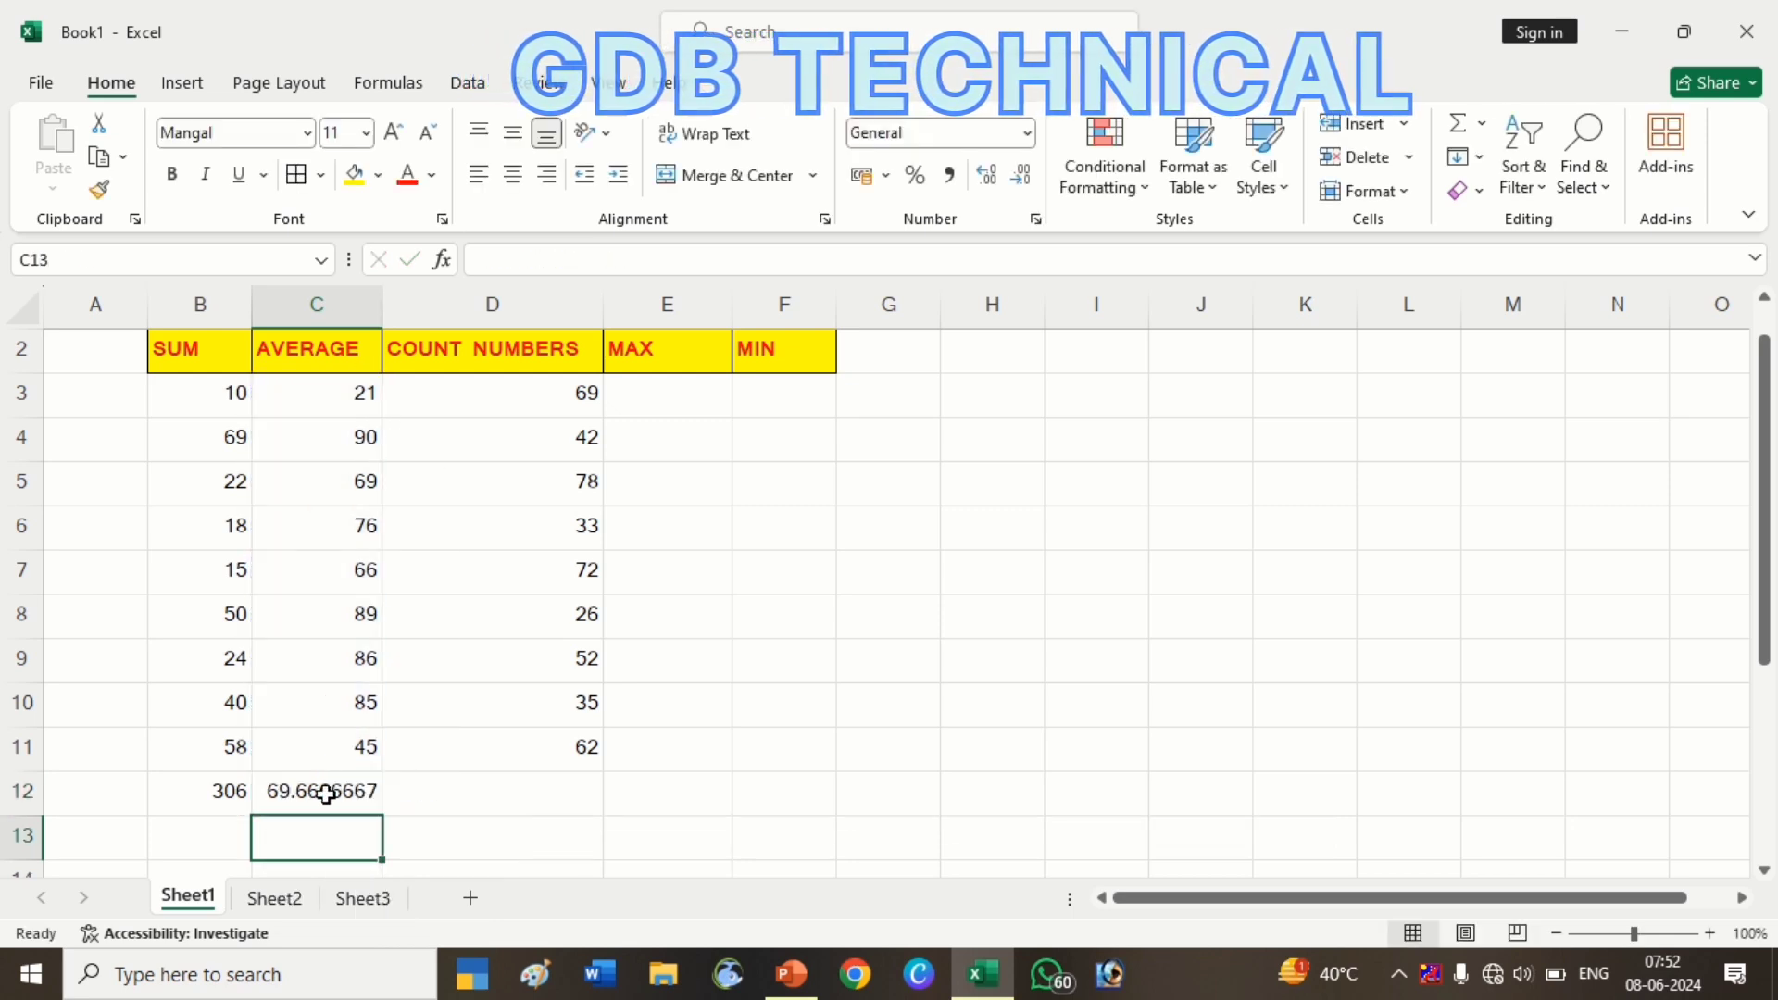
Copy the average formula into D12 with Ctrl+R, then clear D12 again
left_click(330, 790)
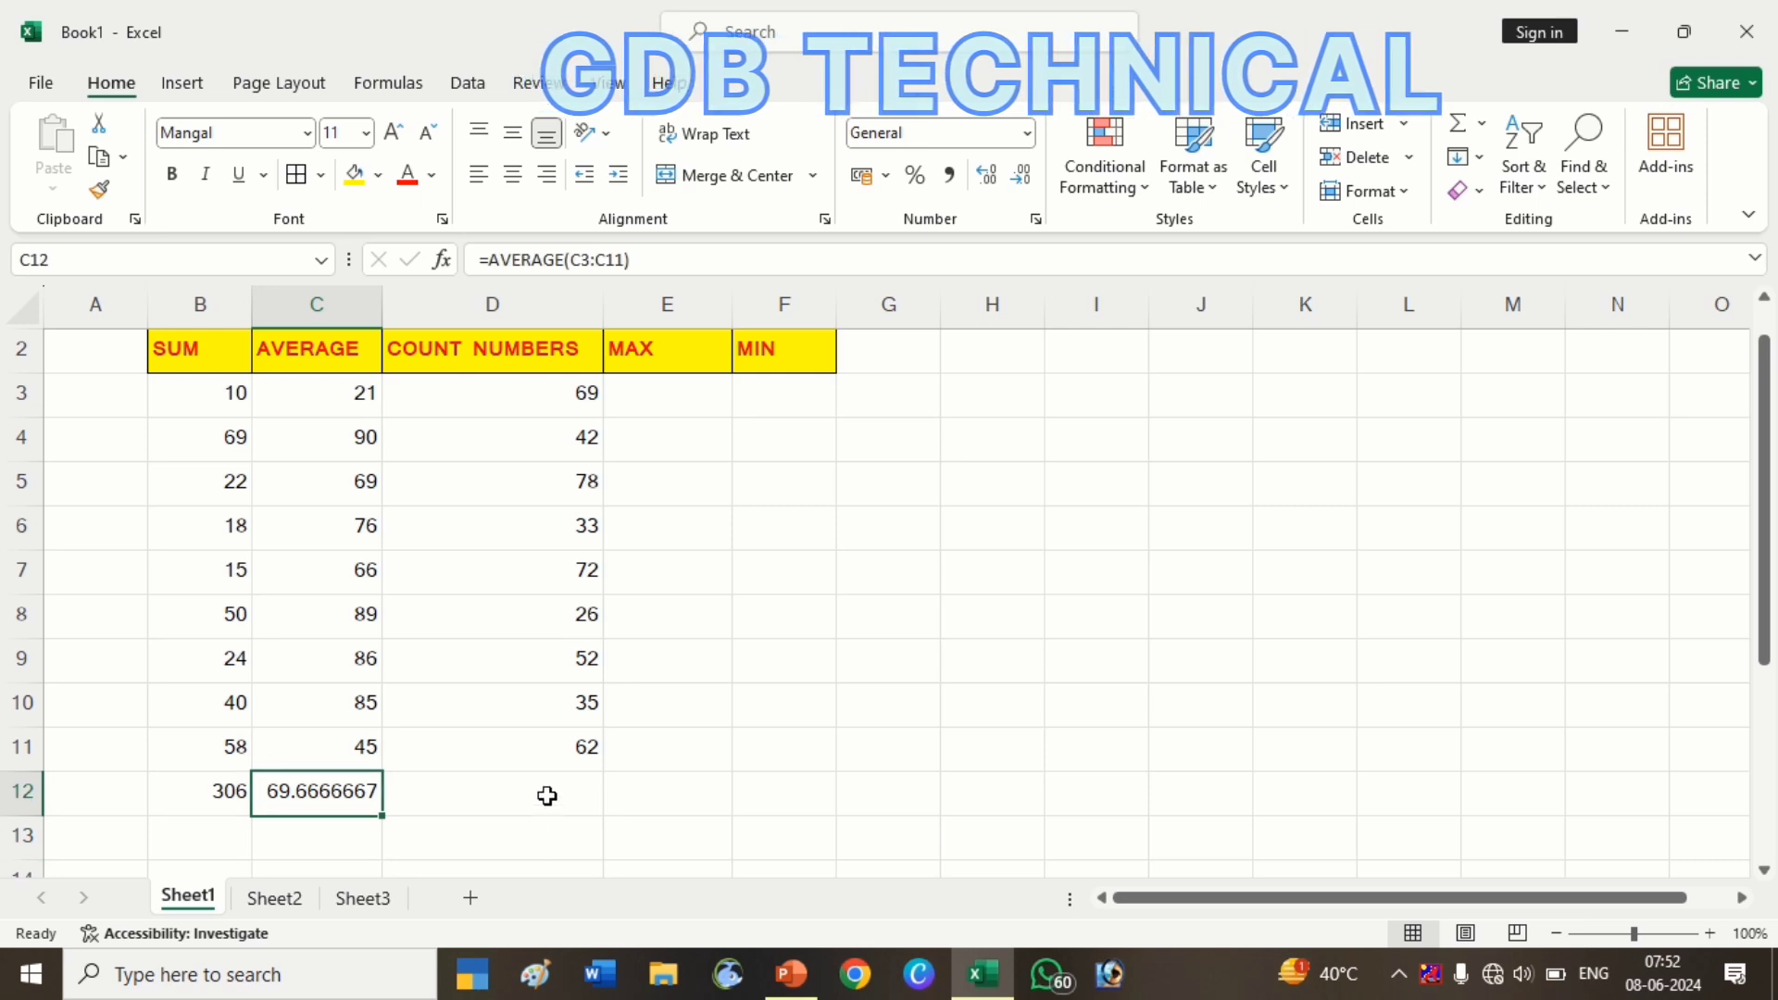
left_click(546, 793)
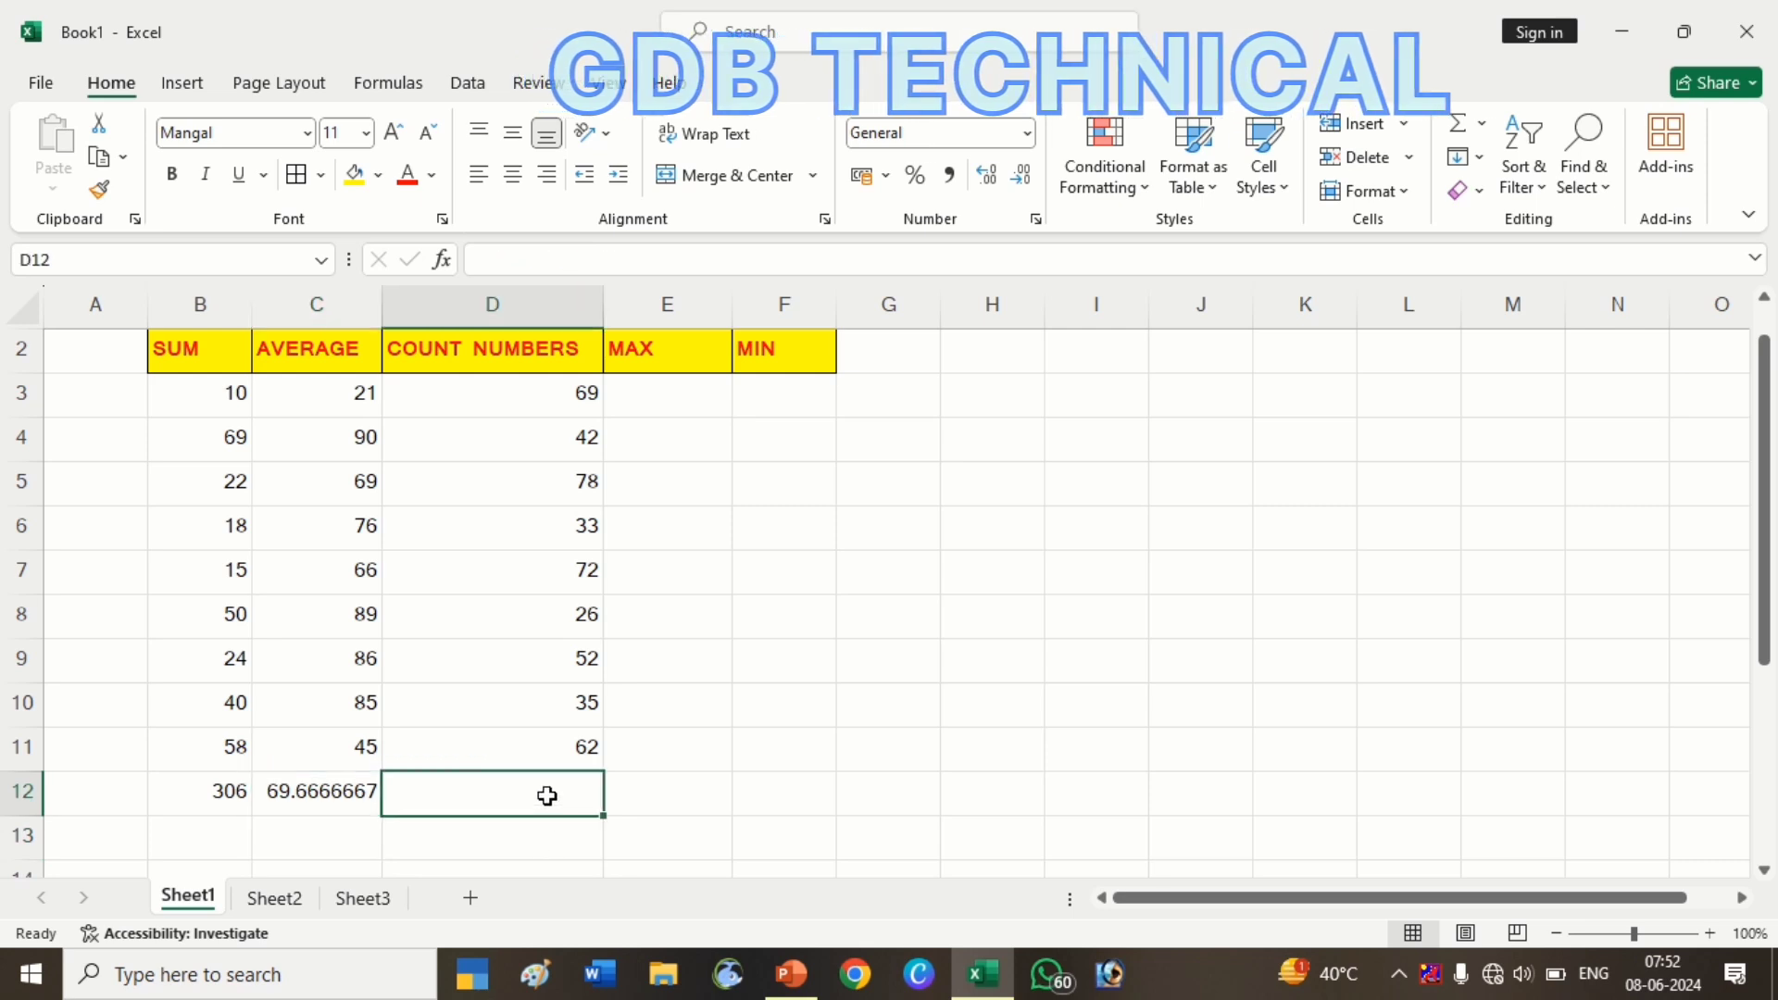
left_click(345, 799)
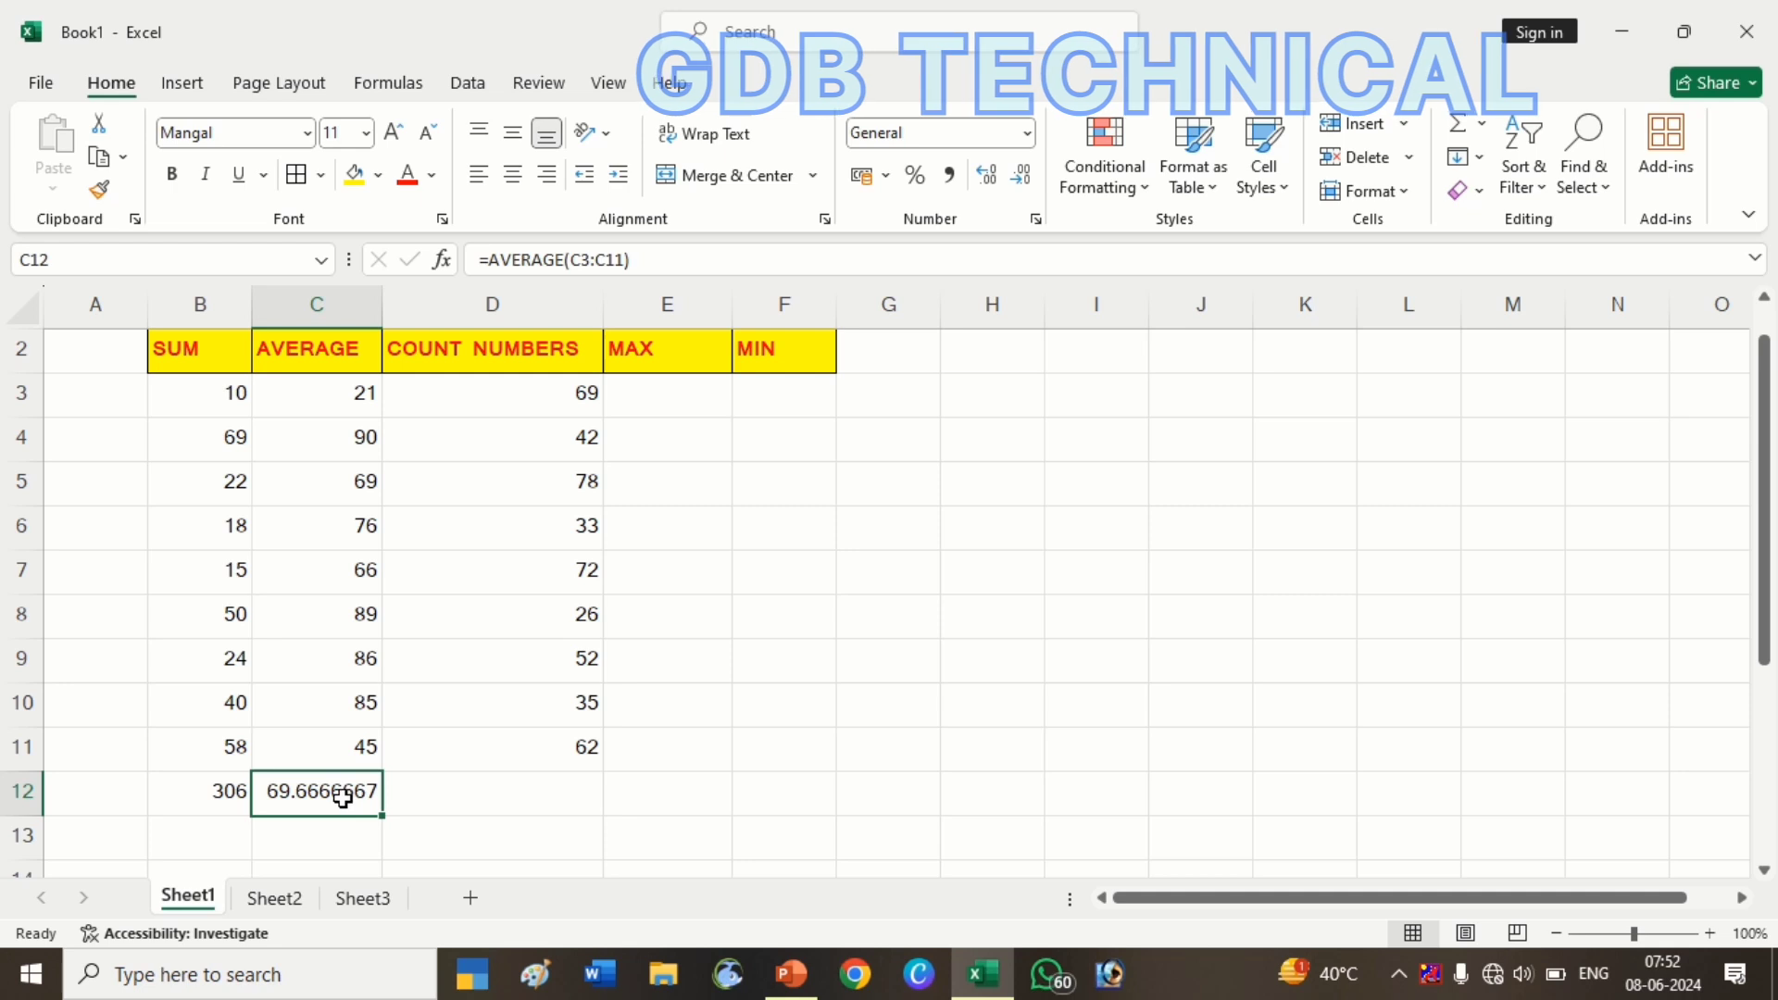
key("shift+Right")
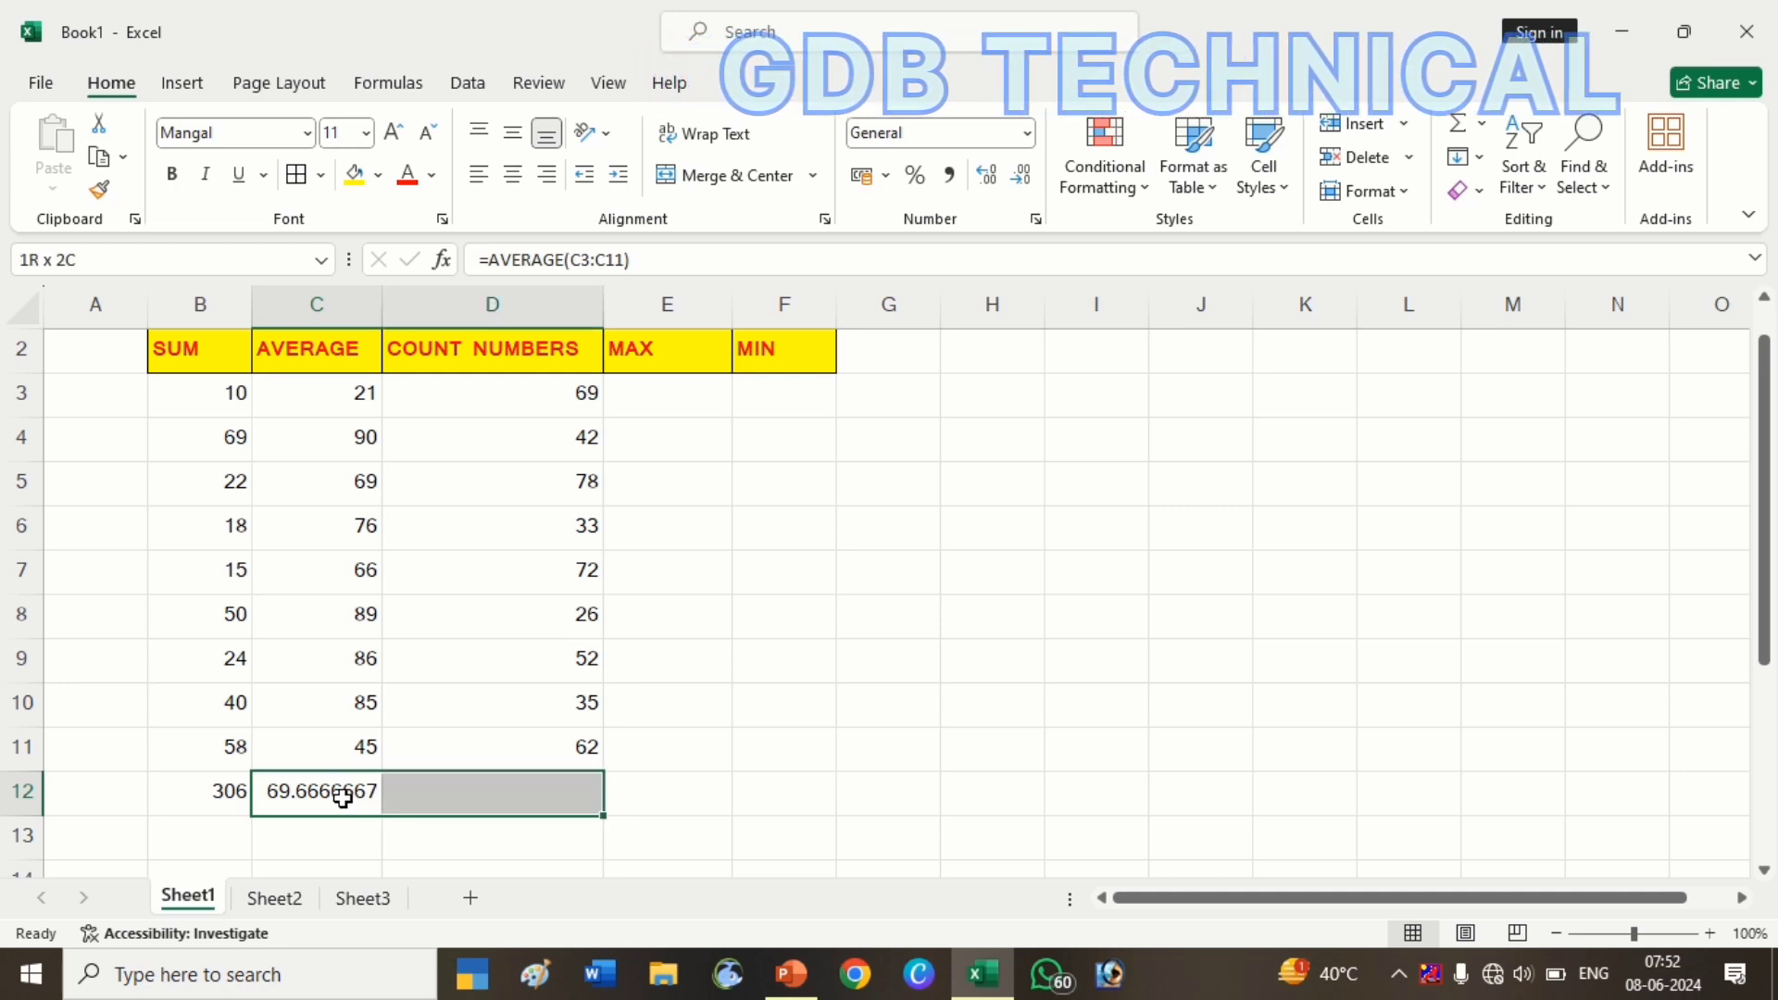
key("ctrl+r")
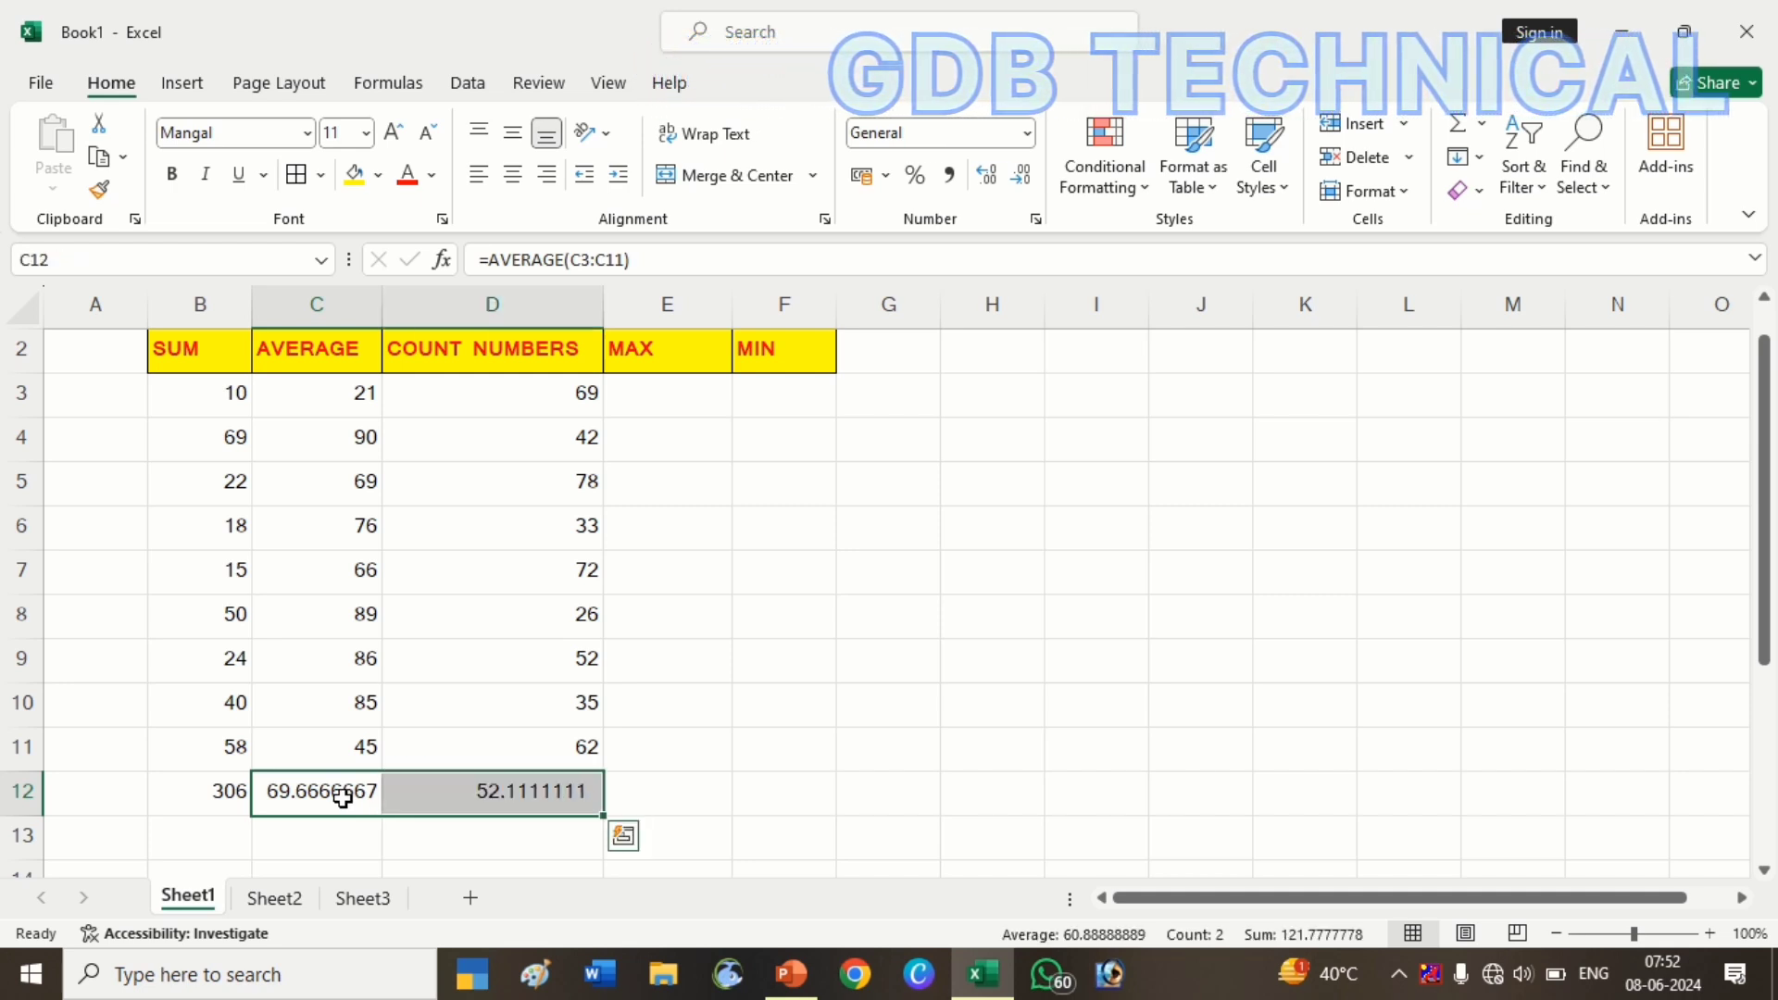
key("Right")
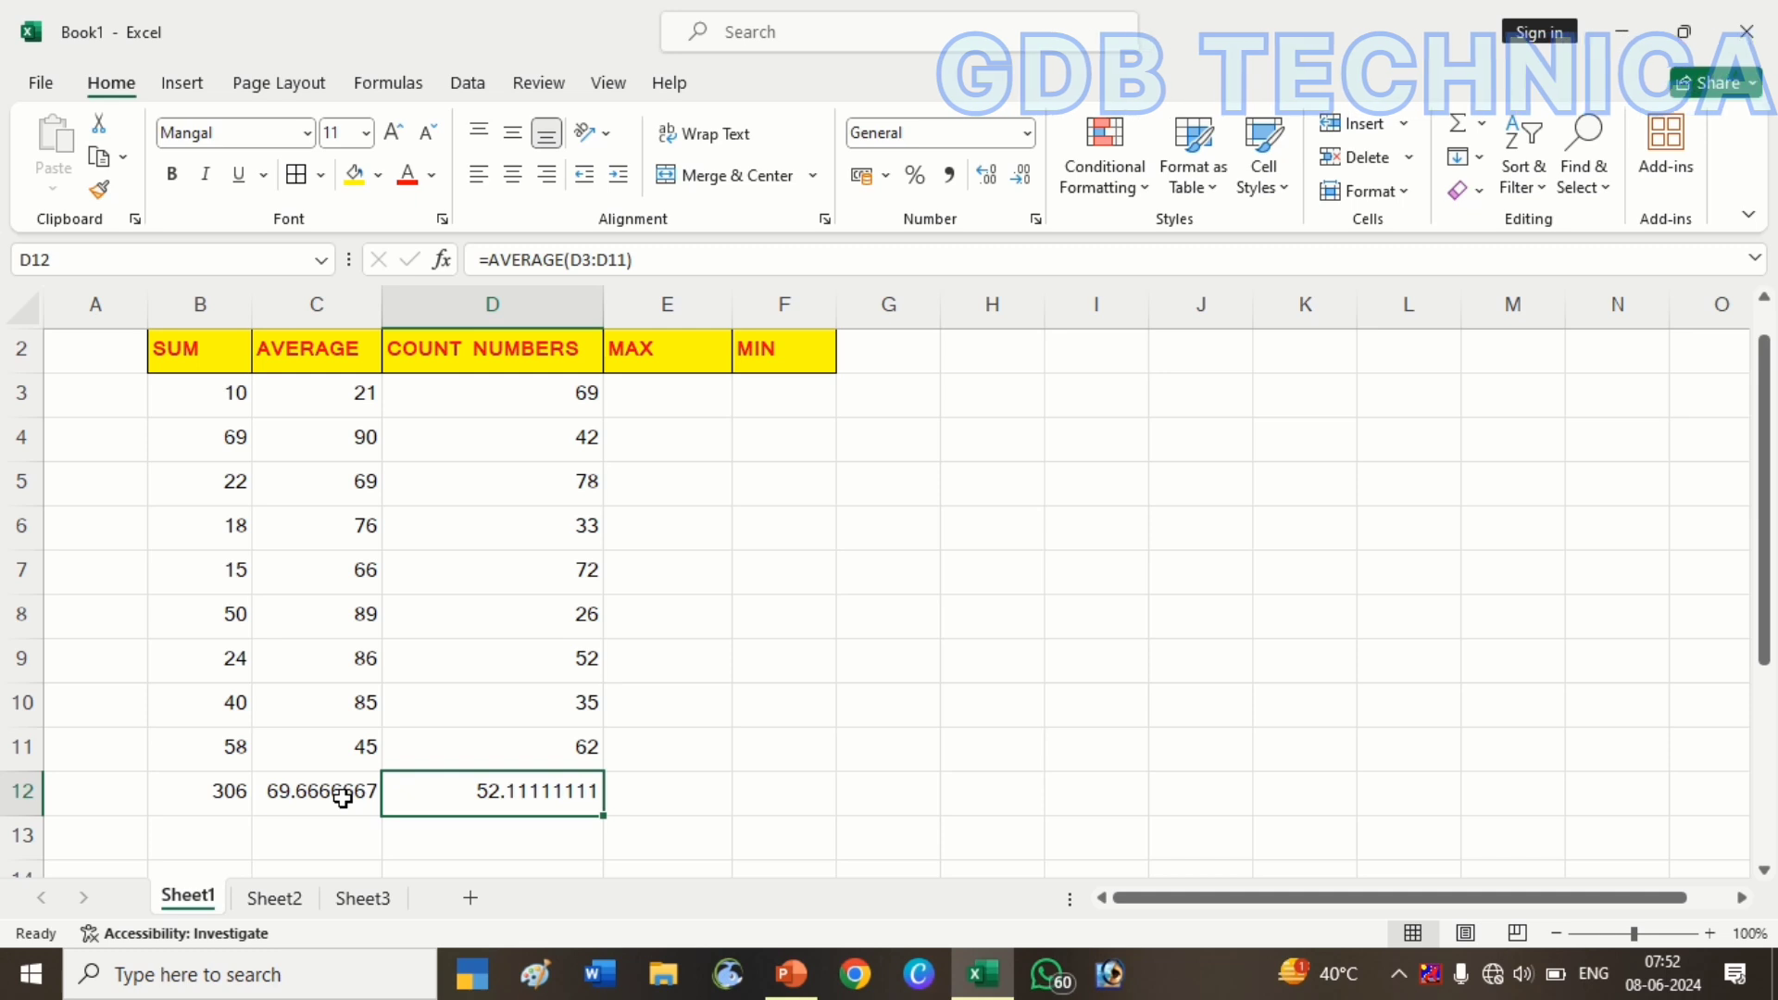
key("Delete")
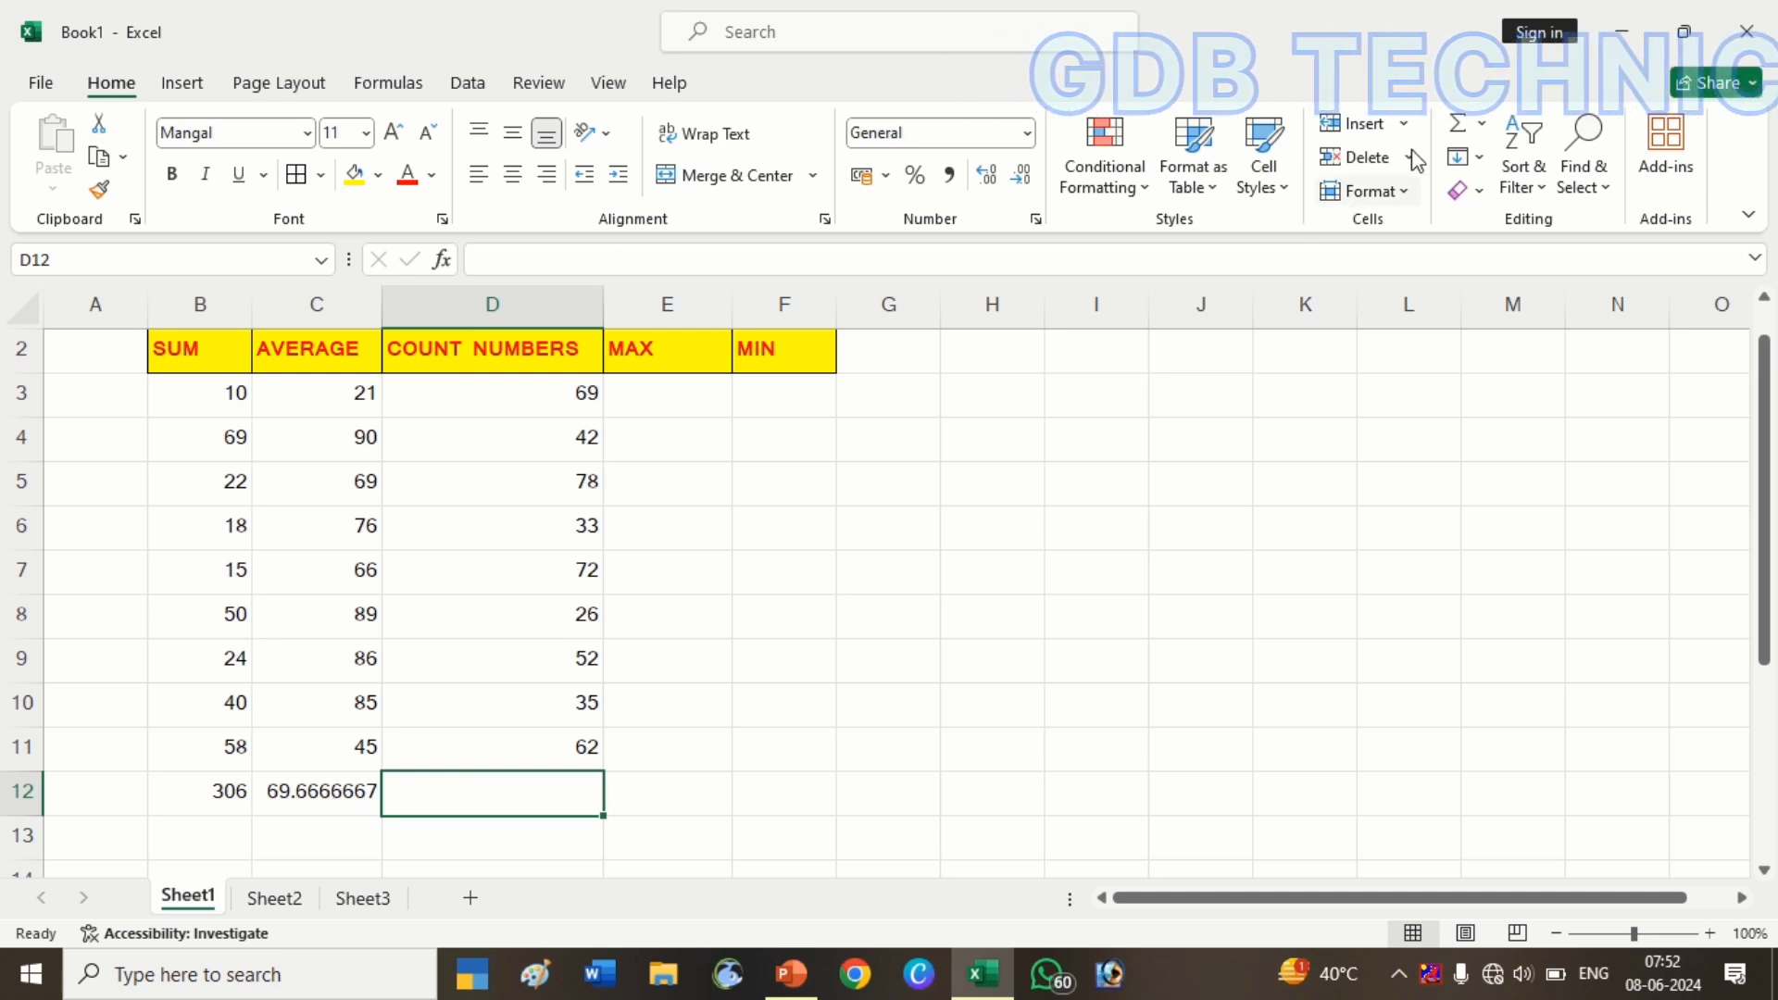
Insert an AutoSum Count Numbers formula in D12, then delete it
left_click(1481, 129)
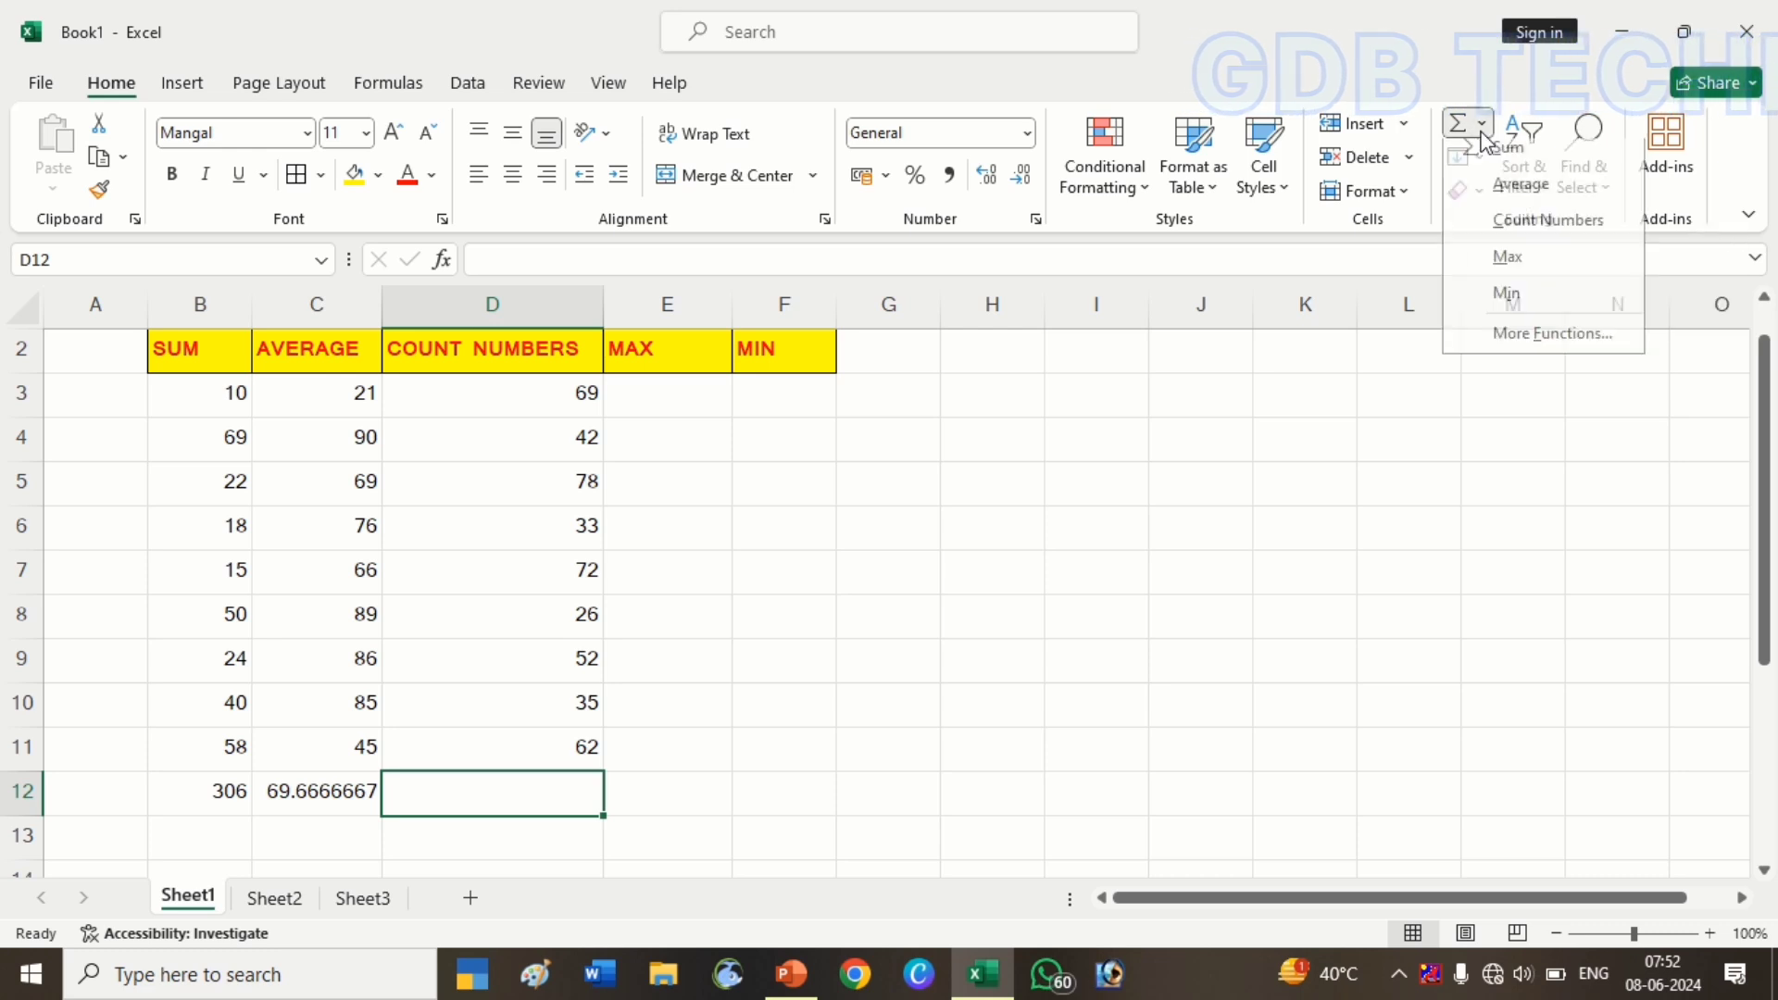
left_click(1543, 233)
key("Return")
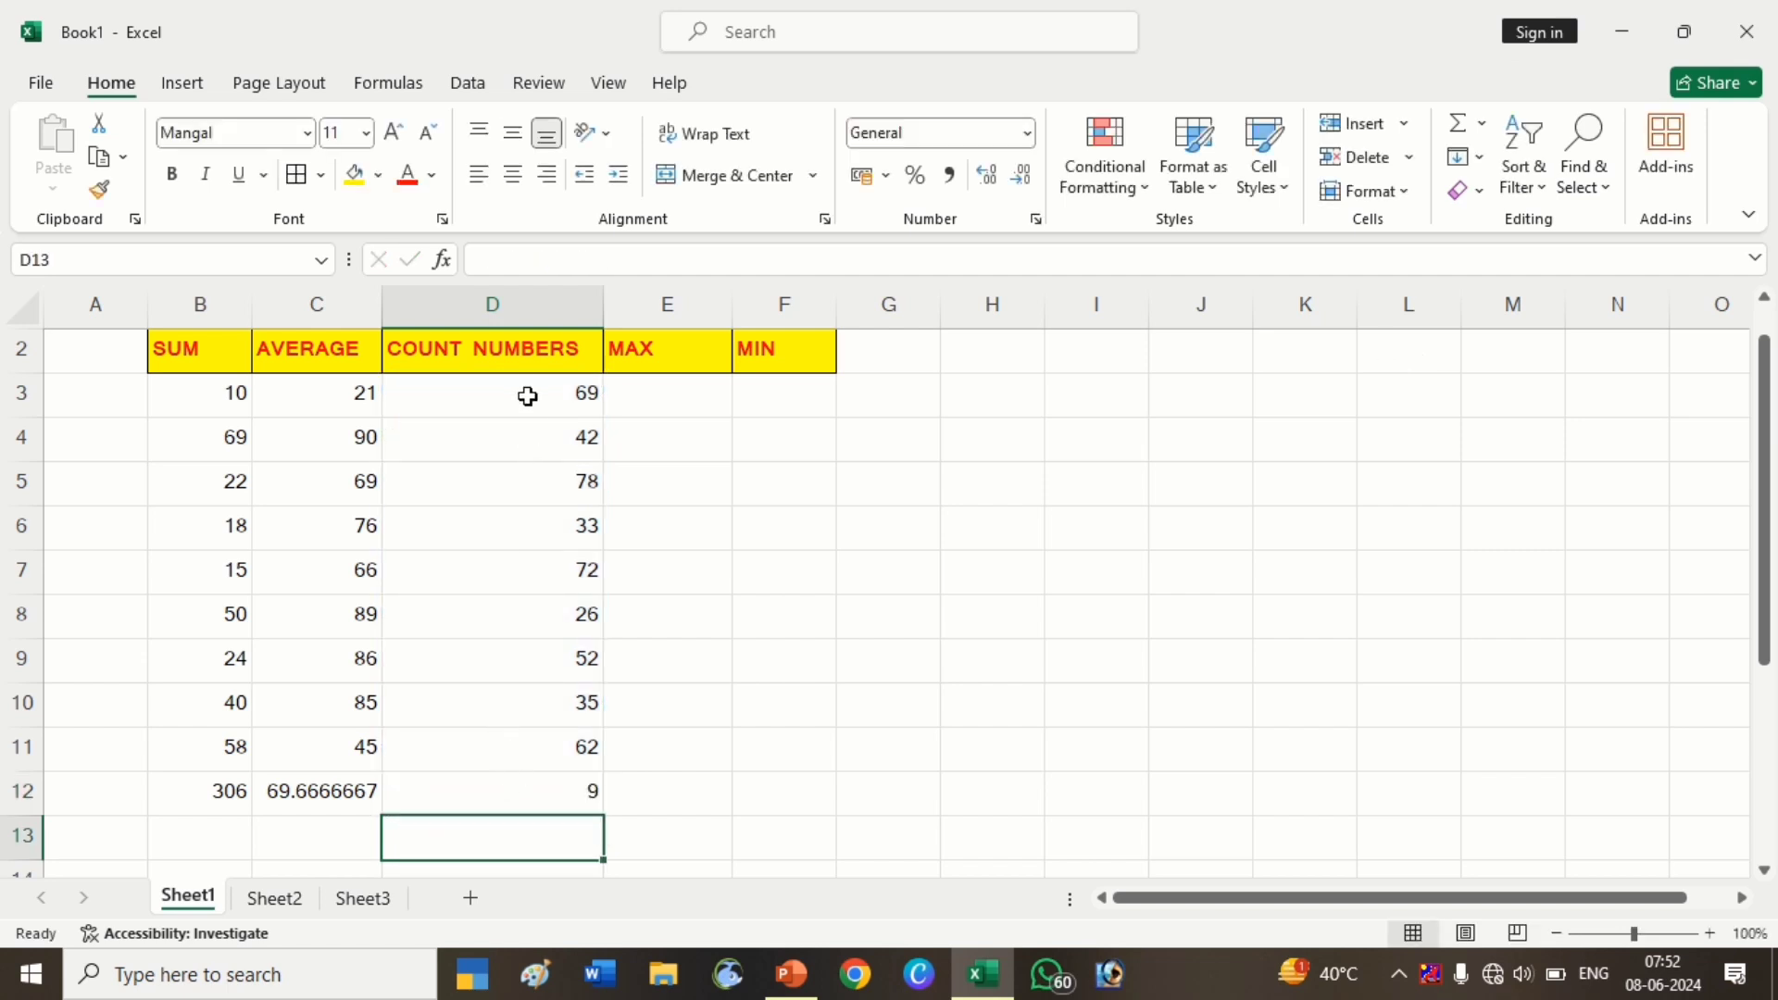
left_click_drag(528, 397, 552, 743)
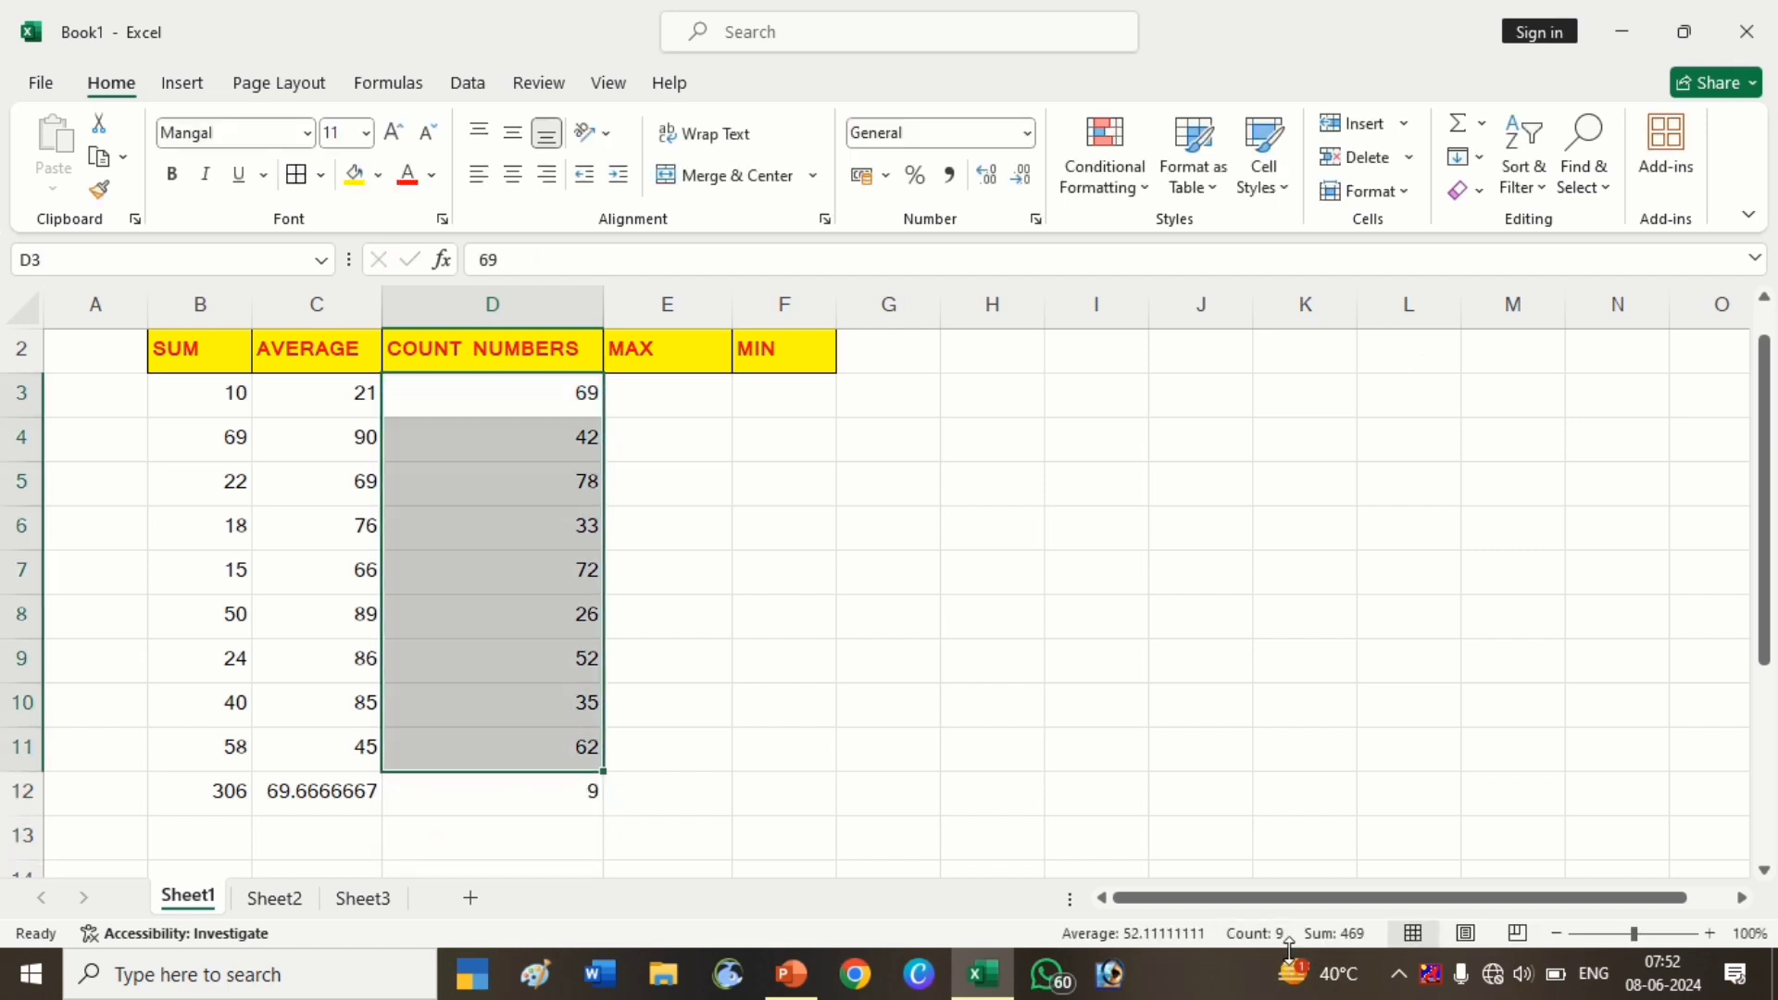
left_click(472, 786)
key("Delete")
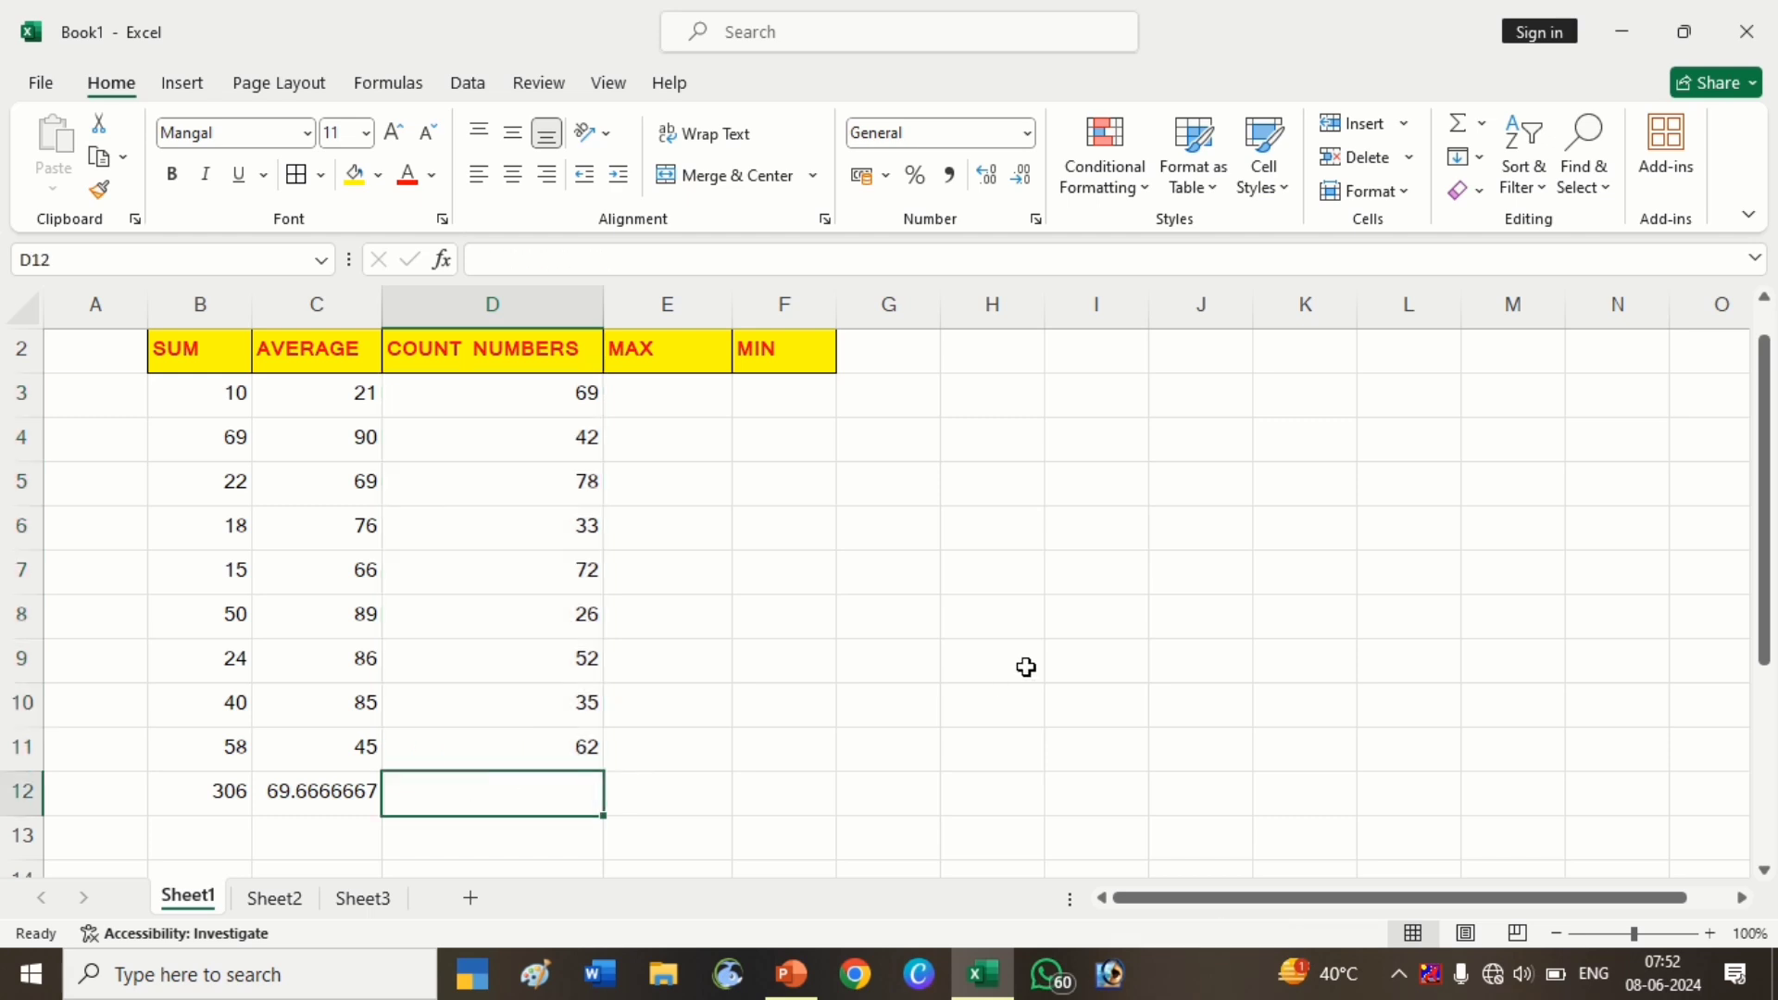
Enter =COUNT(D3:D11) in D12, returning 9
type("=")
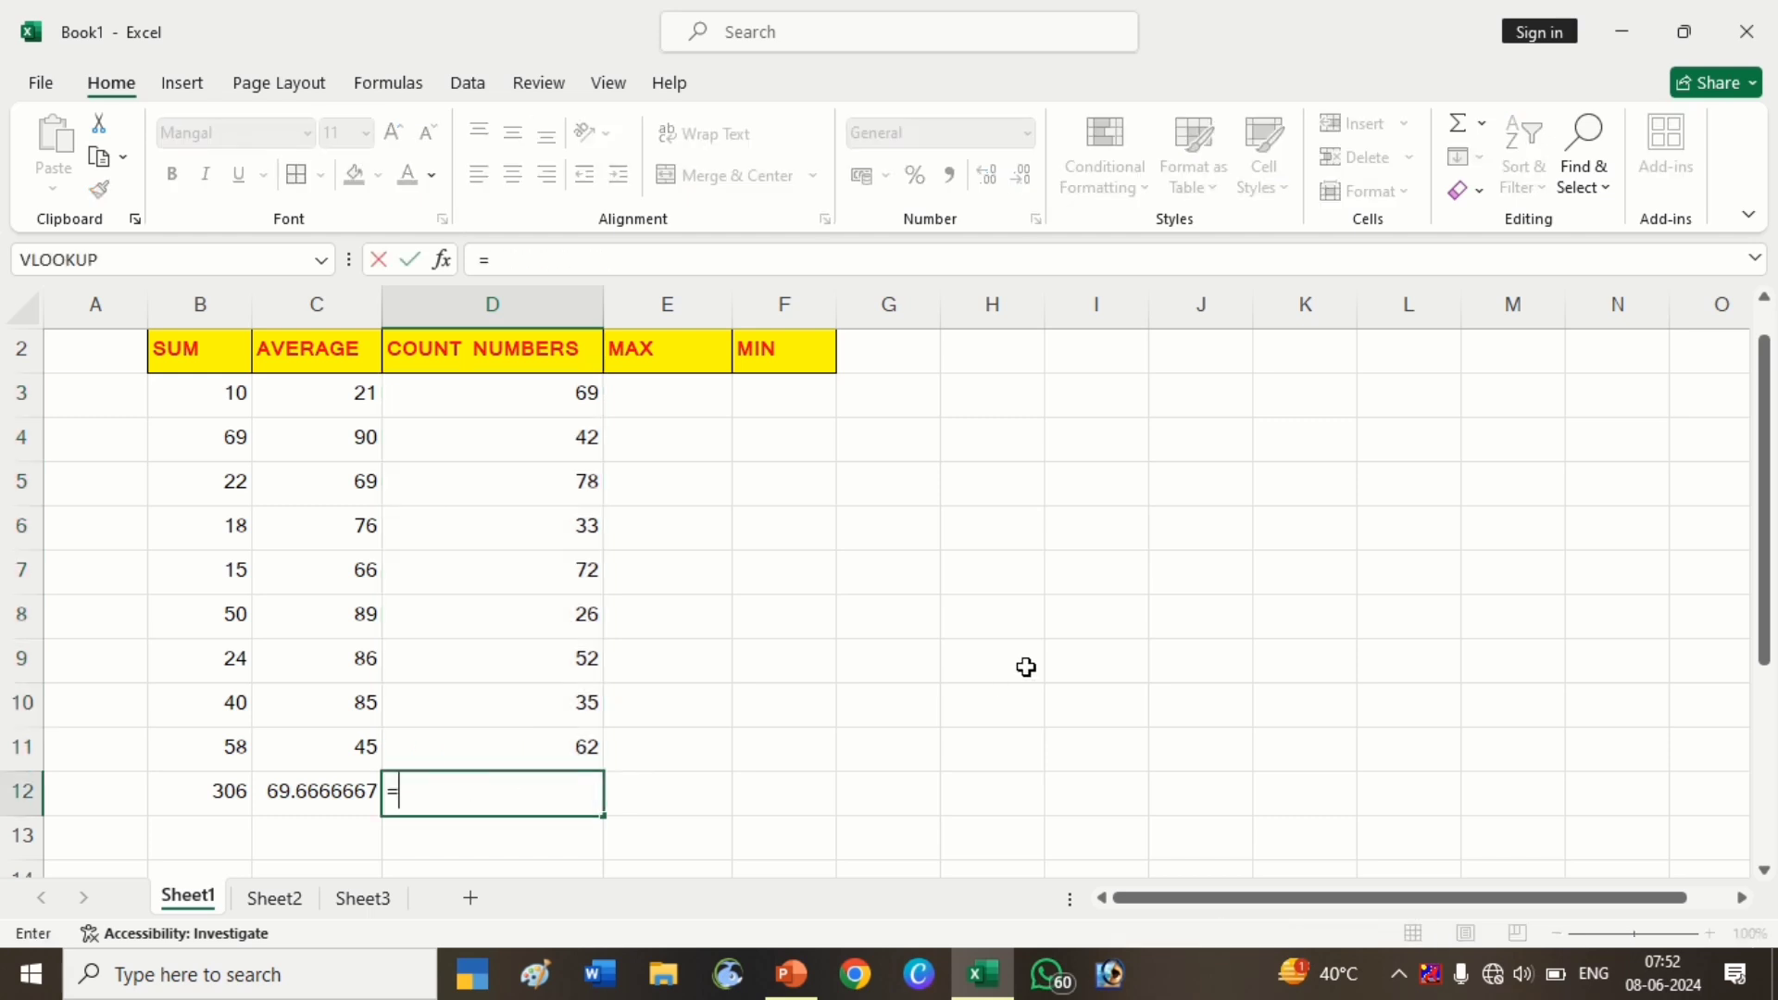
type("COUN")
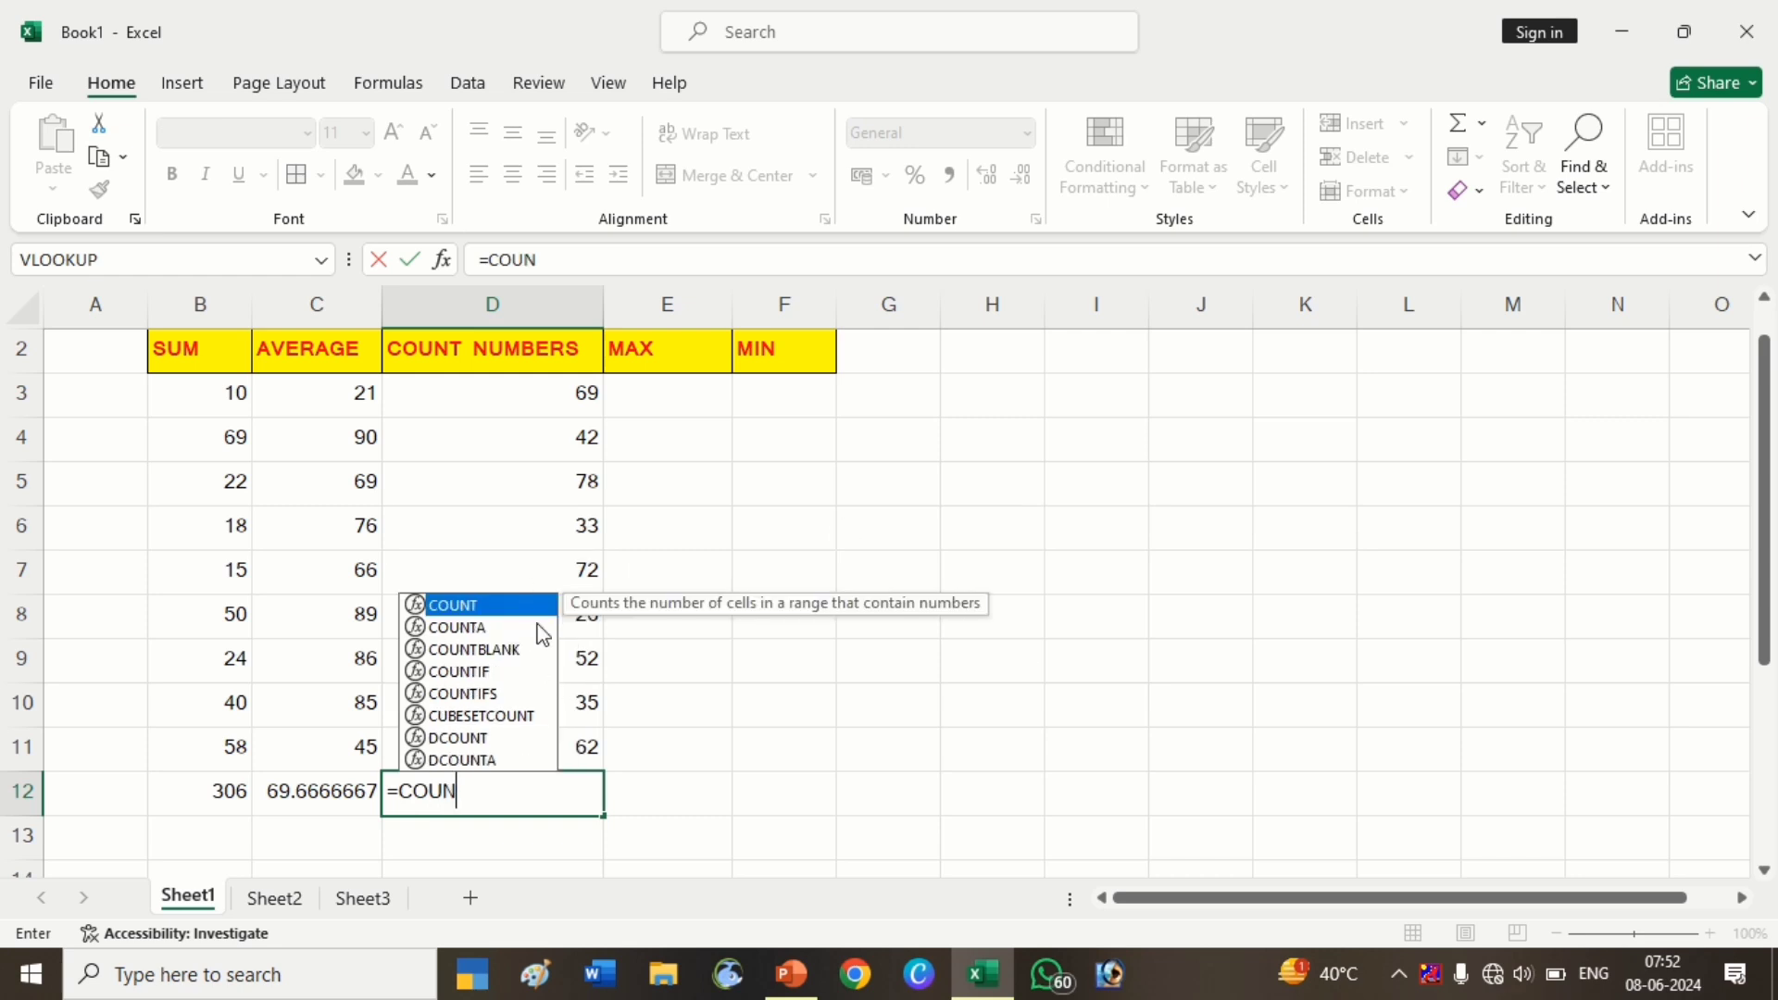
key("Tab")
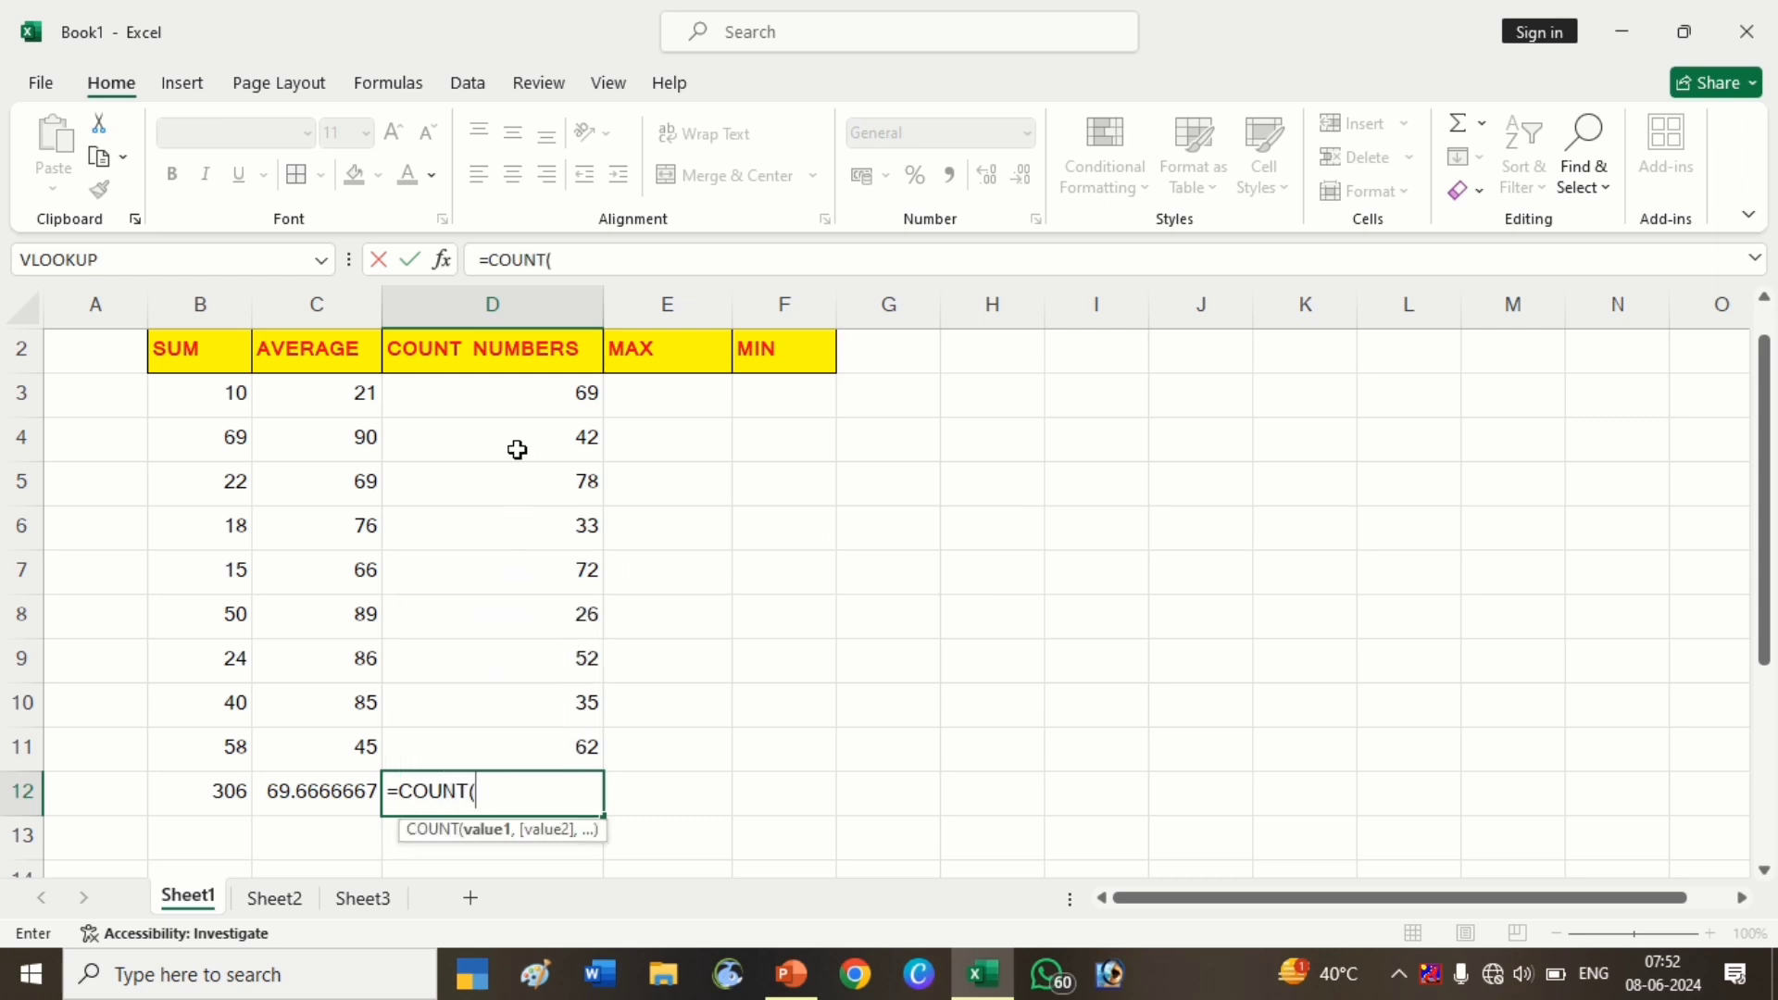
left_click_drag(521, 400, 562, 734)
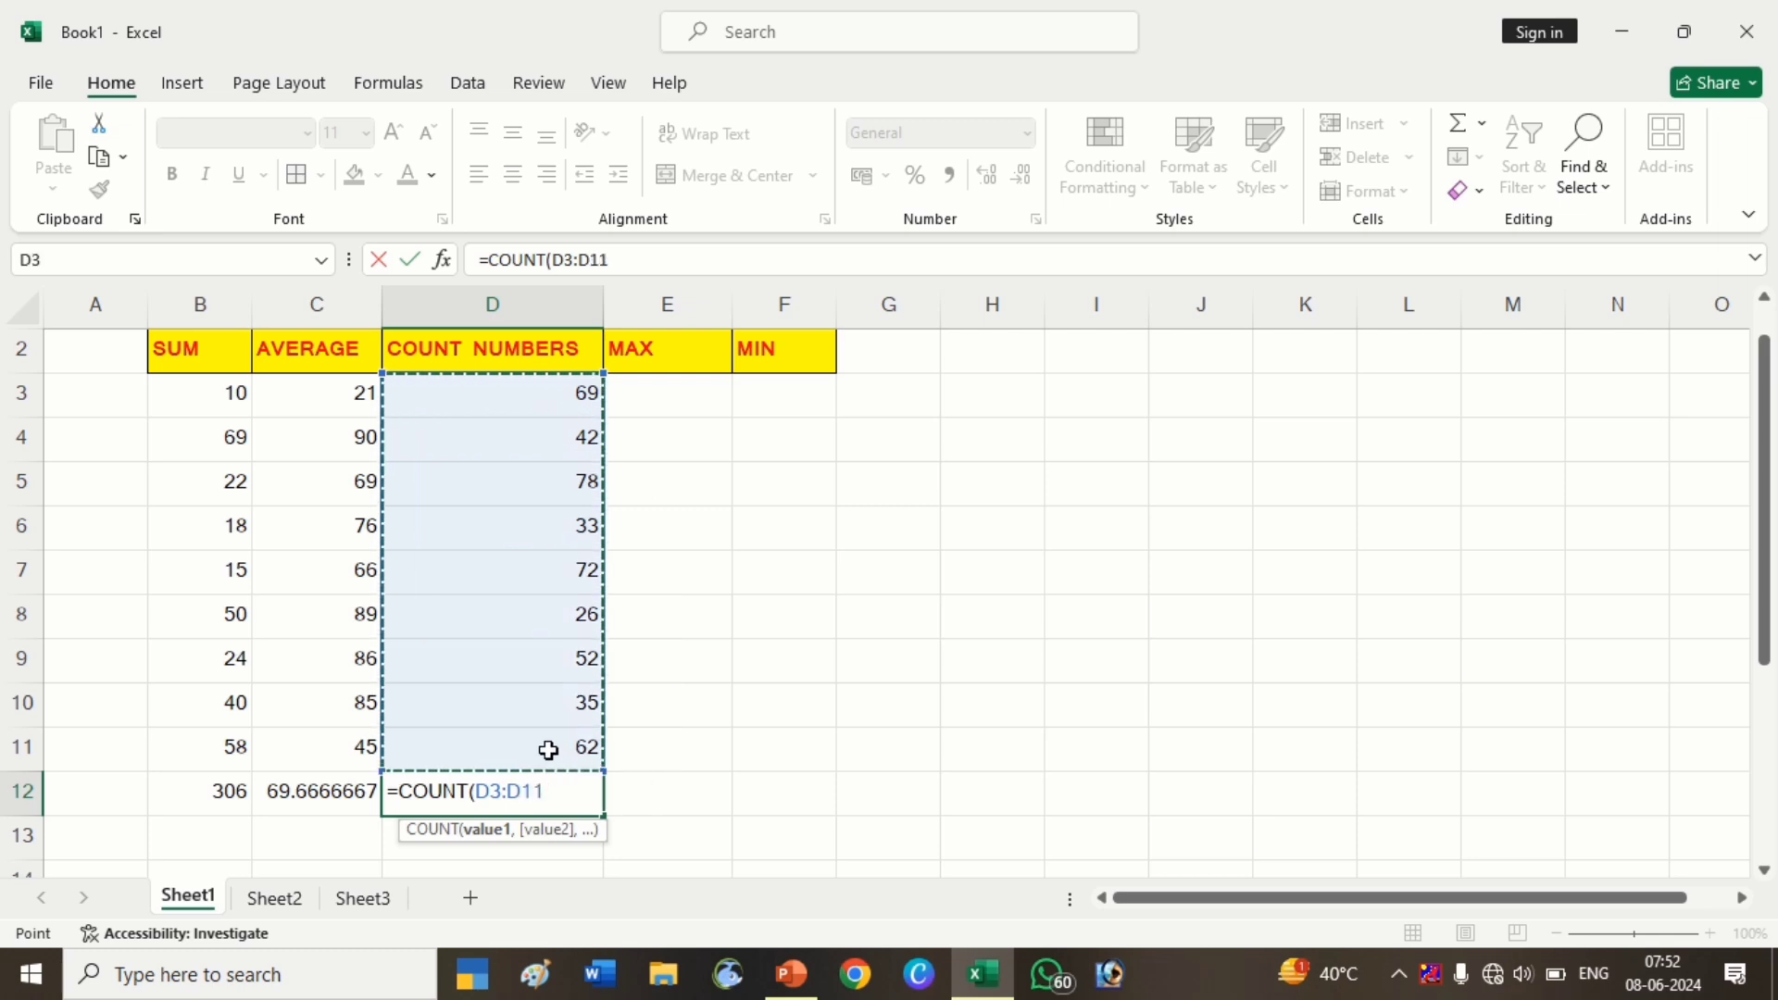
key("Return")
Test the count by removing 78 and 72 from D5 and D7, then undo
left_click(530, 798)
left_click(527, 571)
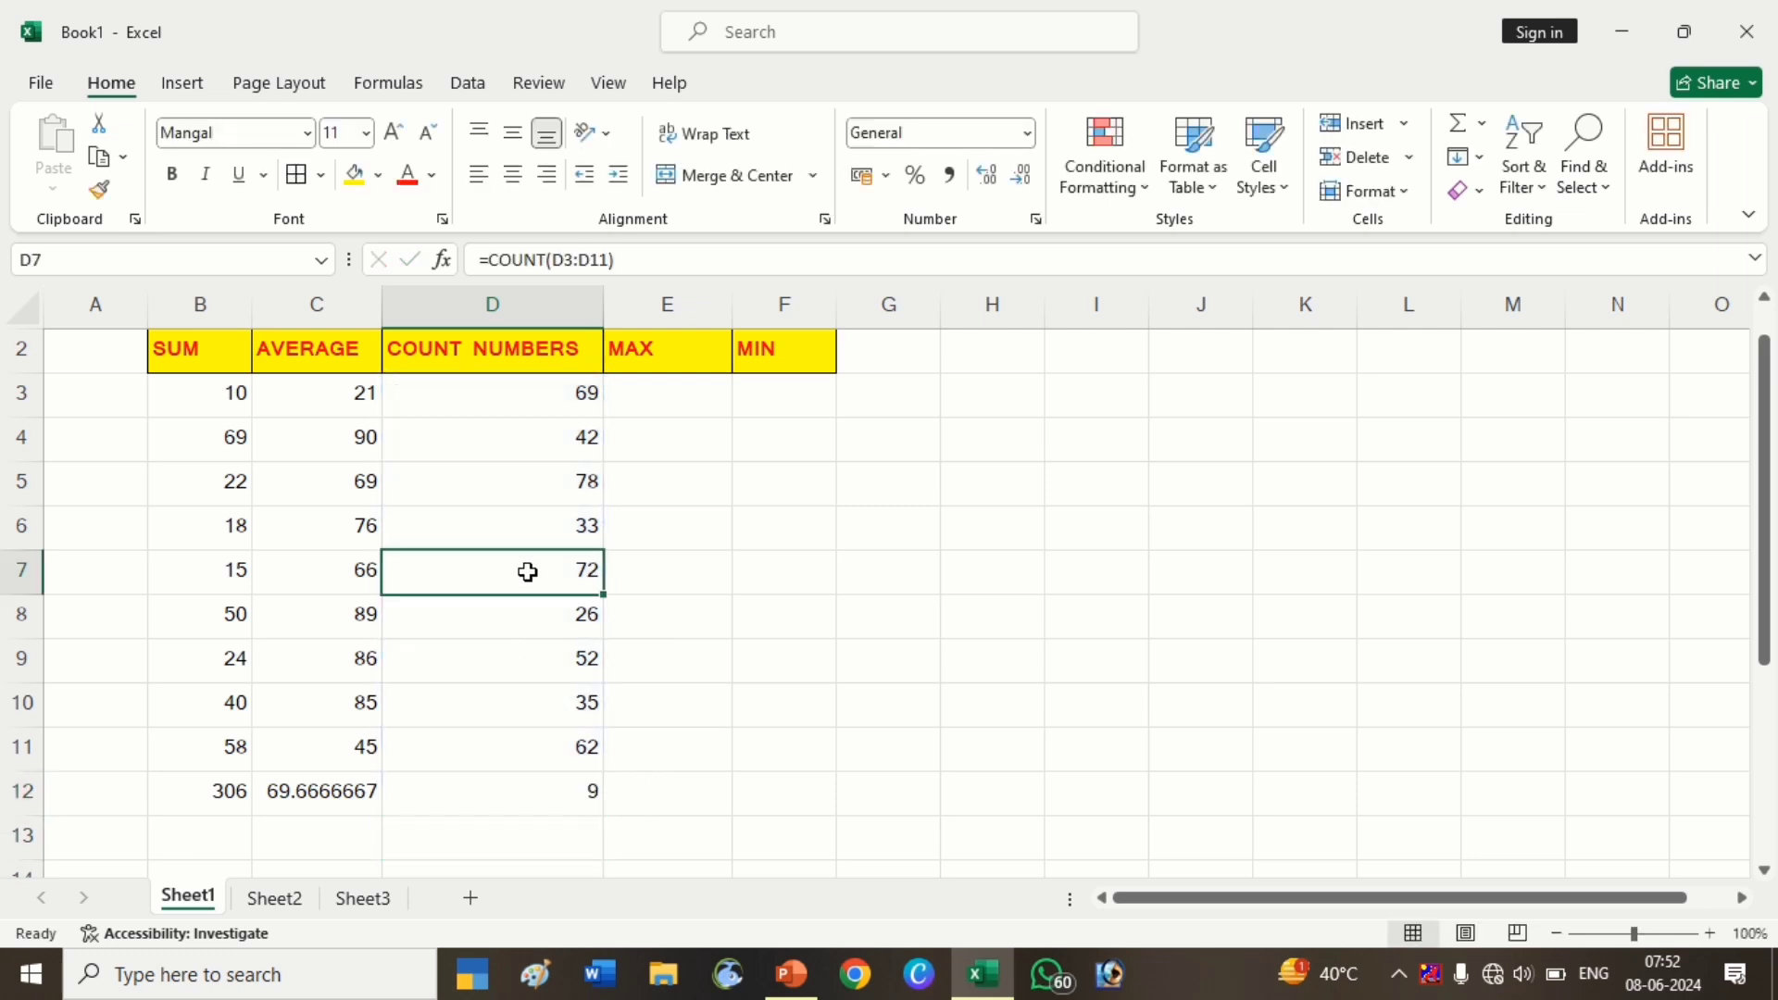
left_click(535, 483)
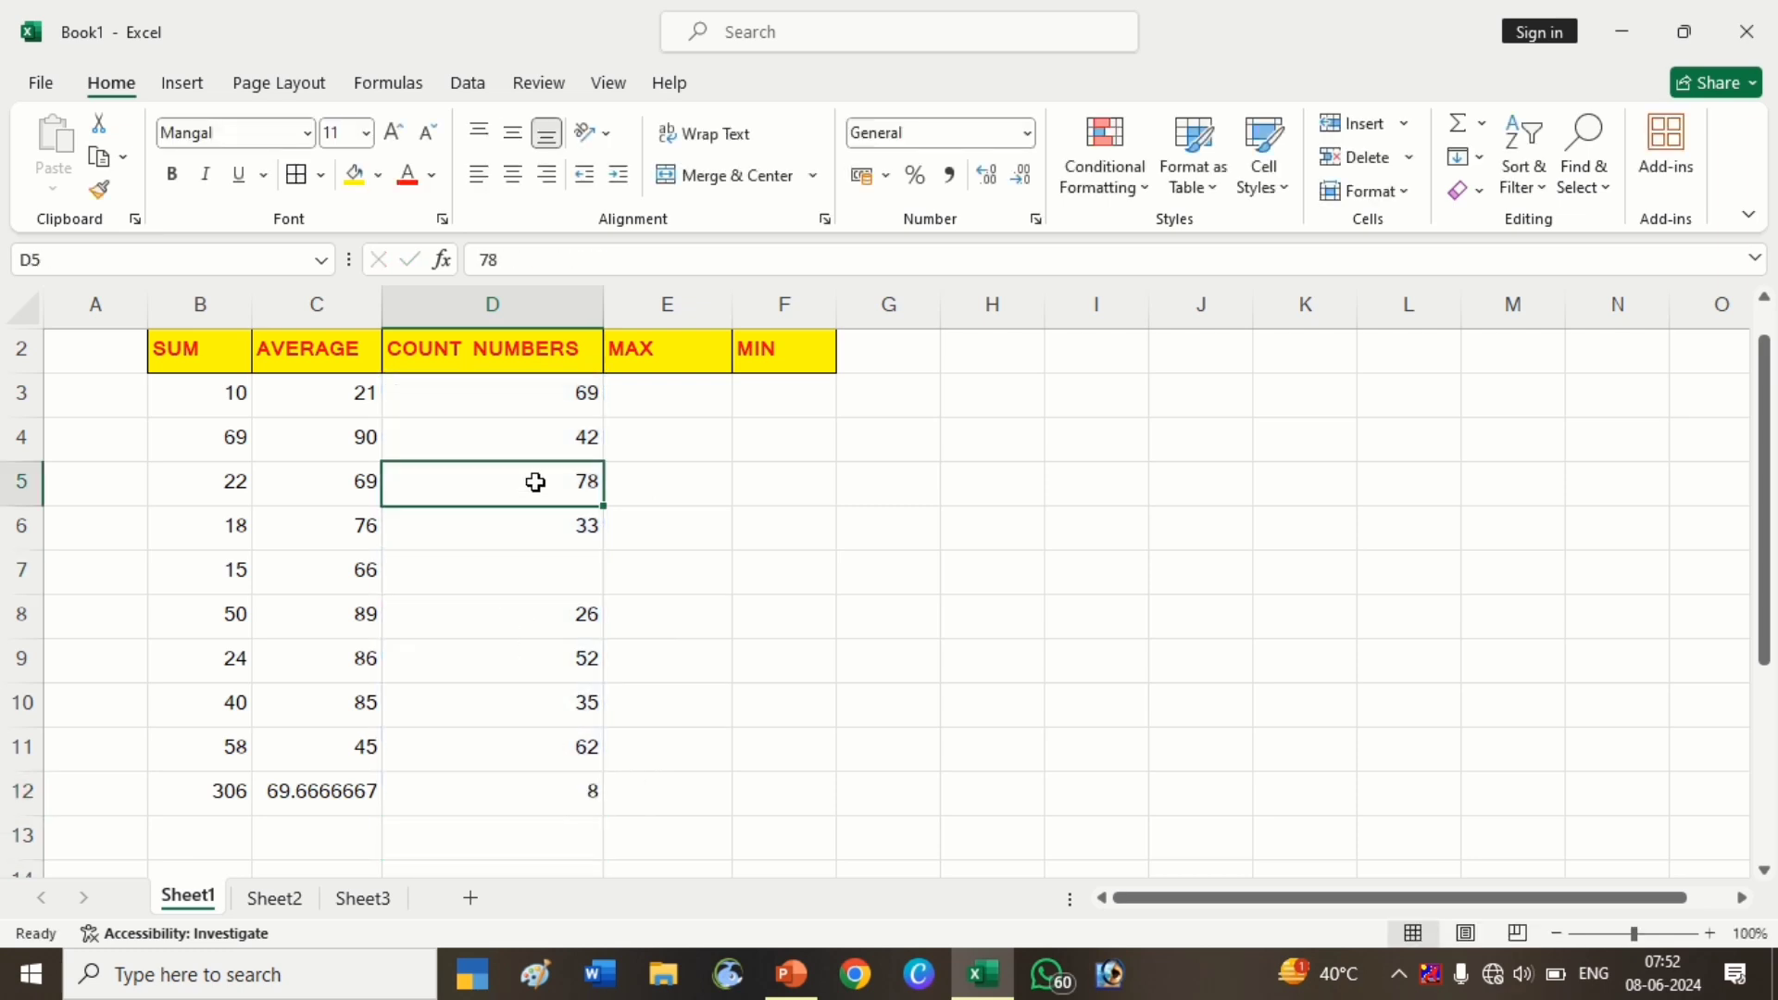
left_click(704, 603)
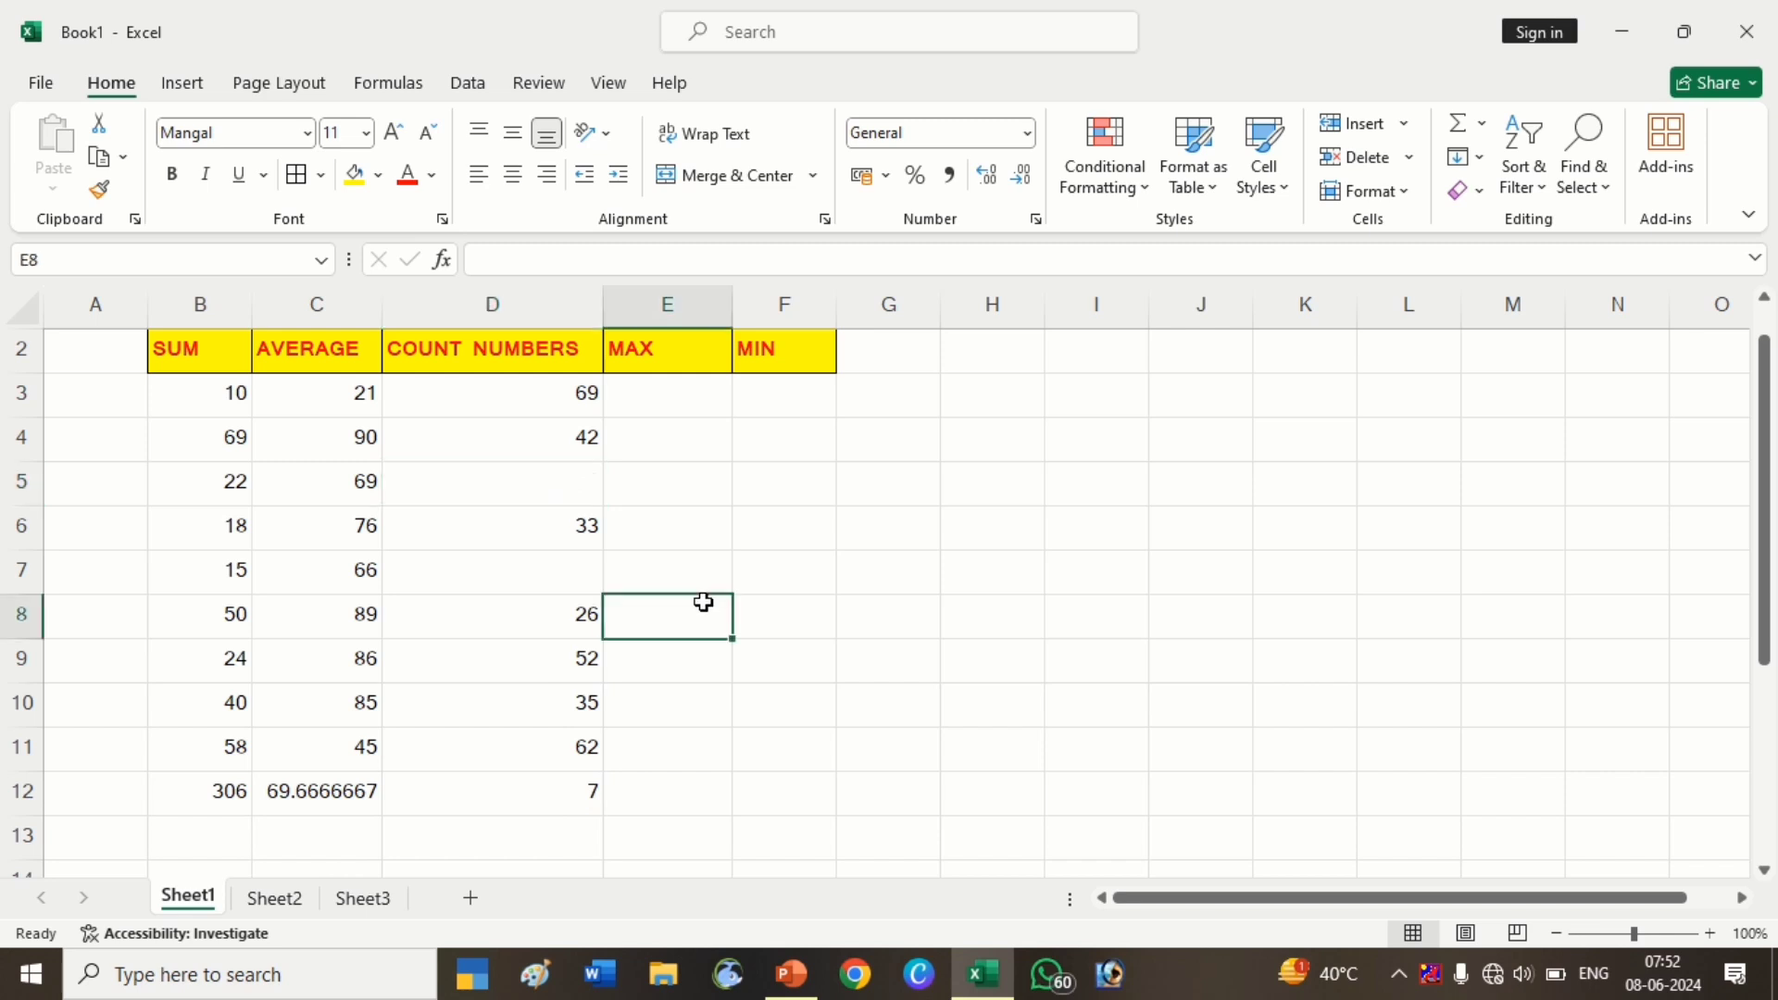
key("ctrl+z")
key("ctrl+z")
left_click(675, 408)
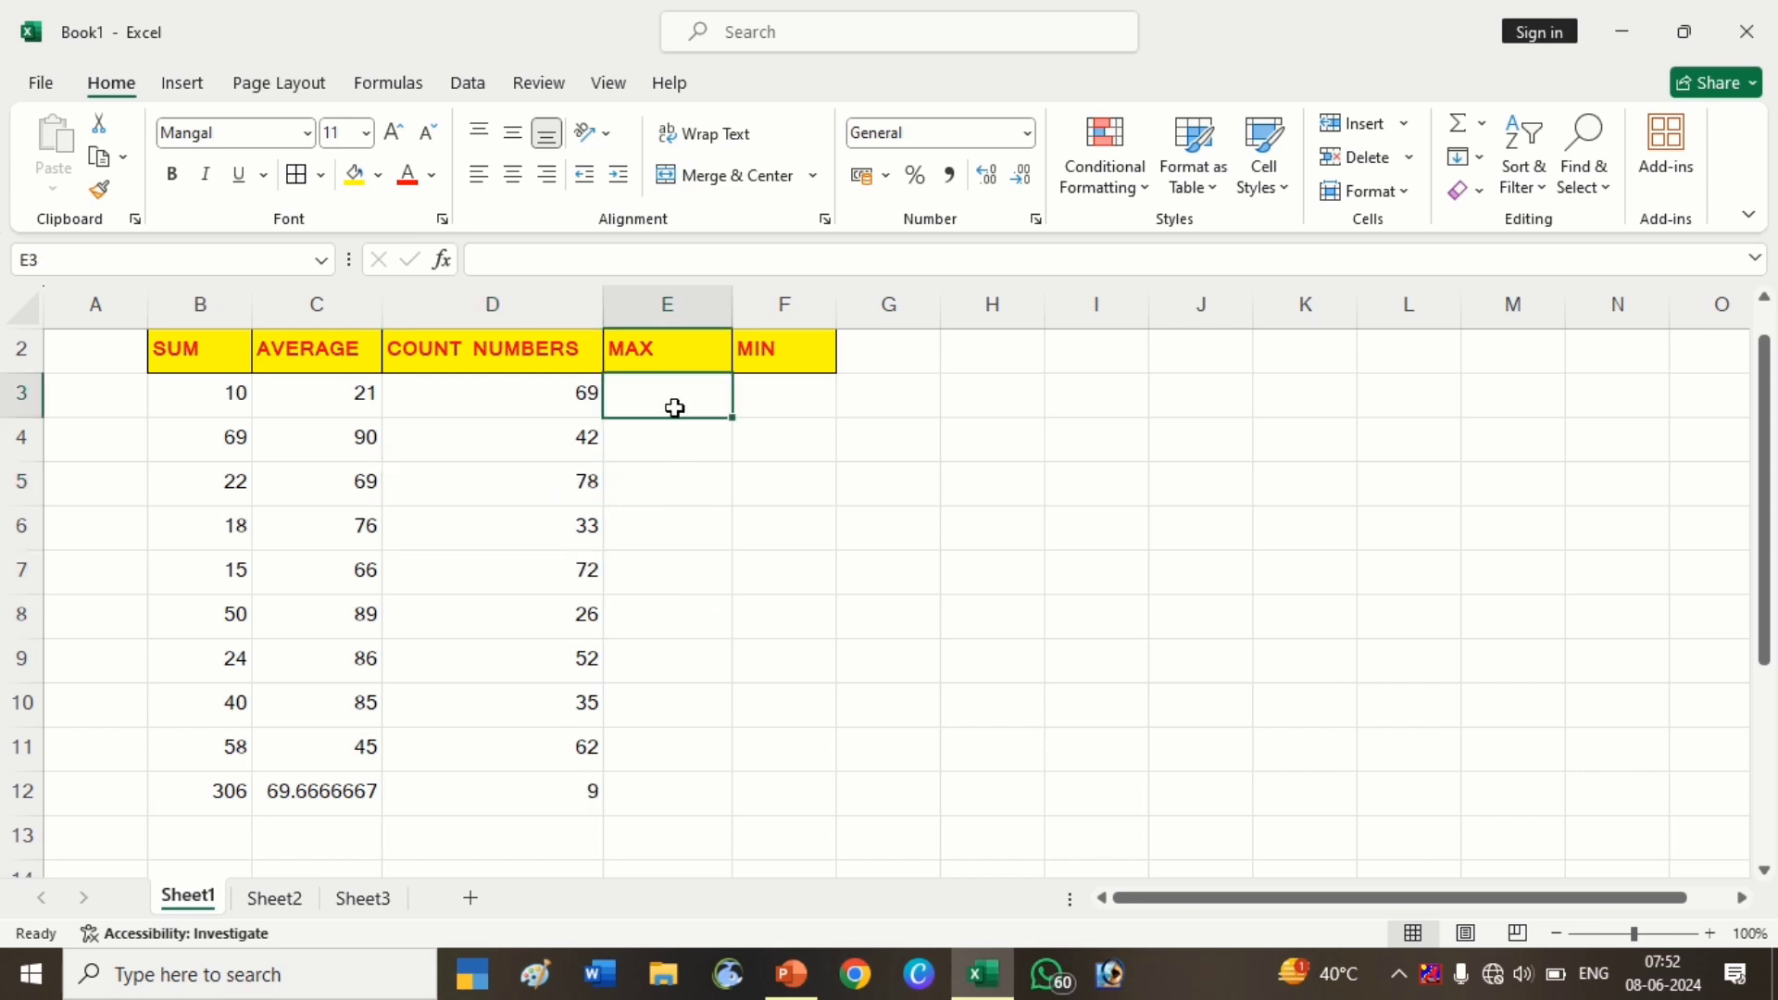
Enter =RANDBETWEEN(20,100) in F3 under MIN, showing 99
left_click(768, 398)
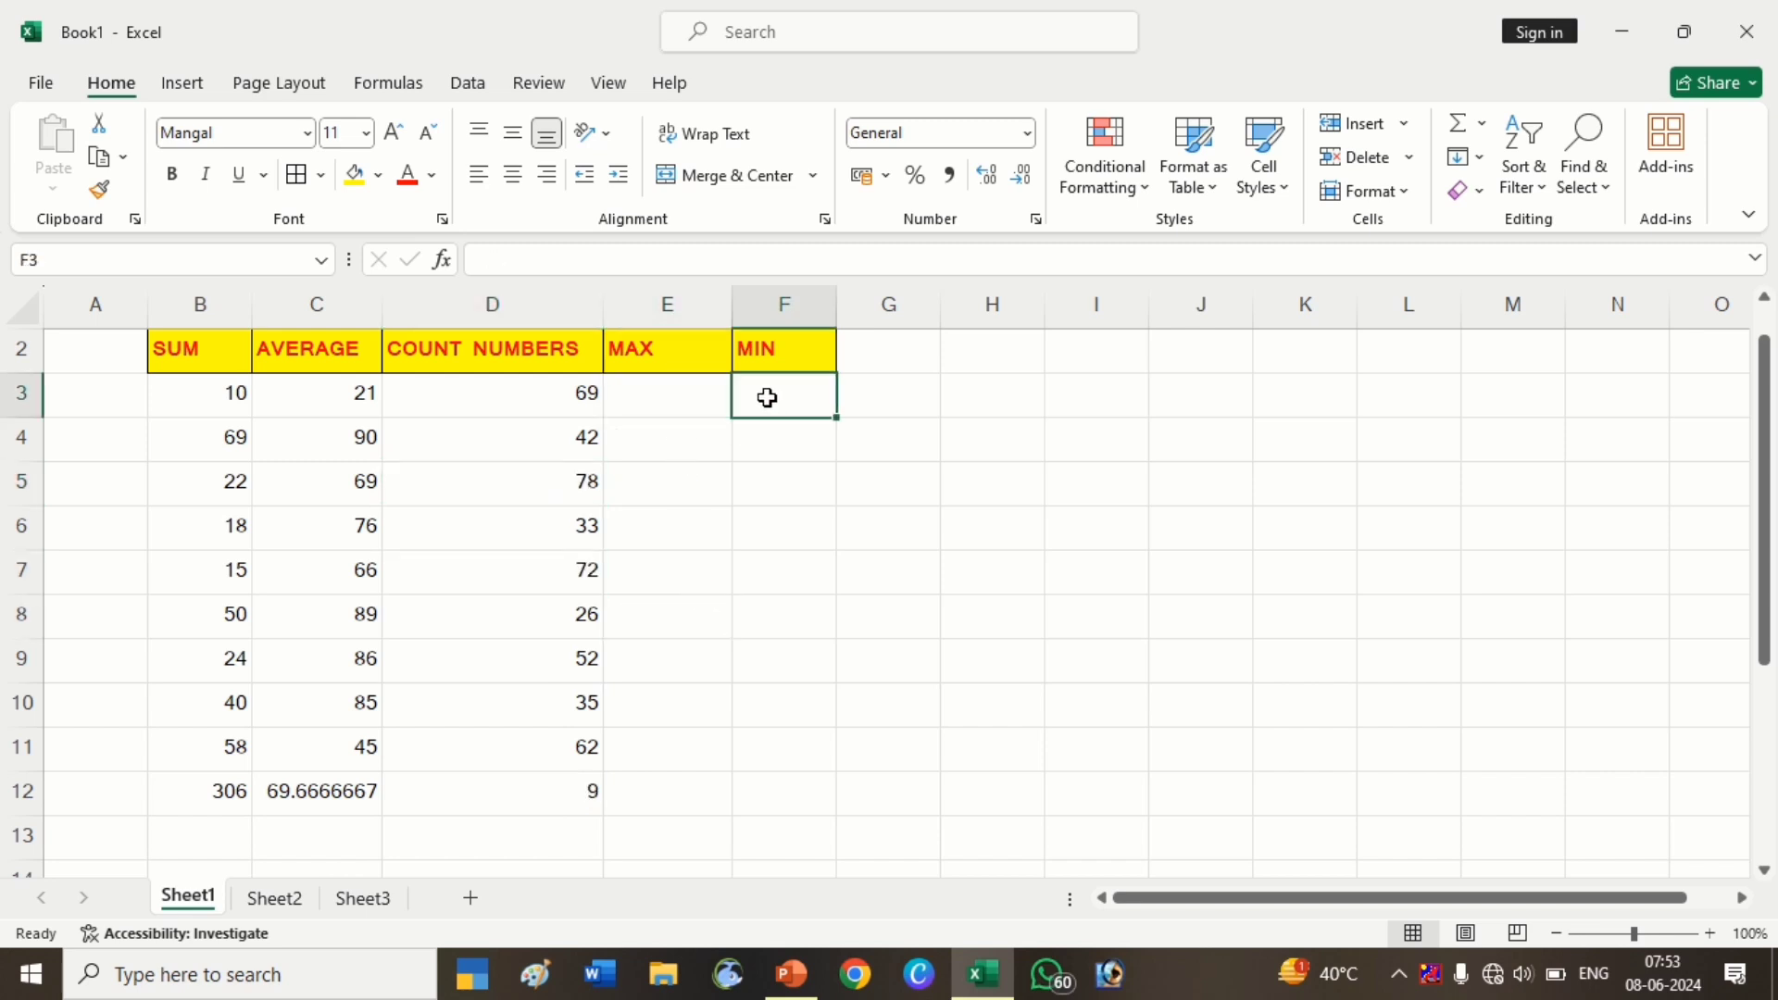
left_click(689, 398)
left_click(772, 396)
type("=")
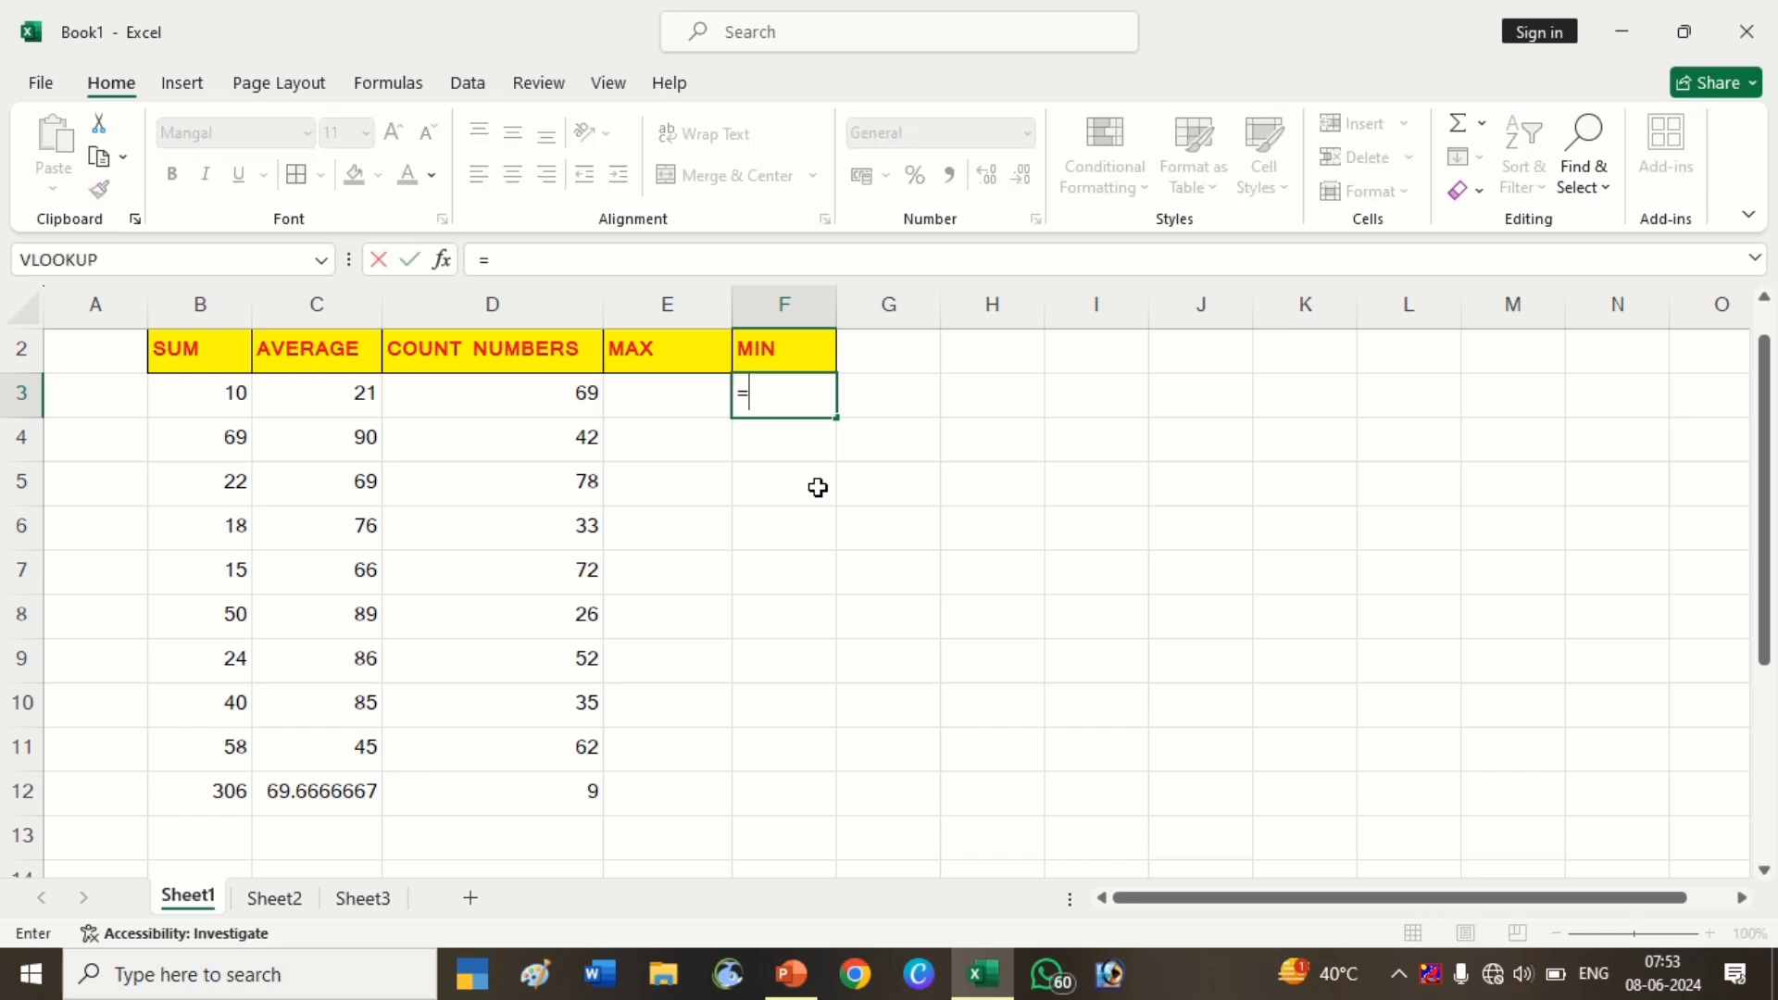
type("RAND")
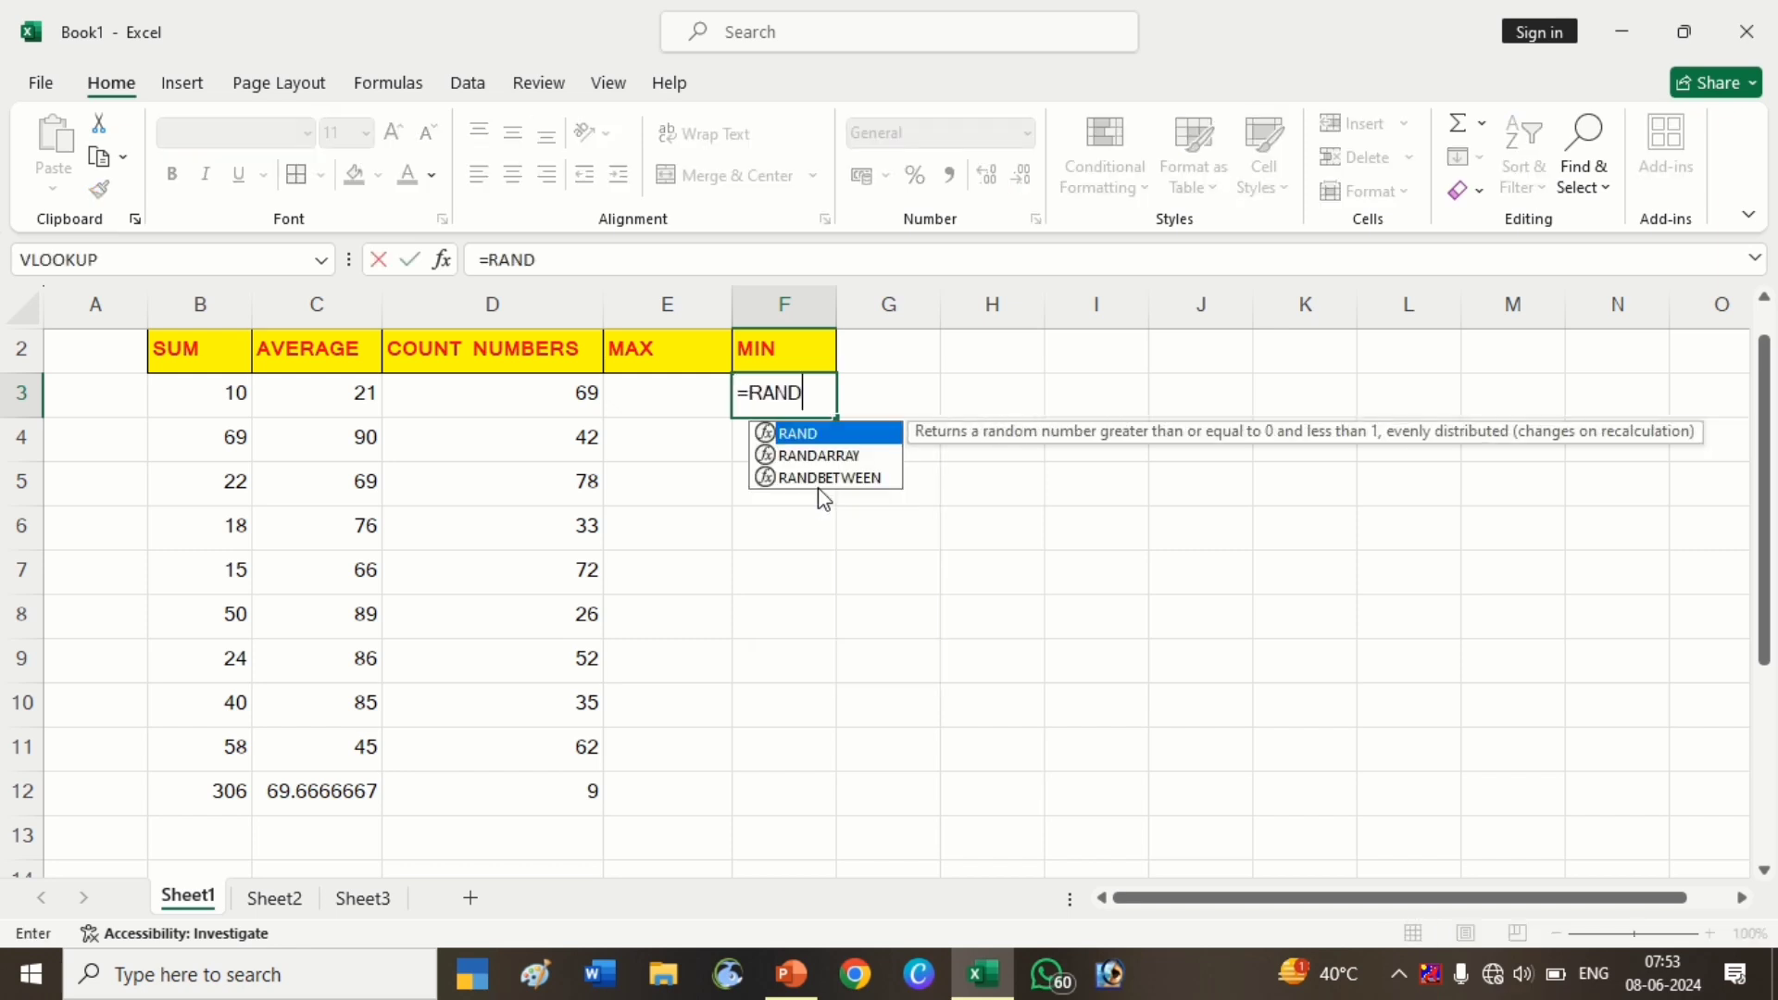
key("Down")
key("Down")
key("Tab")
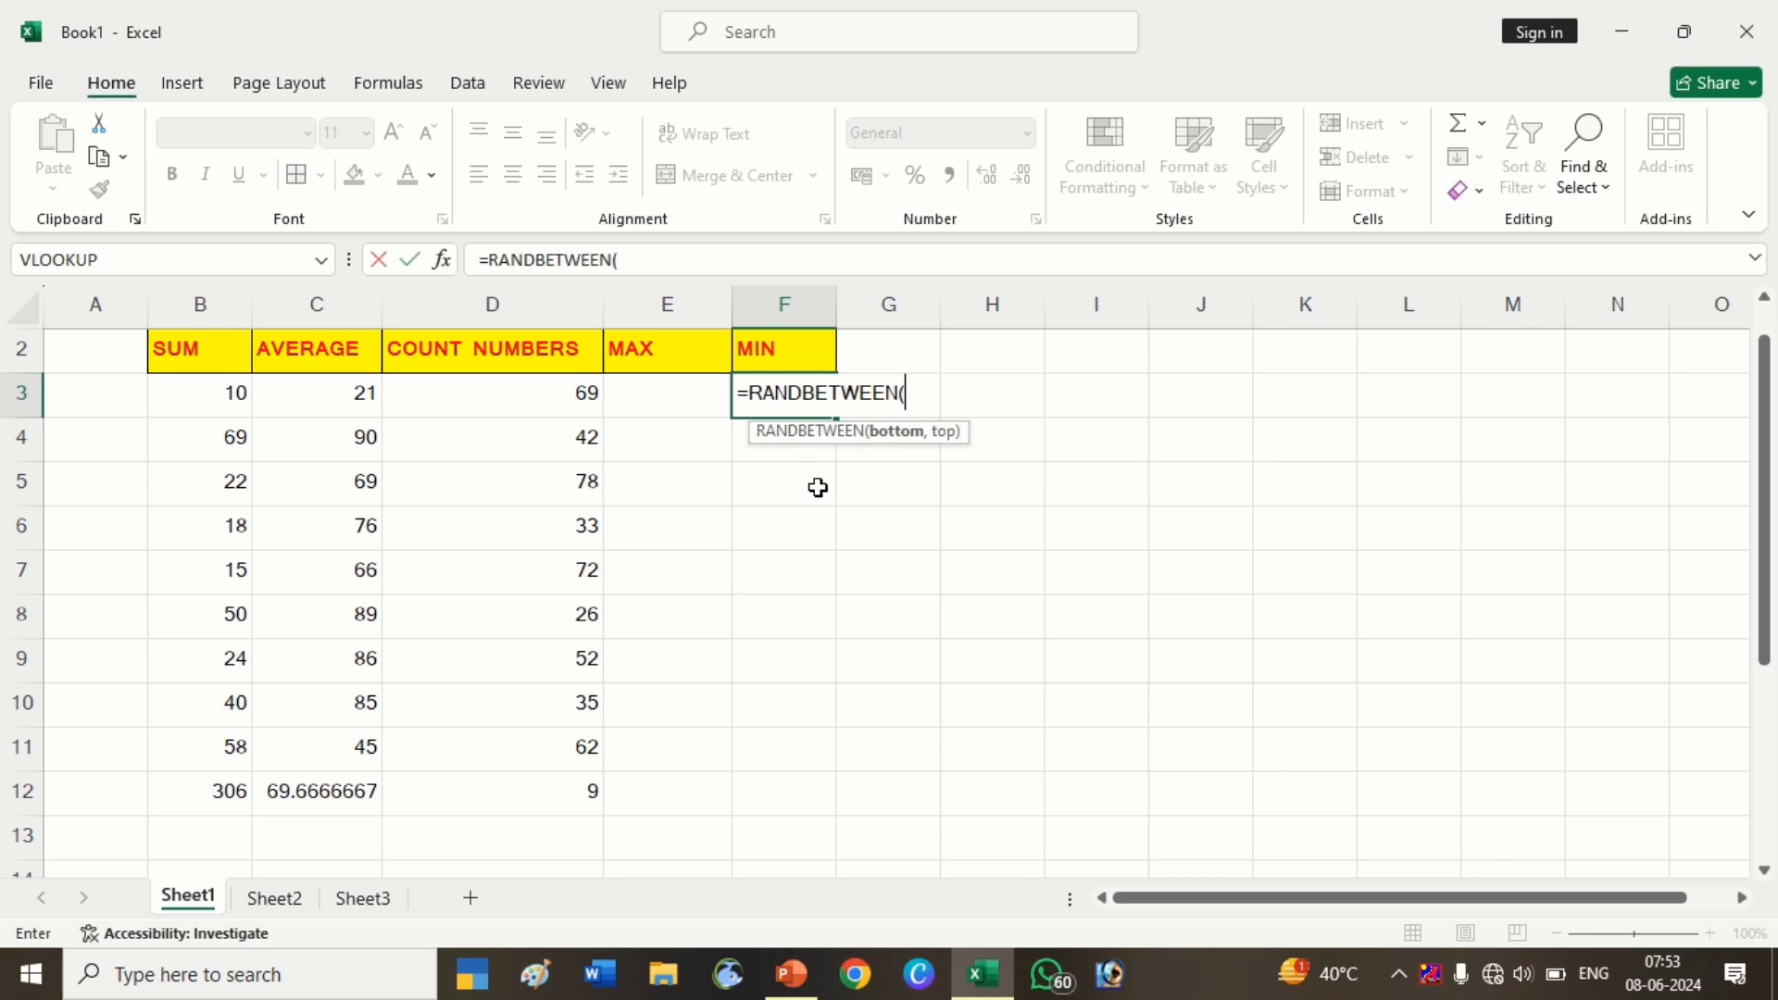
type("20,100")
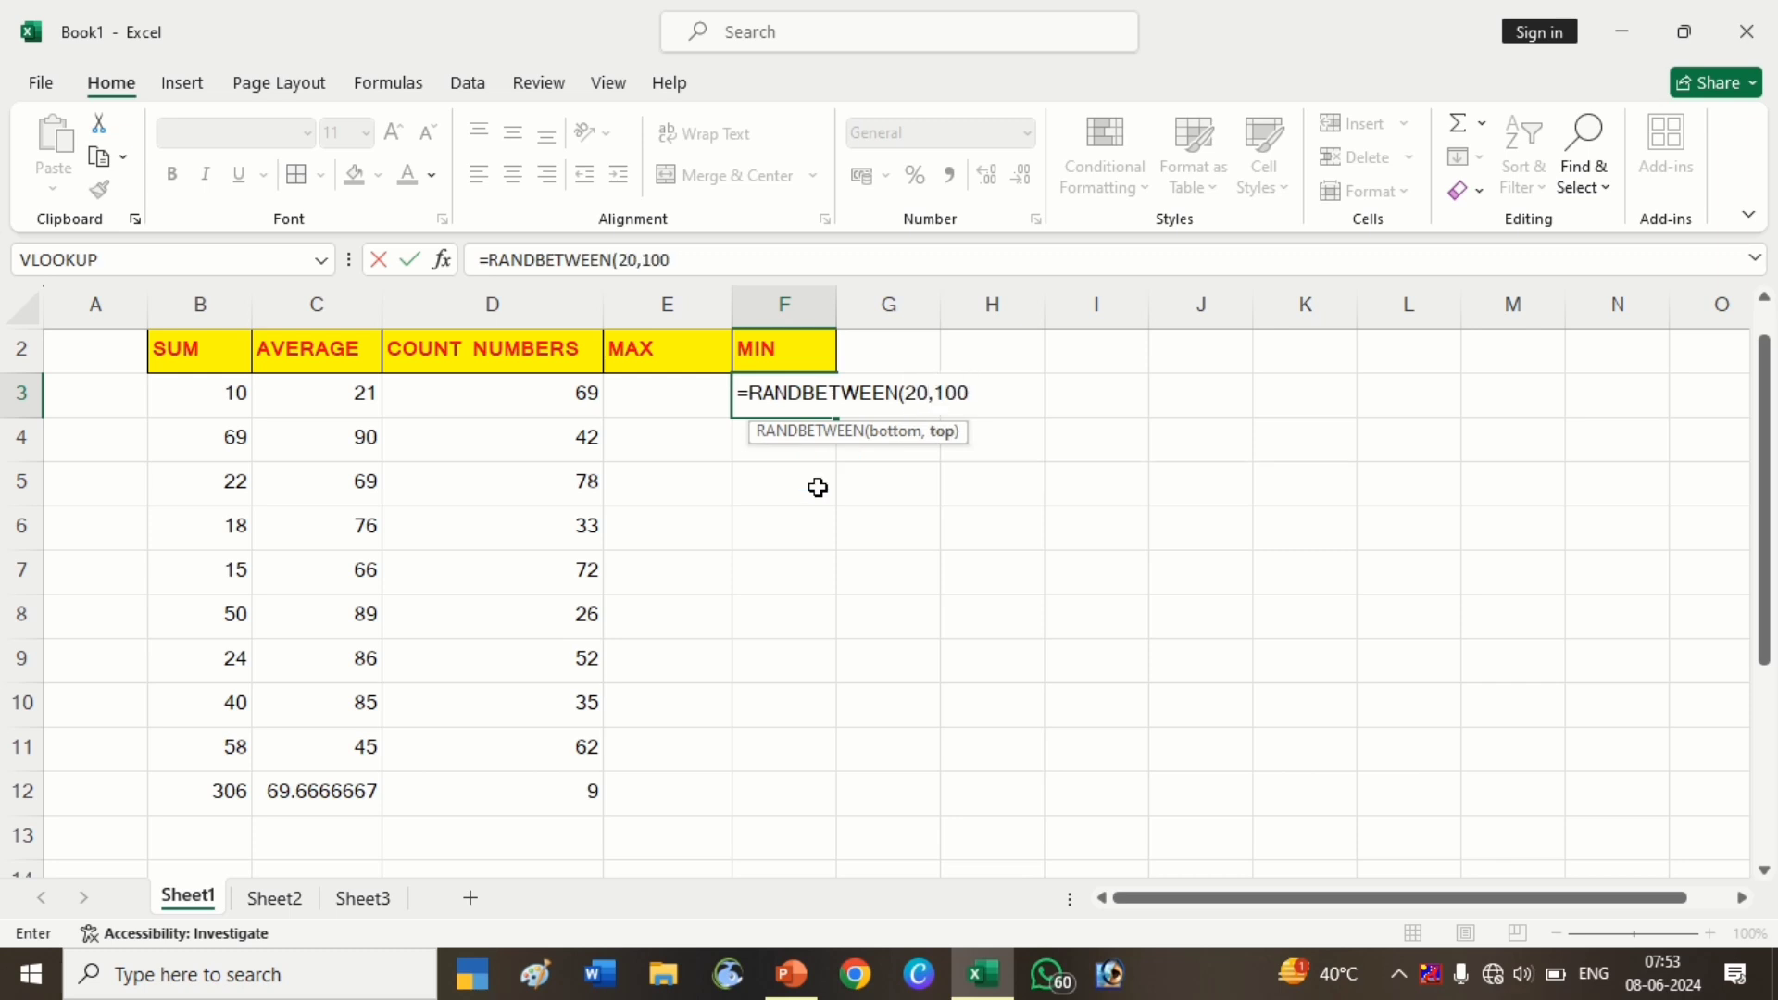
key("Return")
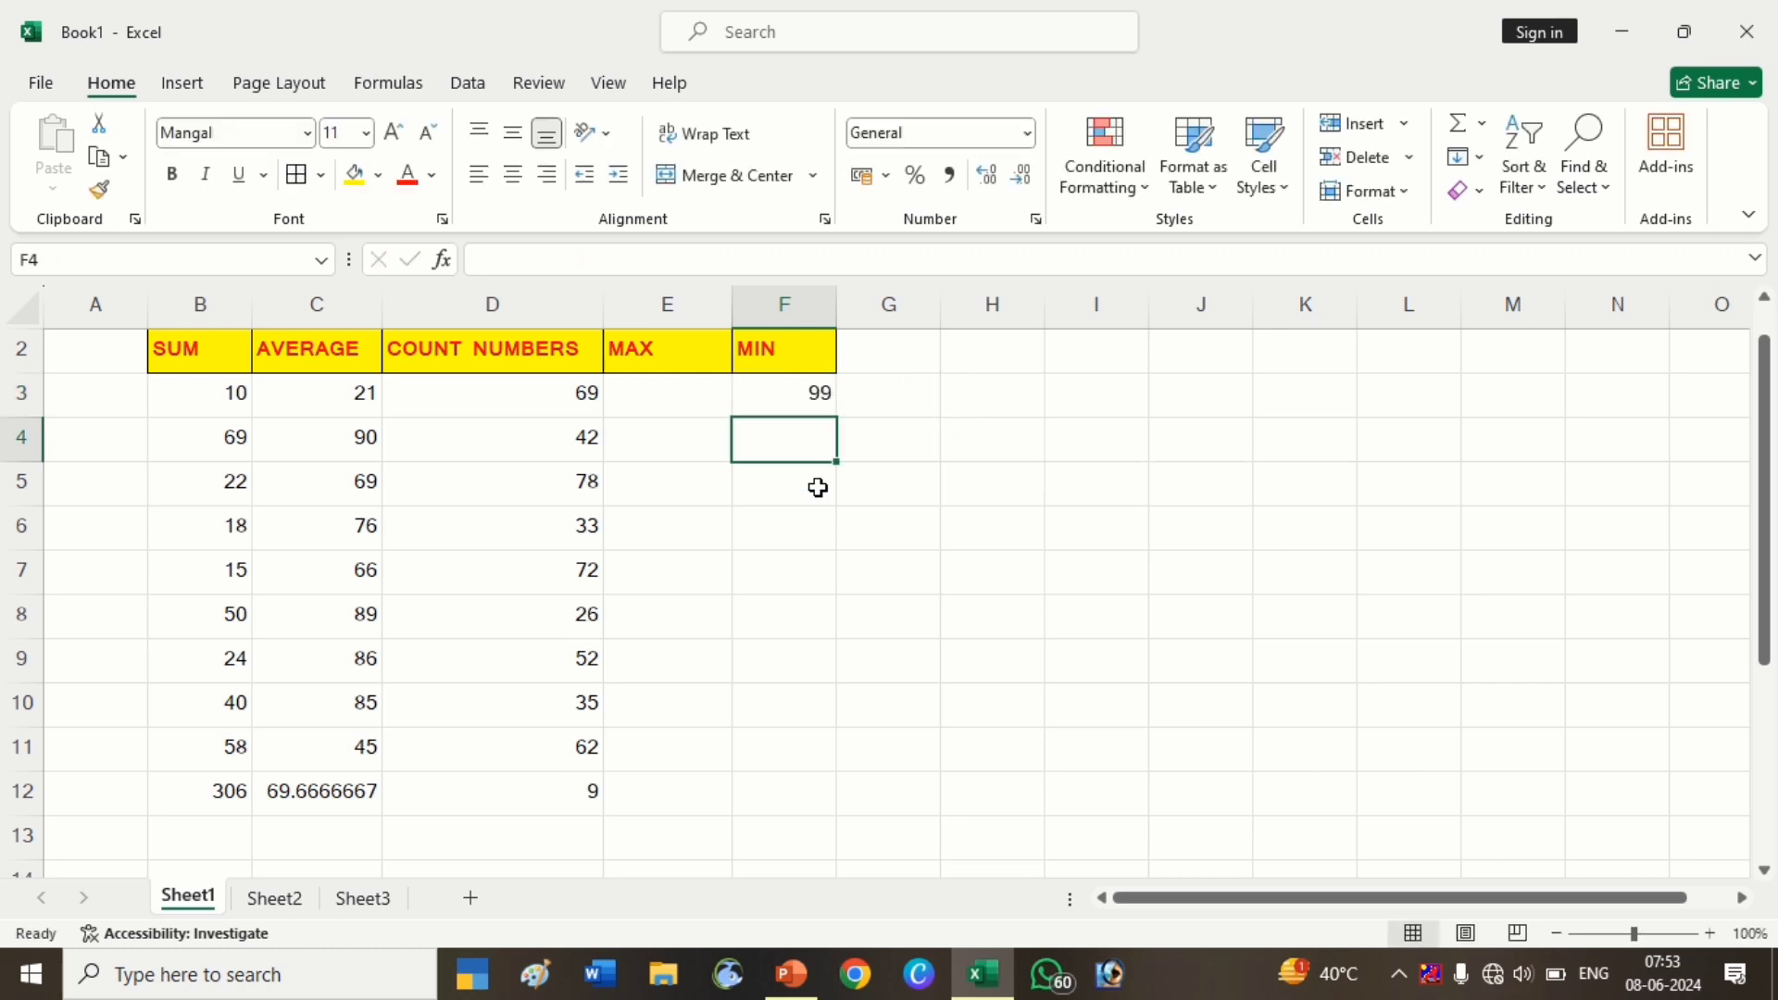
Reselect F3 and extend the selection left to include E3
key("Up")
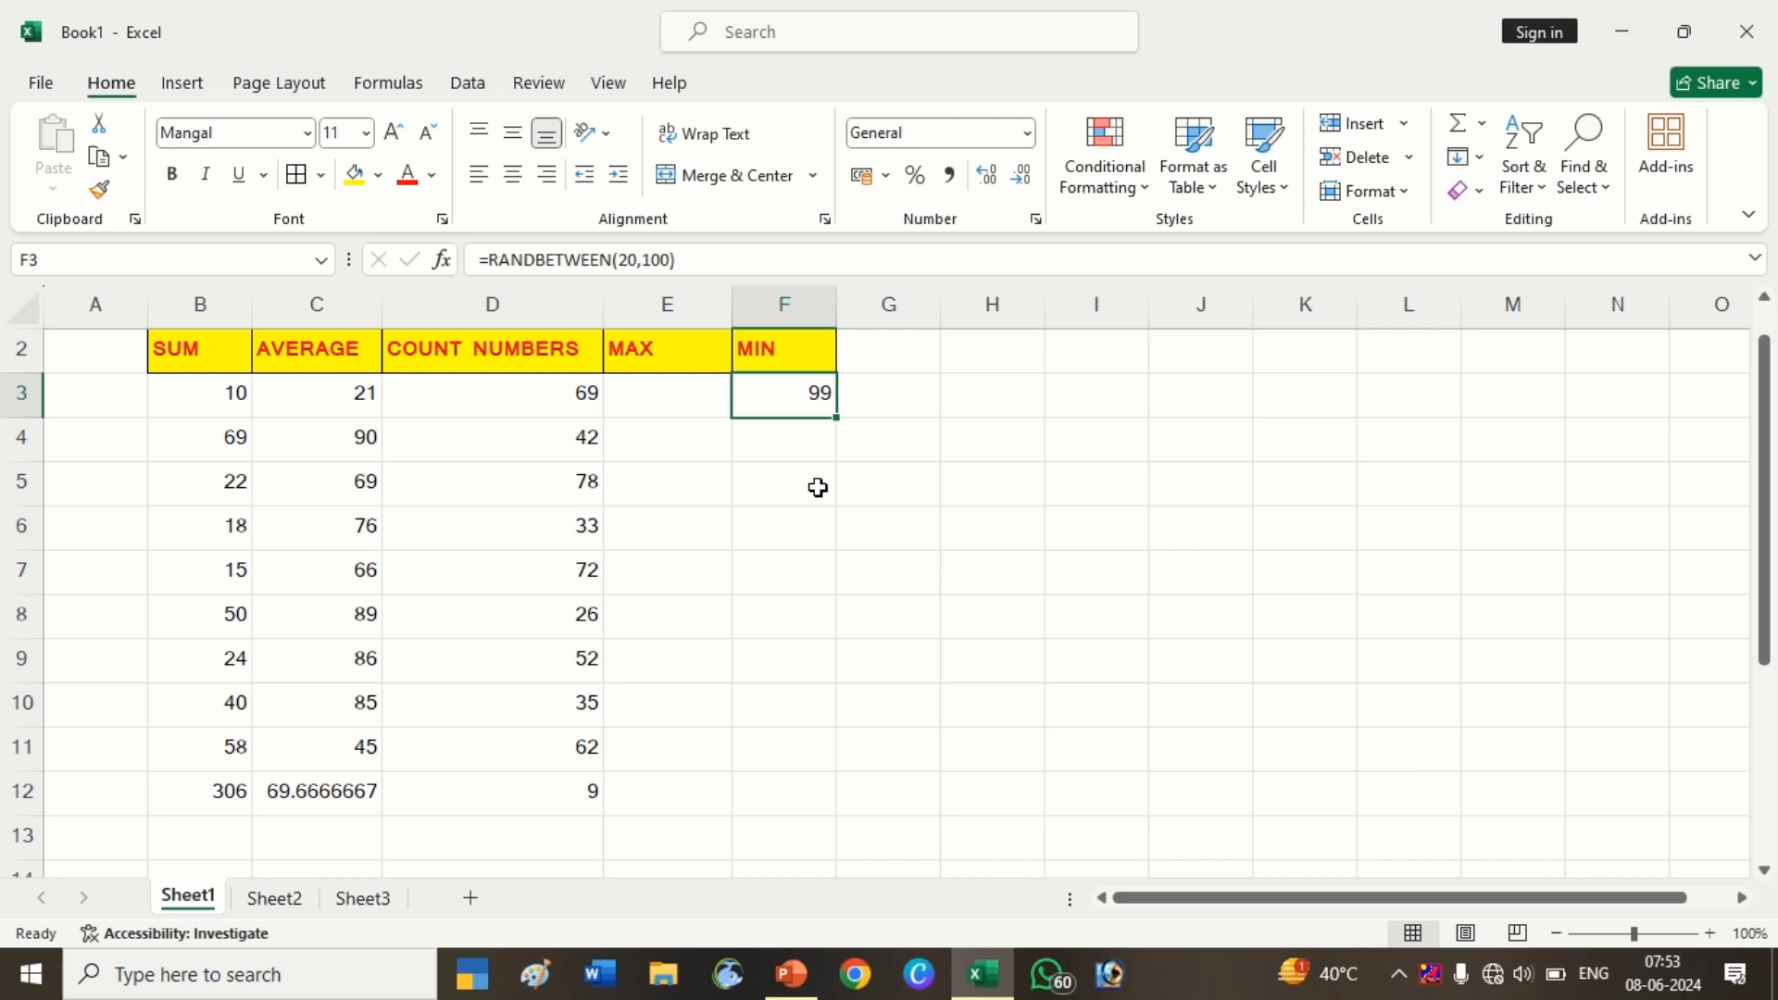
key("shift+Down")
key("shift+Down")
key("shift+Down")
key("shift+Down")
key("shift+Down")
key("shift+Down")
key("shift+Down")
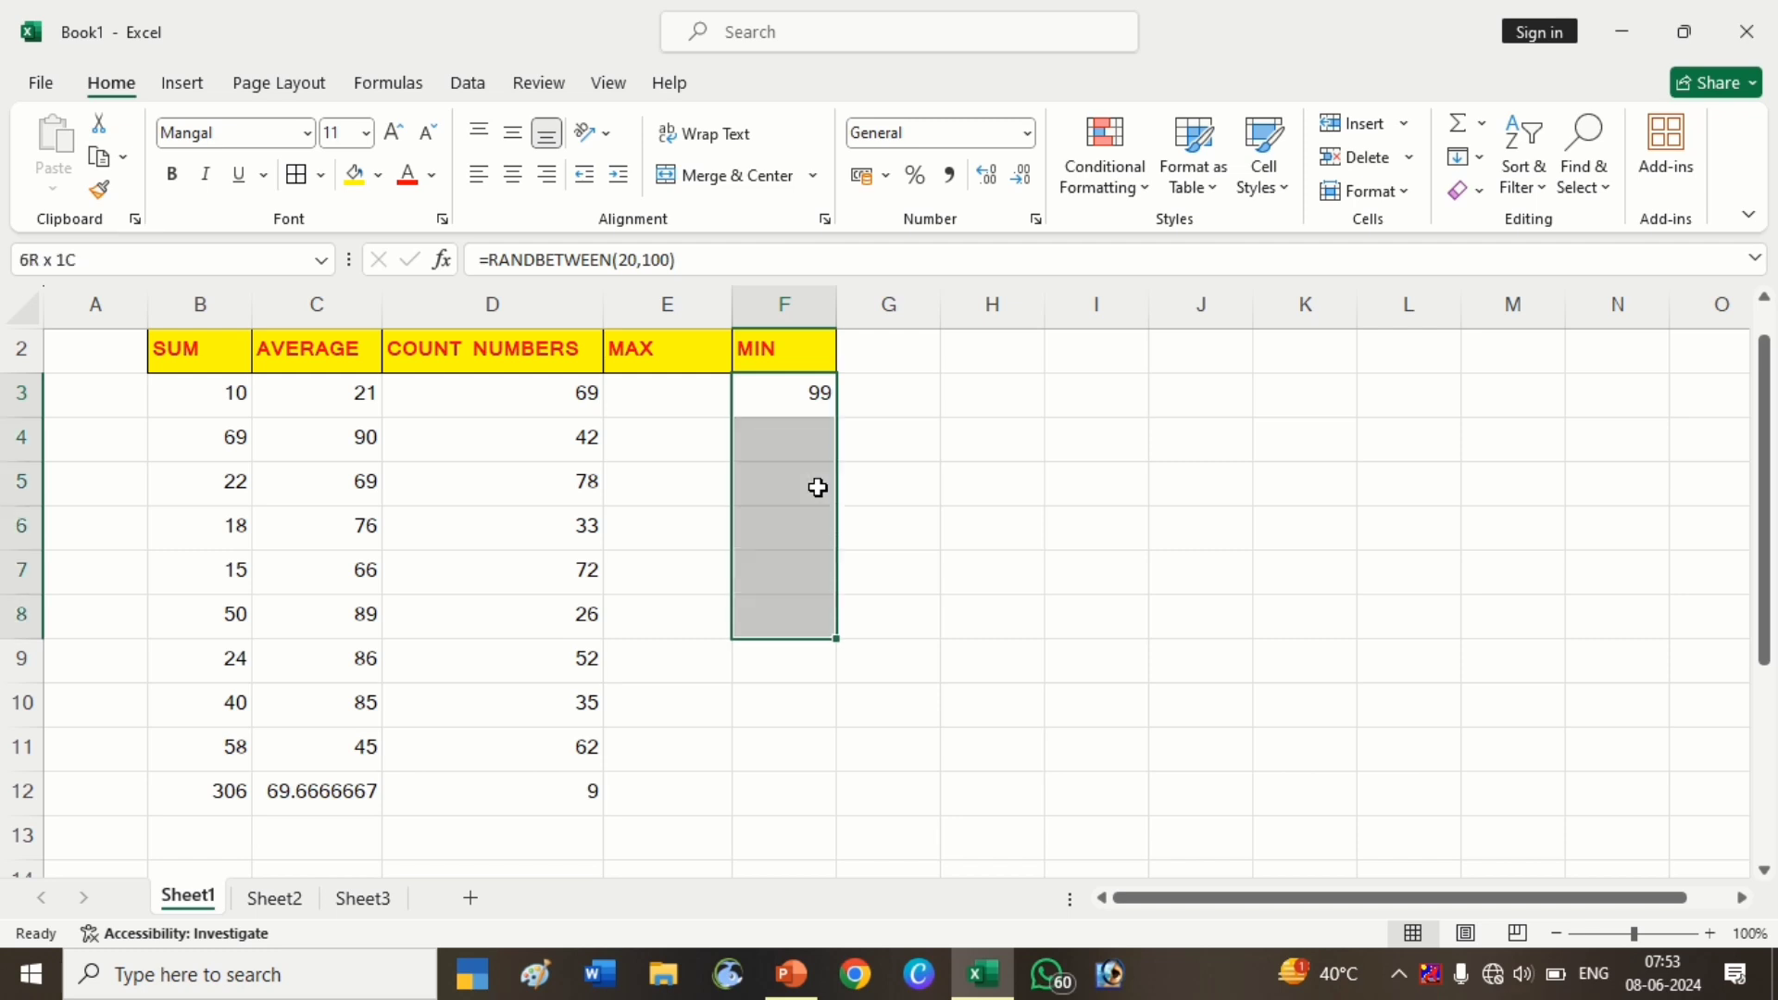
key("shift+Down")
key("shift+Down")
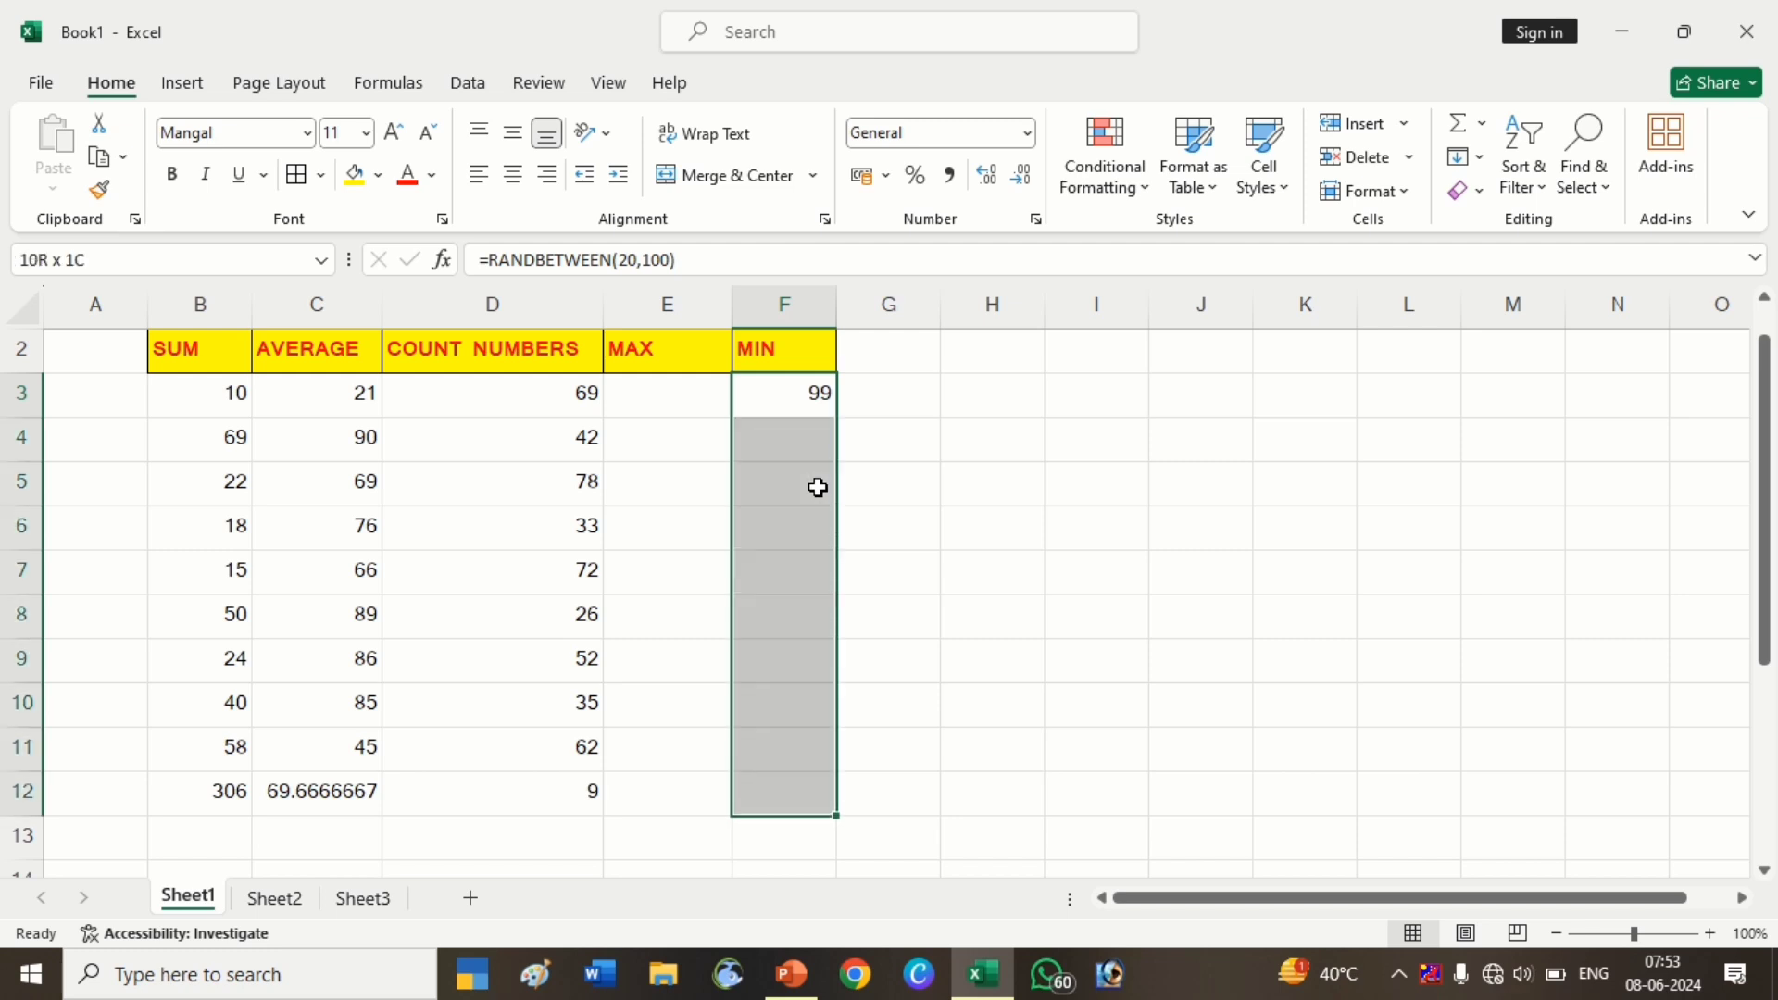
left_click(786, 410)
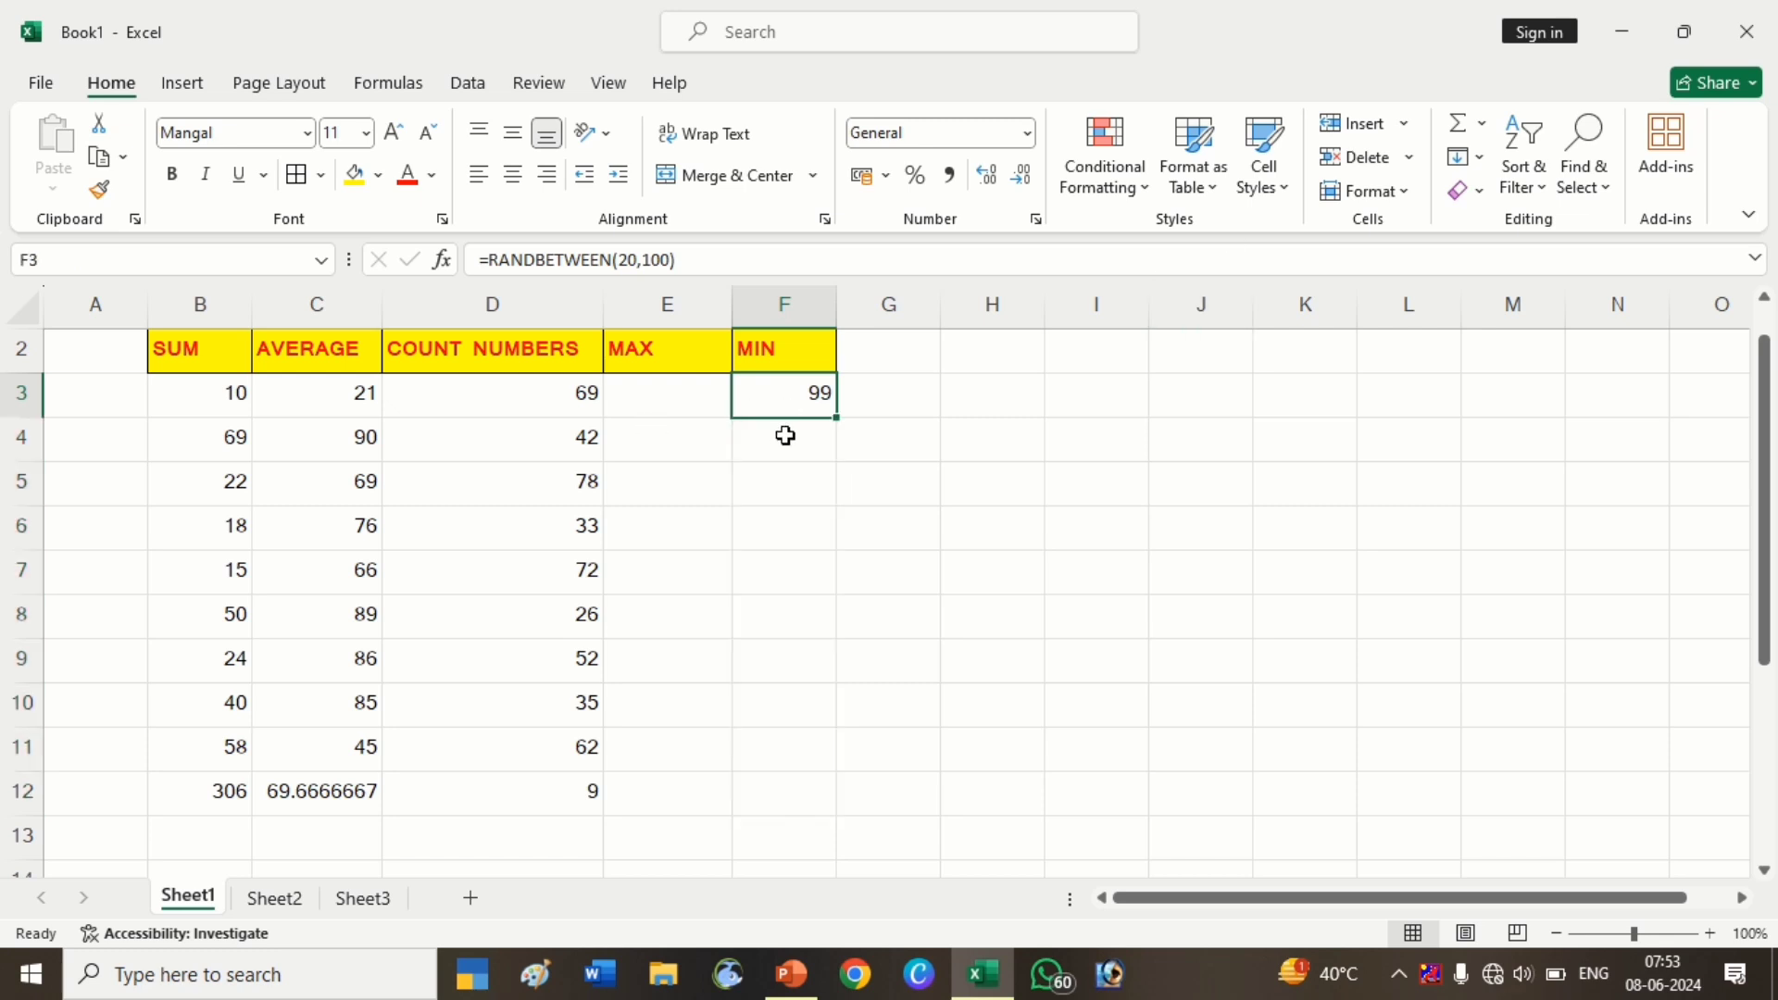
key("shift+Left")
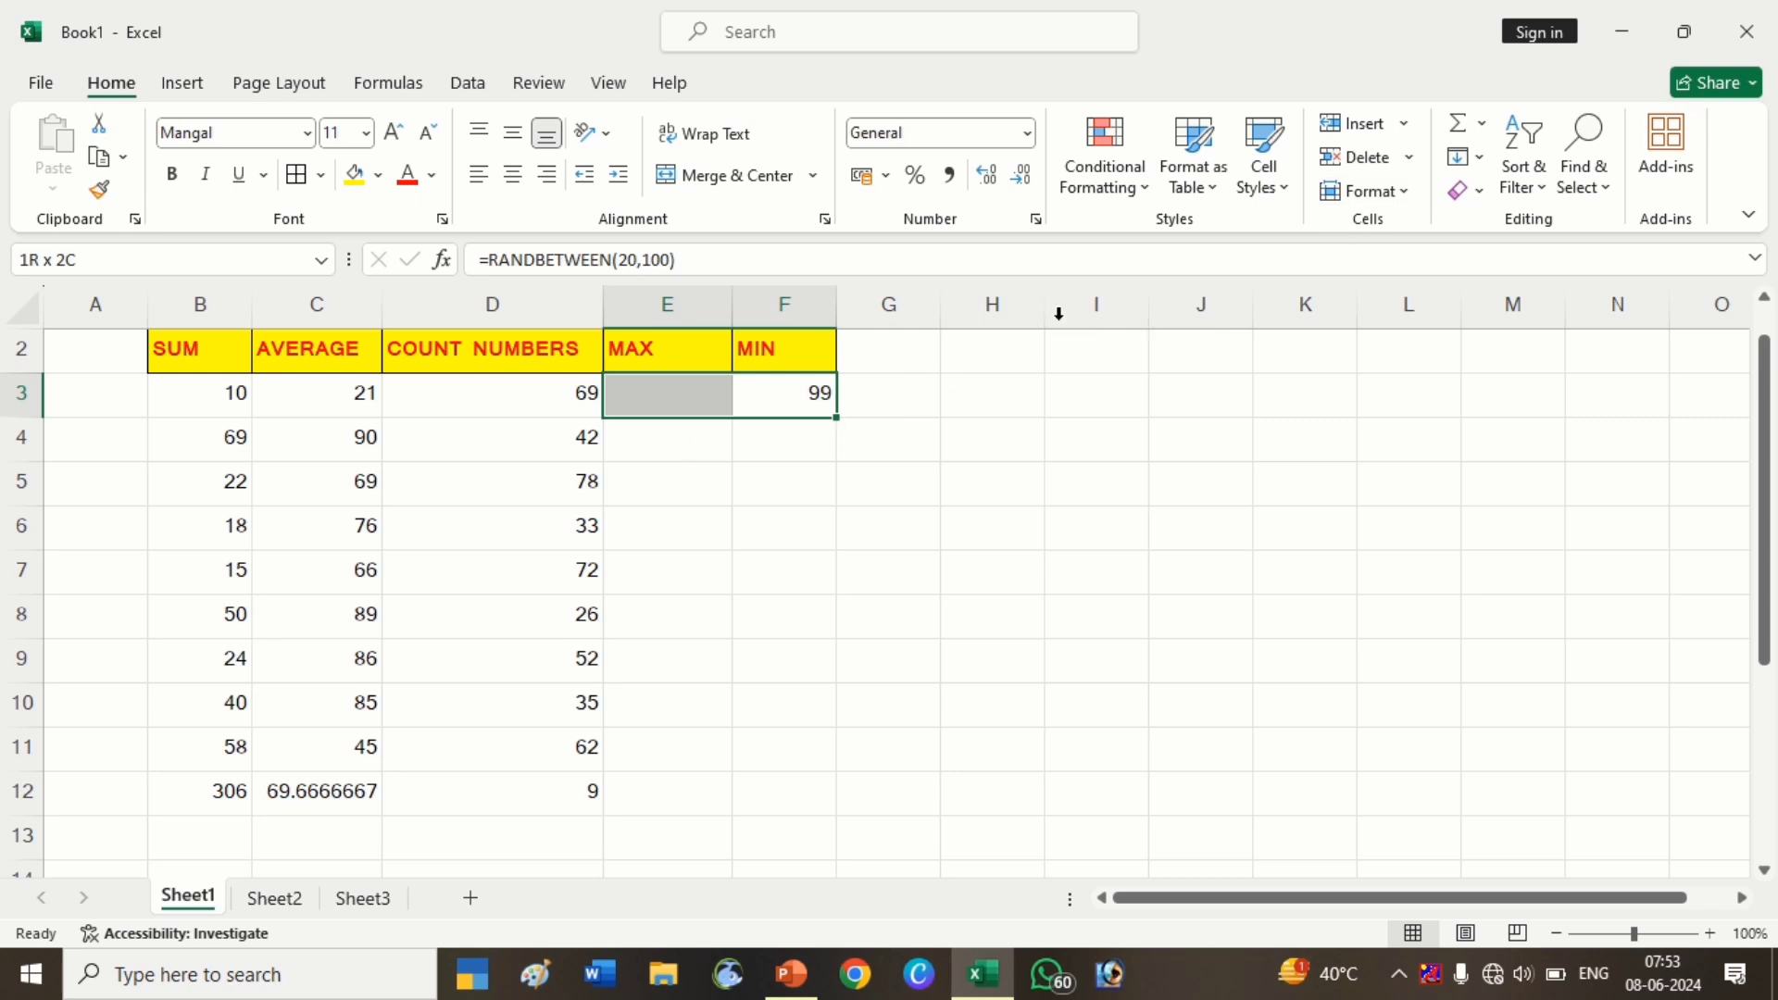
Fill F3's RANDBETWEEN formula left into E3 under MAX
left_click(1487, 158)
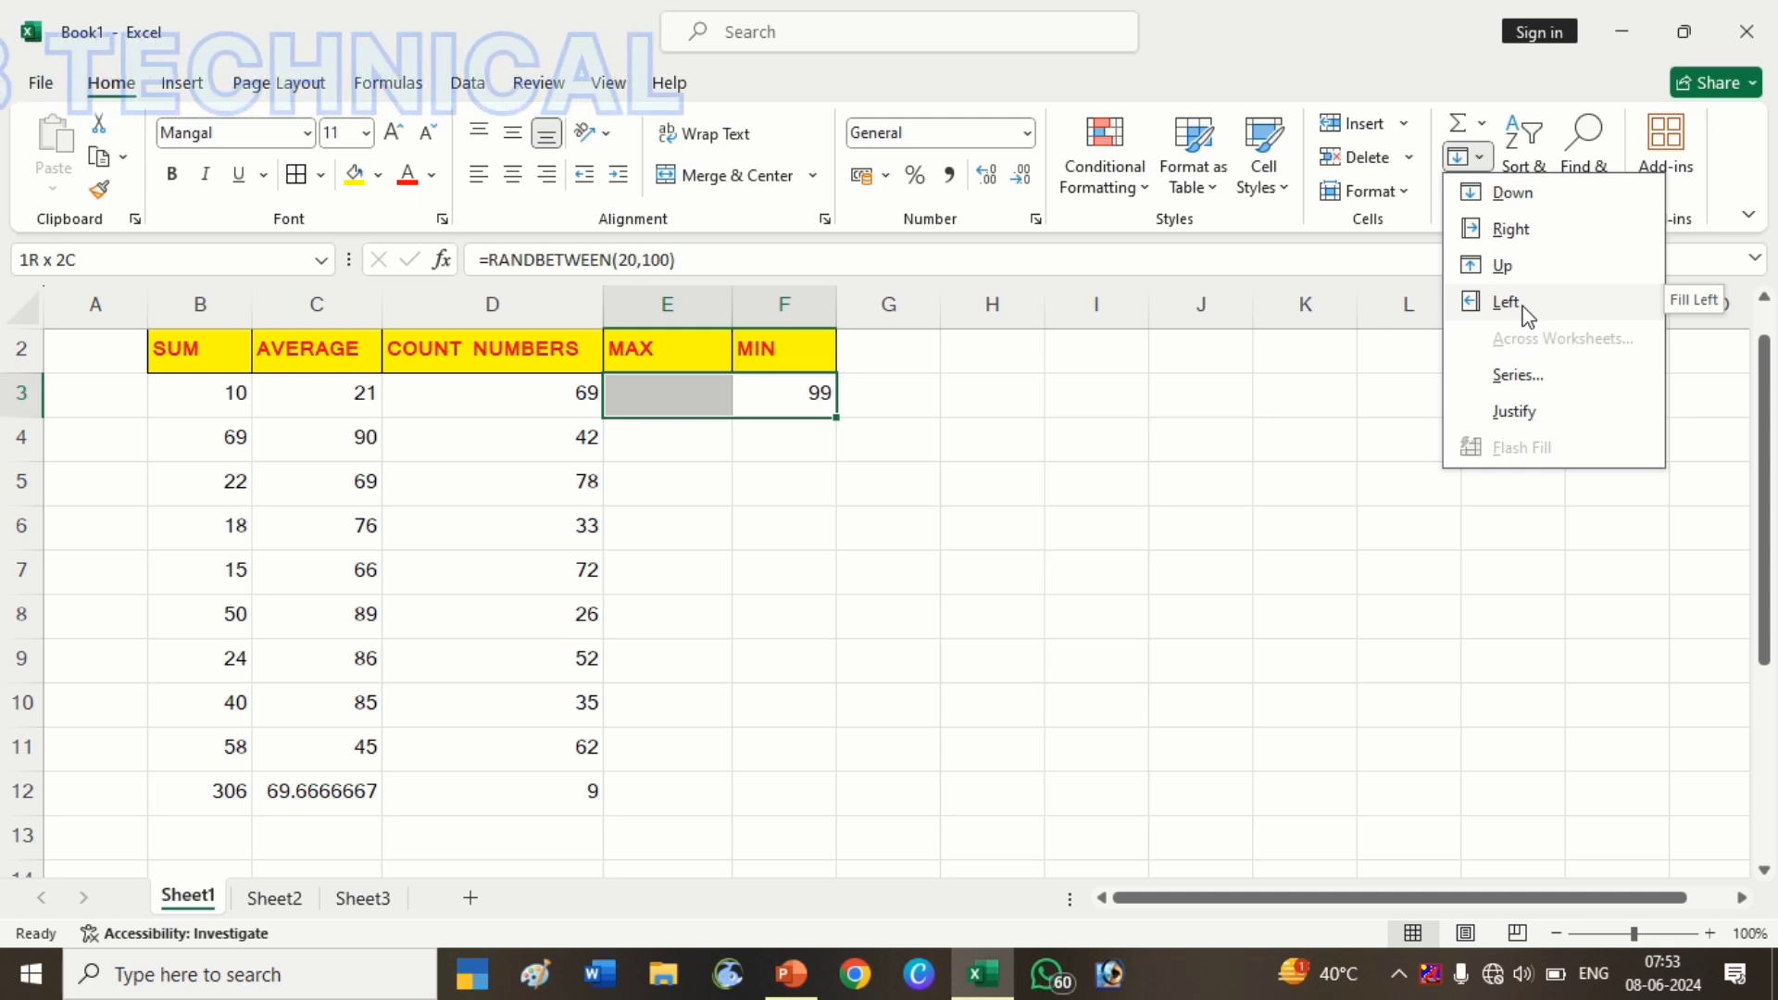
left_click(1526, 313)
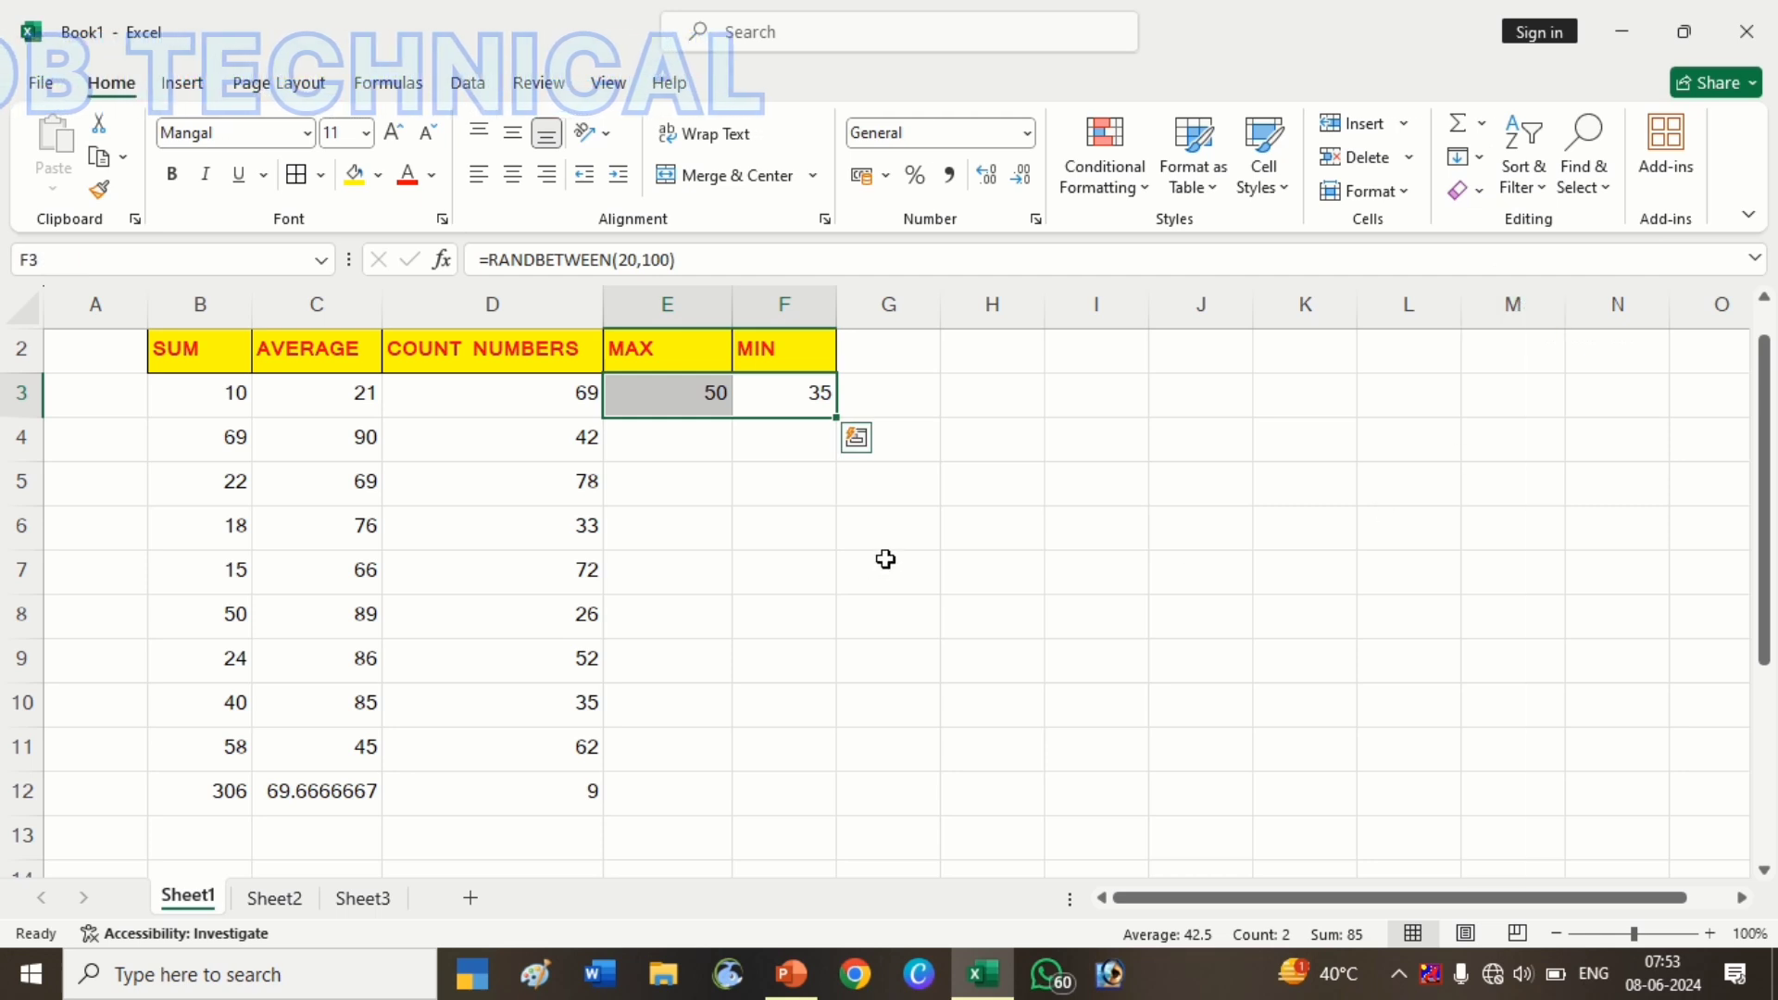
left_click(1477, 158)
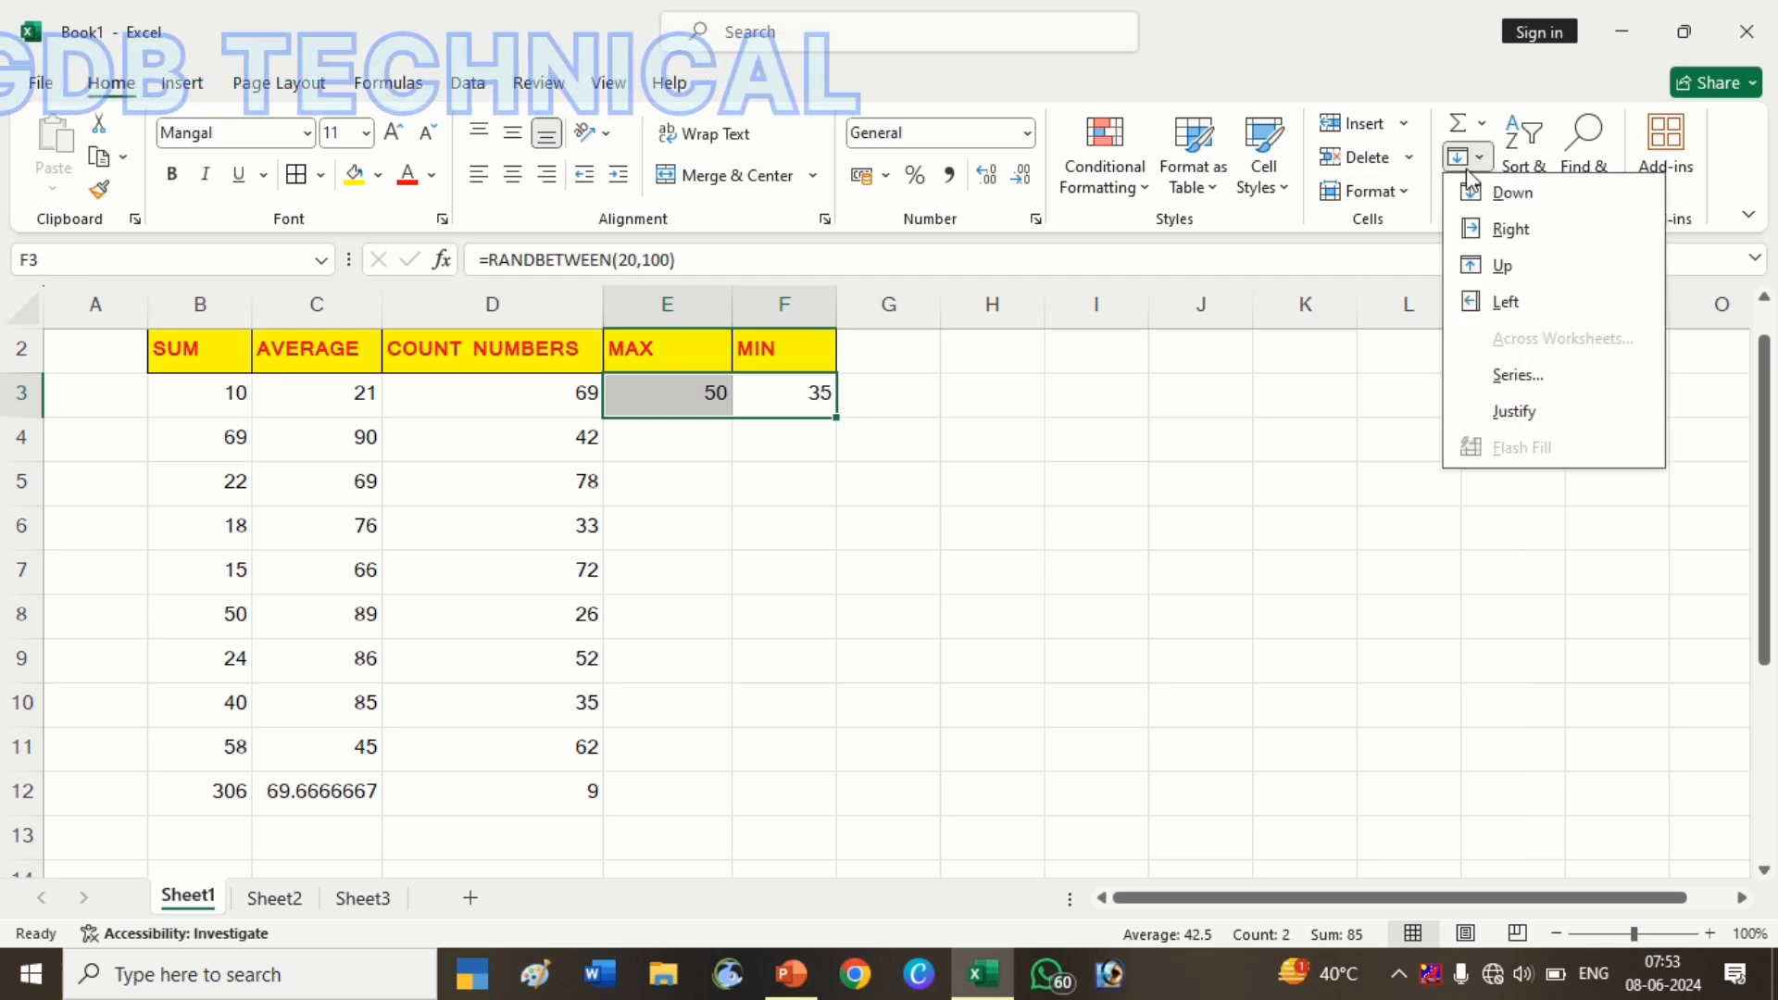
left_click(745, 444)
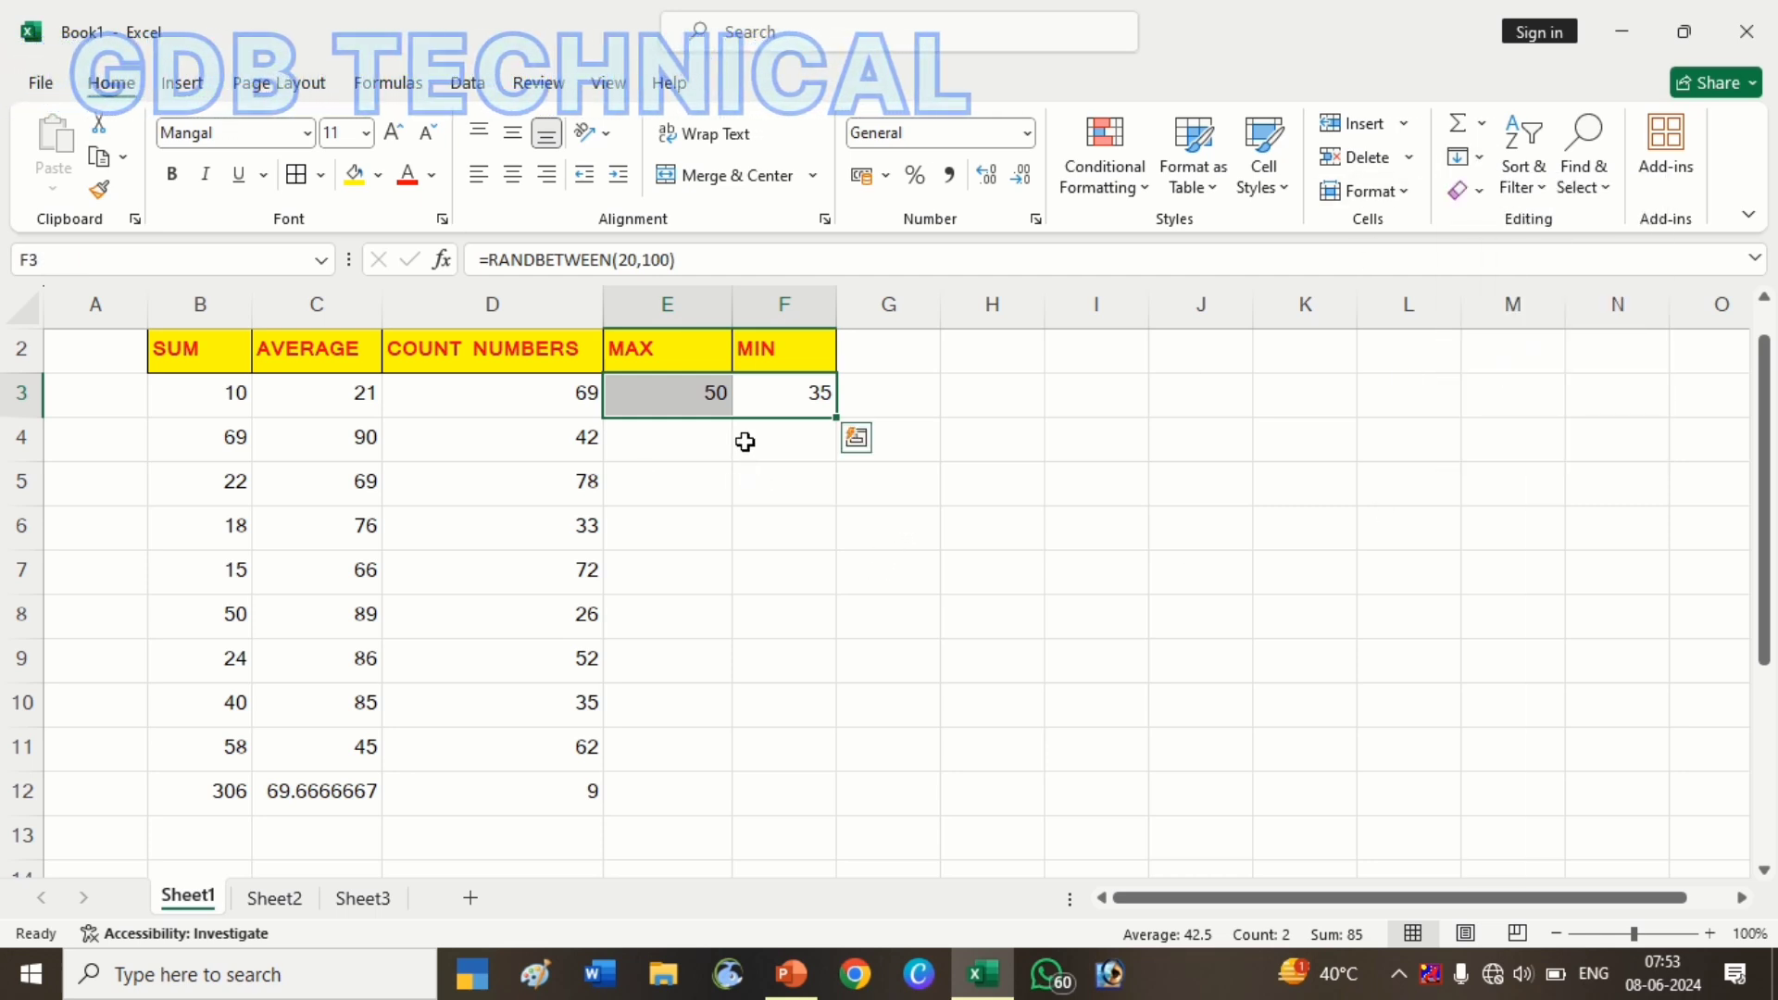
left_click(742, 435)
Drag E3's fill handle to copy the formula down through E11
left_click(715, 394)
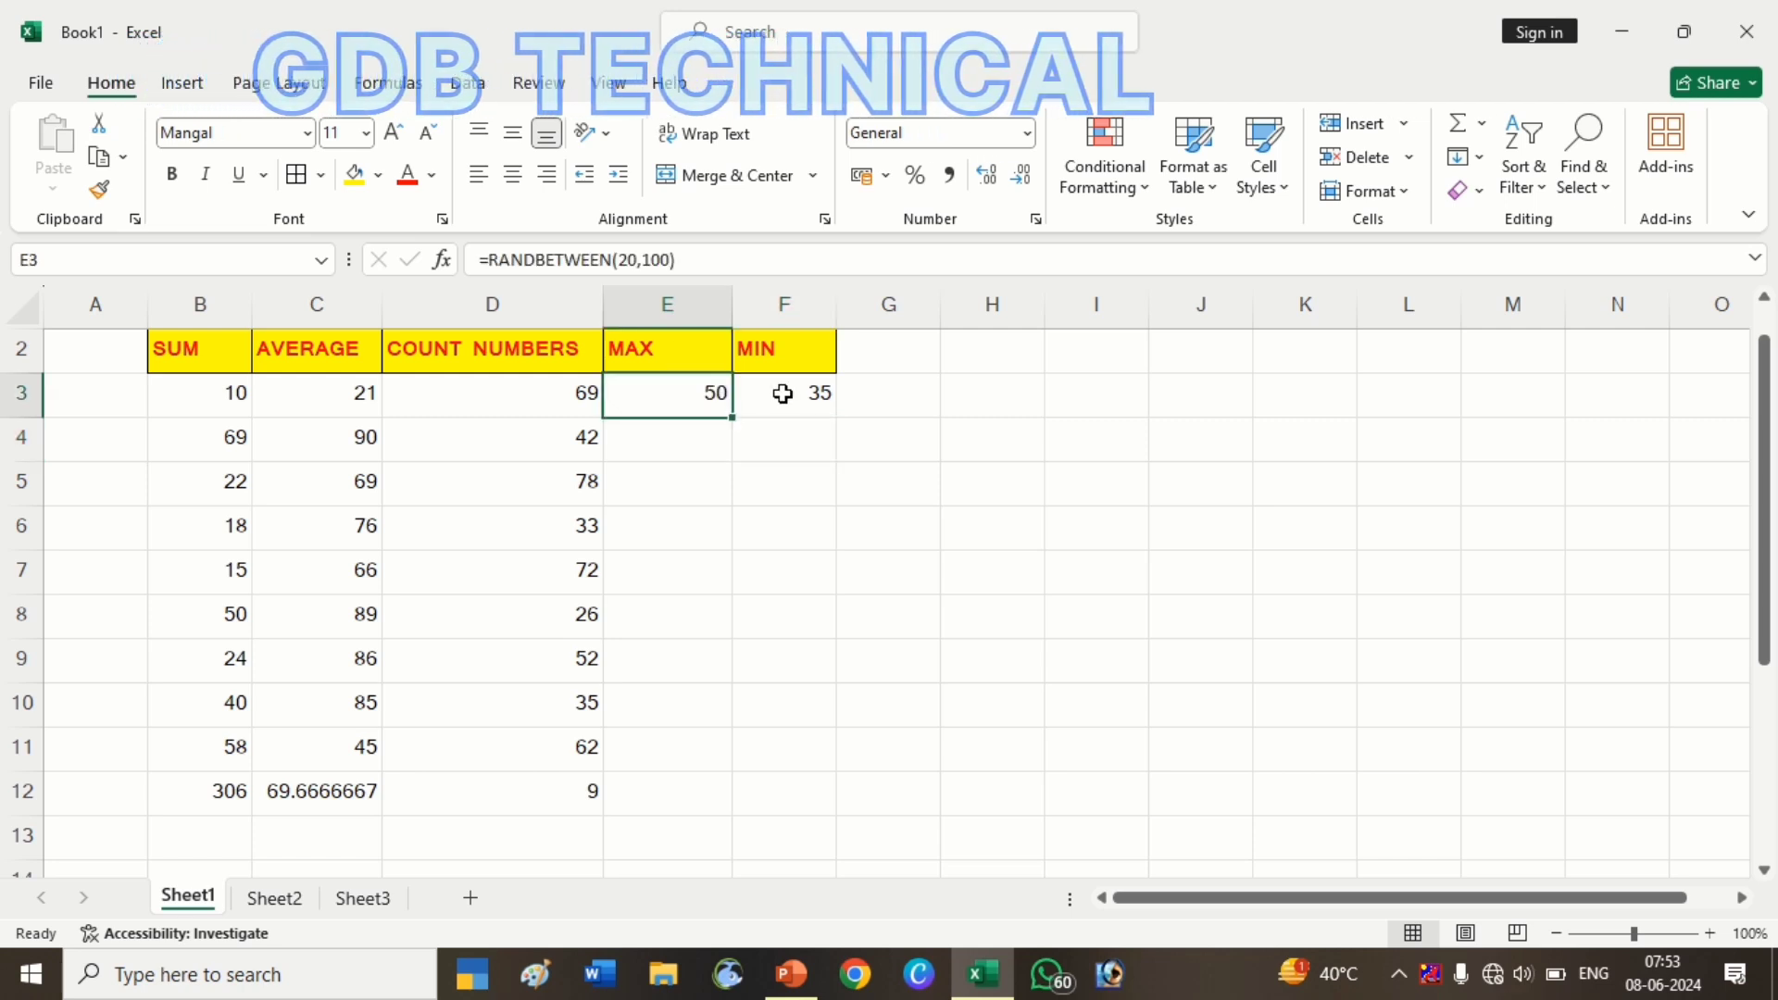
key("shift+Down")
key("shift+Down")
key("shift+Down")
key("shift+Down")
key("shift+Down")
key("shift+Down")
key("shift+Down")
key("shift+Down")
key("shift+Down")
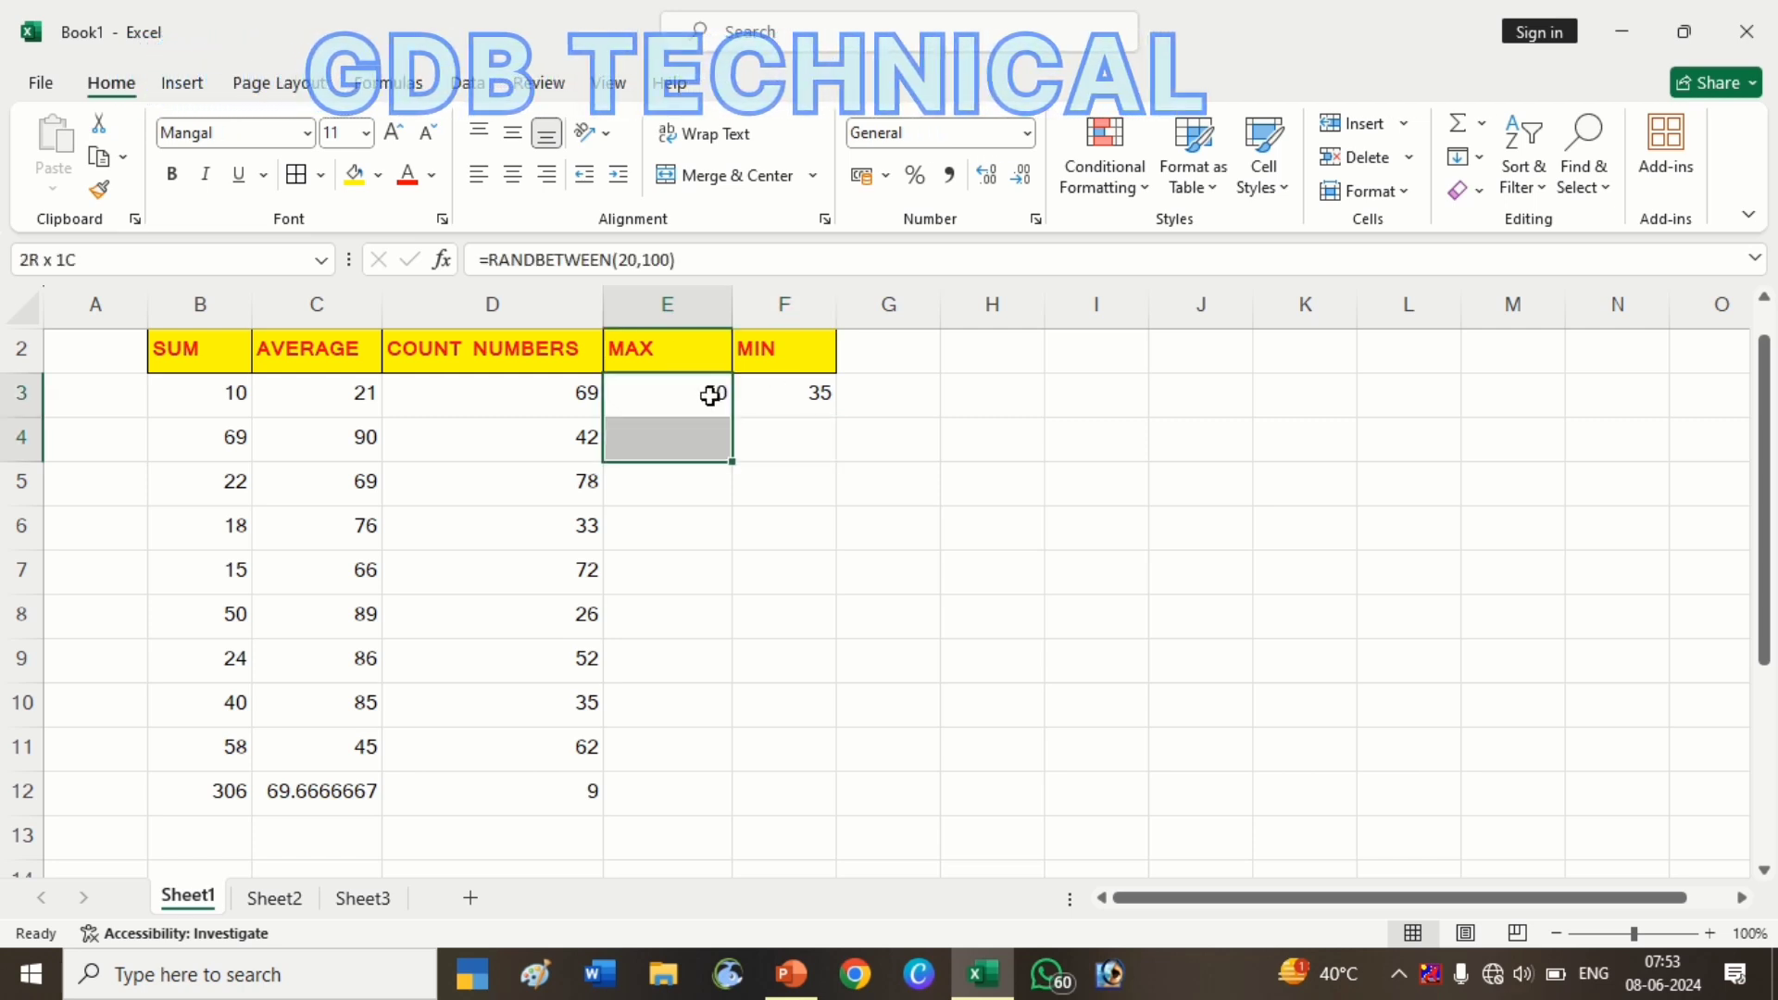
left_click(710, 397)
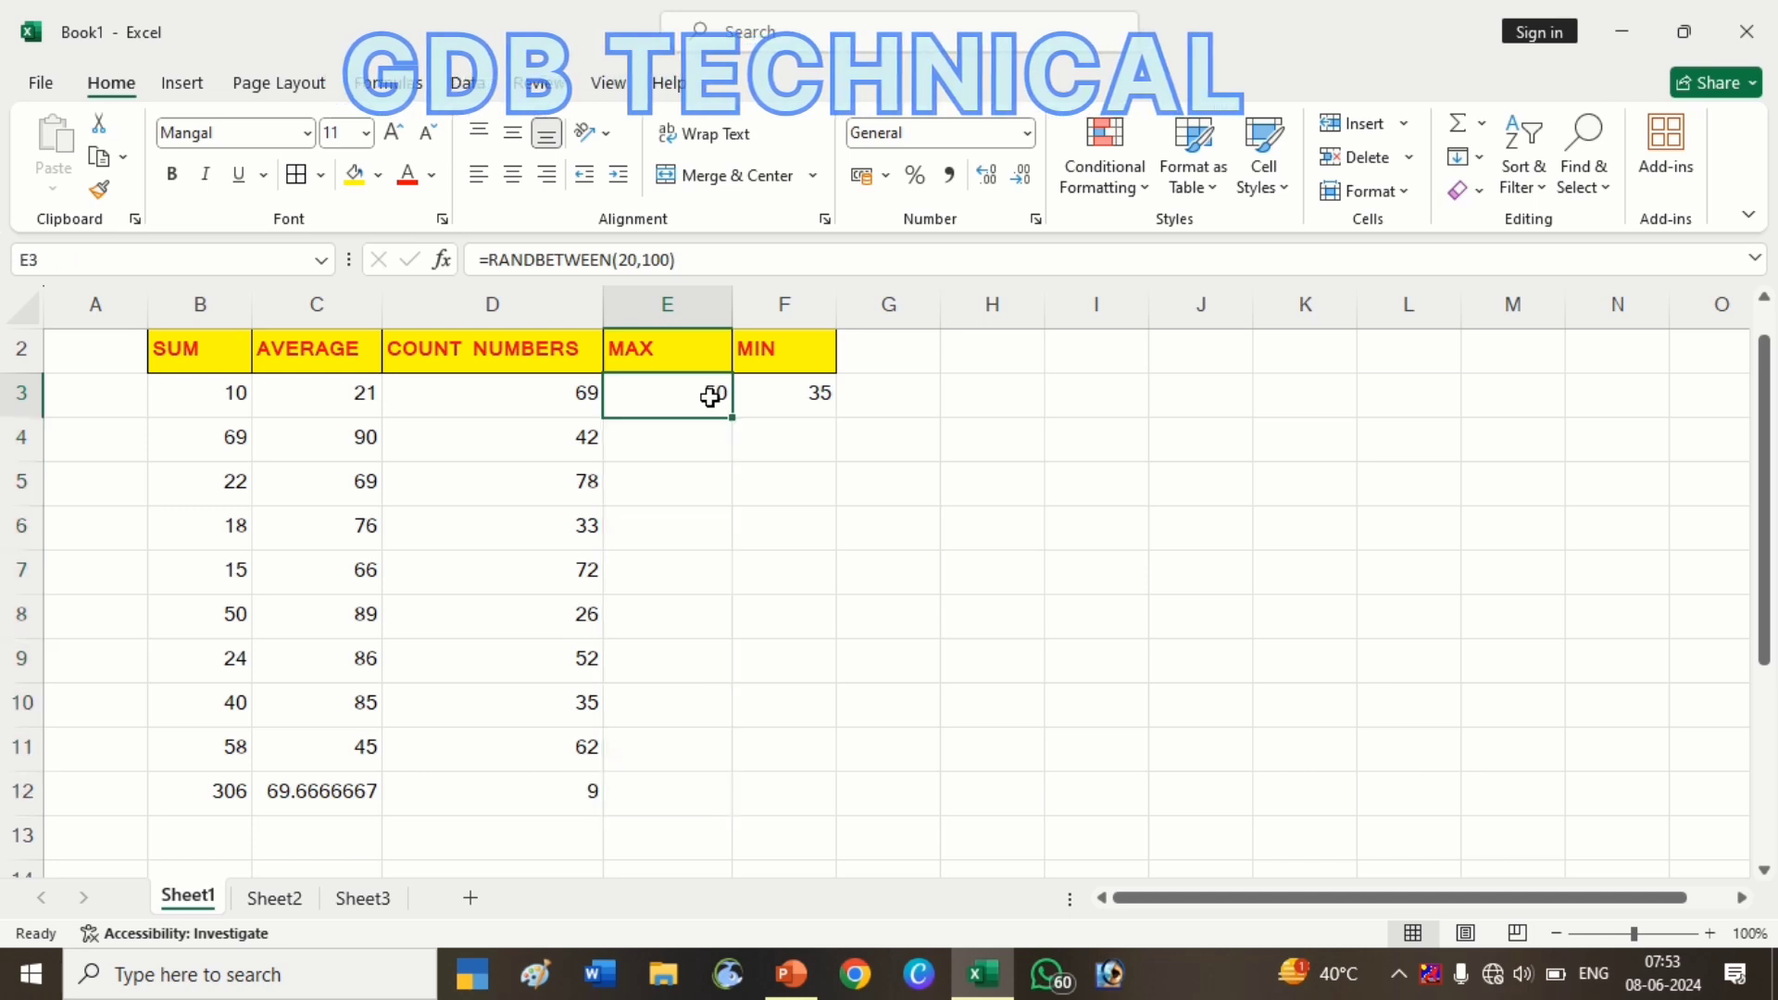
left_click_drag(731, 419, 709, 764)
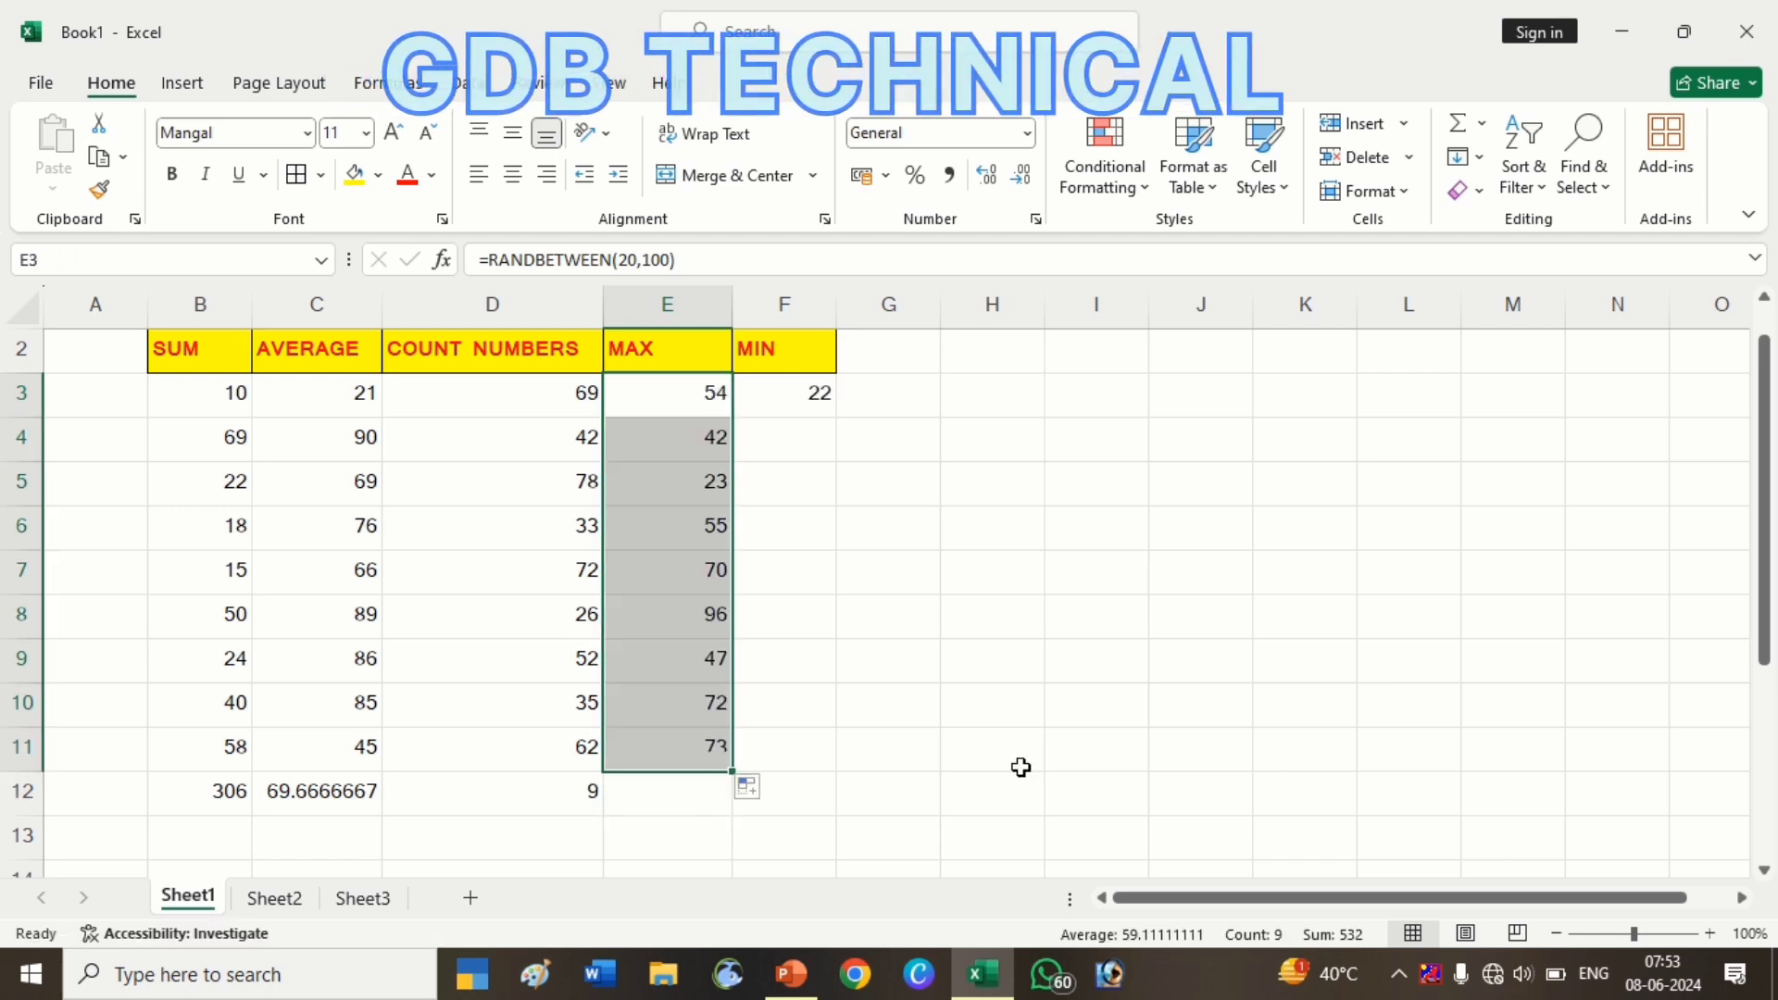
left_click(688, 747)
Copy E11's RANDBETWEEN formula into F11, then fill it up through F4:F11
left_click_drag(728, 771, 832, 659)
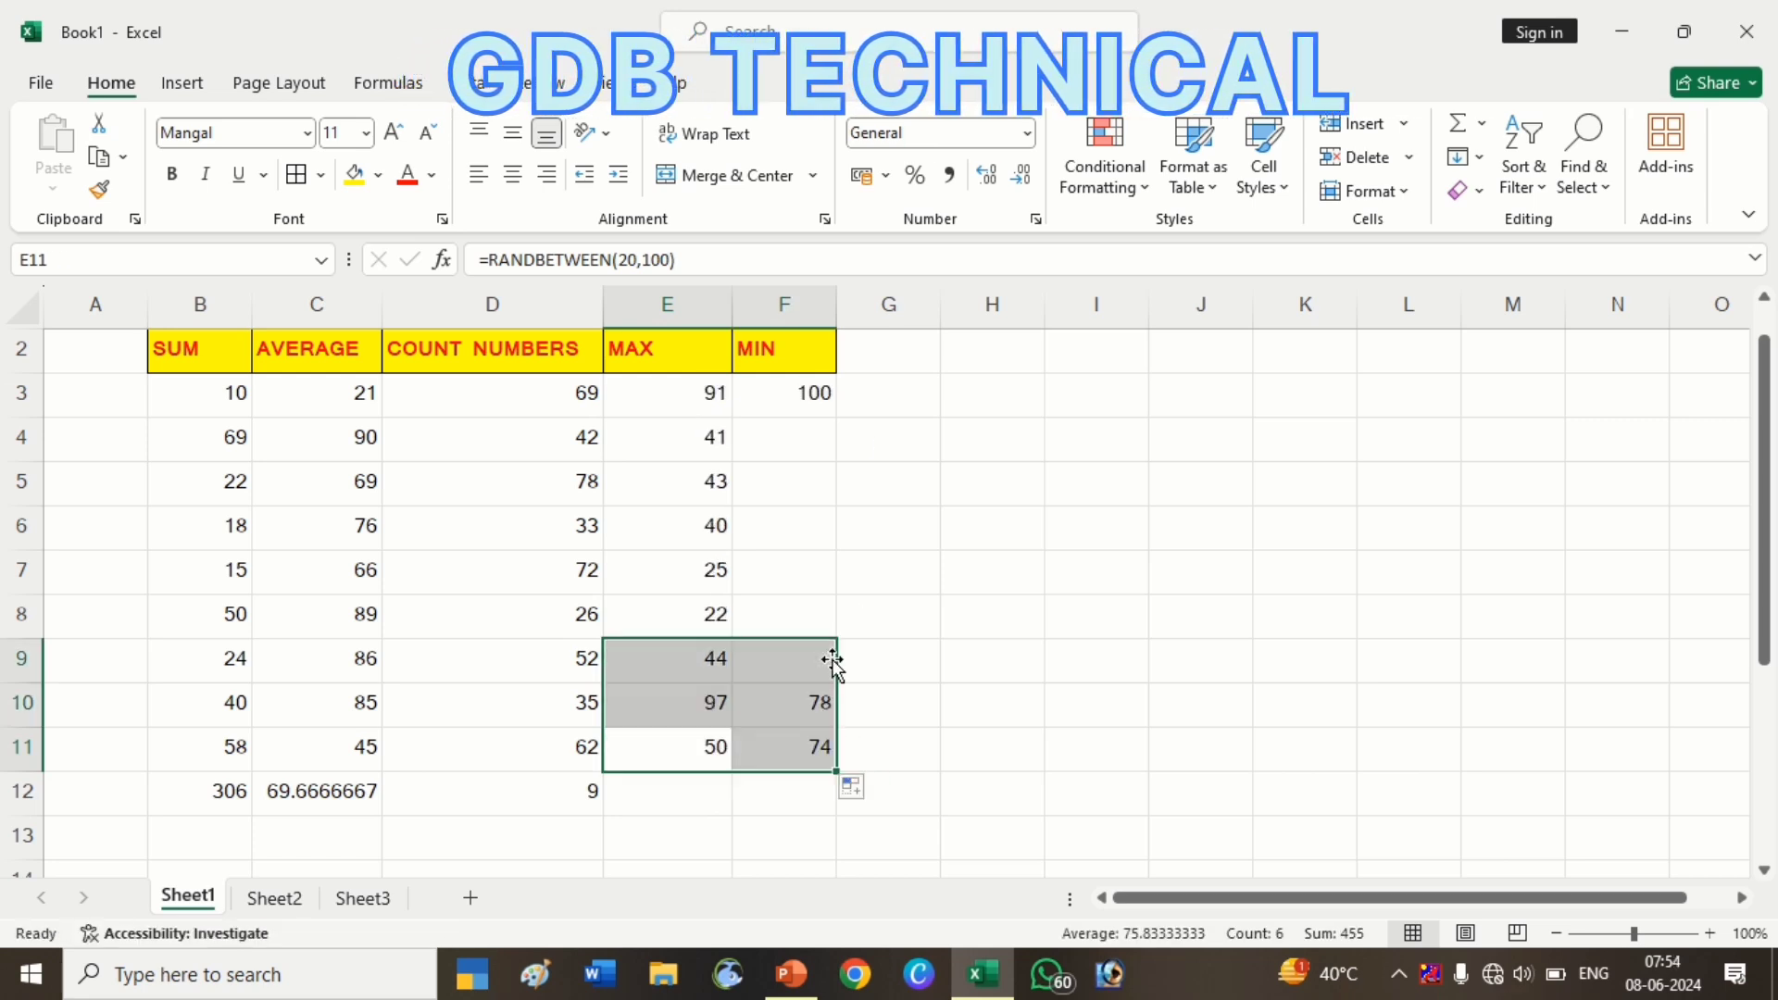
left_click(804, 749)
left_click_drag(796, 745, 786, 443)
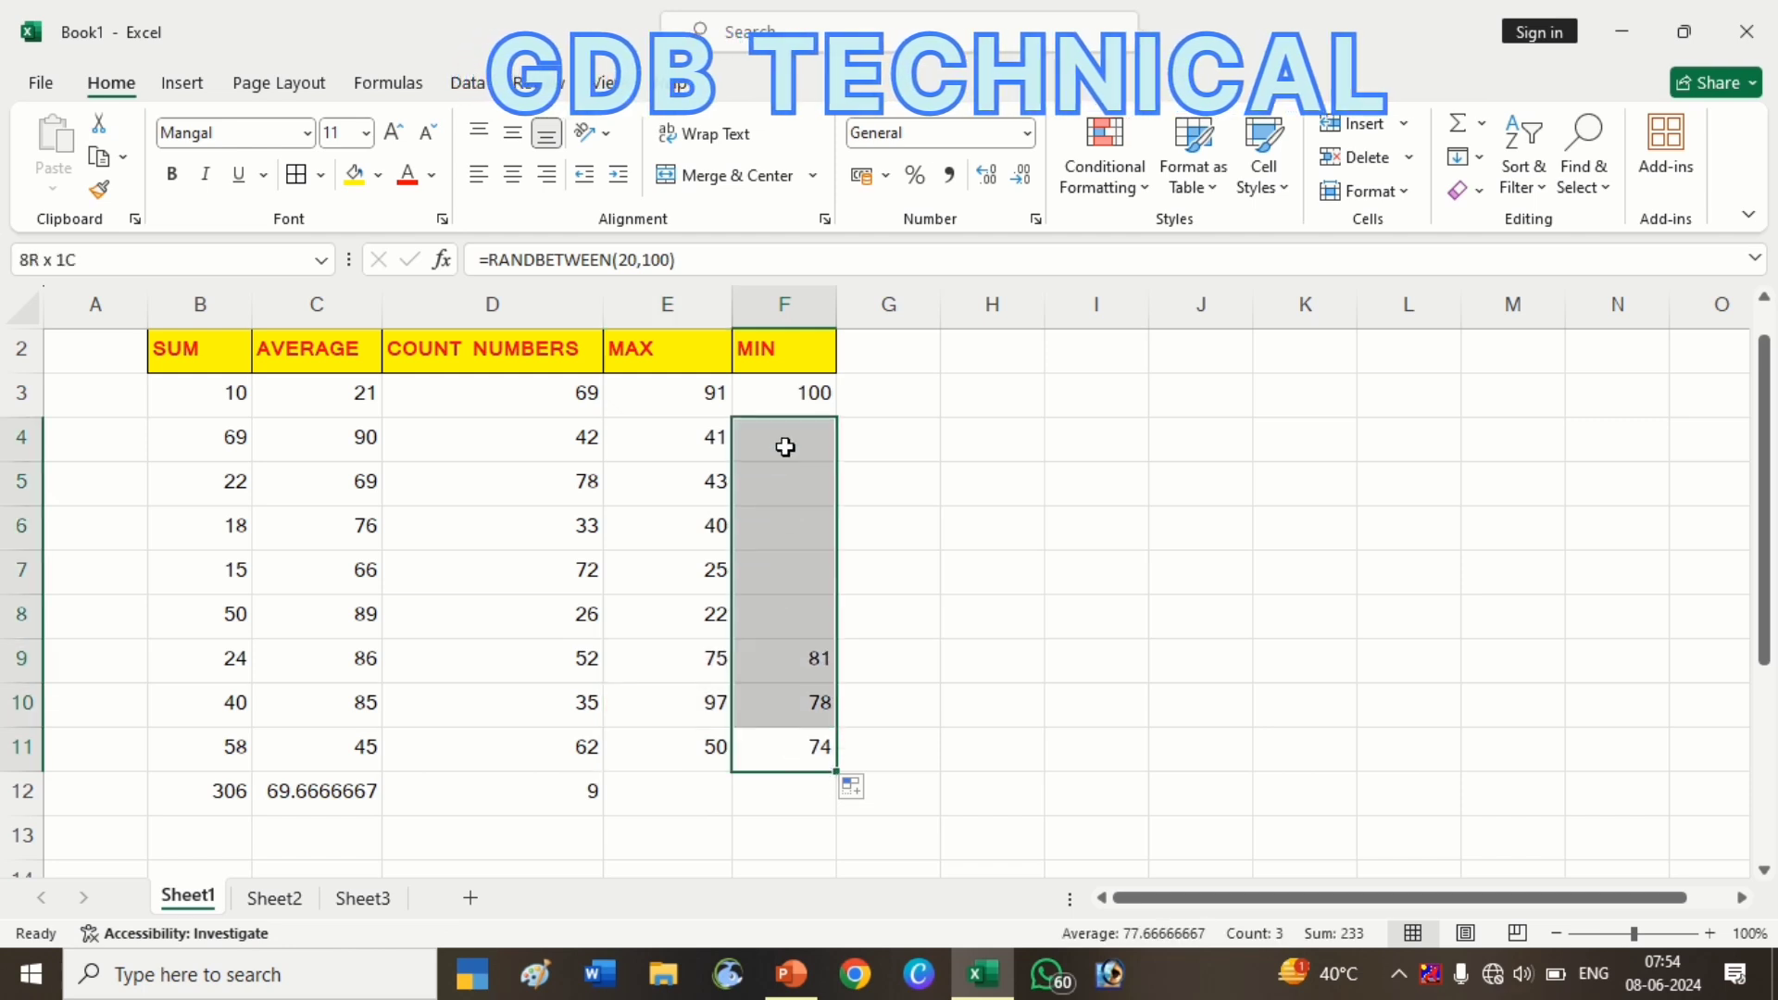
left_click(1464, 156)
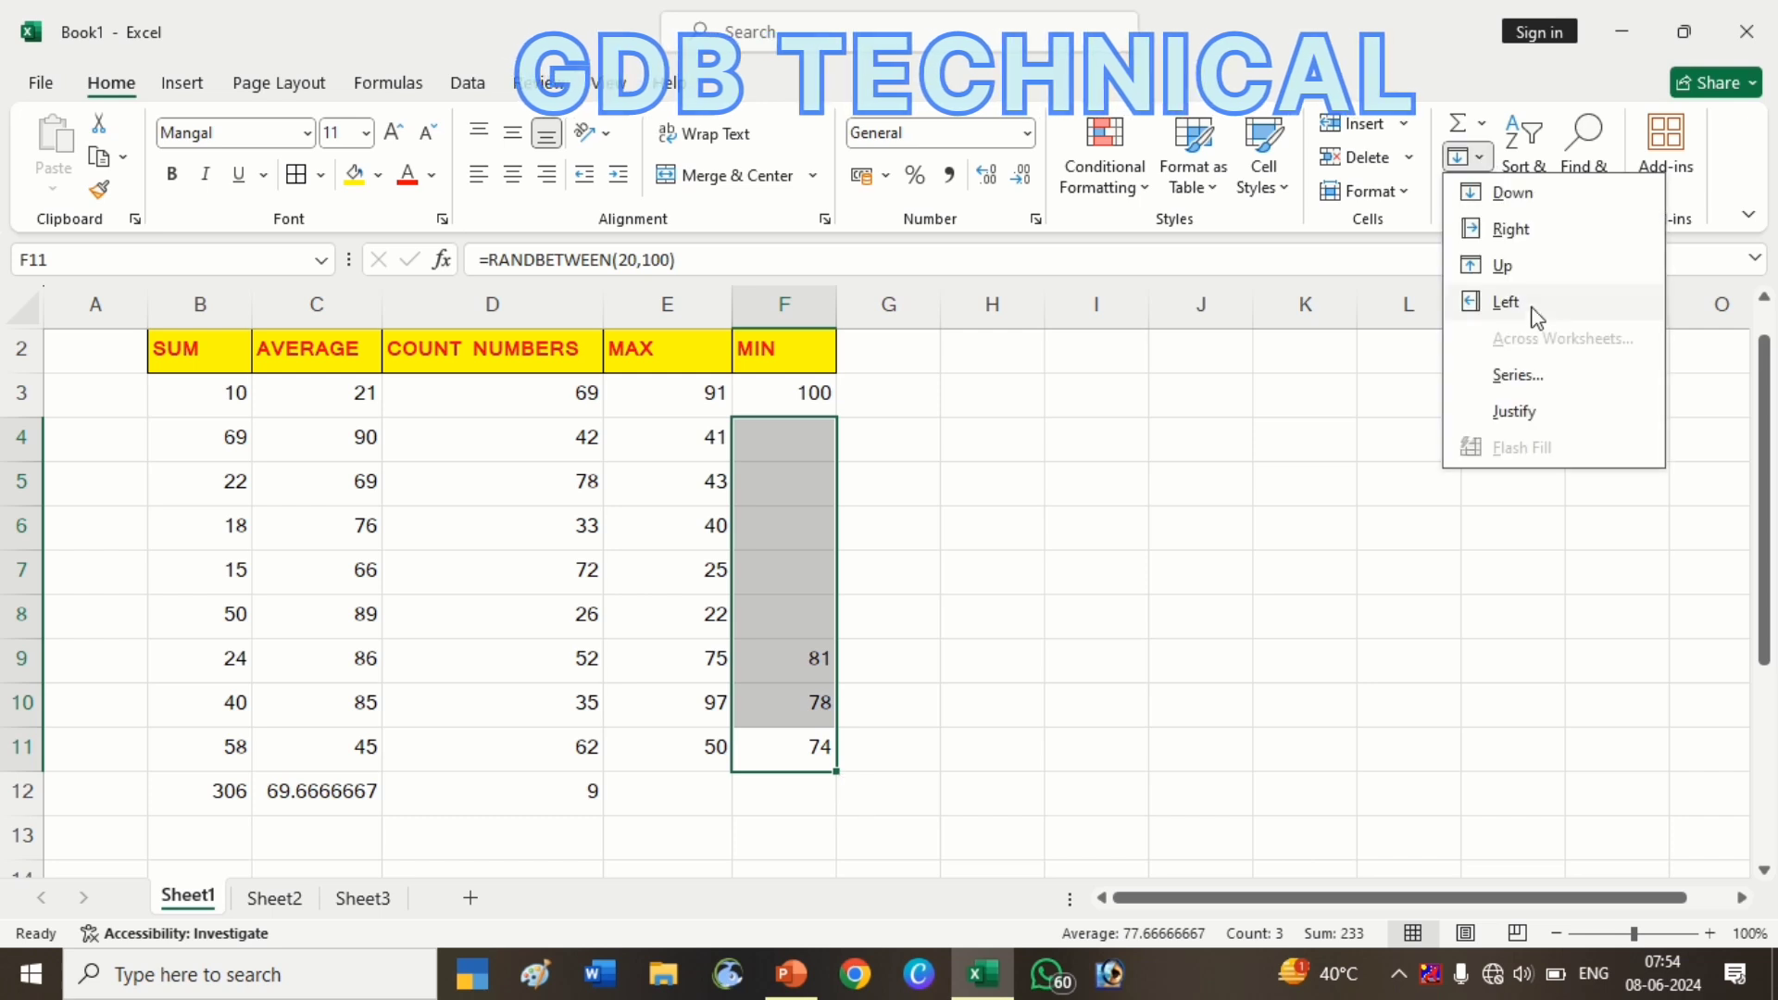
left_click(1504, 266)
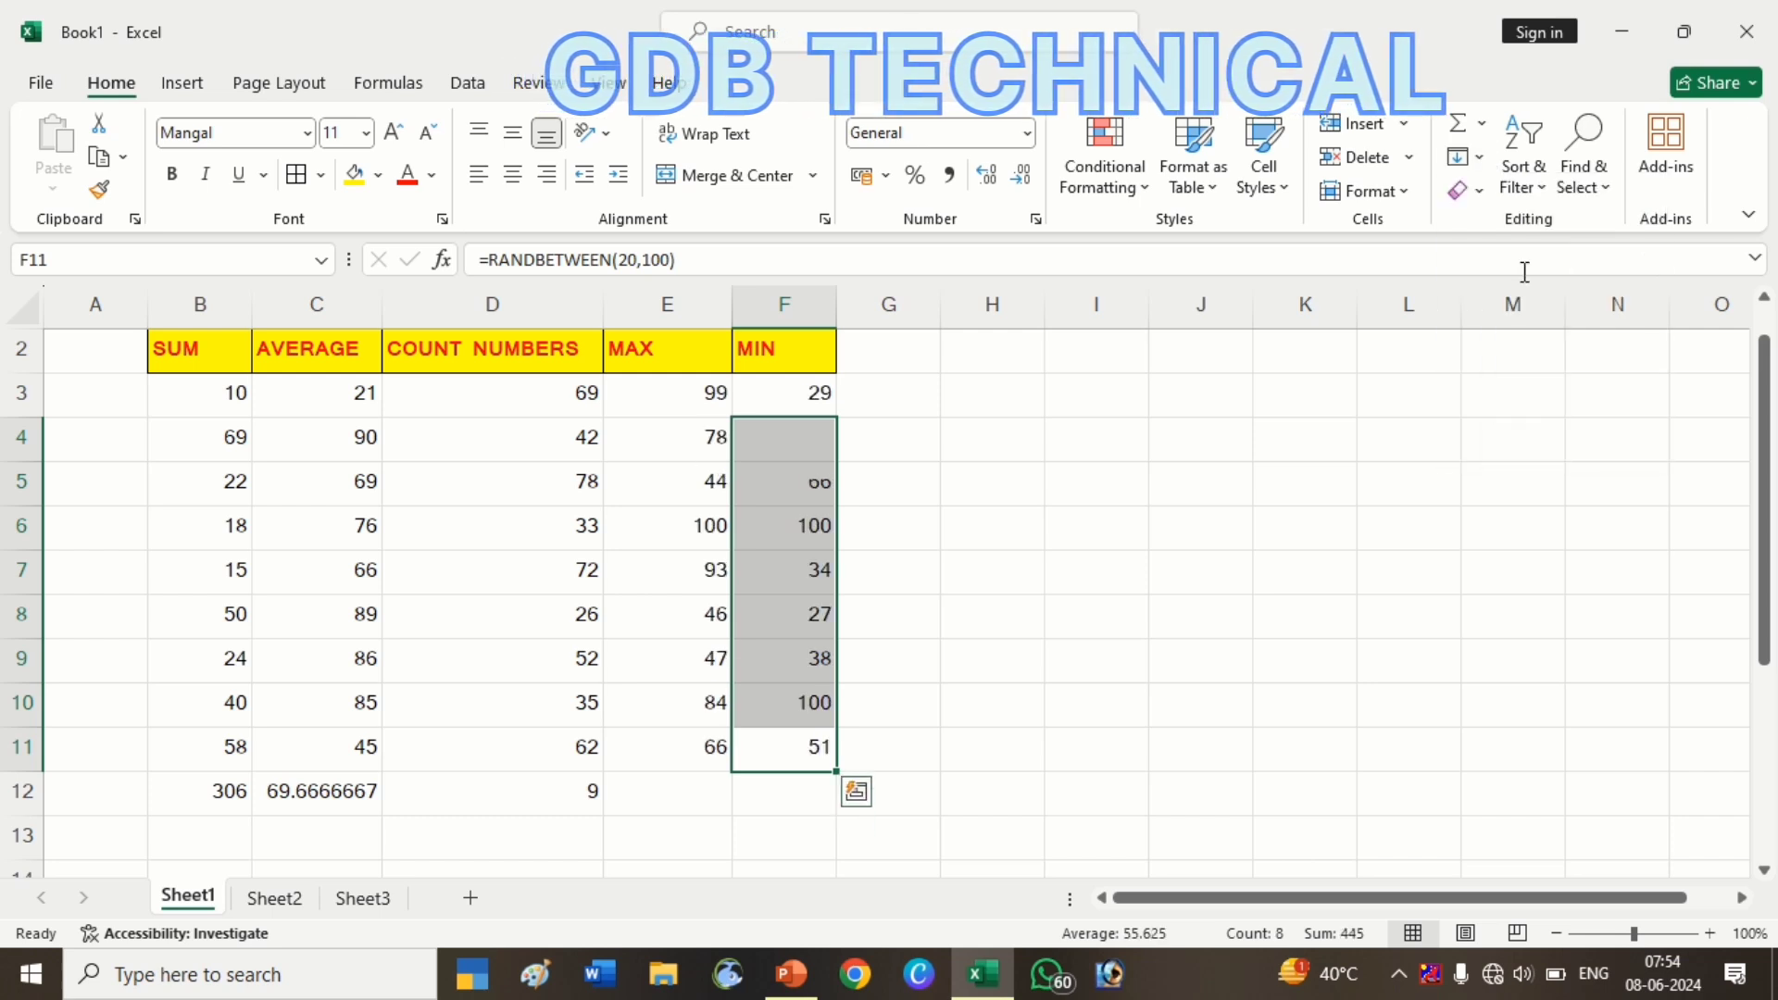
left_click(1201, 525)
Paste the E3:F11 block back onto itself as plain values
left_click(668, 398)
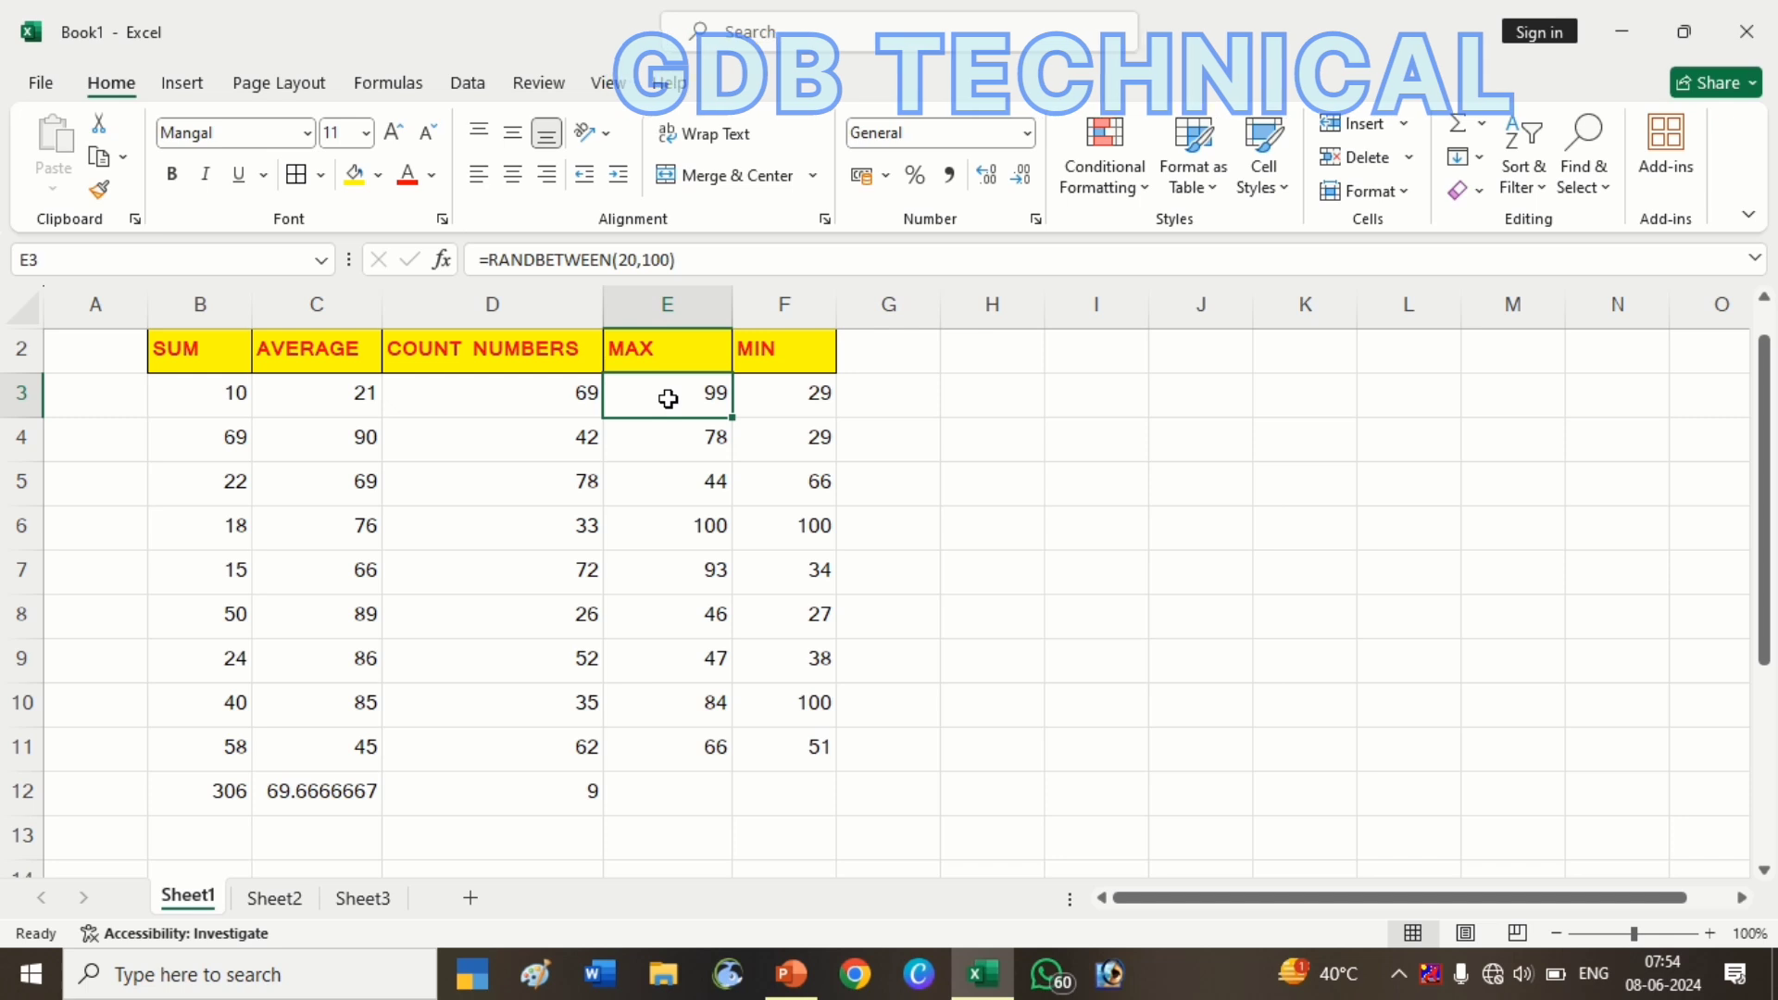
key("shift+Right")
key("shift+Down")
key("ctrl+shift+Down")
key("ctrl+c")
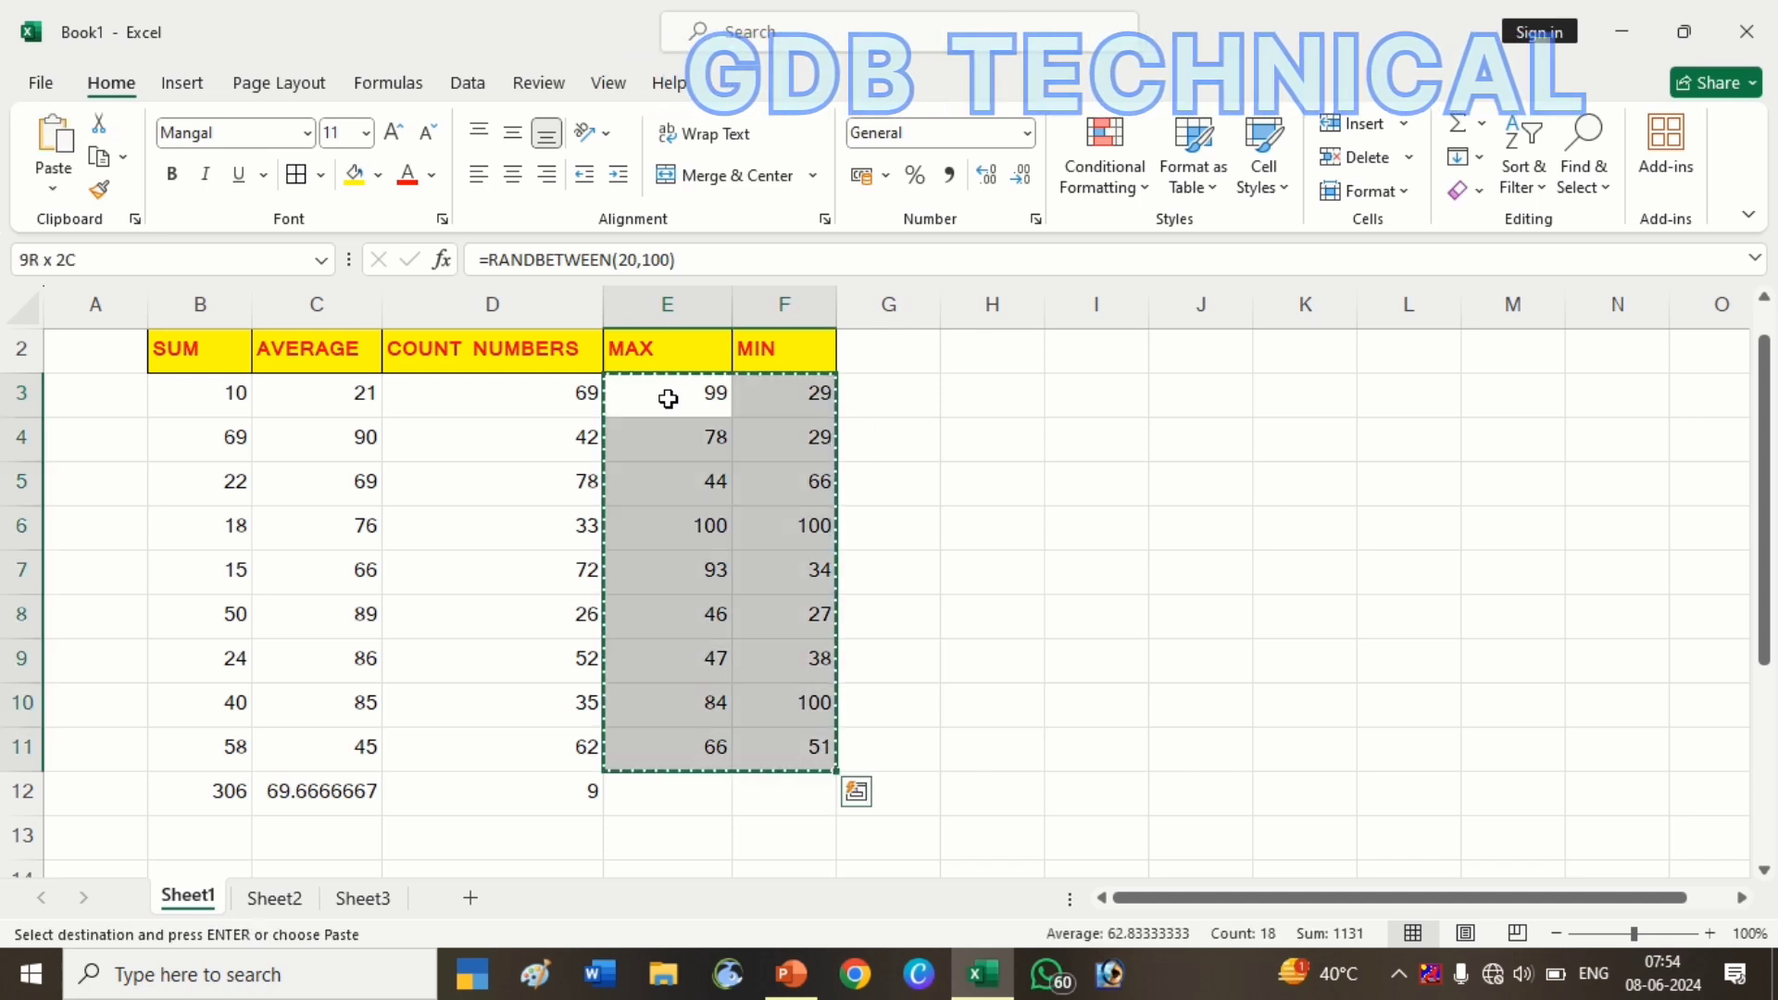
right_click(668, 398)
key("v")
key("Escape")
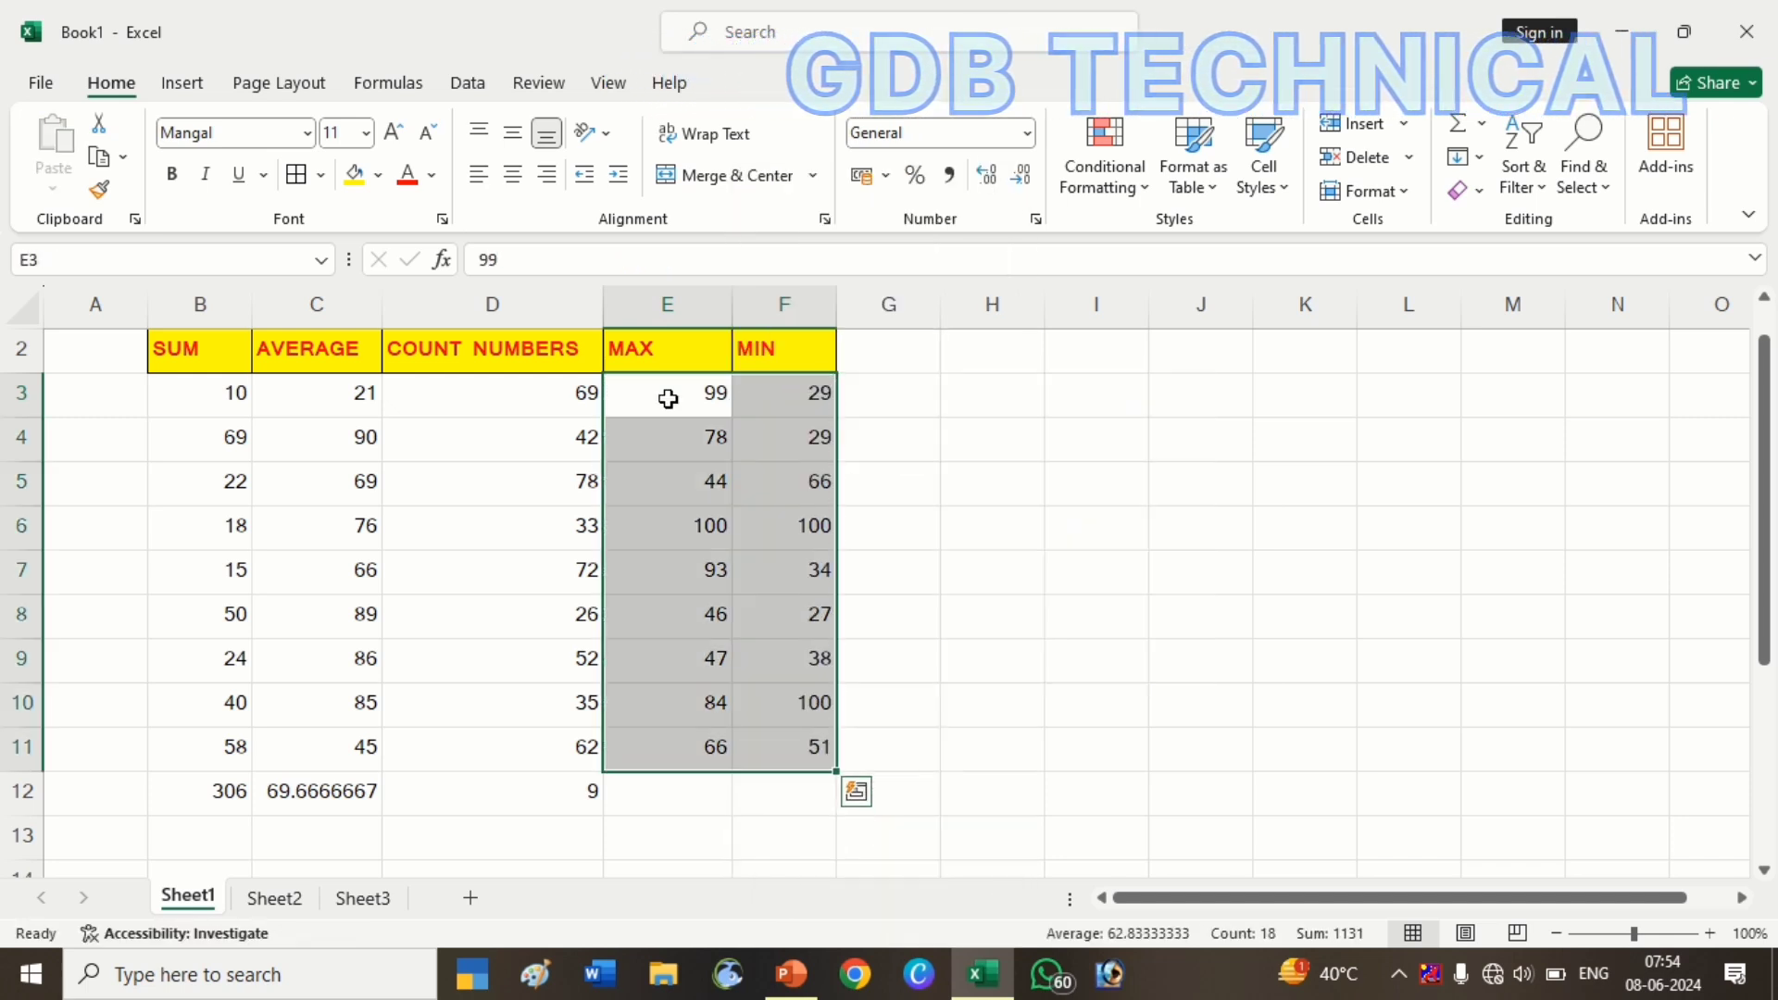
Insert an AutoSum Max formula in E12 below the MAX column
left_click(656, 794)
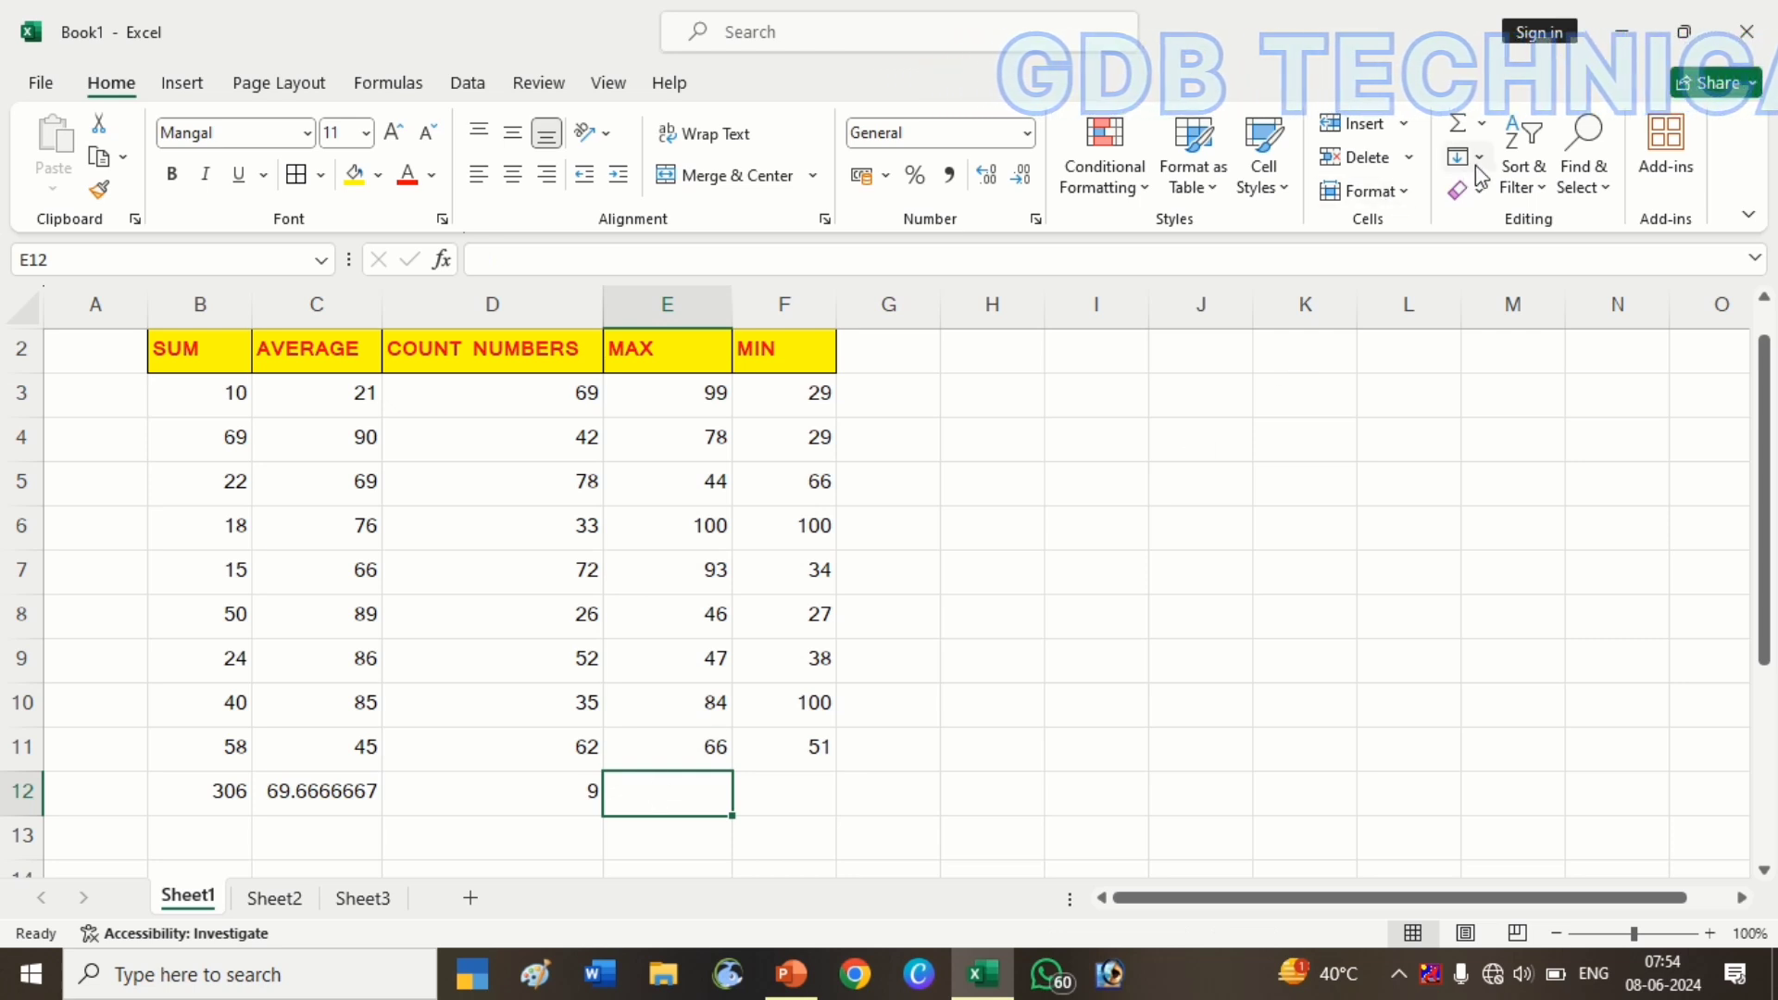
left_click(1480, 128)
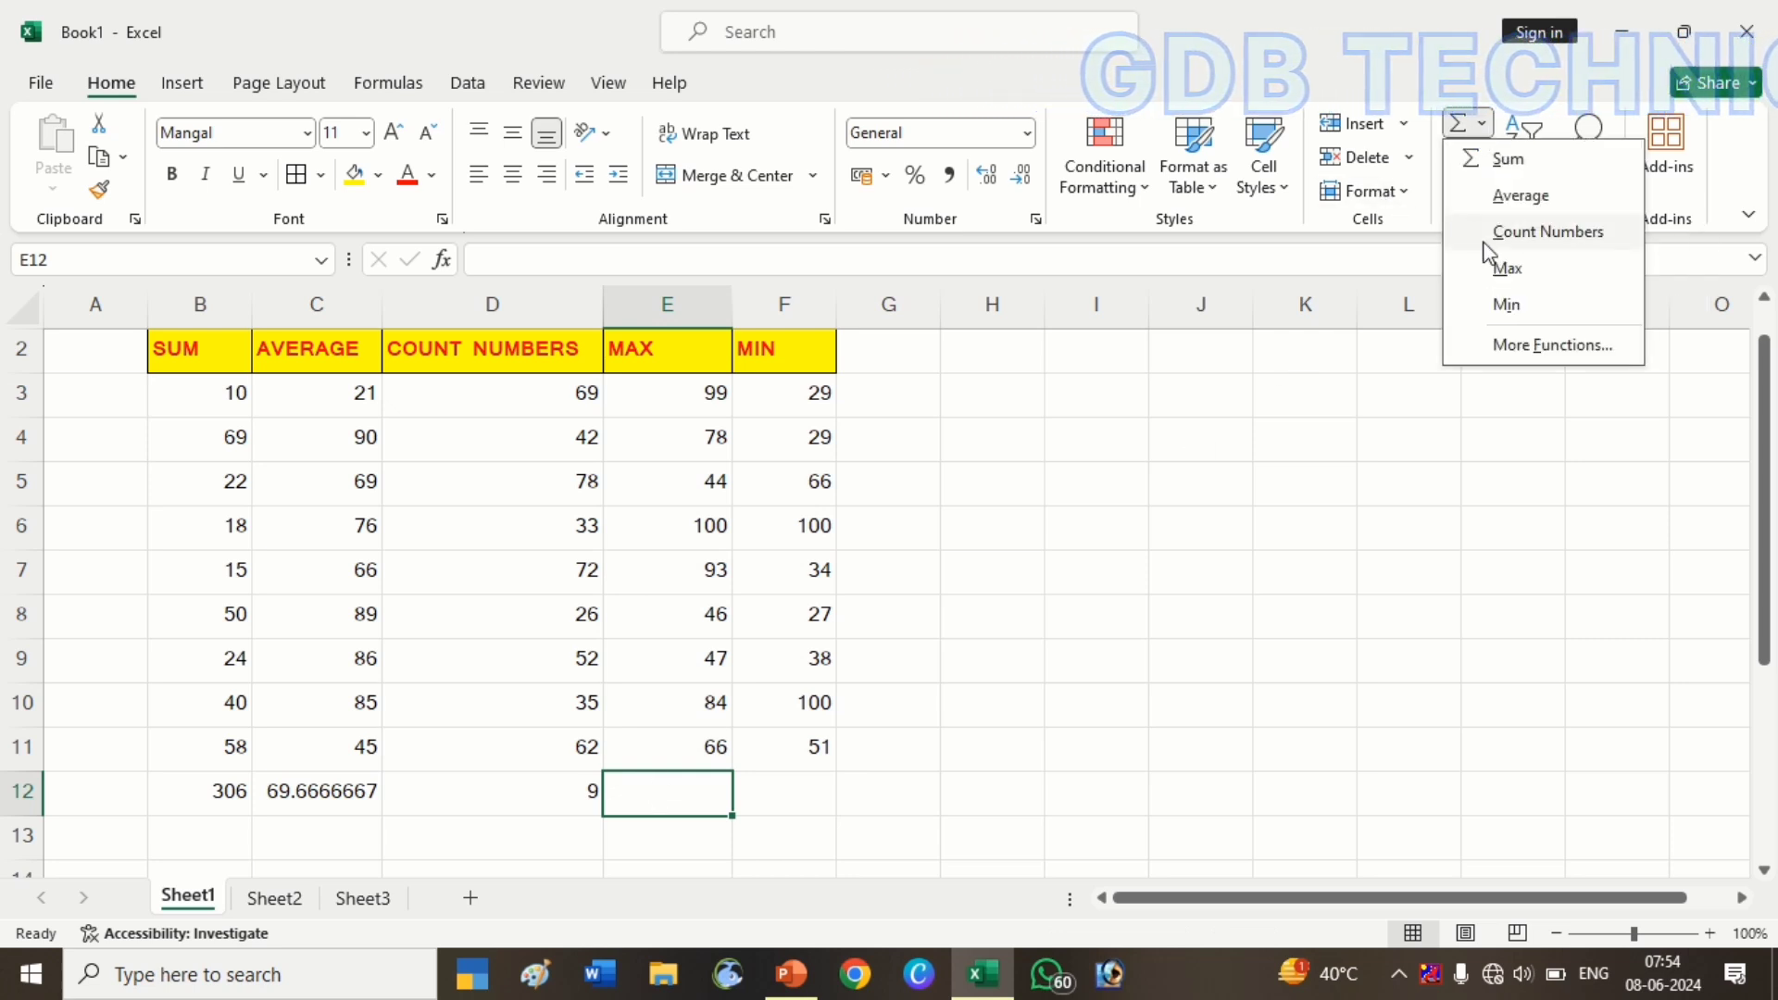
left_click(717, 801)
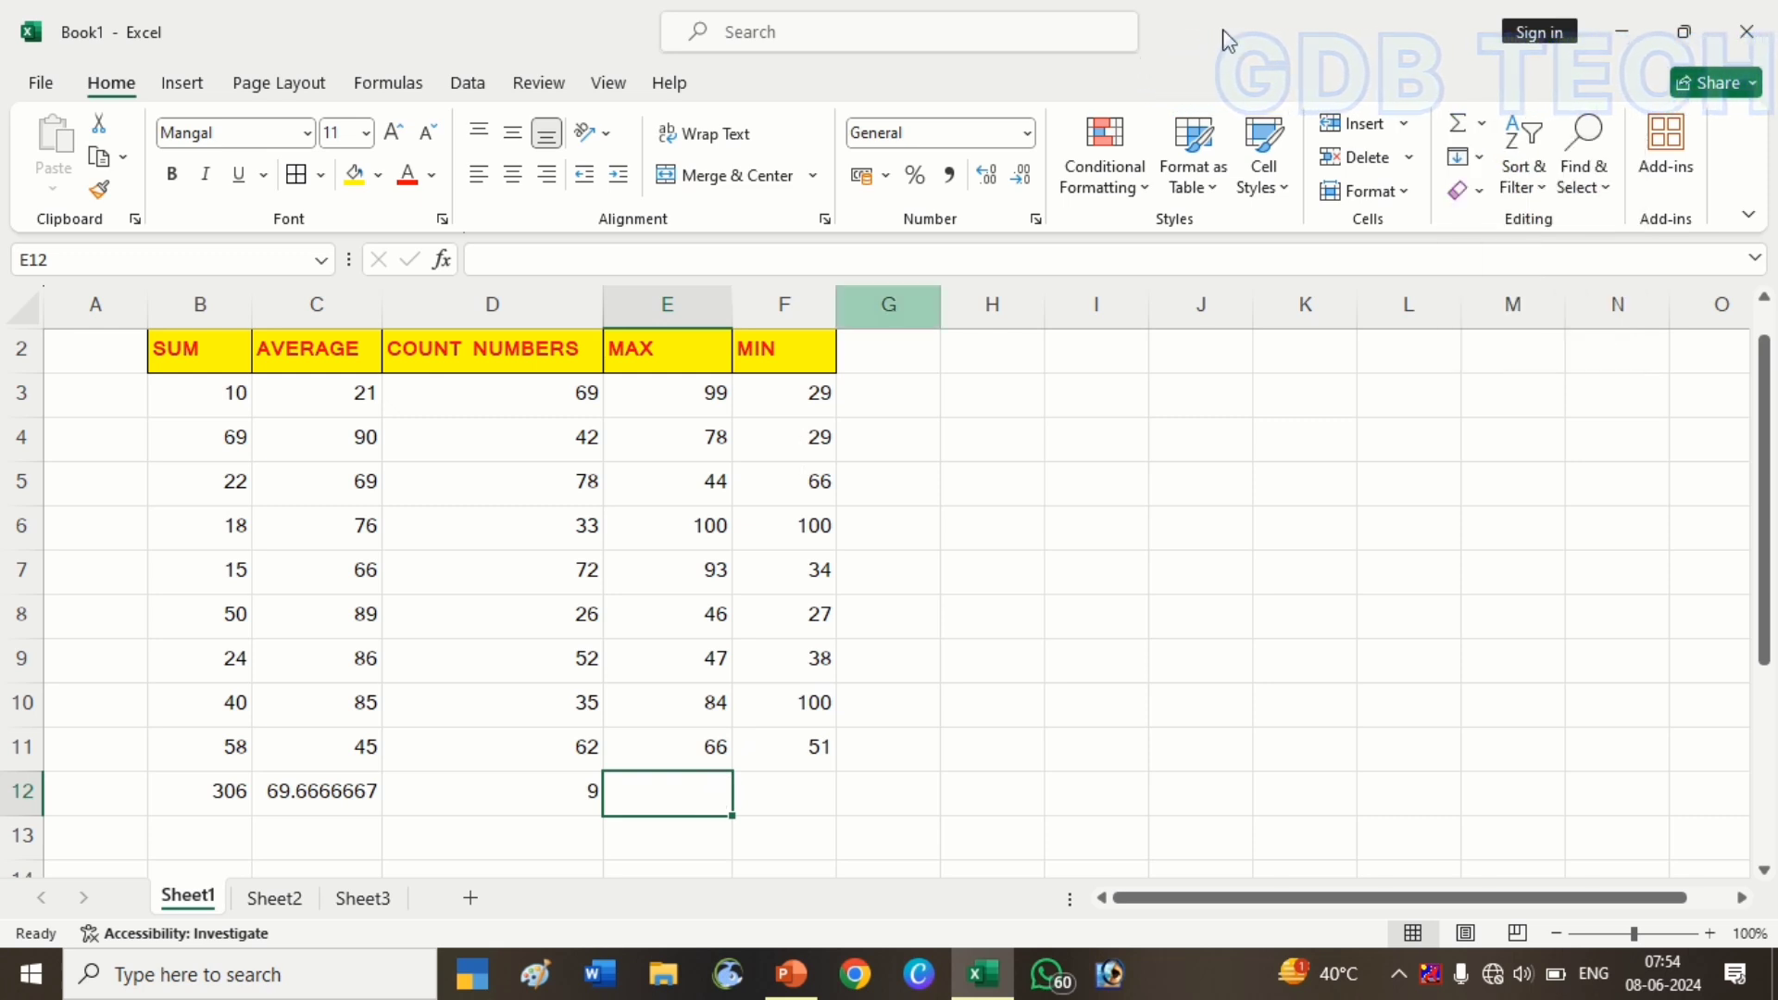
left_click(1482, 125)
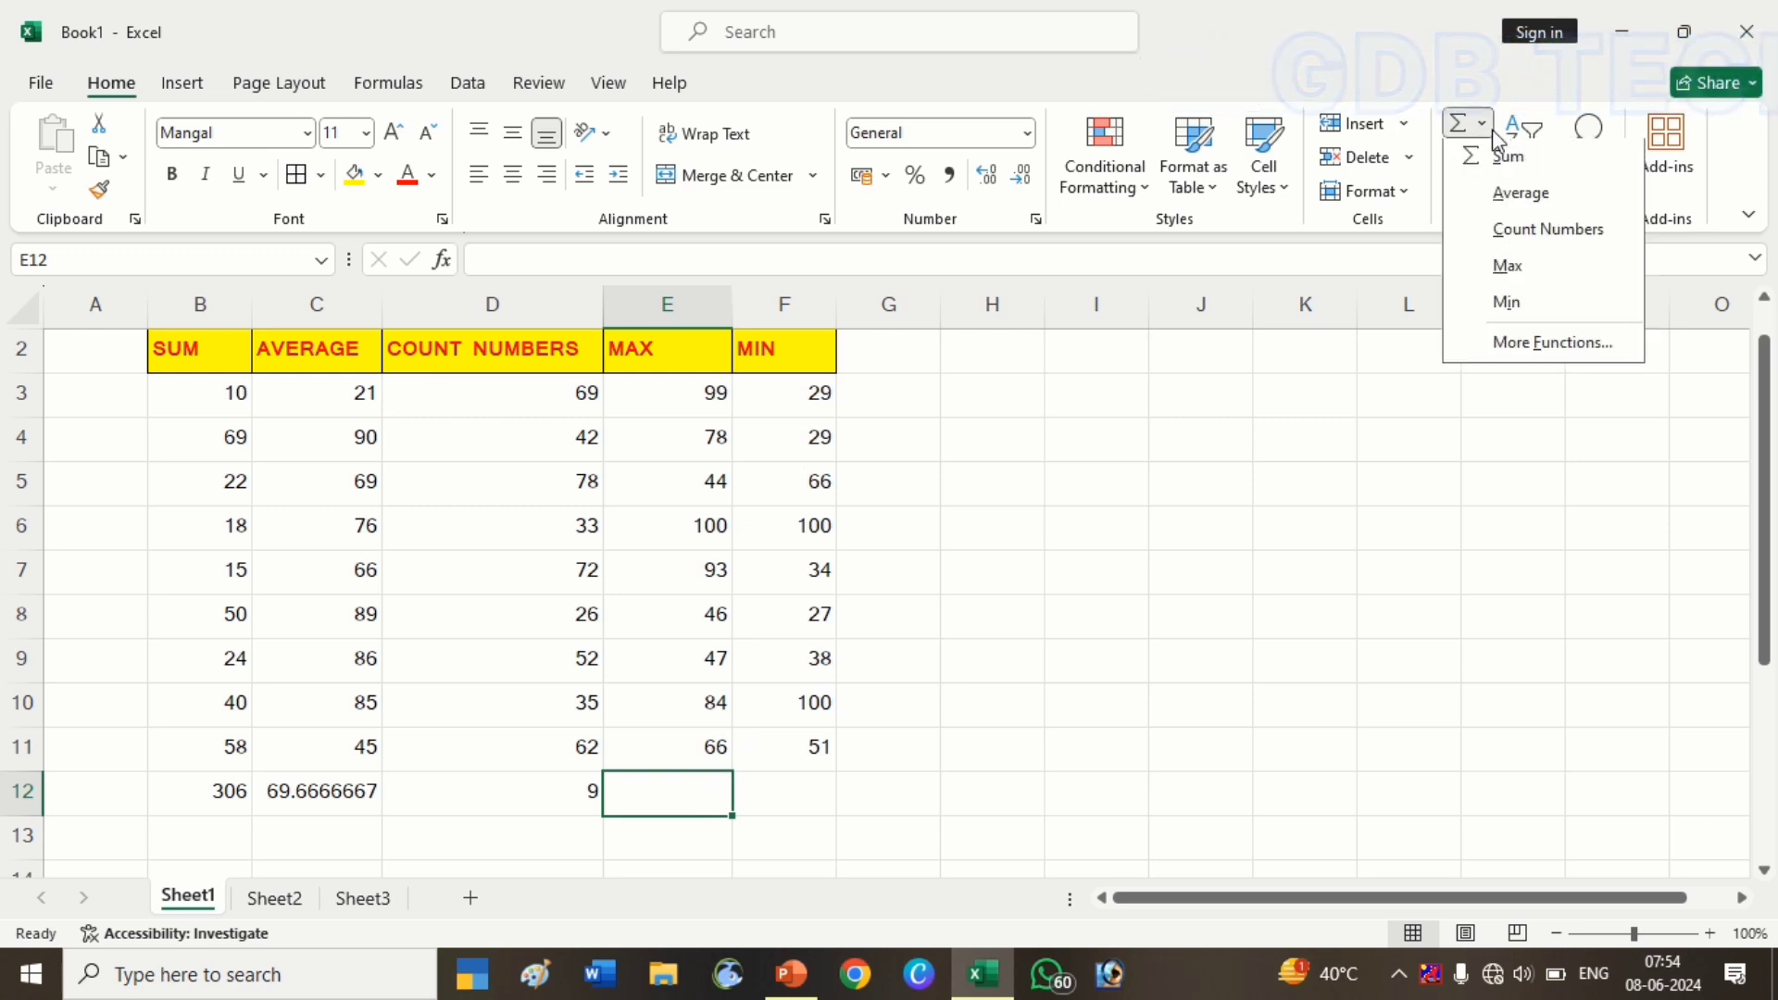
left_click(1528, 268)
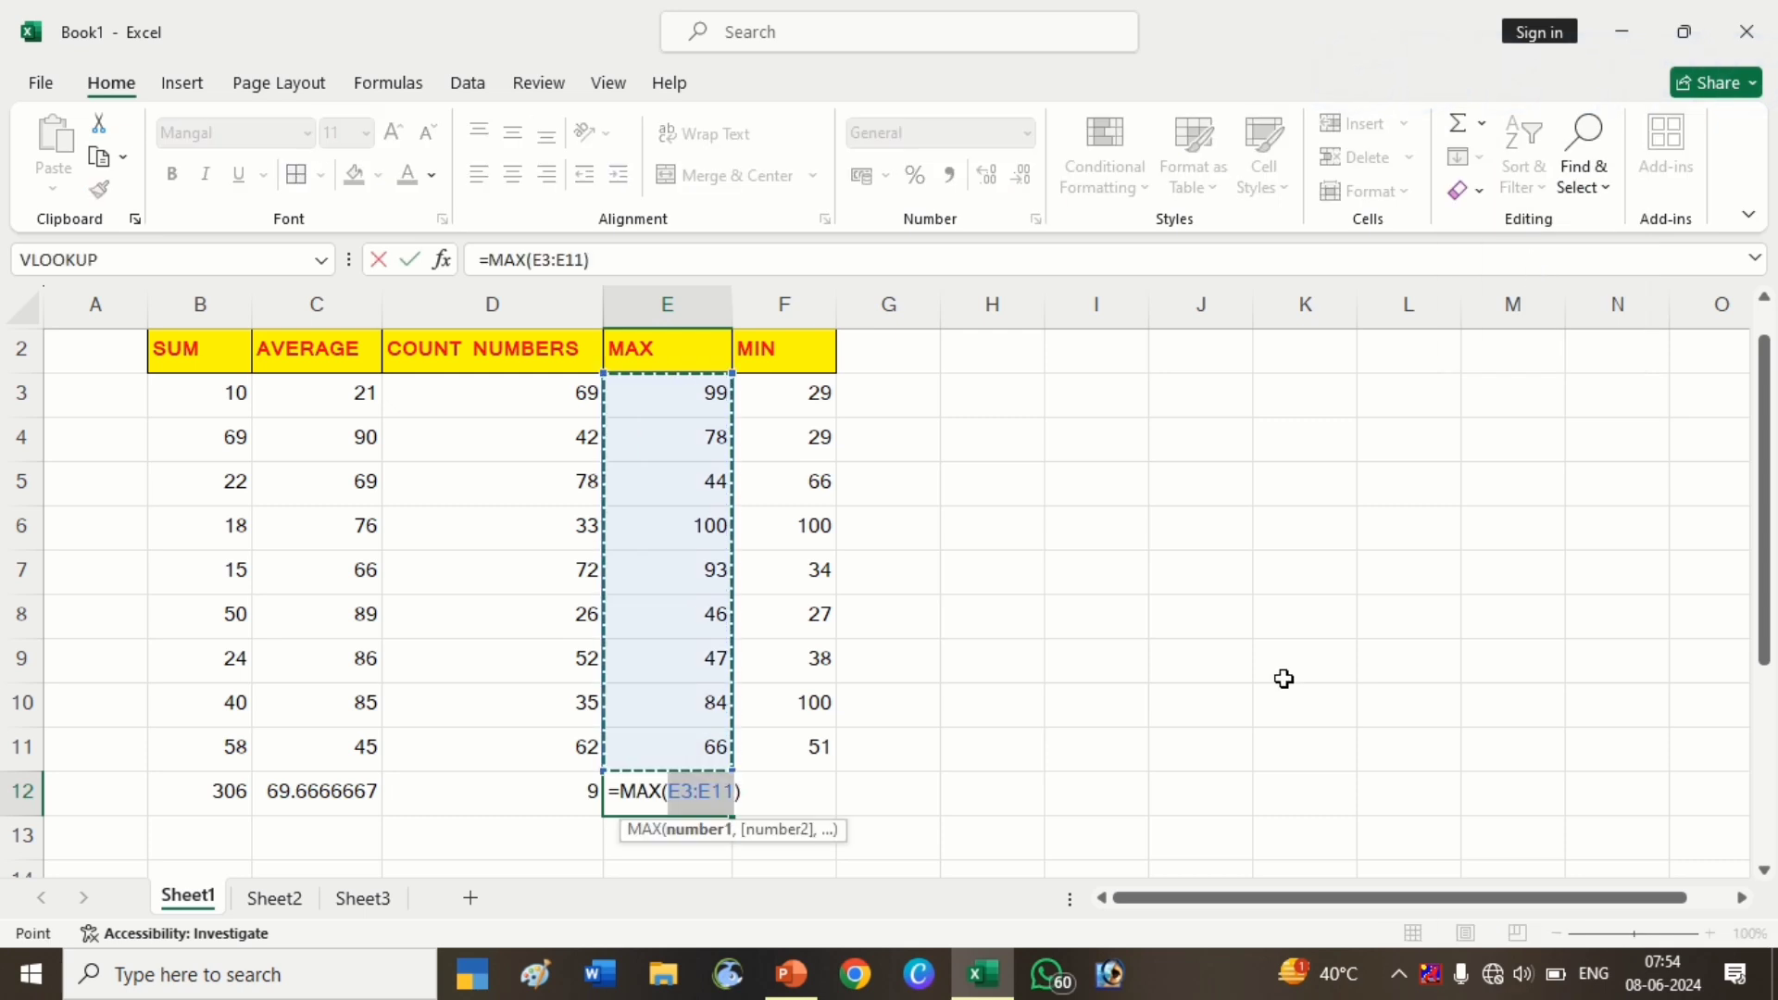
key("Return")
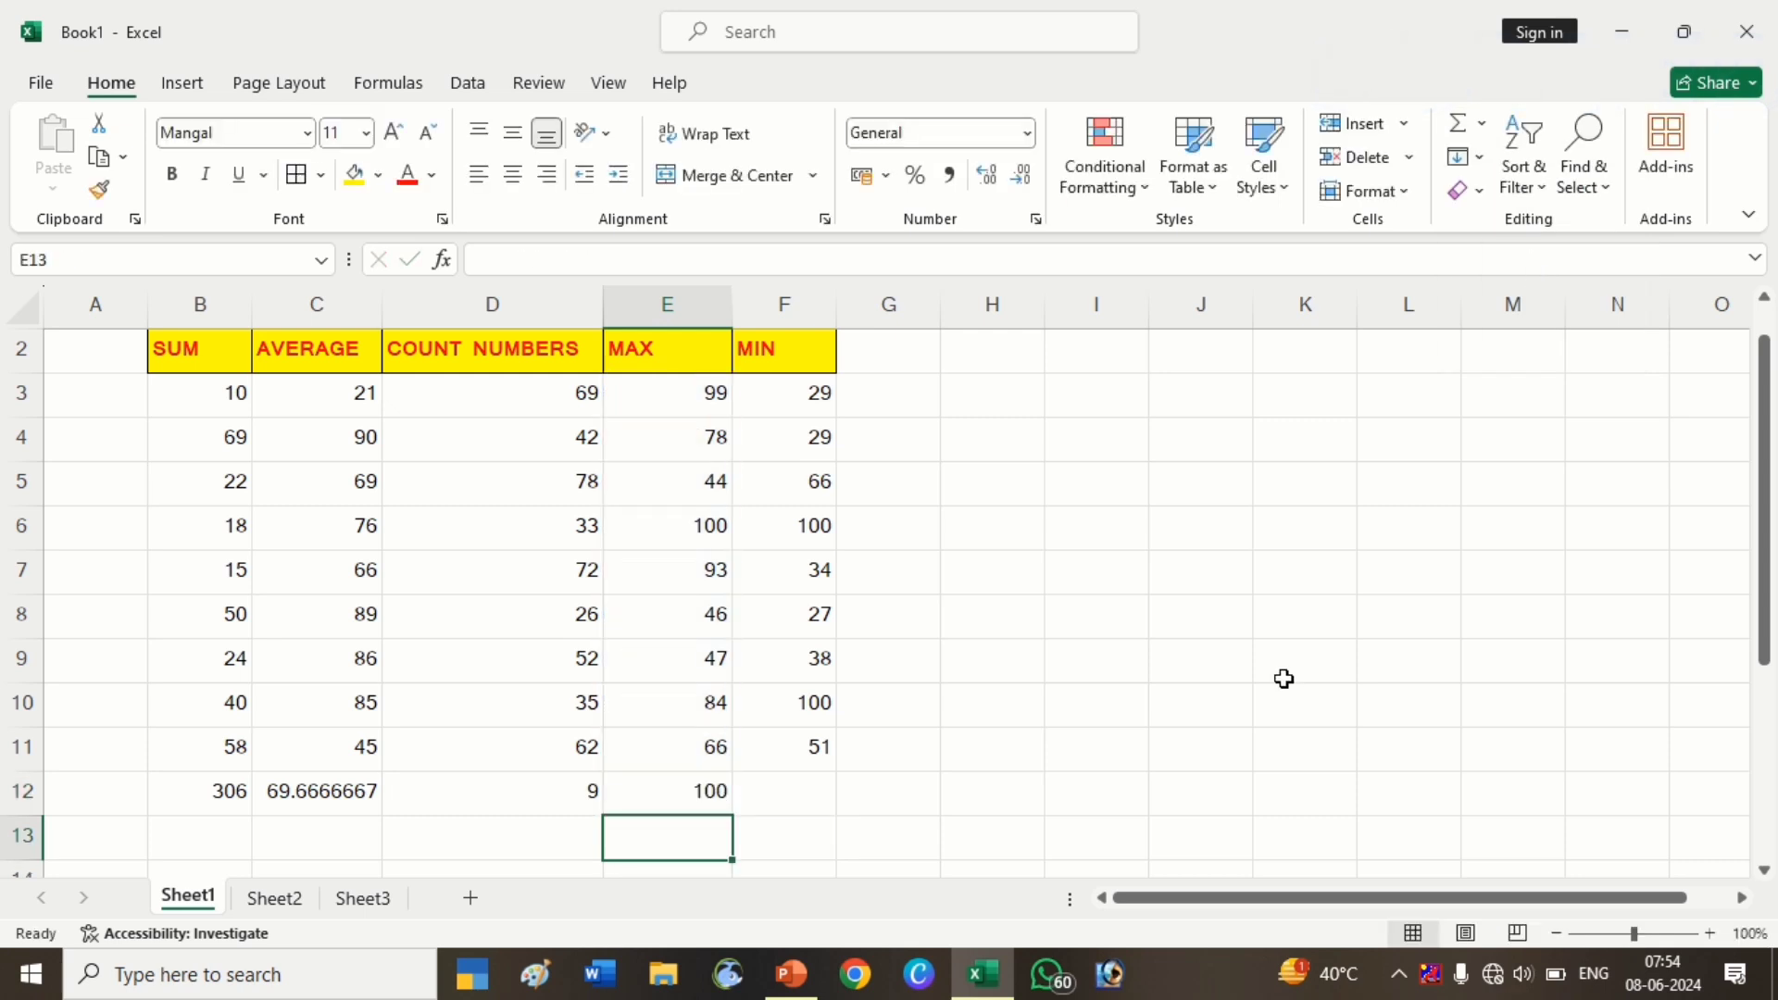
Replace it with a typed =MAX(E3:E11) formula in E12, which returns 100
key("Up")
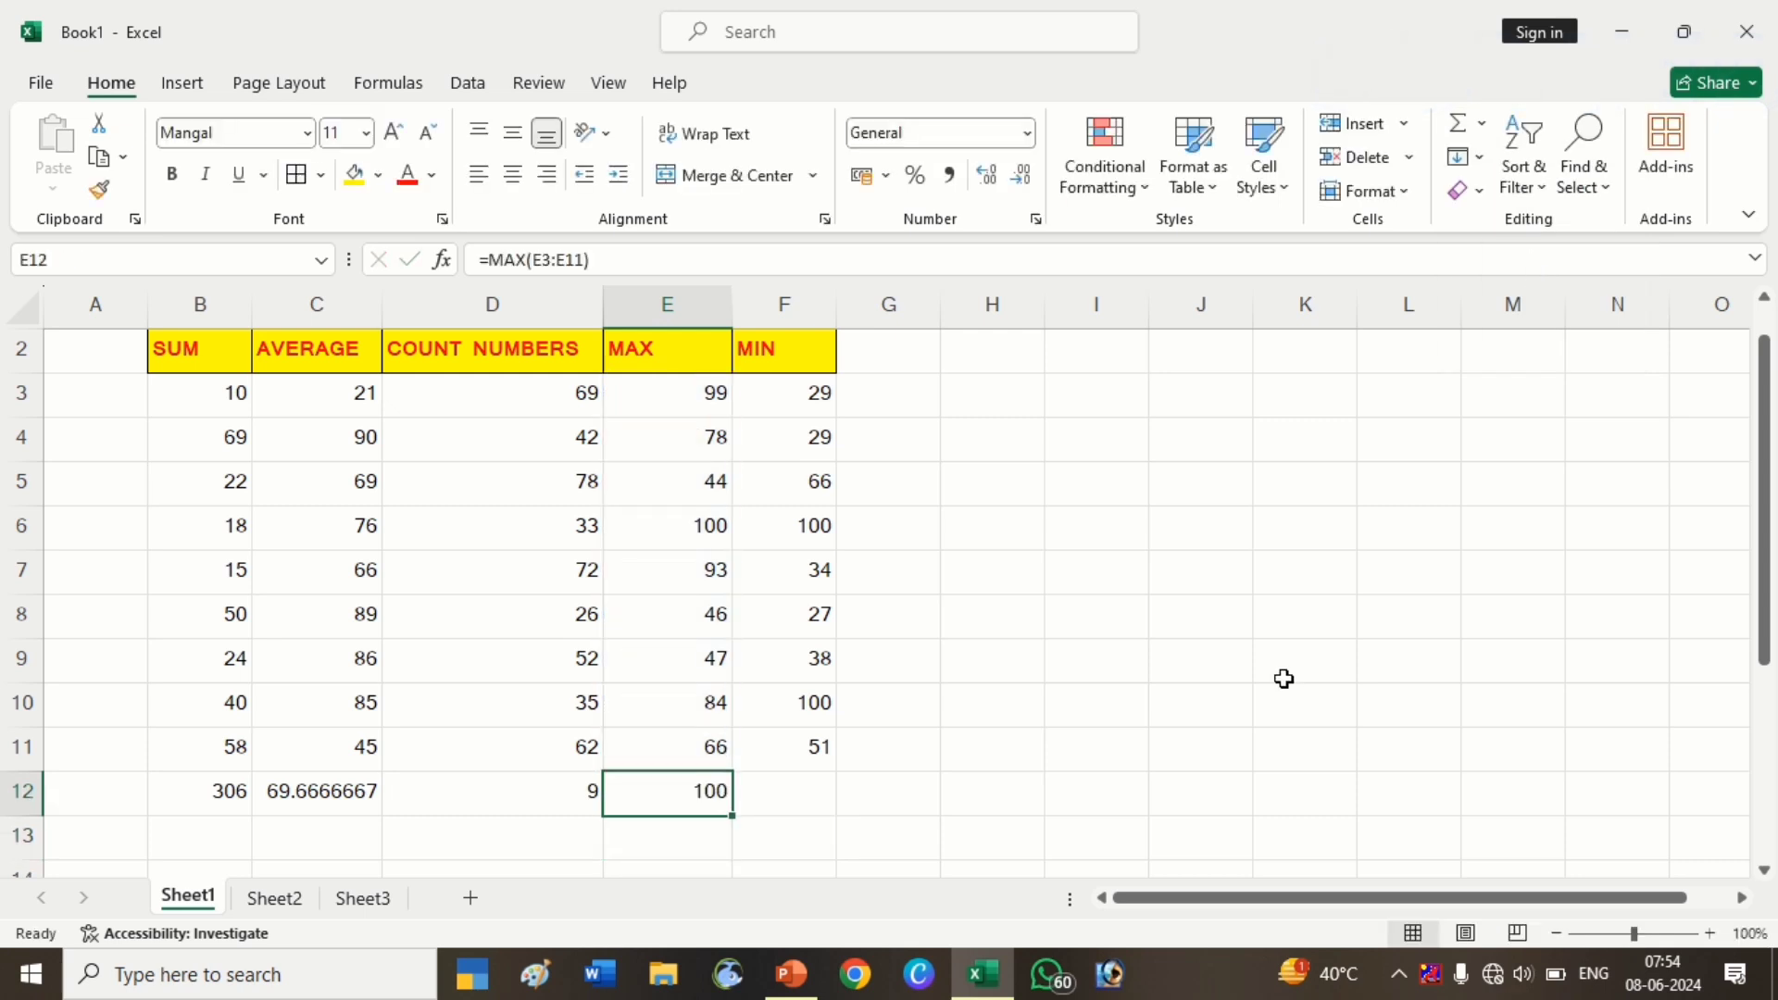
key("Delete")
type("=")
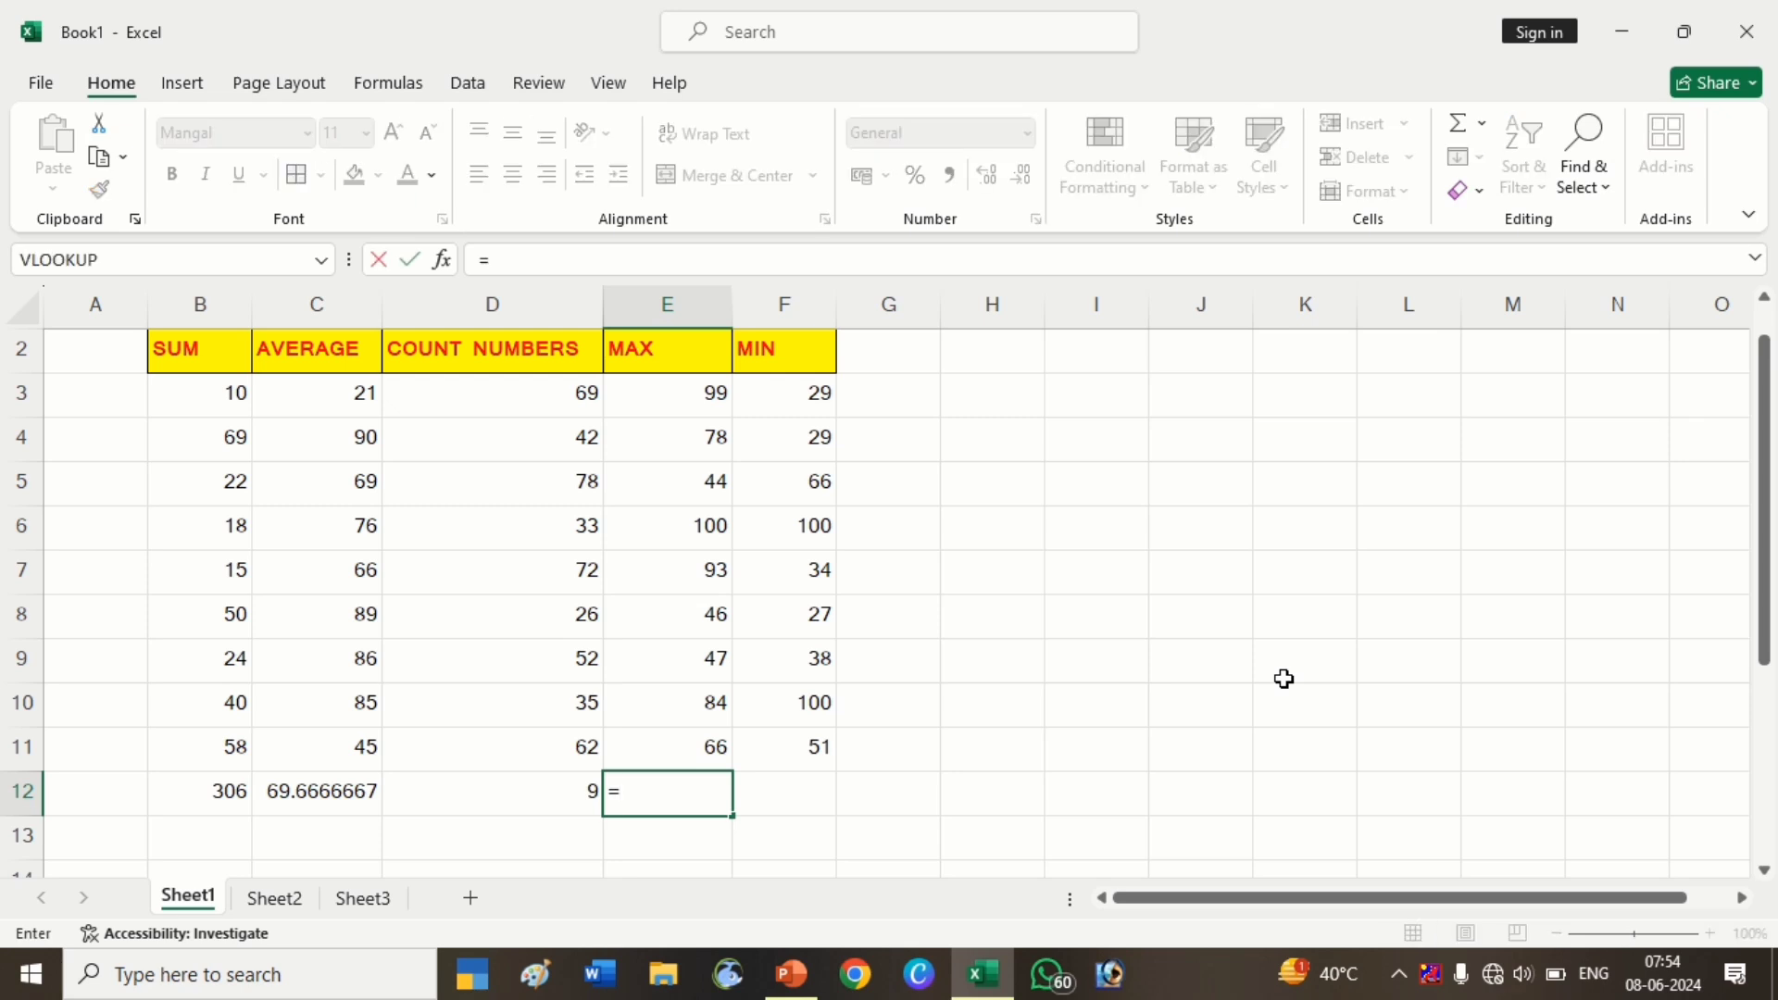
type("MA")
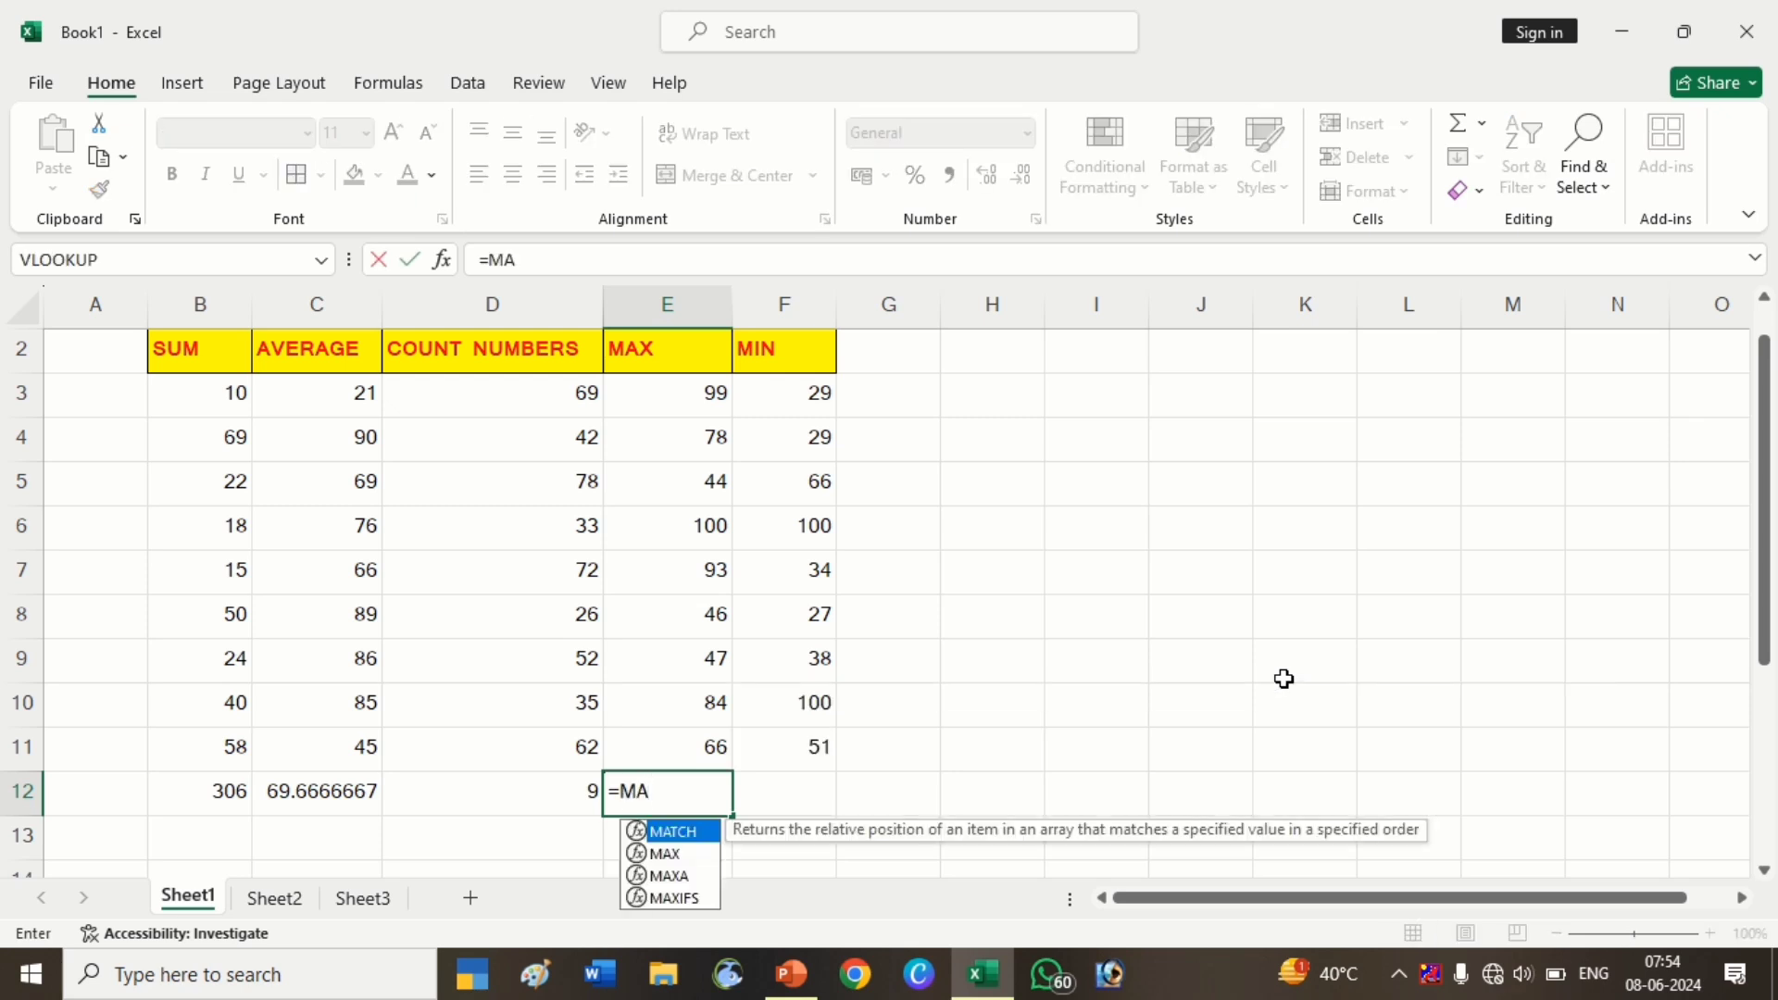
type("X(")
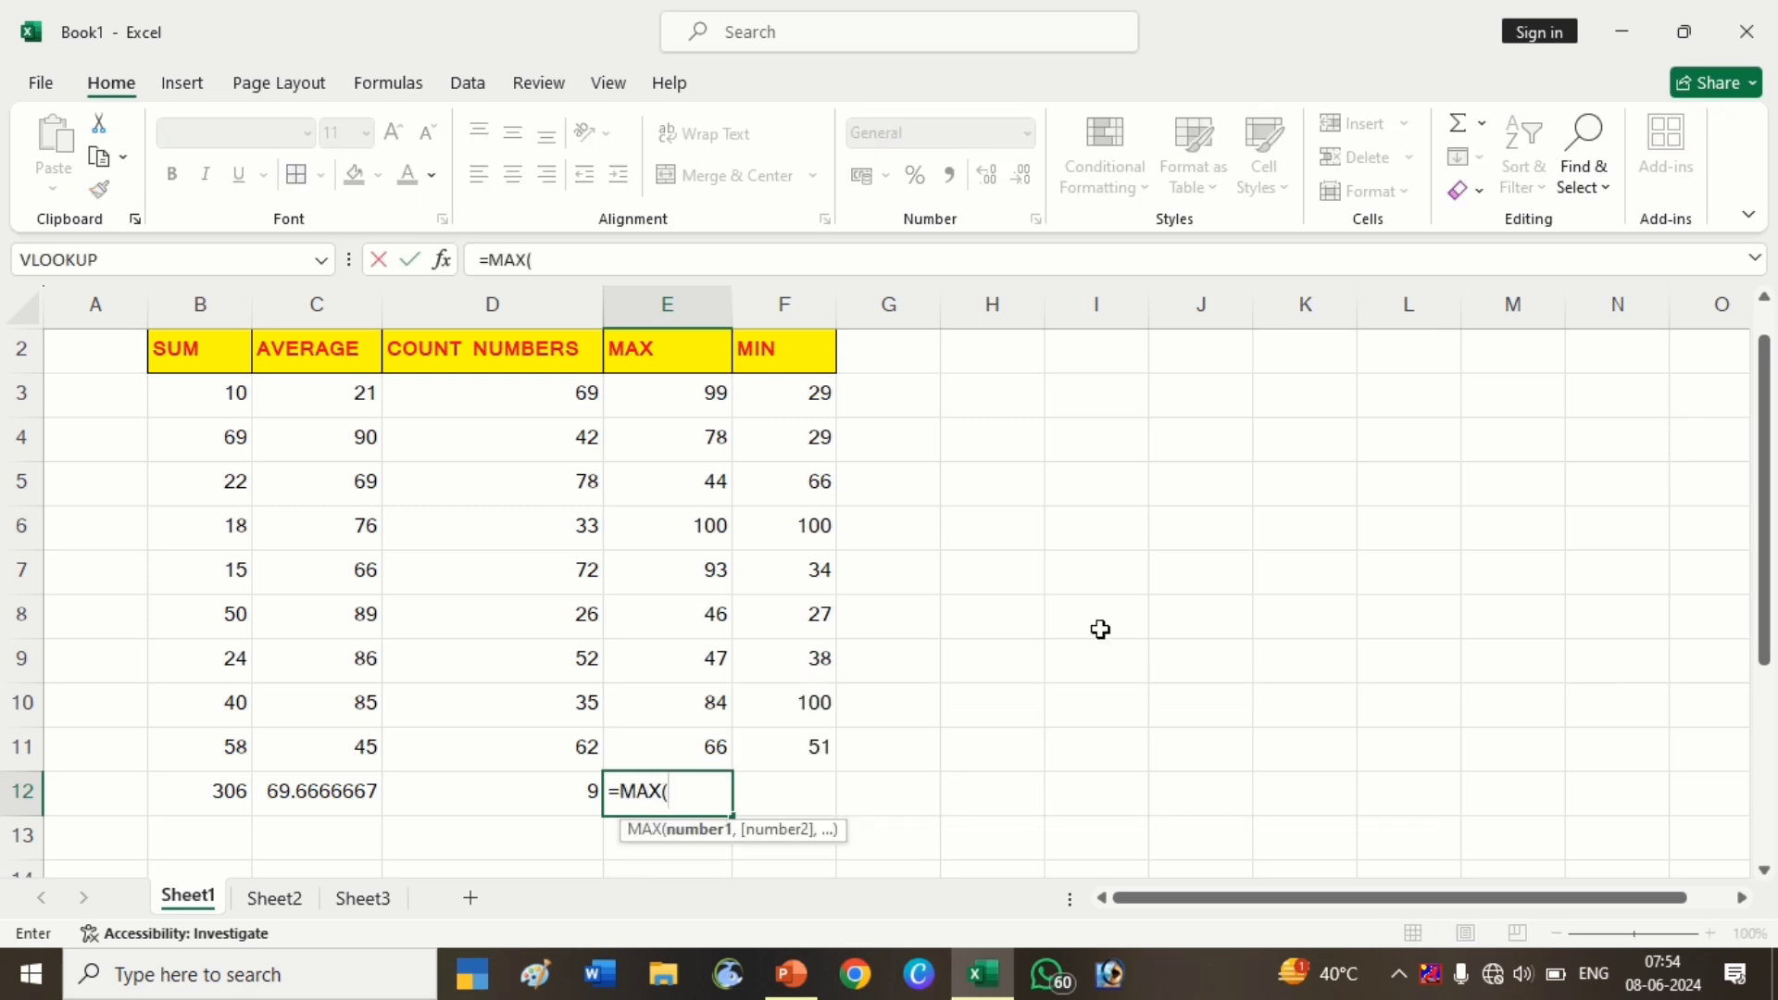
left_click_drag(698, 400, 693, 738)
key("Return")
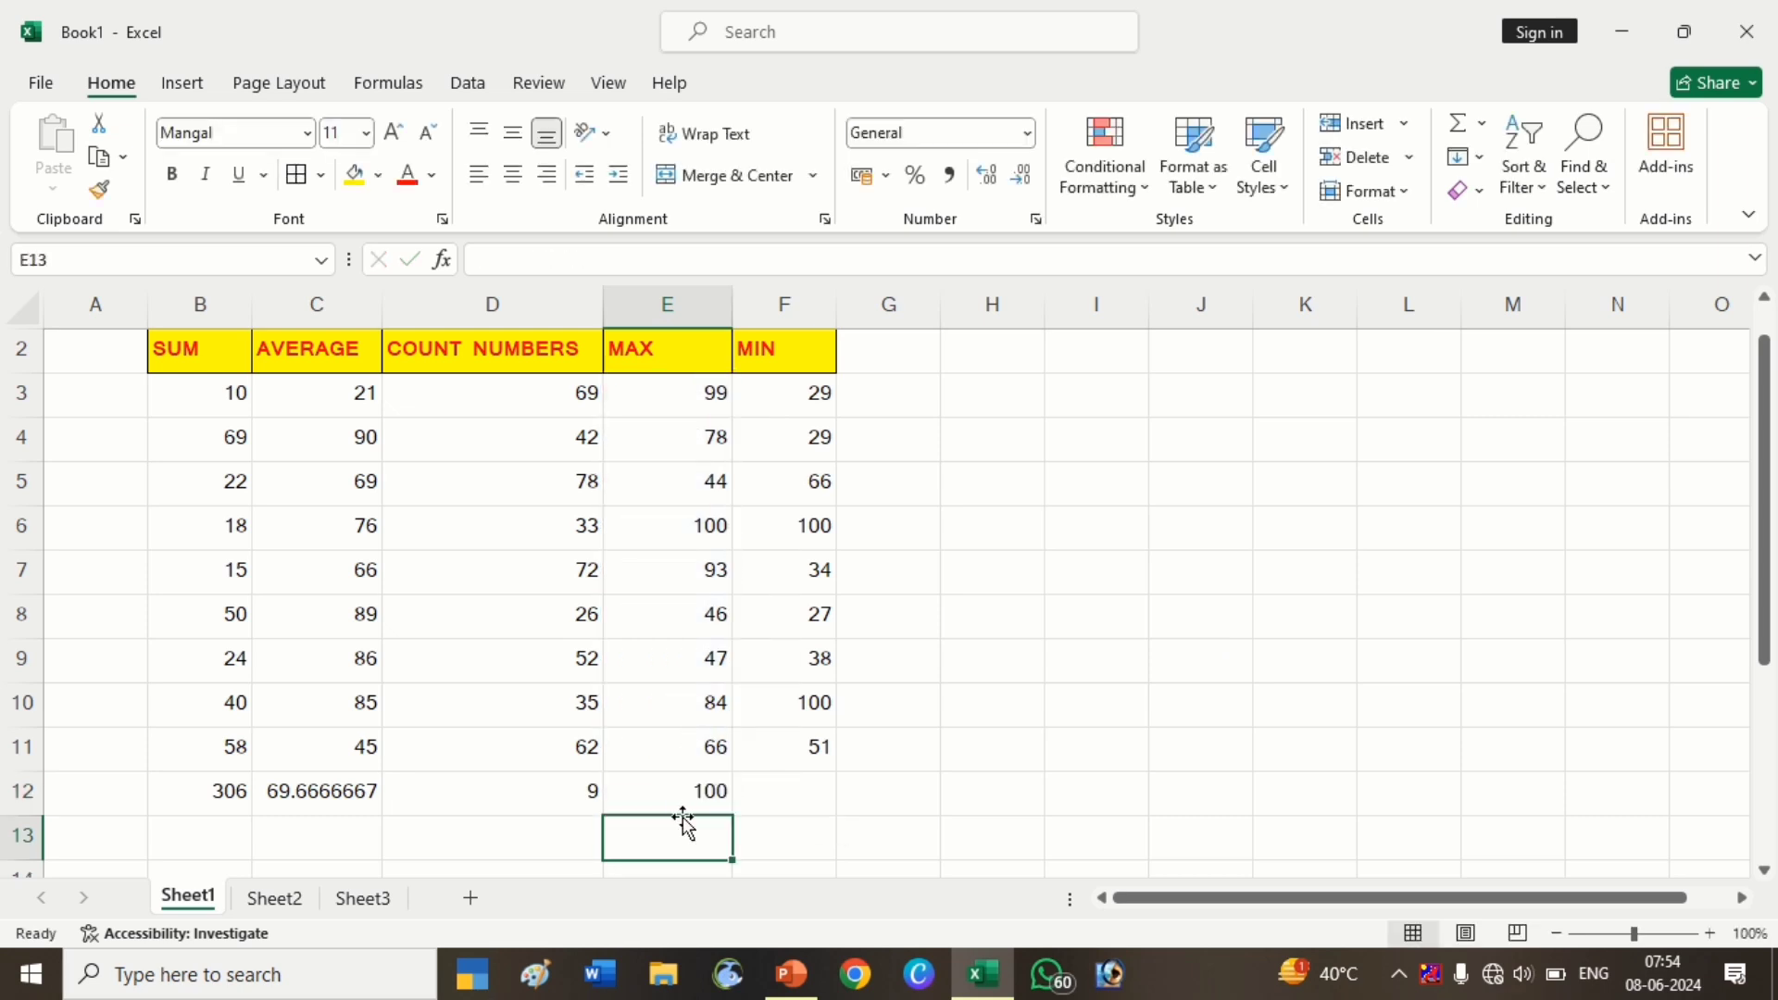
Insert an AutoSum Min formula in F12 for the MIN column
left_click(680, 791)
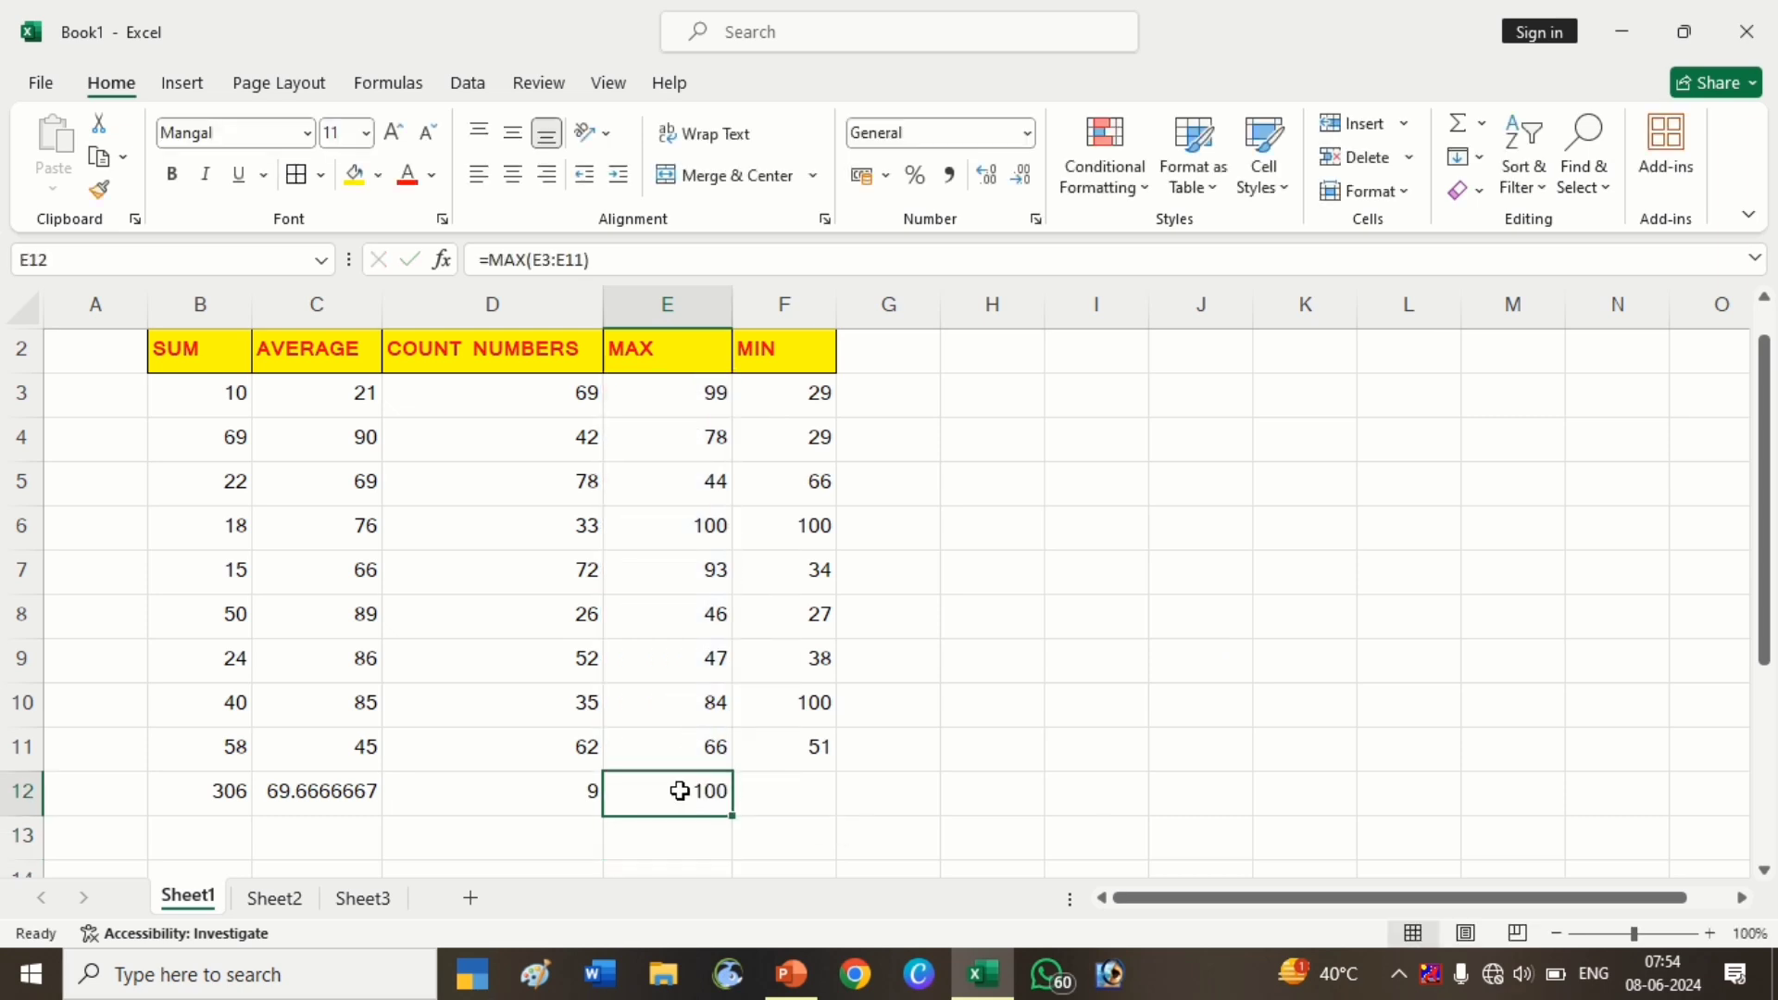
left_click(826, 802)
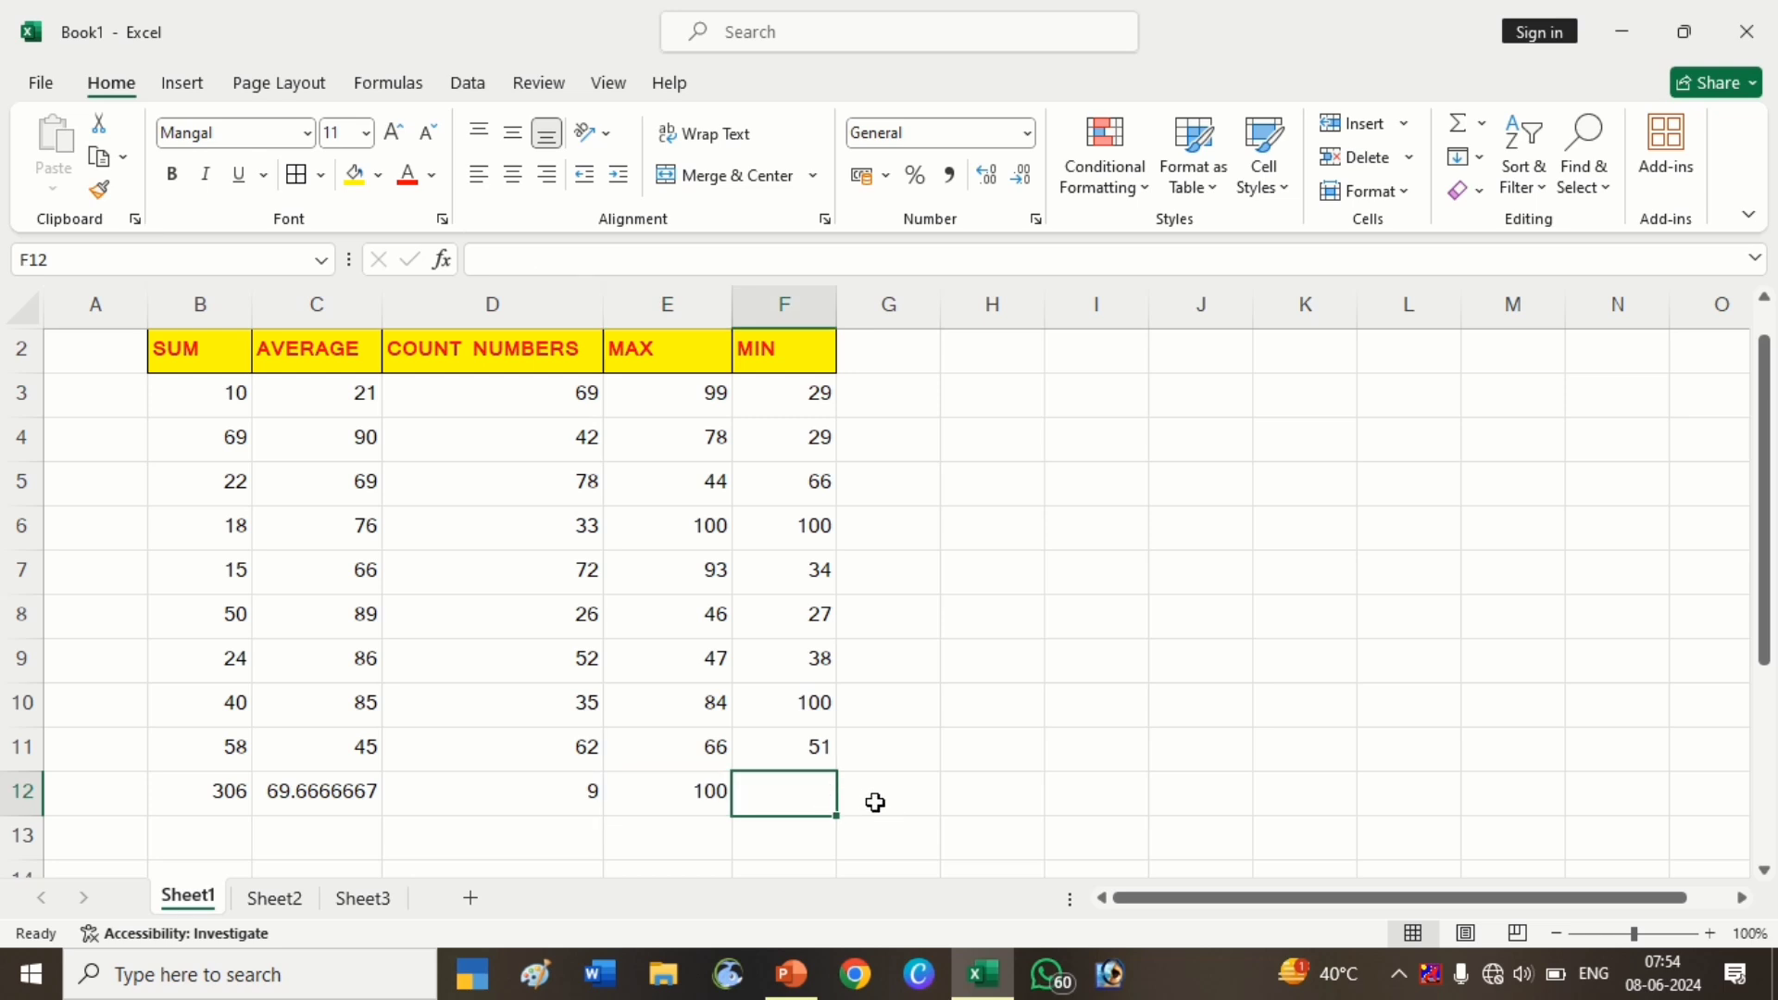
left_click(1483, 128)
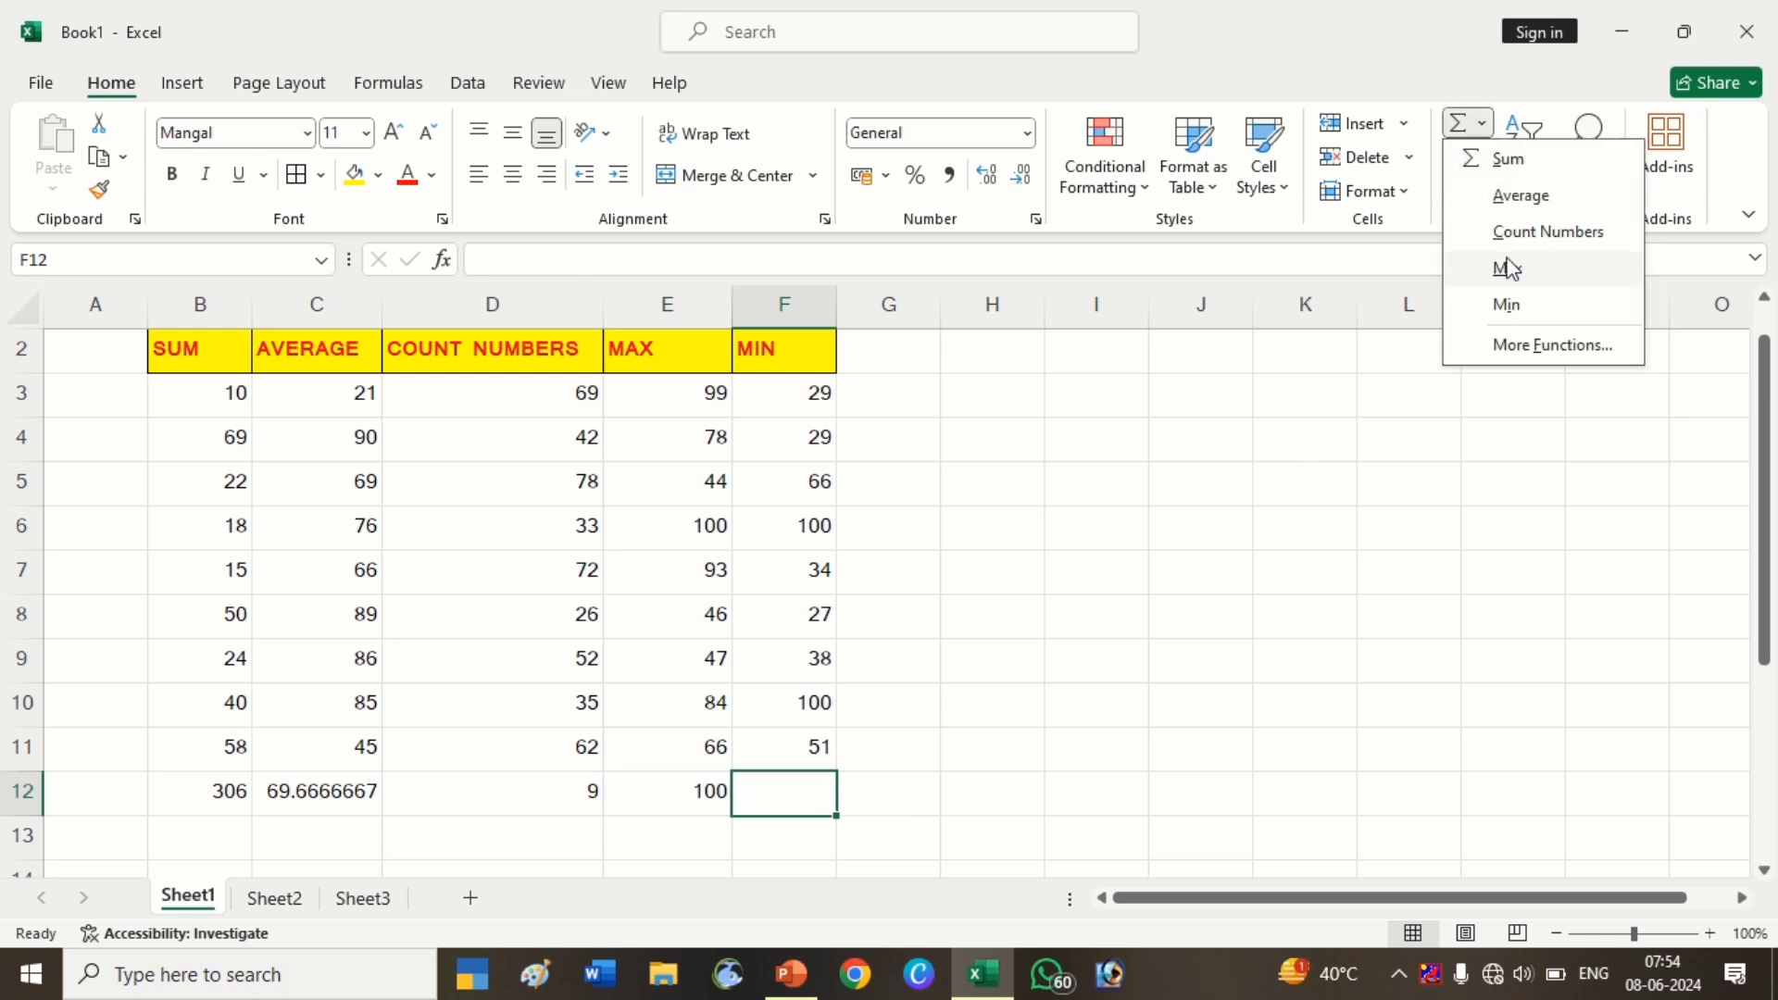
left_click(1507, 305)
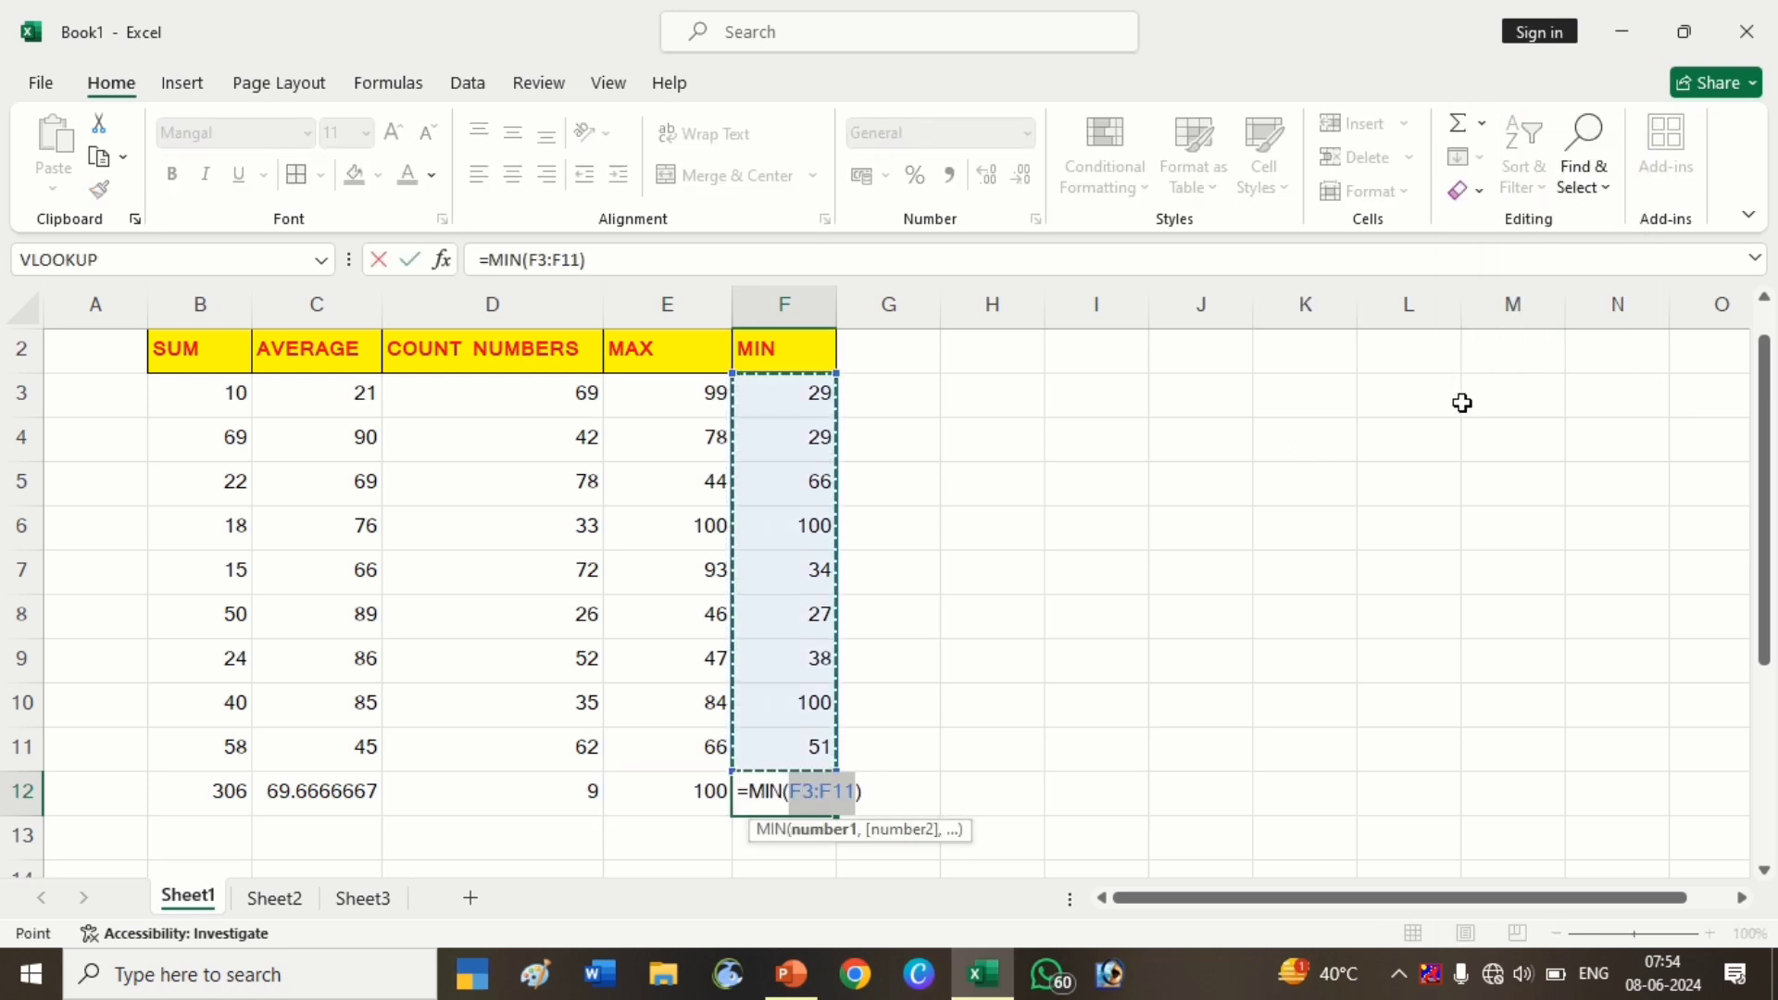
key("Return")
Replace it with a typed =MIN(F3:F11) formula in F12, which returns 27
key("Up")
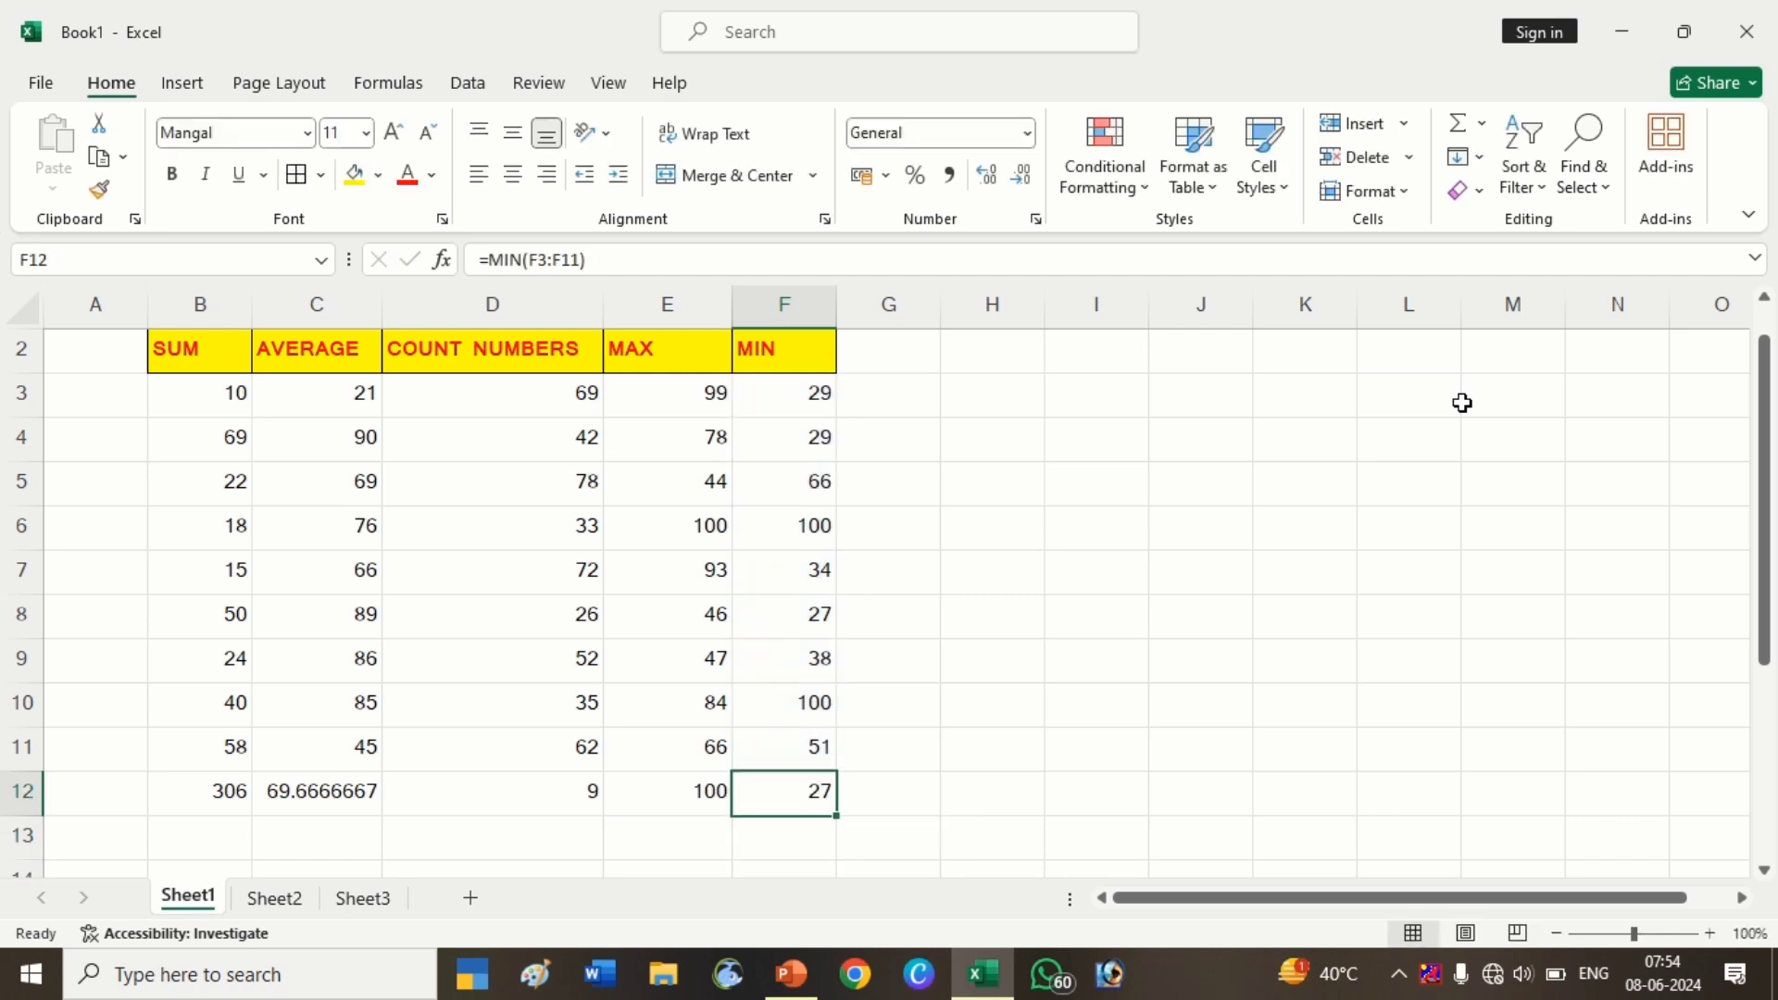
key("Delete")
type("=MM")
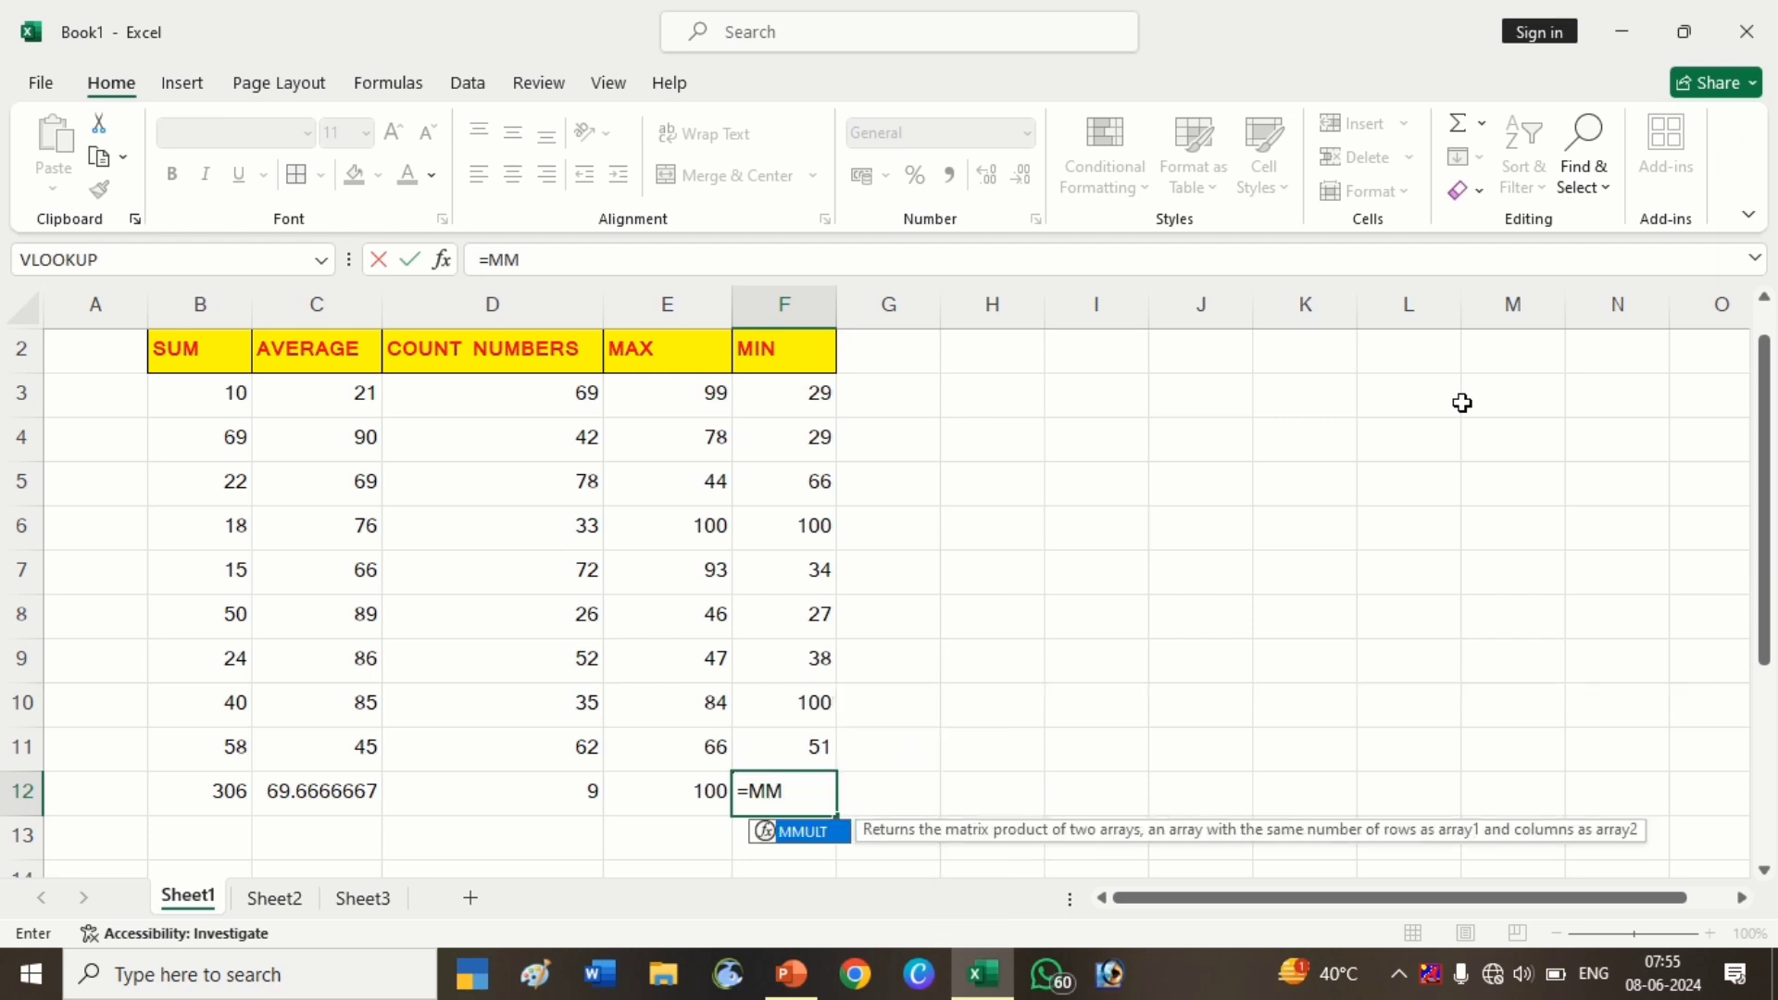
key("BackSpace")
type("I")
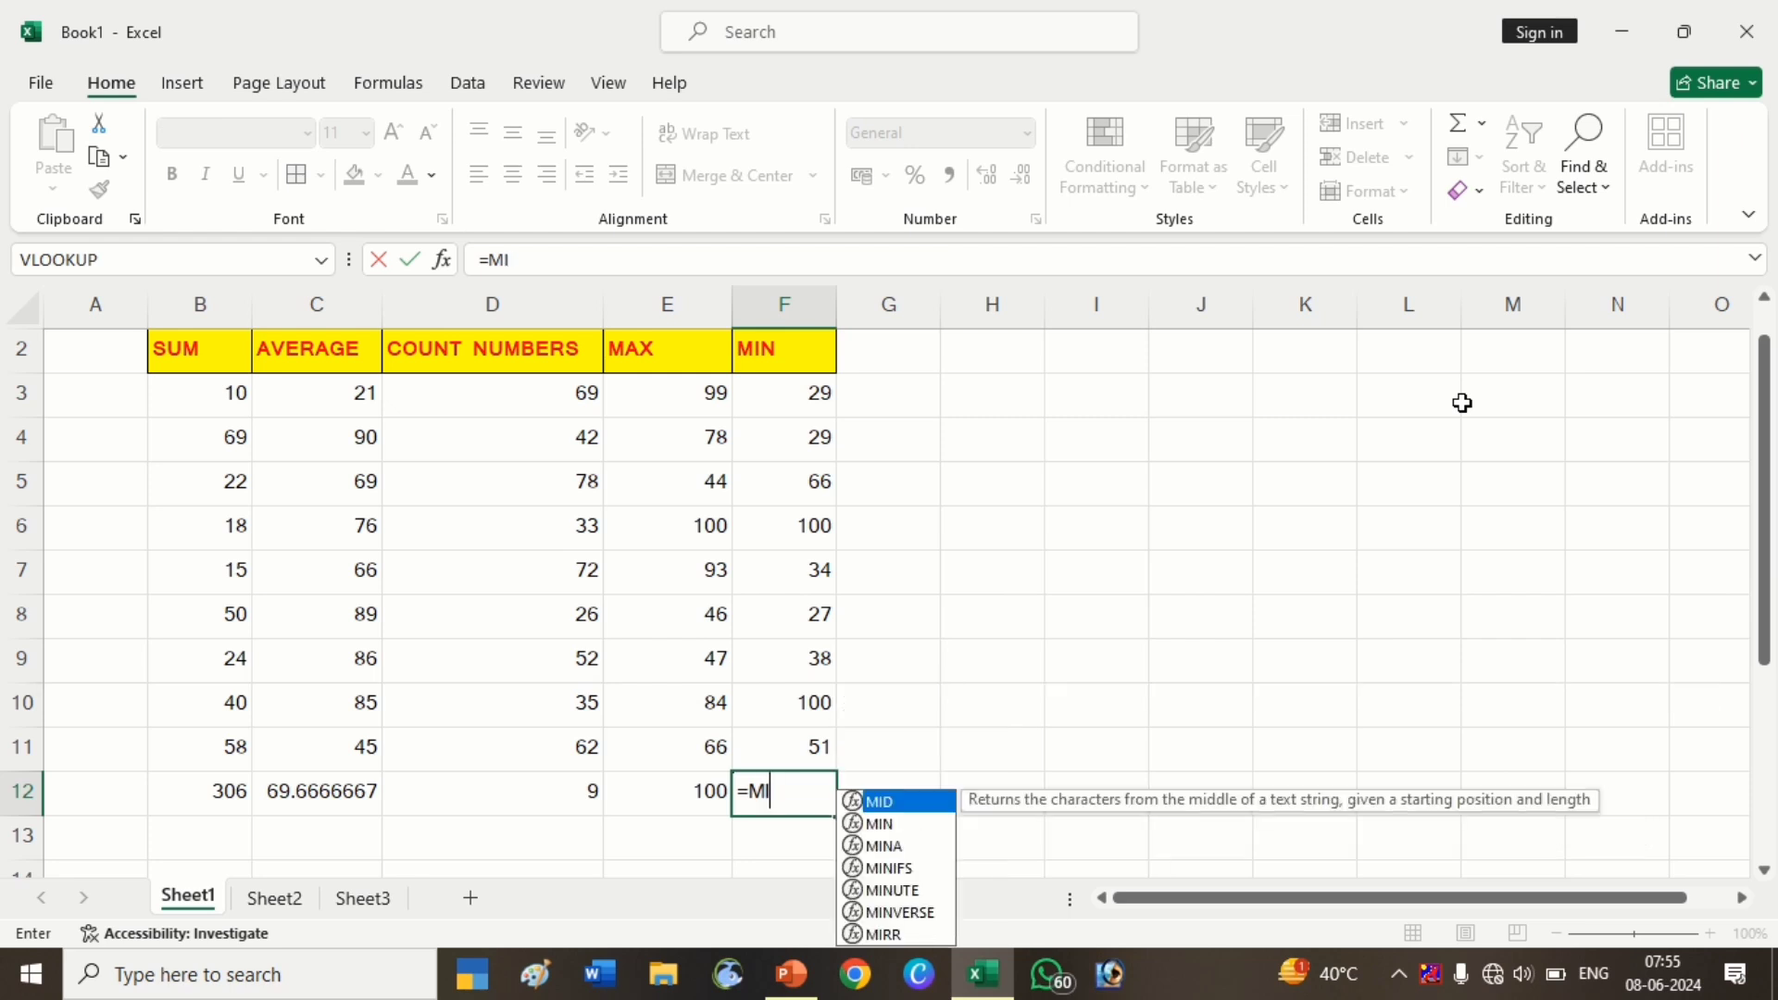
type("N(")
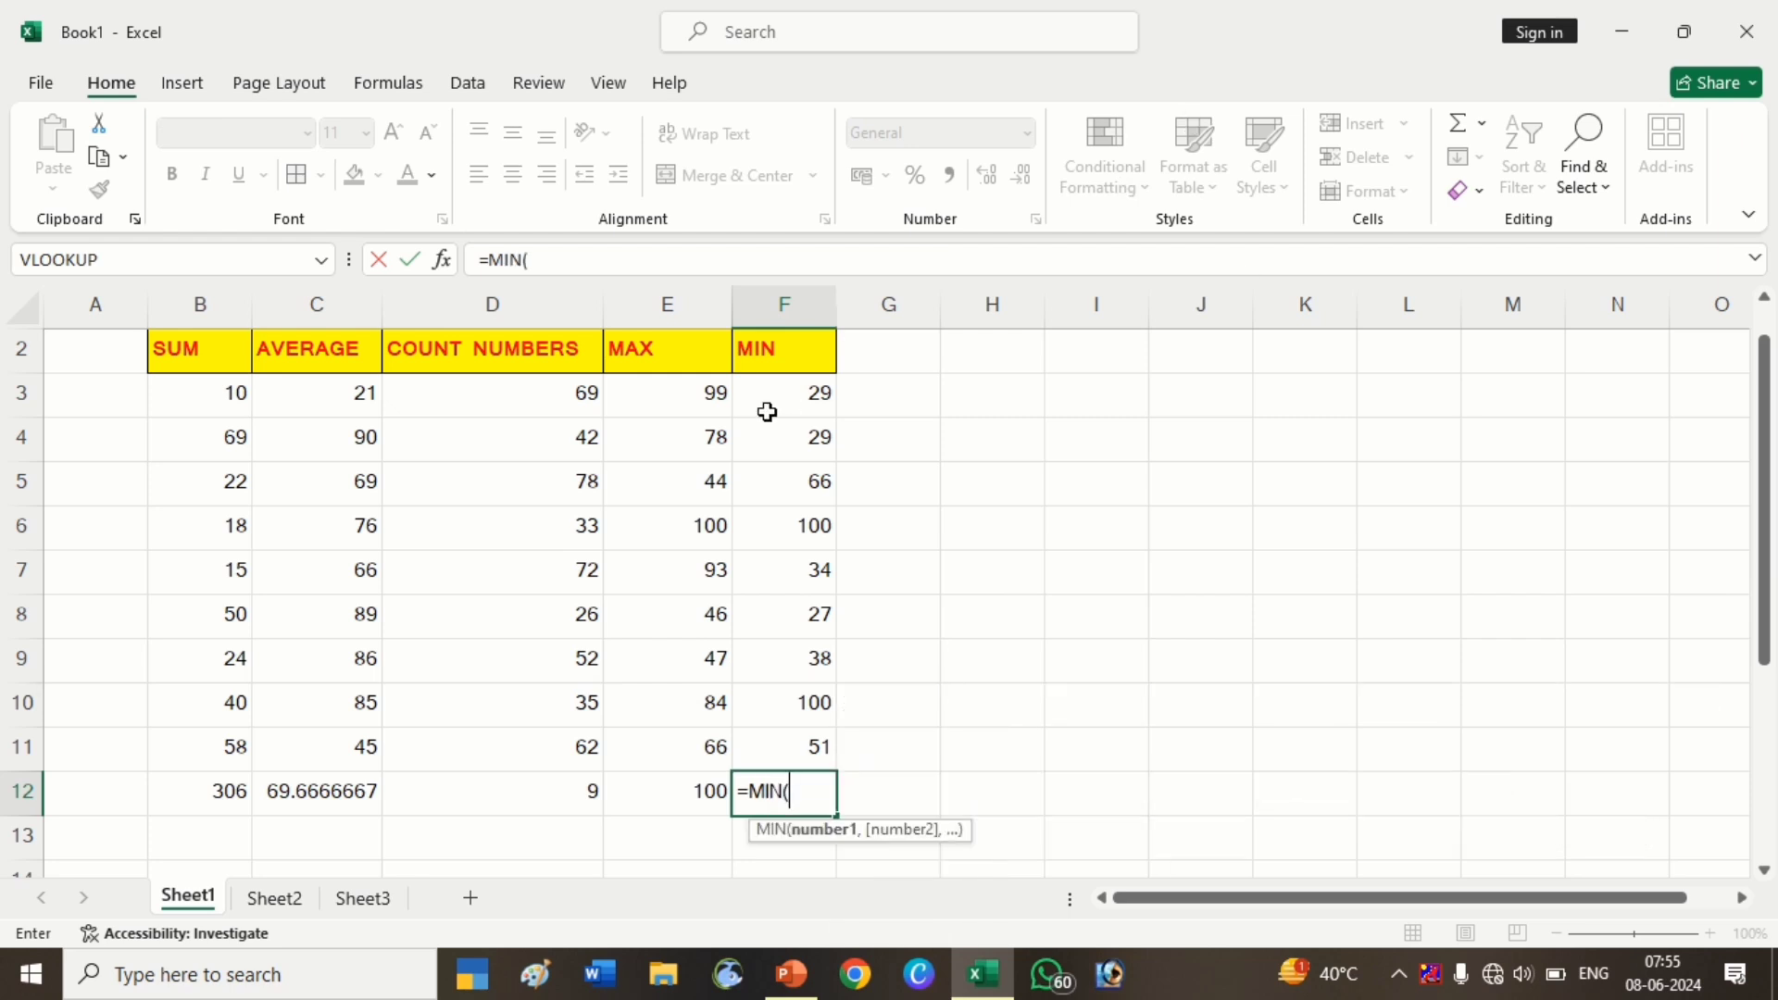
left_click_drag(769, 393, 783, 757)
key("Return")
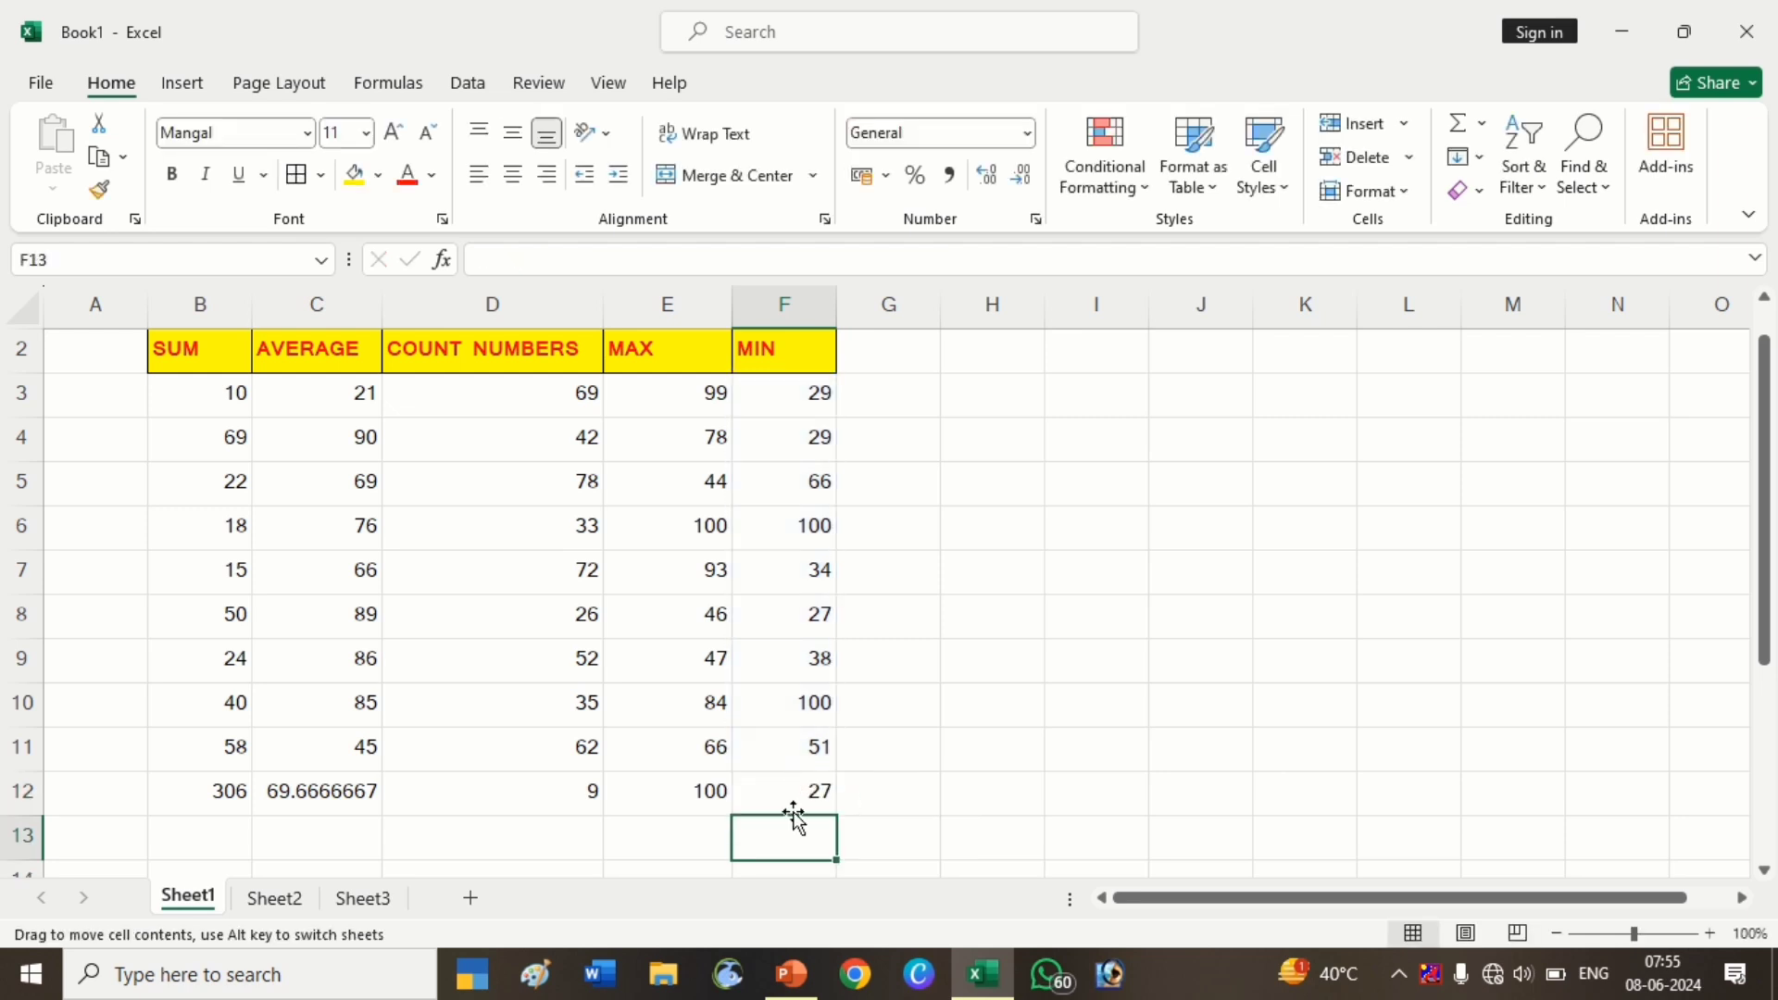
Review the MIN formula's arguments in the Function Arguments dialog without changes
left_click(798, 796)
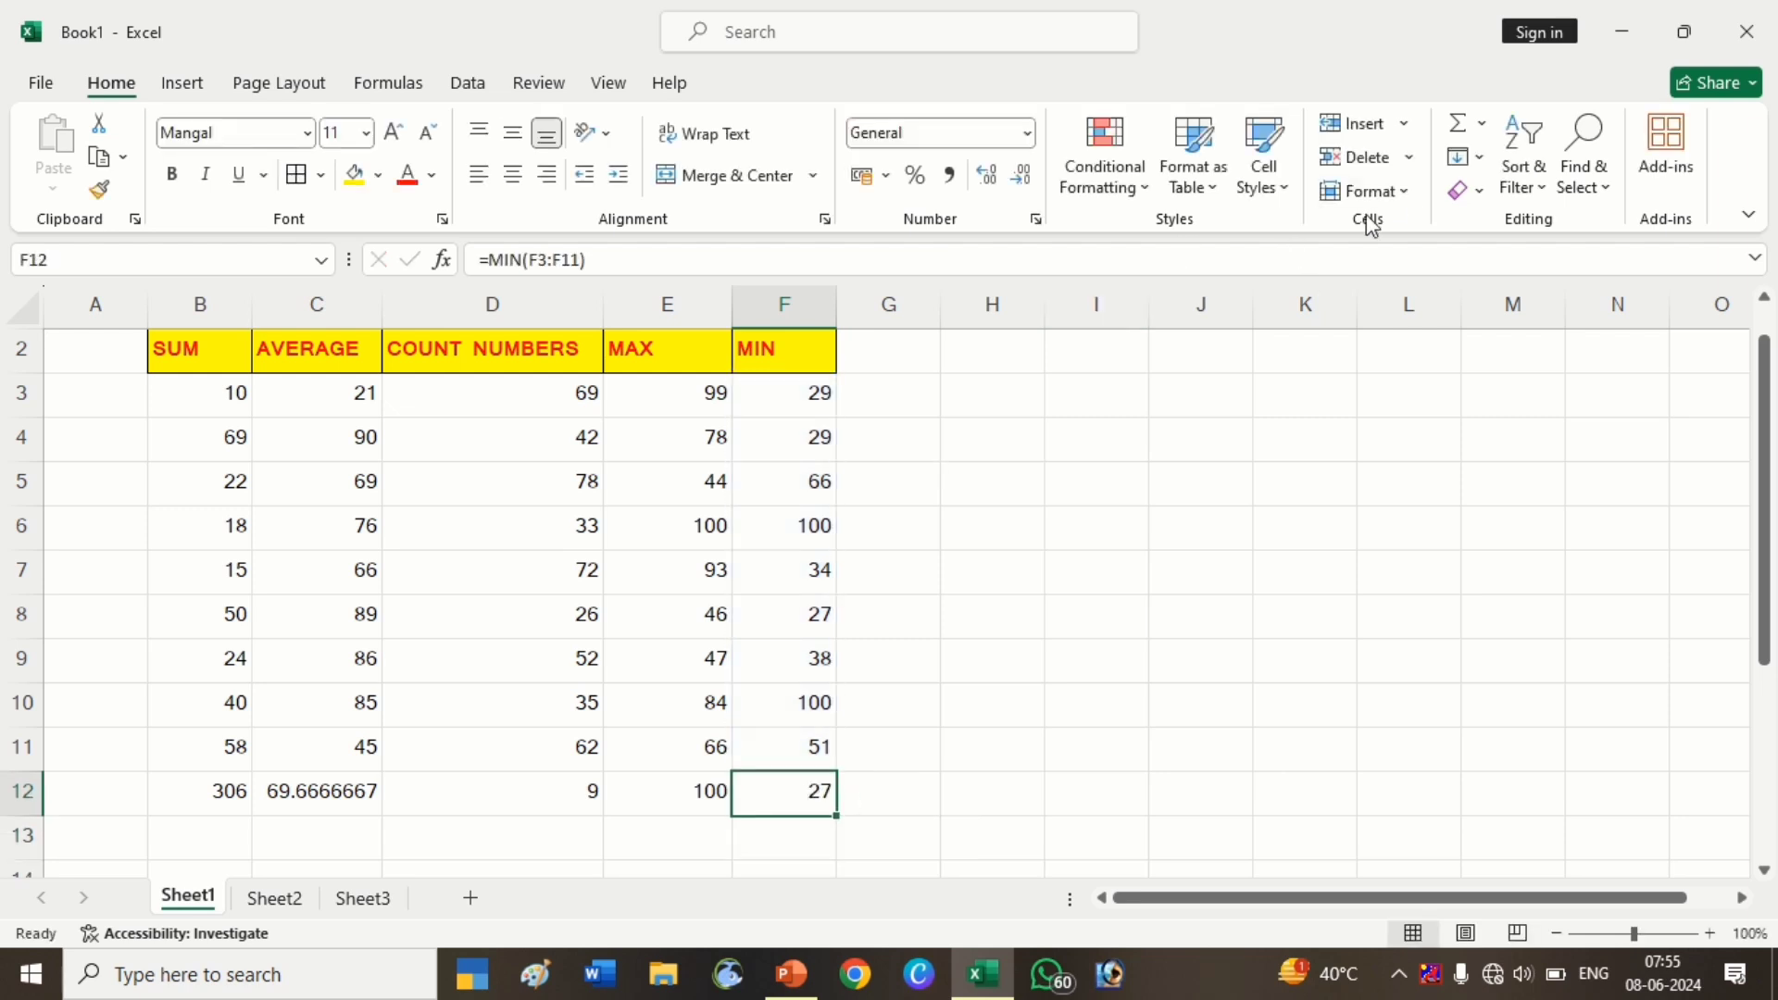
left_click(1481, 123)
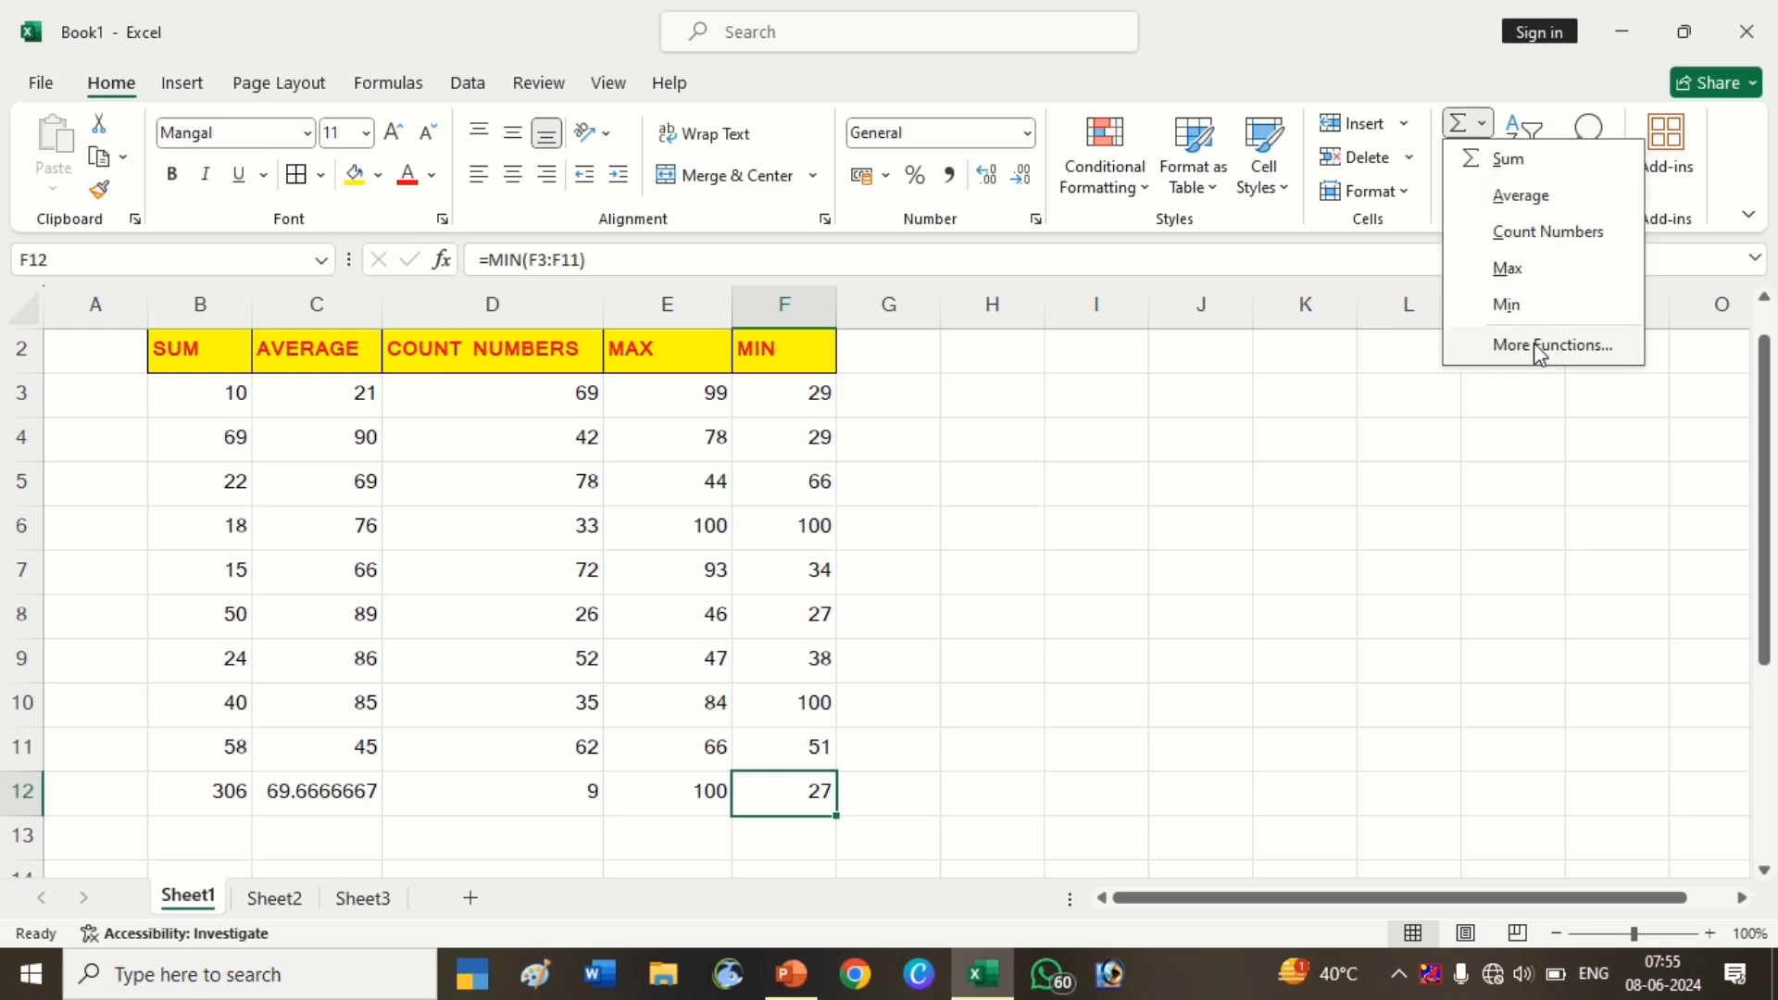
left_click(1533, 348)
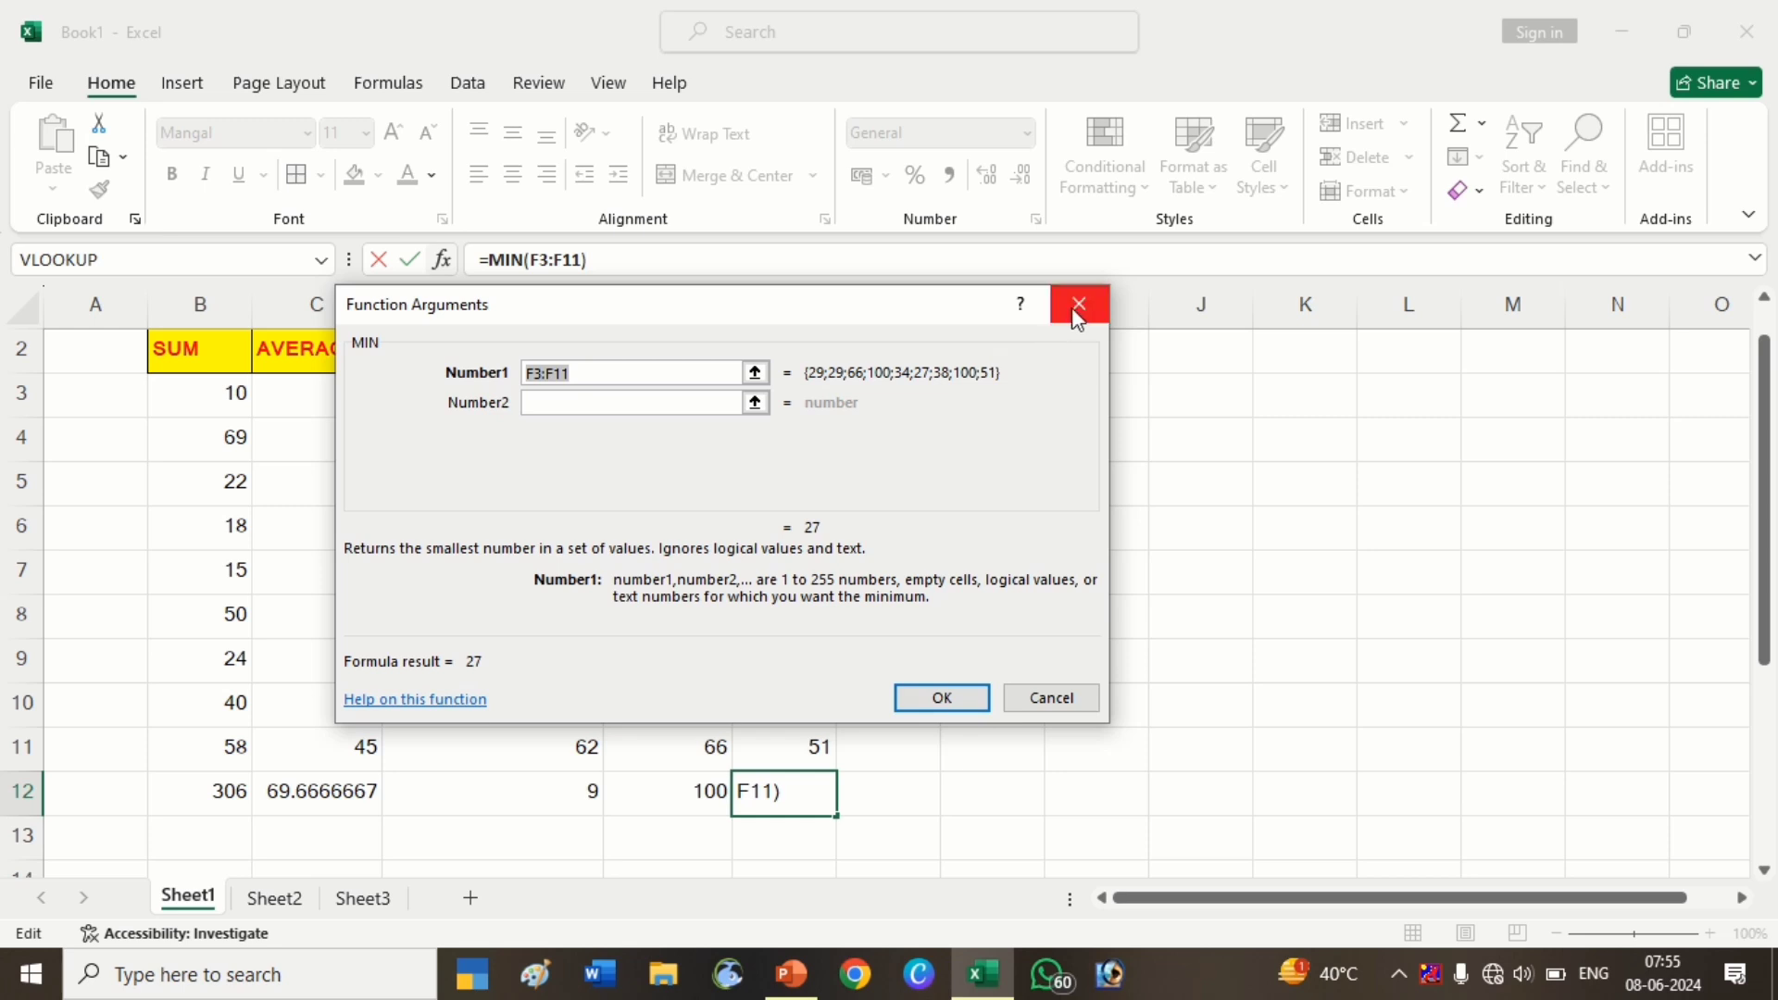
left_click(1077, 309)
left_click(1049, 579)
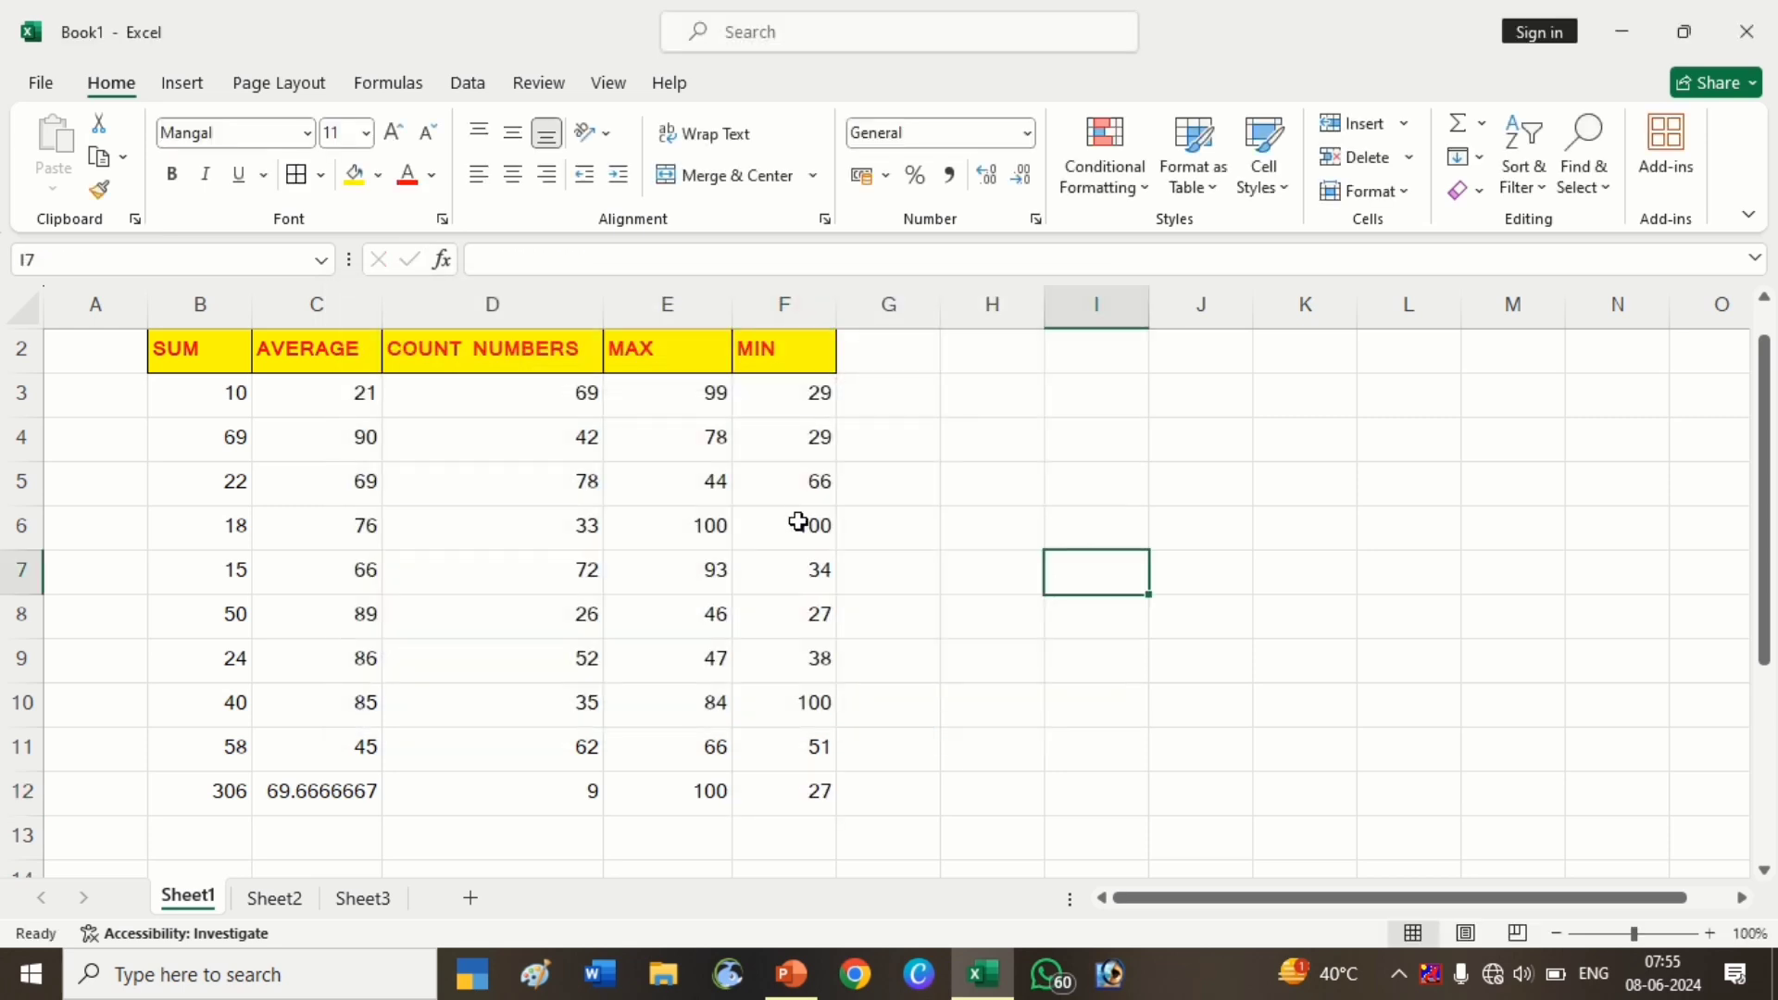
left_click_drag(768, 412, 806, 559)
left_click(908, 464)
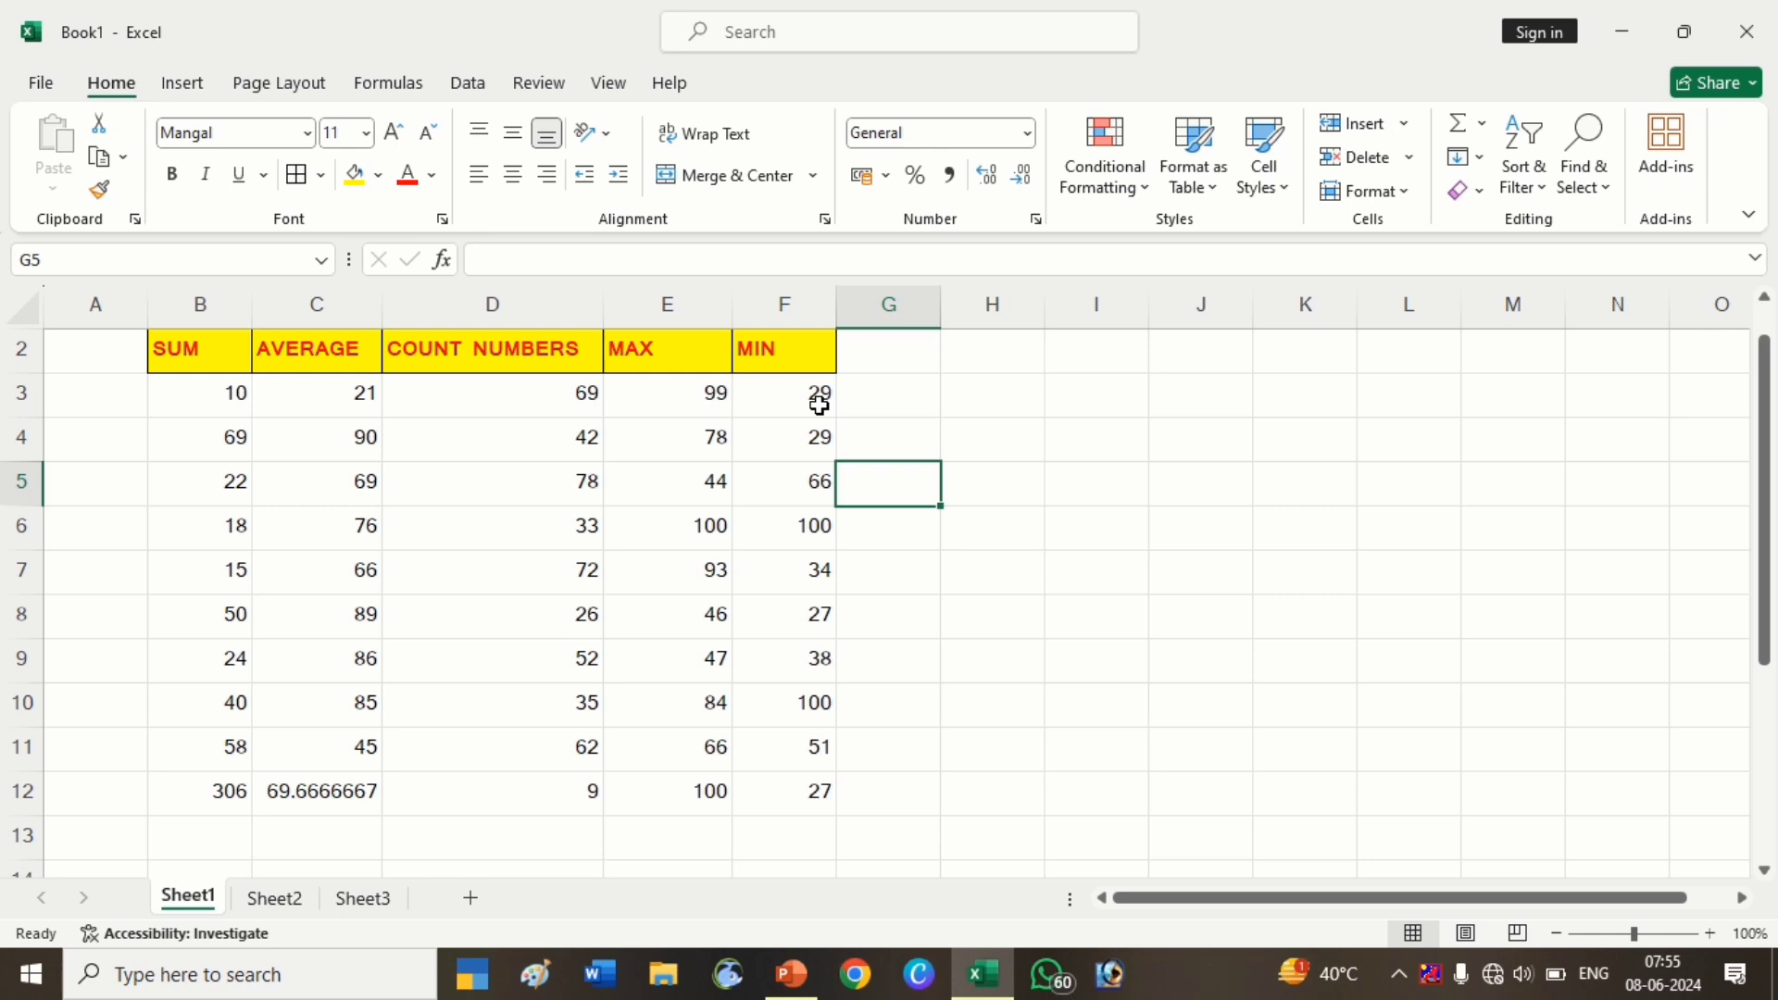
left_click(896, 382)
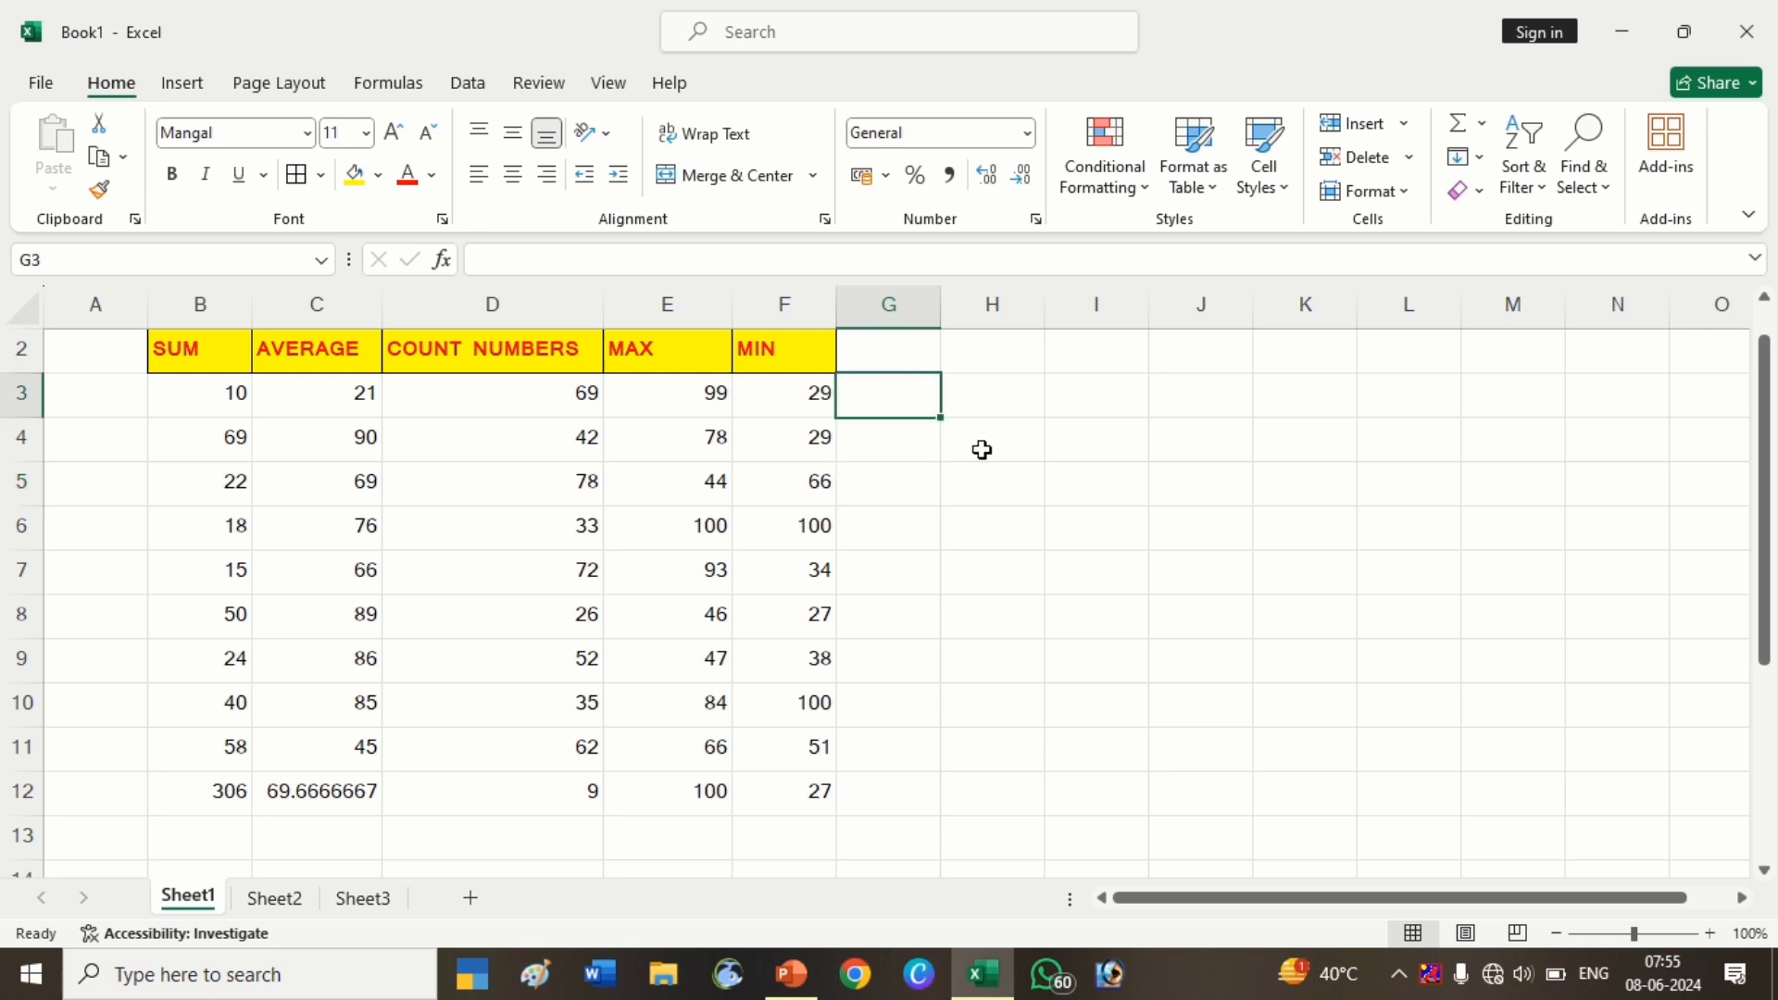
left_click(1482, 123)
left_click(1424, 219)
left_click(1479, 159)
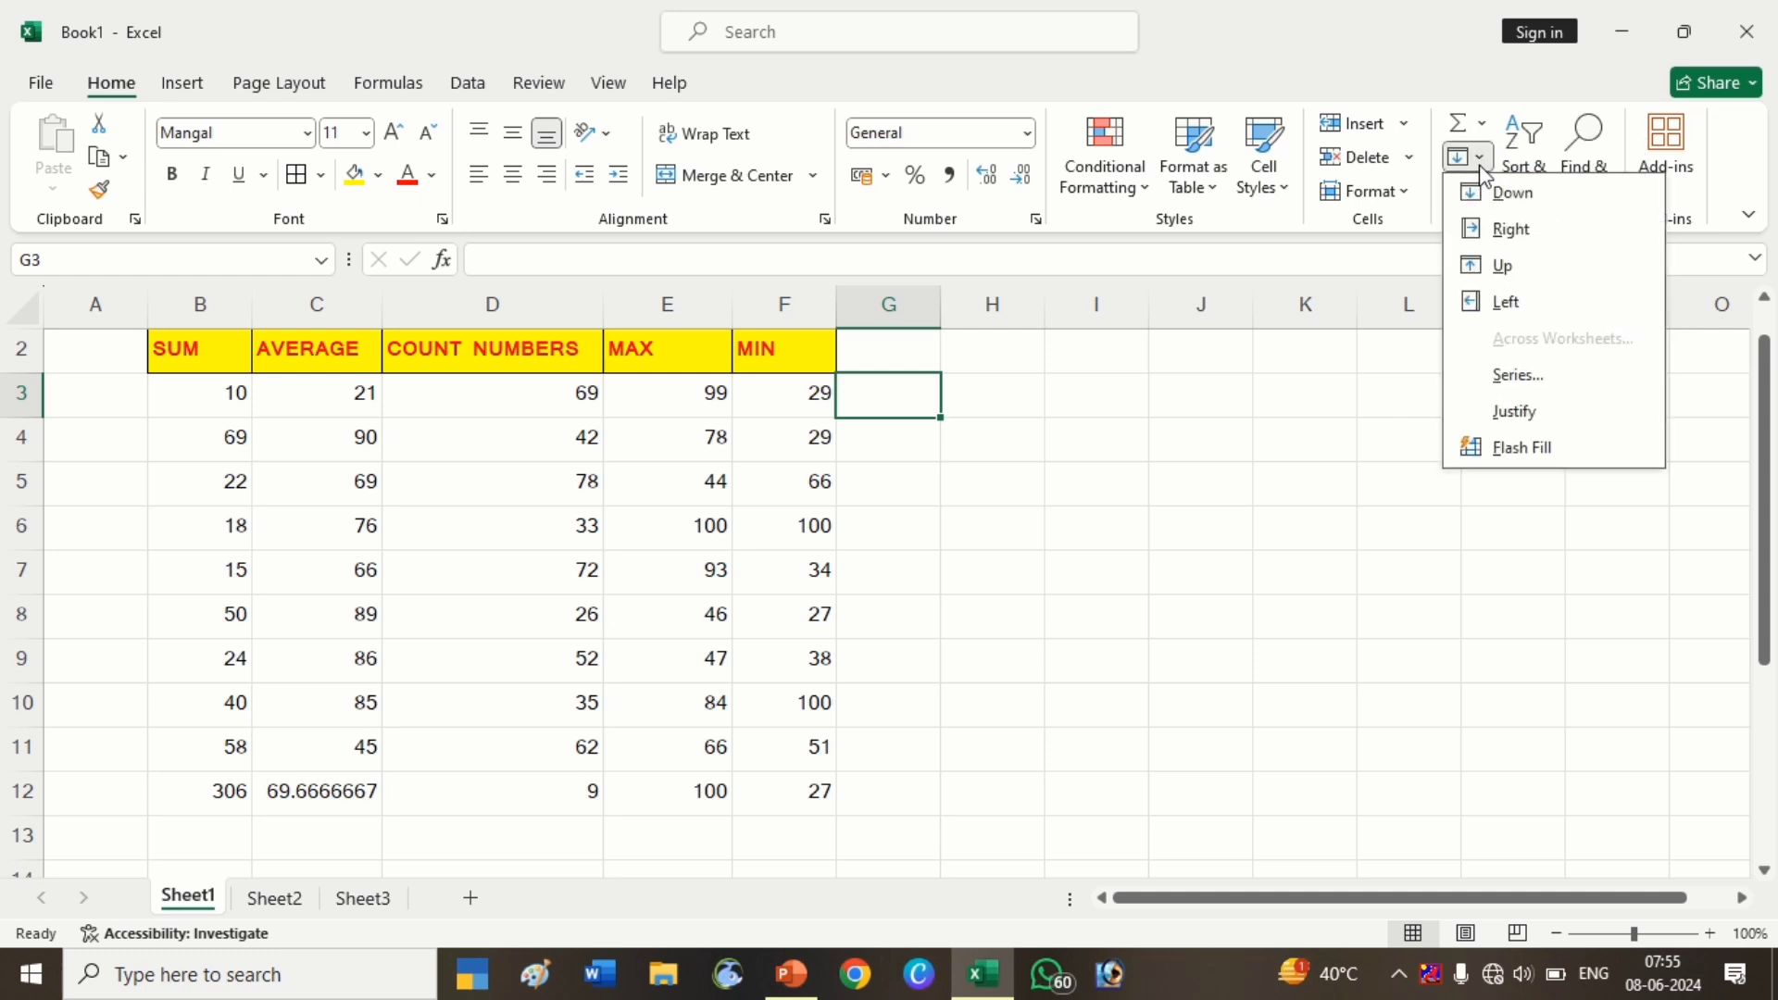
left_click(1515, 378)
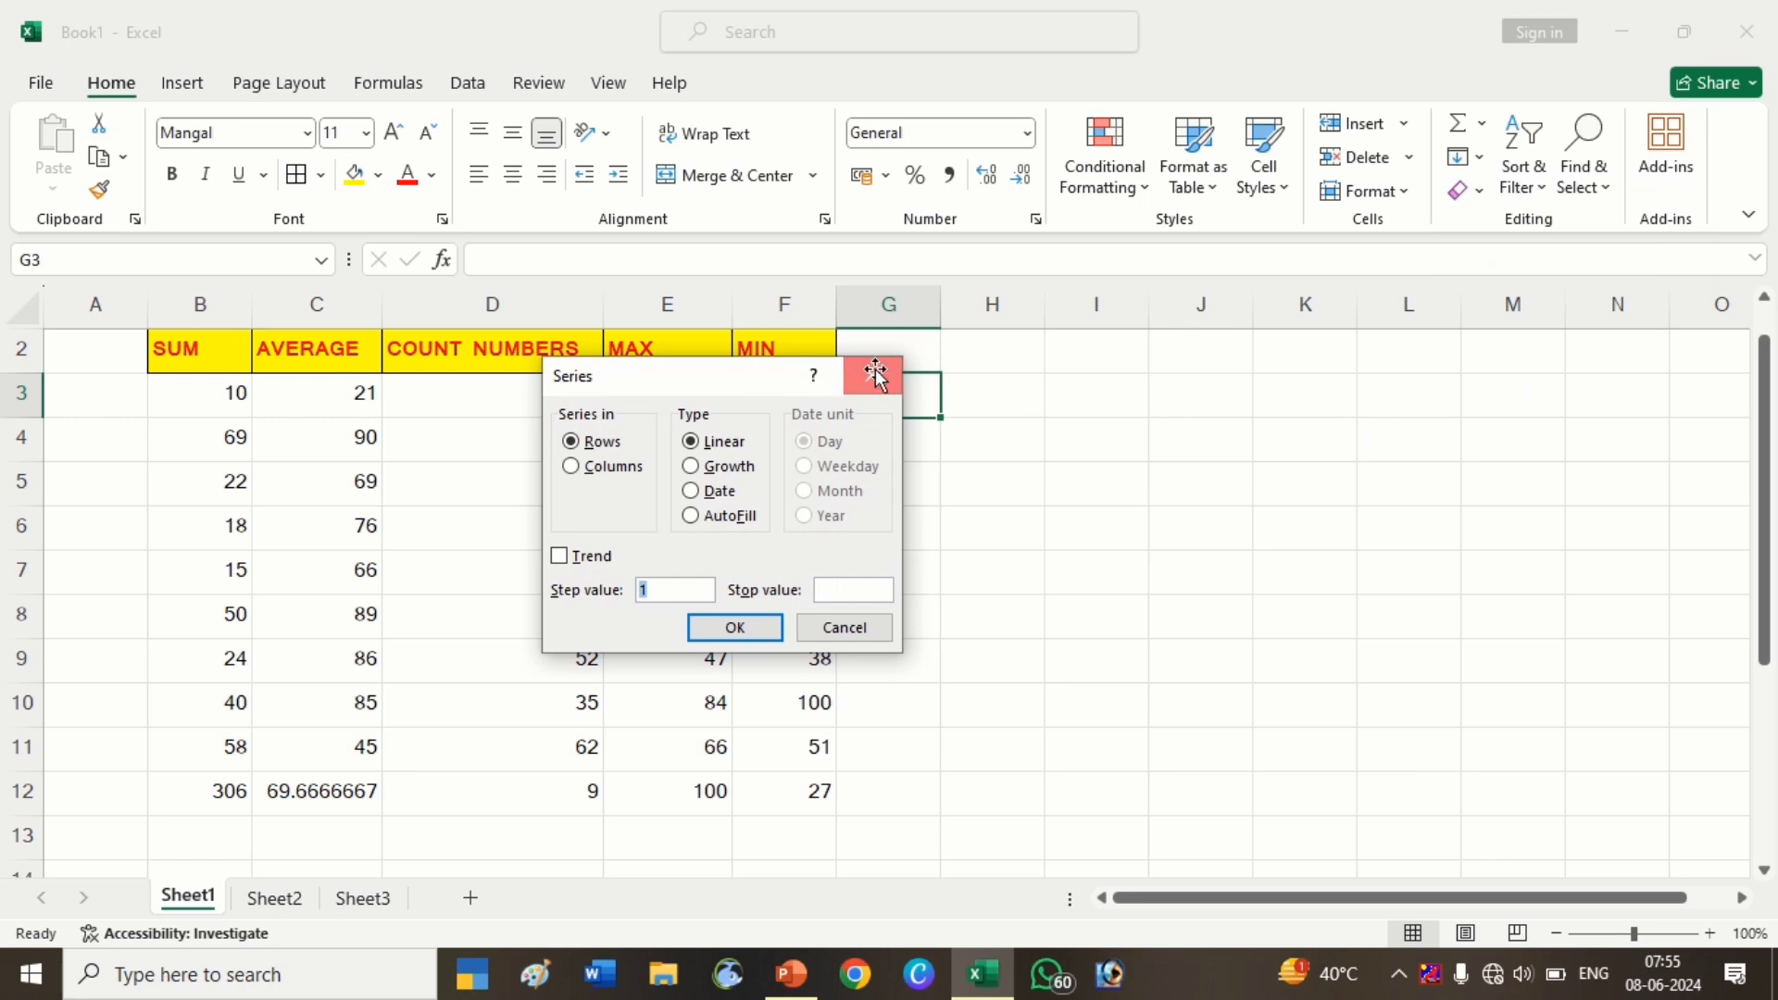
left_click(876, 375)
left_click(1153, 499)
left_click(1113, 403)
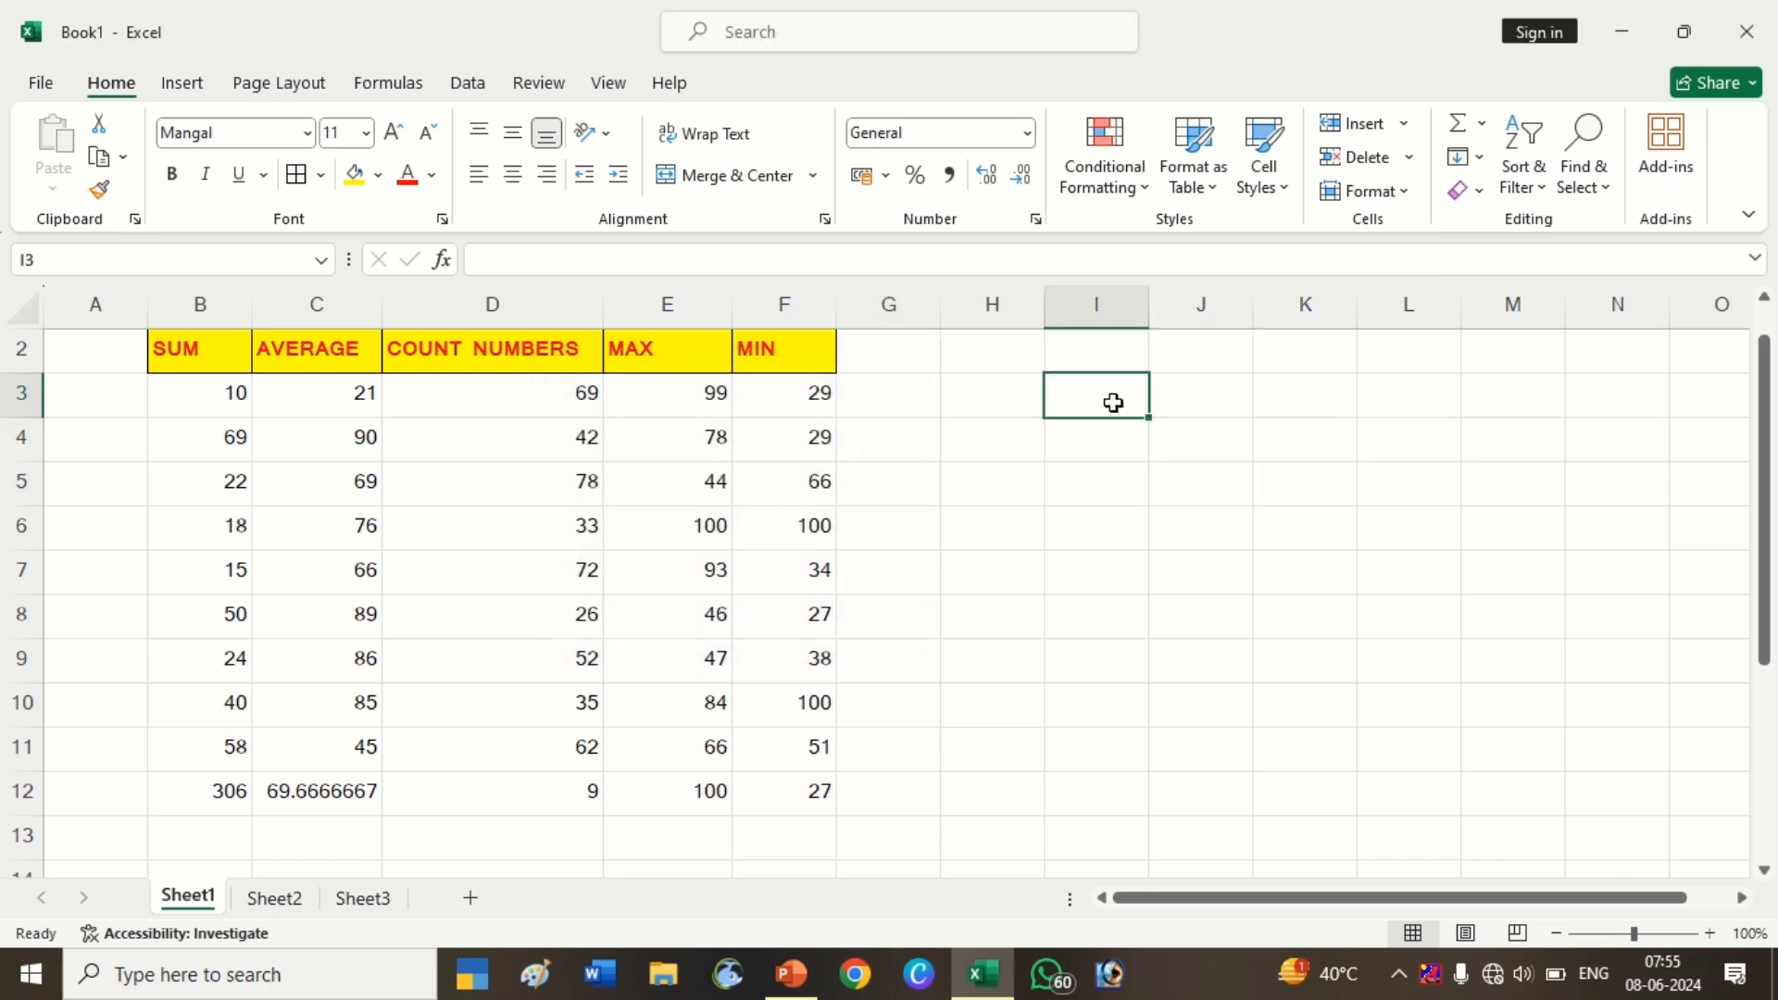
On Sheet2, enter the numbers 1 through 6 in A1:A6
left_click(278, 898)
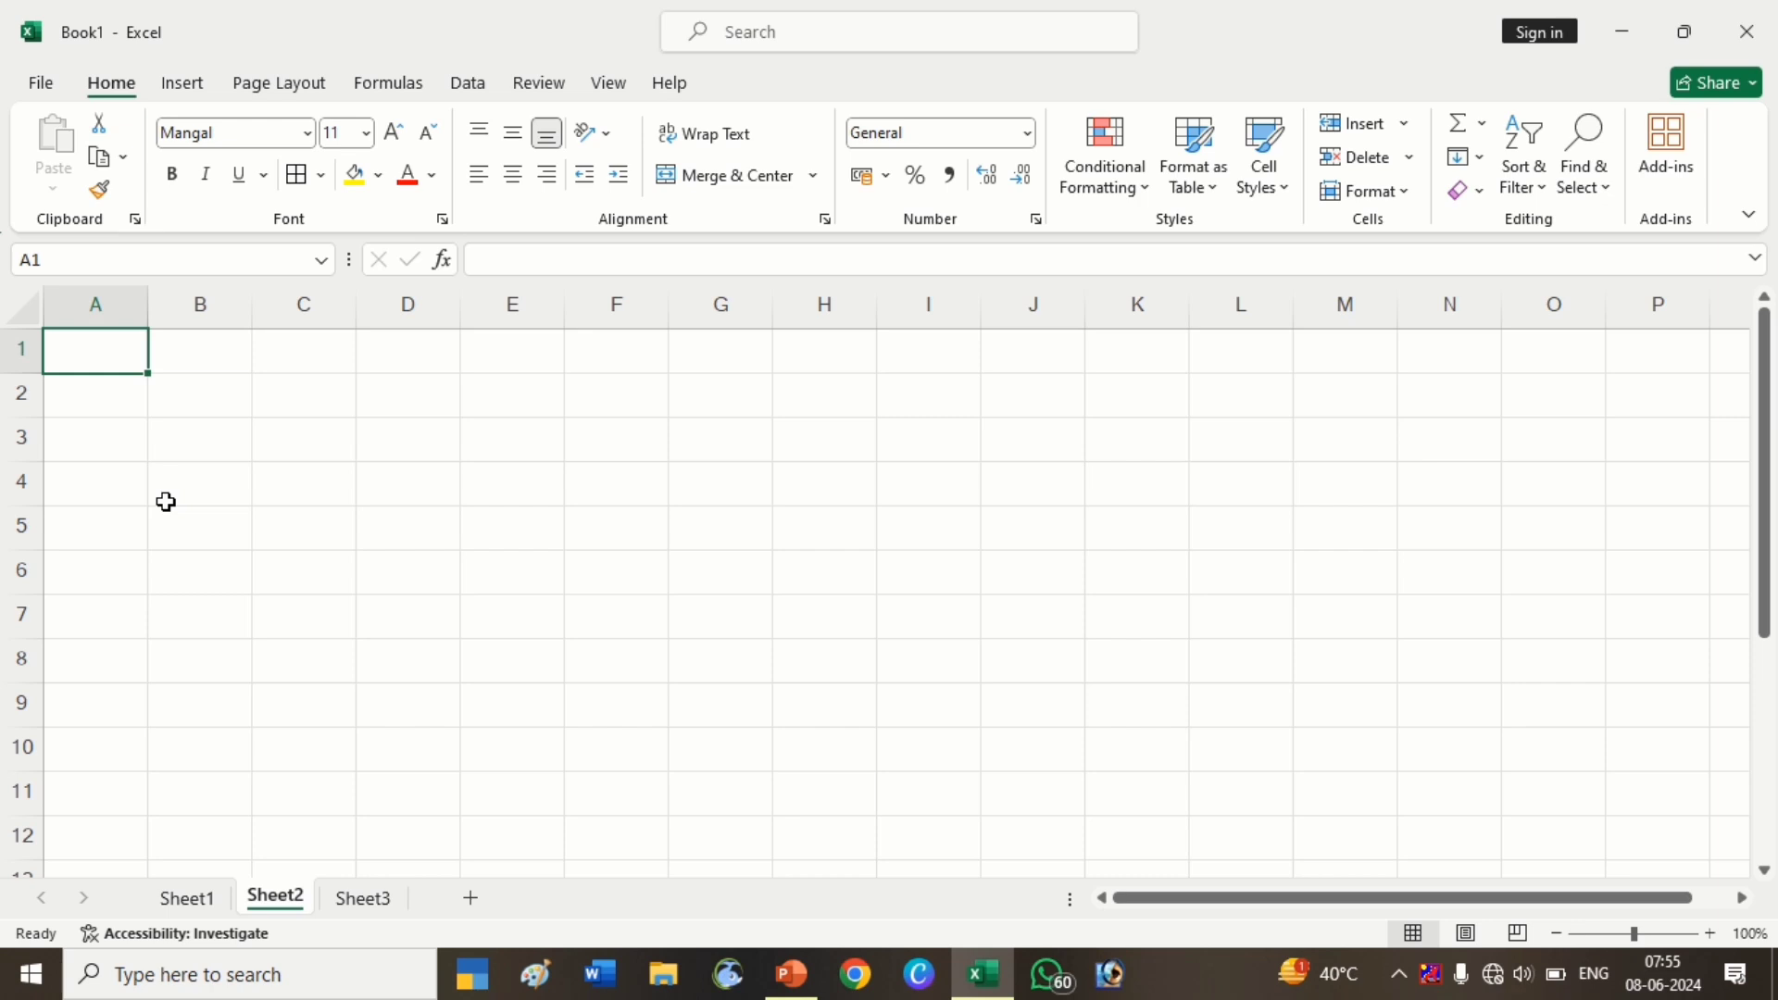
type("1")
key("Return")
type("2")
key("Return")
type("3")
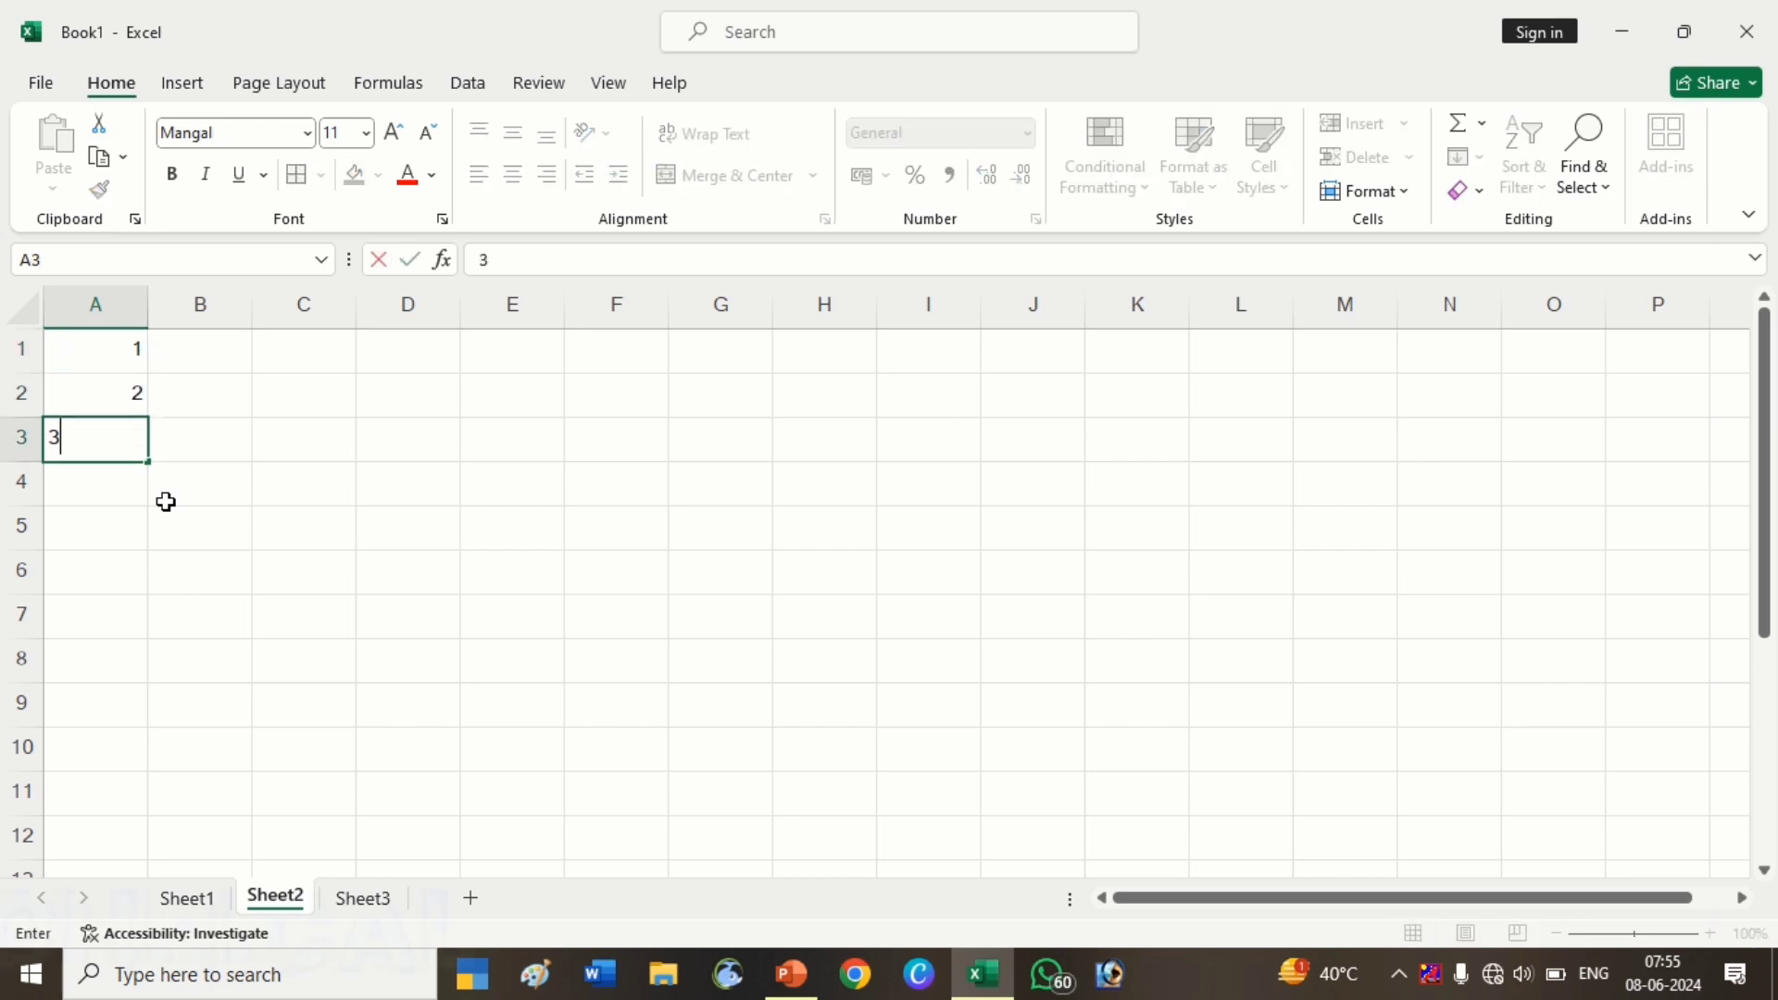
key("Return")
type("4")
key("Return")
type("5")
key("Return")
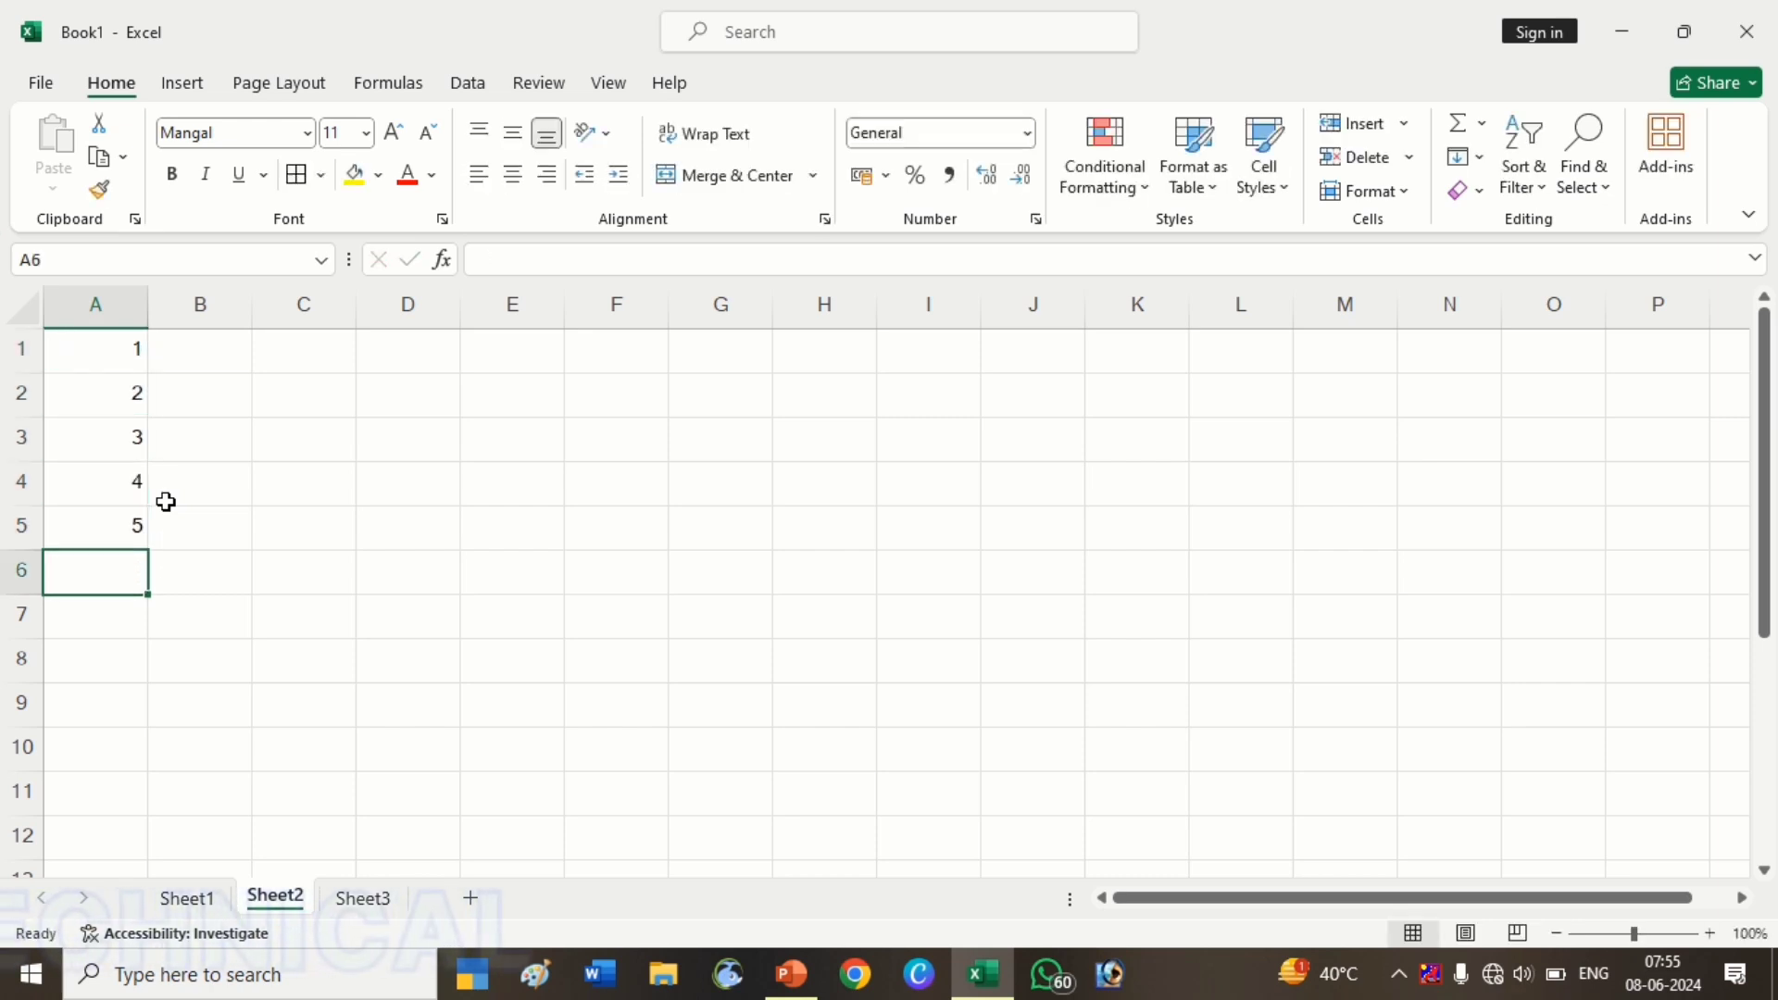
type("6")
key("Return")
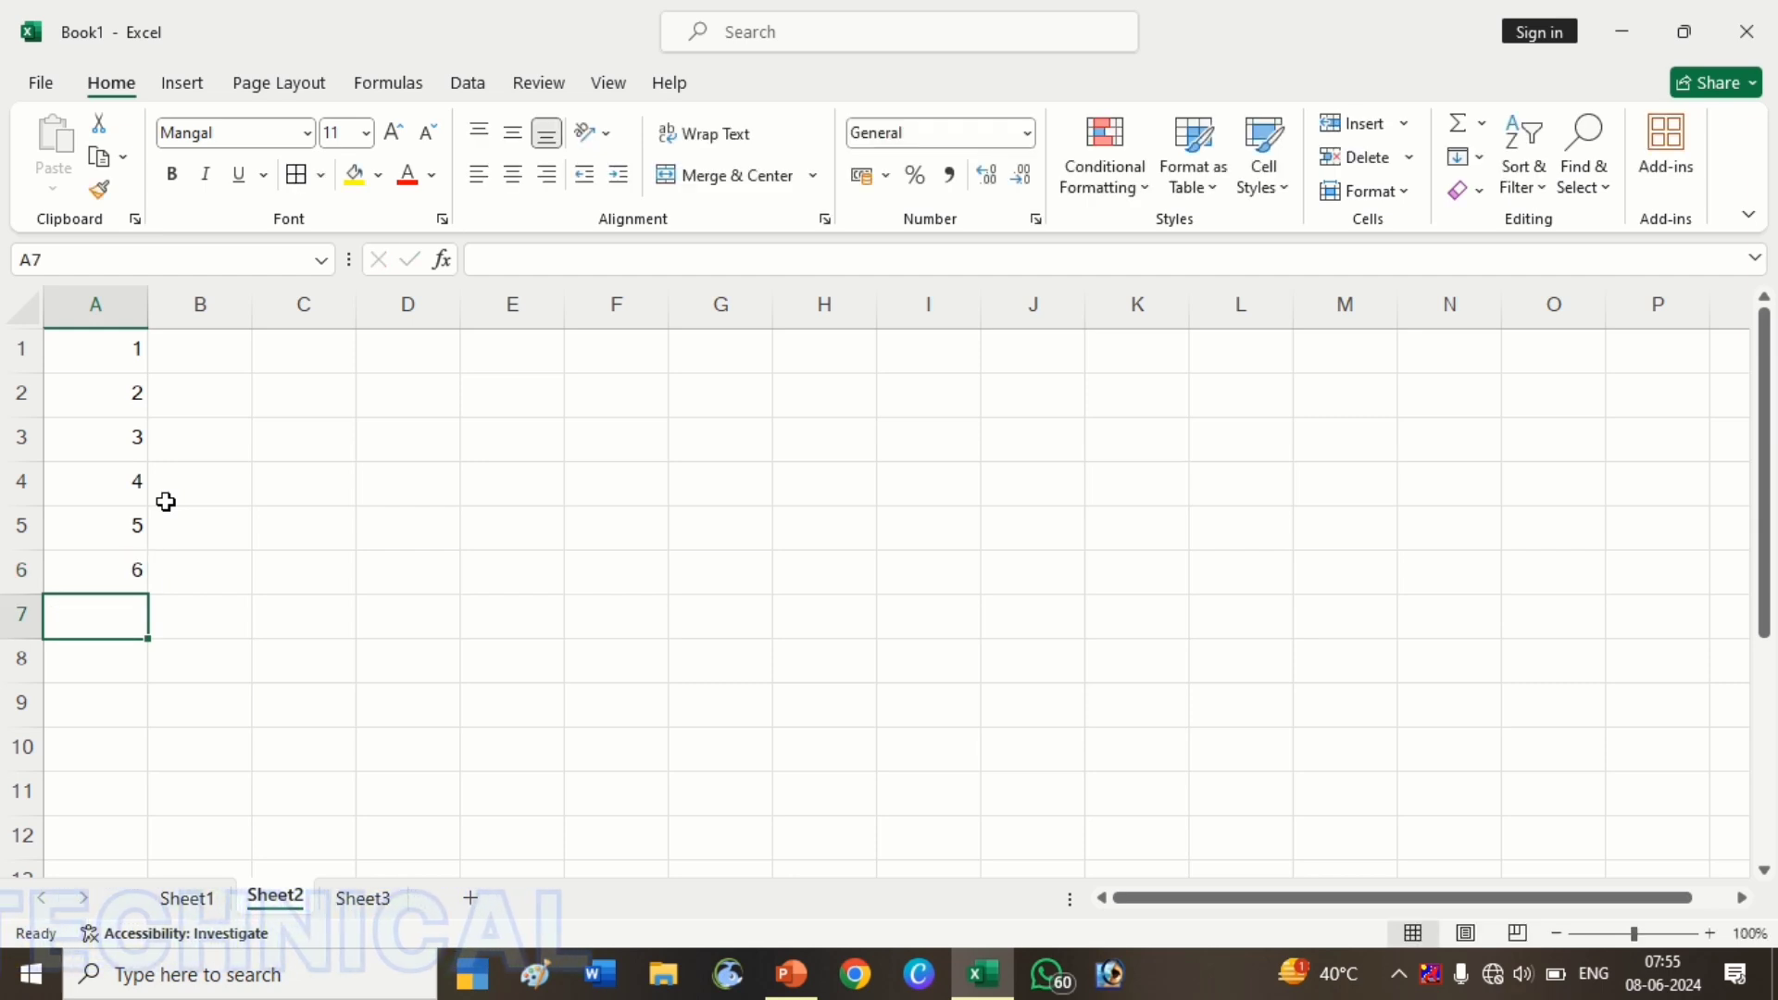
Clear A3:A6, auto-fill down from A1:A2, then undo the fill, keeping only 1 and 2
left_click_drag(117, 441, 142, 575)
key("Delete")
left_click(74, 340)
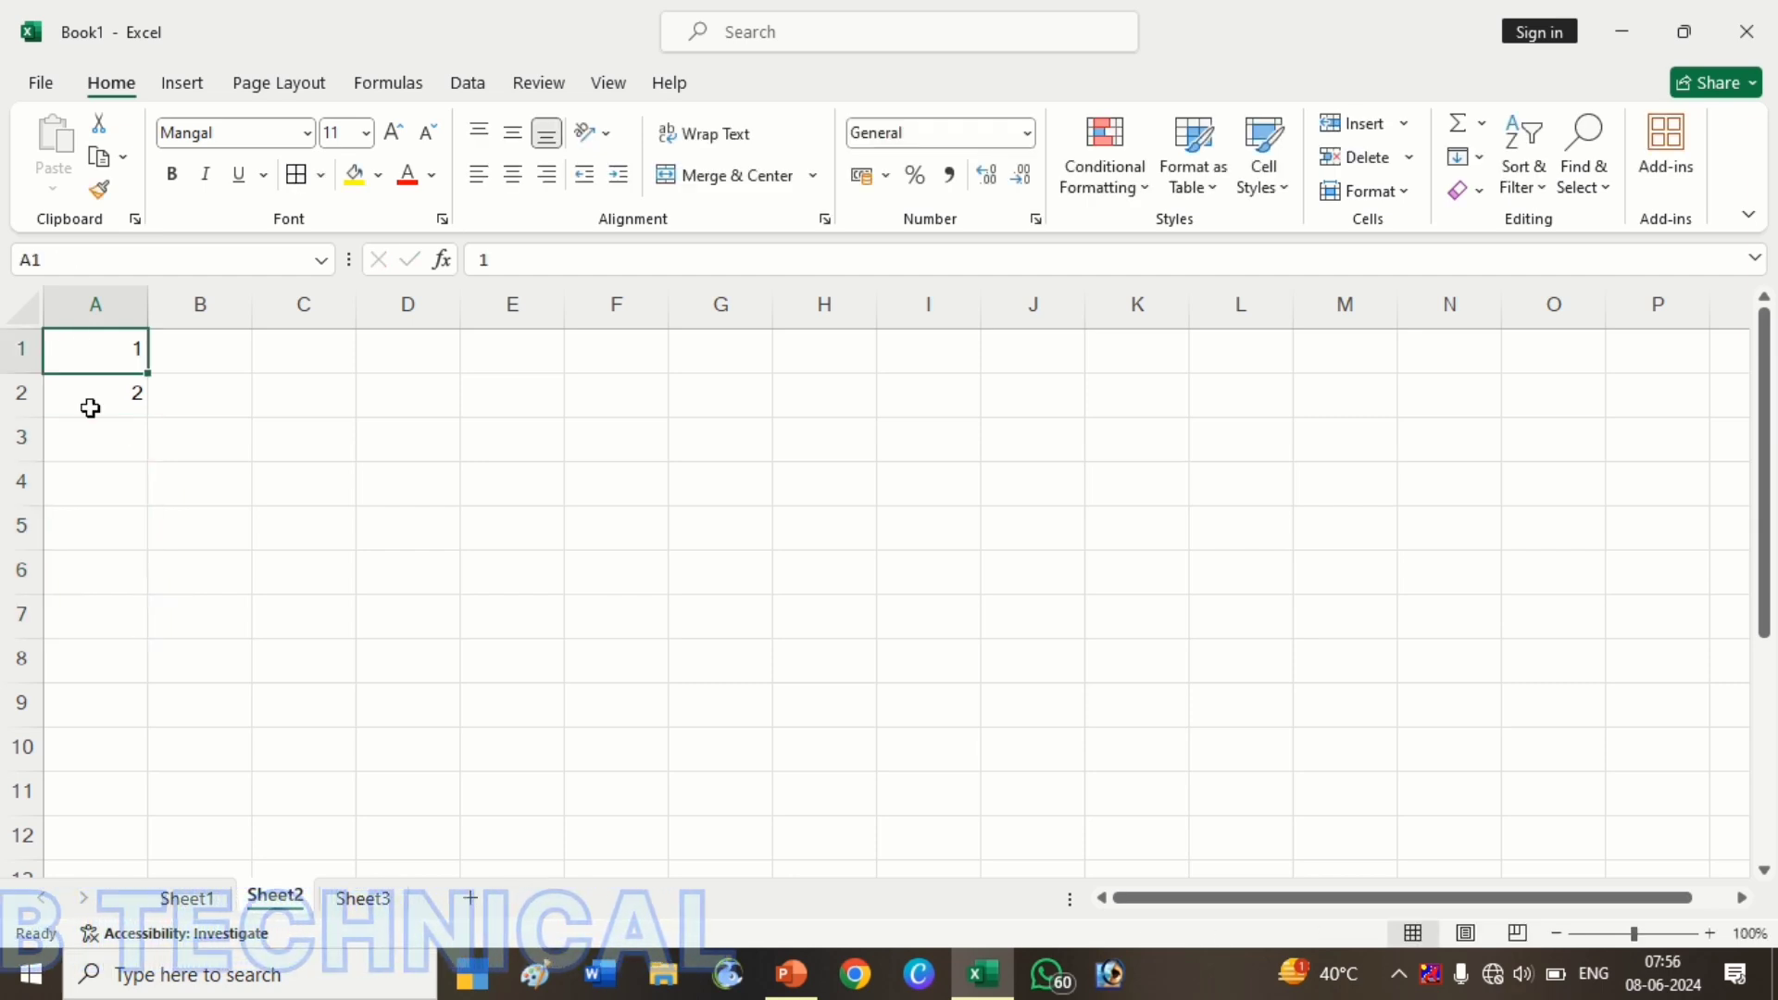
left_click(86, 403)
left_click_drag(92, 359, 186, 846)
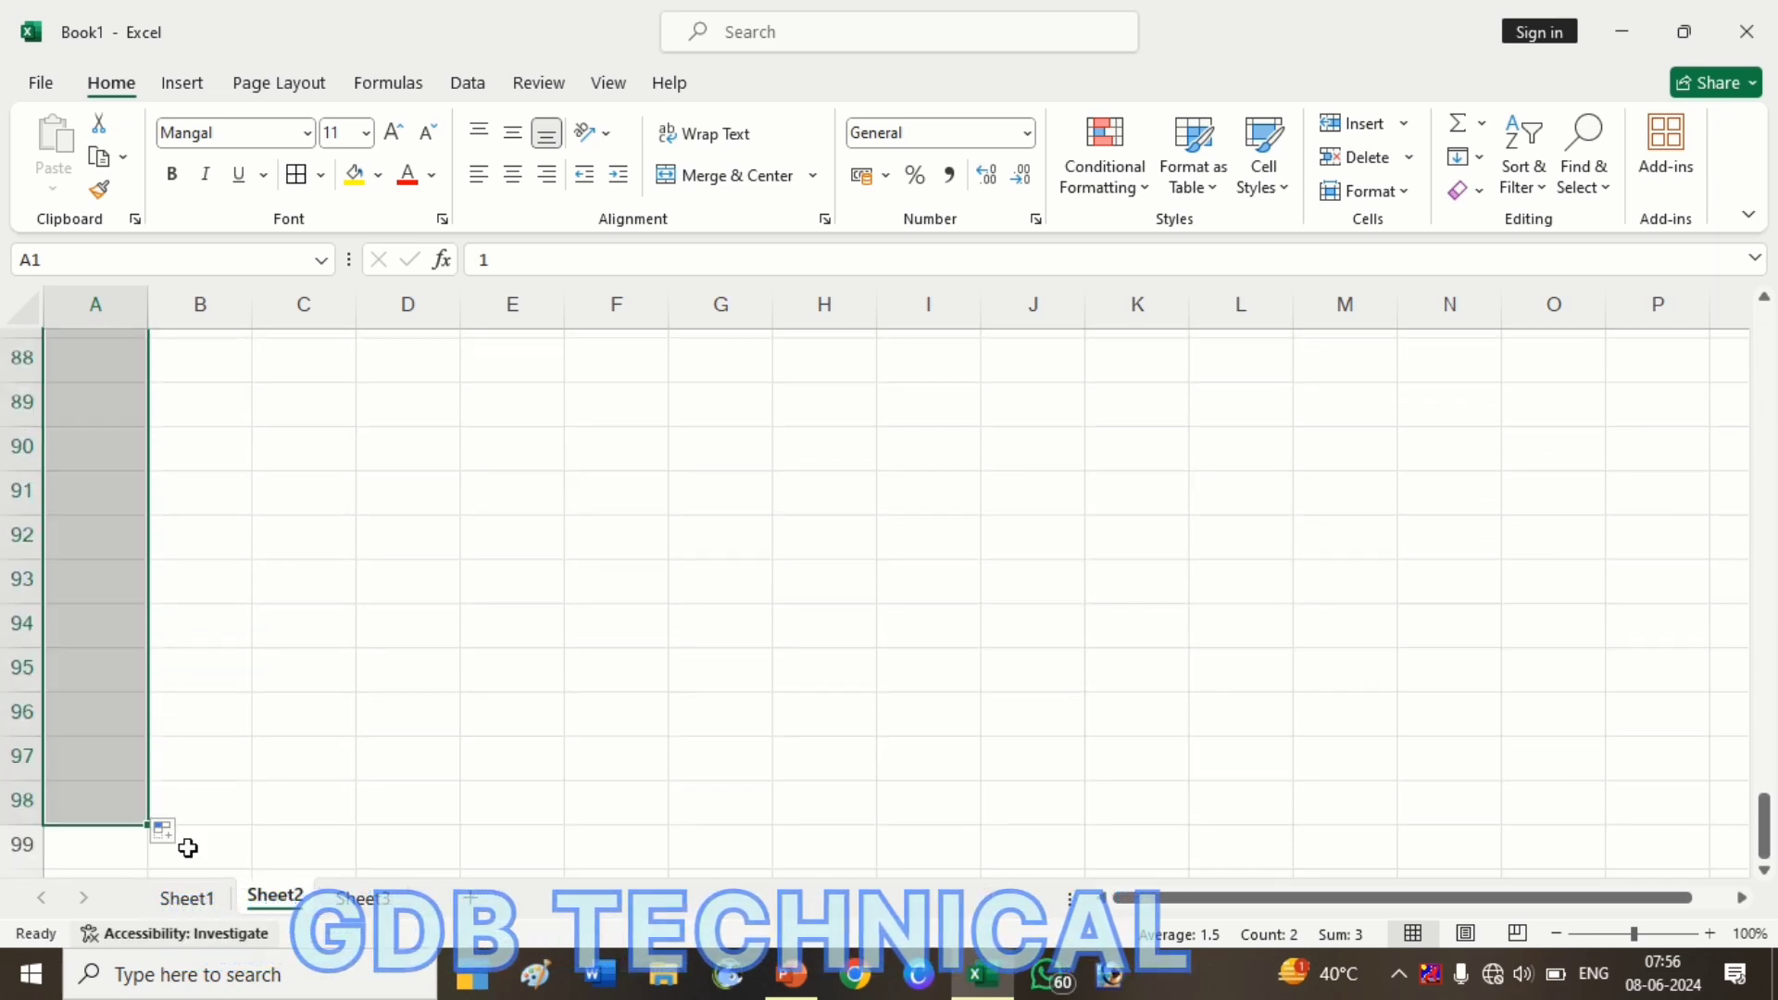
scroll(333, 691, "up", 8)
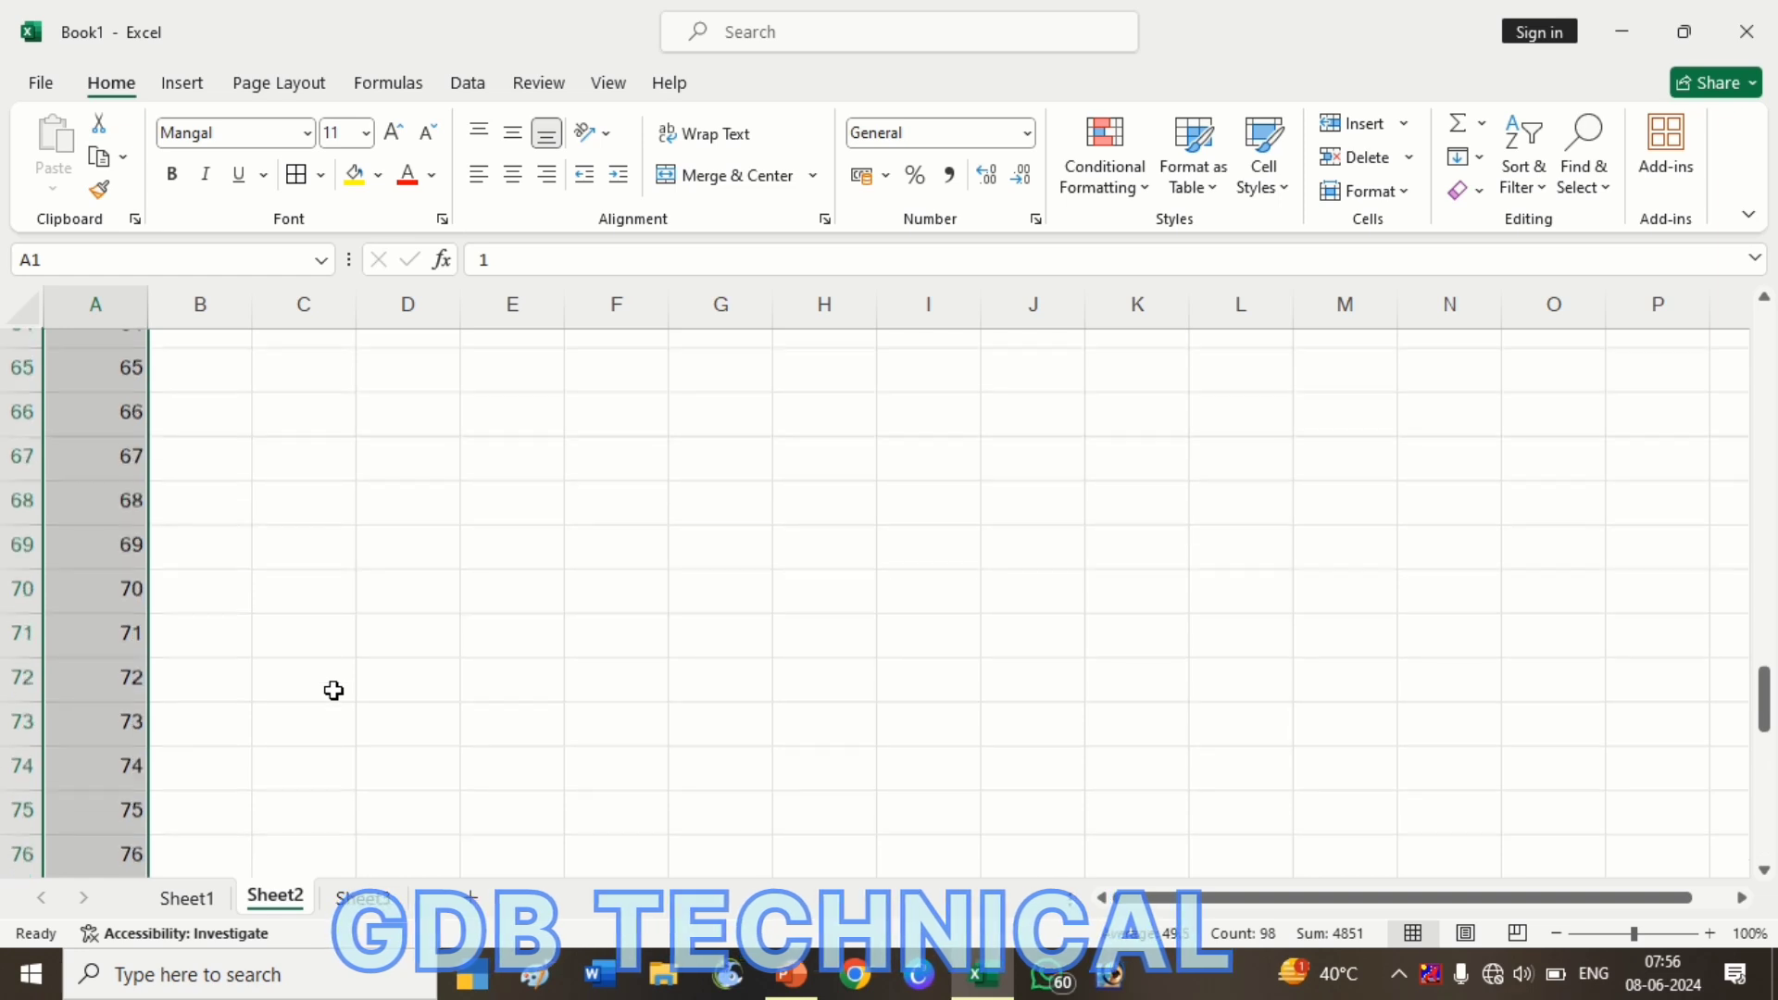
key("ctrl+z")
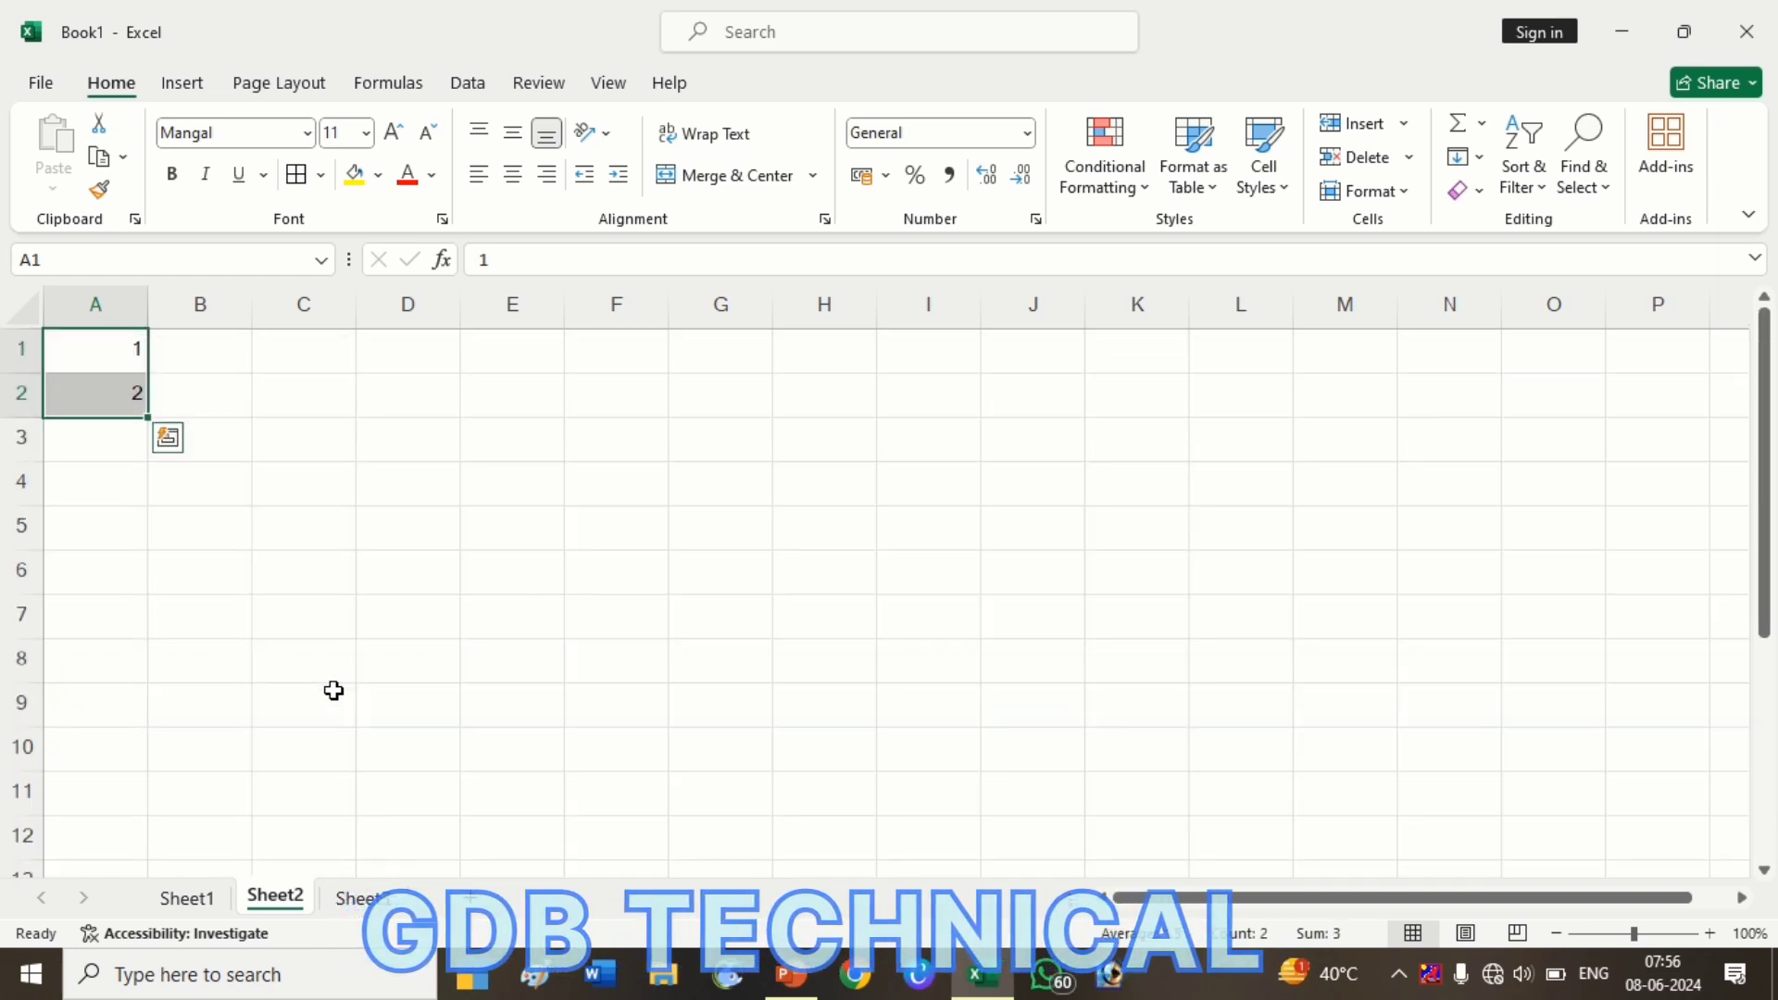
From A1, fill a linear Columns series with step 1 and stop value 2000, then check it ends at A2000
left_click(172, 521)
left_click(124, 401)
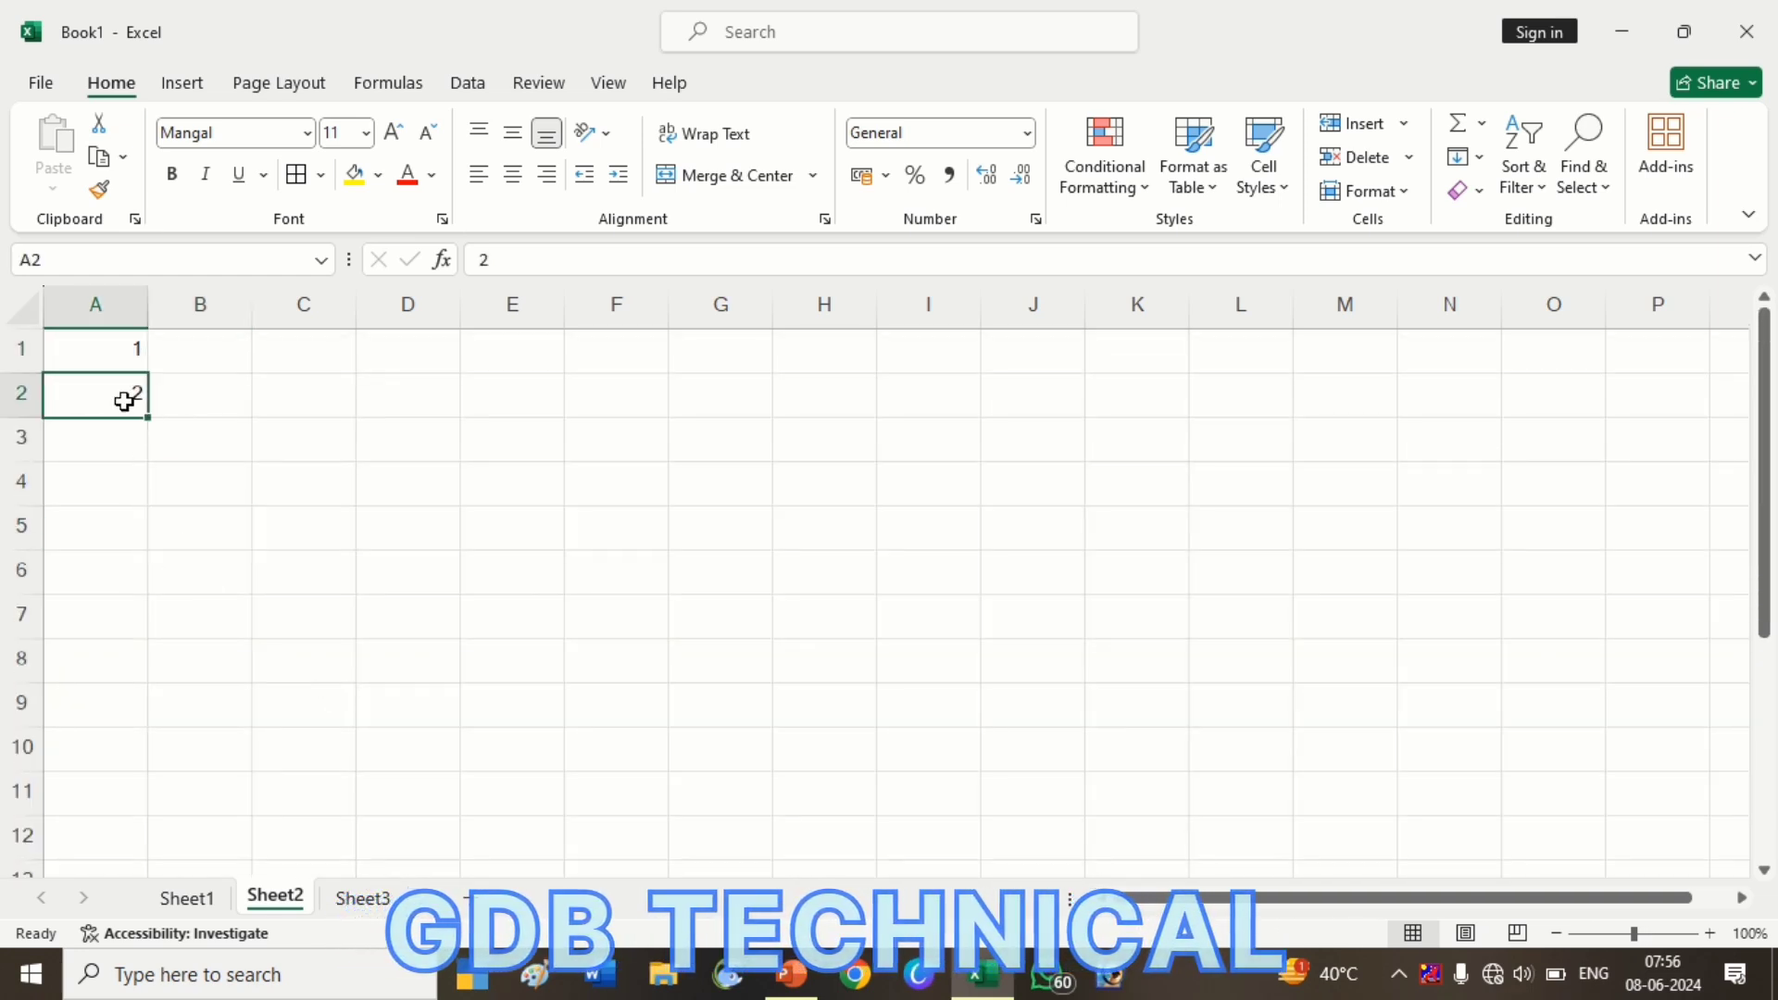
left_click(100, 363)
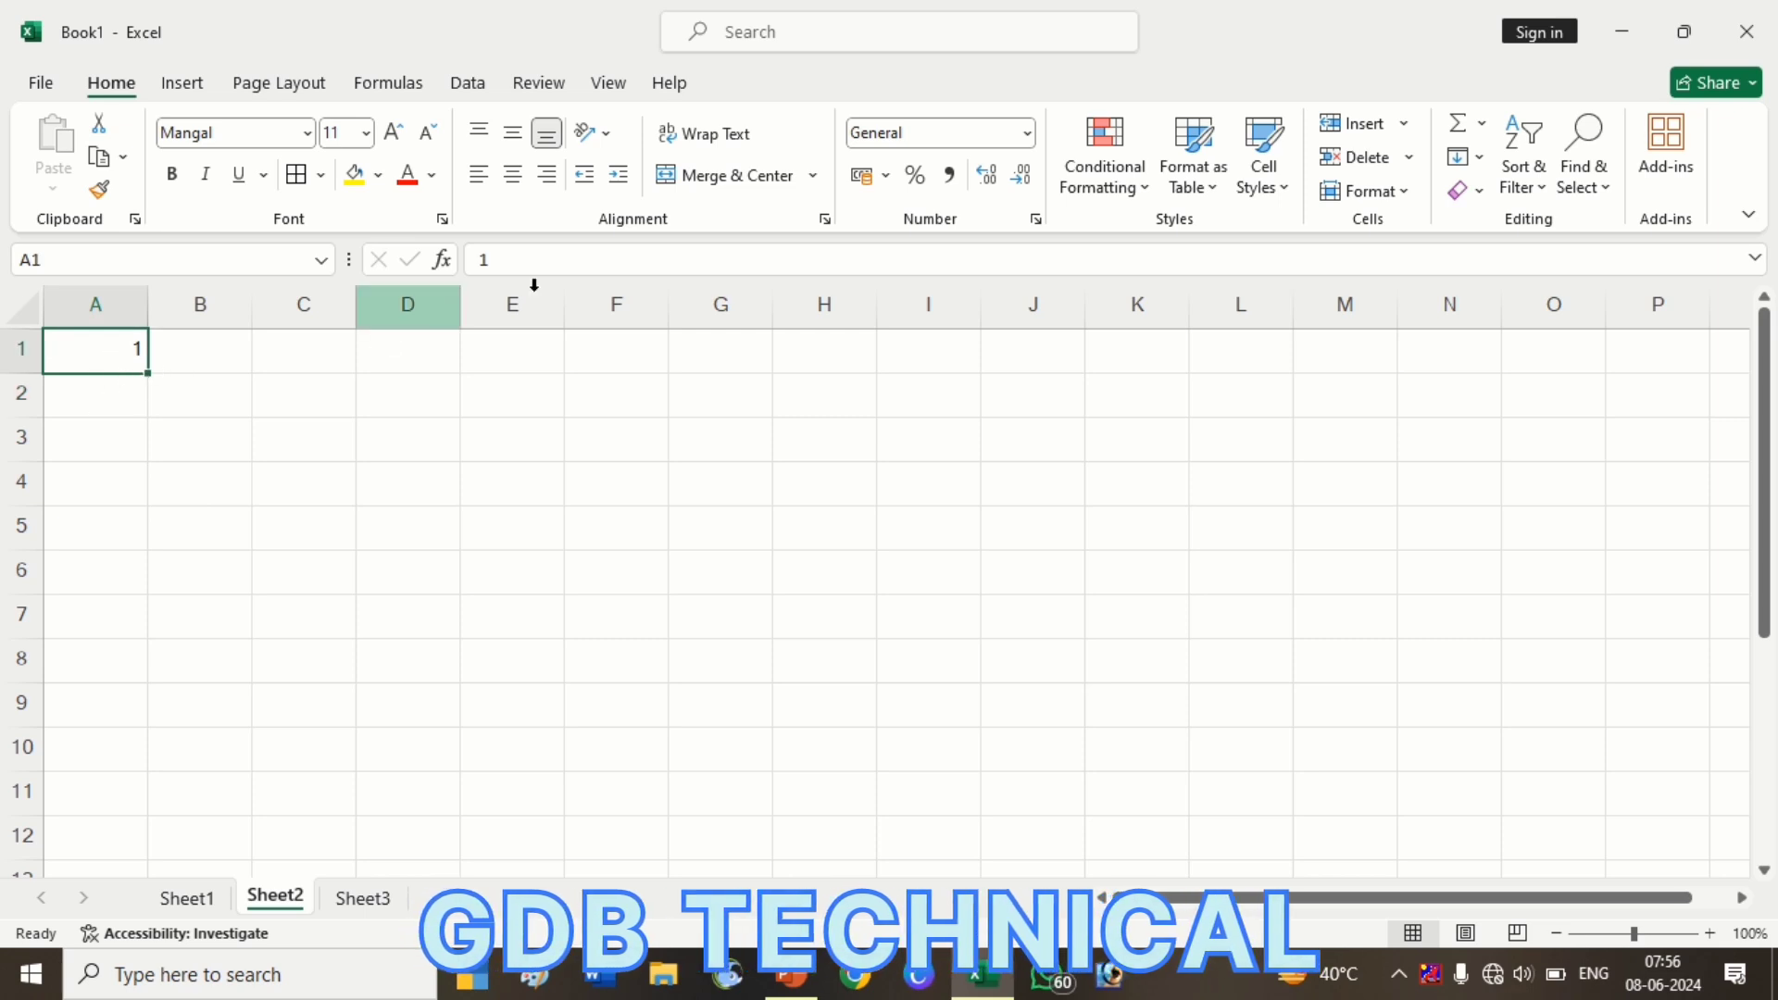
left_click(1470, 157)
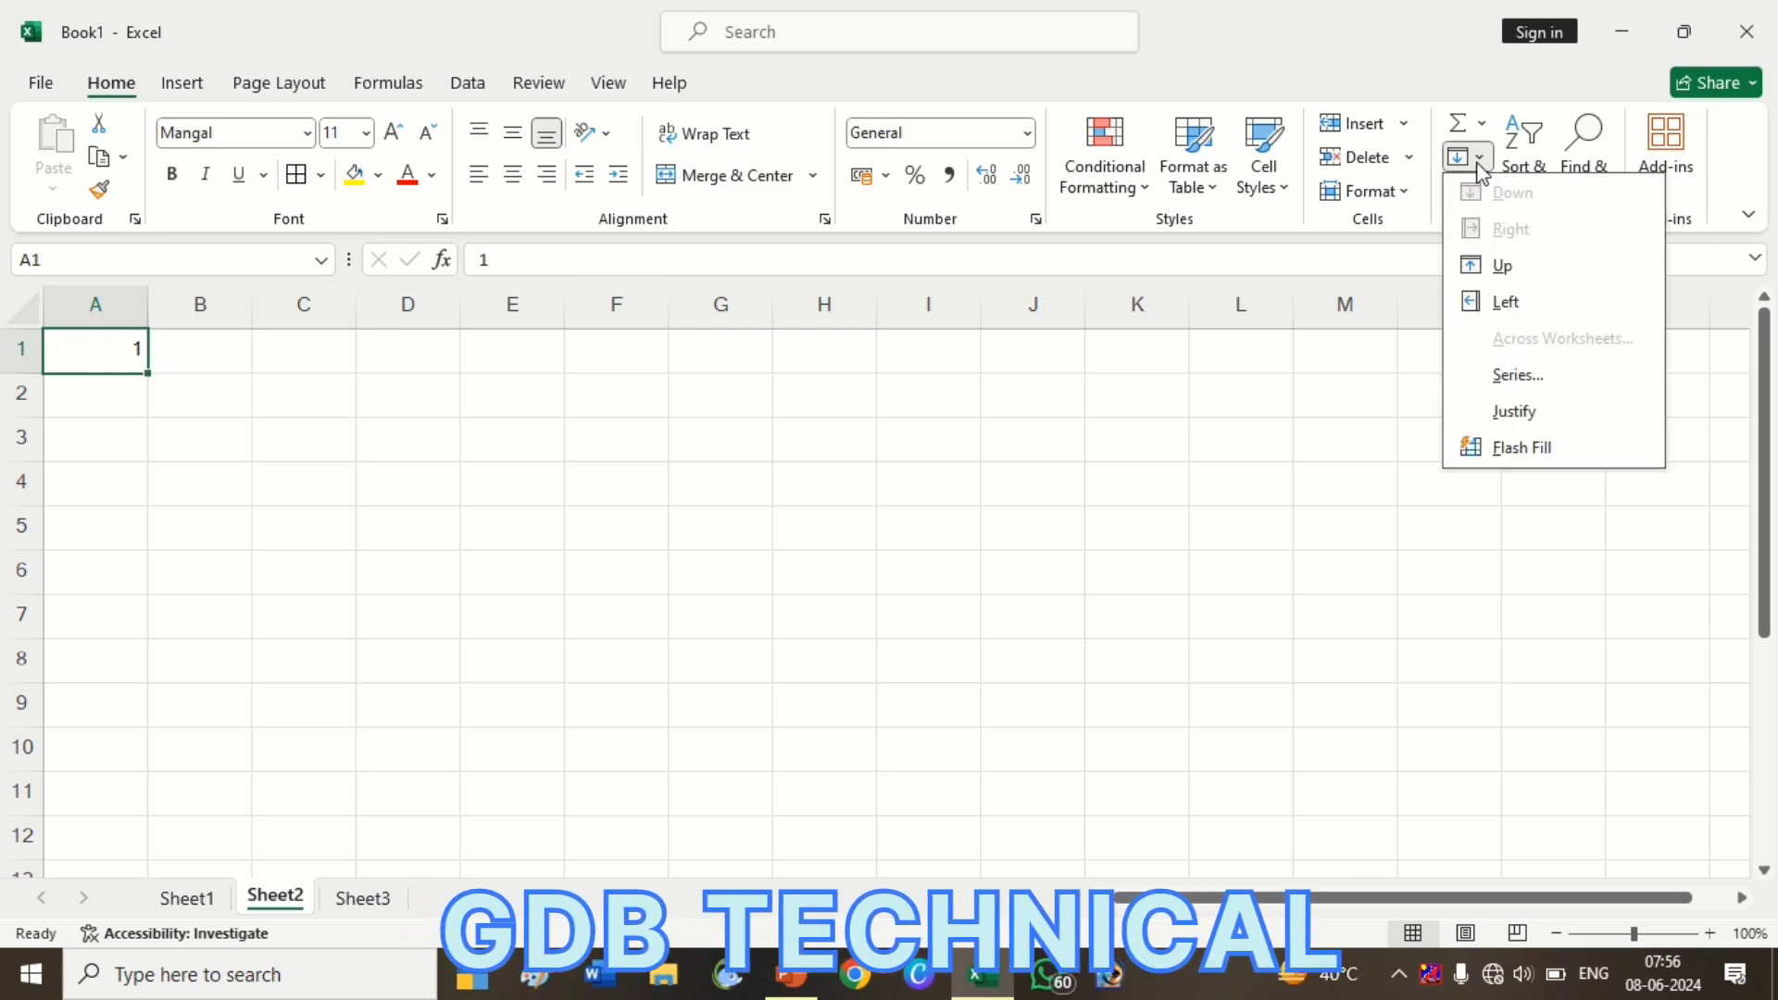
left_click(1519, 376)
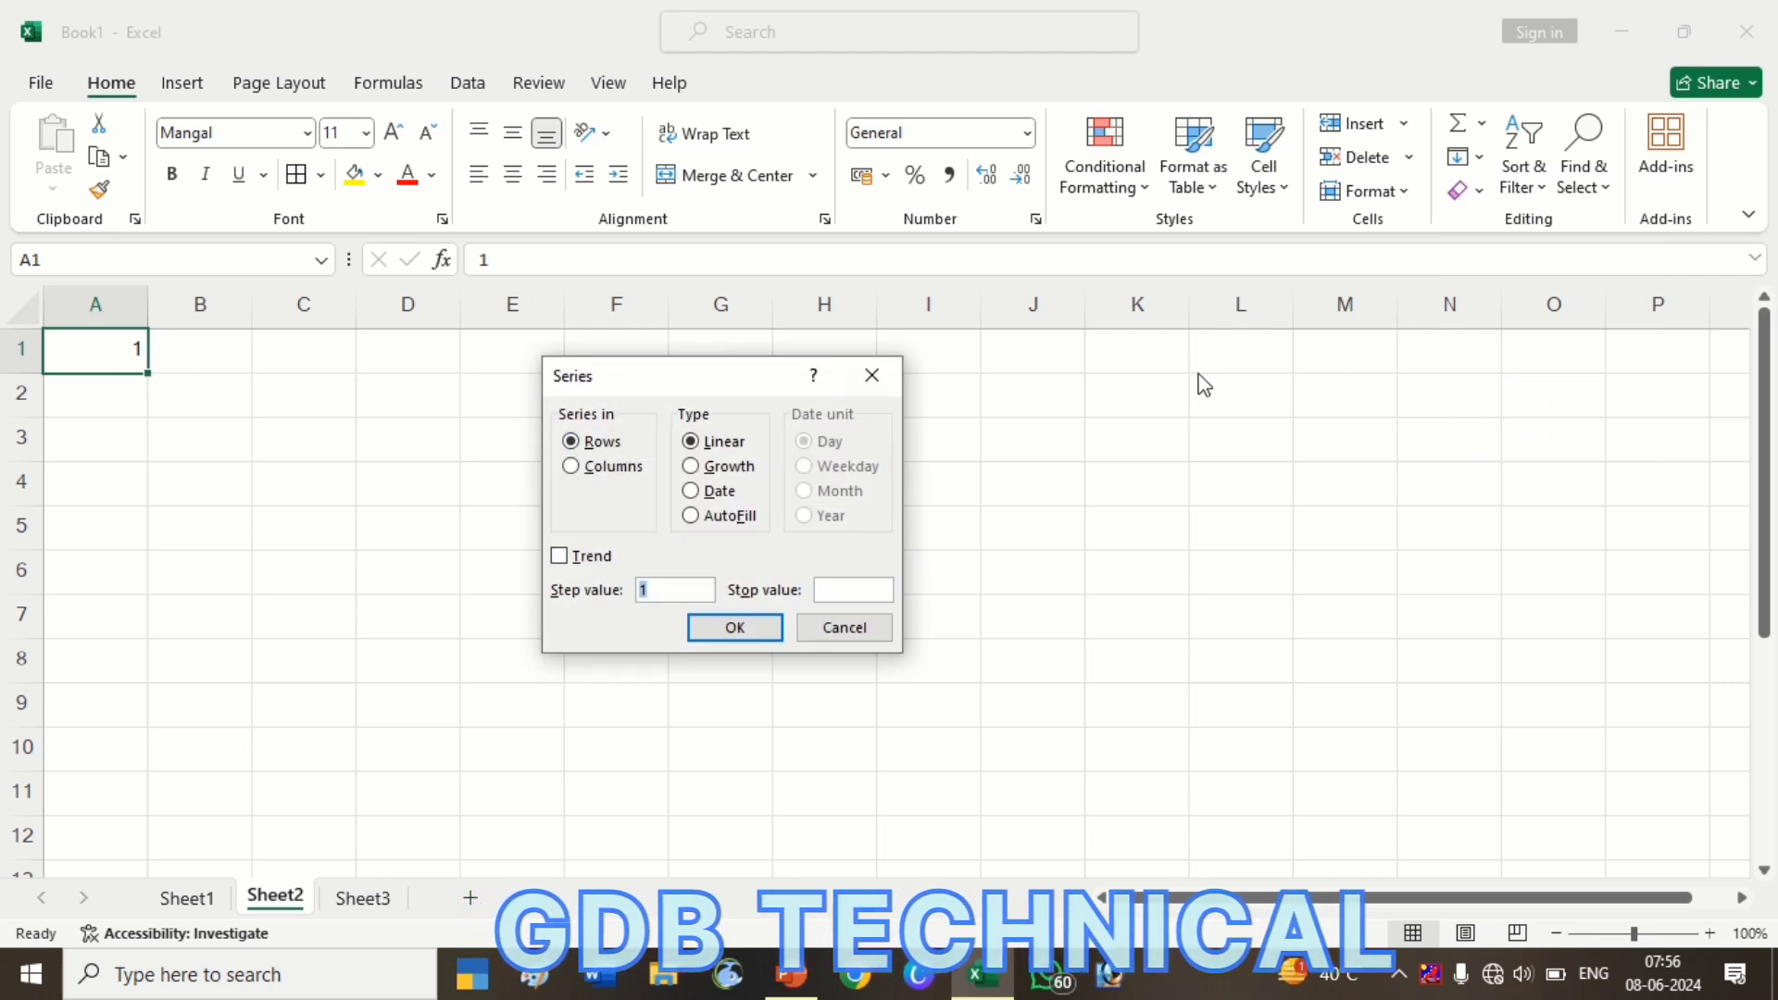
left_click(567, 467)
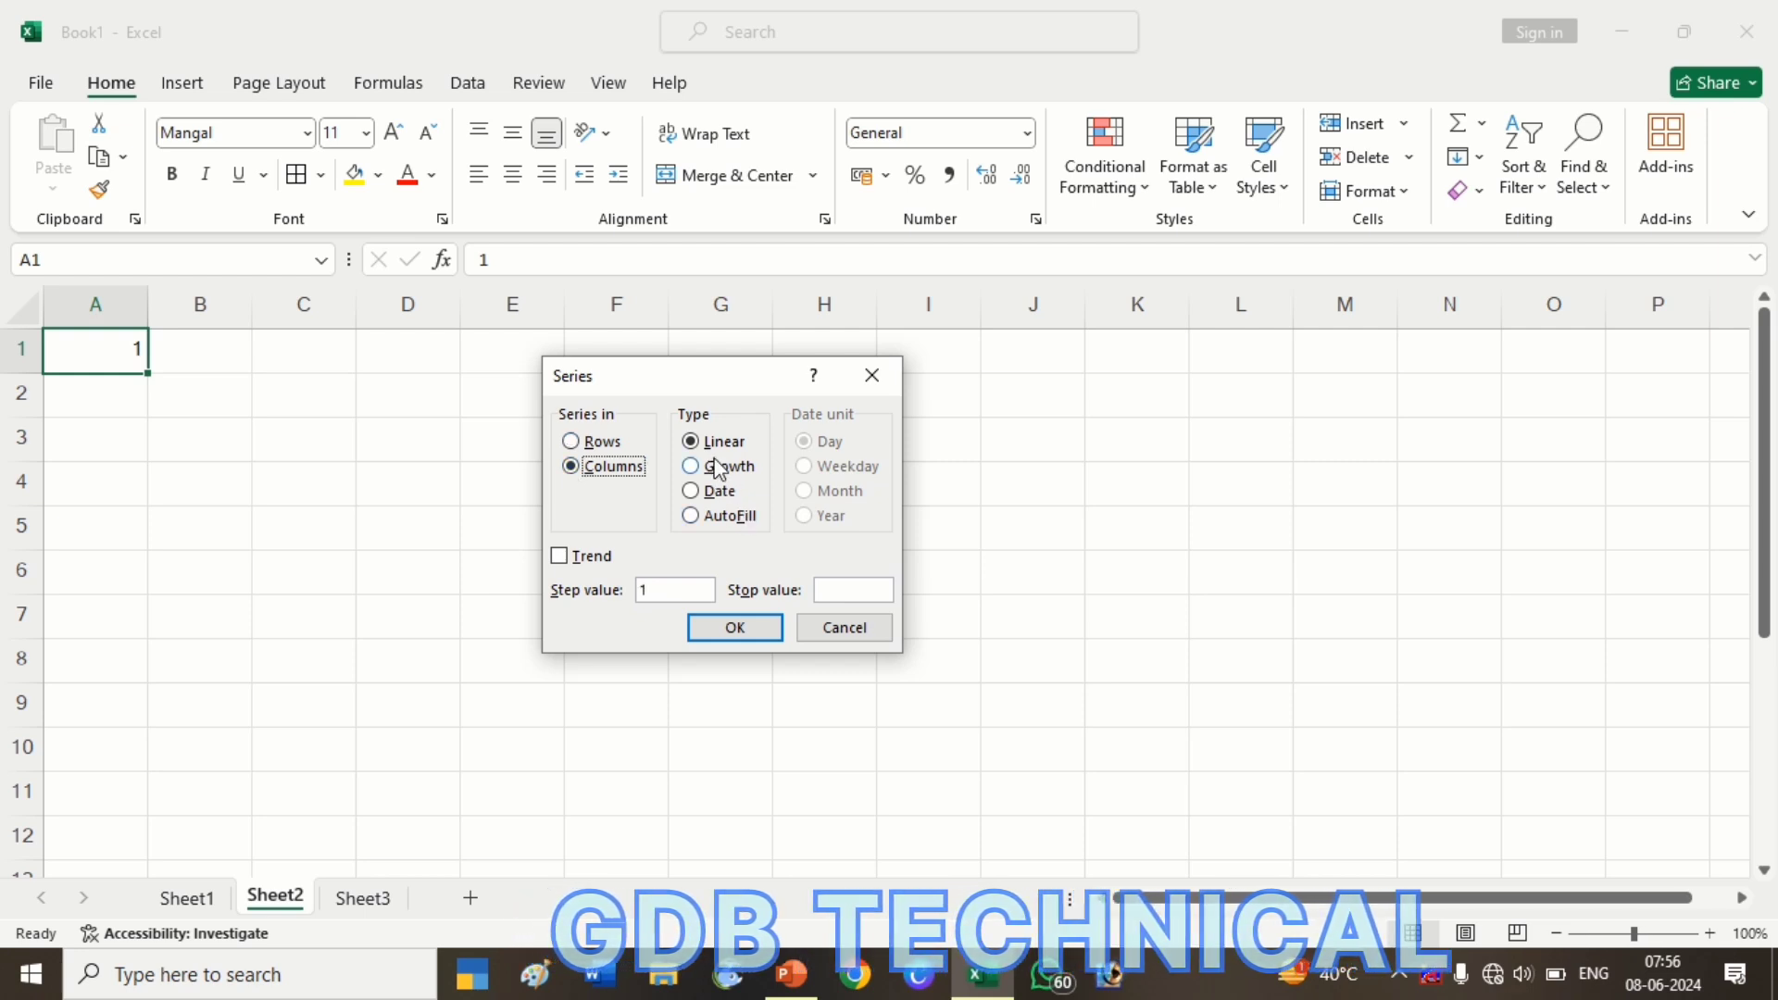
left_click(669, 590)
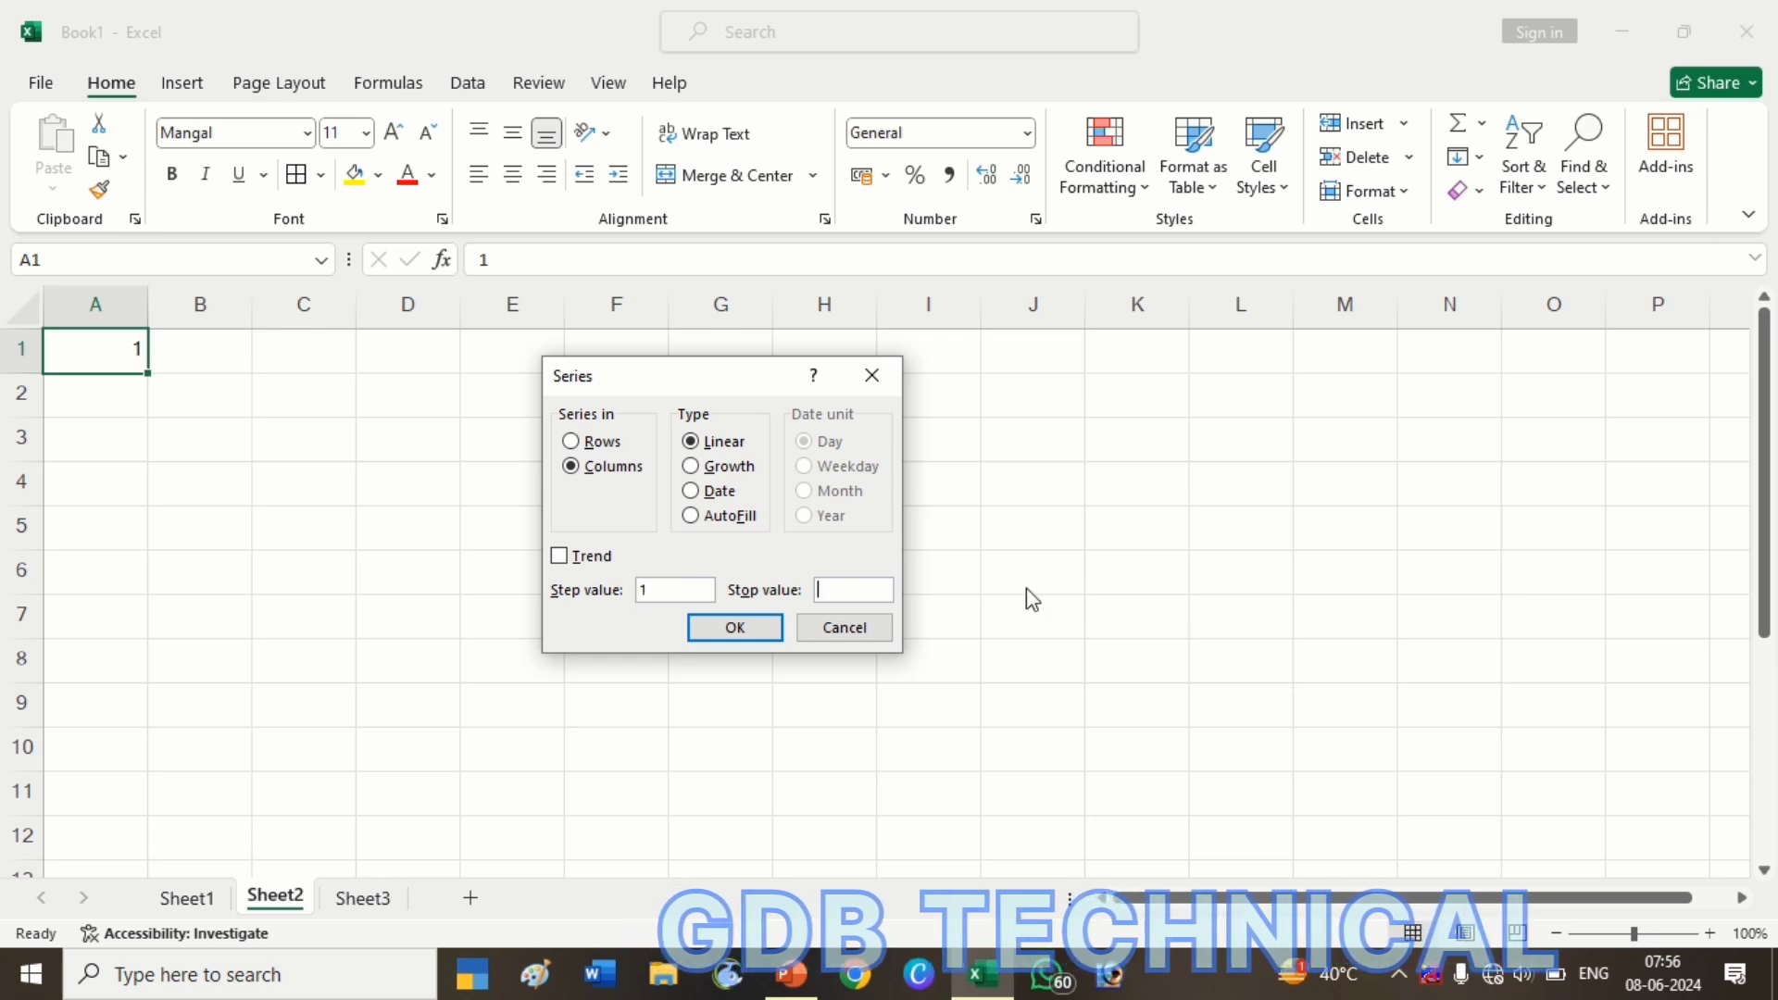
key("Tab")
type("20000")
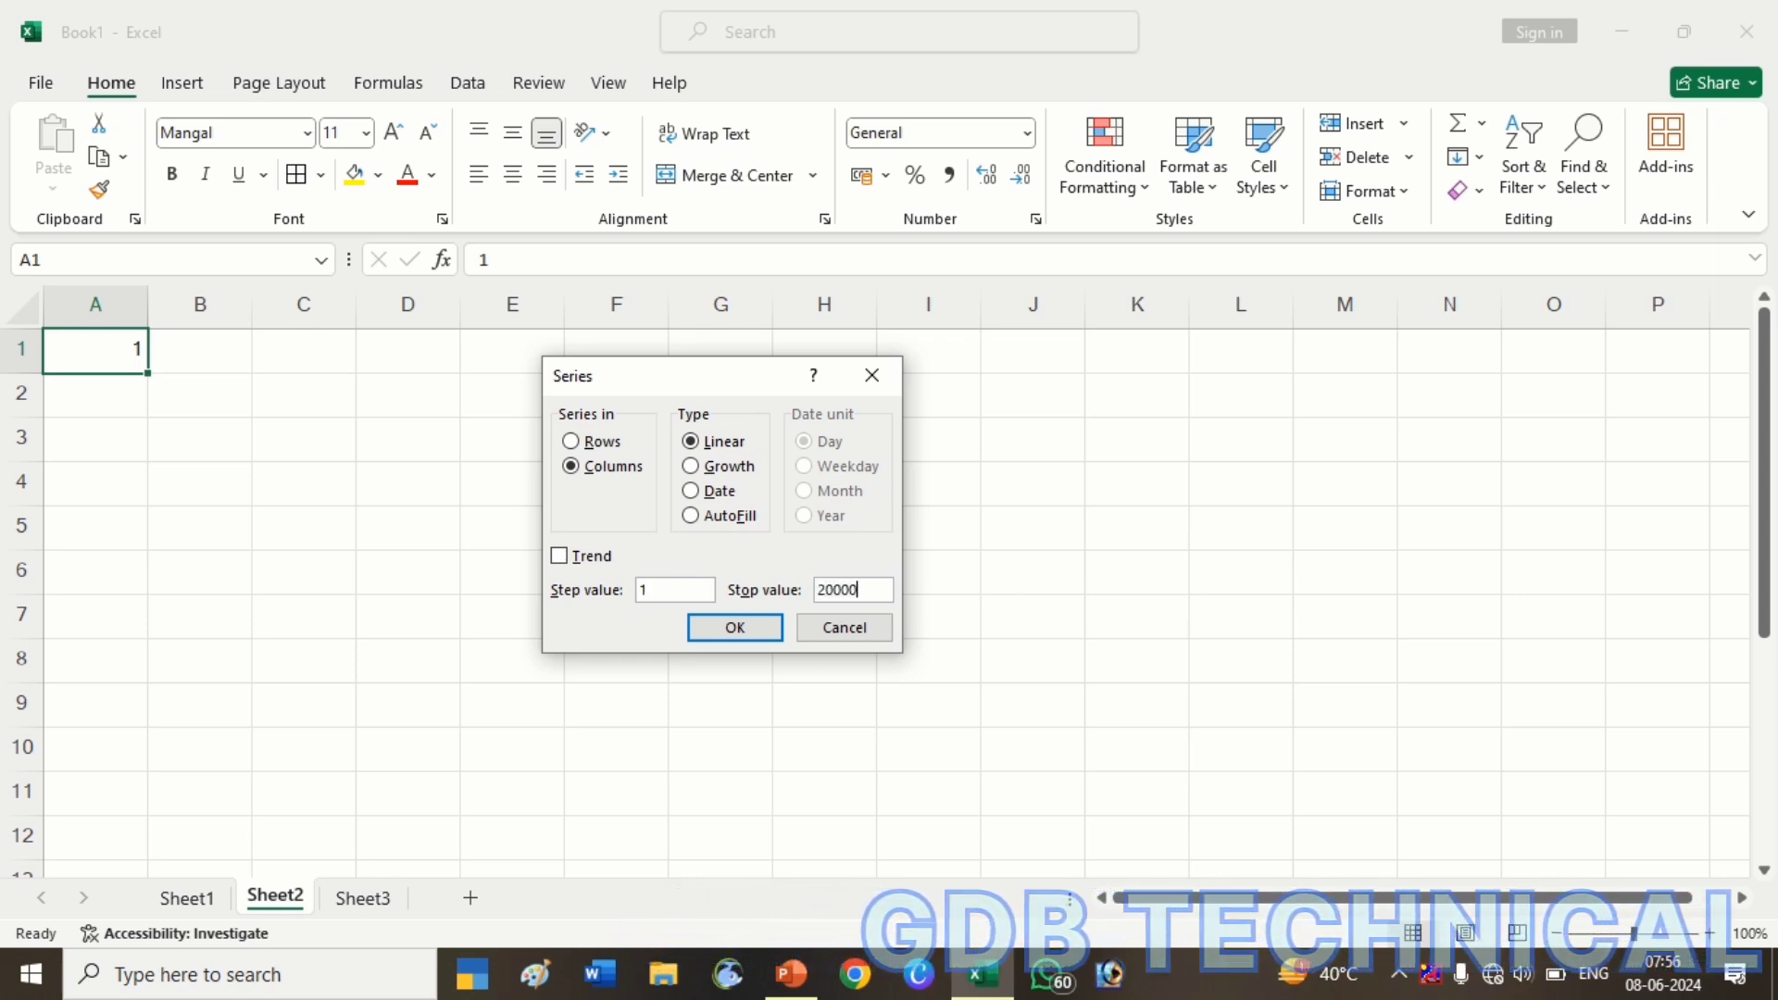
key("BackSpace")
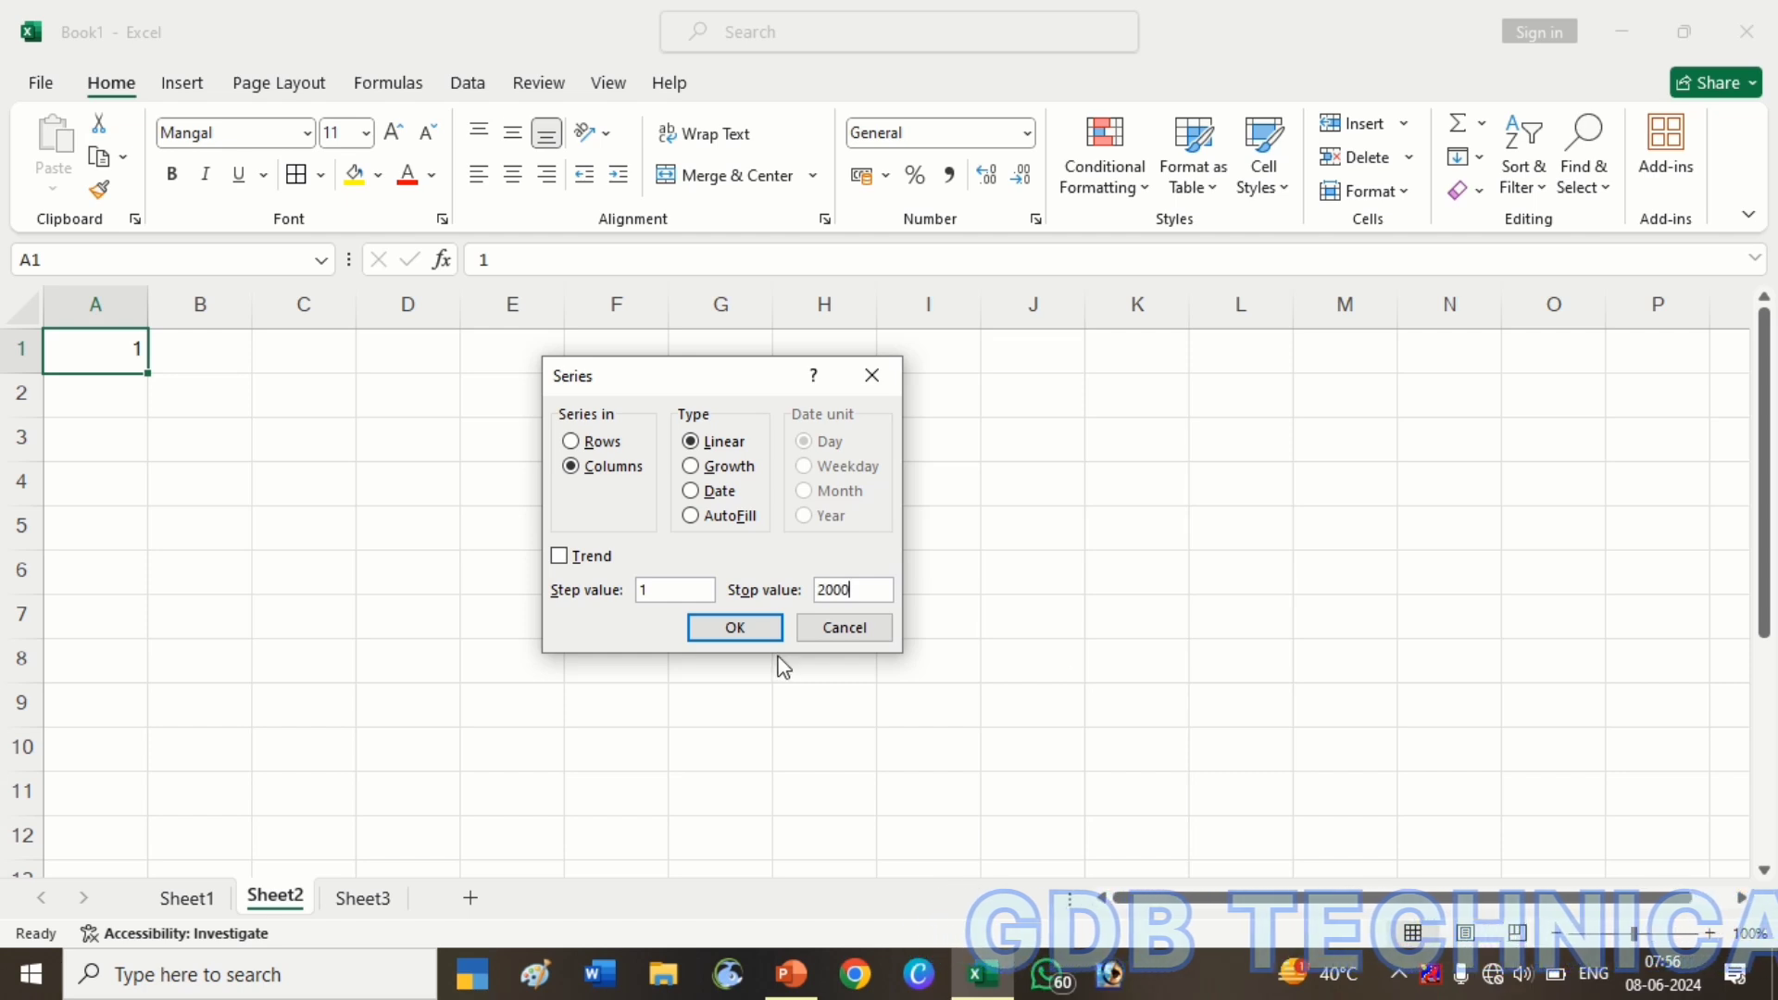
left_click(734, 628)
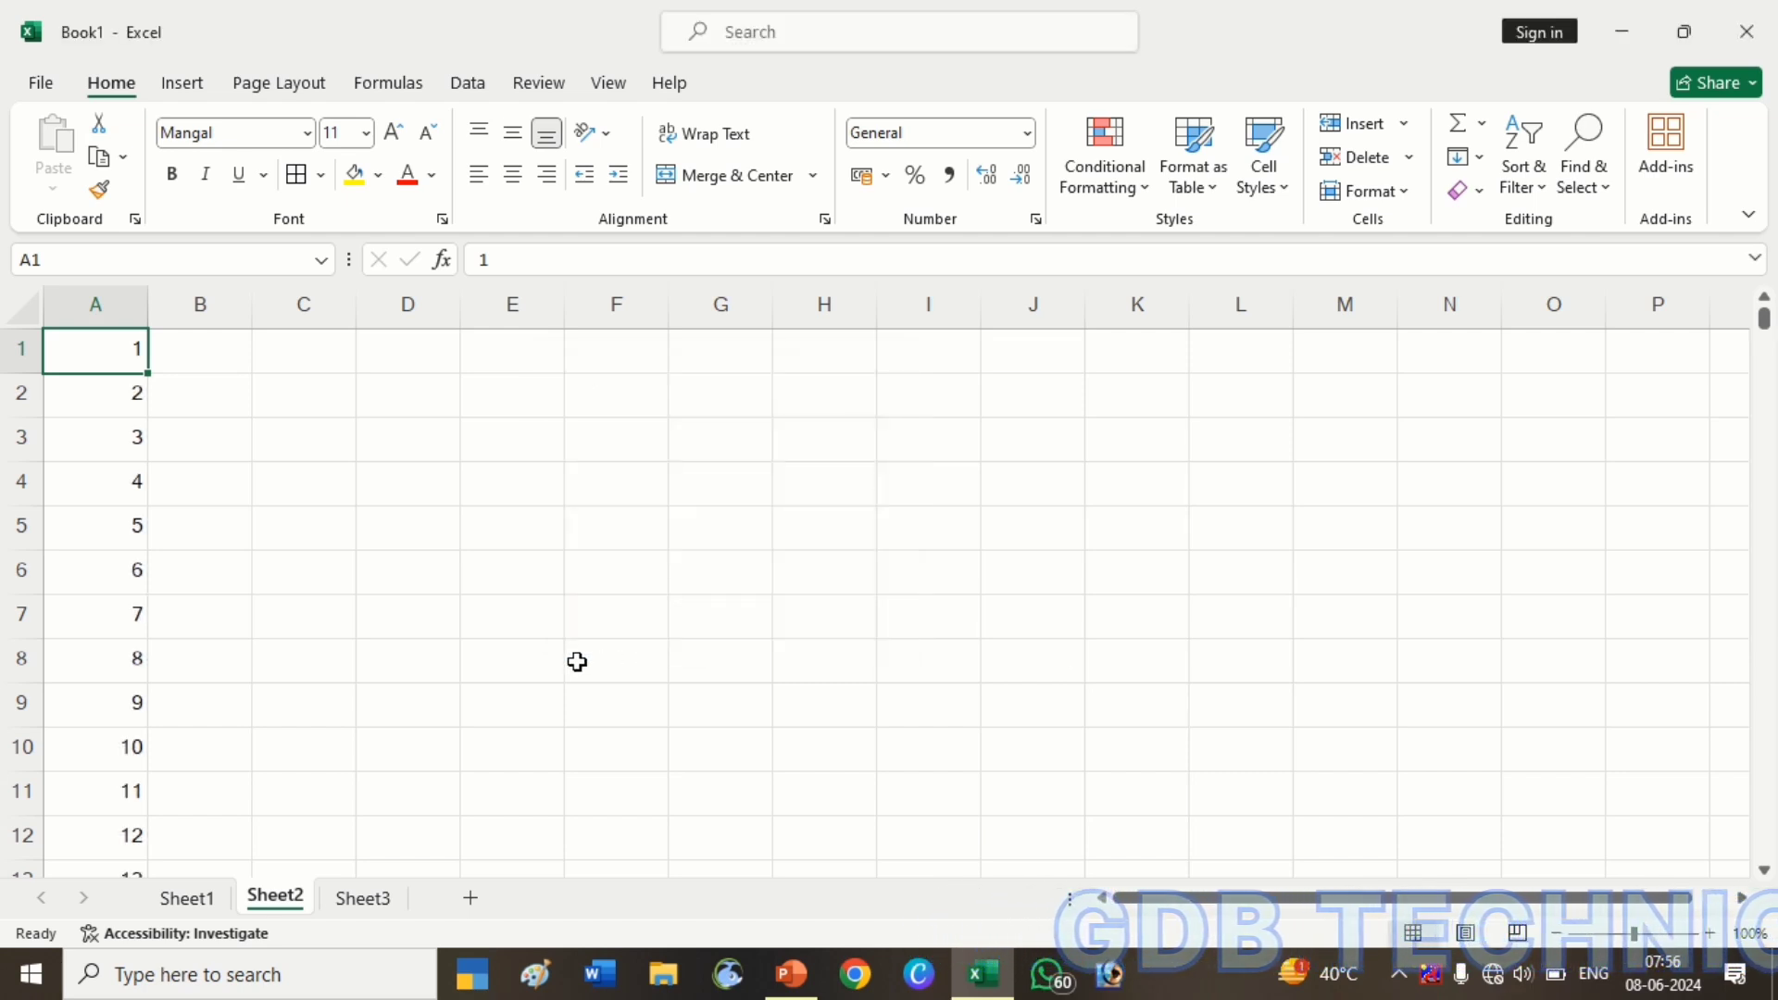
key("ctrl+Down")
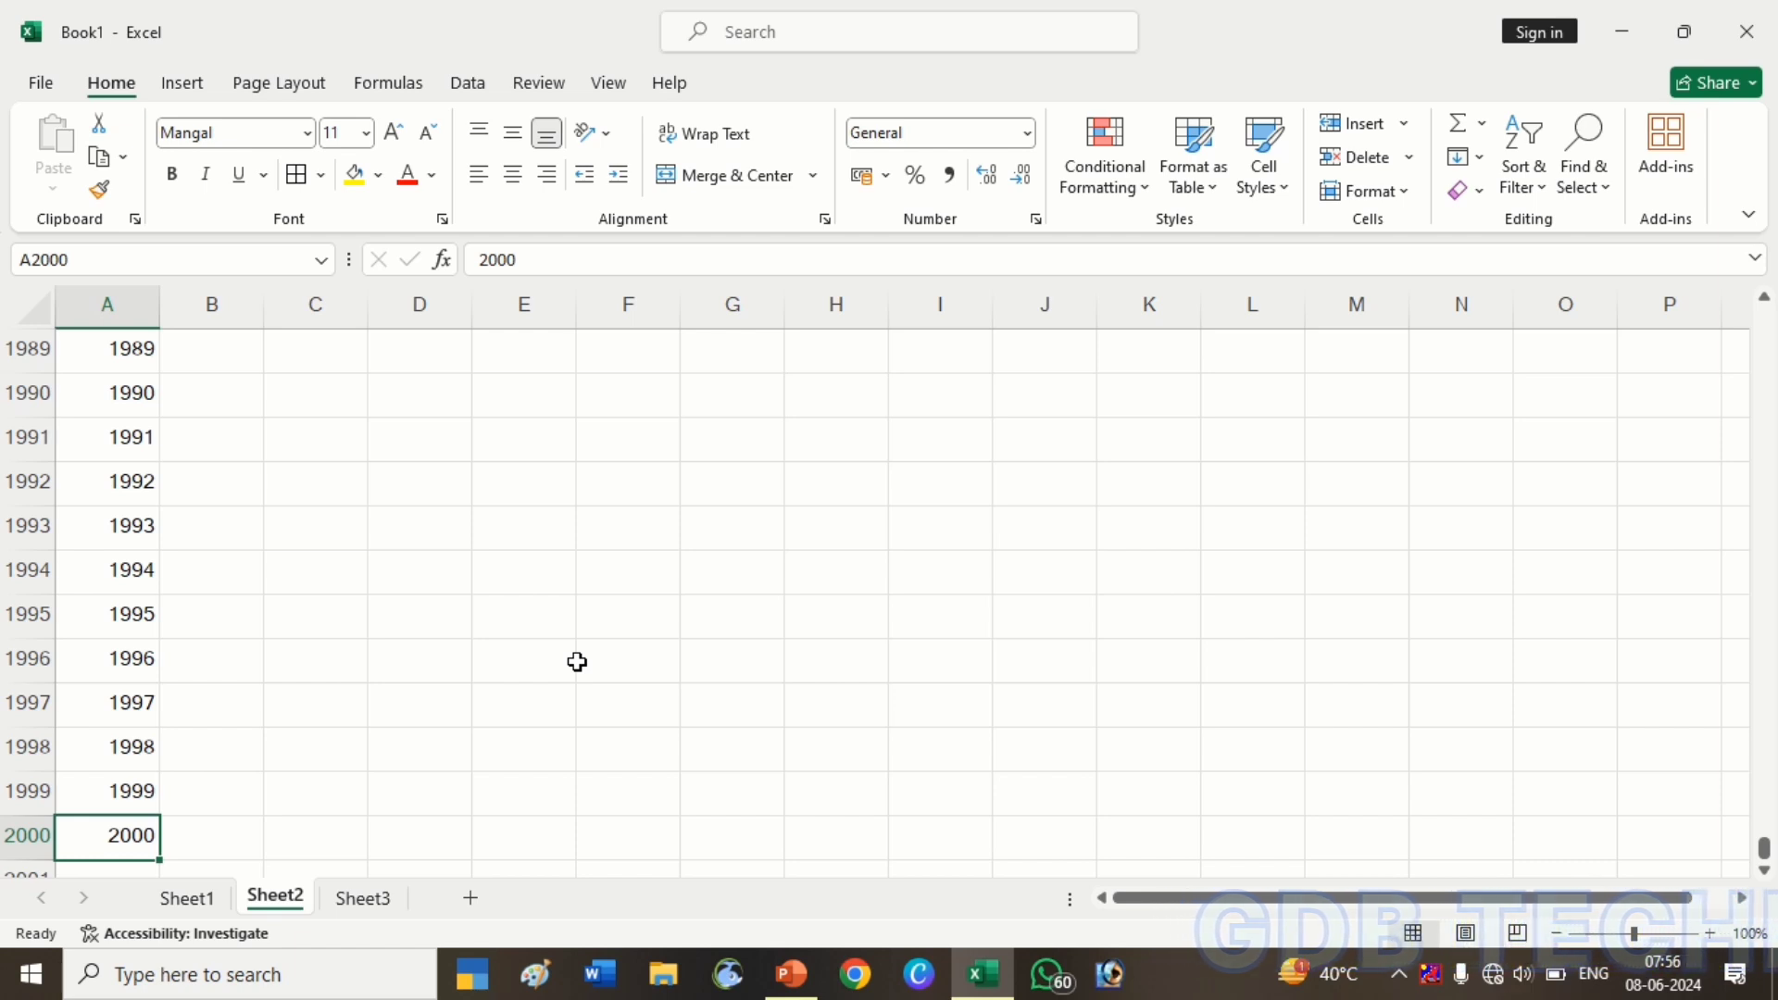
key("ctrl+Up")
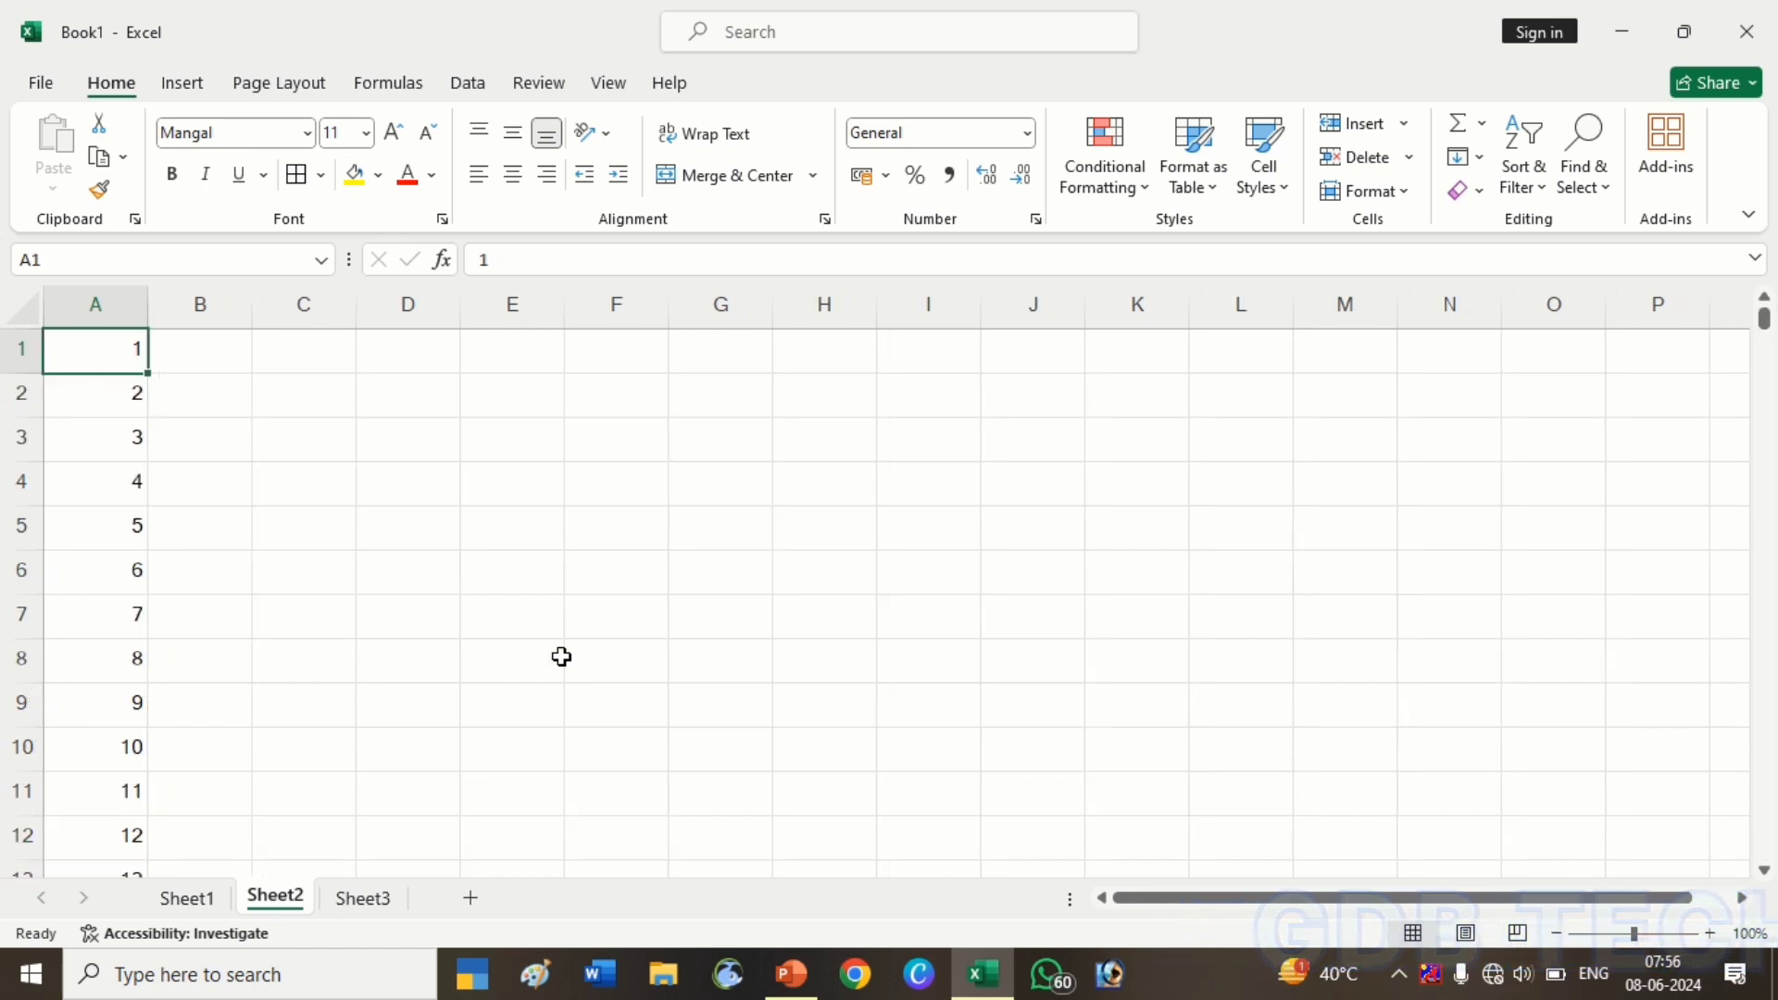
Enter 9 and 18 in C1:C2 and drag the pattern down to C10
left_click(304, 355)
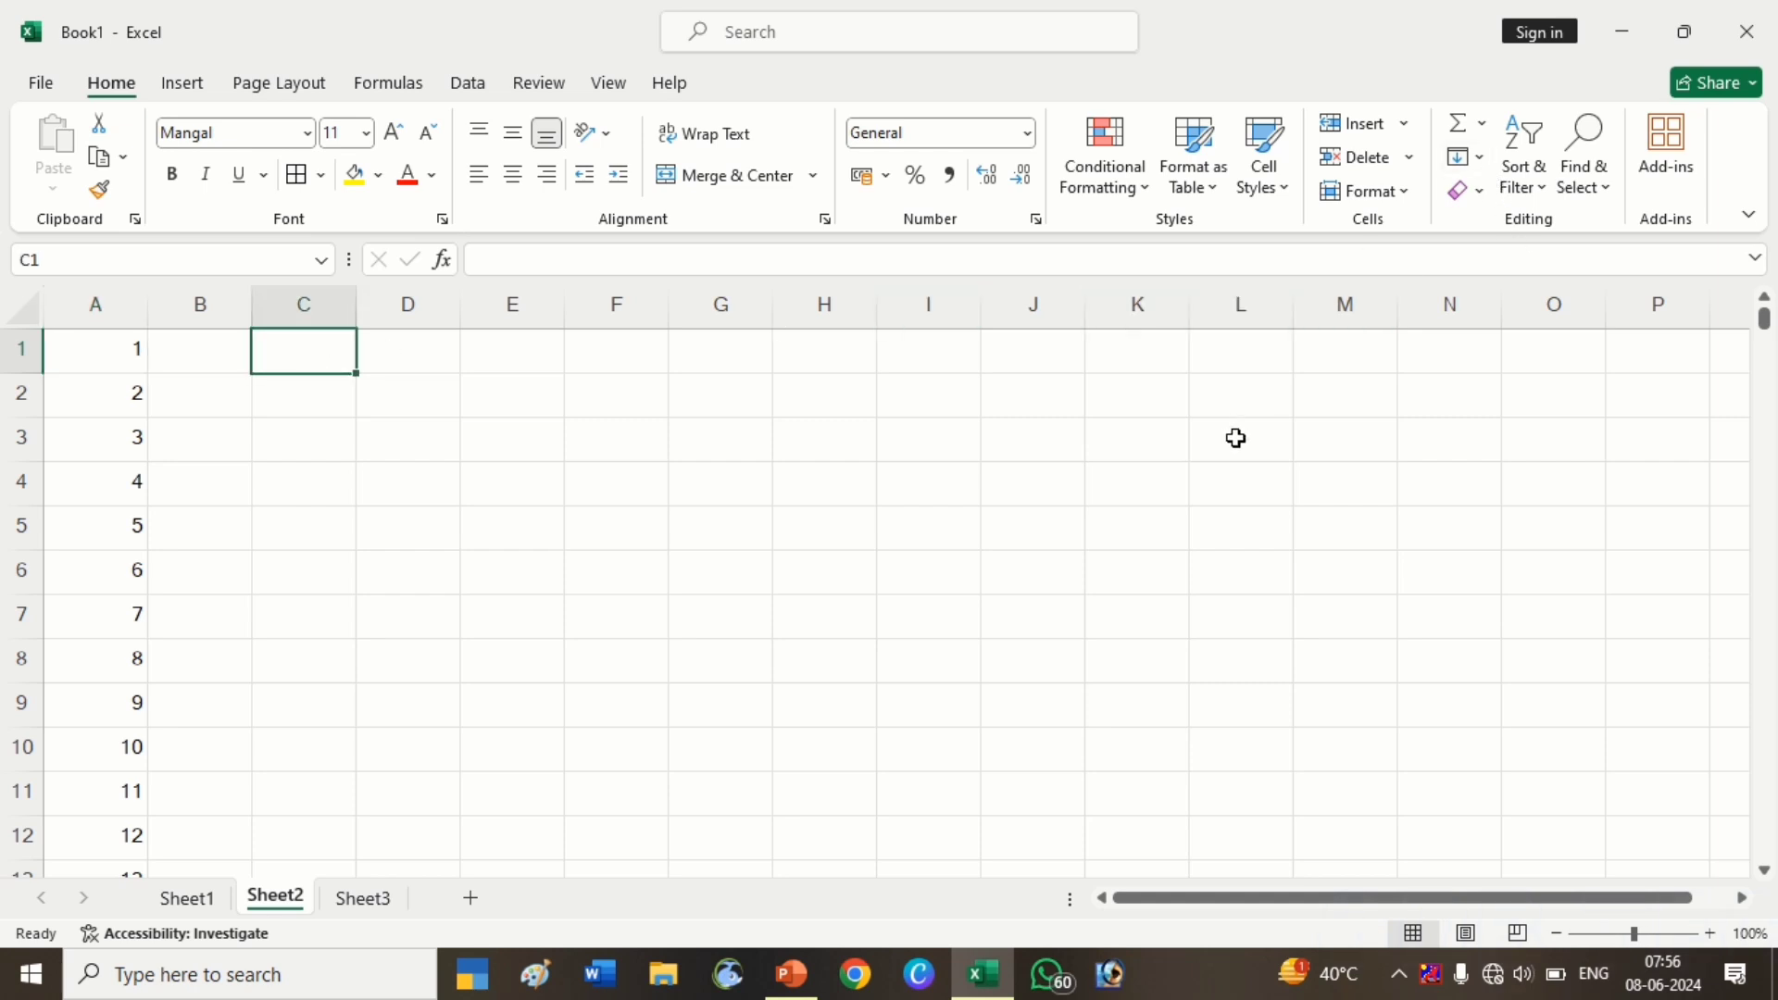
type("9")
key("Return")
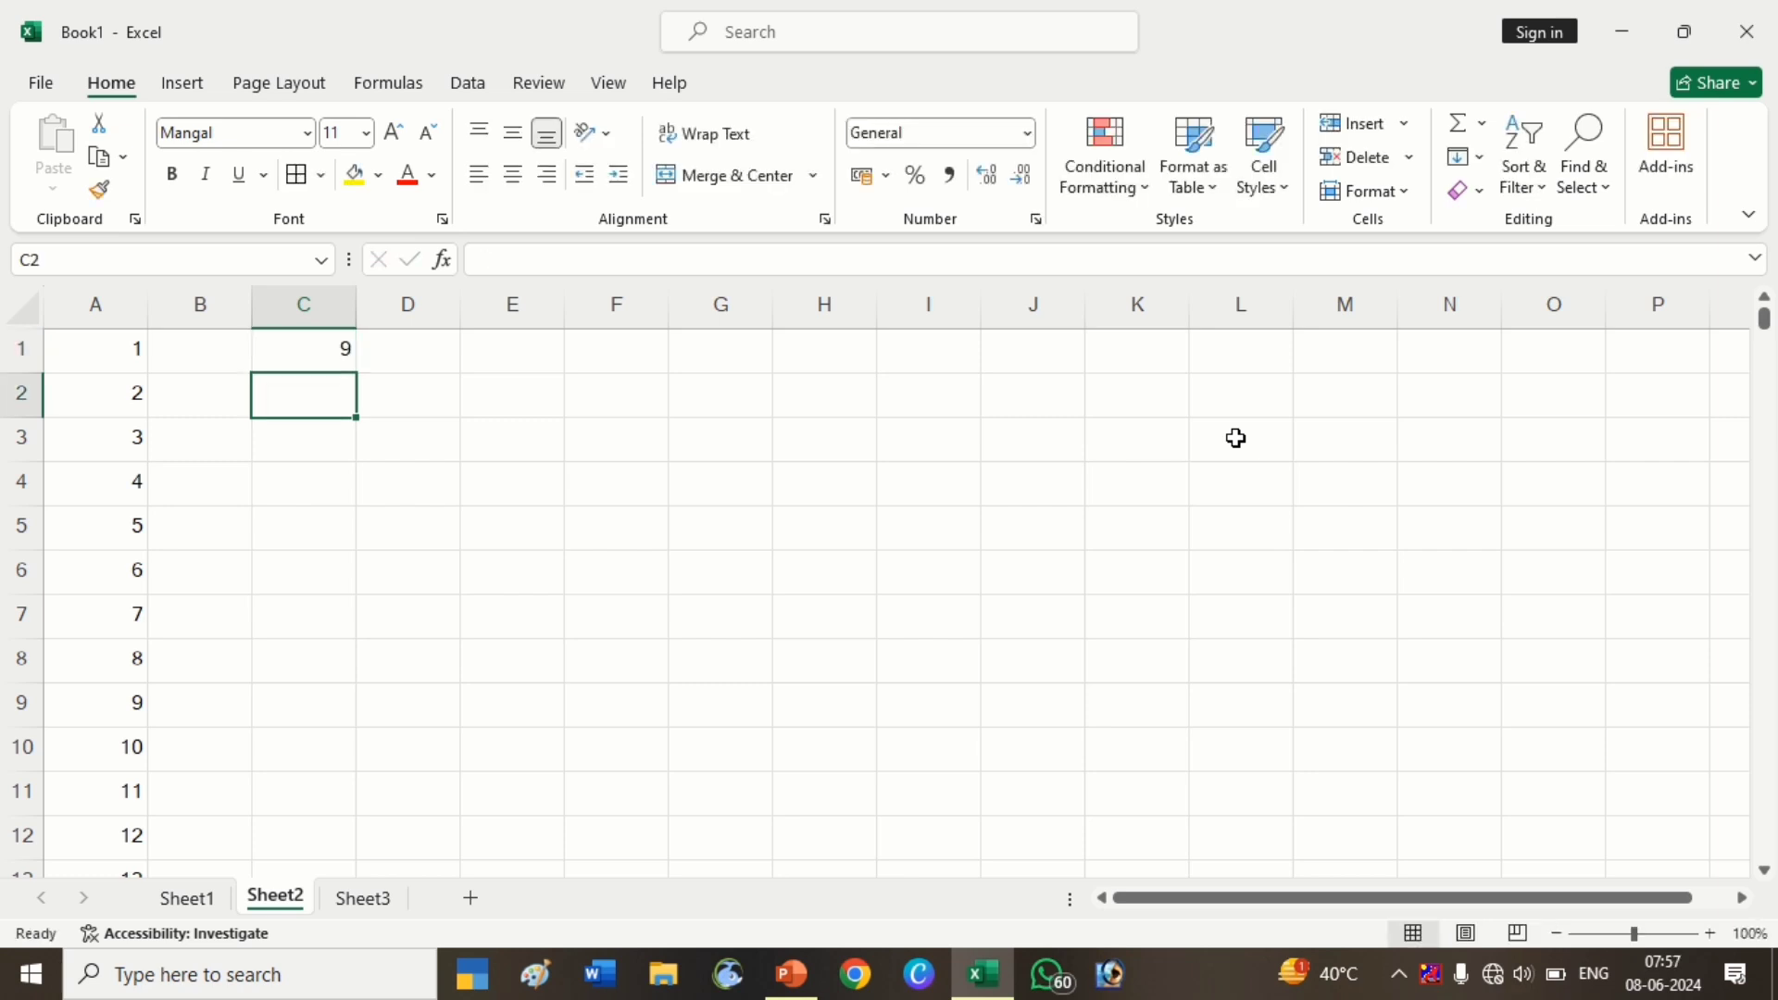
type("18")
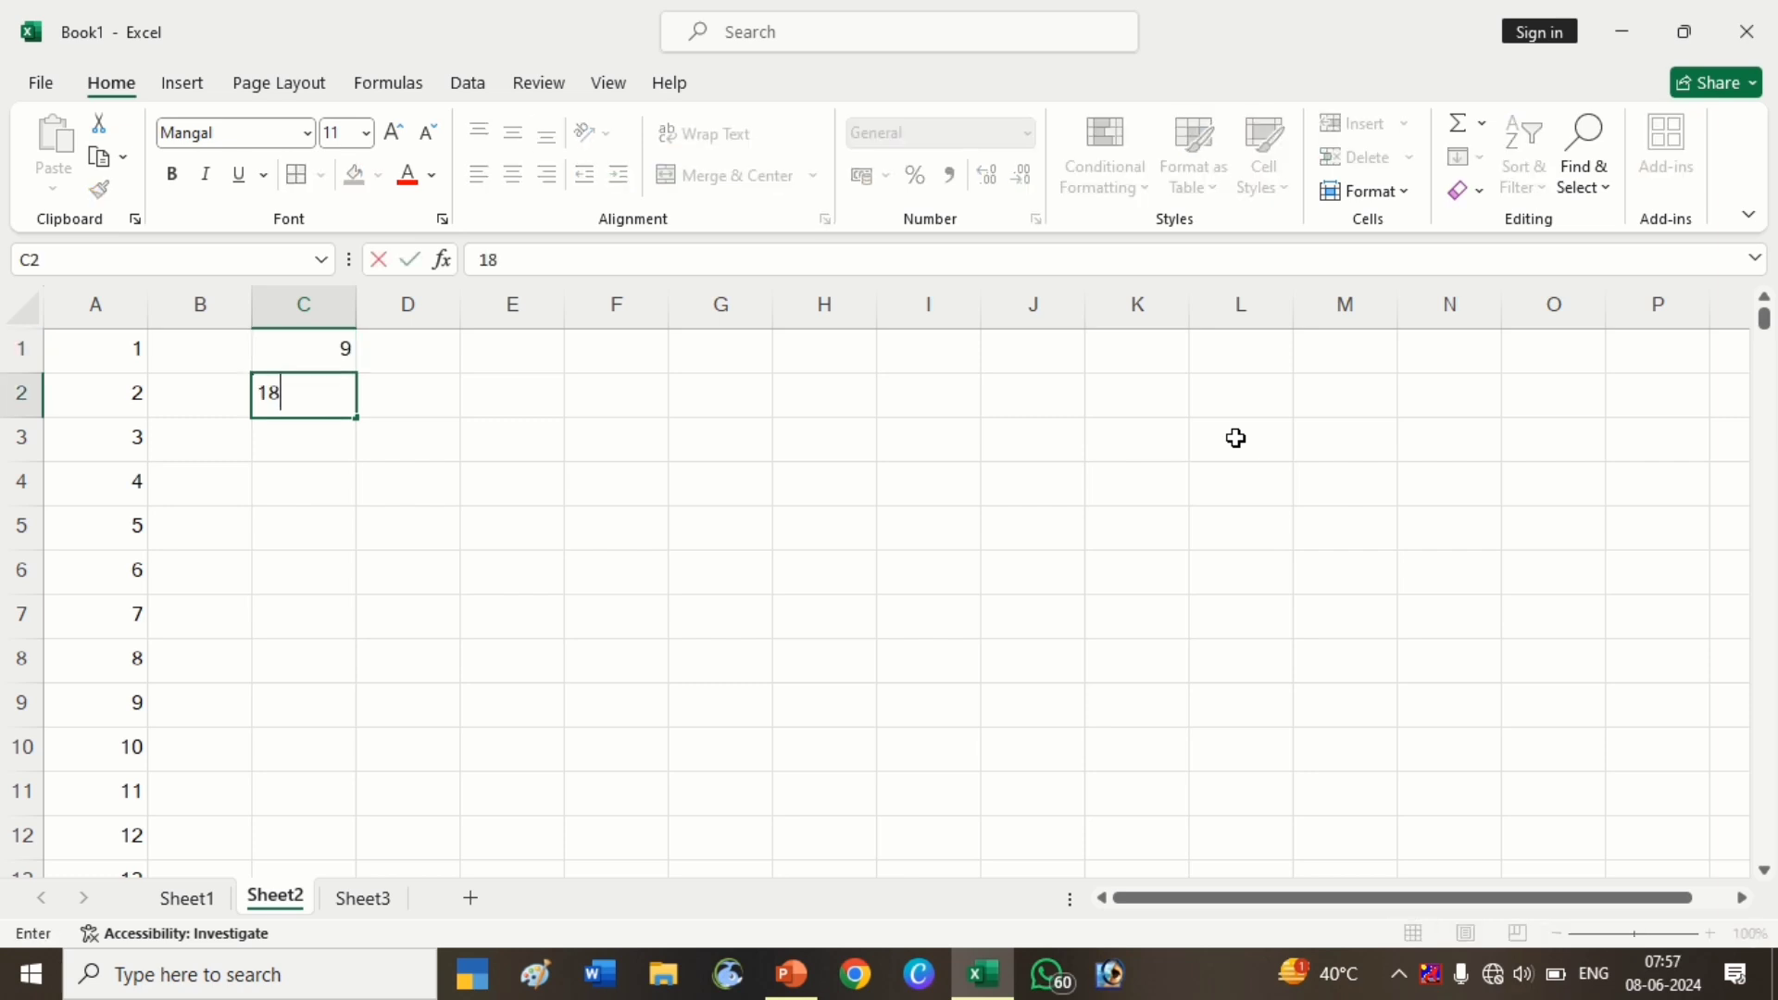
key("Return")
left_click_drag(330, 358, 362, 774)
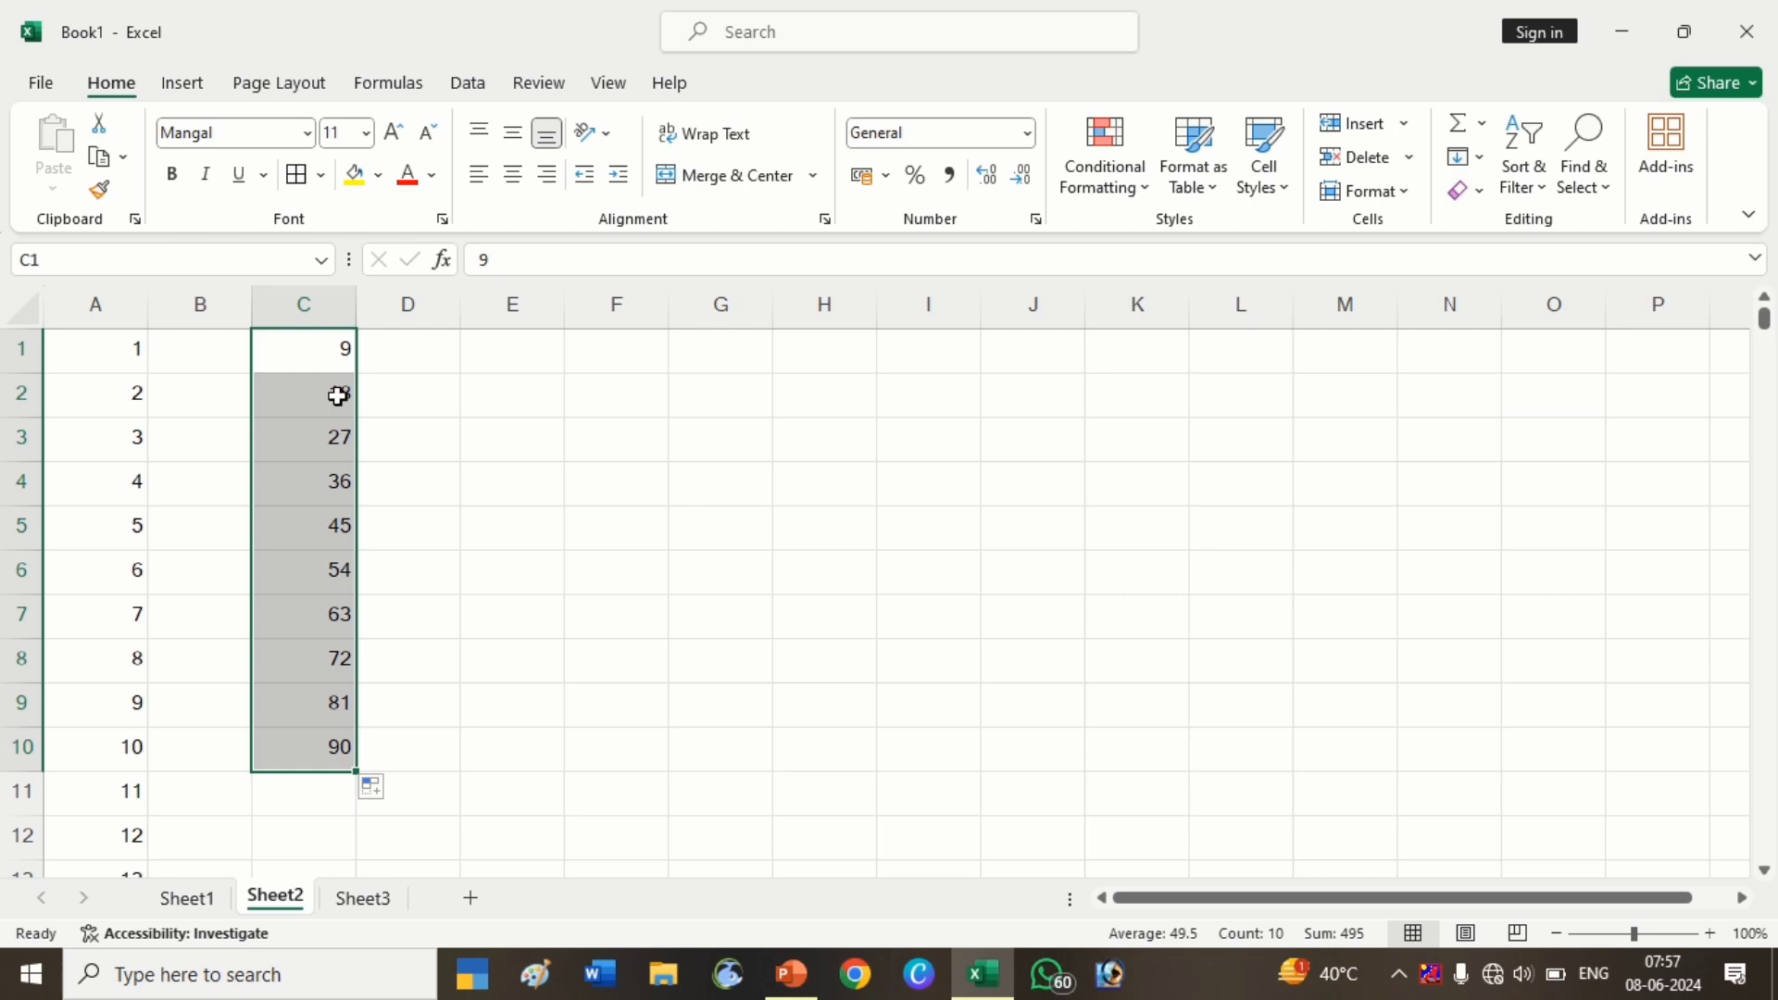
left_click_drag(338, 396, 339, 754)
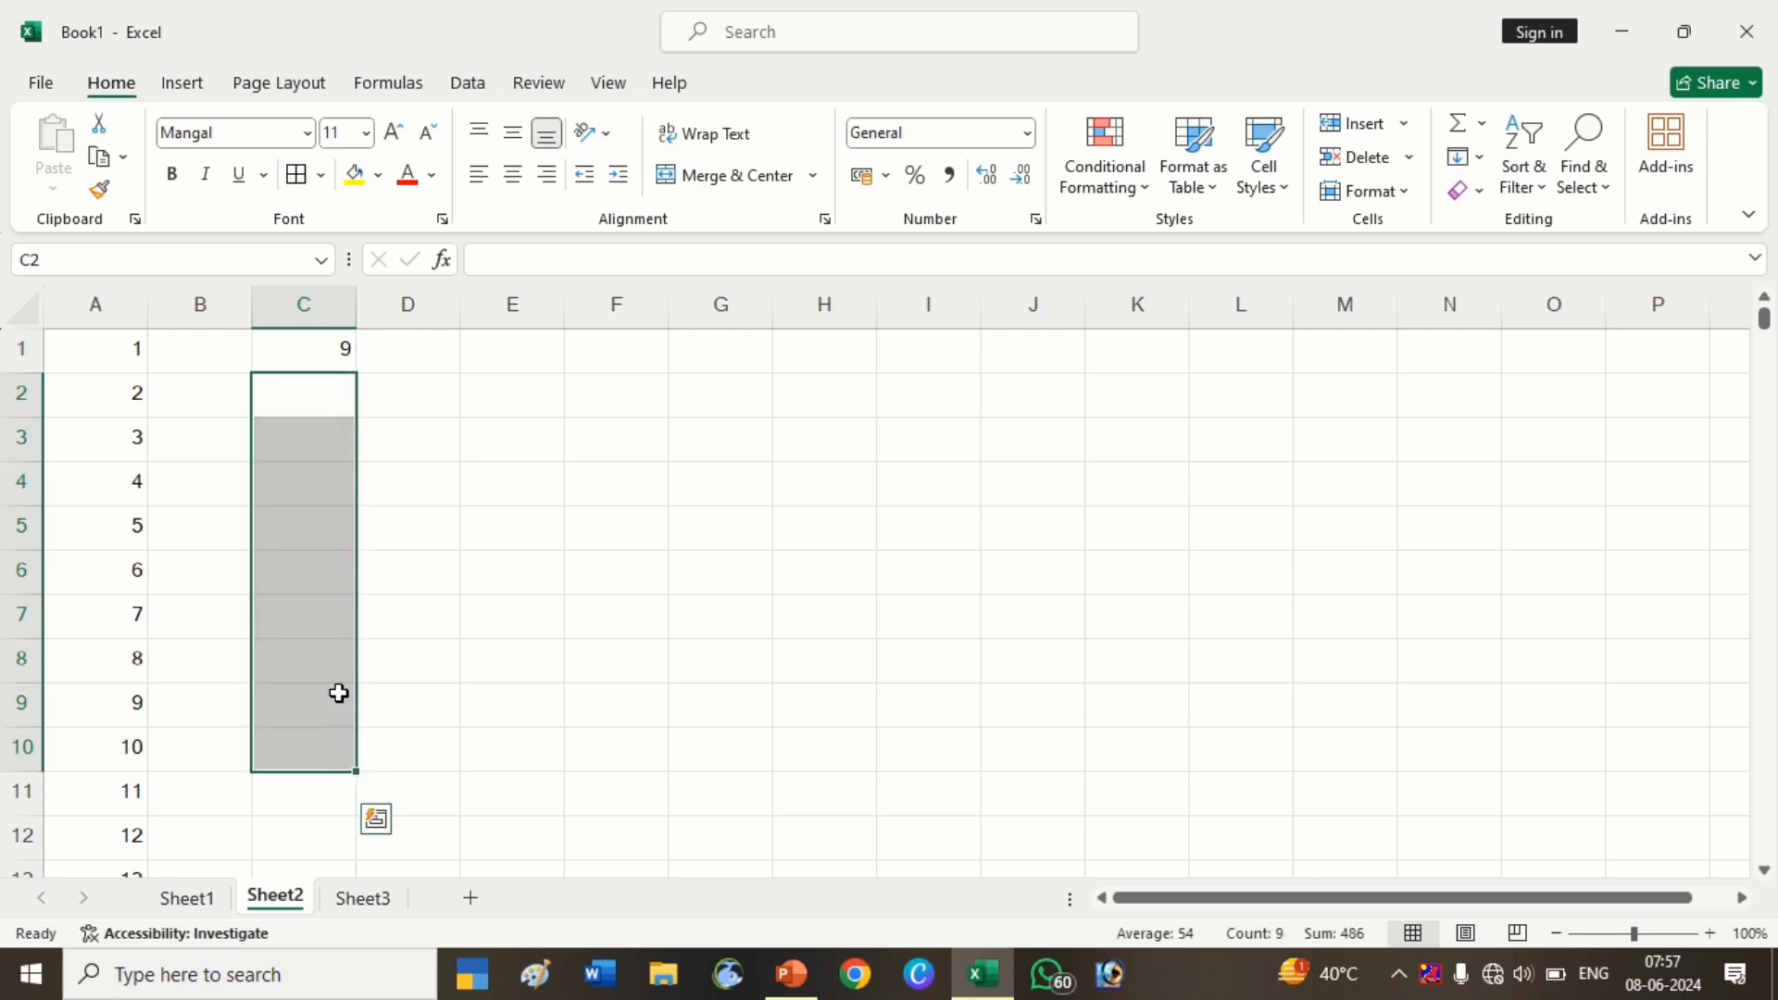
From C1, fill a Columns series with step 9 and stop value 90
left_click(305, 357)
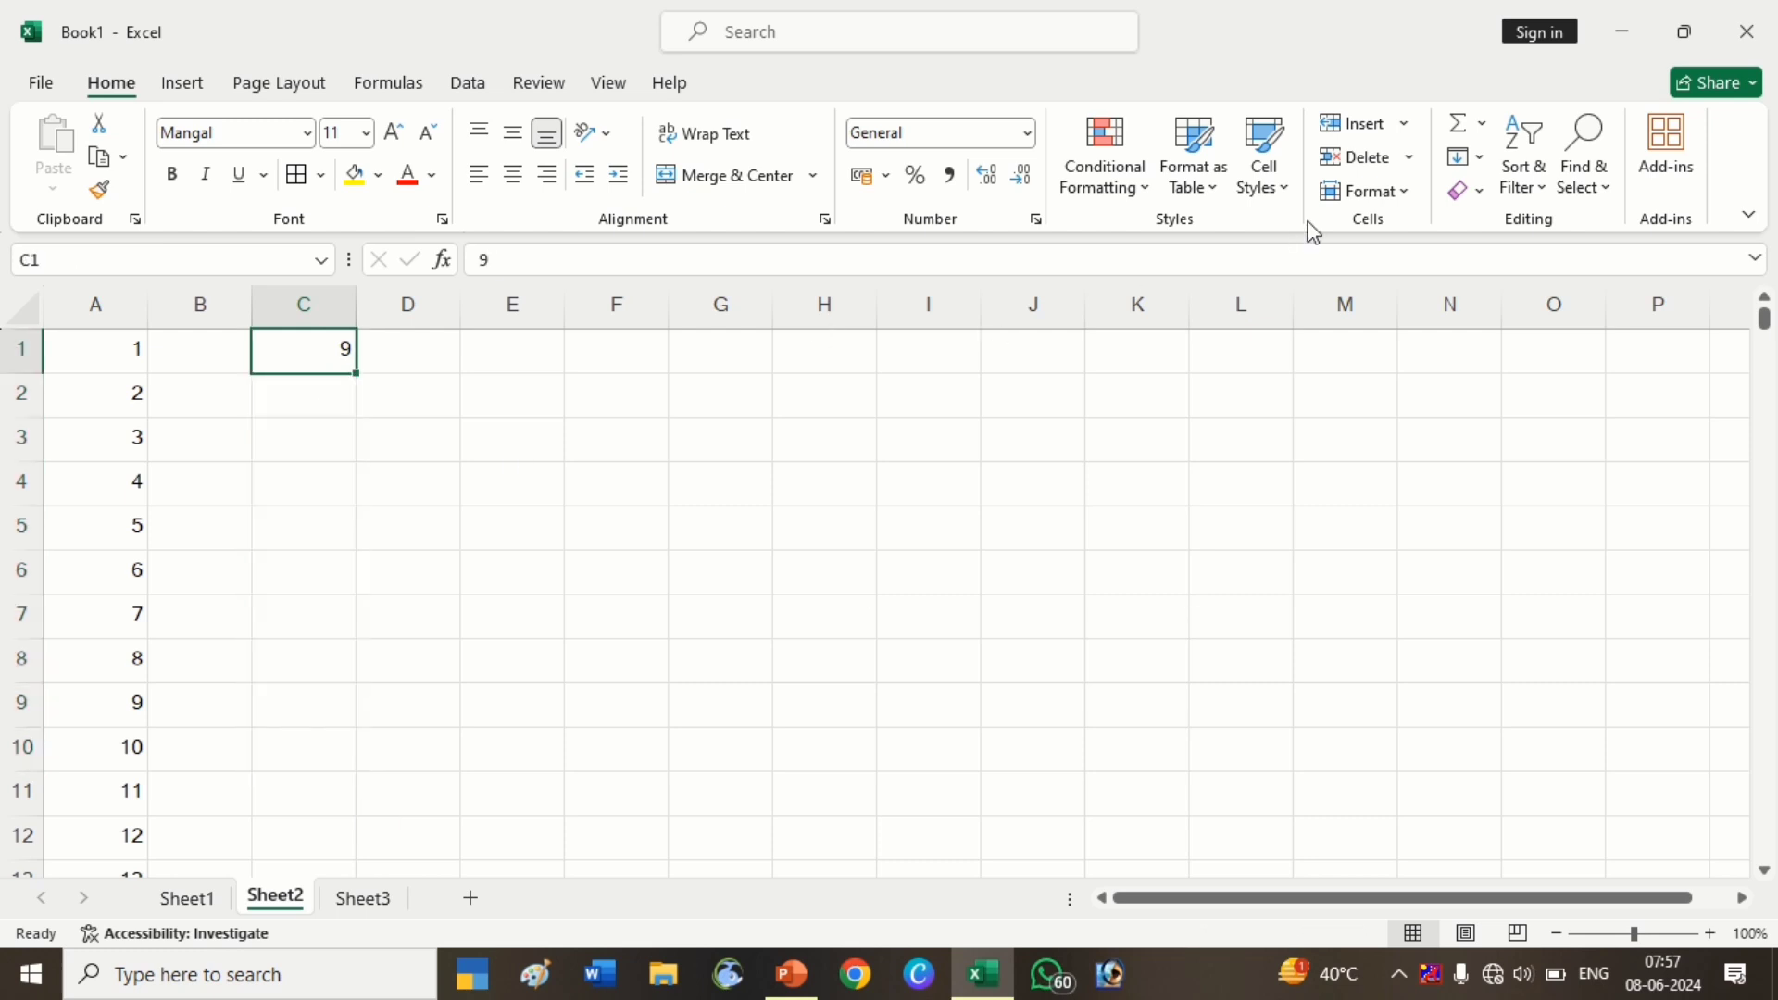
left_click(1467, 157)
left_click(1530, 381)
left_click(635, 466)
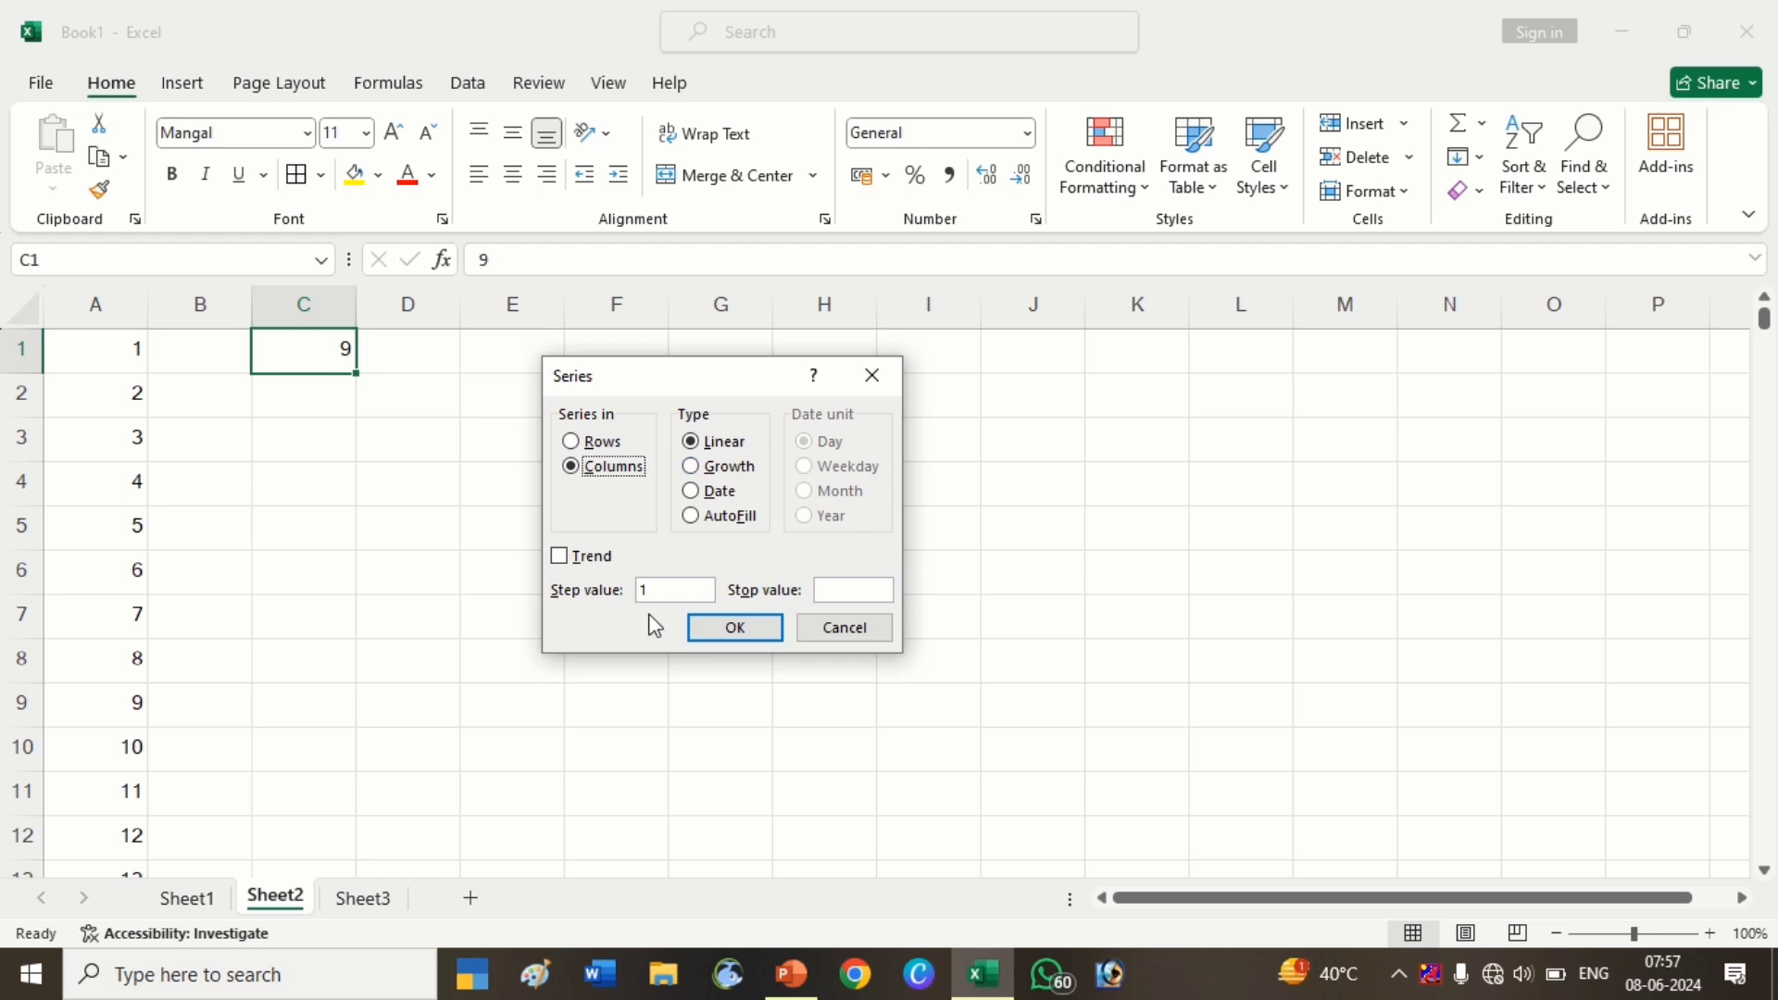
left_click(668, 590)
type("90")
left_click(752, 627)
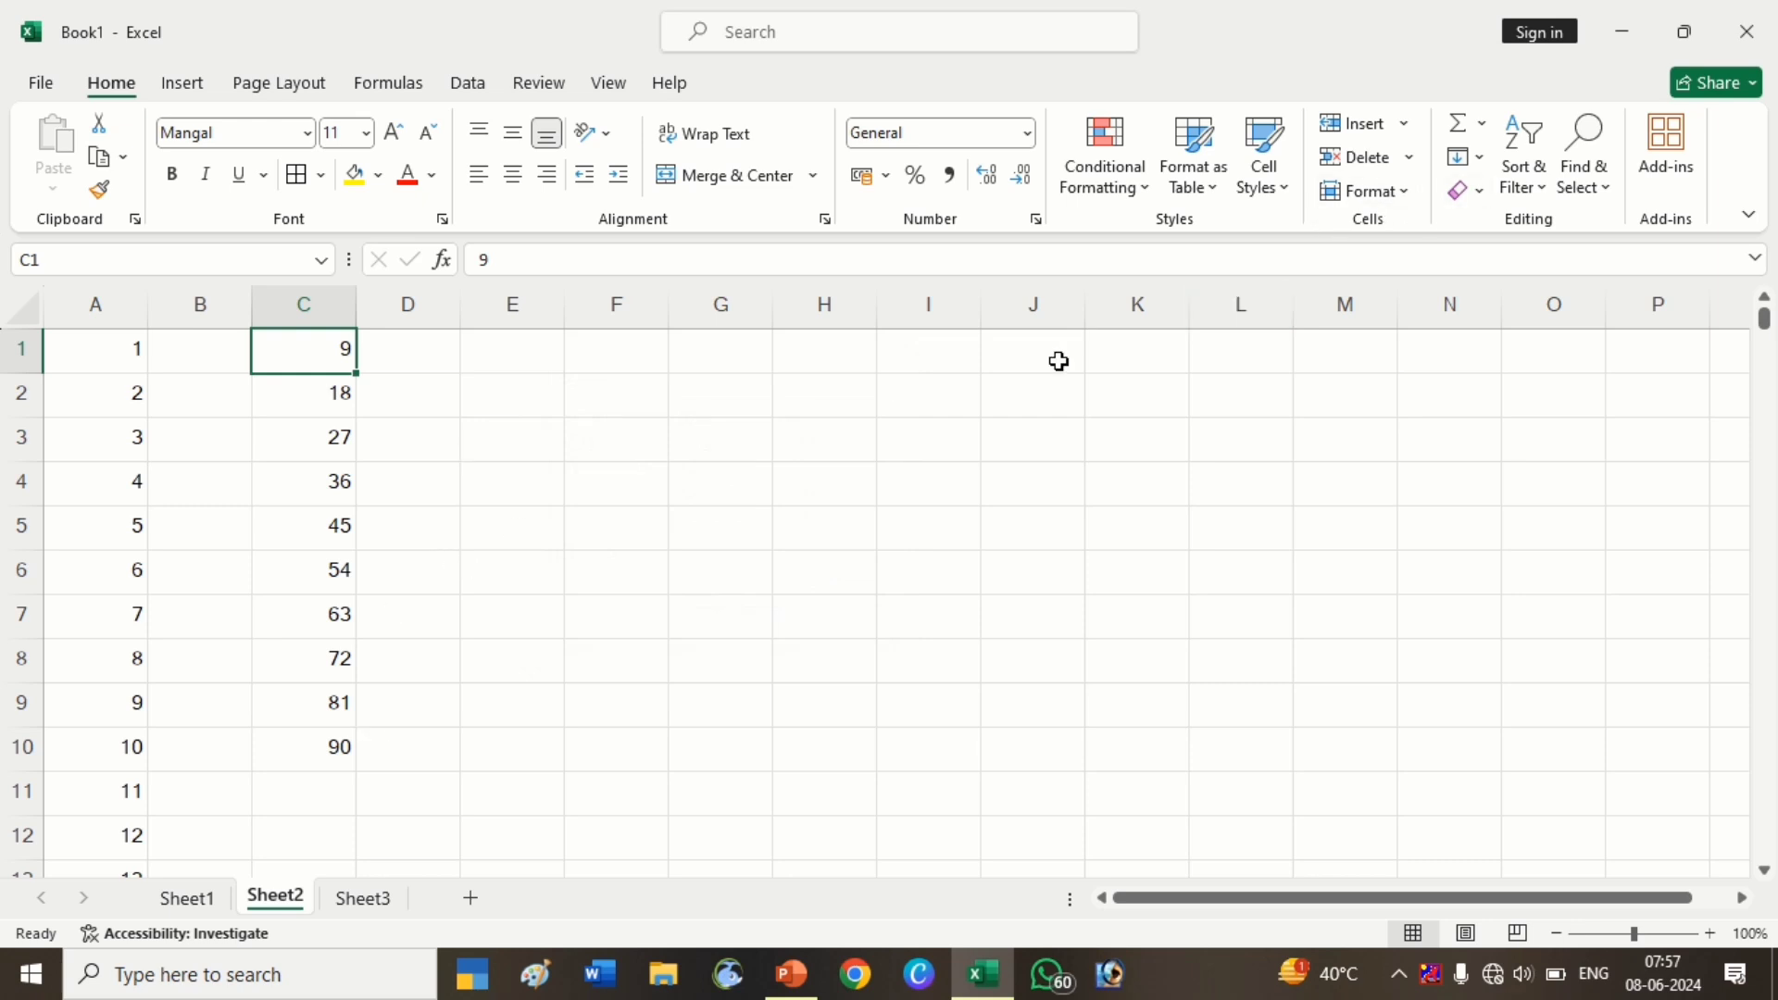
left_click(384, 360)
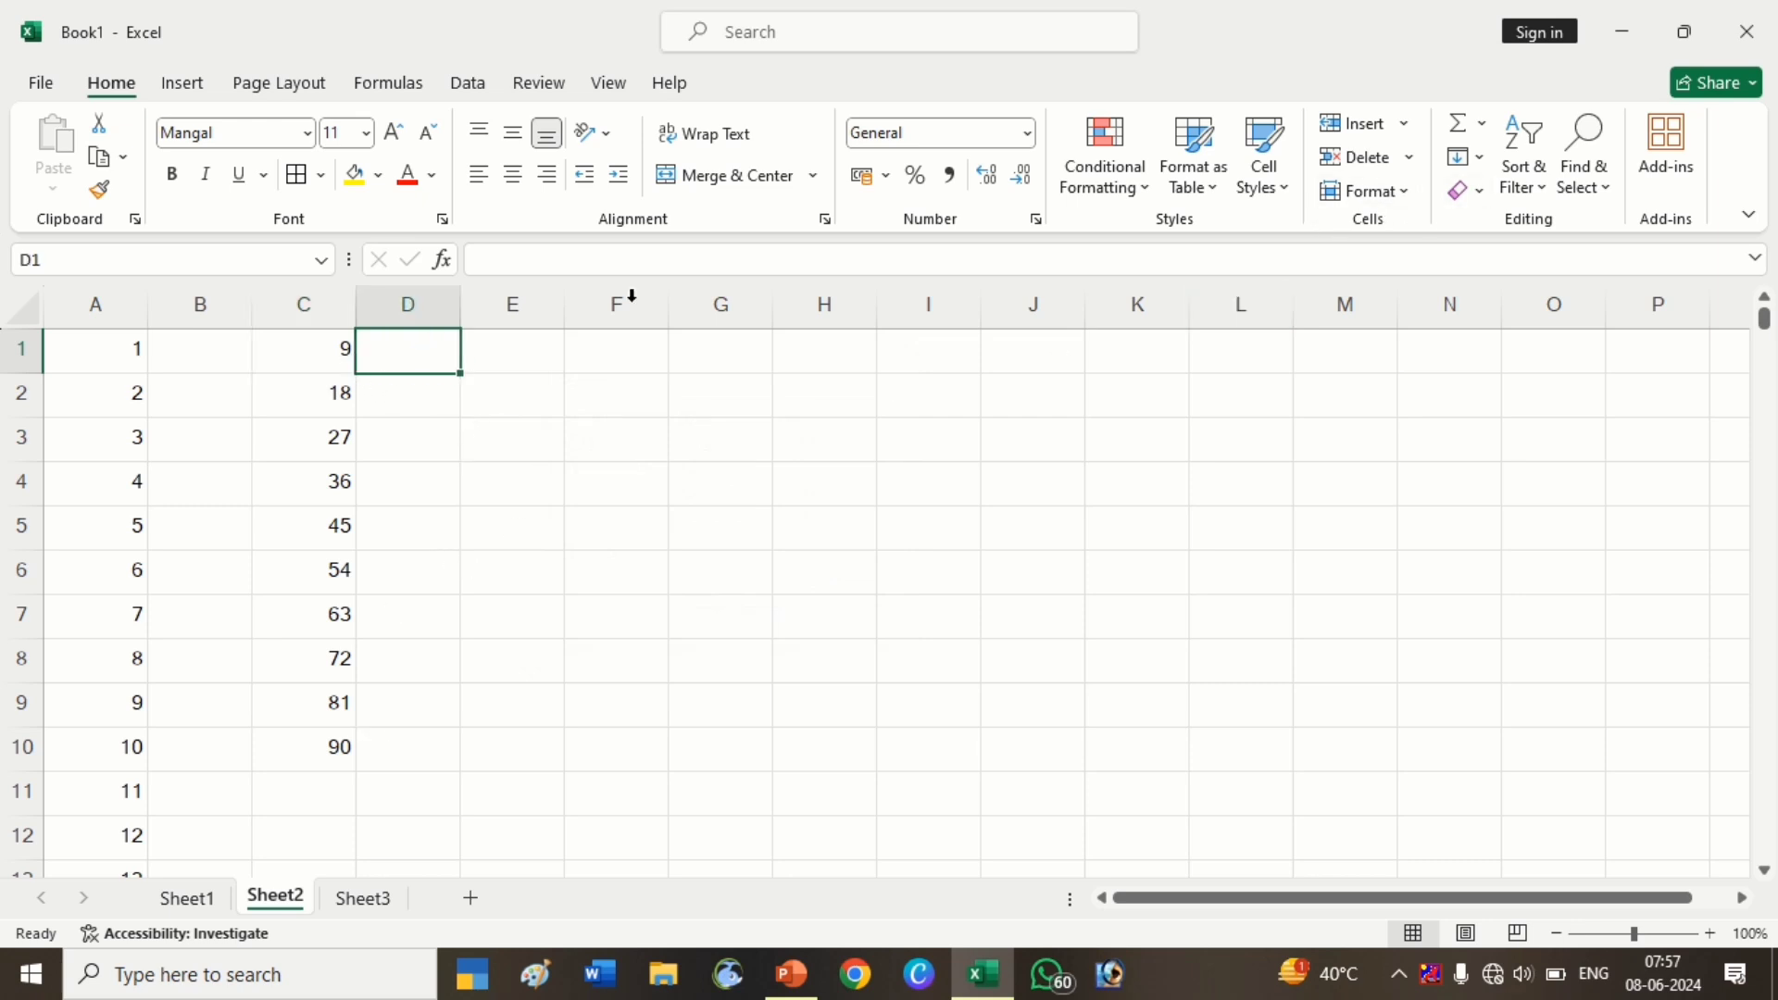
left_click(1469, 156)
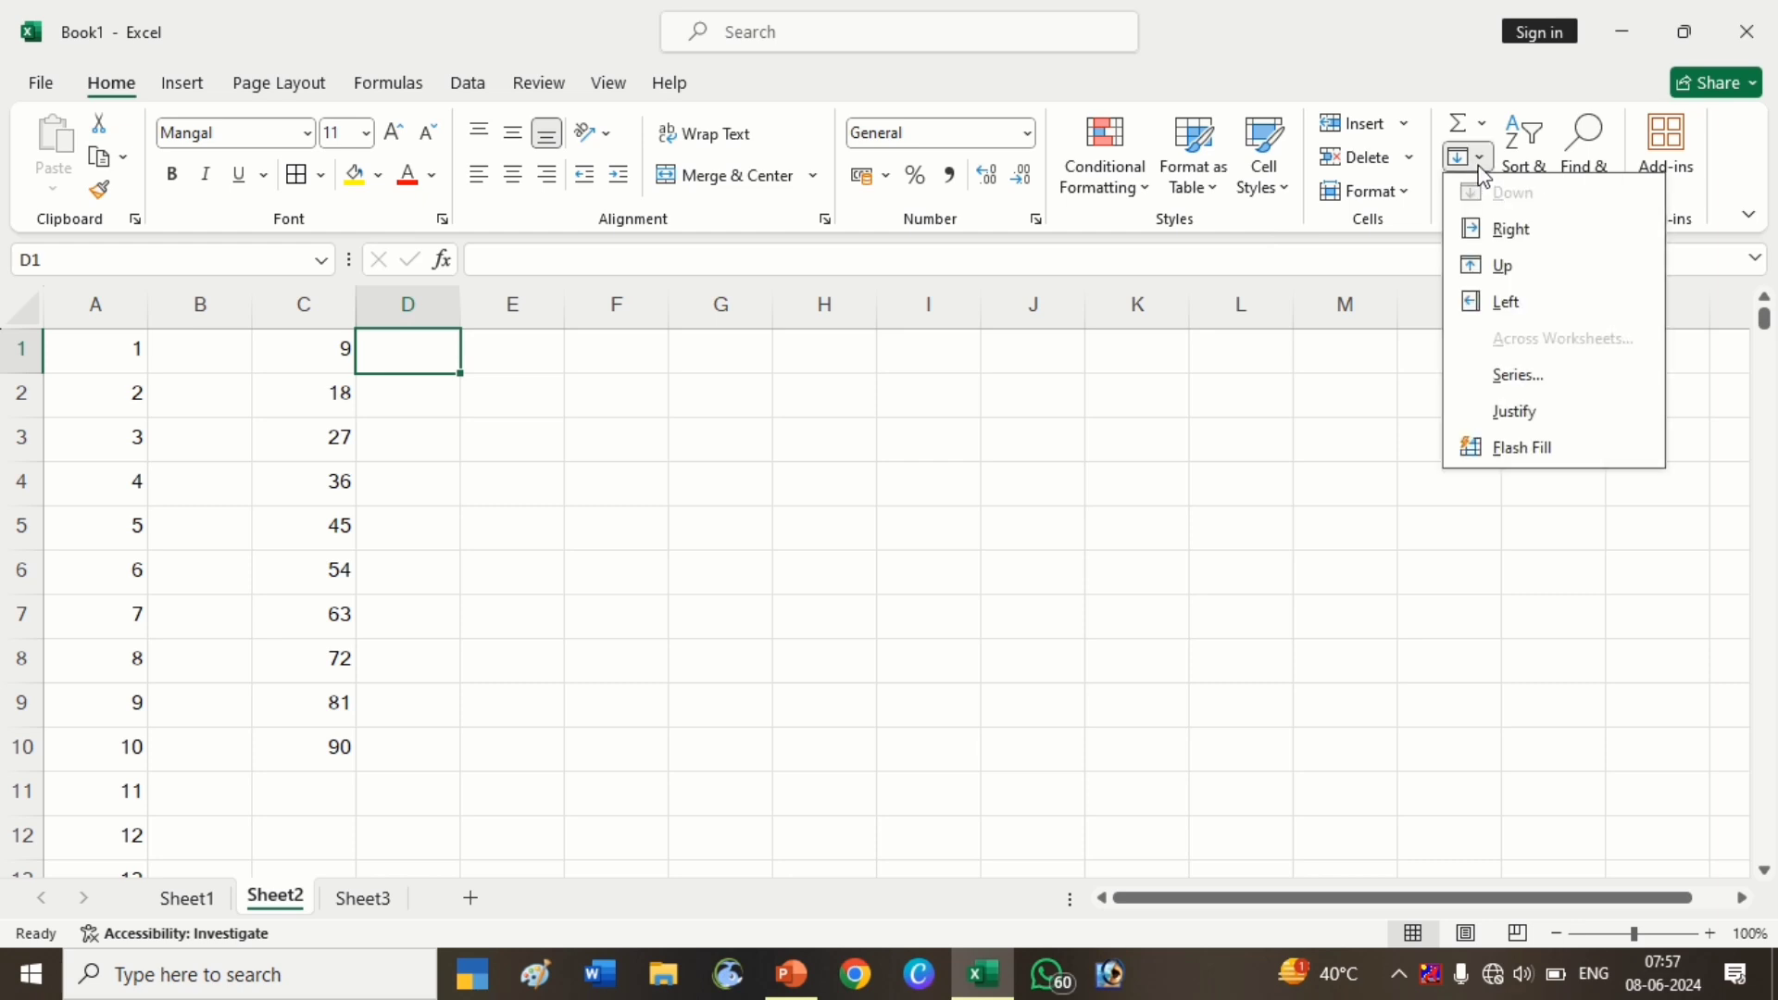
left_click(1488, 374)
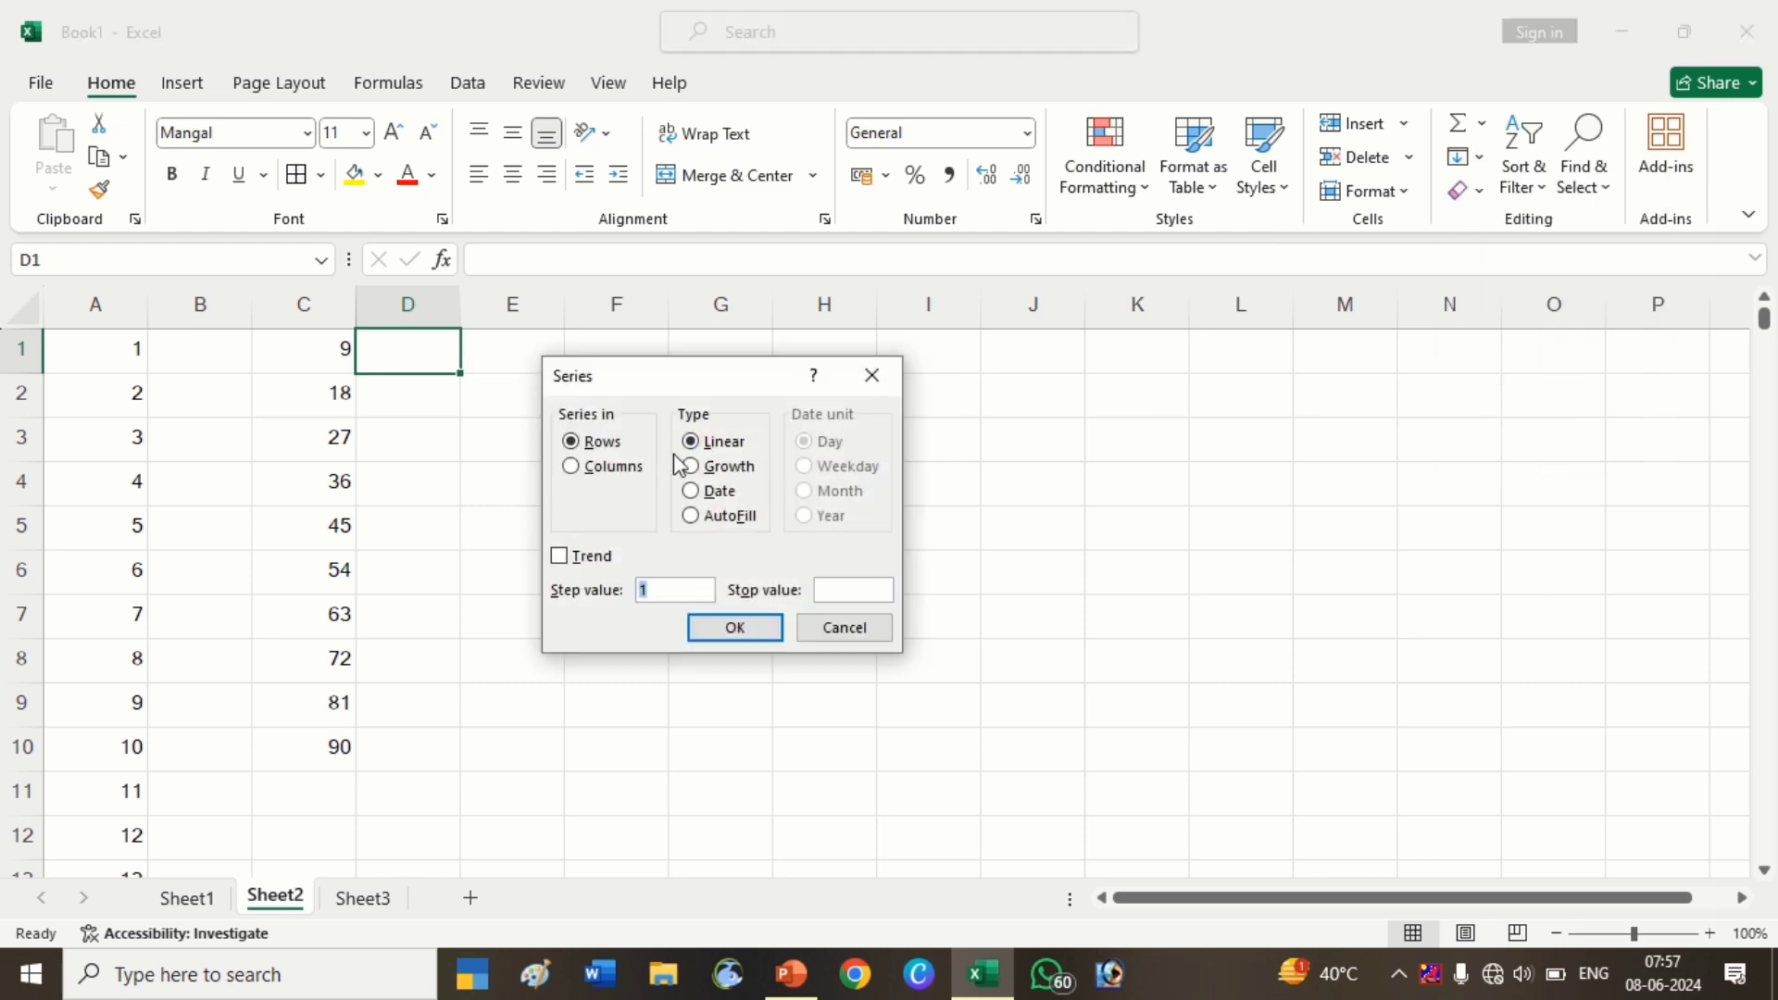
key("Escape")
left_click(722, 357)
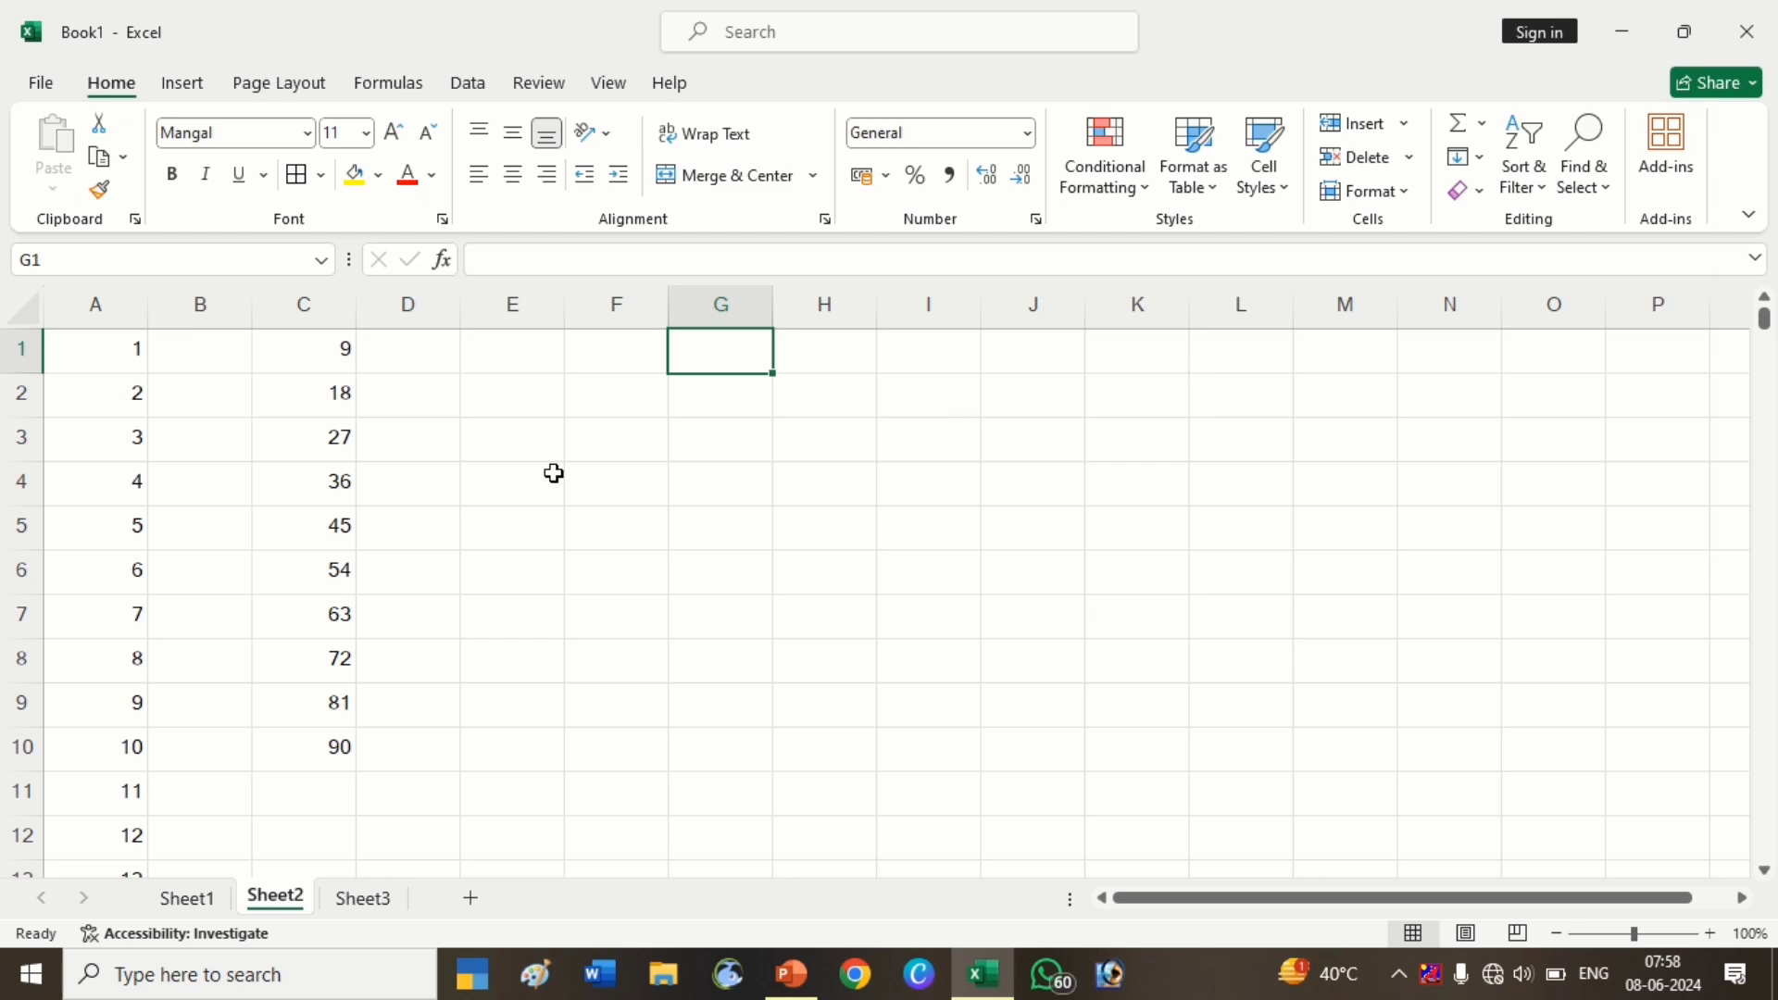
Enter 1000000 in G1 and move the selection to H1
left_click(736, 409)
left_click(725, 361)
mouse_move(725, 358)
left_mouse_down()
mouse_move(726, 392)
mouse_move(720, 361)
left_mouse_up()
type("10000")
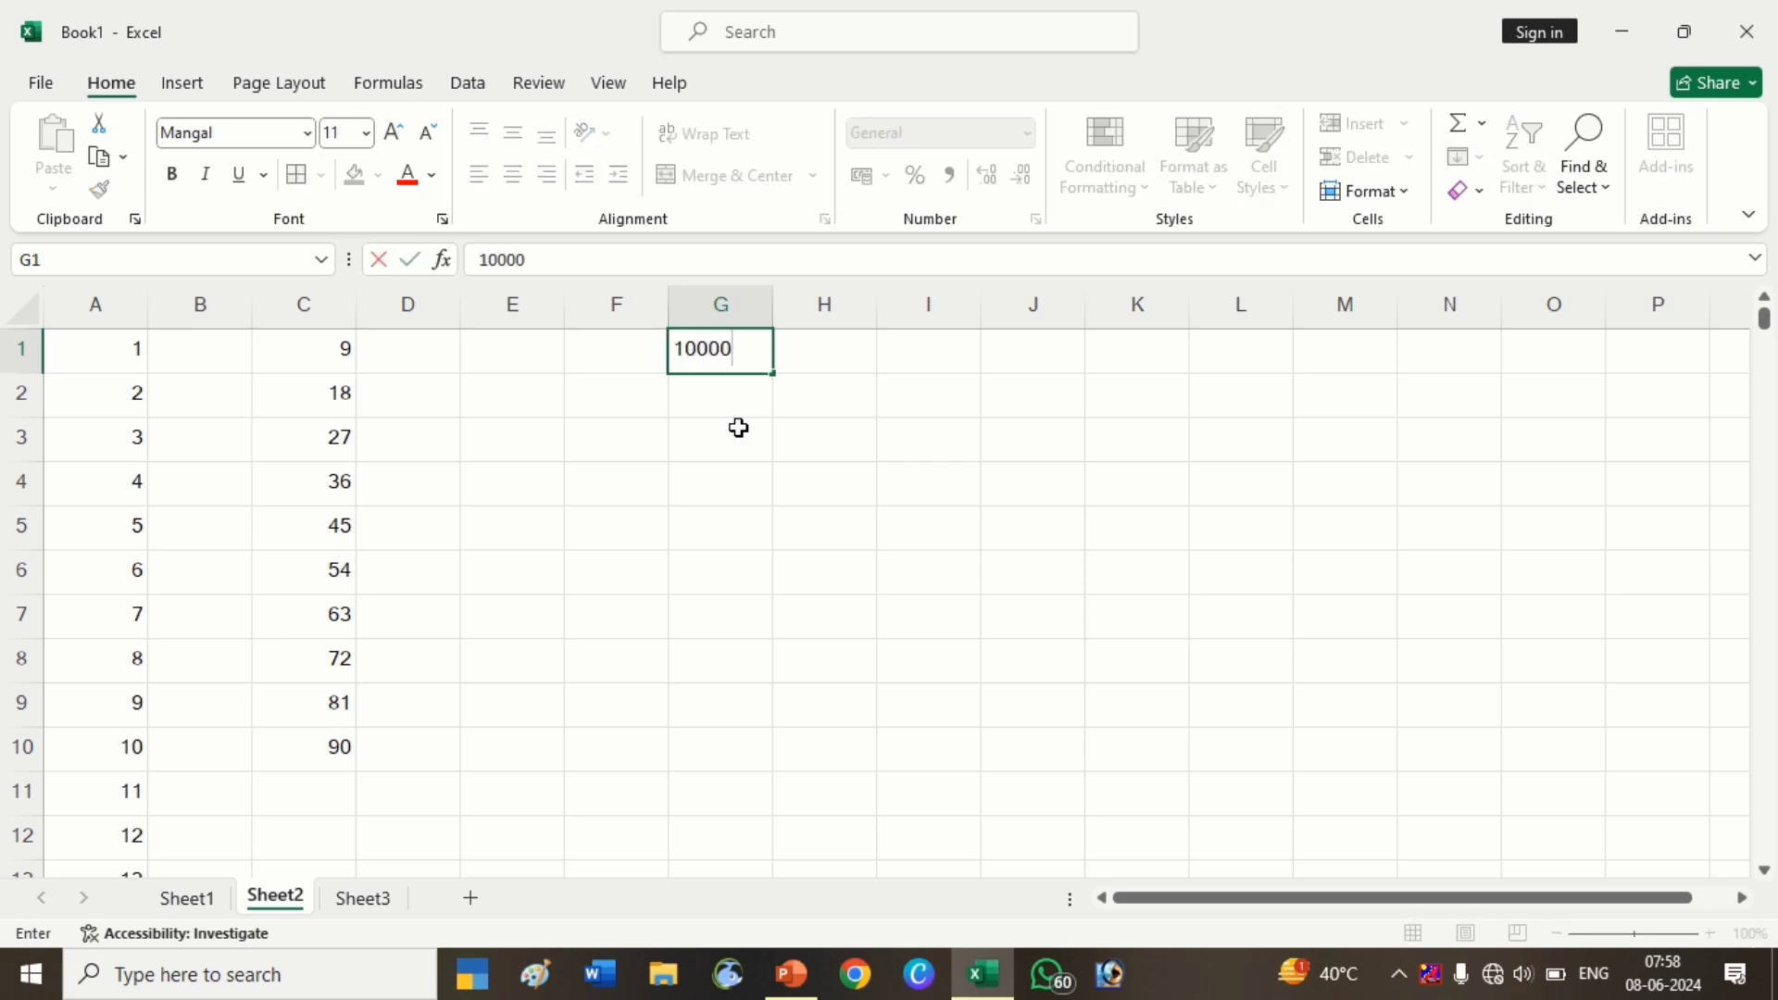
type("00")
key("Return")
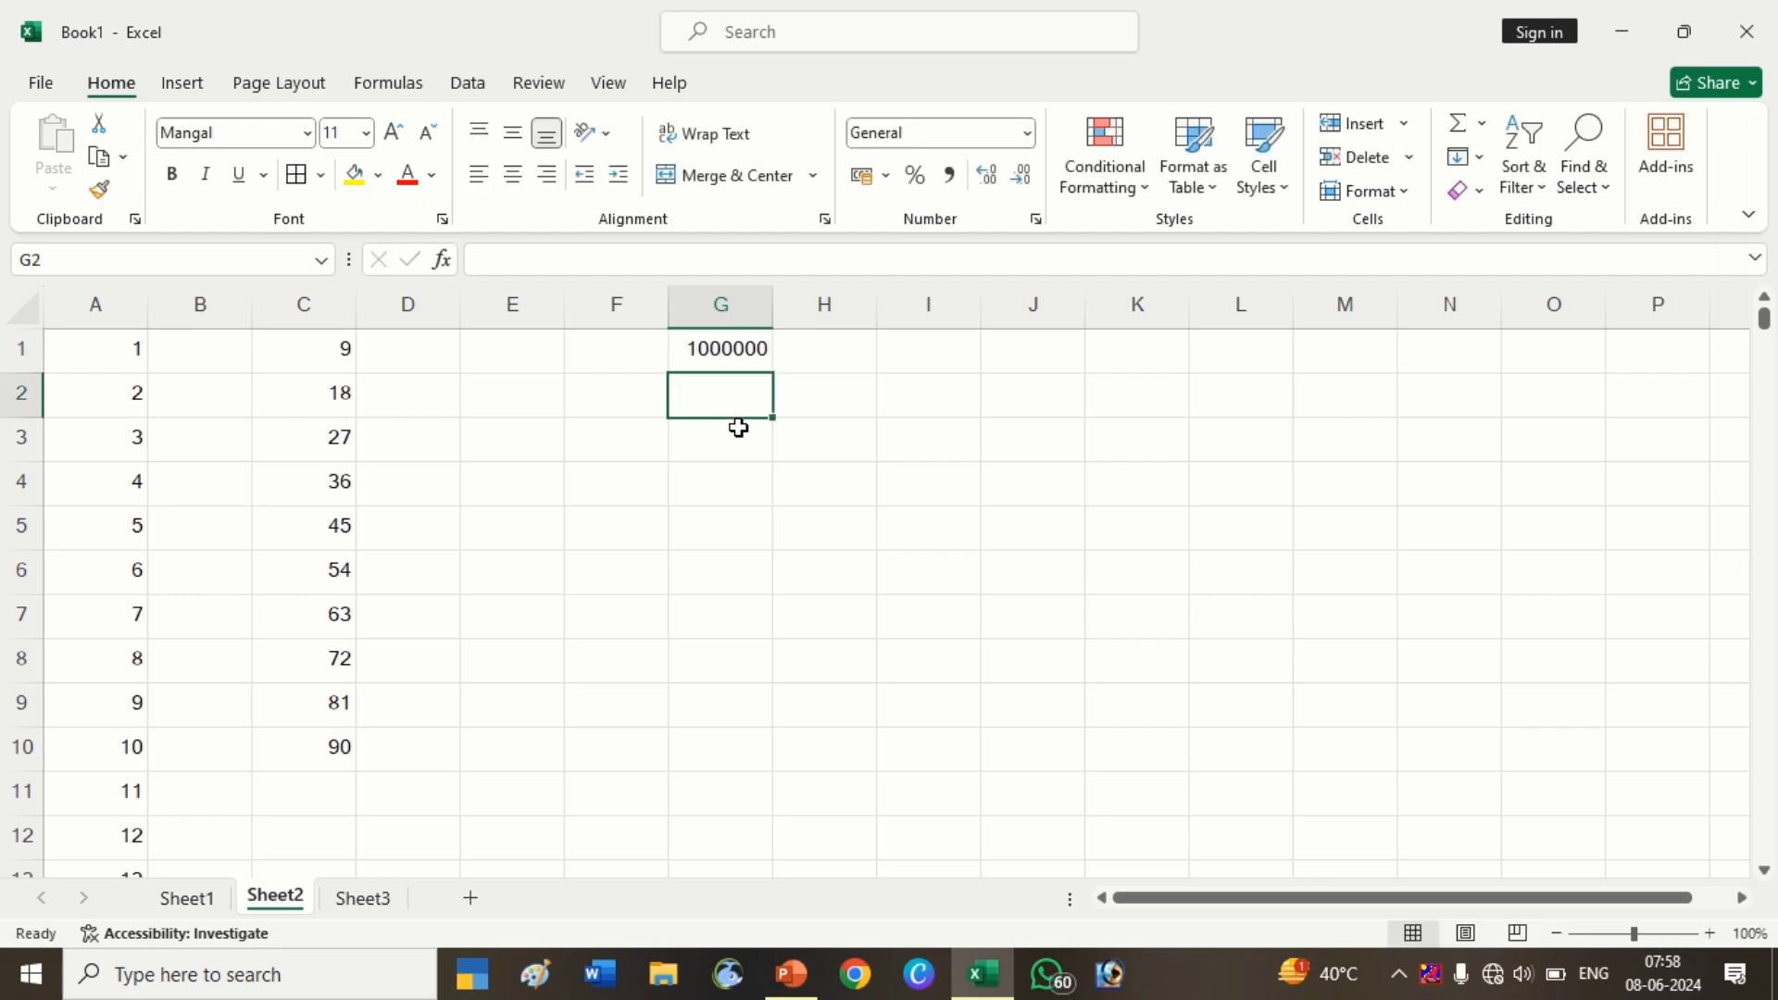
key("Right")
key("Up")
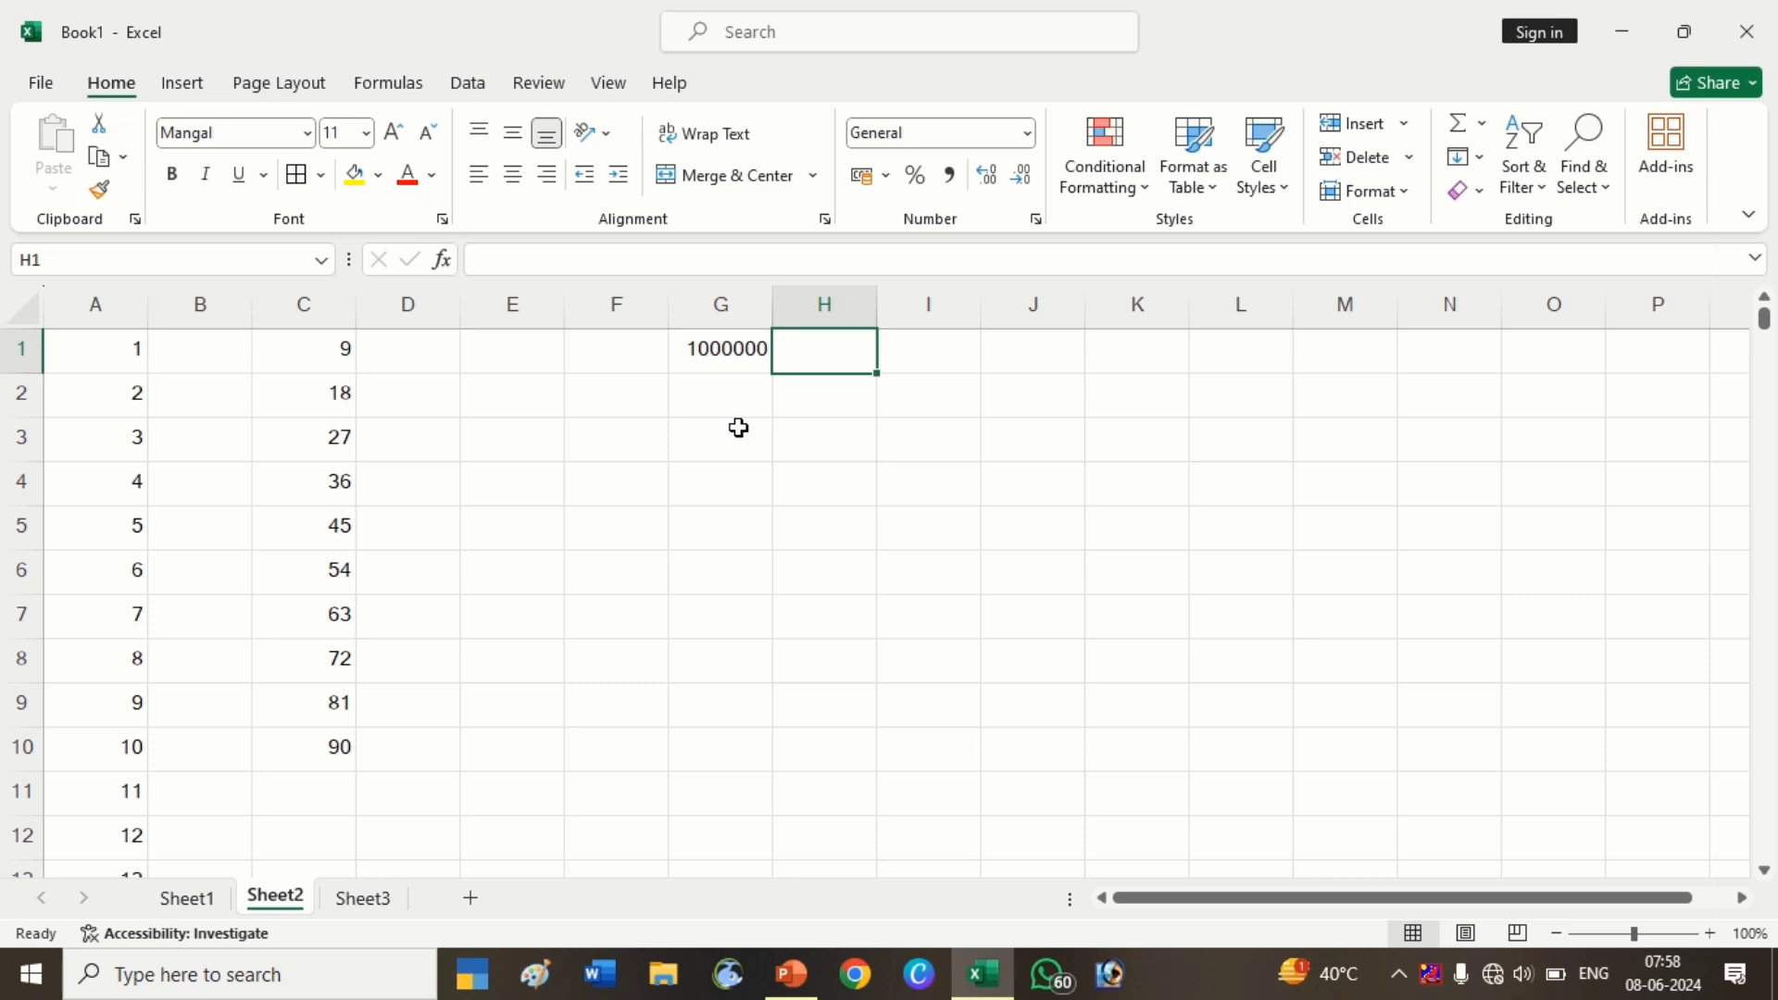
Enter 1 in H1 and fill column H with a Columns Growth series using step 2
type("1")
key("Return")
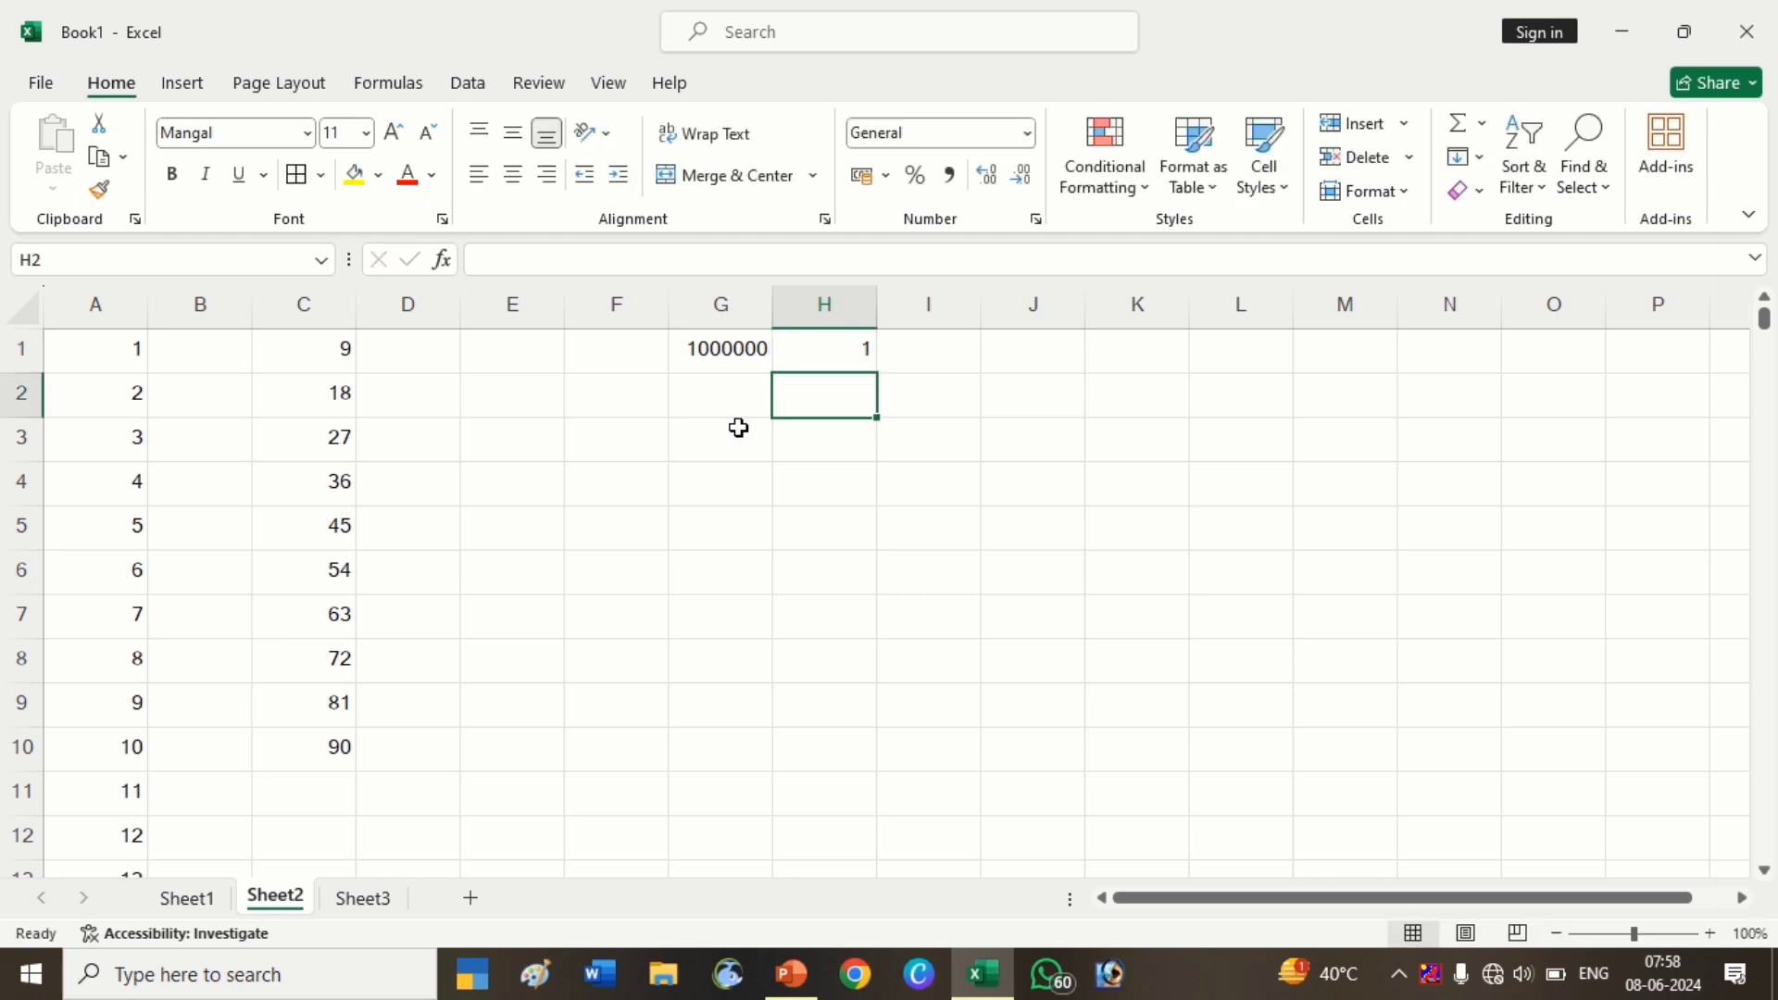
left_click(849, 349)
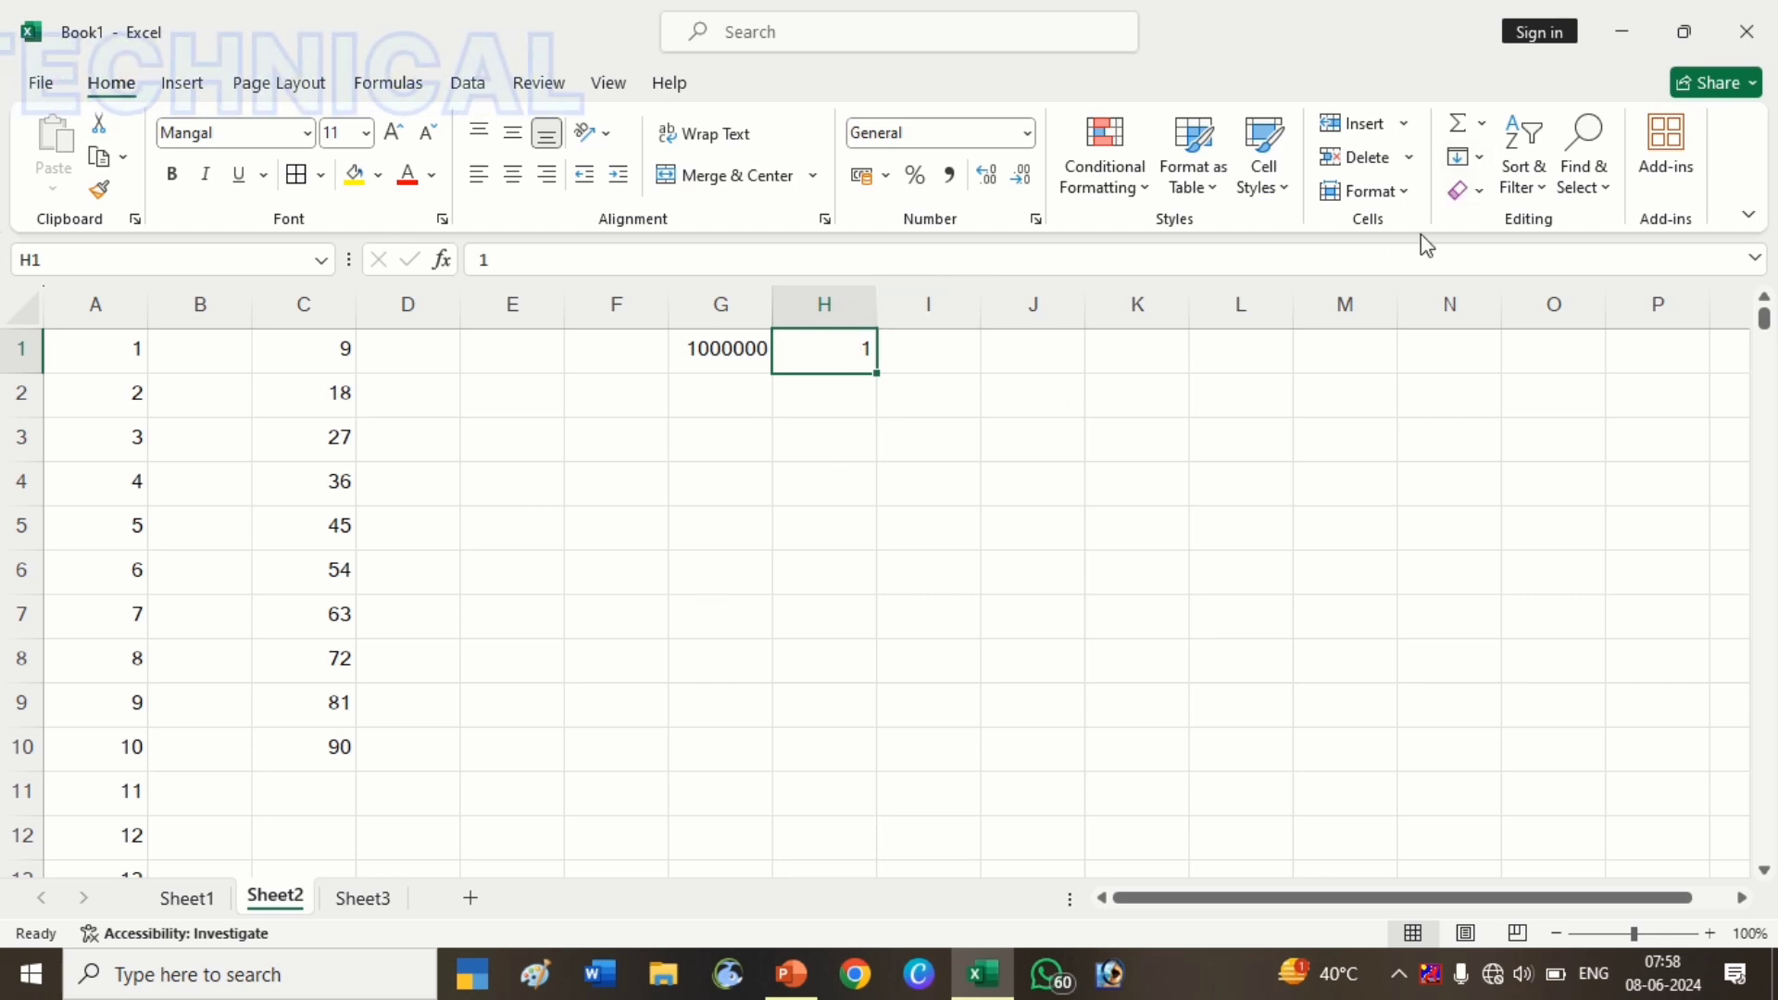
left_click(1472, 156)
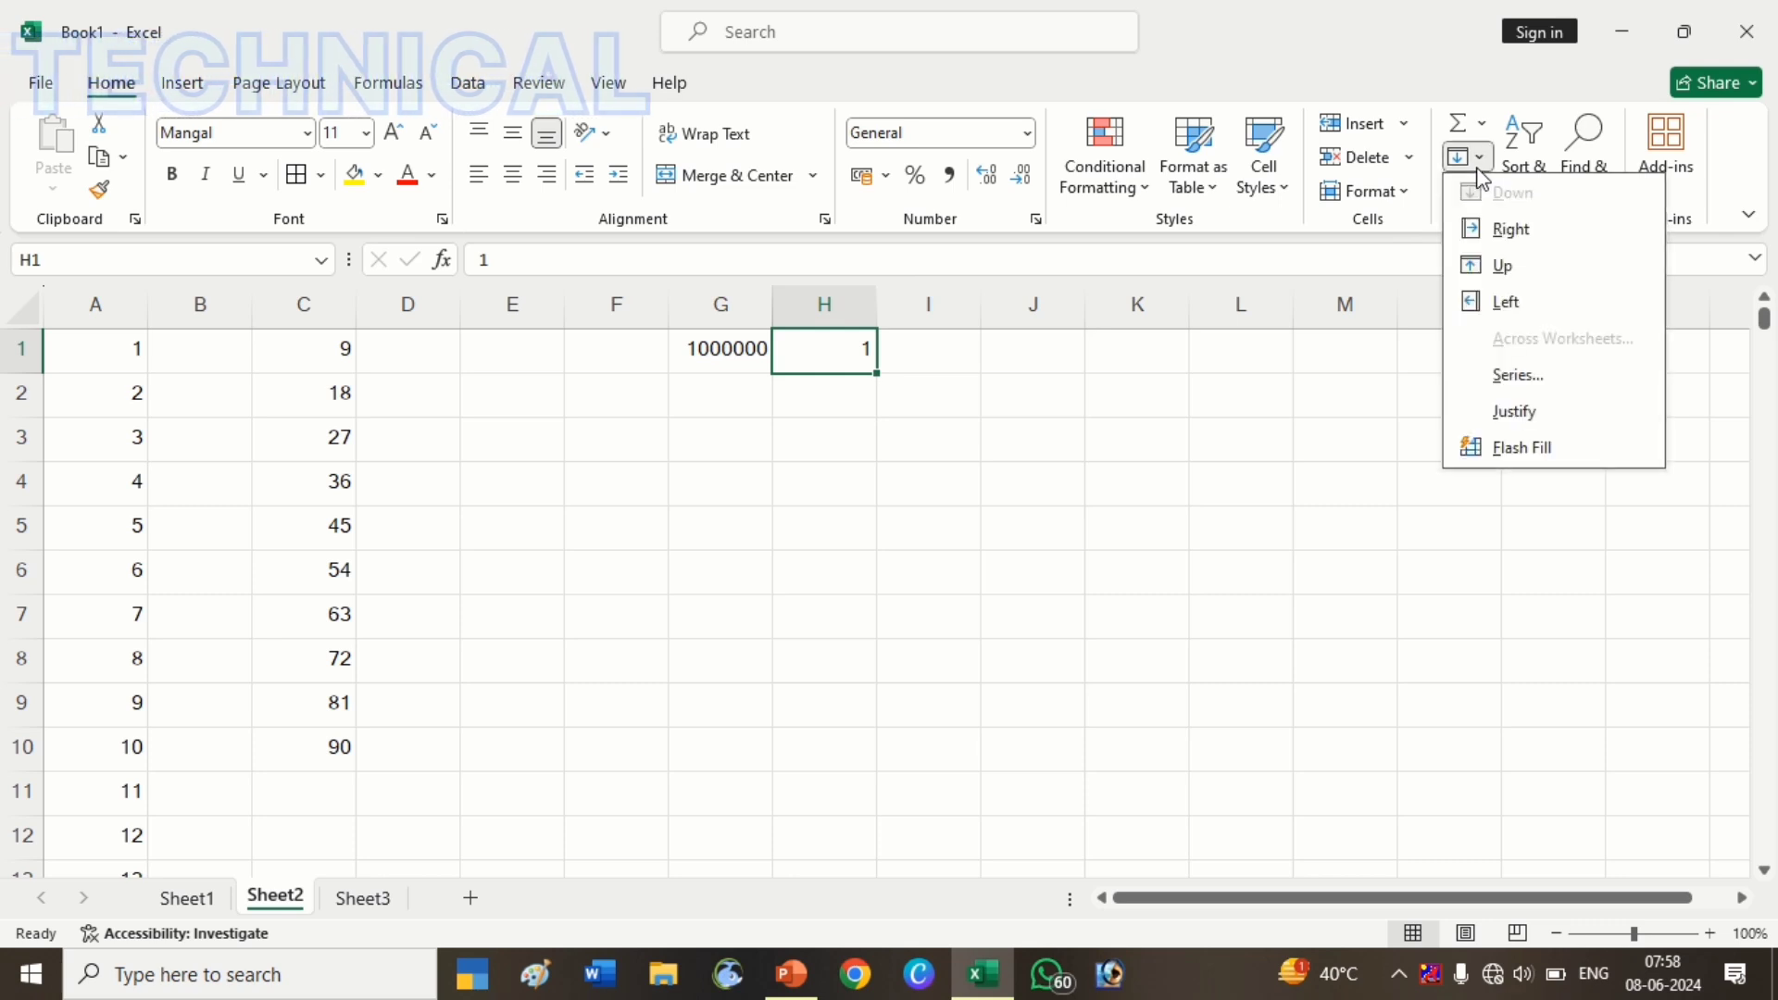
left_click(1539, 387)
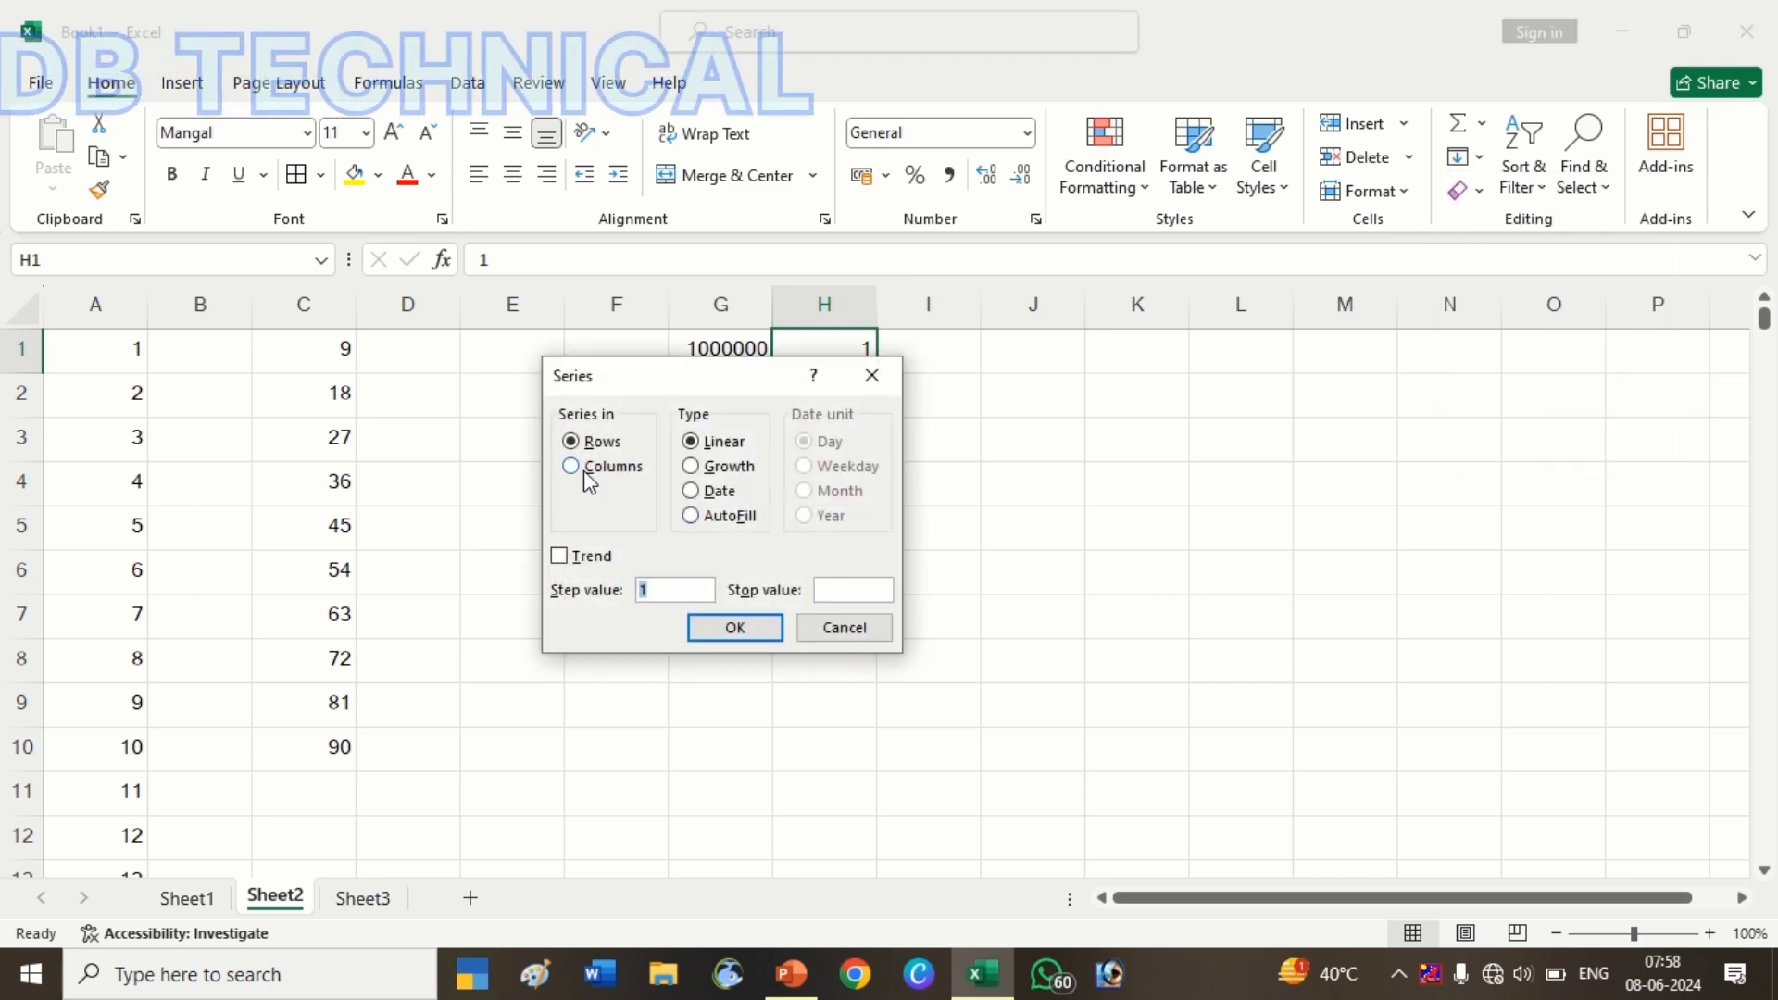
left_click(584, 474)
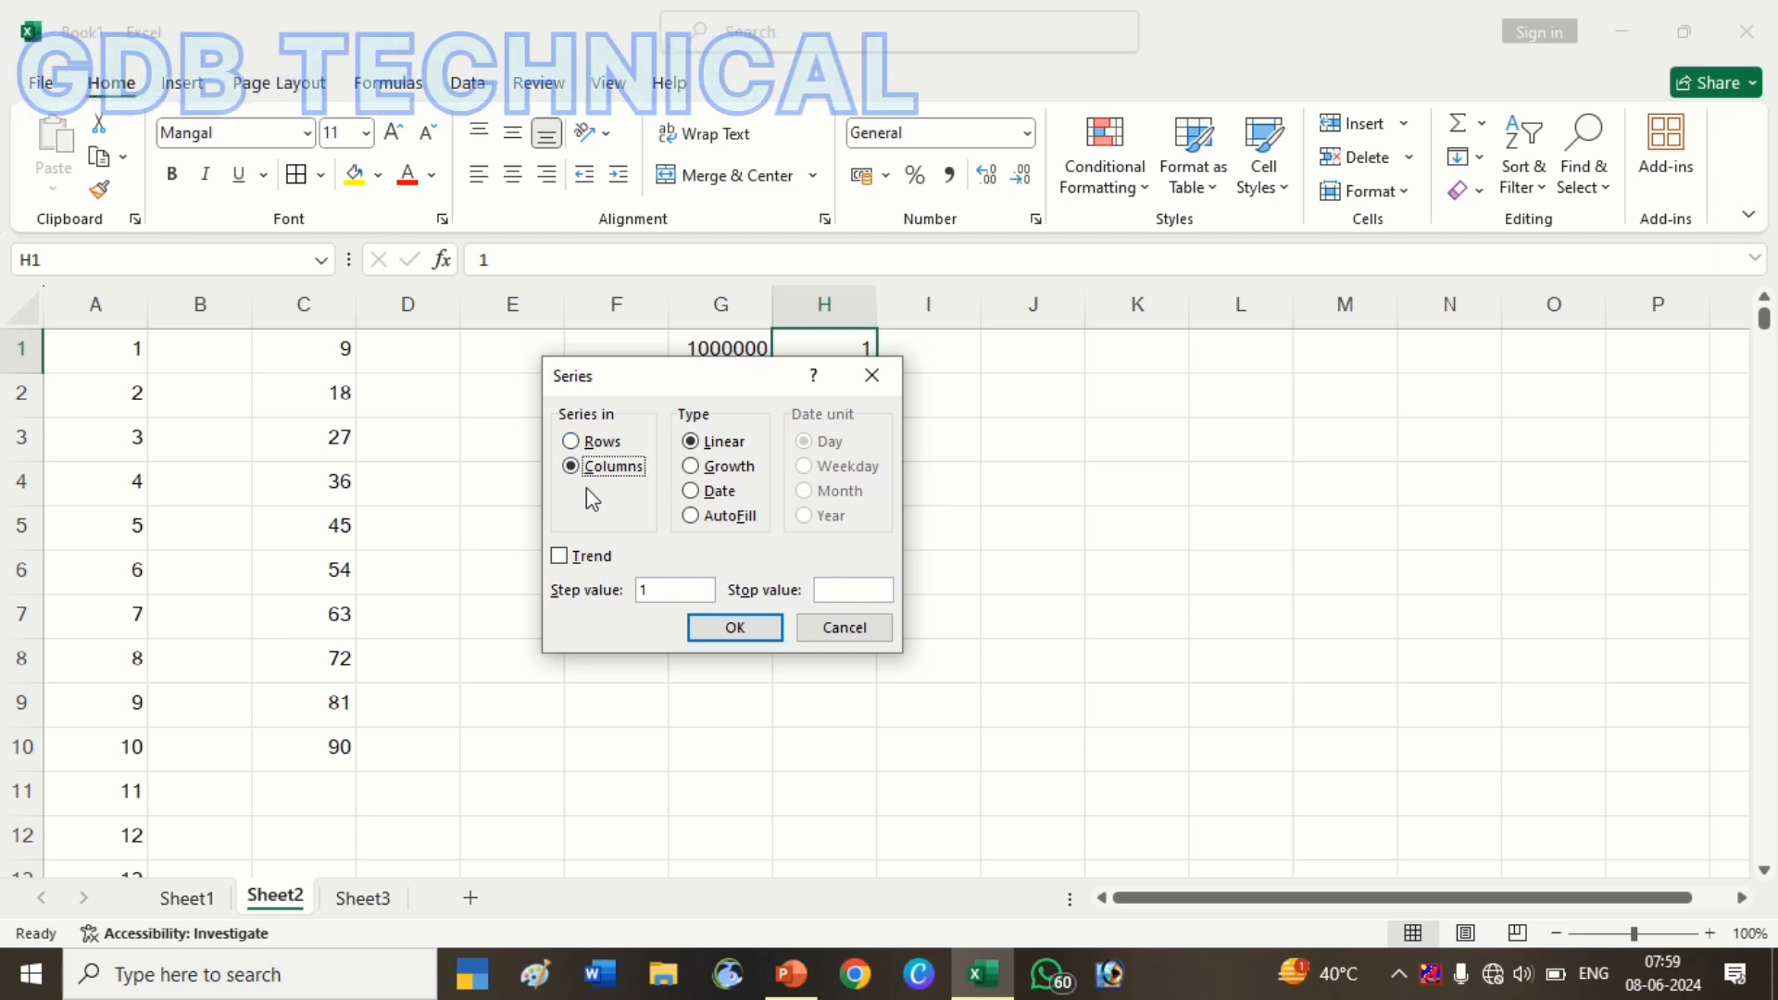
left_click(728, 465)
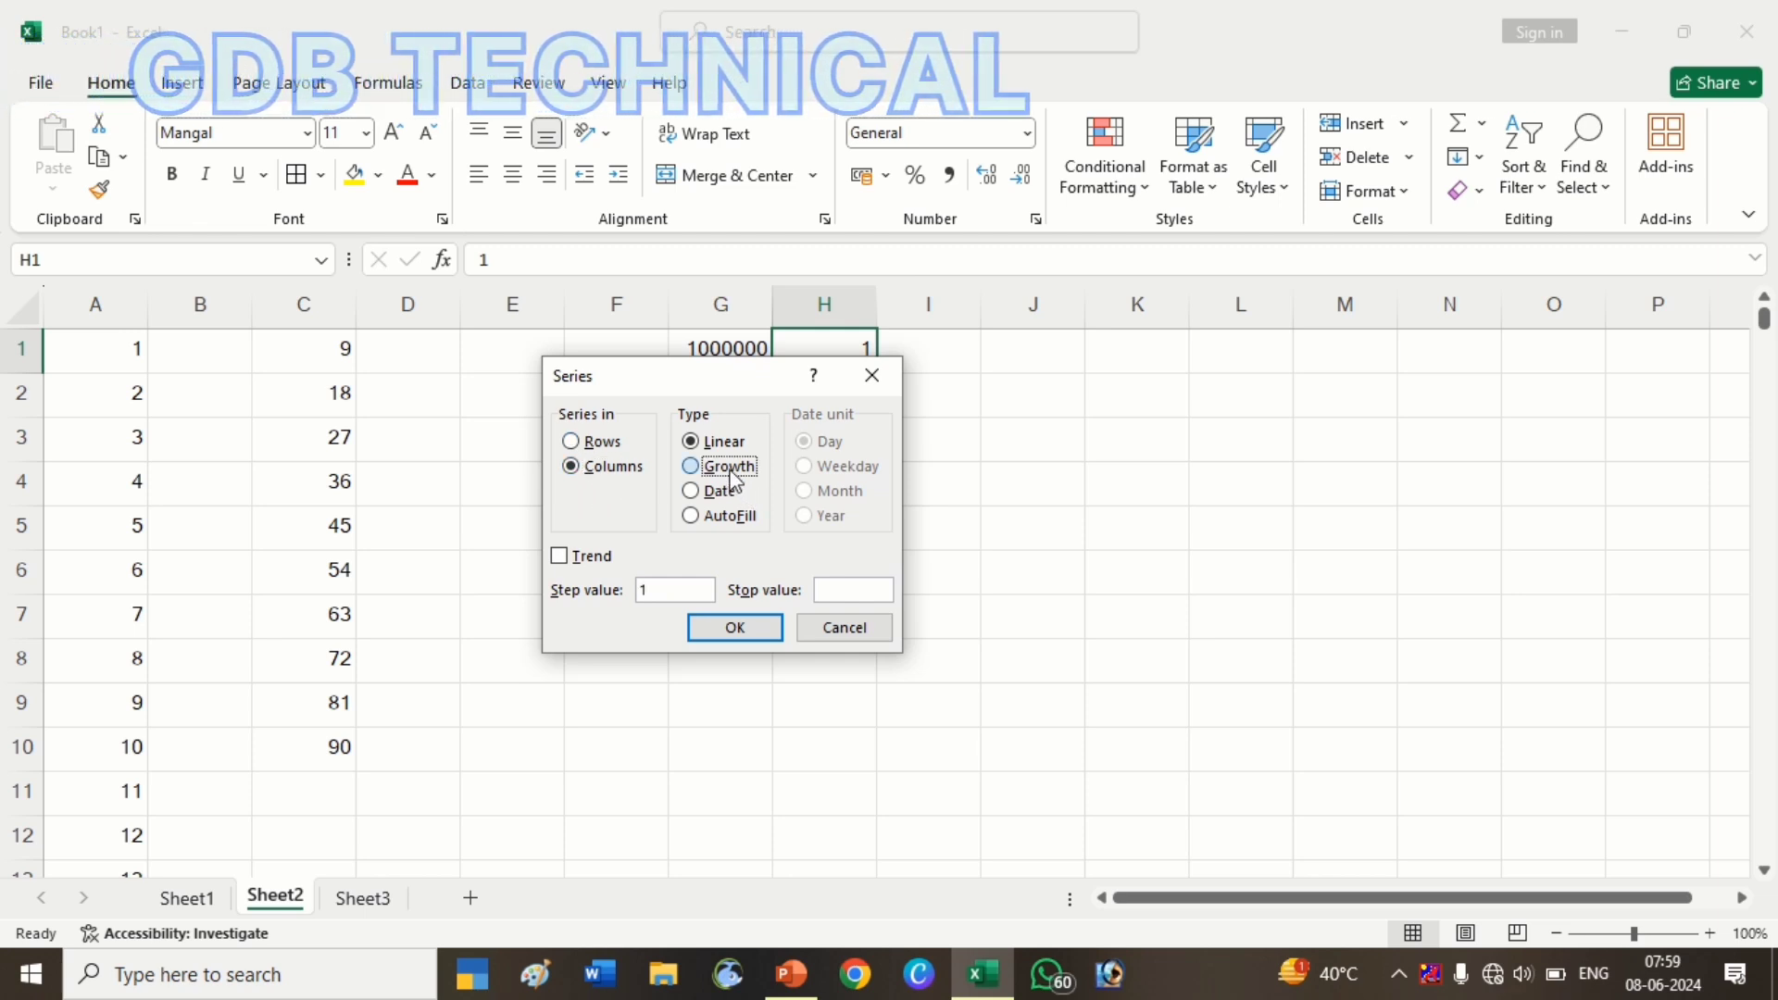
left_click_drag(679, 595, 626, 616)
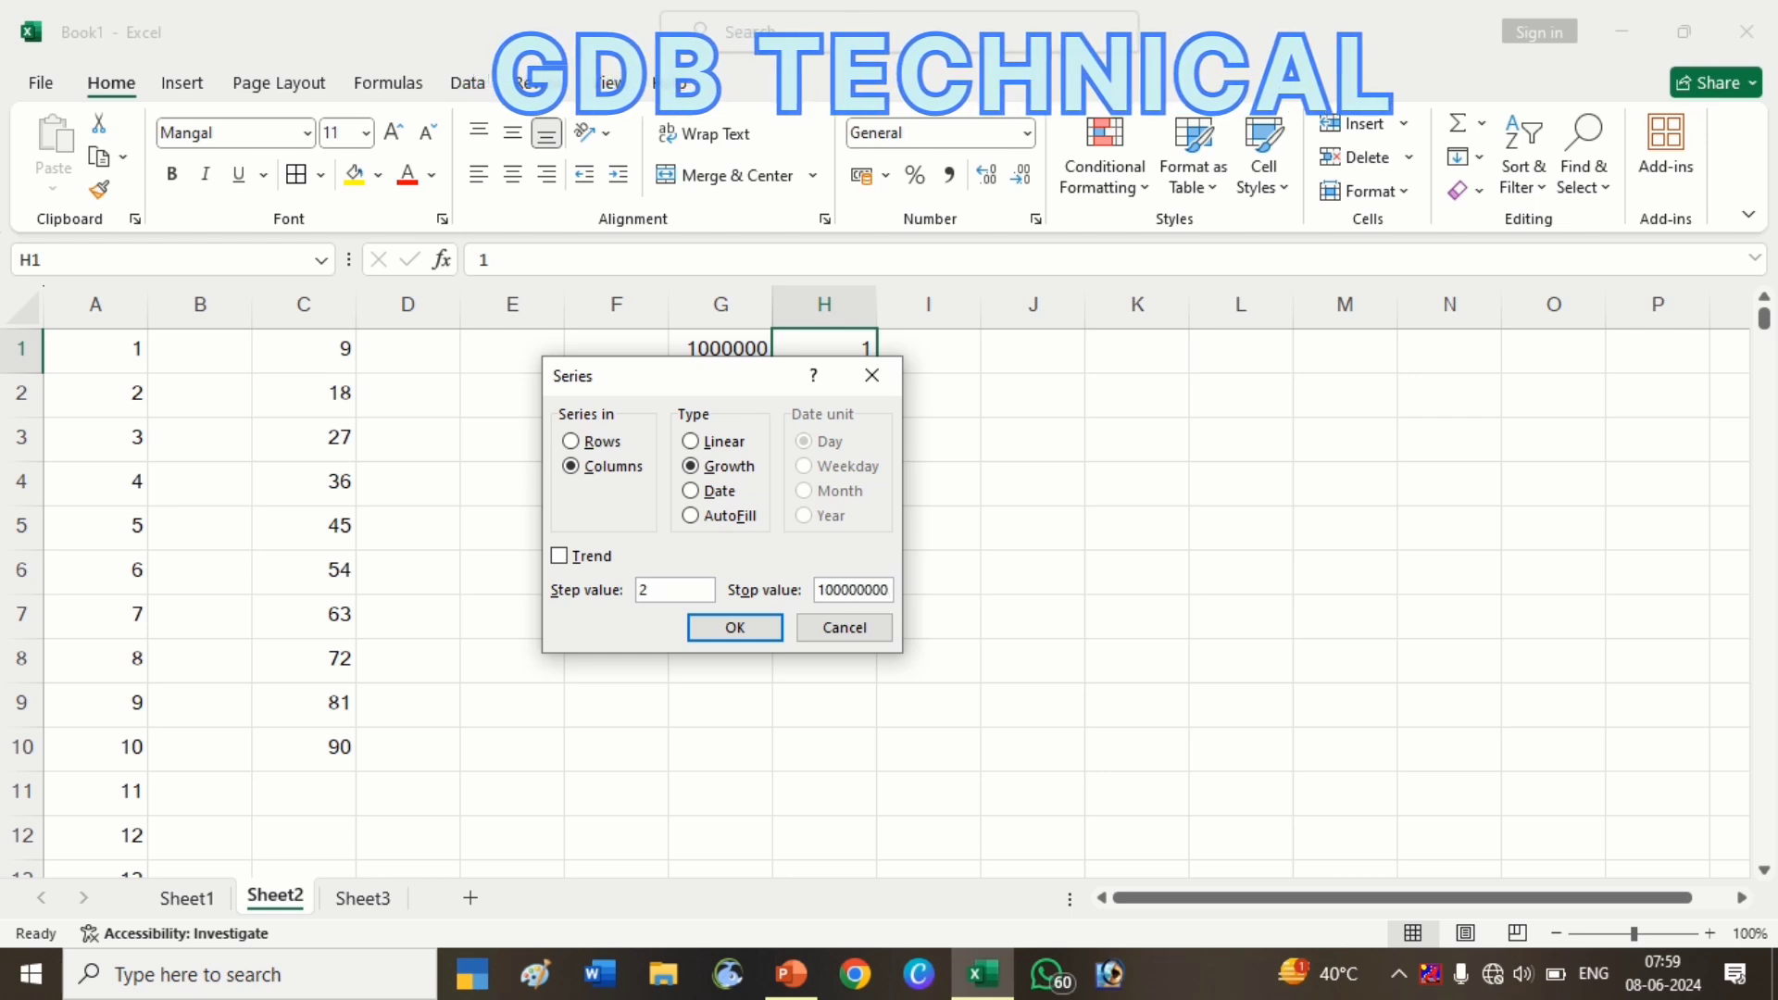
key("Return")
Widen column H so the large doubling values display in full
scroll(888, 588, "down", 5)
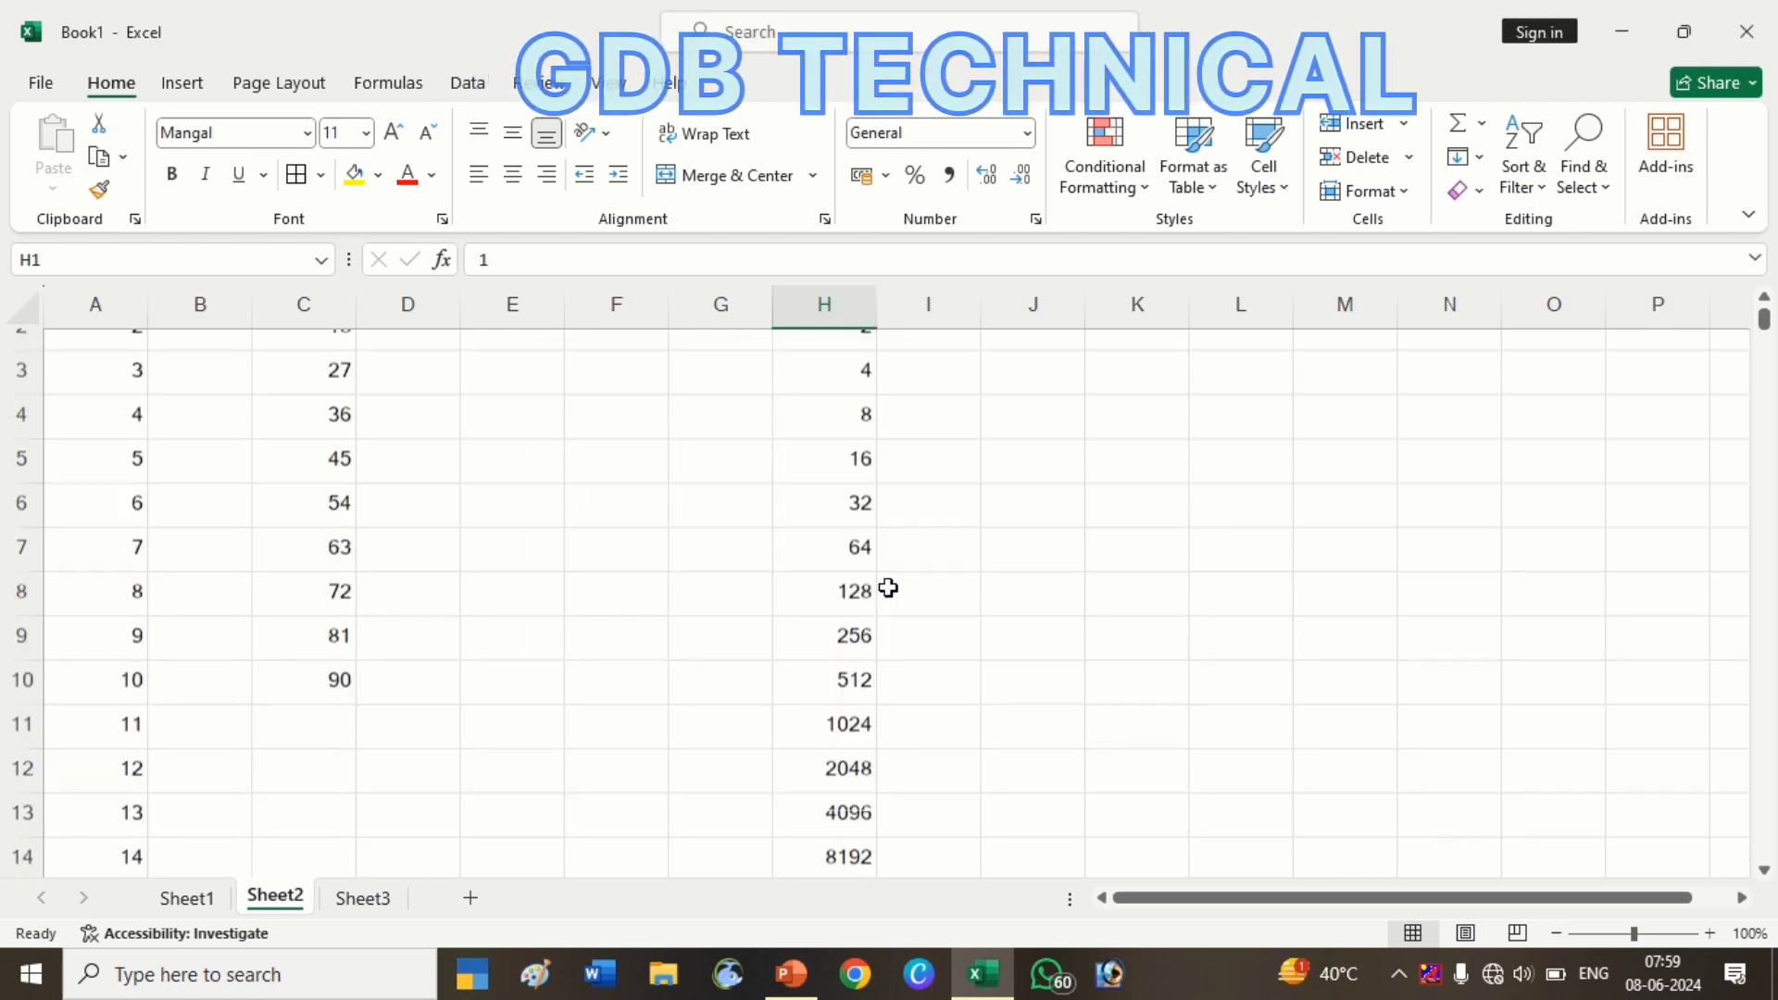
scroll(888, 588, "down", 3)
scroll(888, 588, "up", 6)
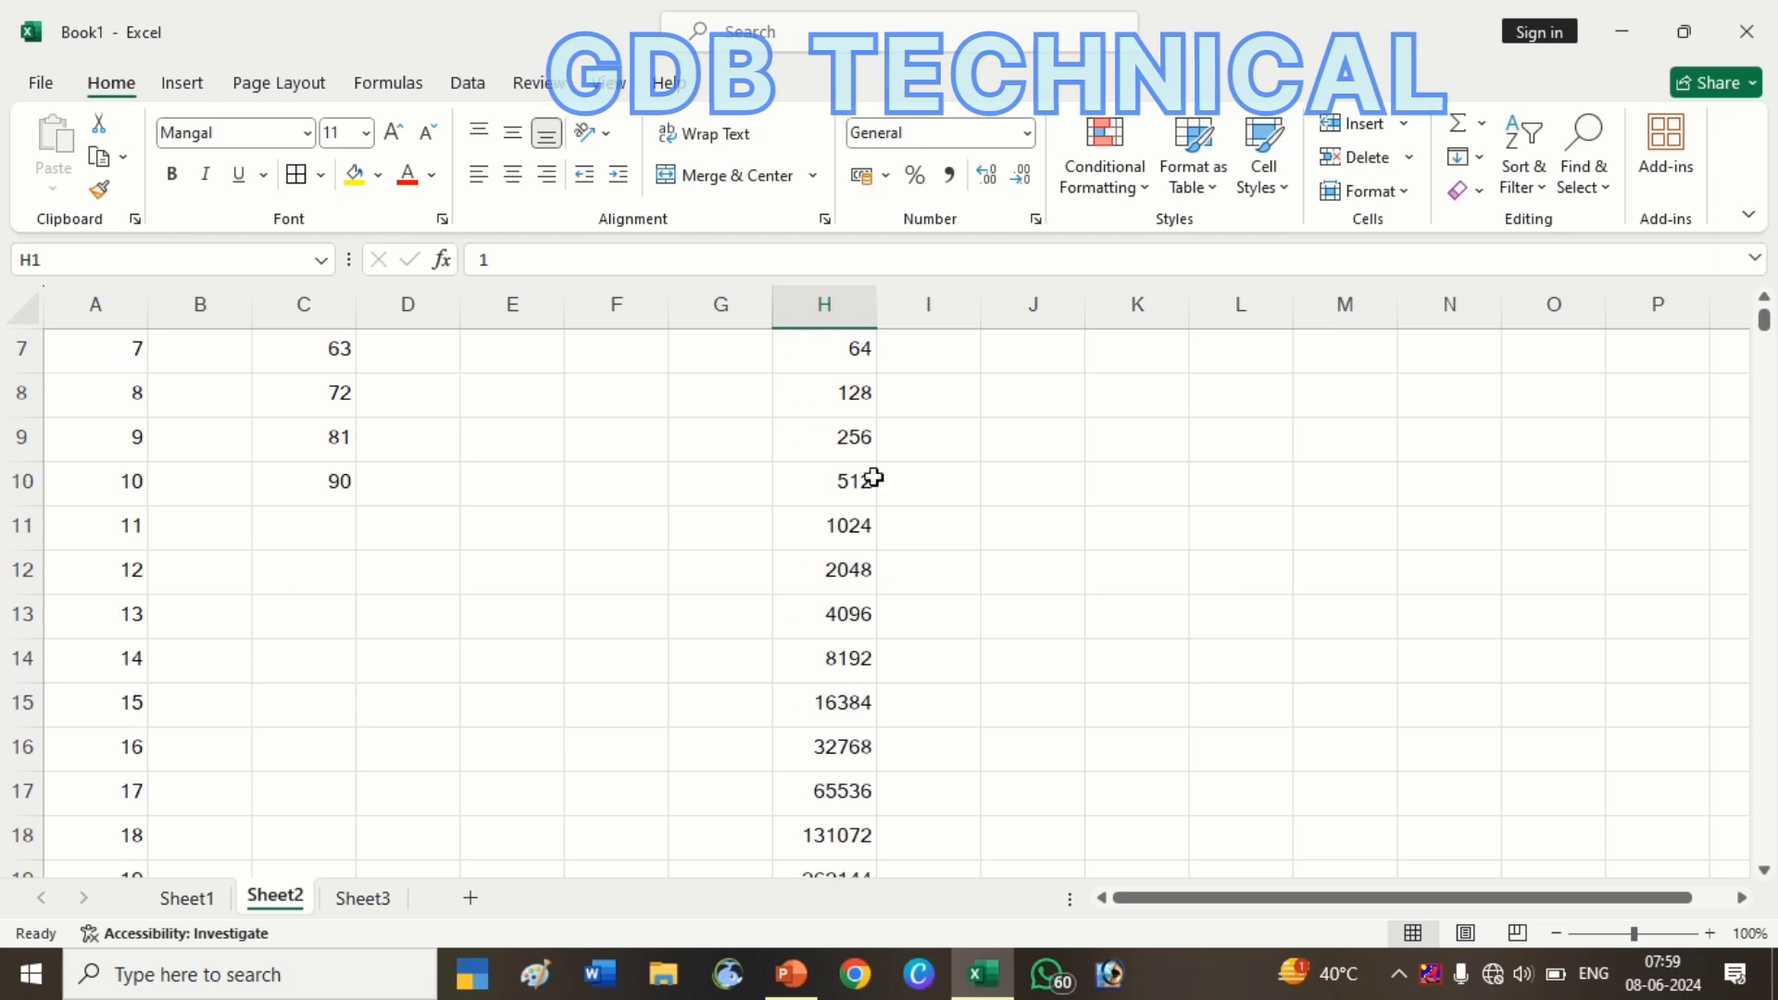
mouse_move(873, 342)
left_mouse_down()
mouse_move(873, 322)
mouse_move(903, 324)
left_mouse_up()
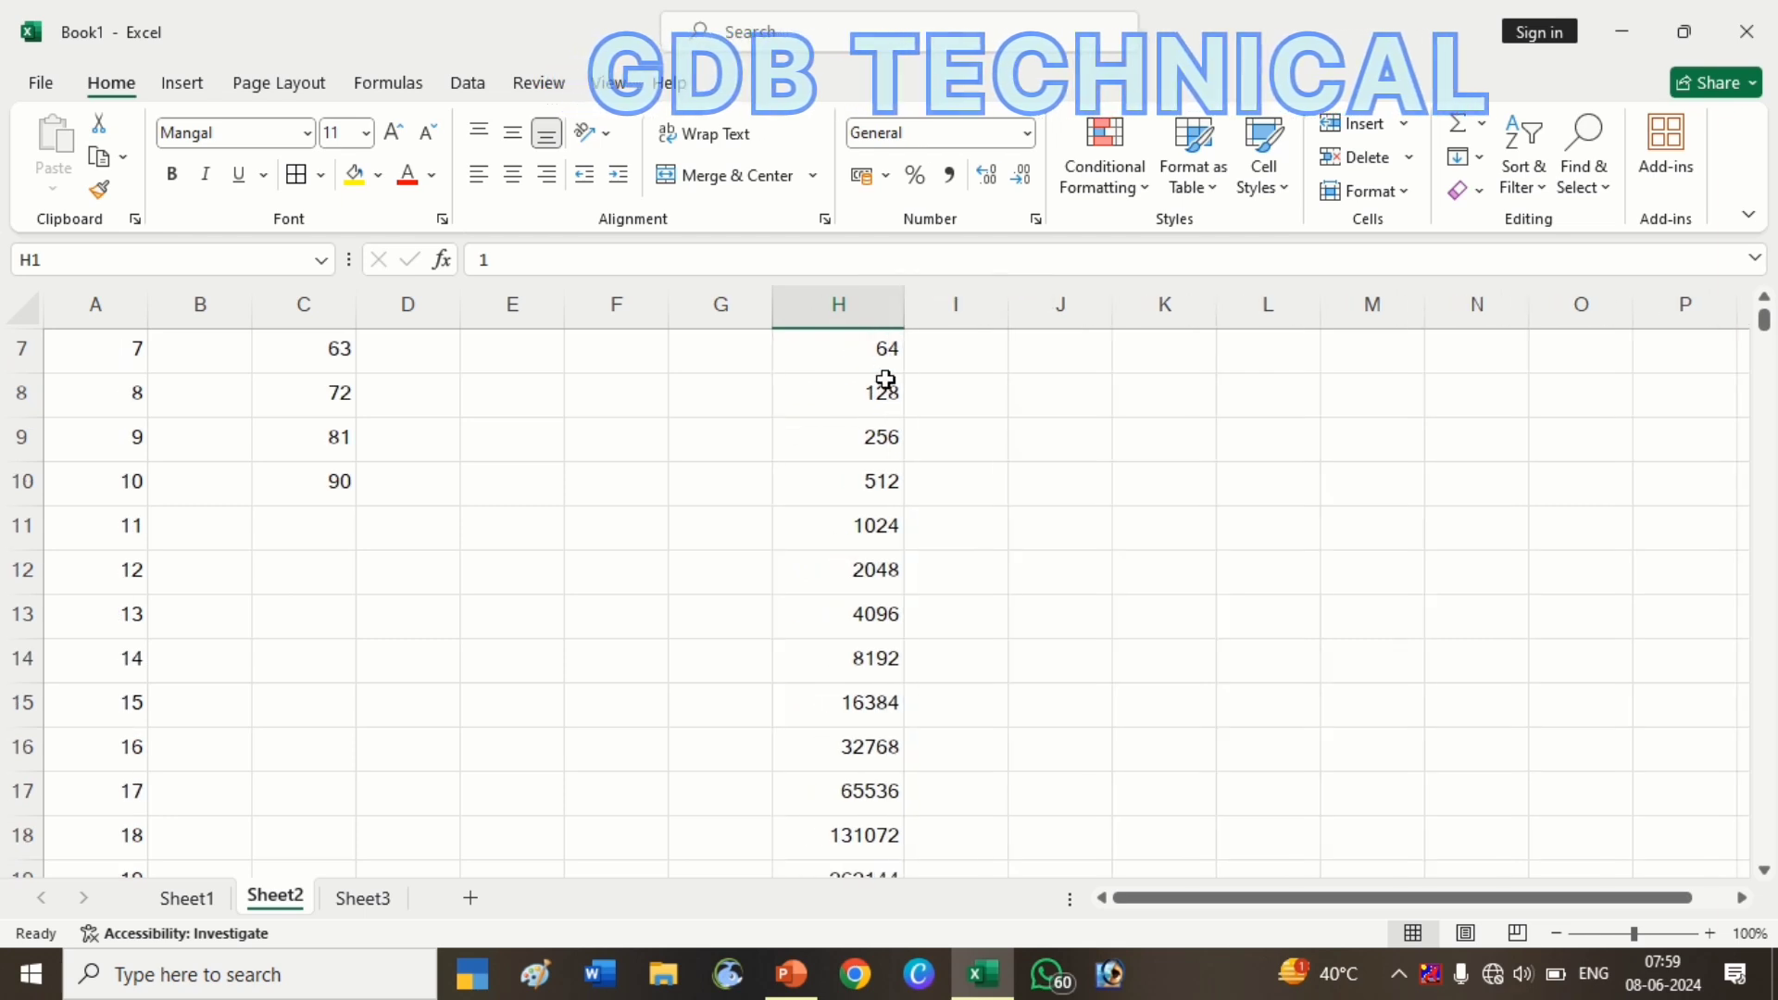
scroll(886, 385, "up", 2)
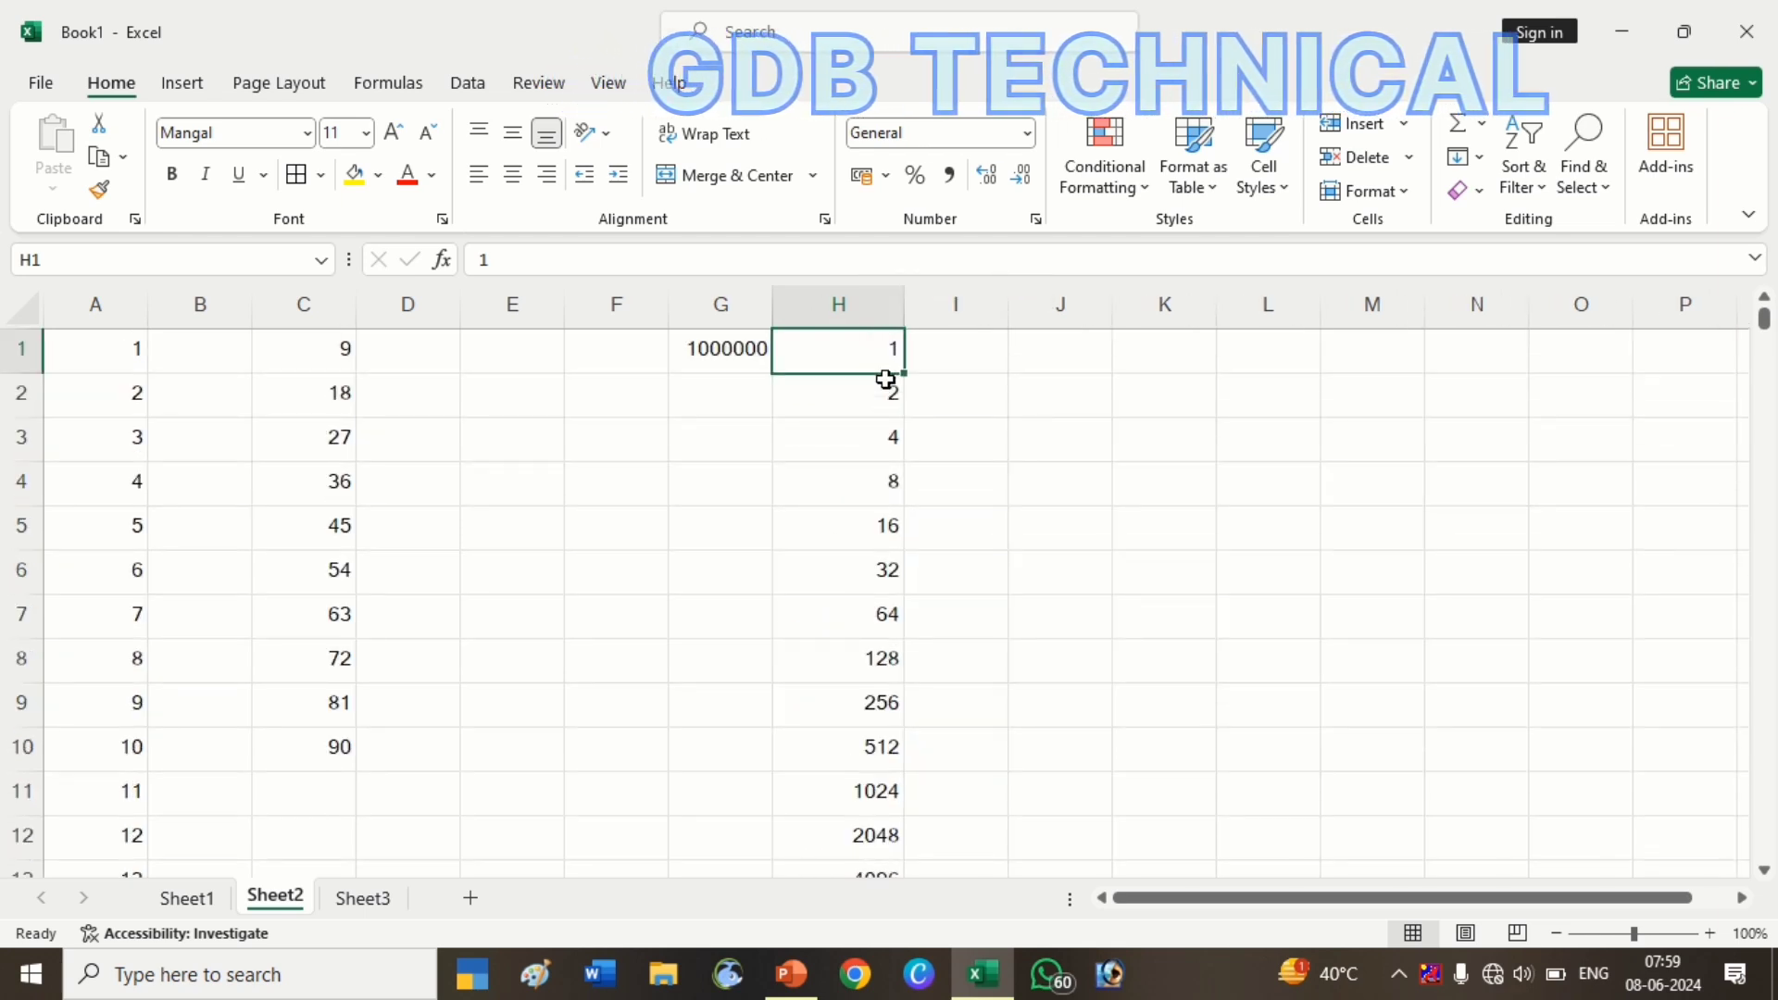
Select H1:H27 and confirm the series ends at 67108864 in H27
key("ctrl+shift+Down")
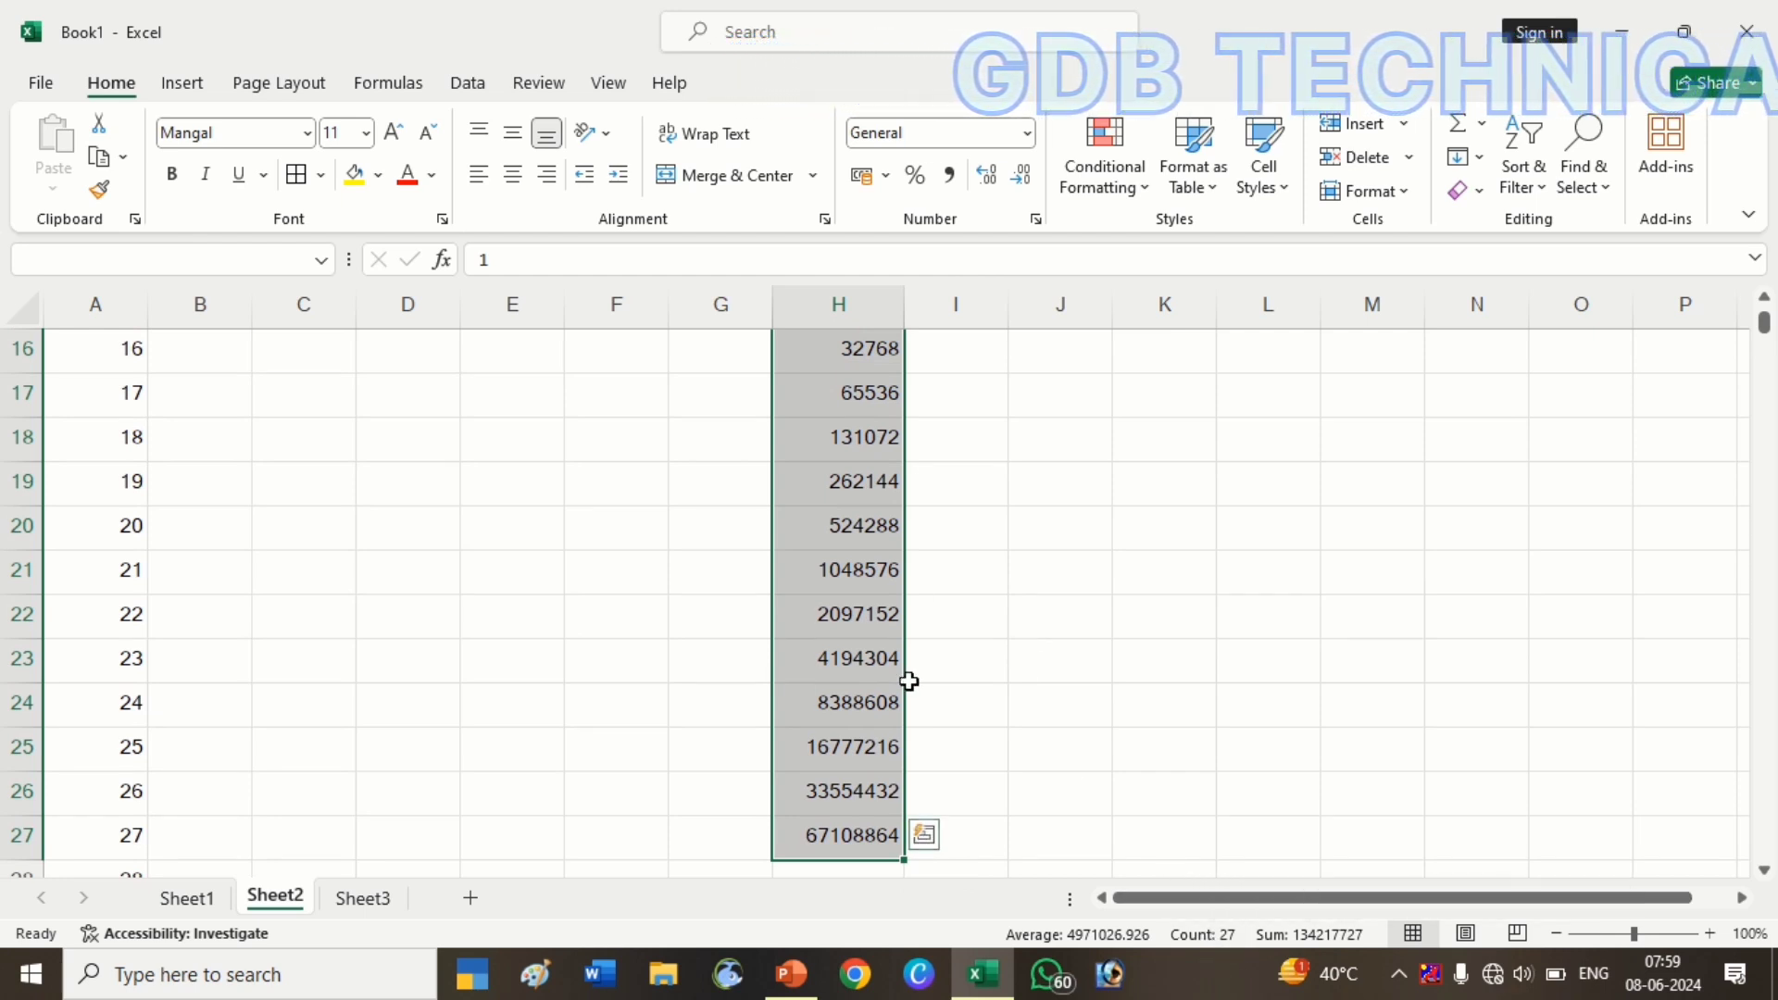
left_click(837, 835)
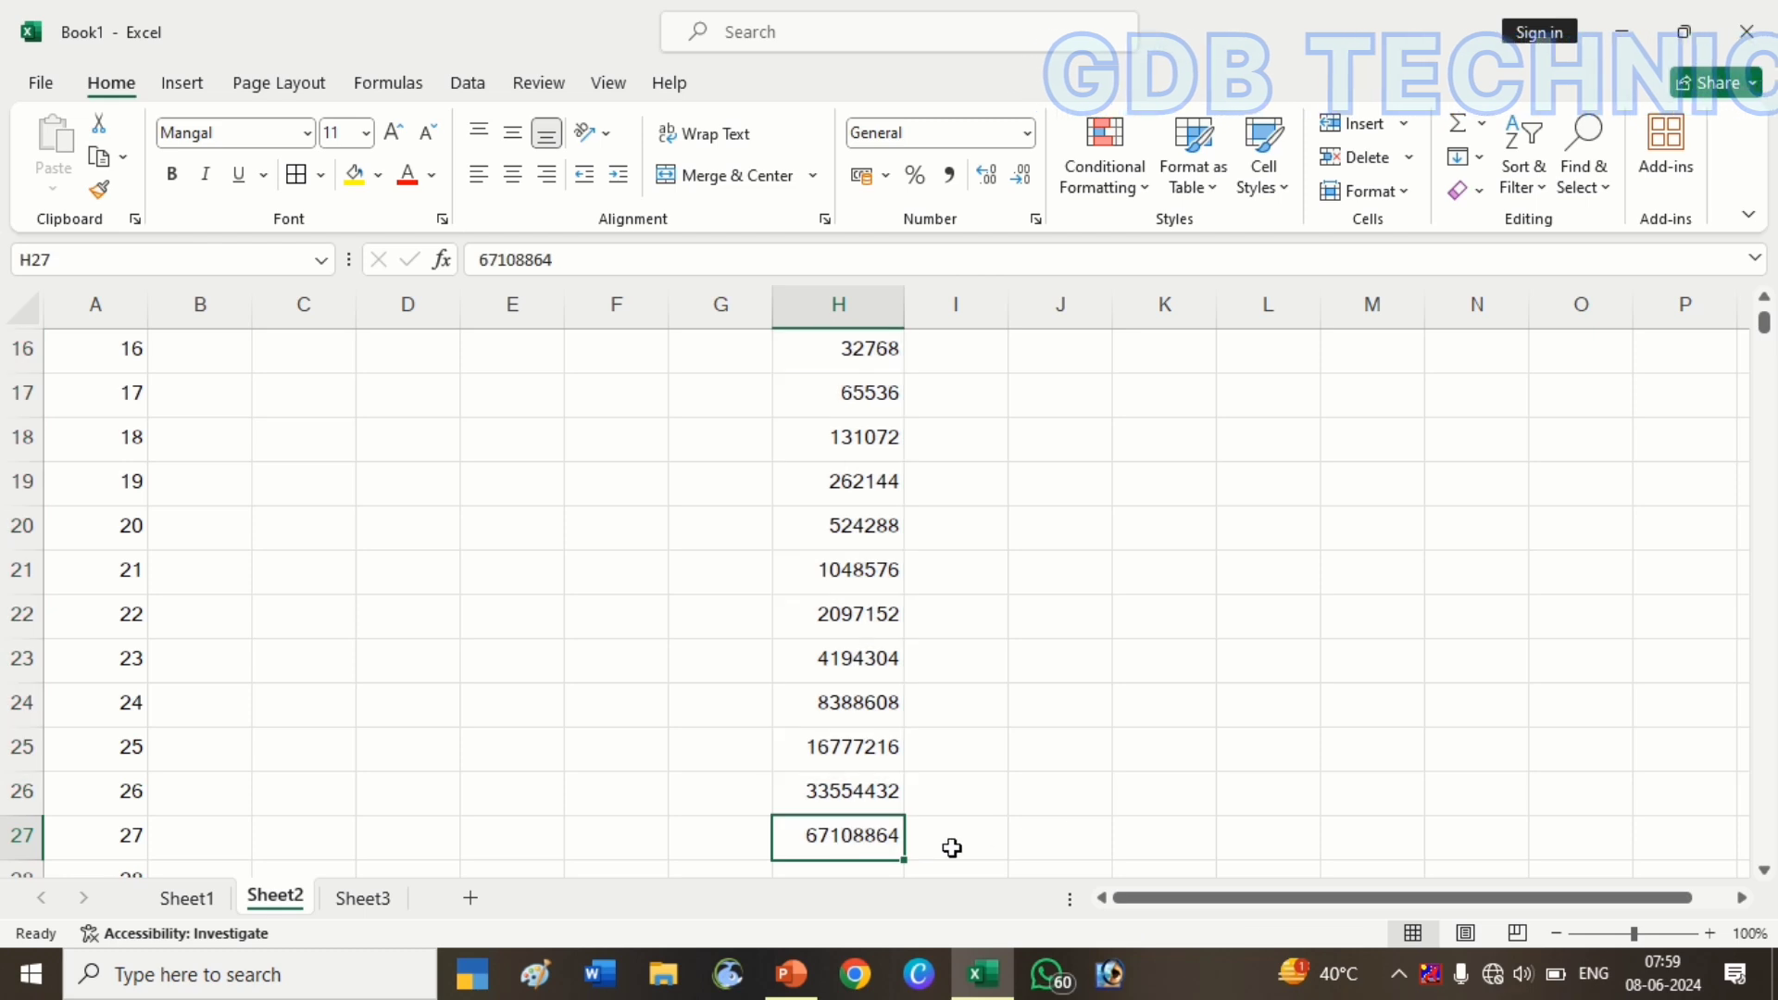
scroll(870, 824, "down", 1)
double_click(807, 704)
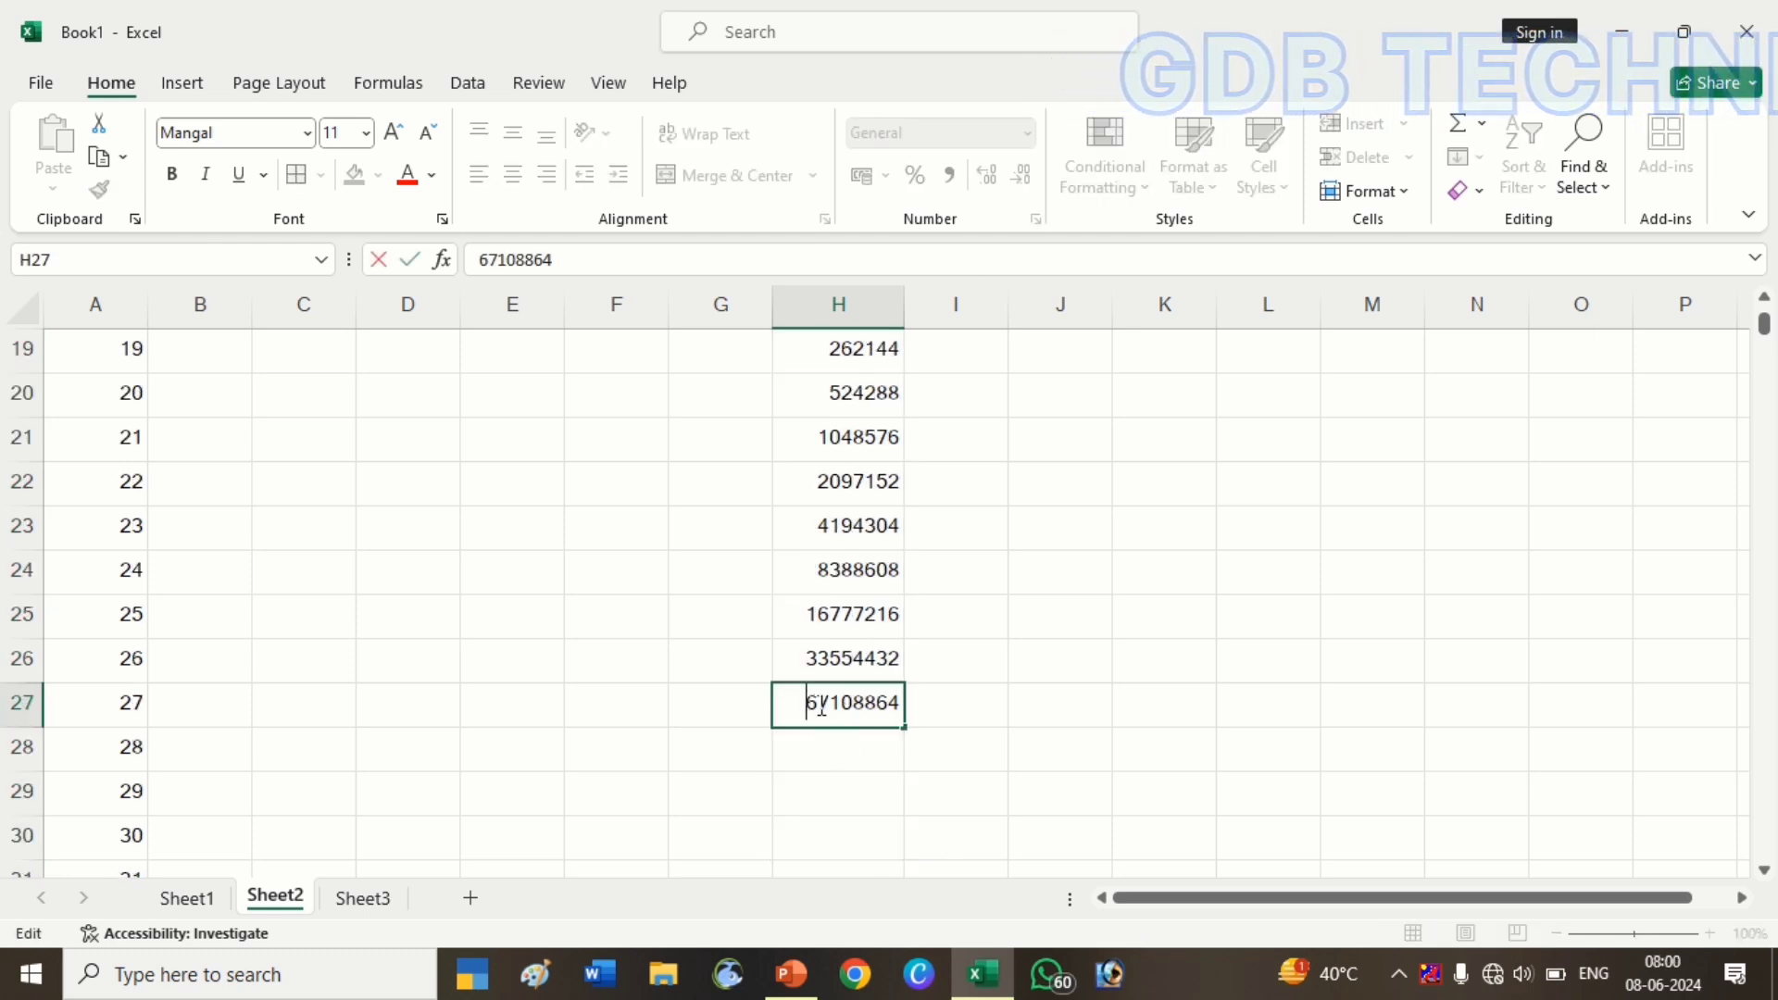
left_click(842, 743)
left_click(833, 718)
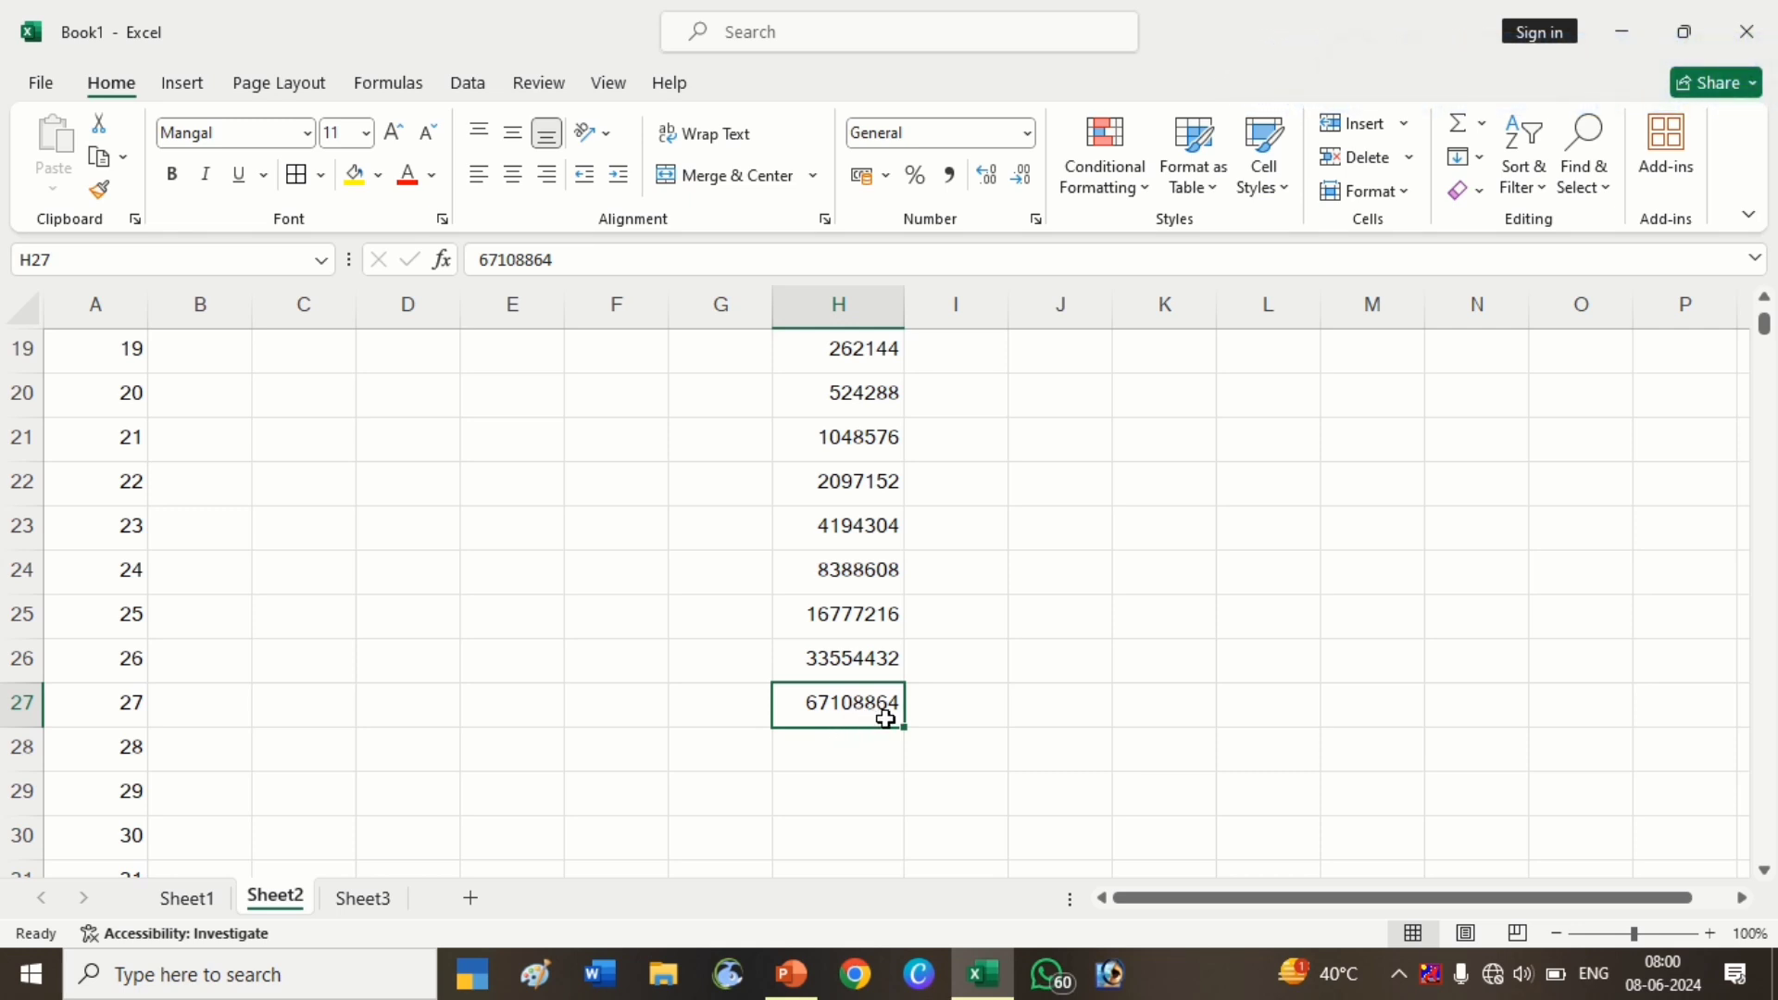
scroll(855, 755, "up", 3)
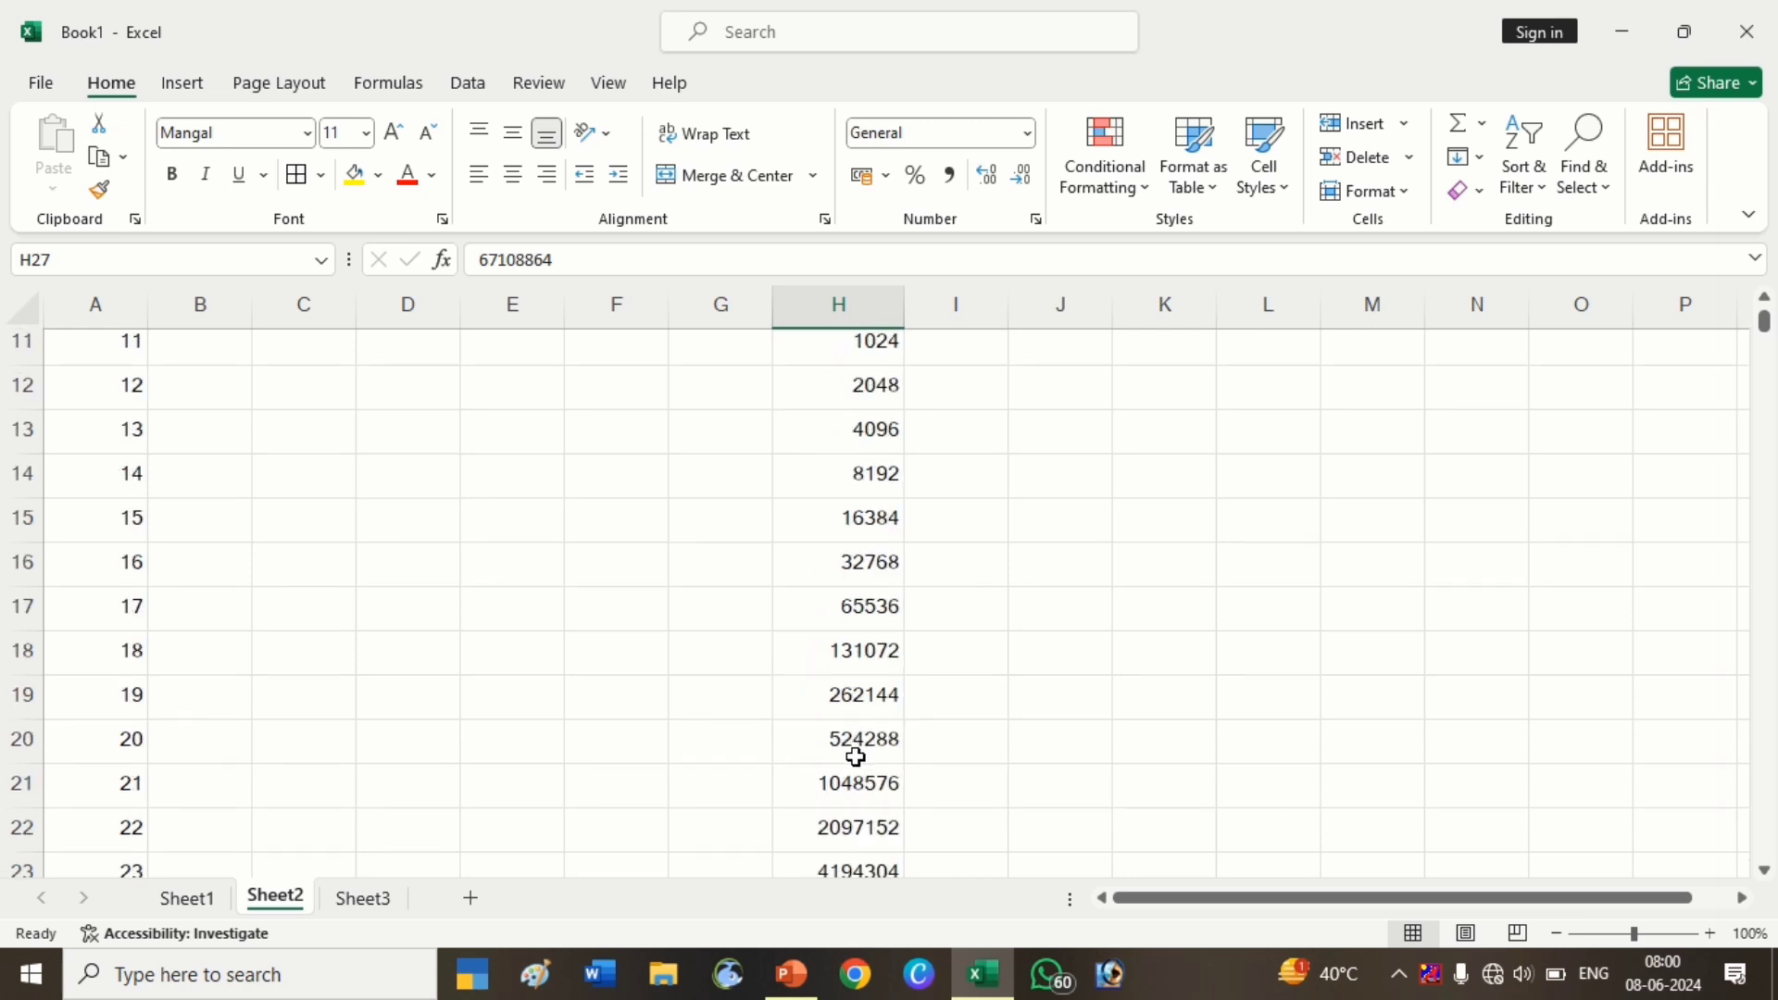
scroll(856, 756, "down", 3)
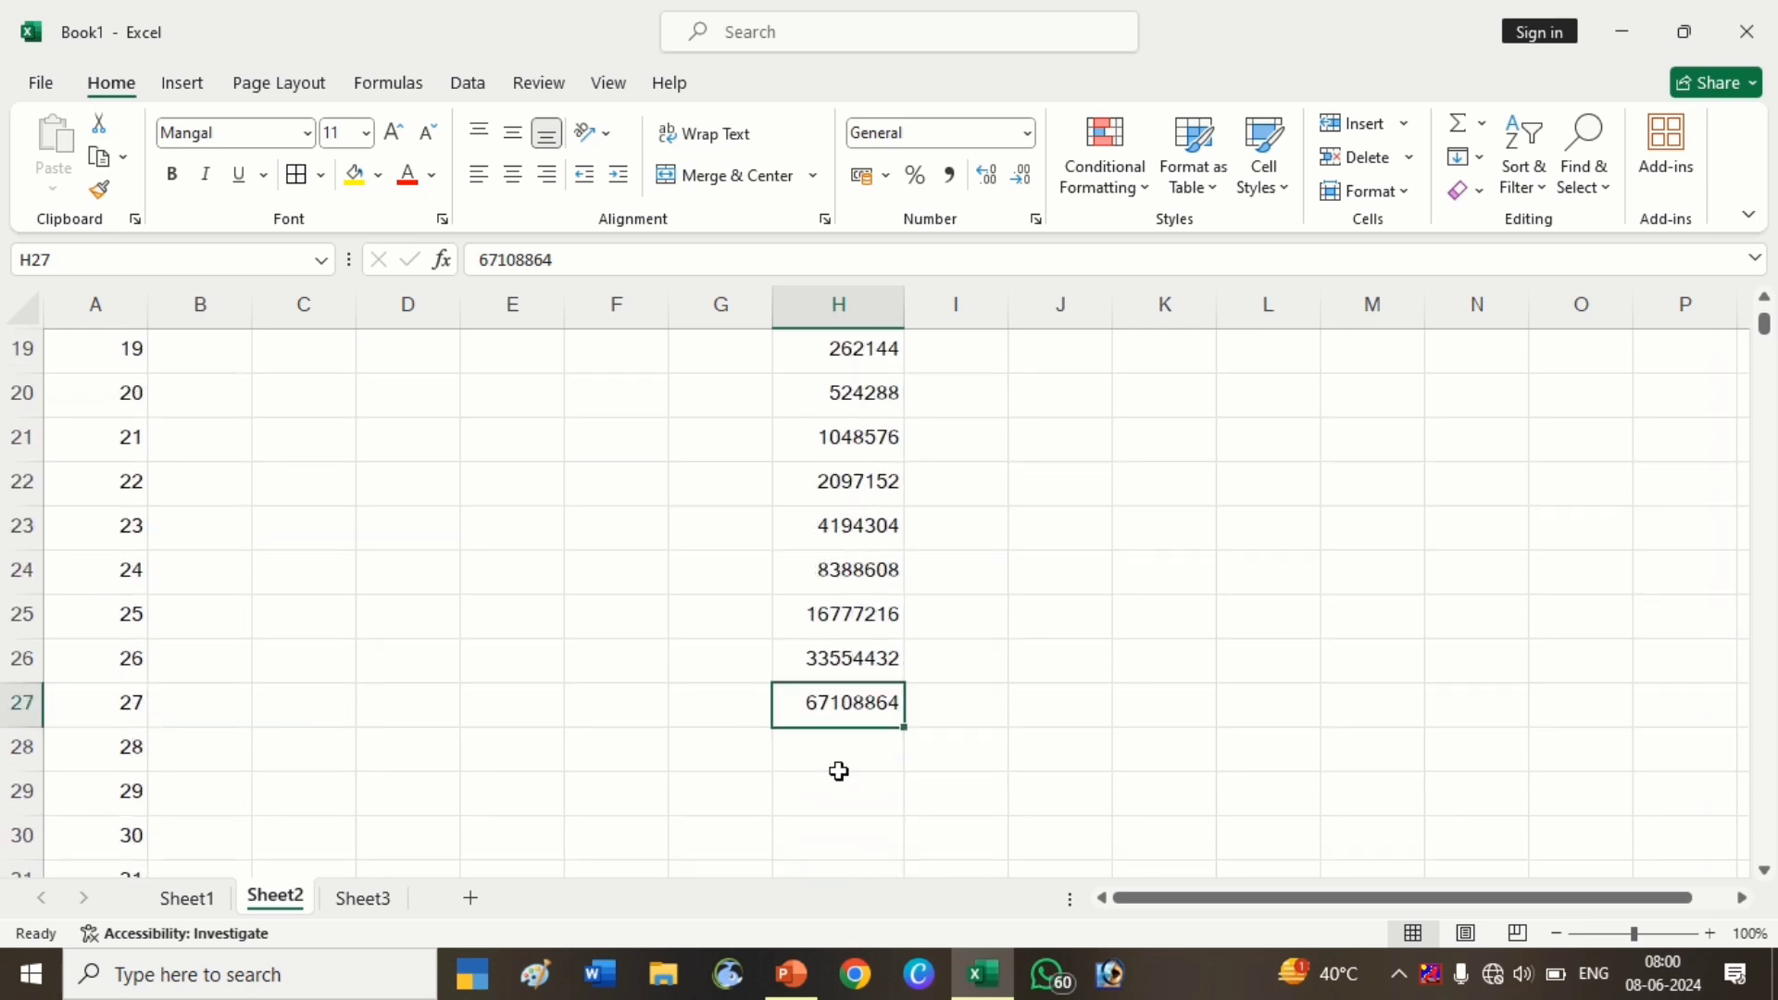
AutoSum H1:H27 into H28 with Alt+=, giving 134217727
left_click(839, 761)
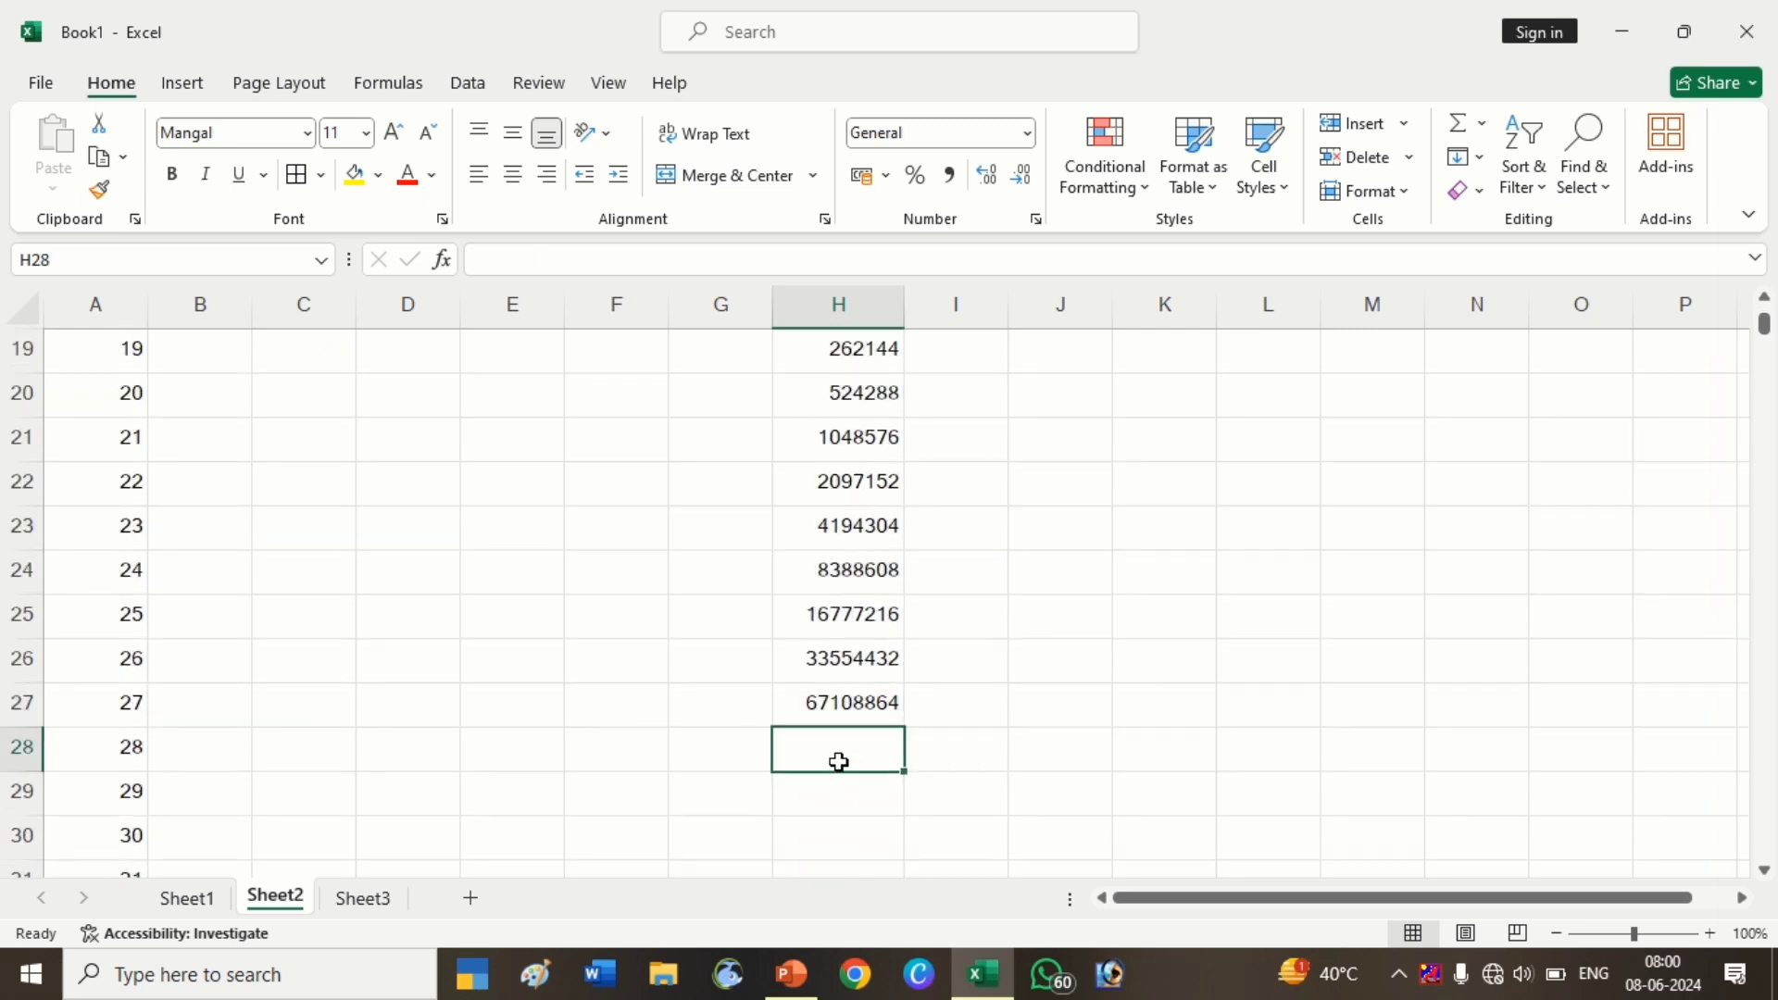
key("alt+equal")
key("Return")
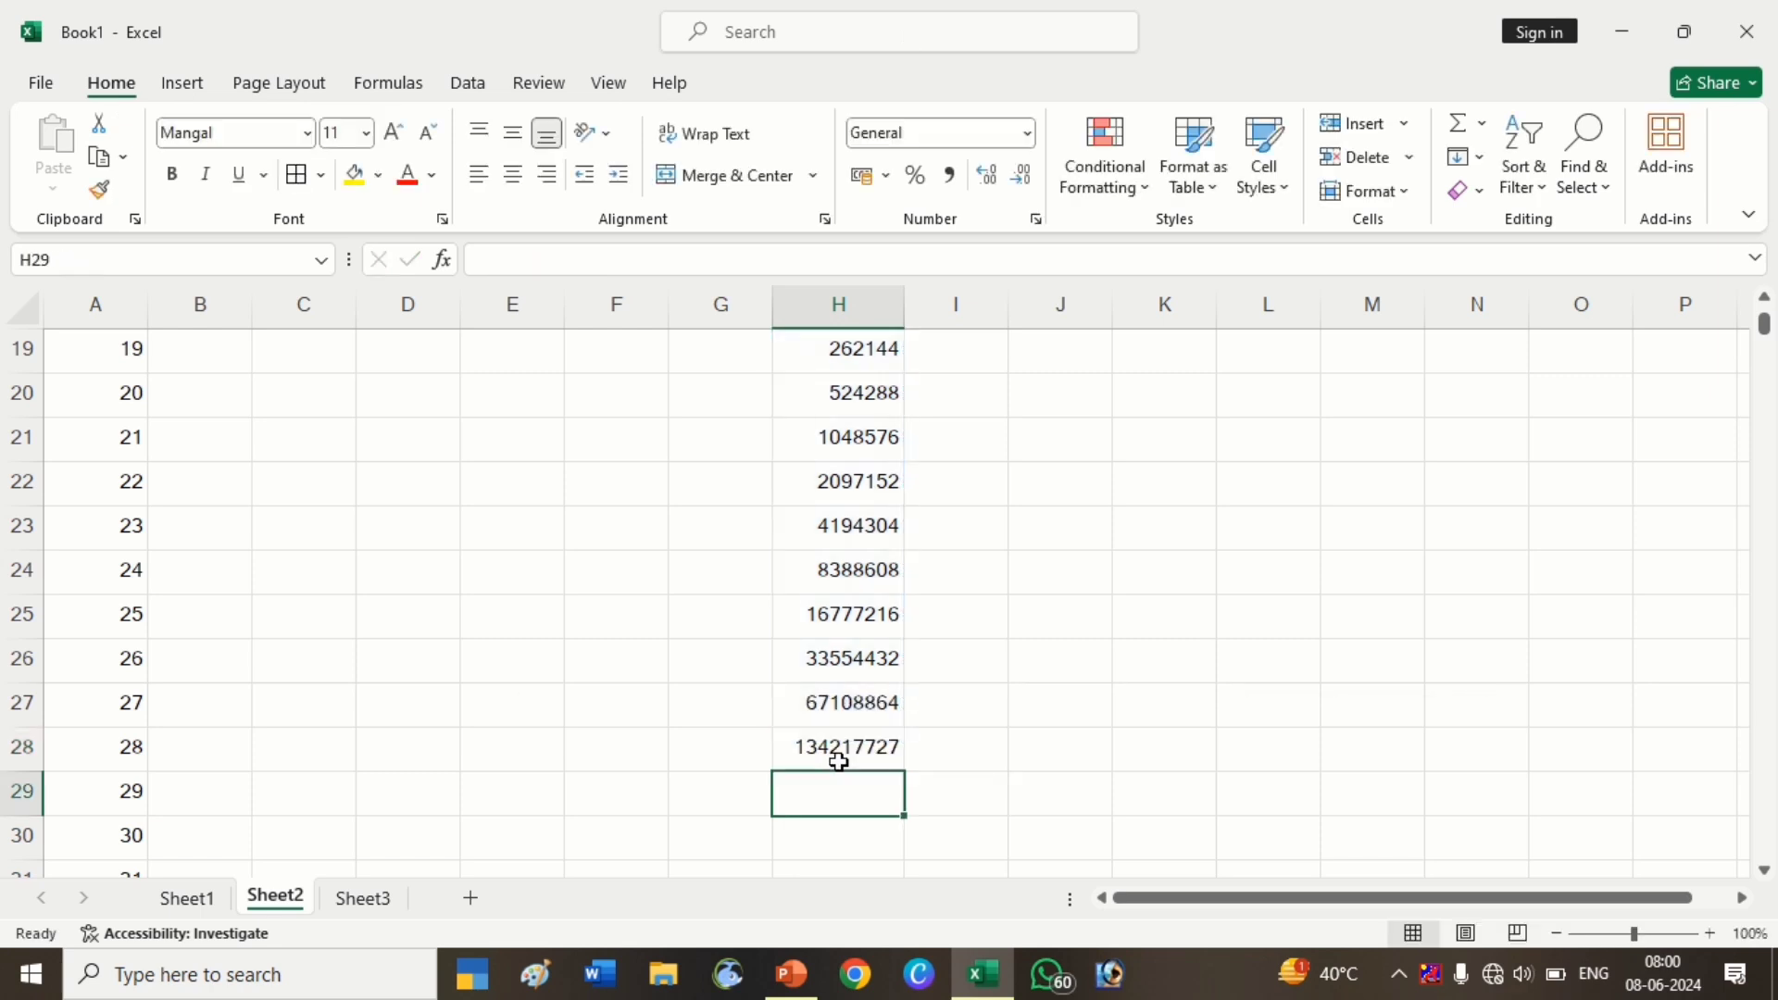
left_click(839, 761)
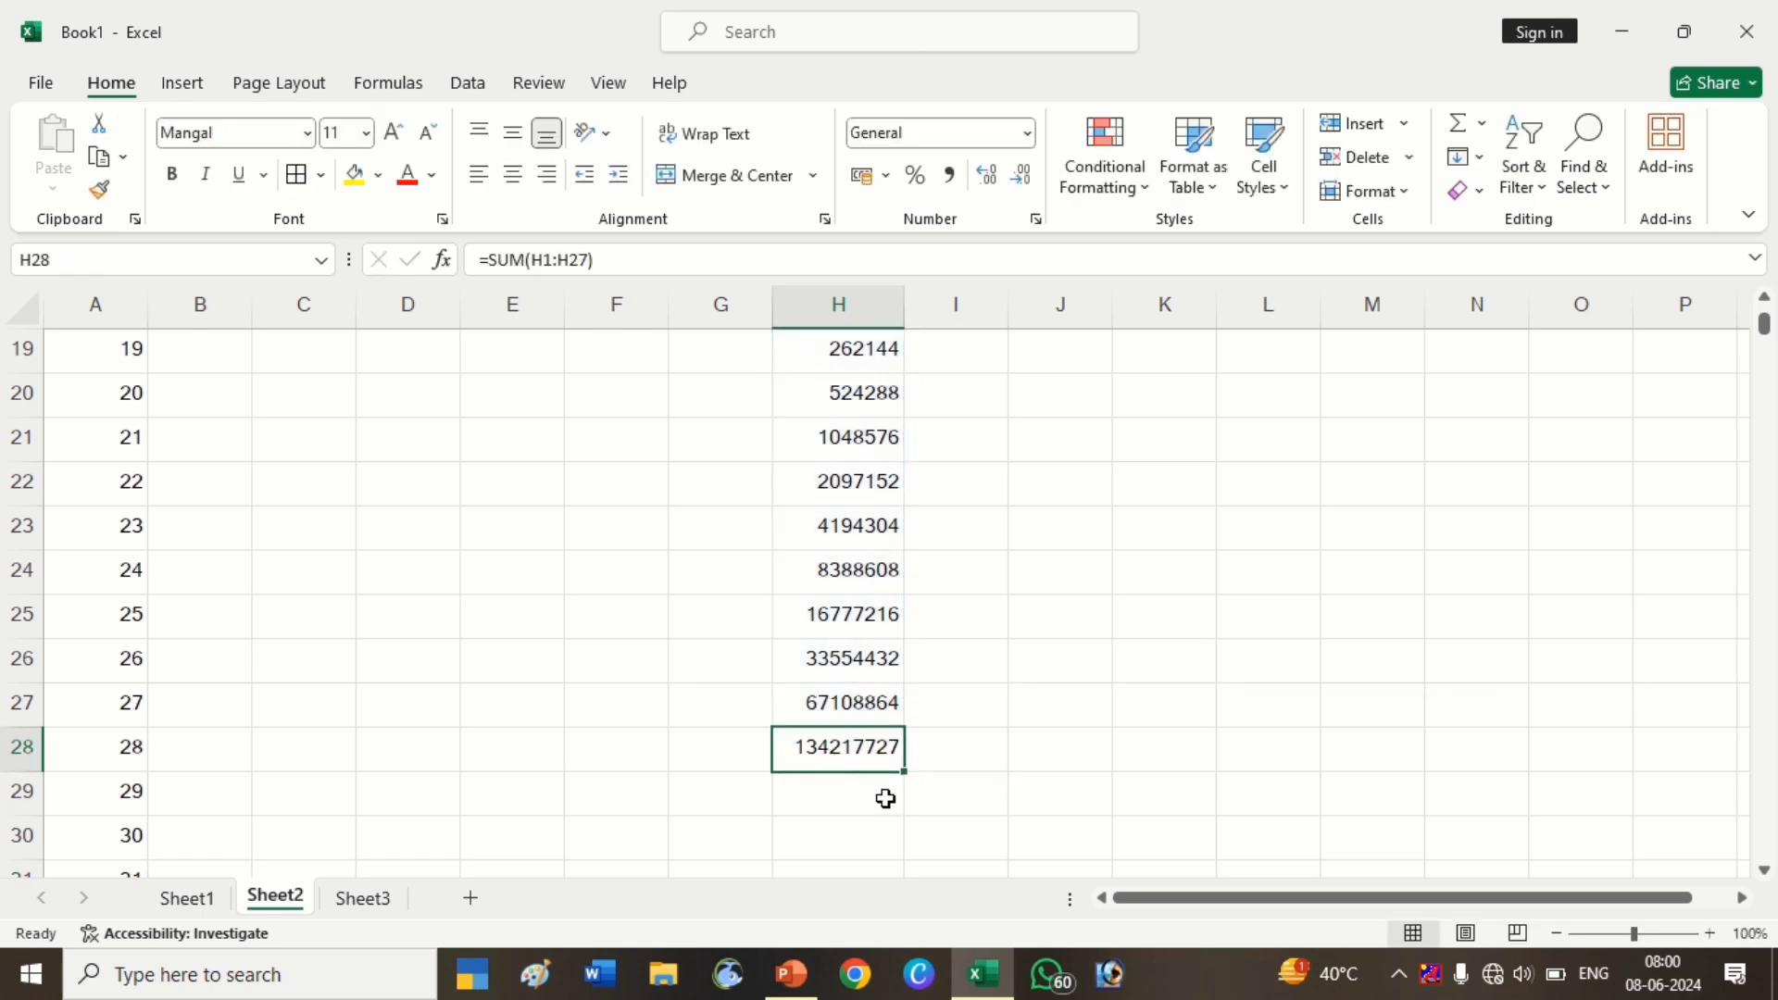
Review the values in H1, G1 and H27
scroll(885, 798, "up", 6)
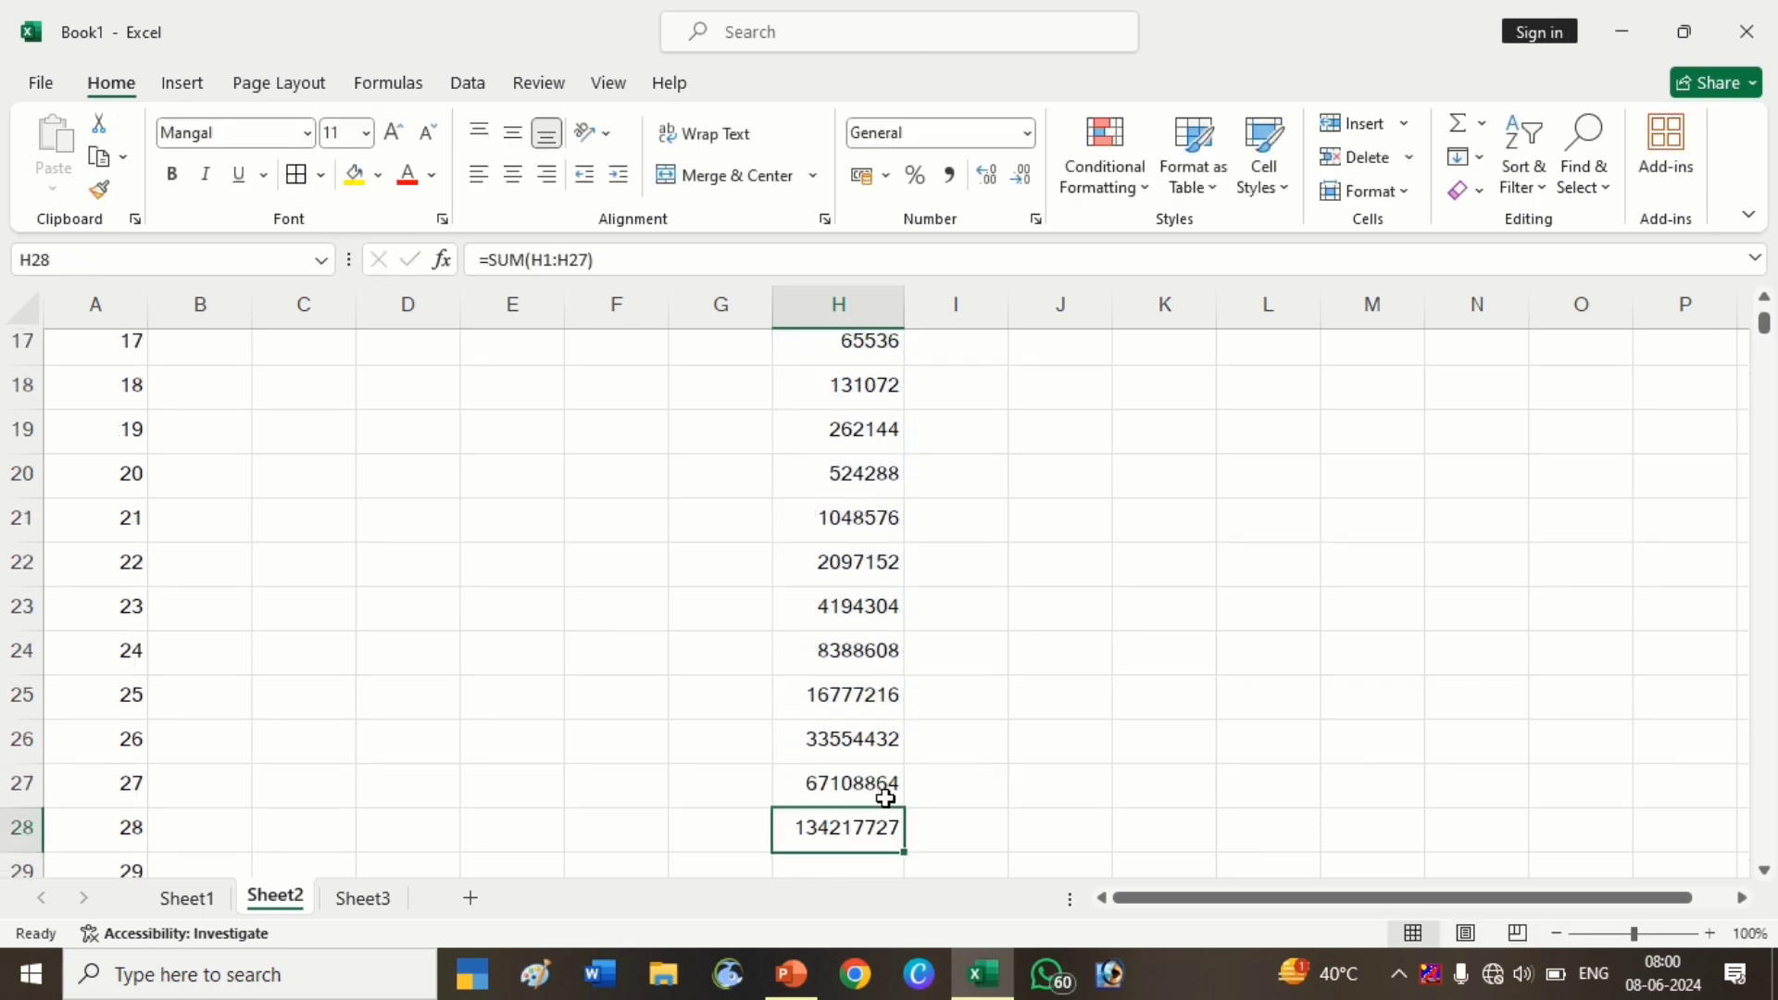
left_click(874, 356)
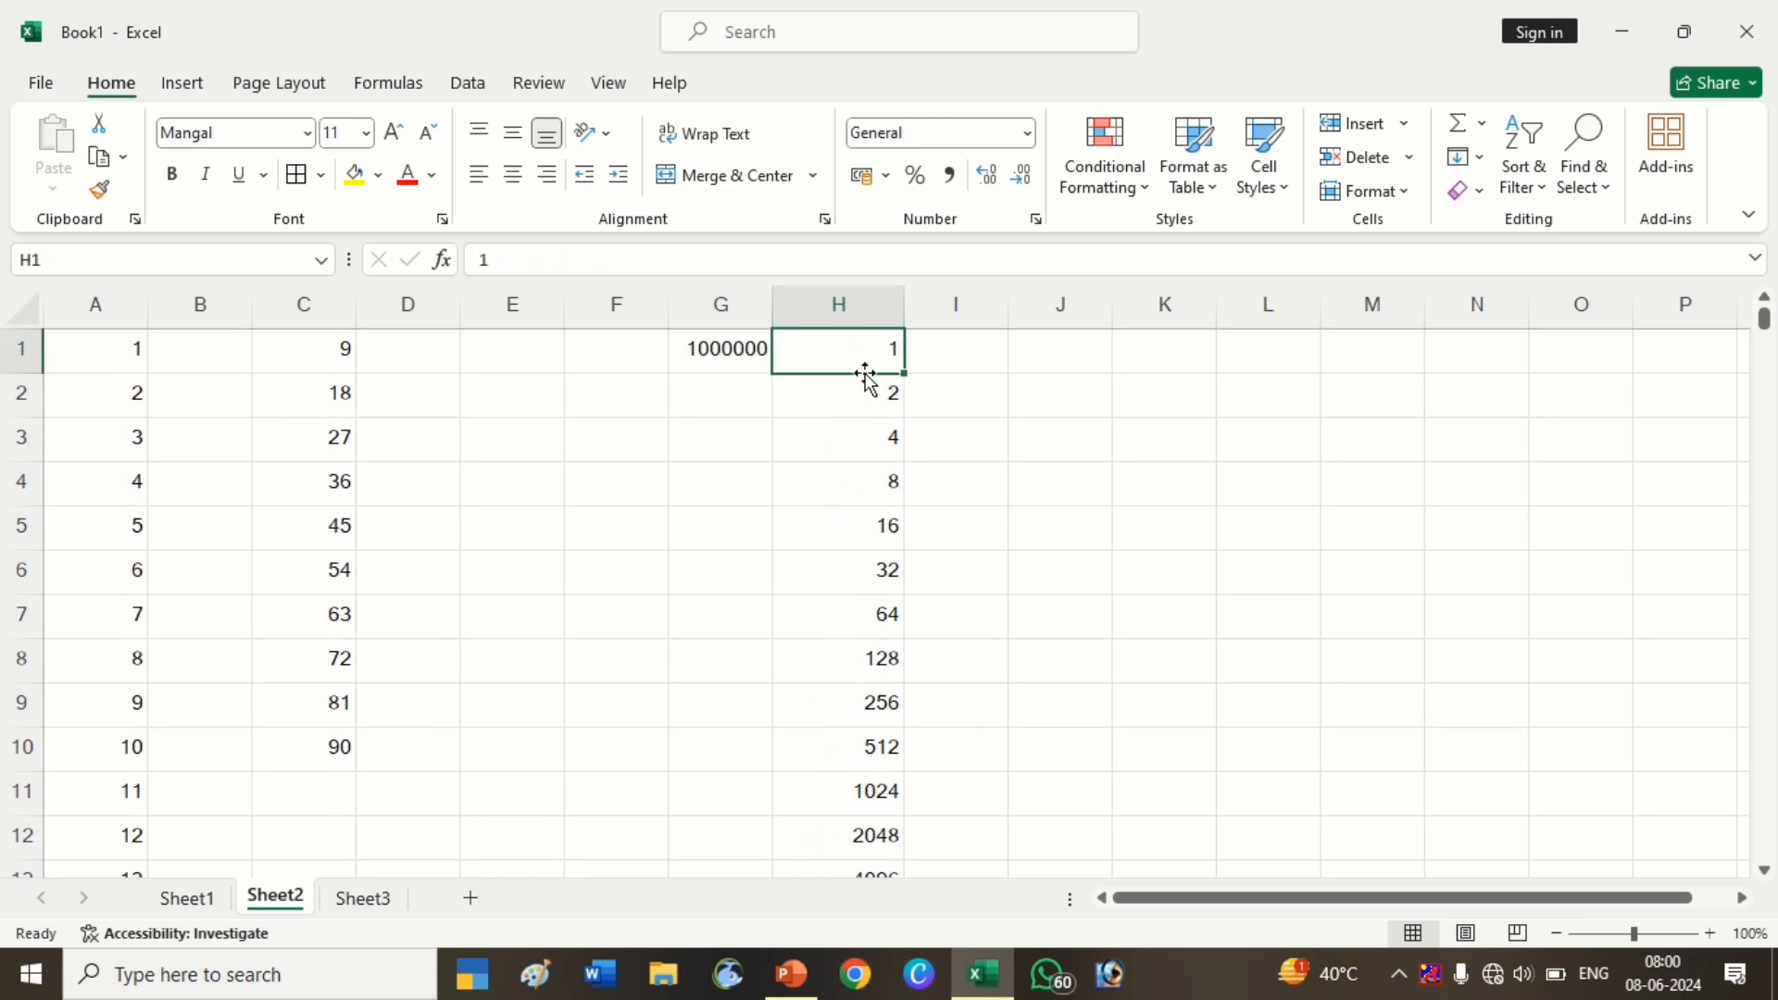
left_click(719, 367)
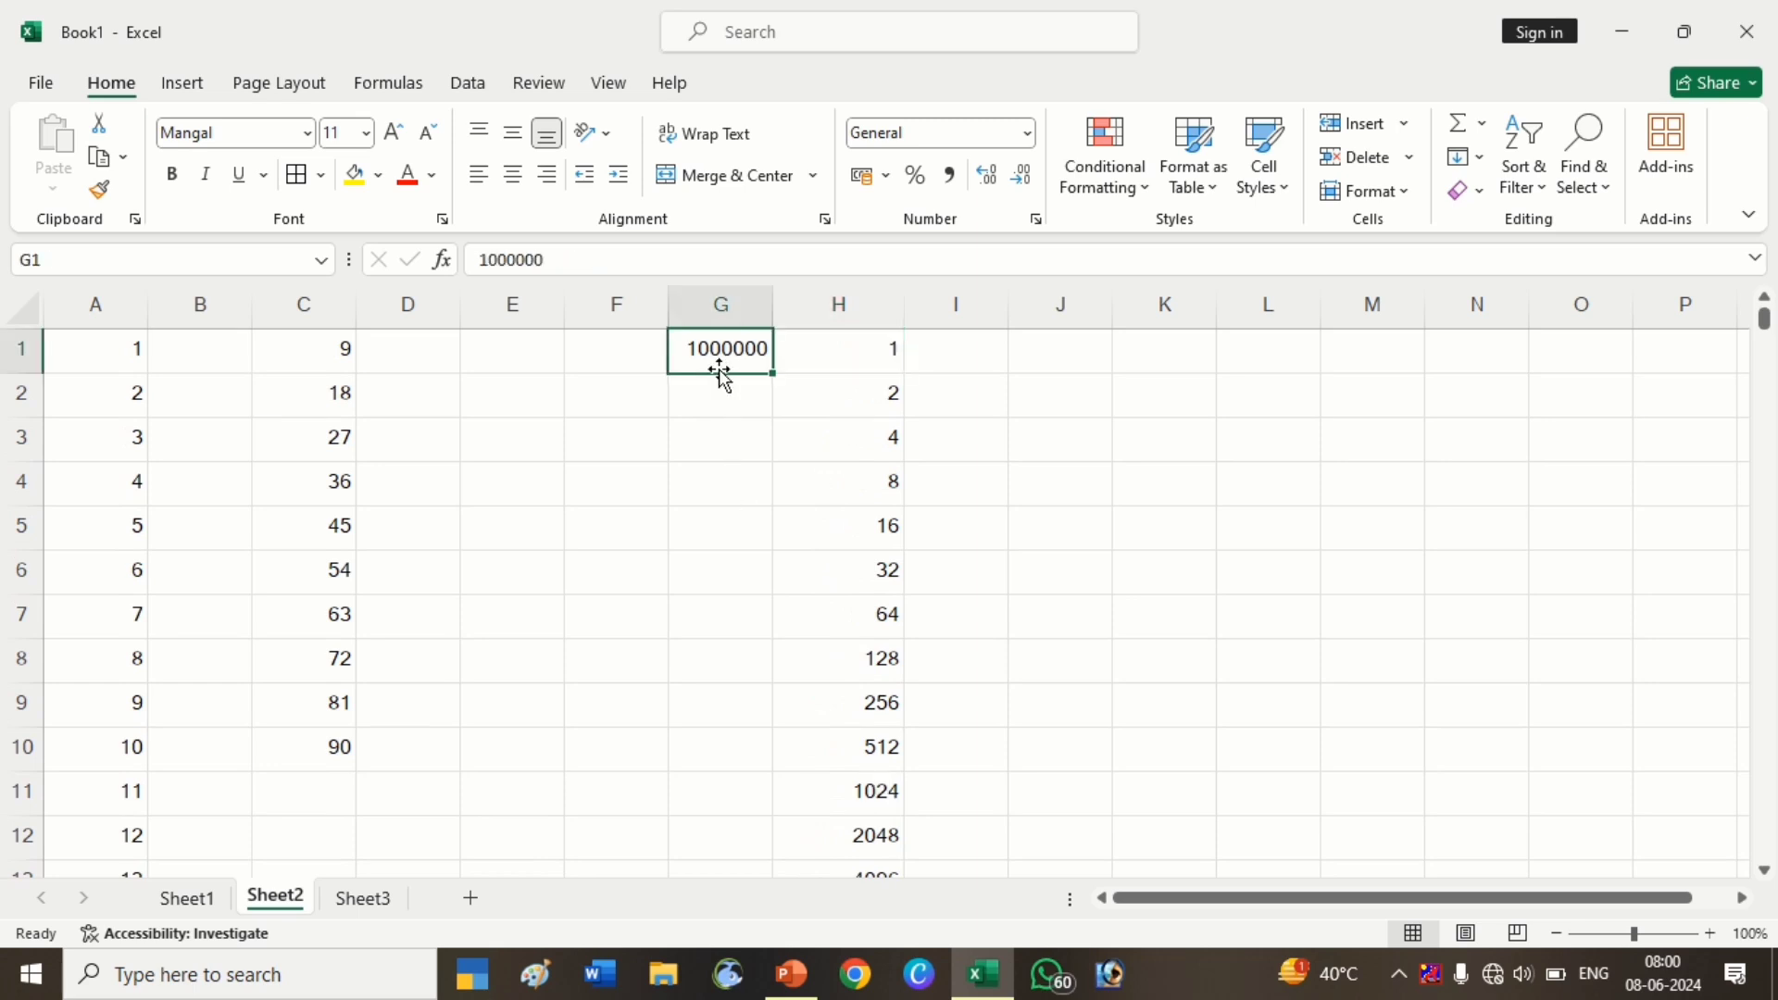
scroll(830, 349, "down", 3)
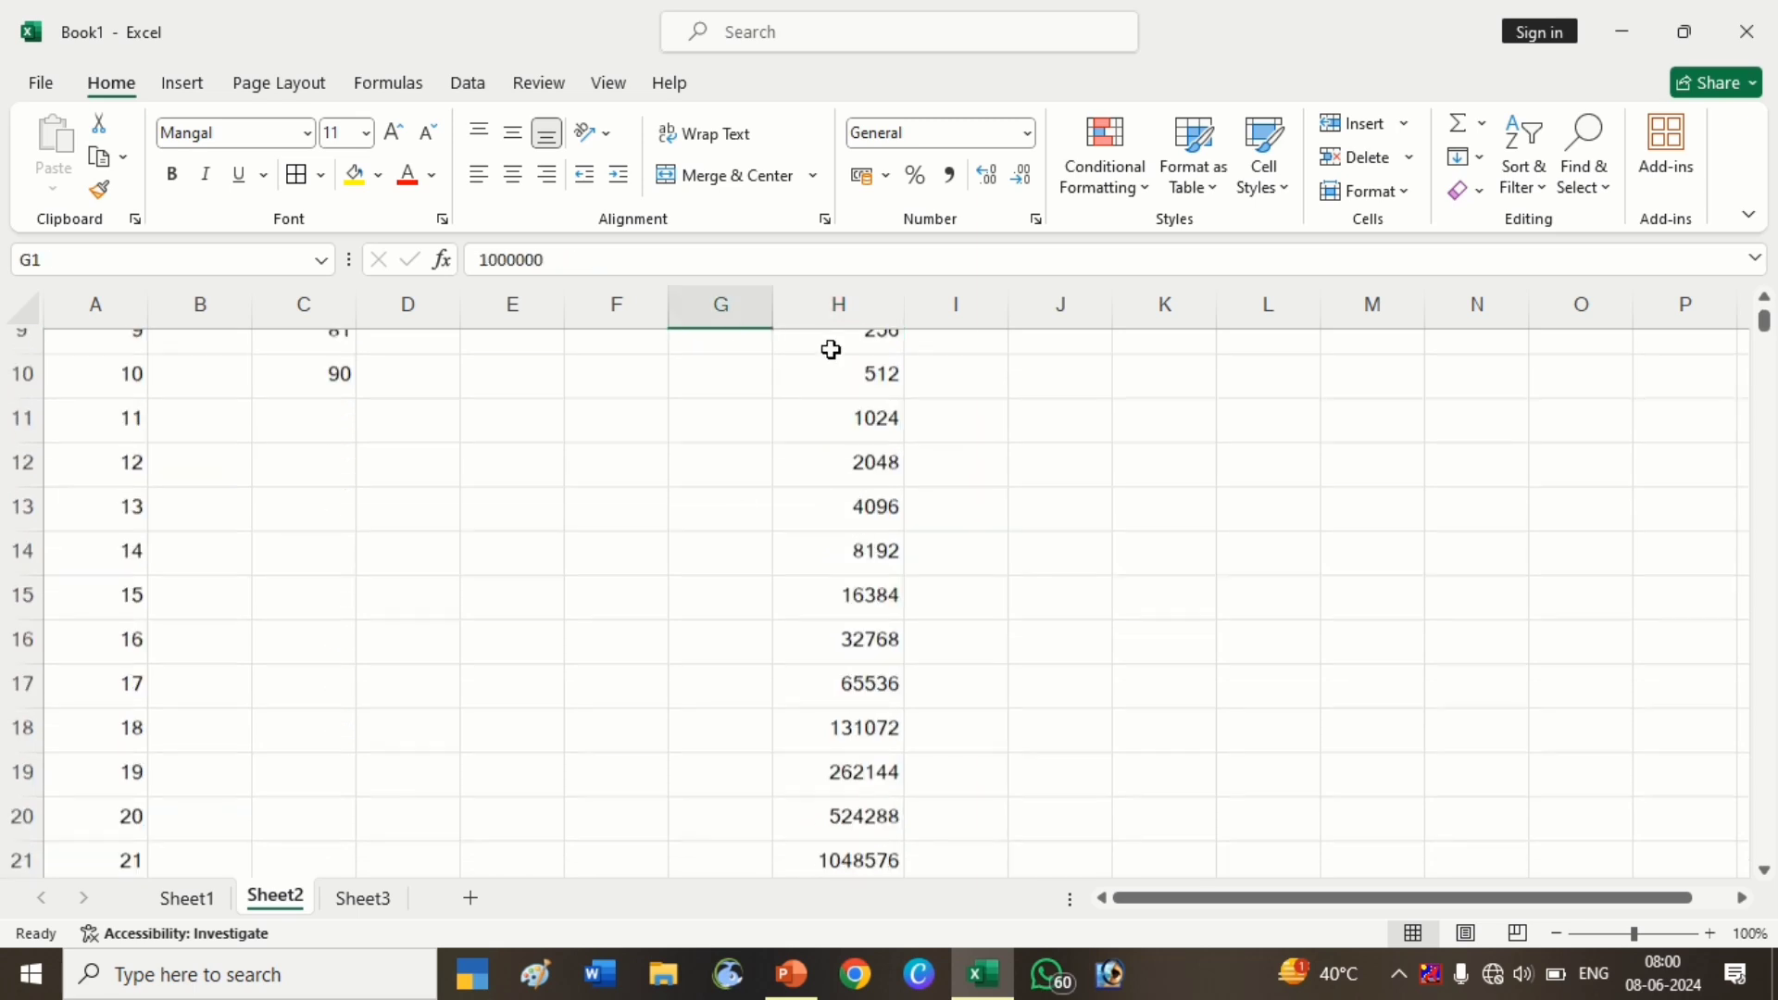
scroll(861, 698, "down", 3)
left_click(841, 706)
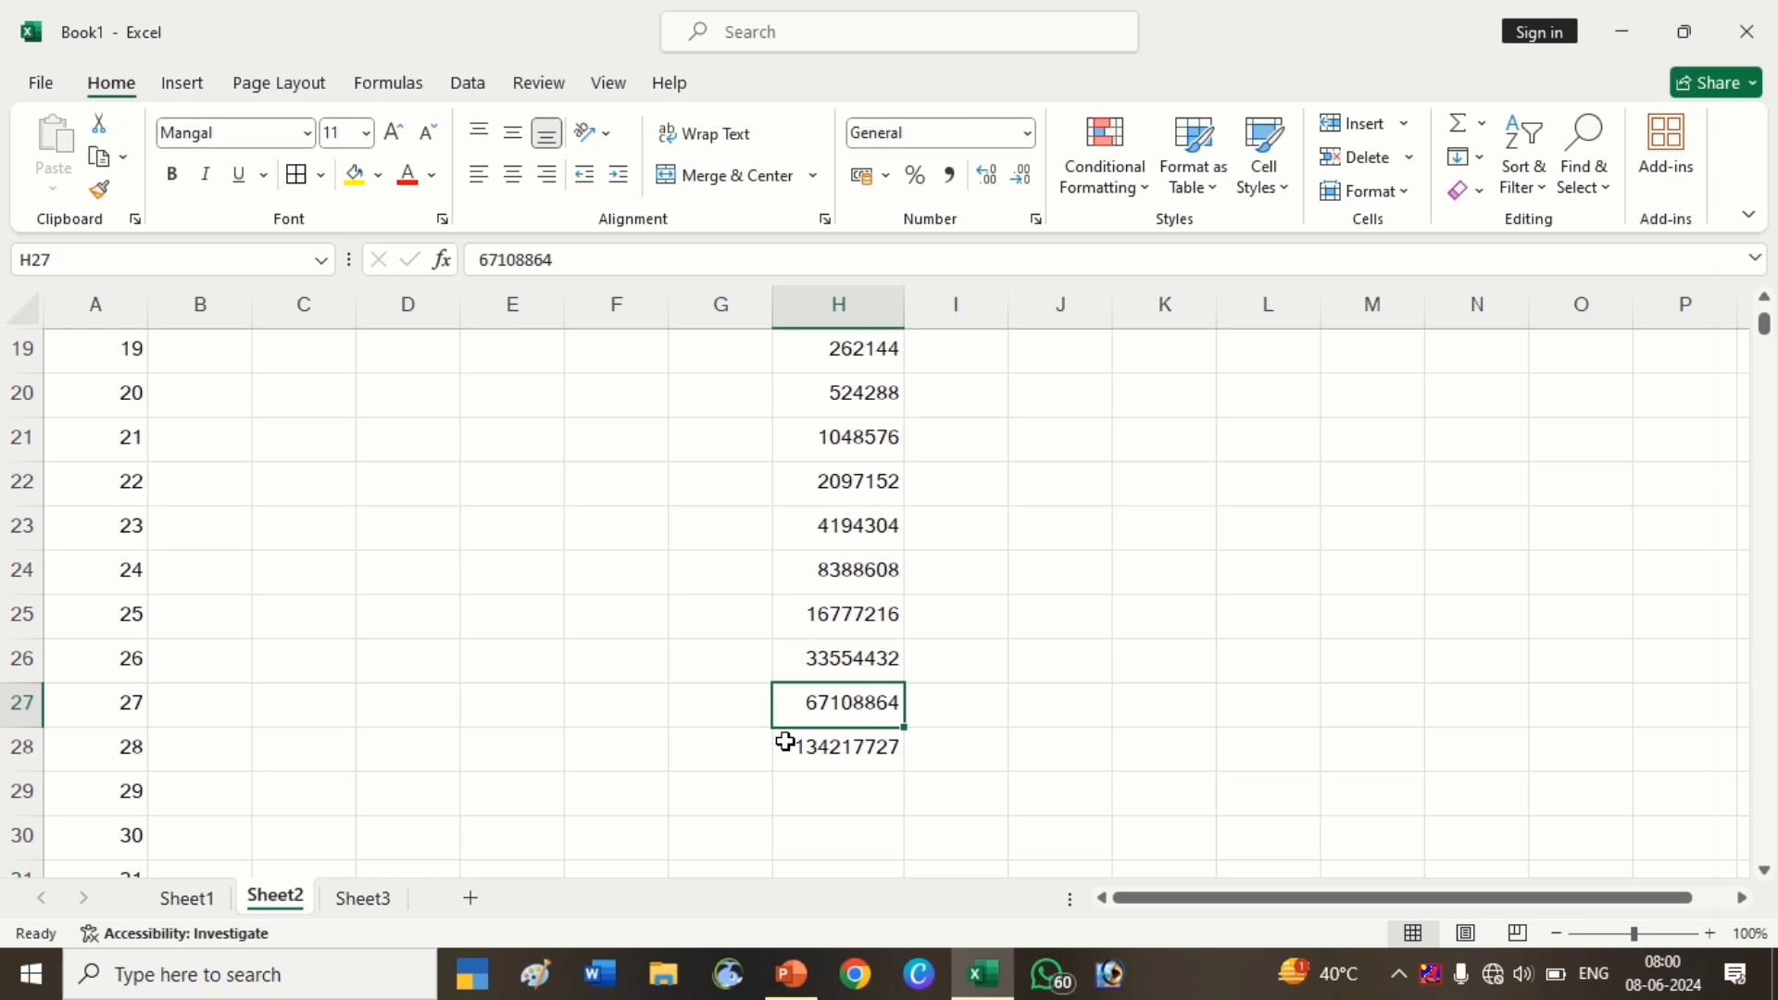
scroll(786, 741, "up", 6)
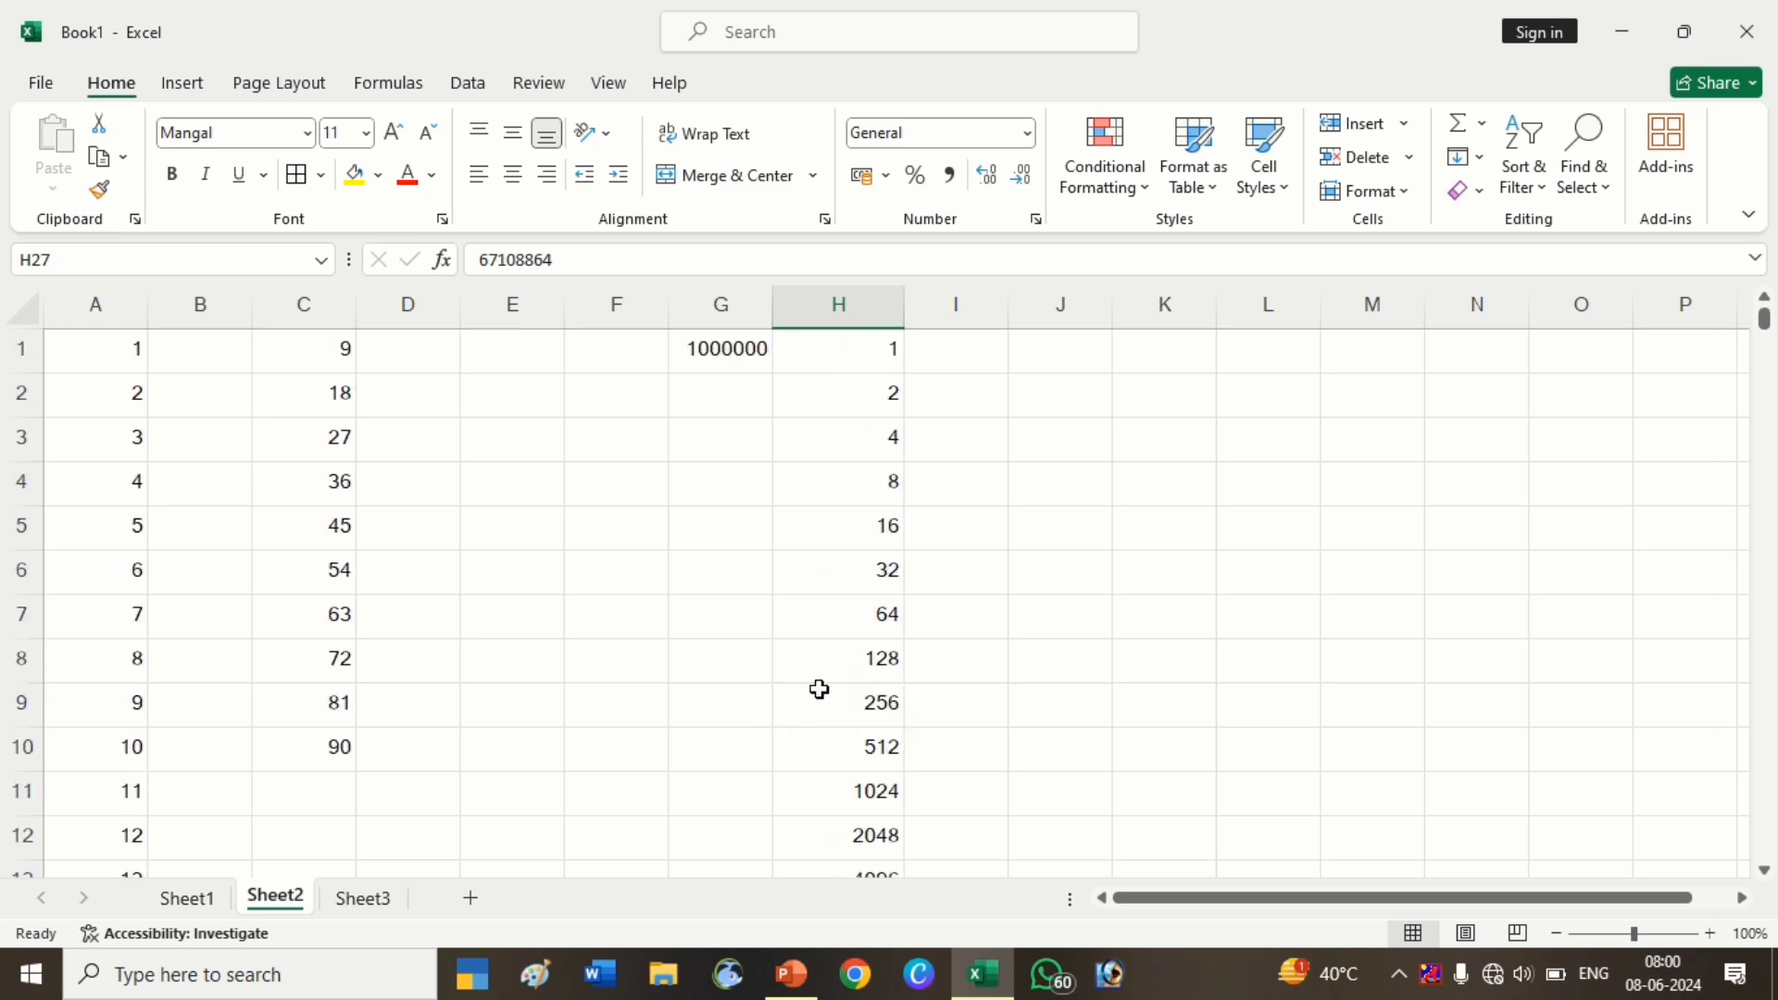
Open the Series dialog from J3 and close it without changes
left_click(1107, 426)
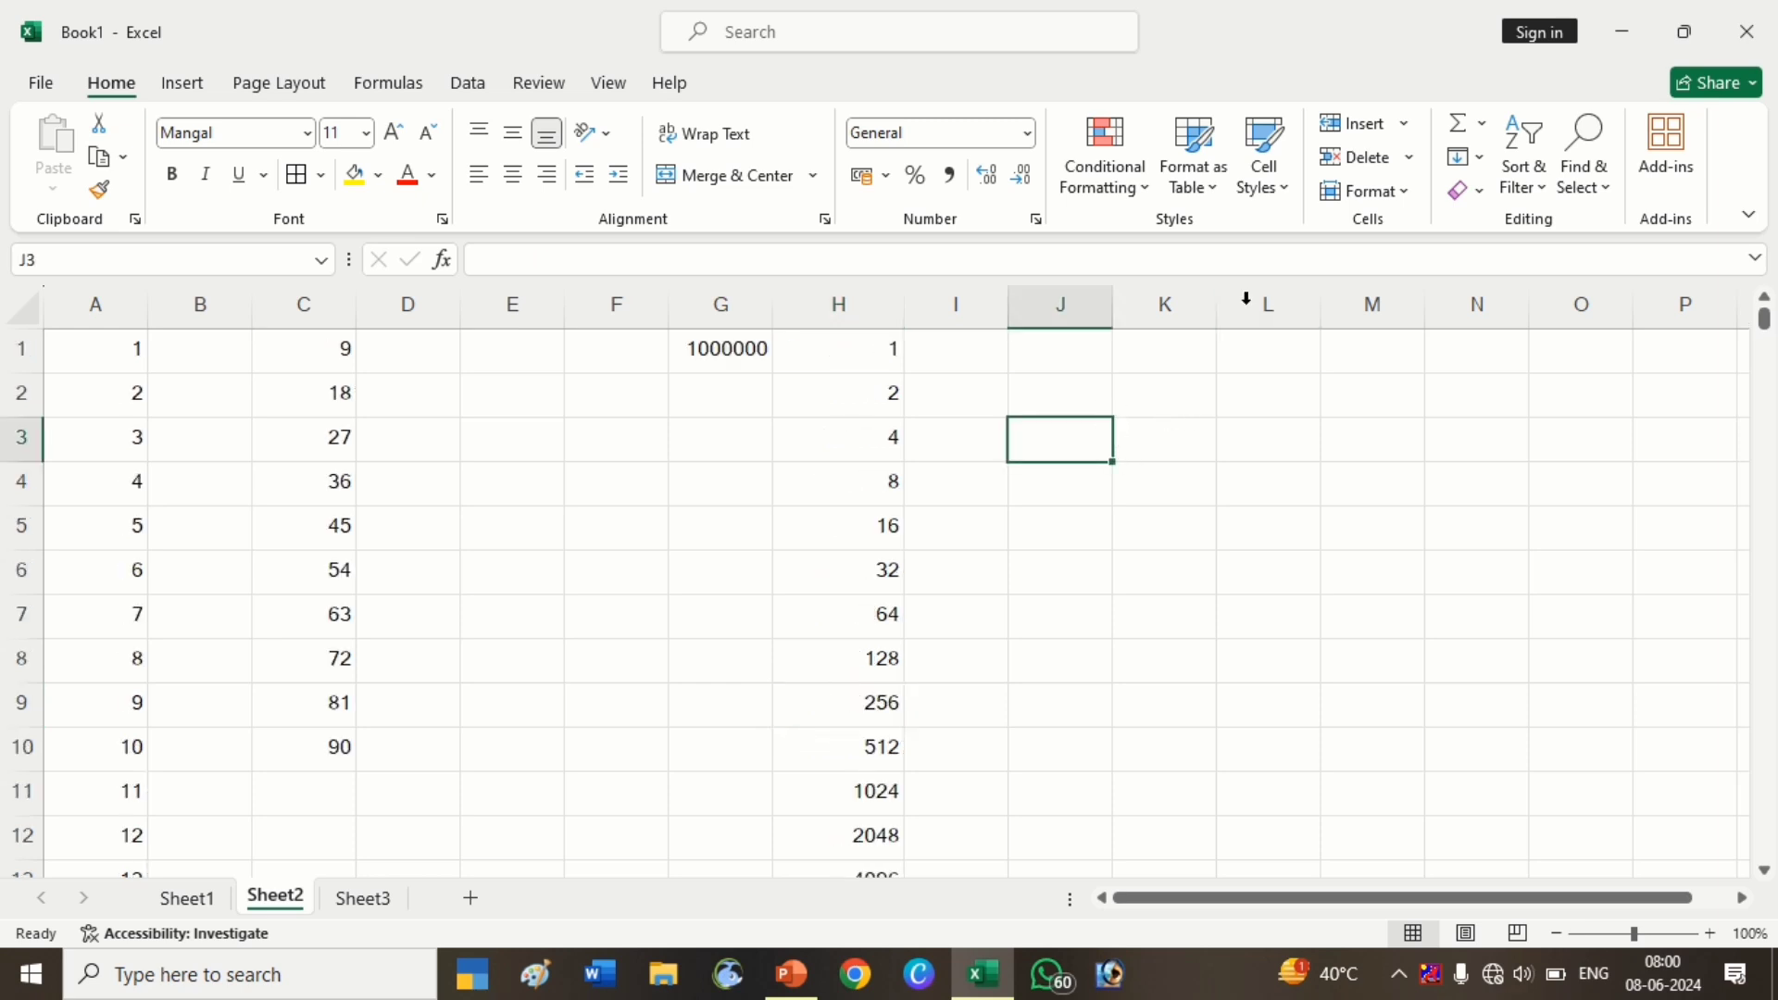
left_click(1474, 165)
left_click(1495, 373)
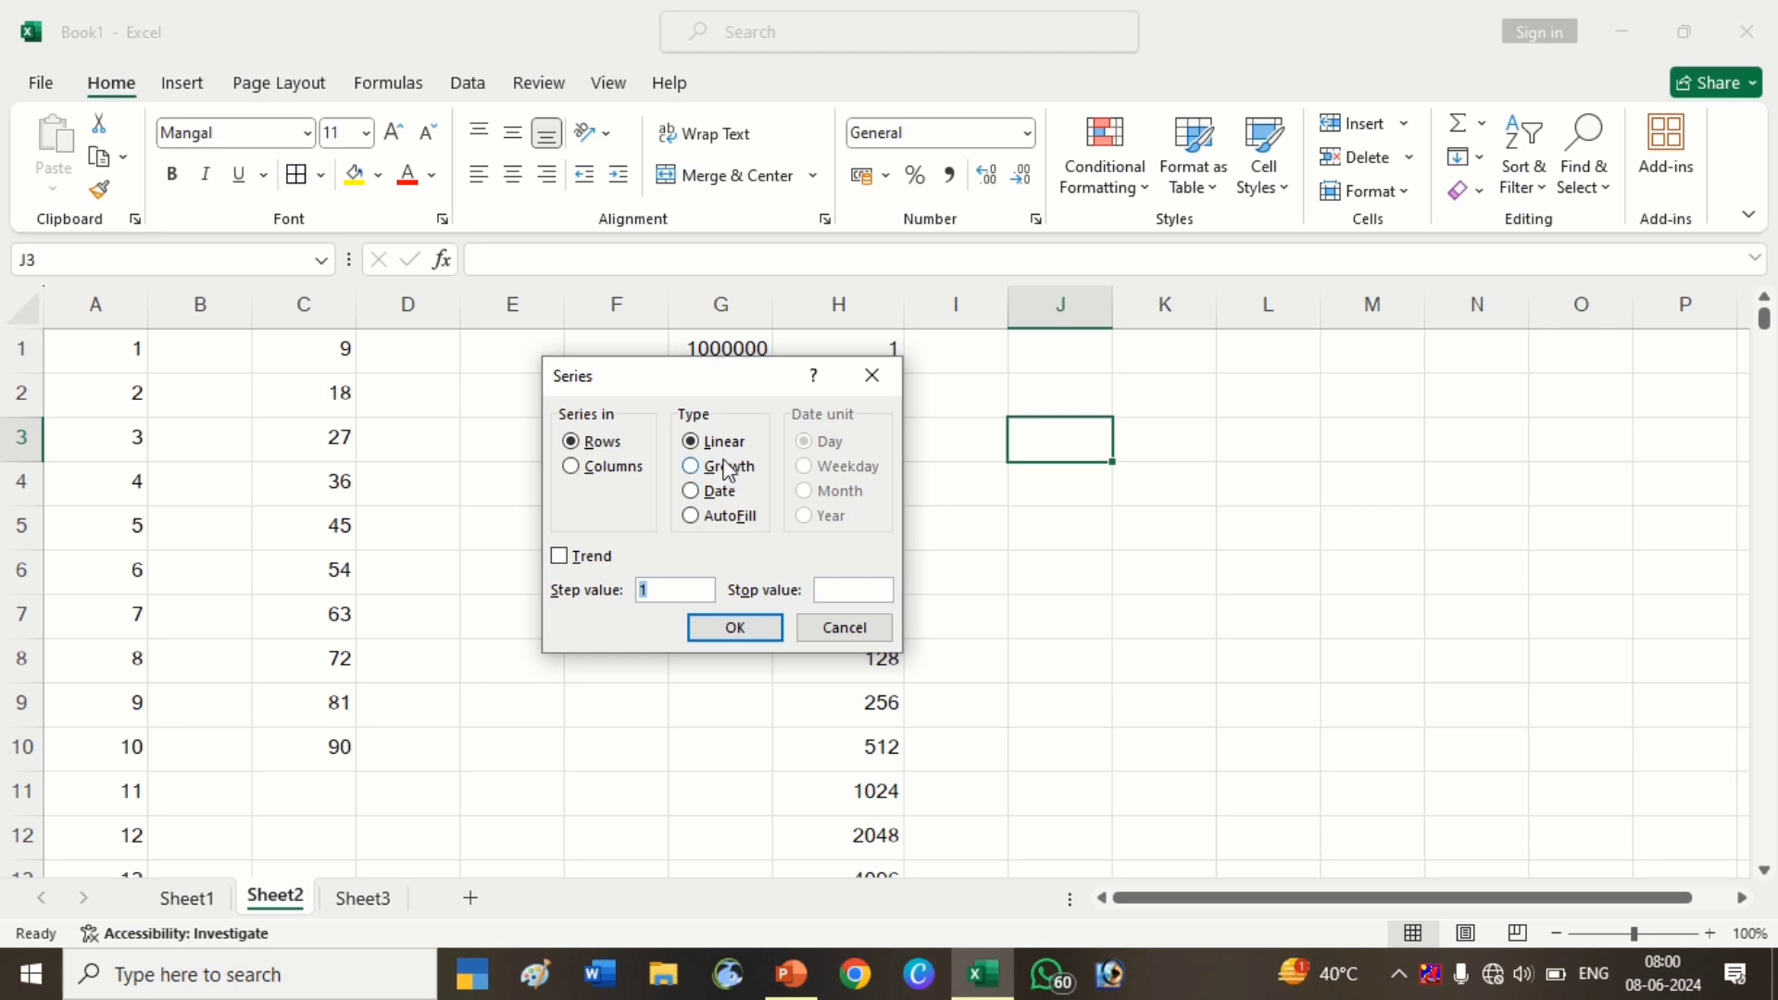
left_click(866, 372)
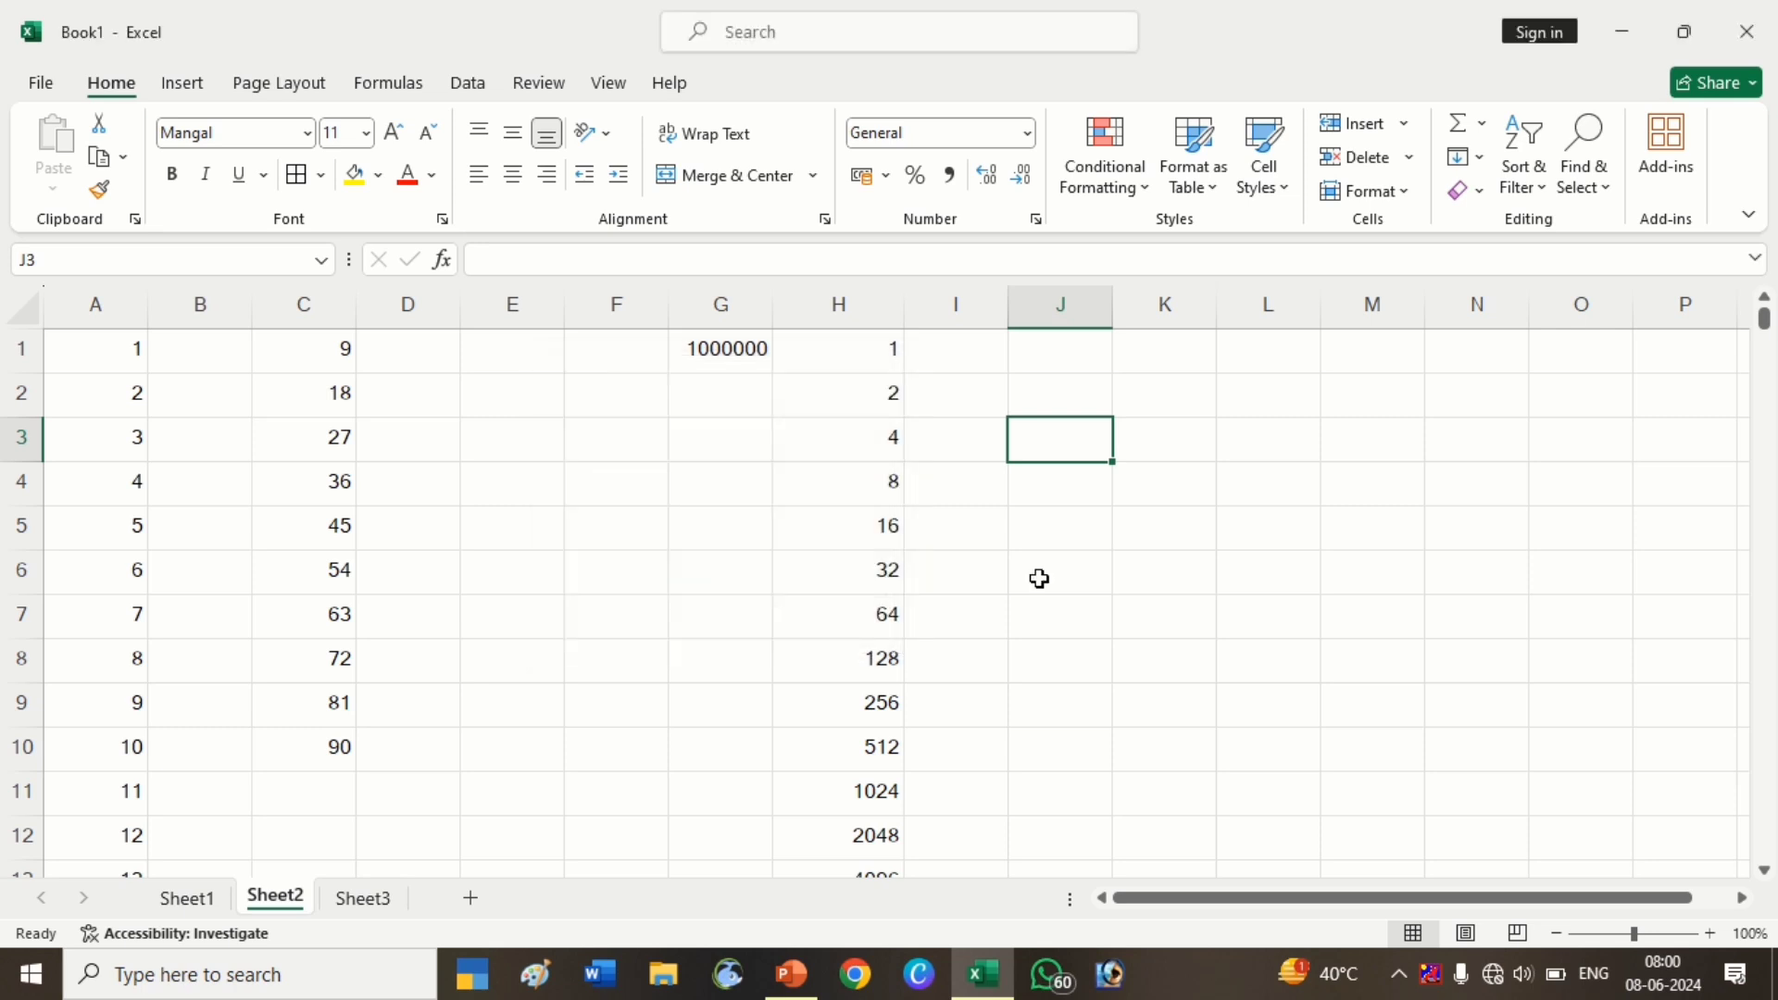
left_click(1059, 491)
left_click(1103, 367)
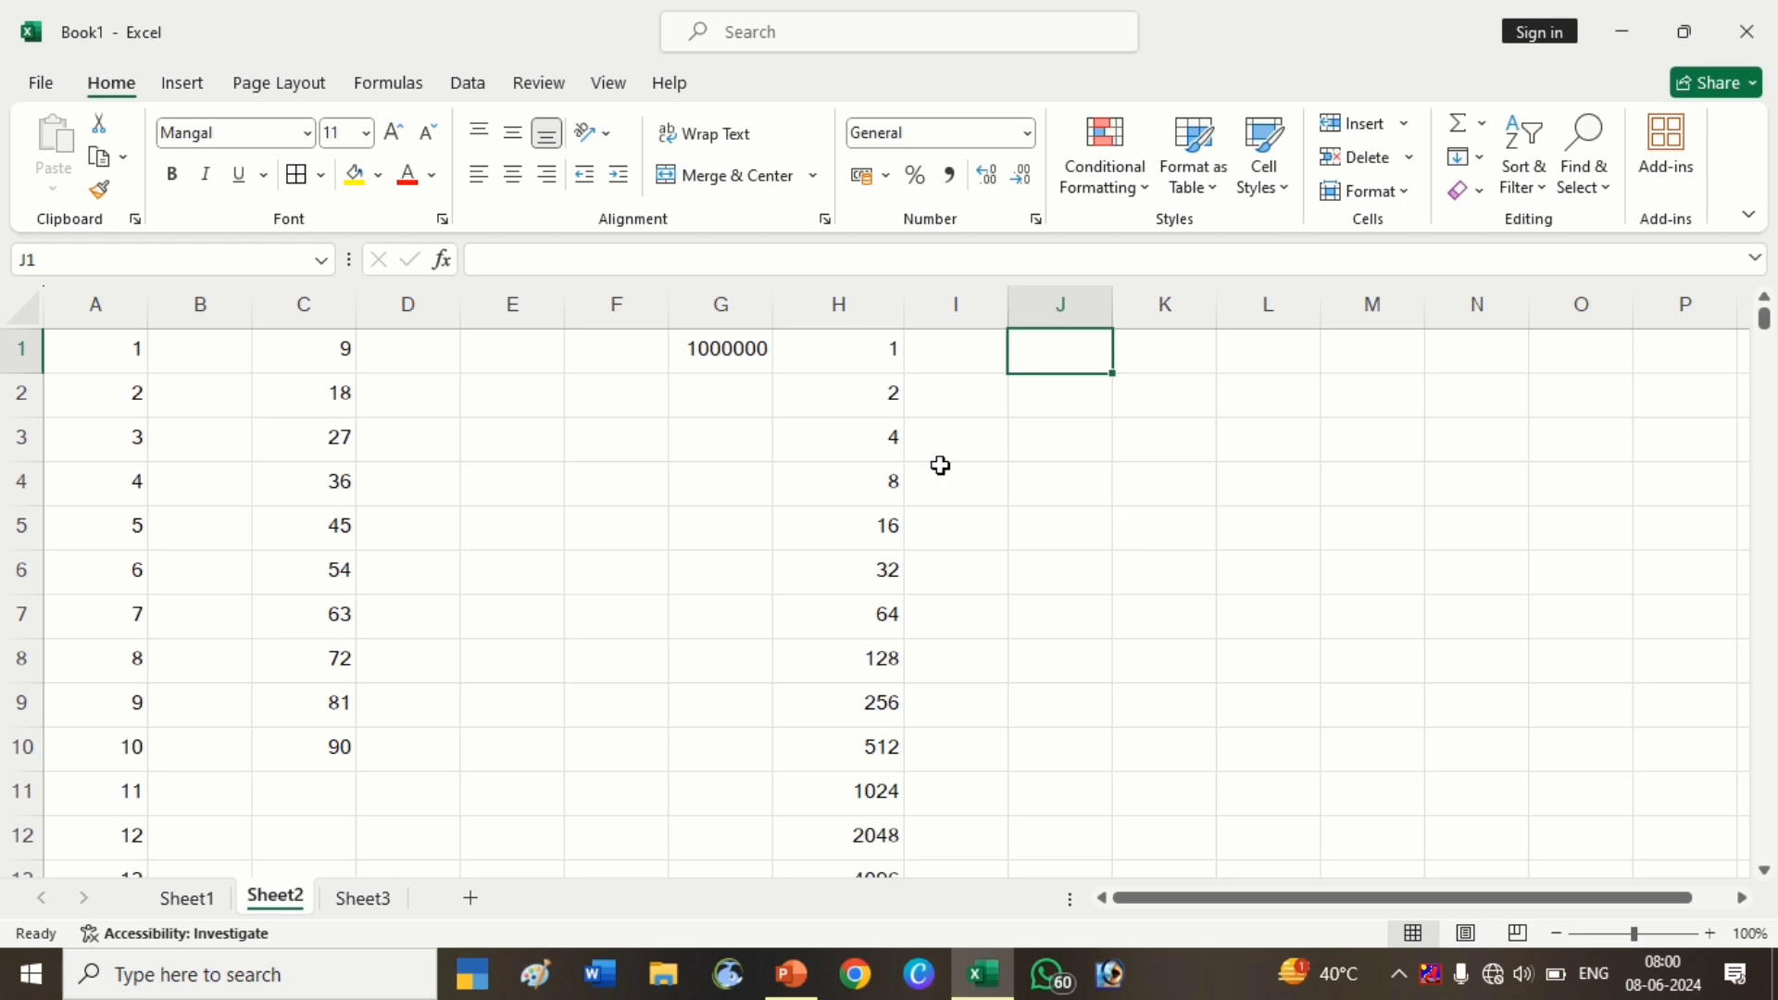
Clear the number series from columns G and H, then select cell F5
left_click_drag(762, 314, 818, 337)
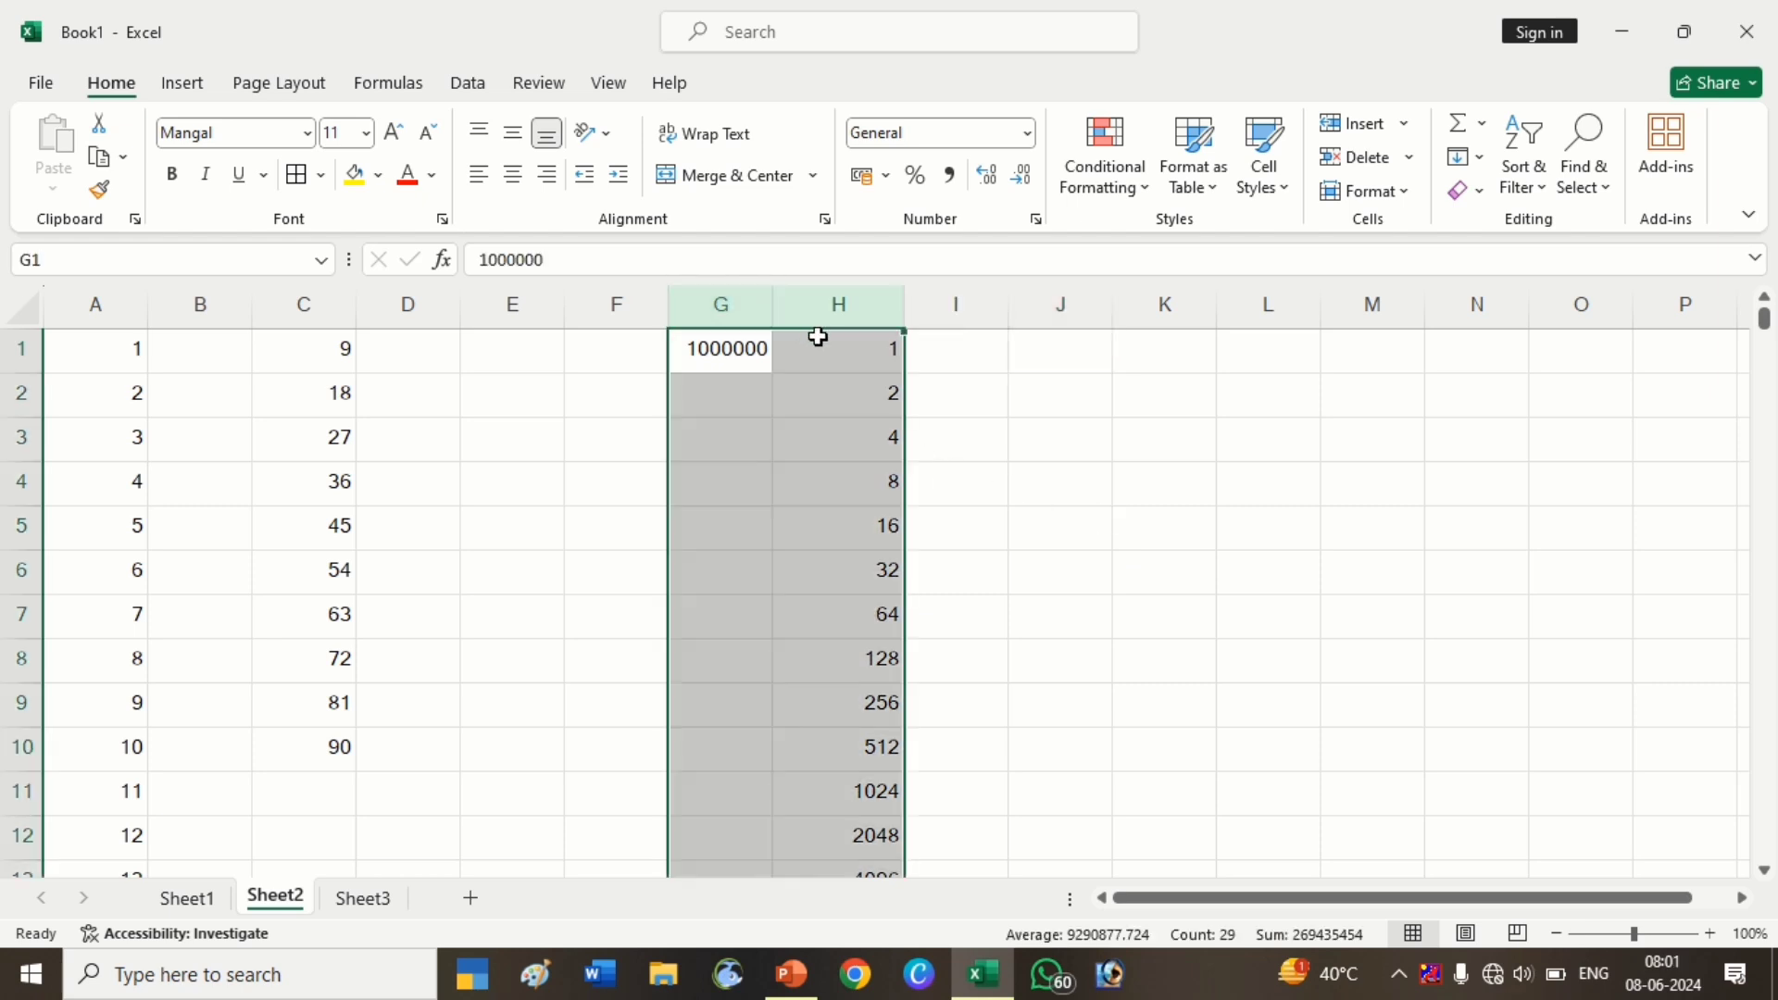
key("ctrl+z")
key("ctrl+z")
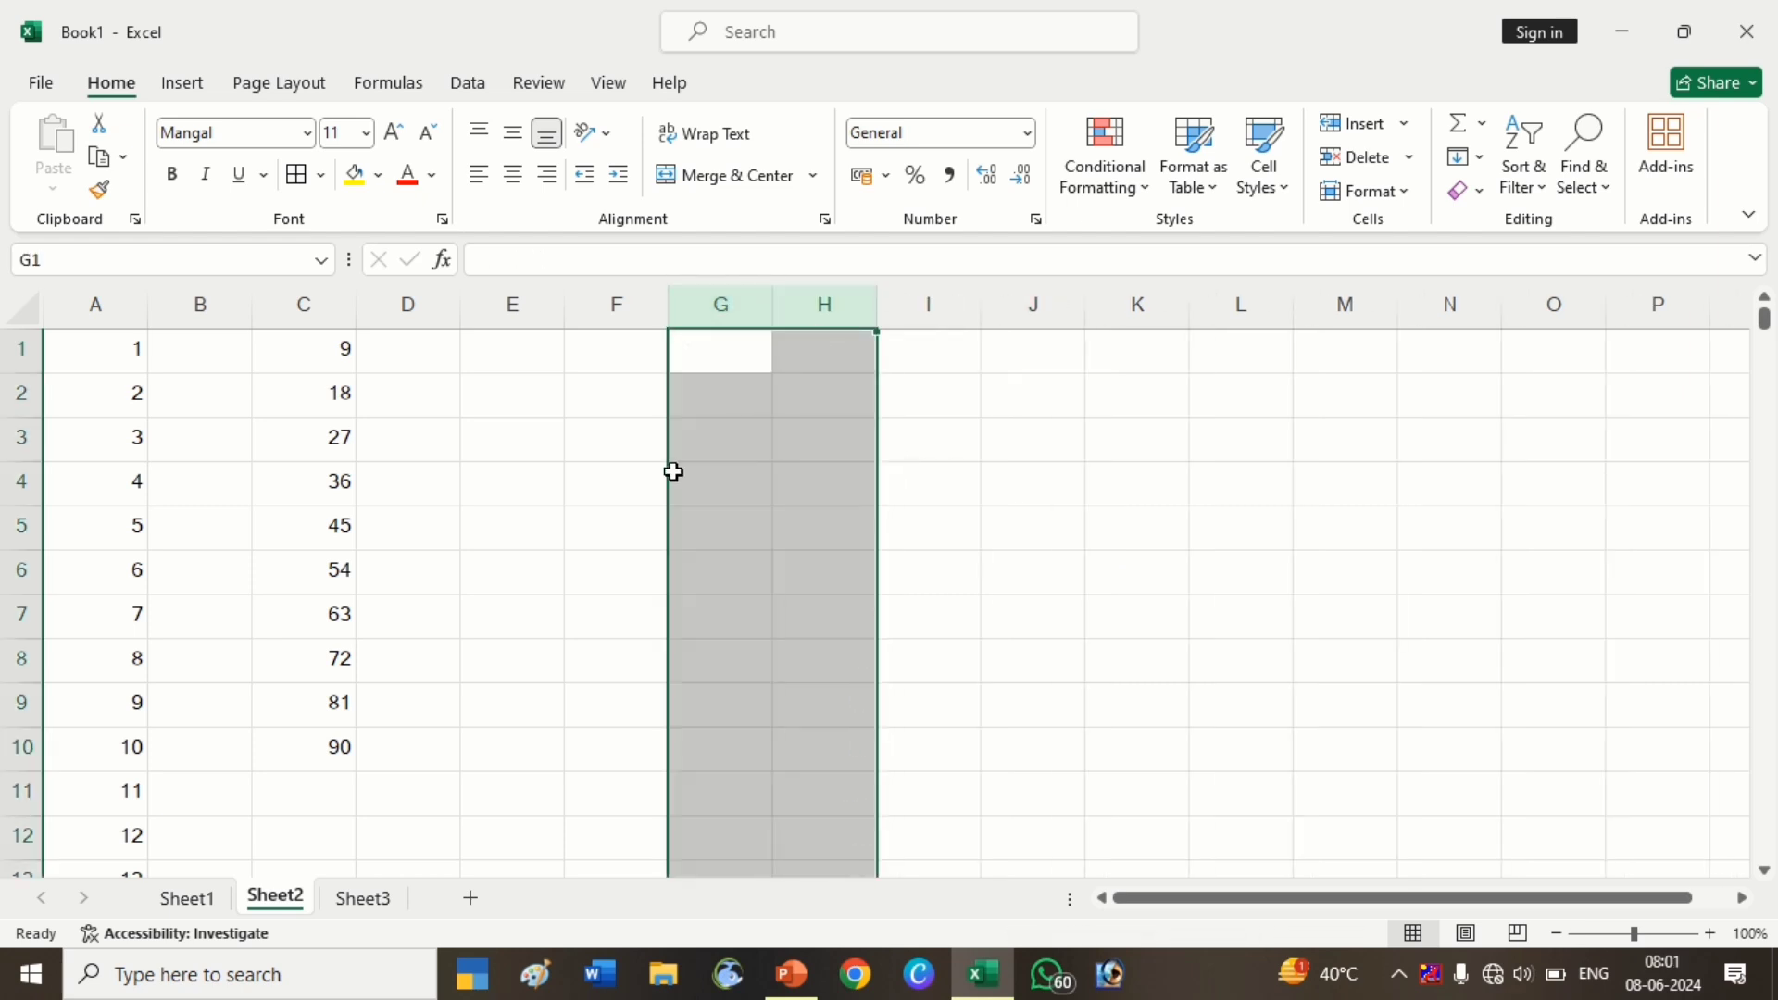
left_click(559, 615)
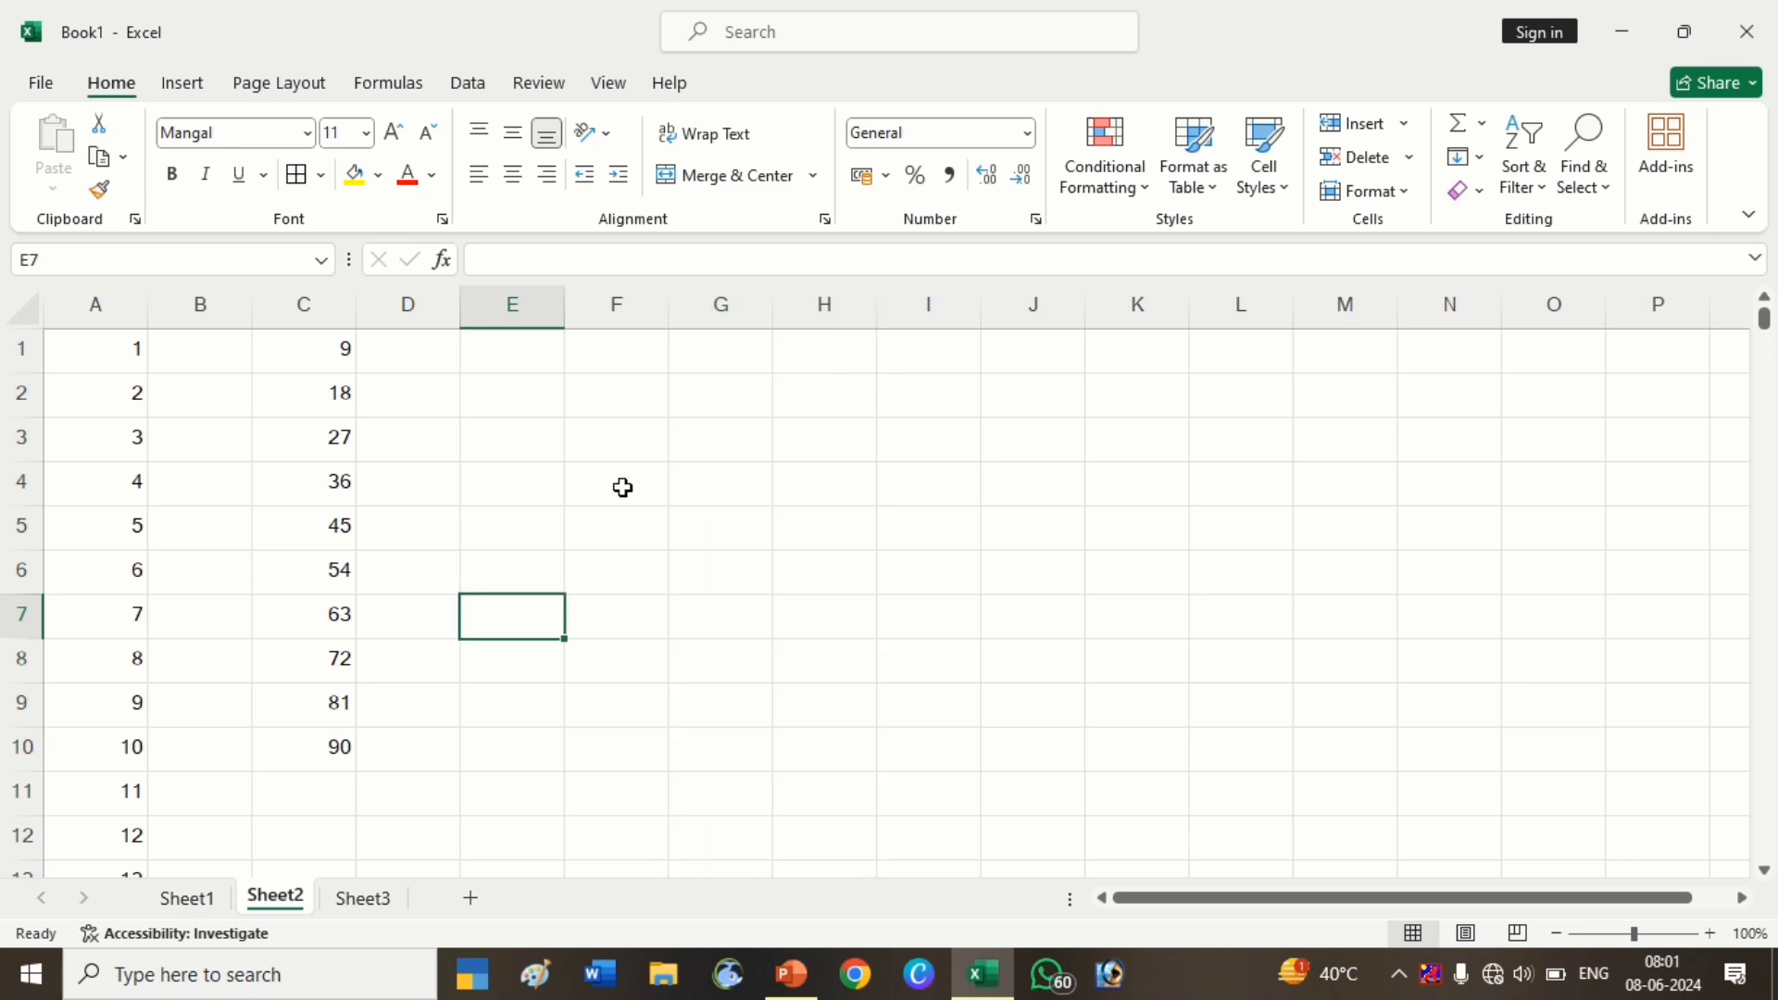
left_click(612, 453)
left_click(623, 515)
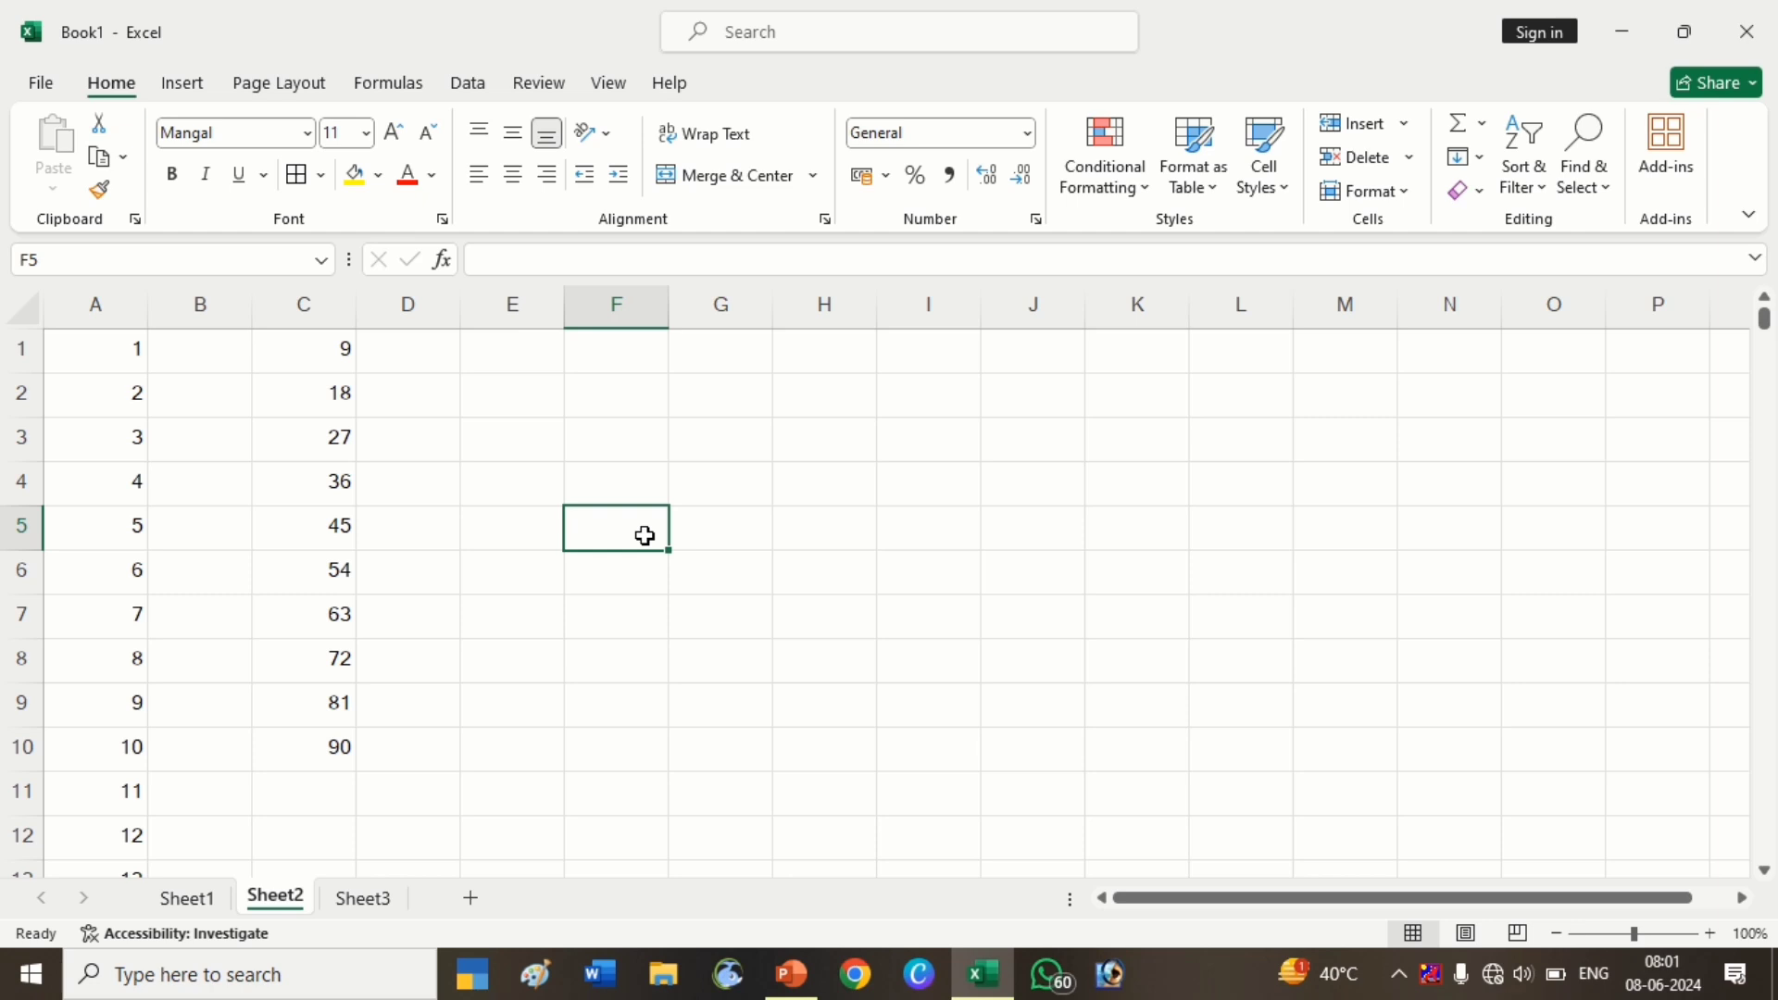
Put today's date in F5, trial-fill dates to F9, then delete F6:F9
key("ctrl+semicolon")
key("Return")
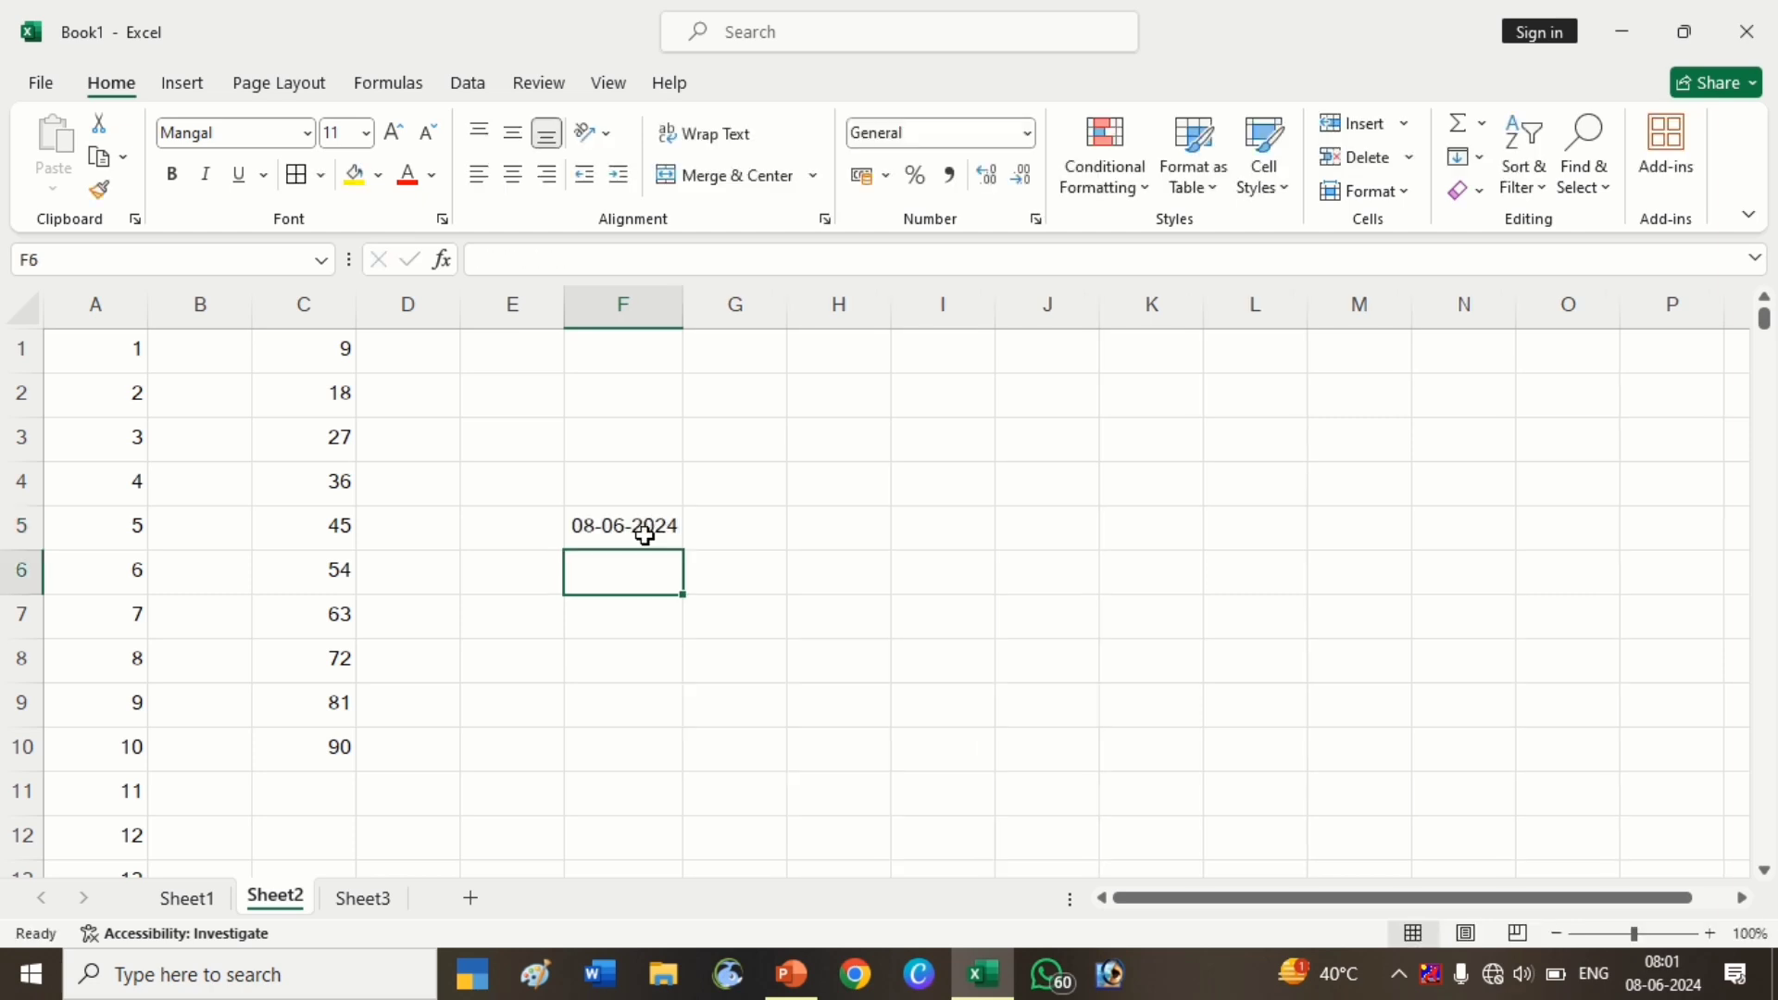
left_click(643, 527)
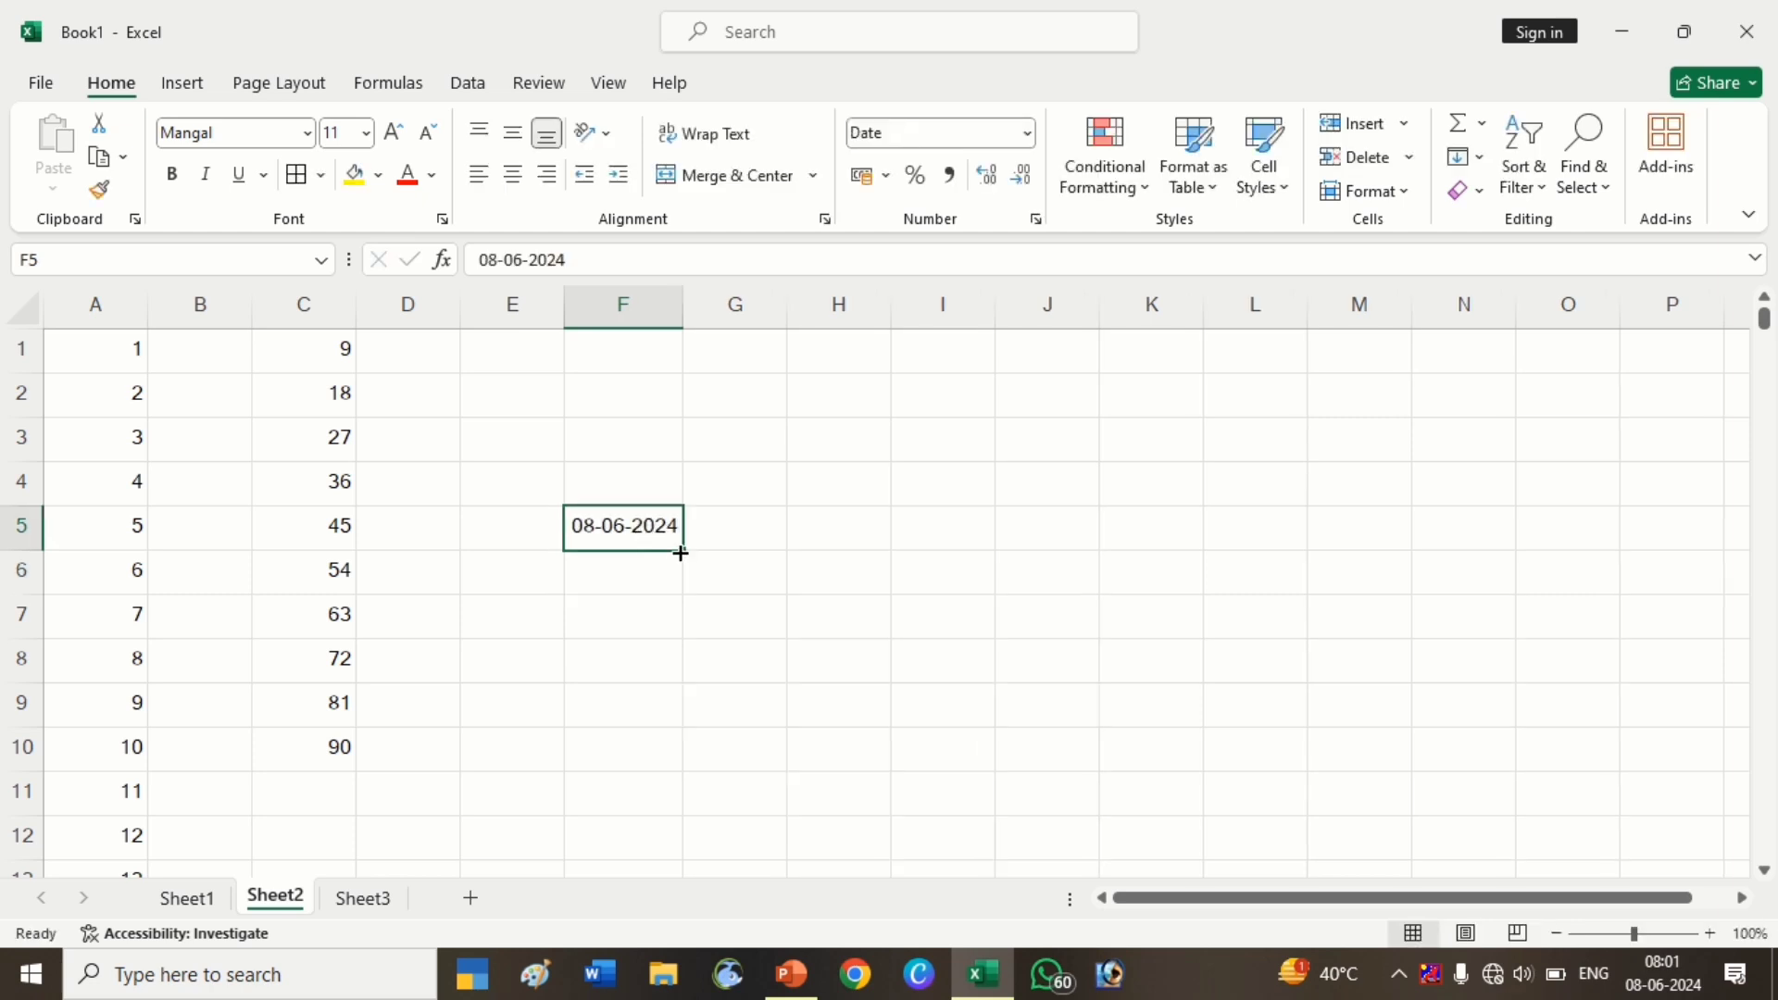
left_click_drag(681, 553, 677, 718)
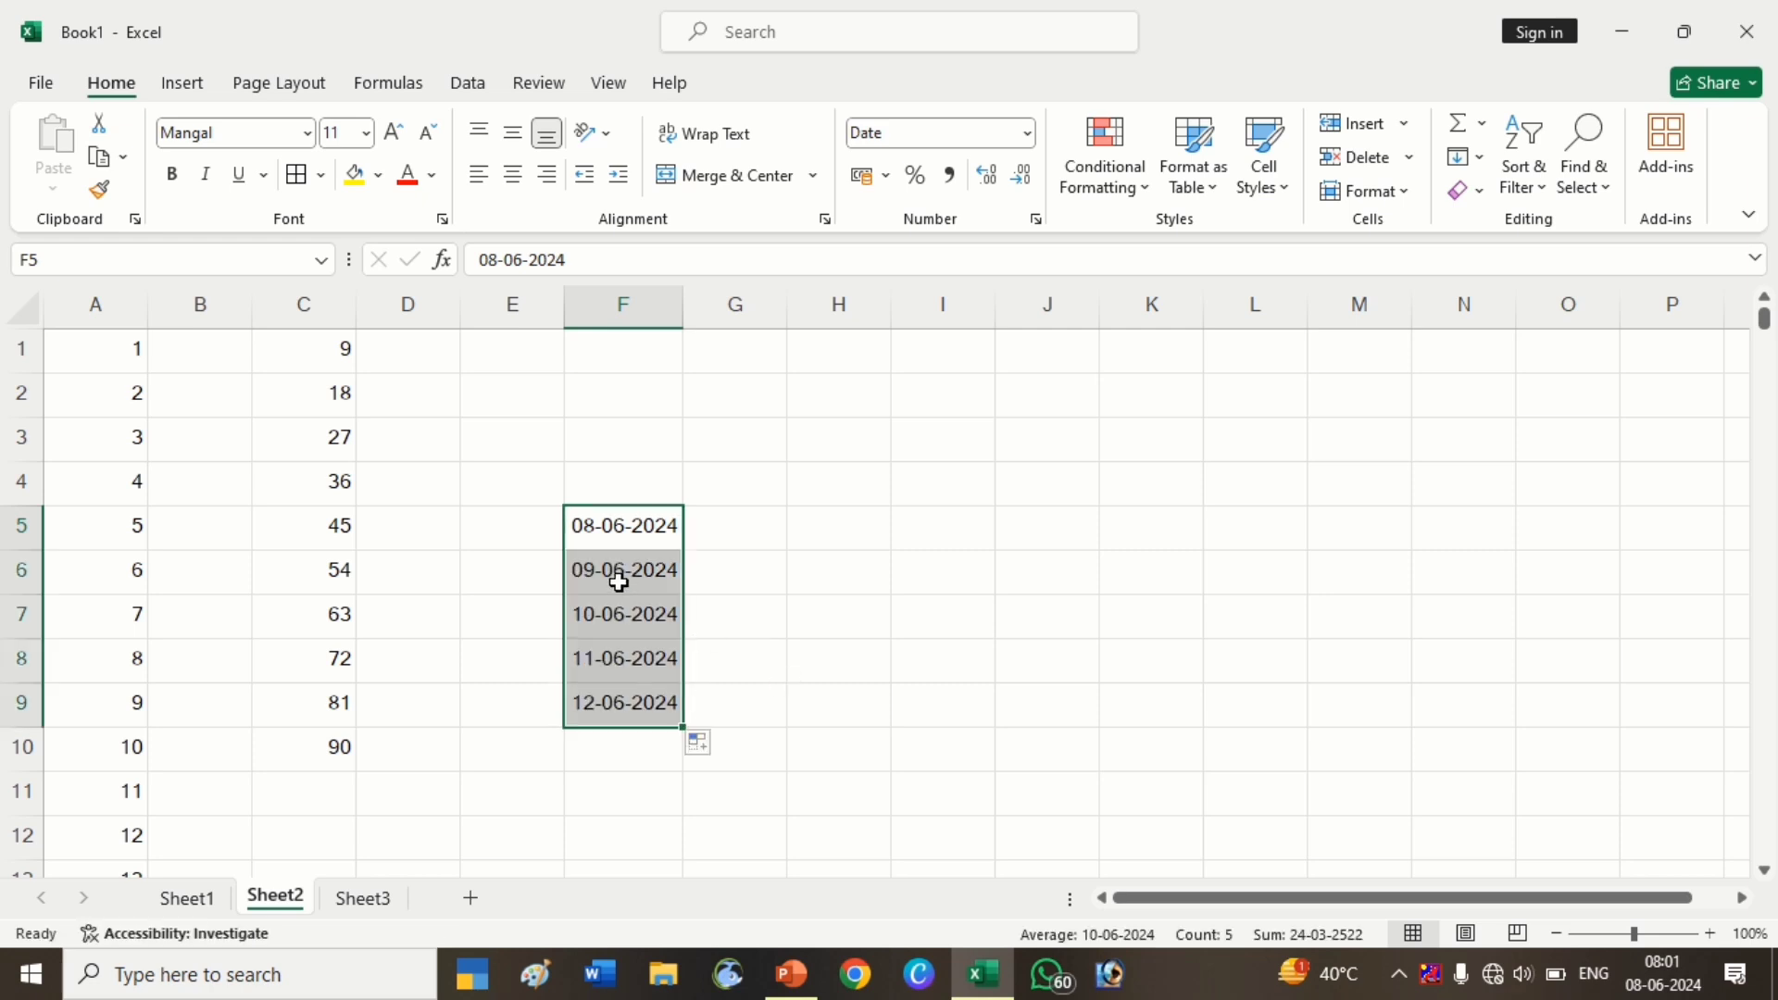
left_click_drag(619, 581, 628, 695)
key("Delete")
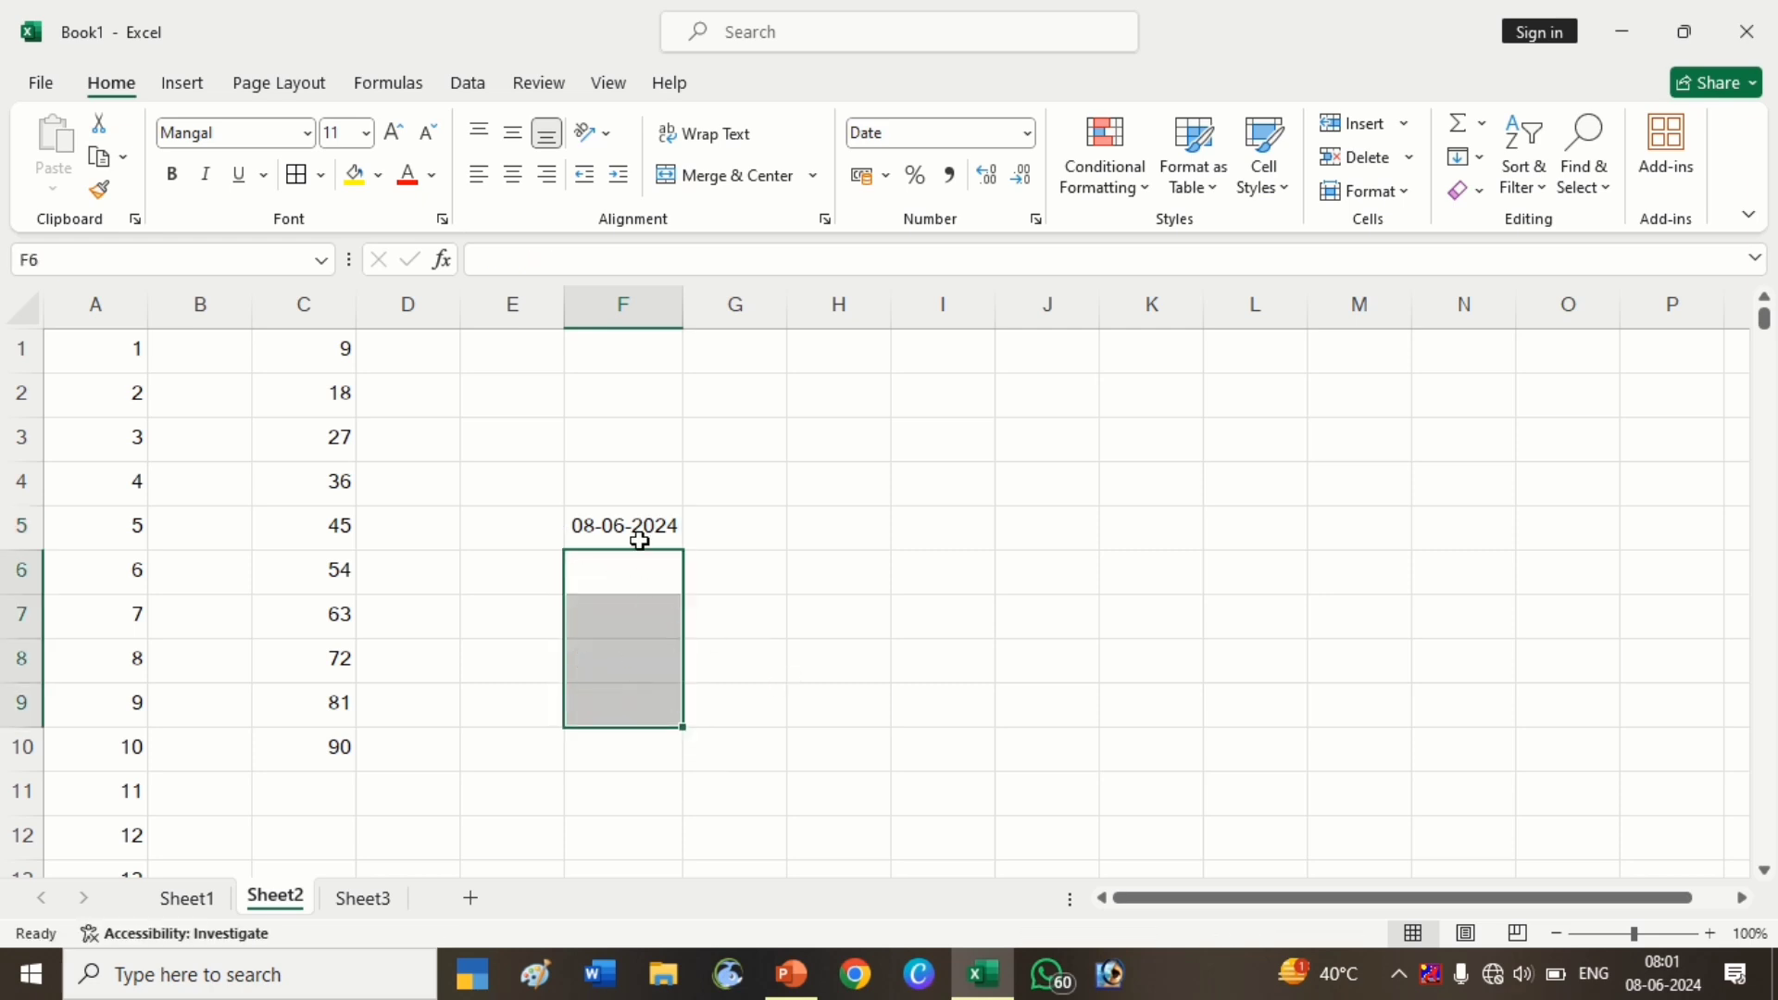
left_click(639, 532)
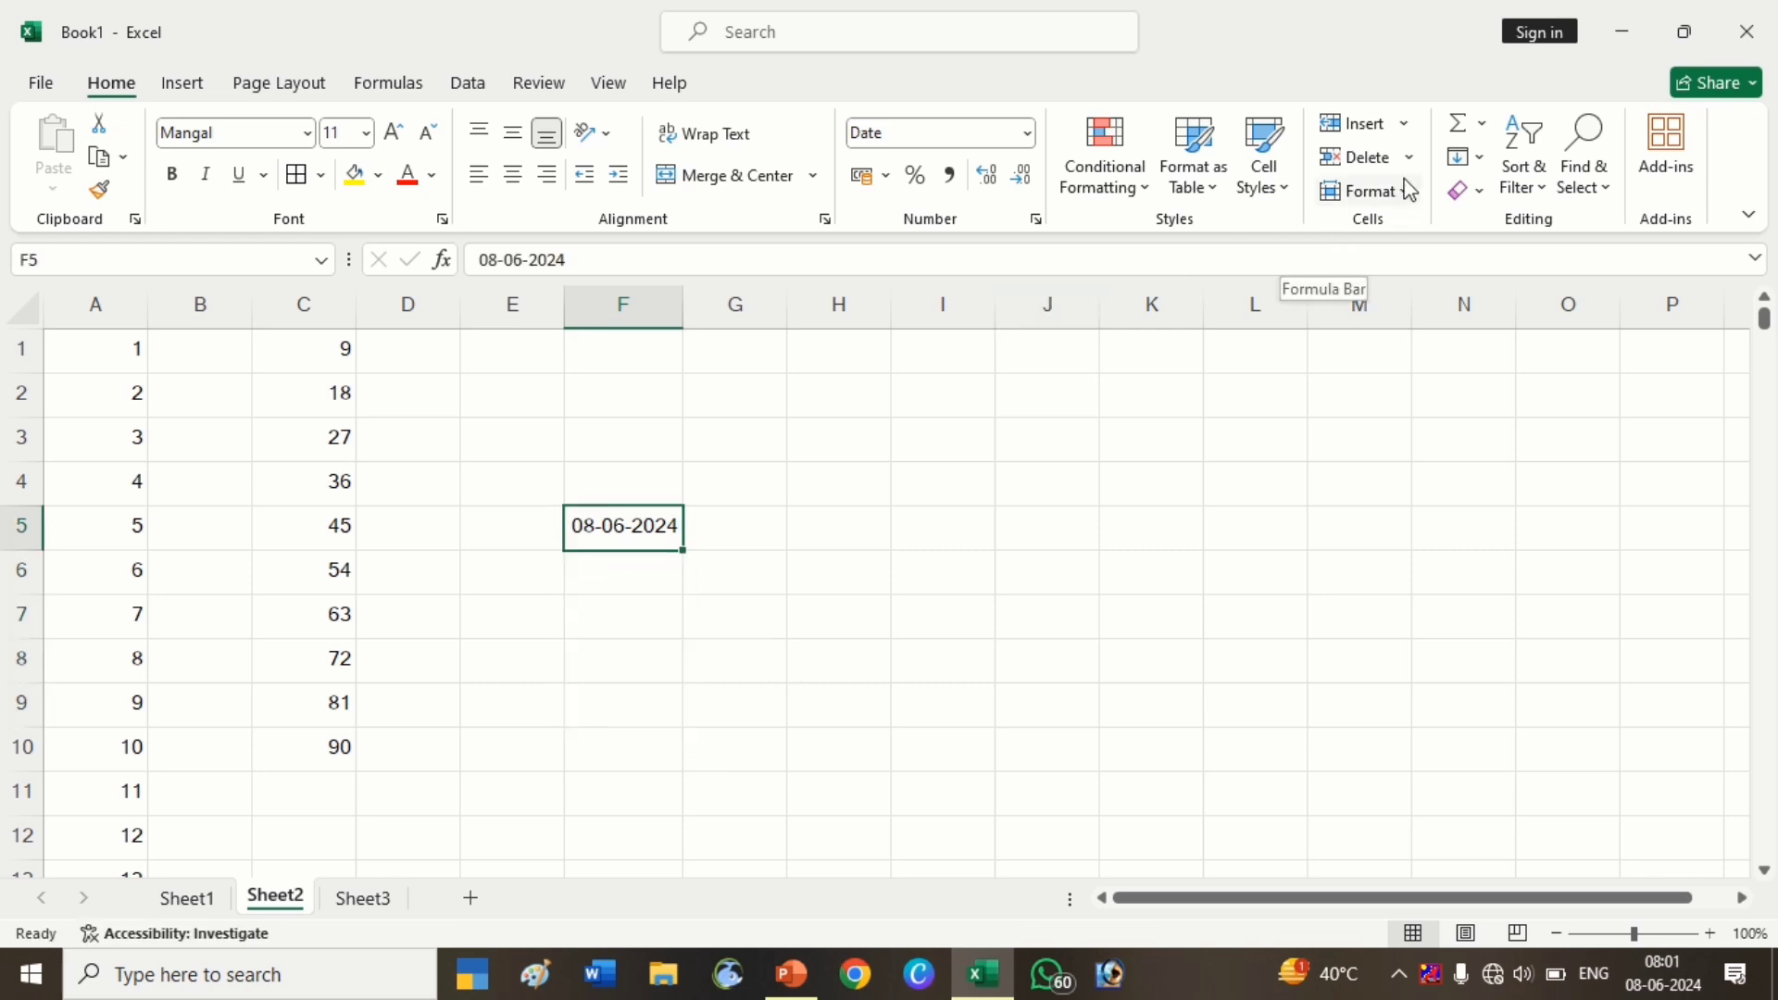
Fill daily dates down column F from F5, stopping at 30-06-2024
left_click(1467, 157)
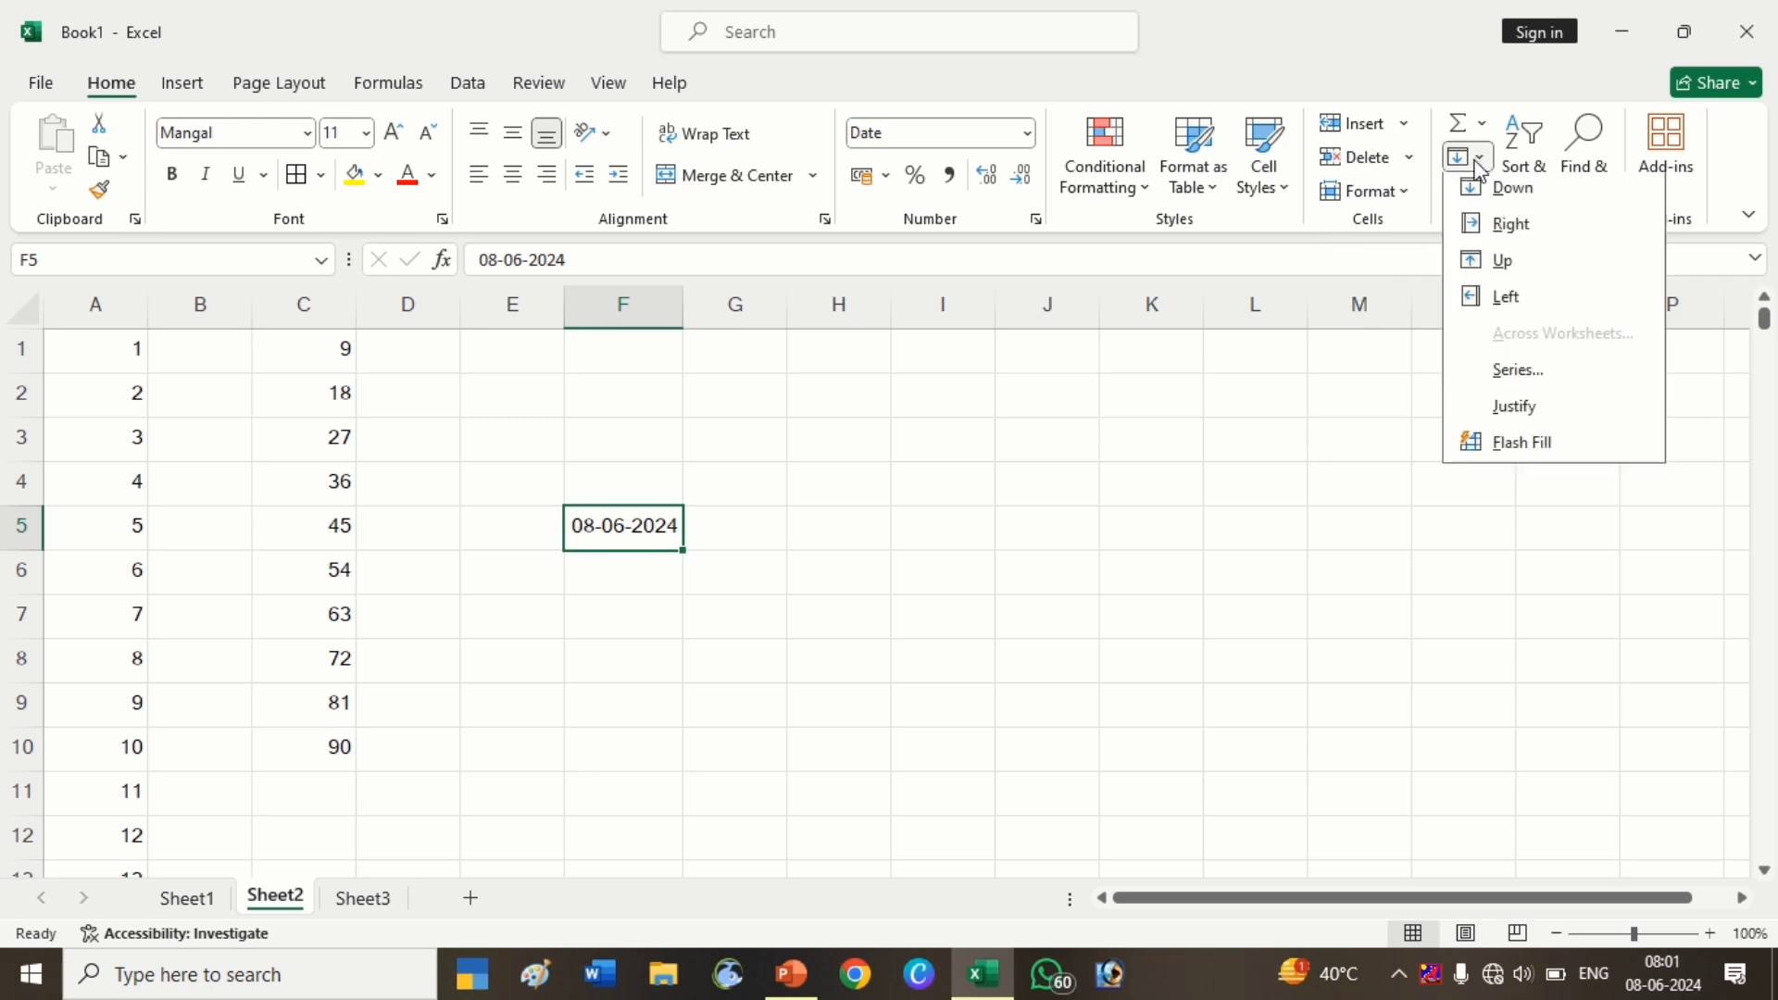
left_click(1508, 384)
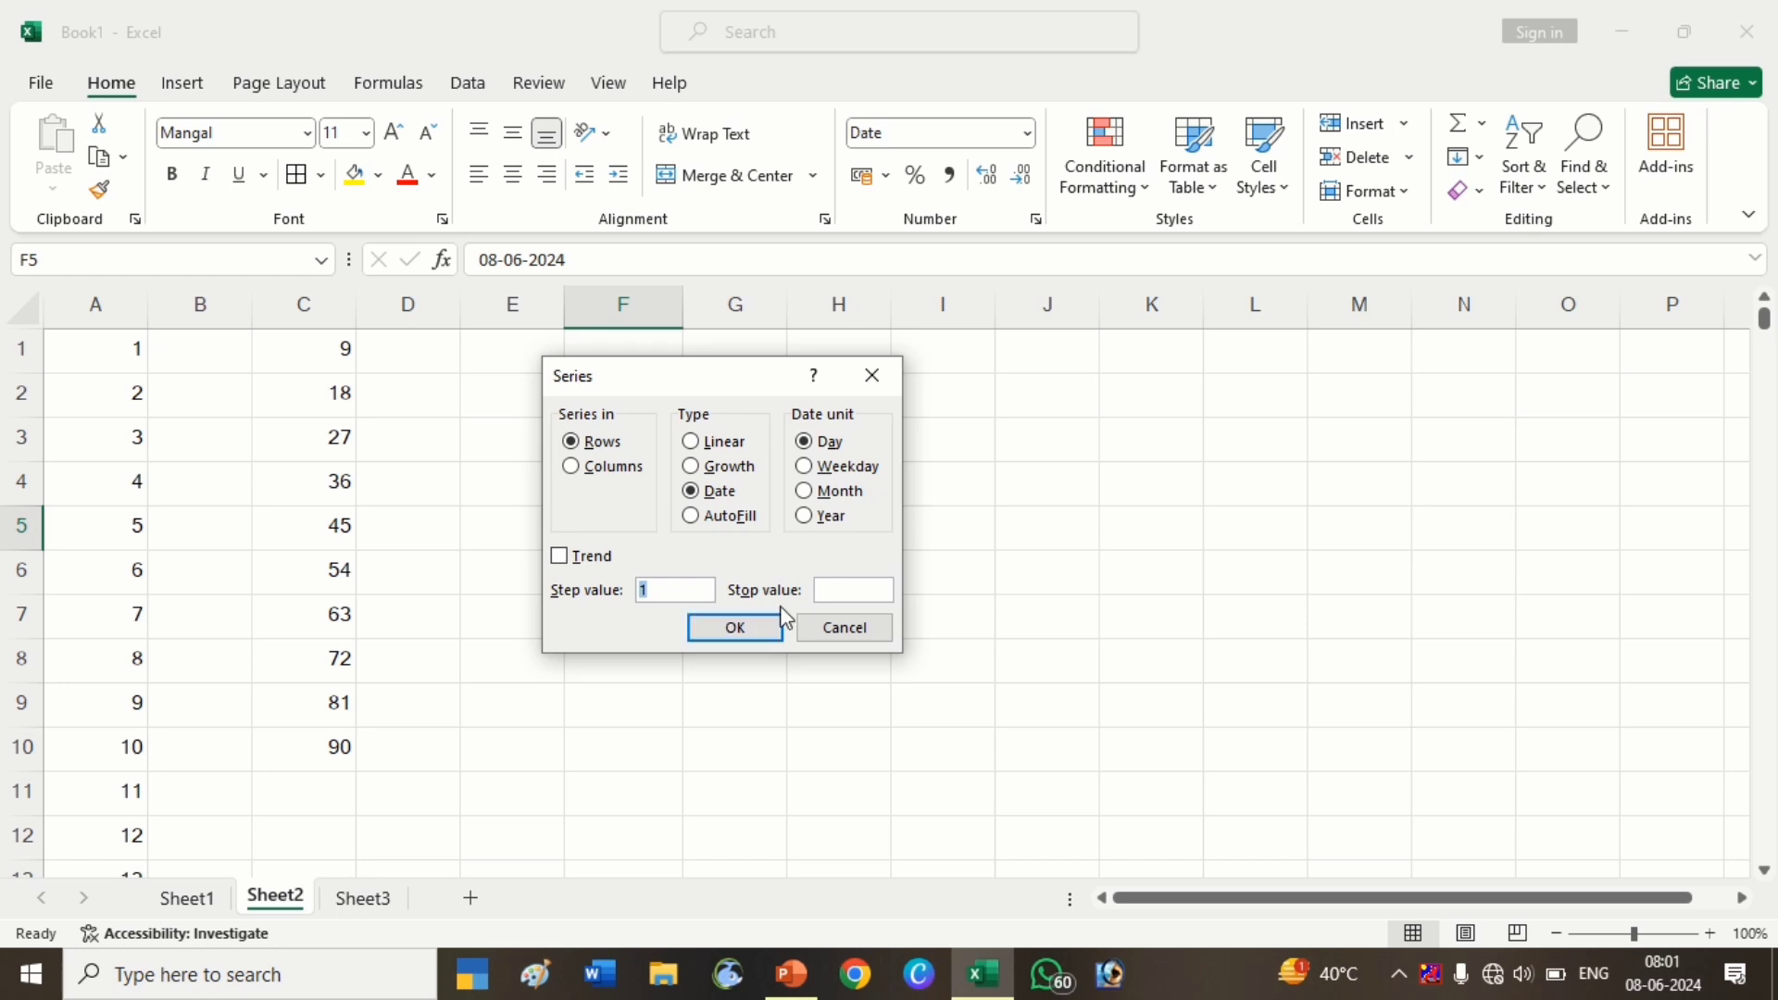
left_click(831, 591)
type("3")
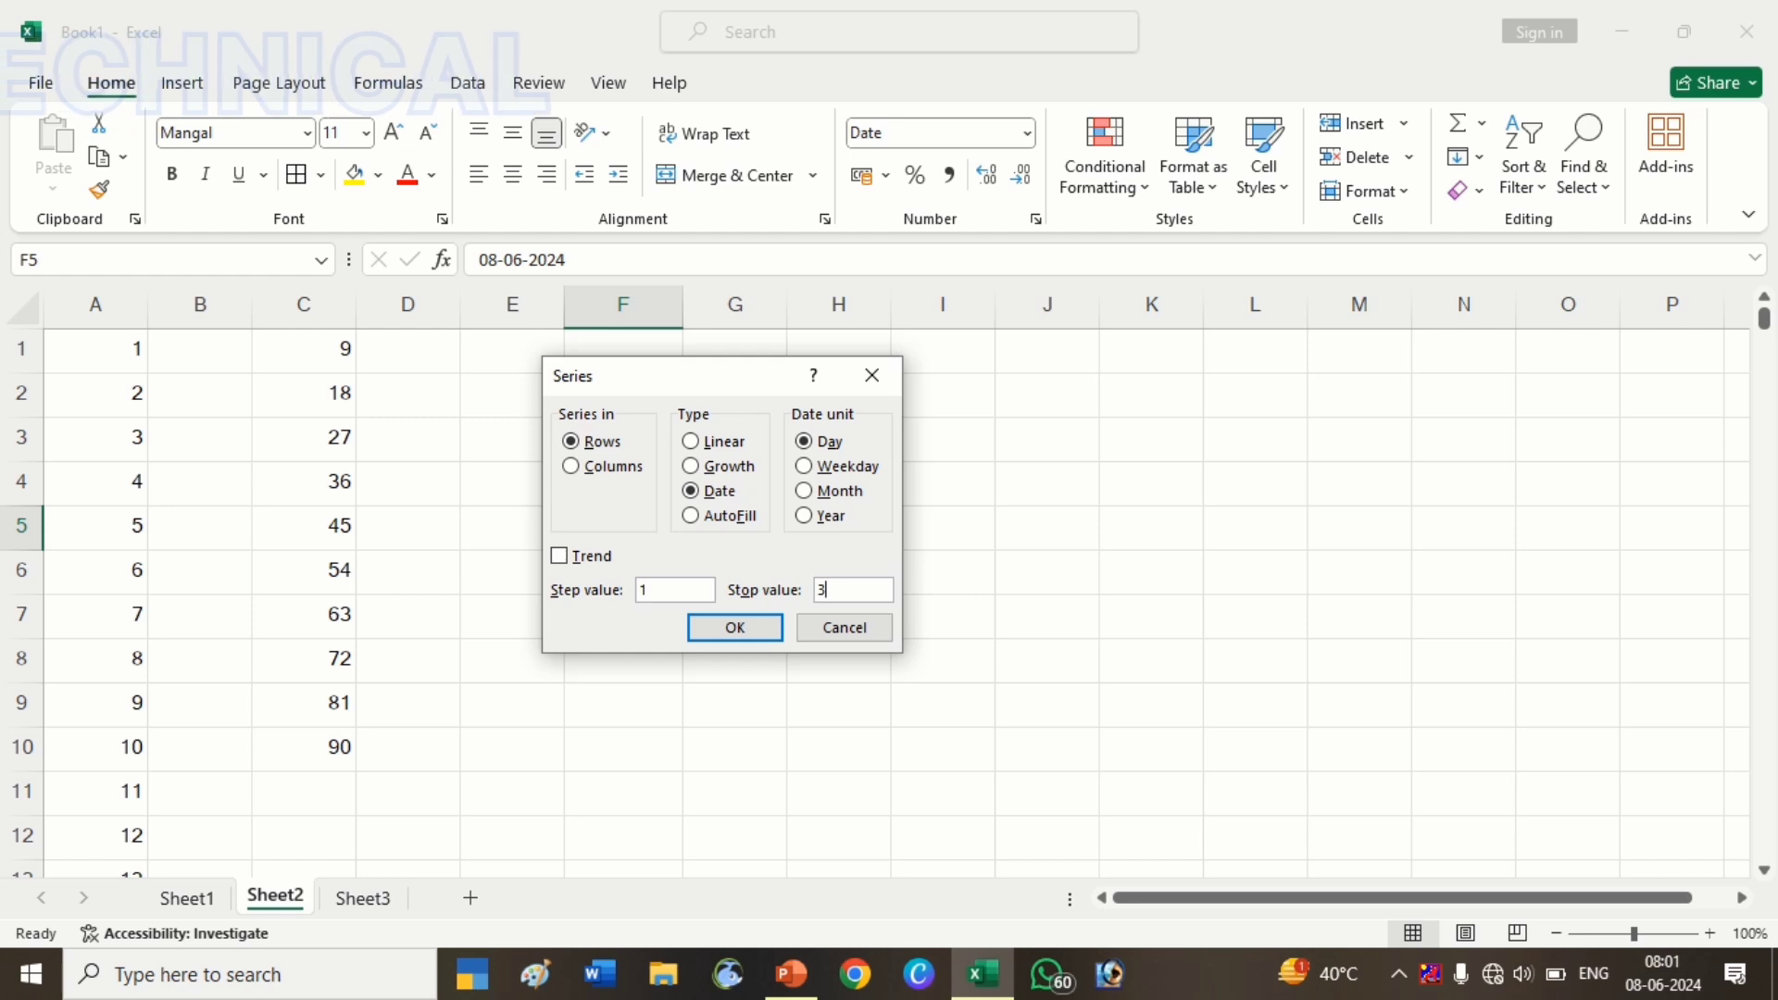
type("0")
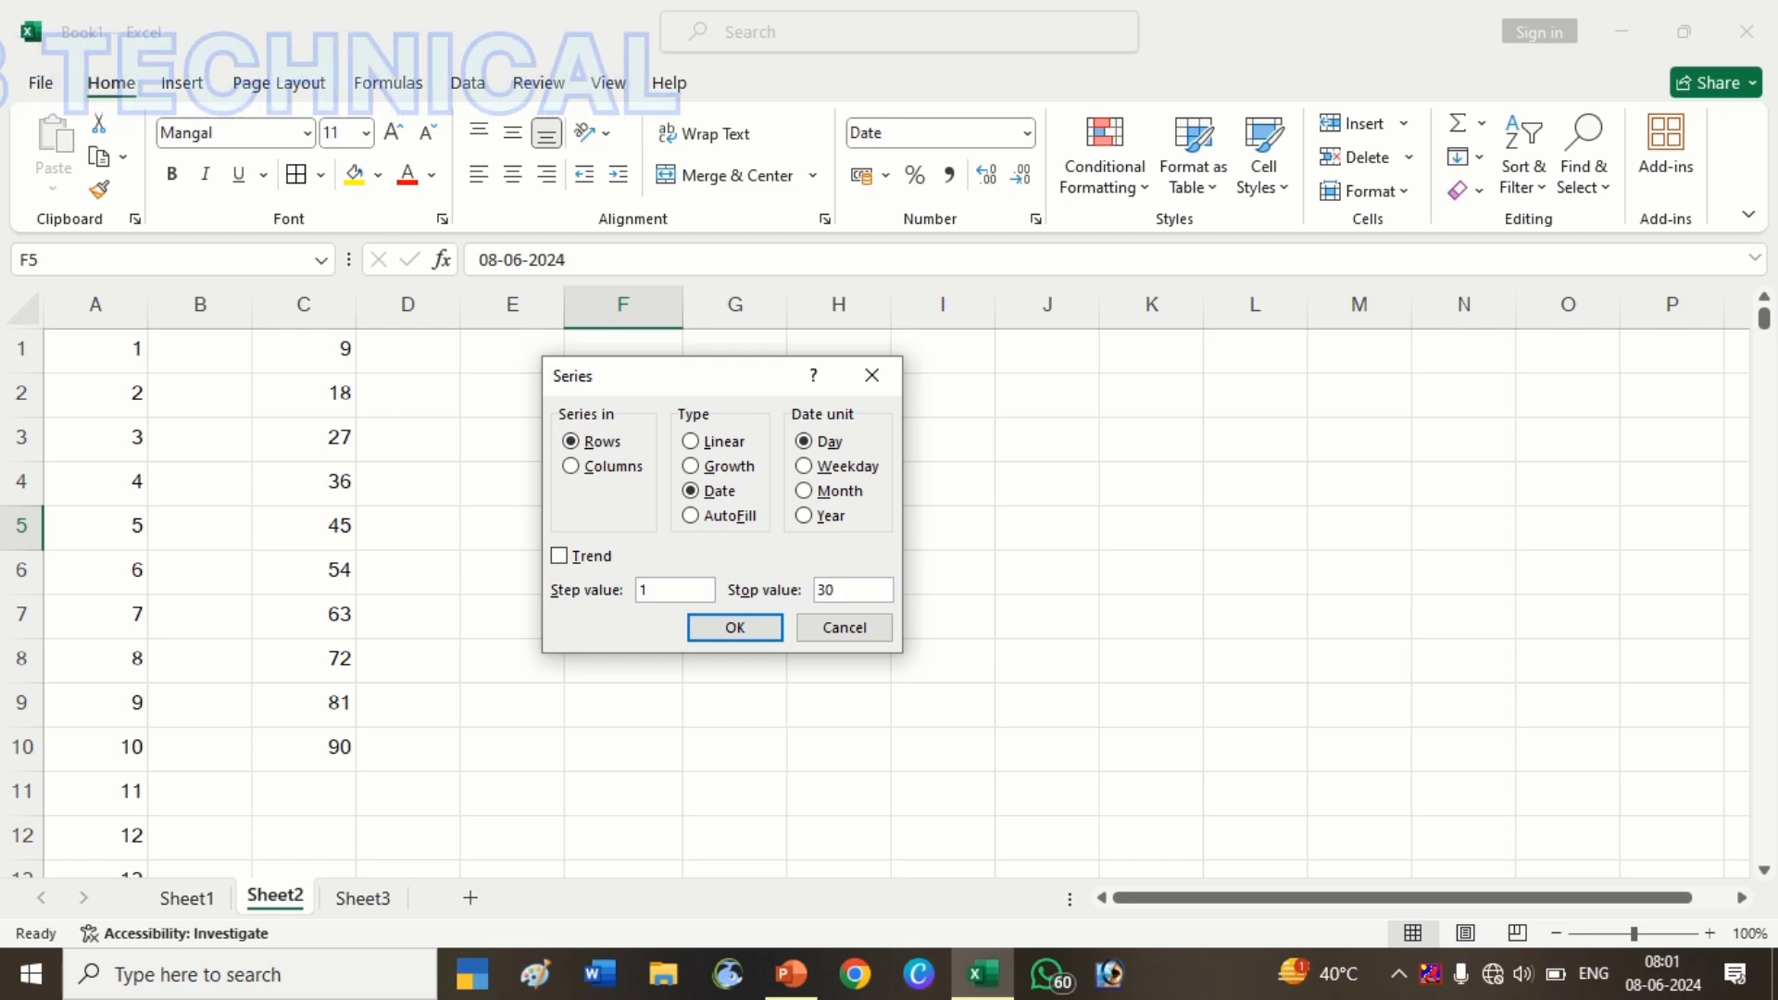
type("0-")
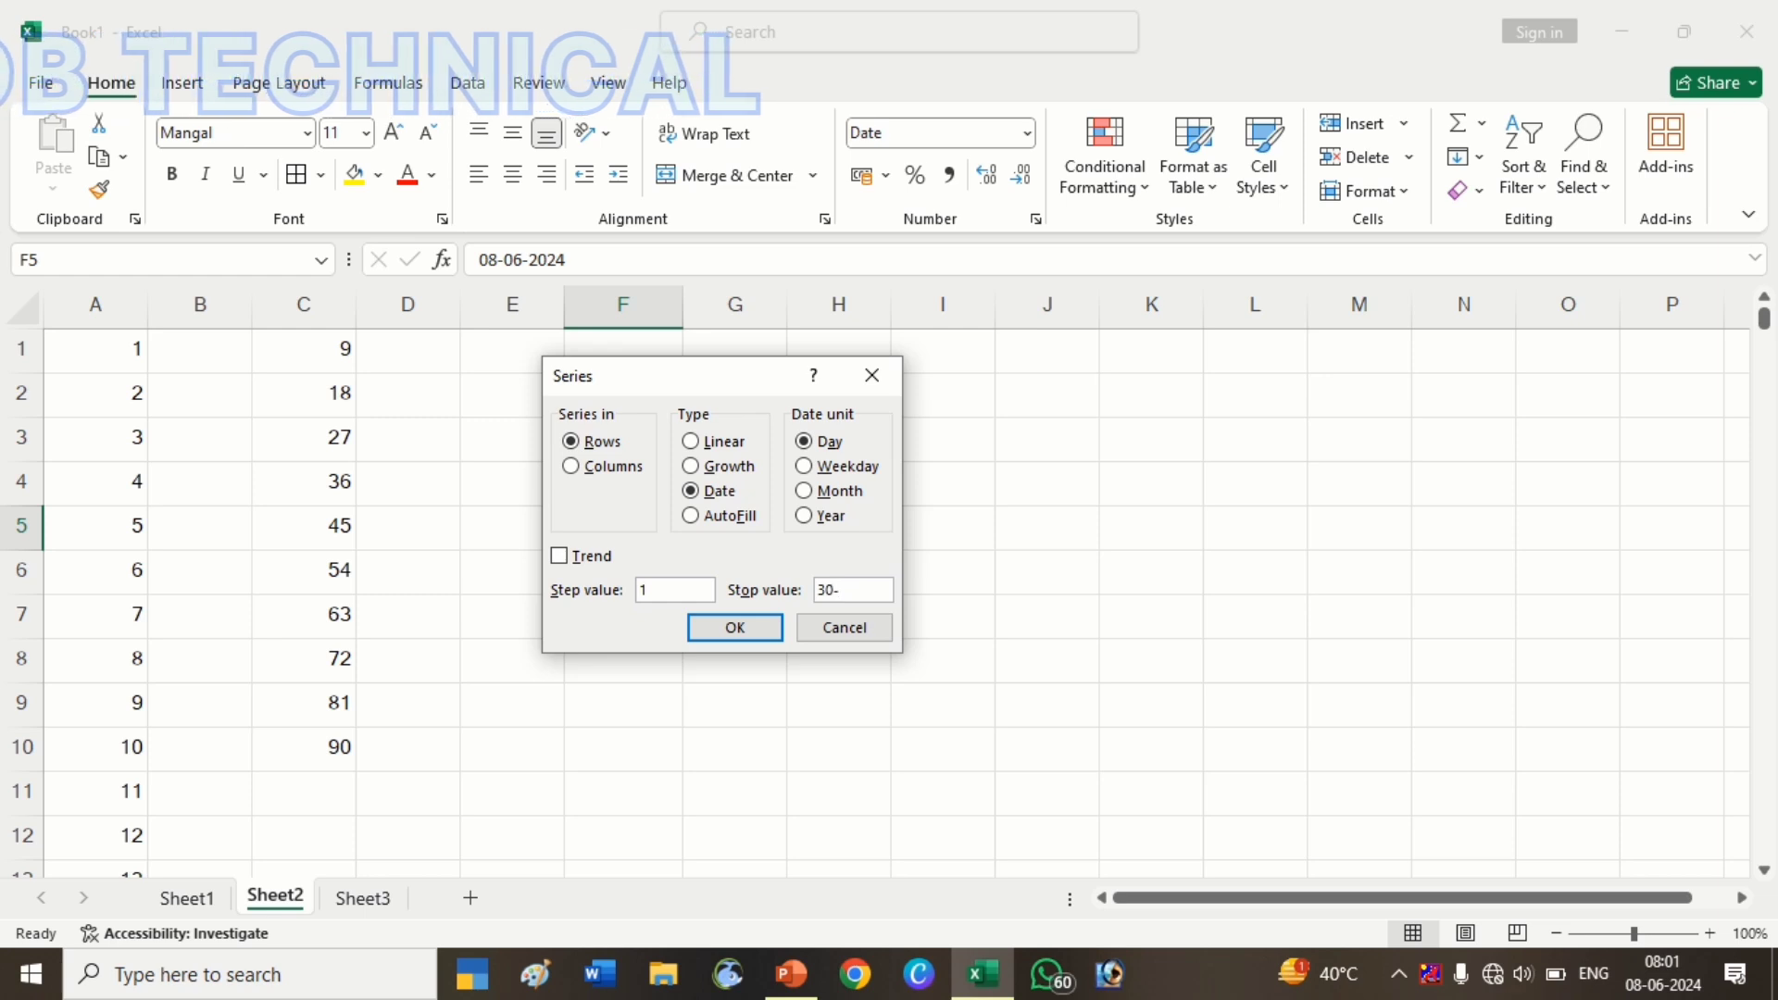
type("06")
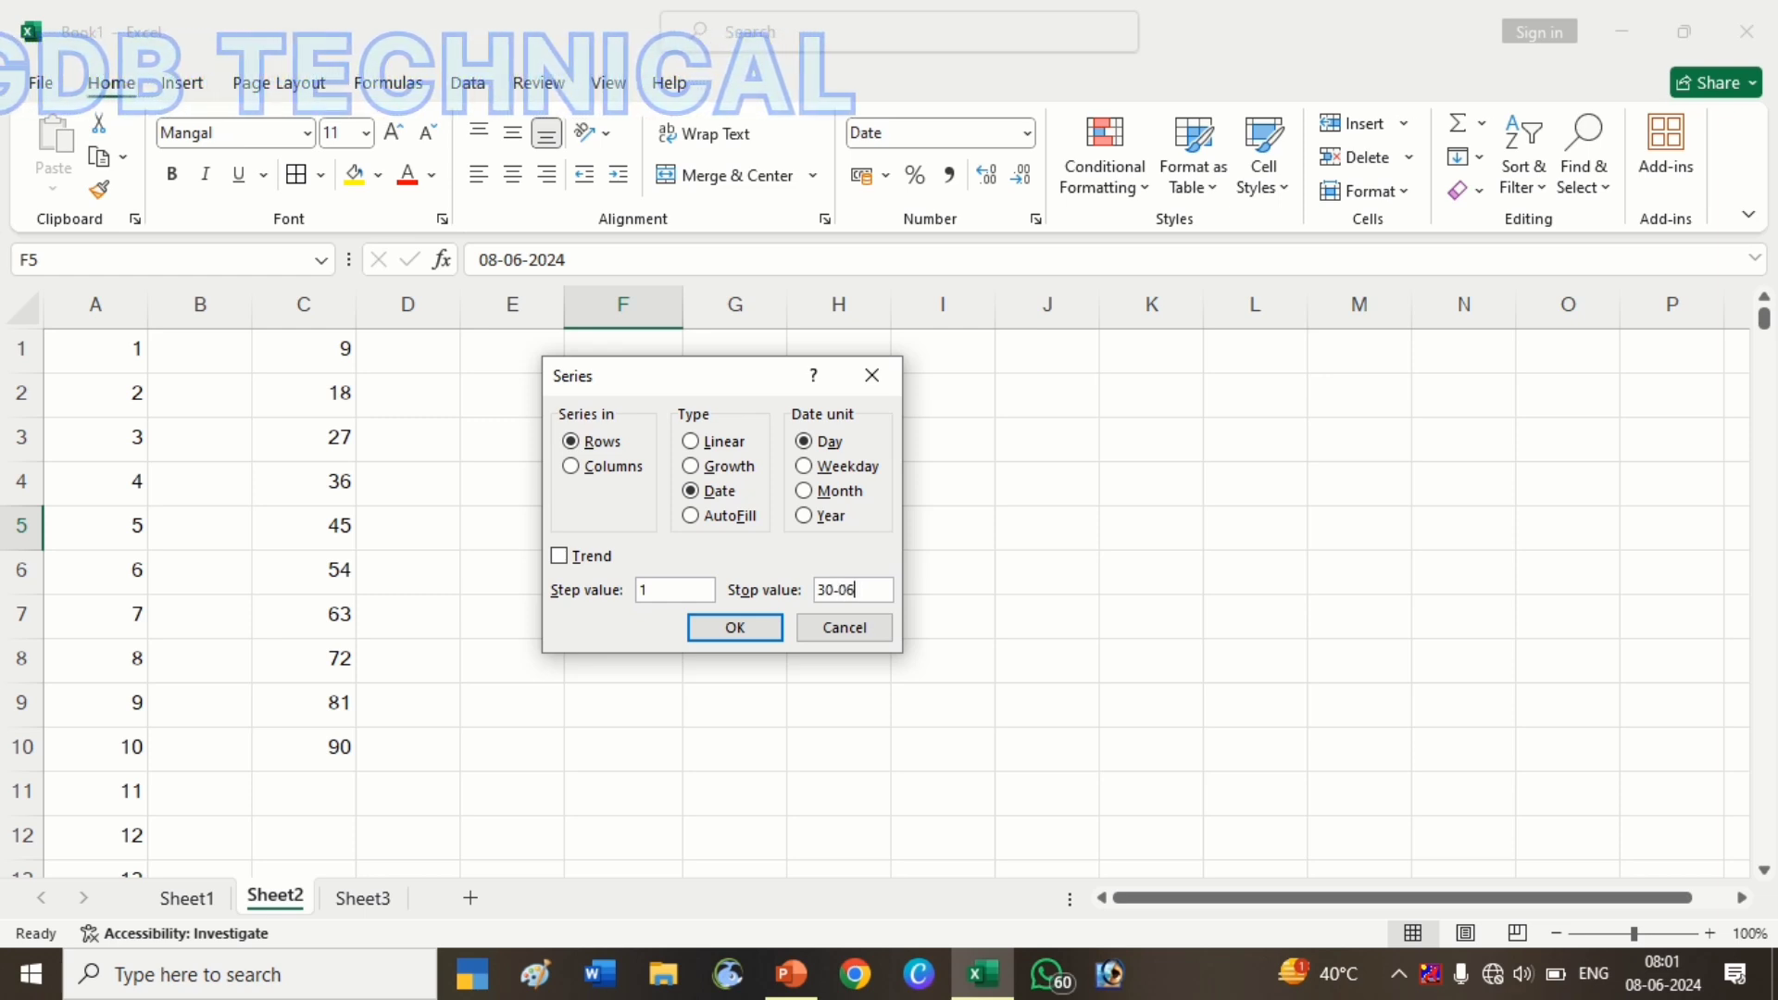
type("-")
type("2")
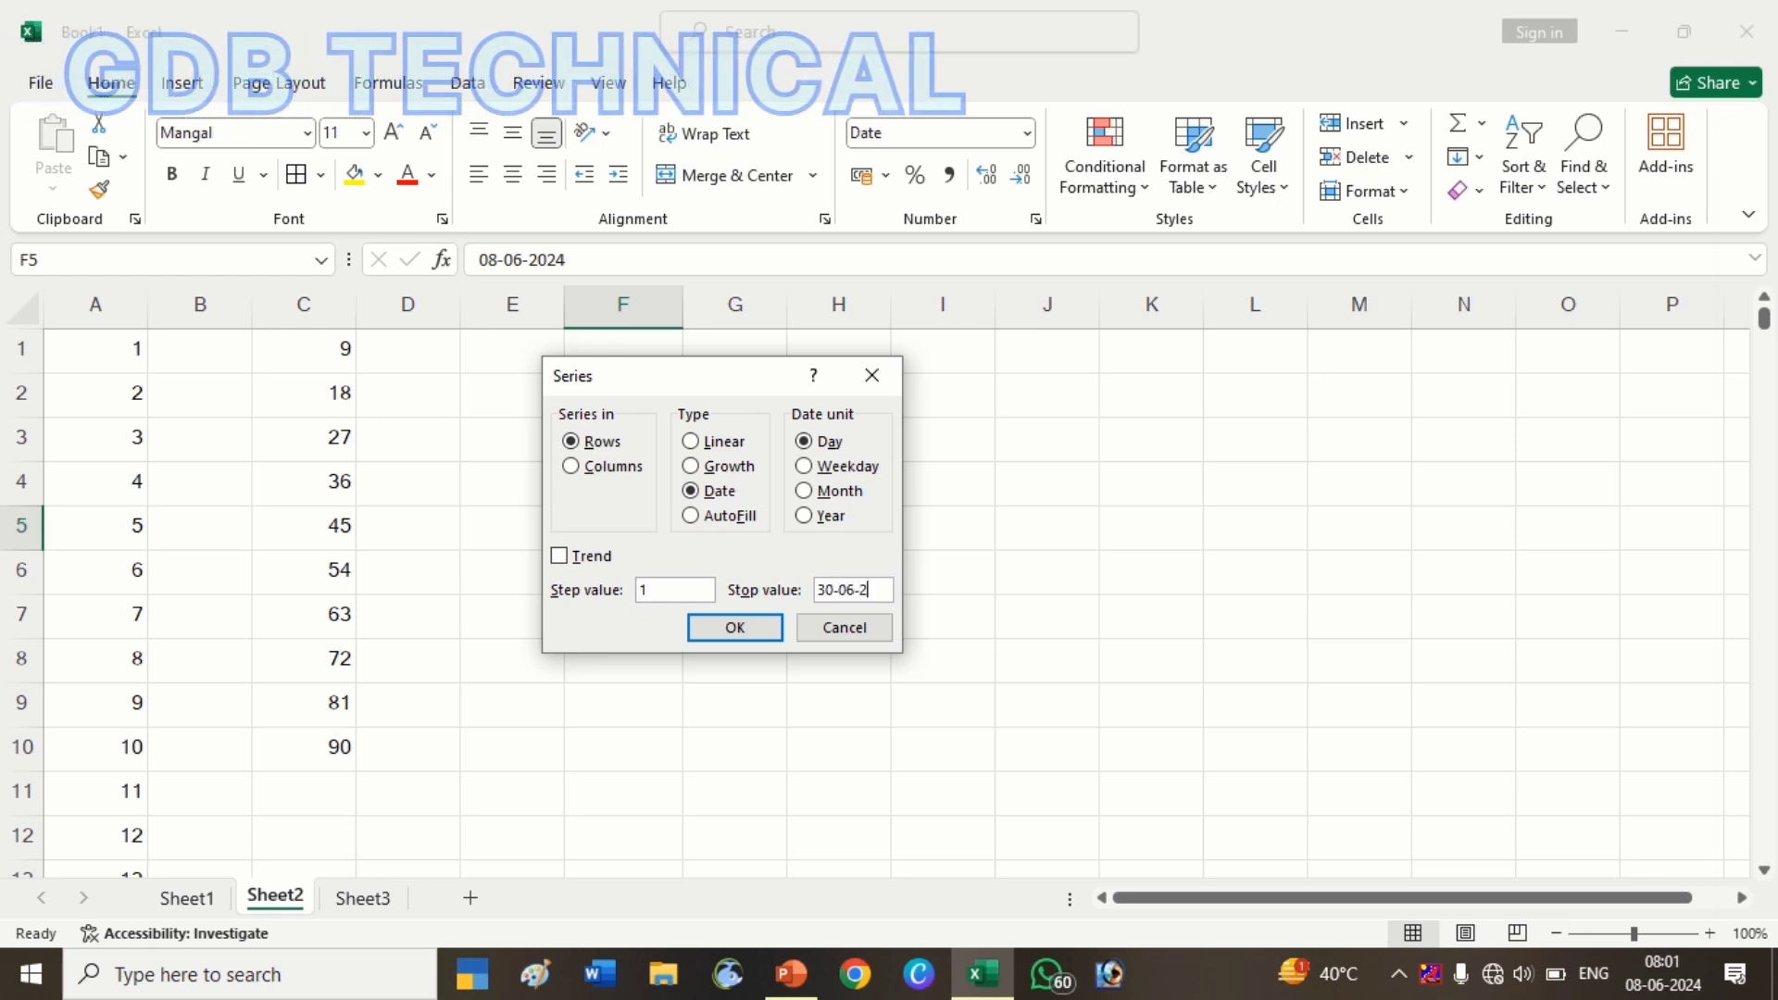
type("024")
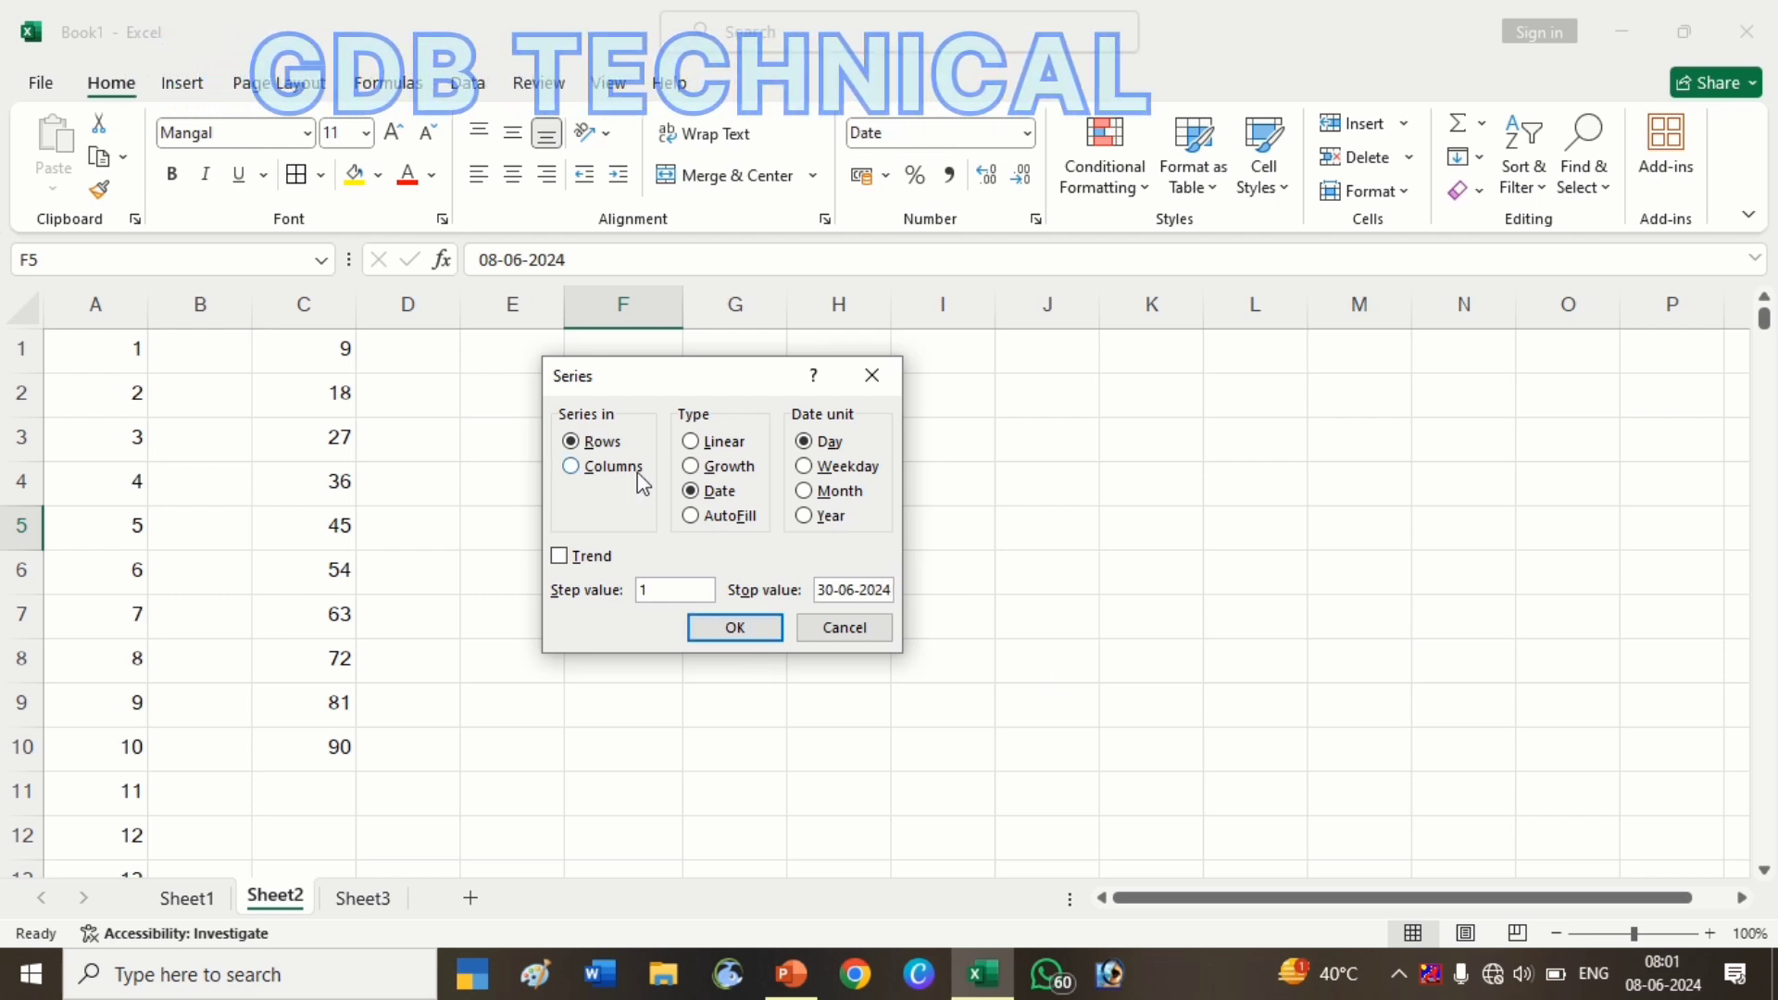
left_click(614, 466)
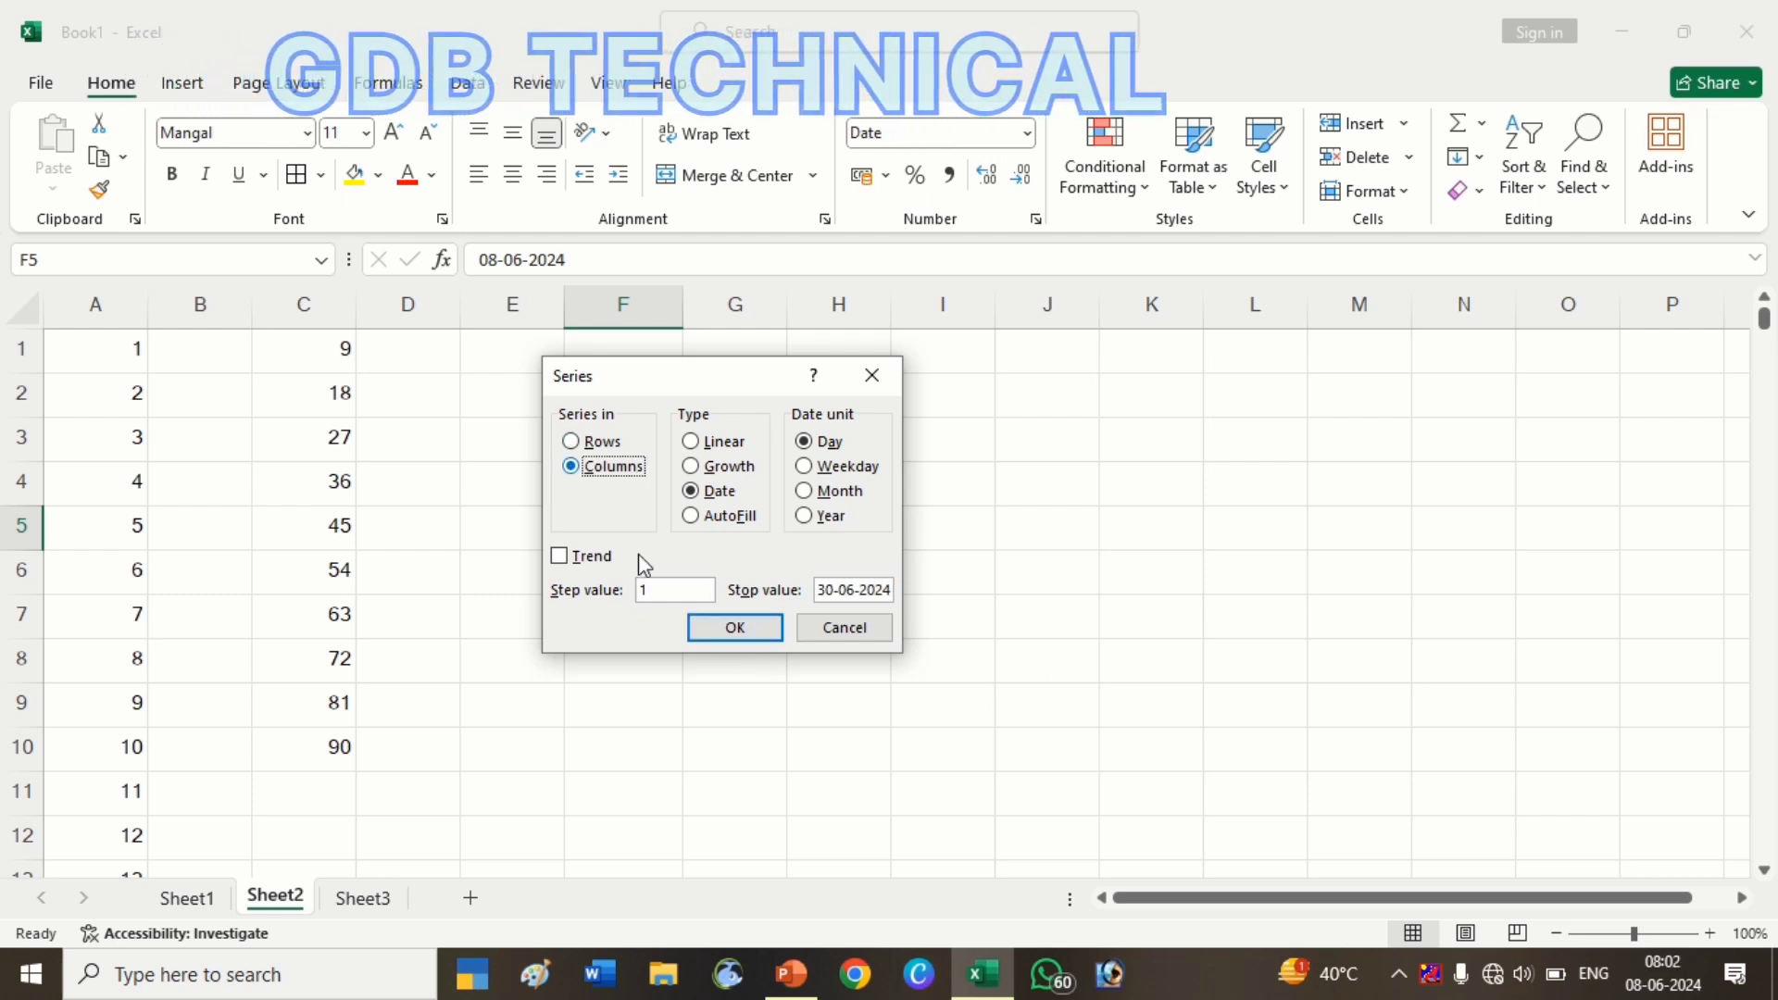
left_click(735, 628)
scroll(741, 639, "down", 7)
Delete the daily dates in F5:F27
scroll(741, 640, "up", 7)
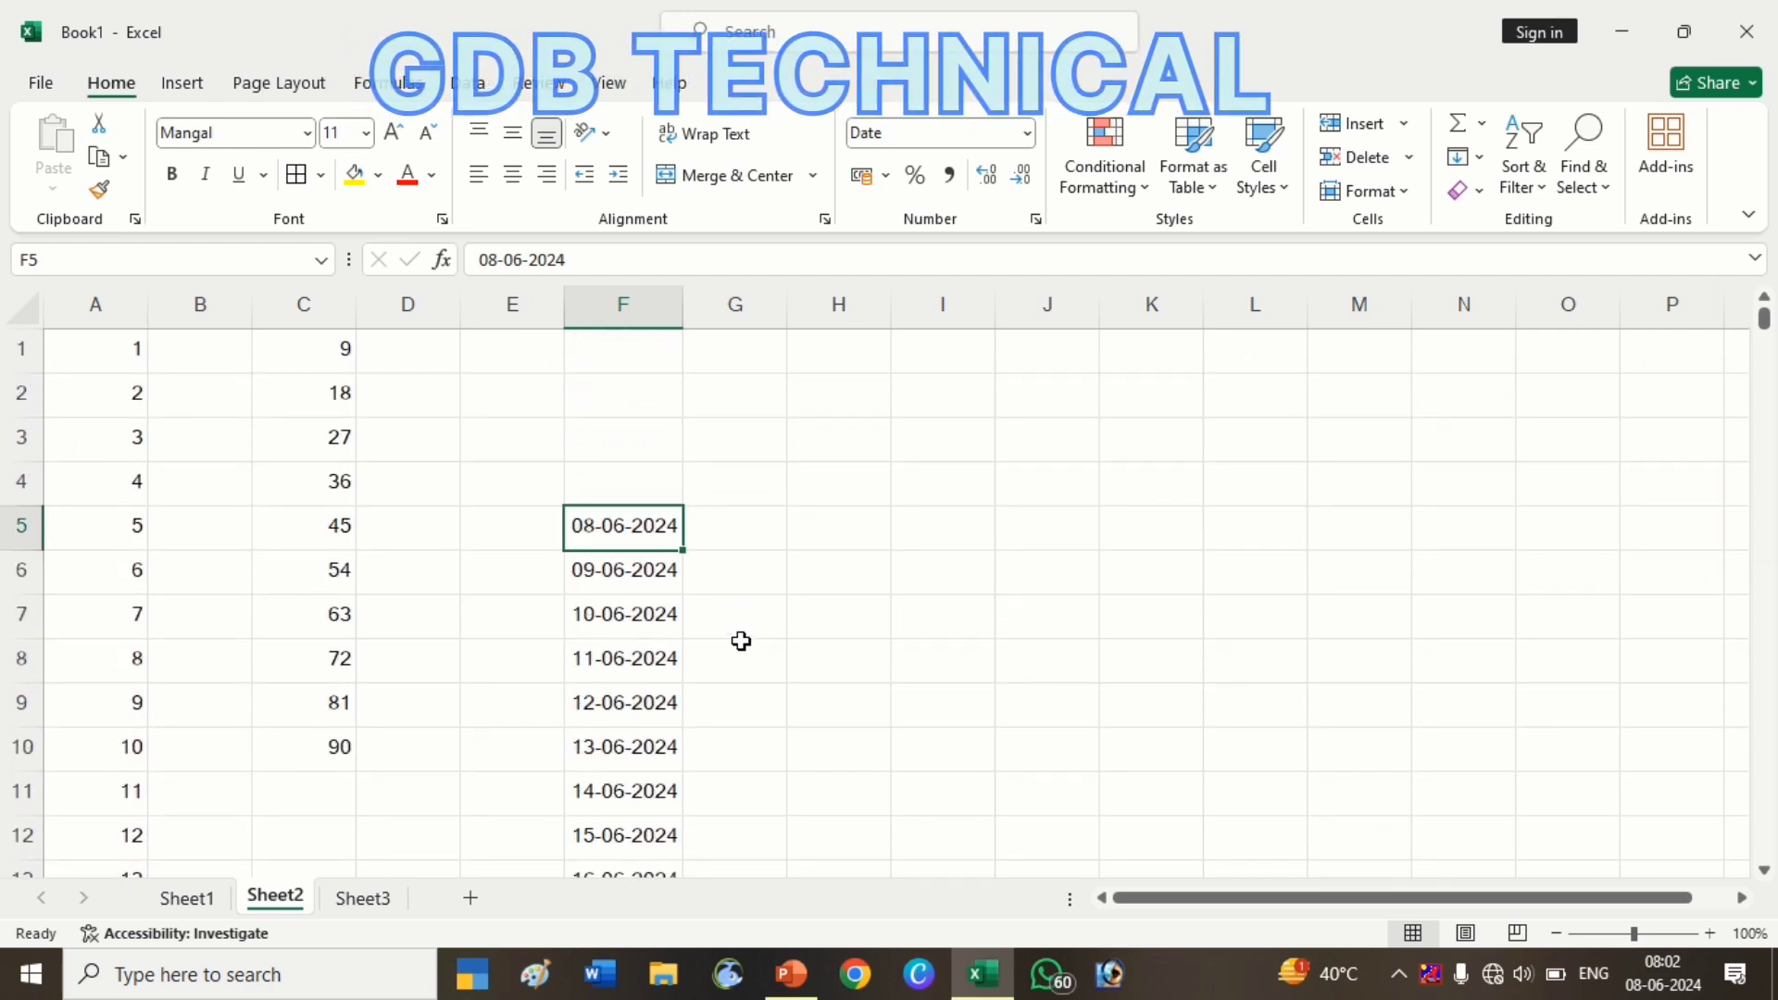
key("ctrl+shift+Down")
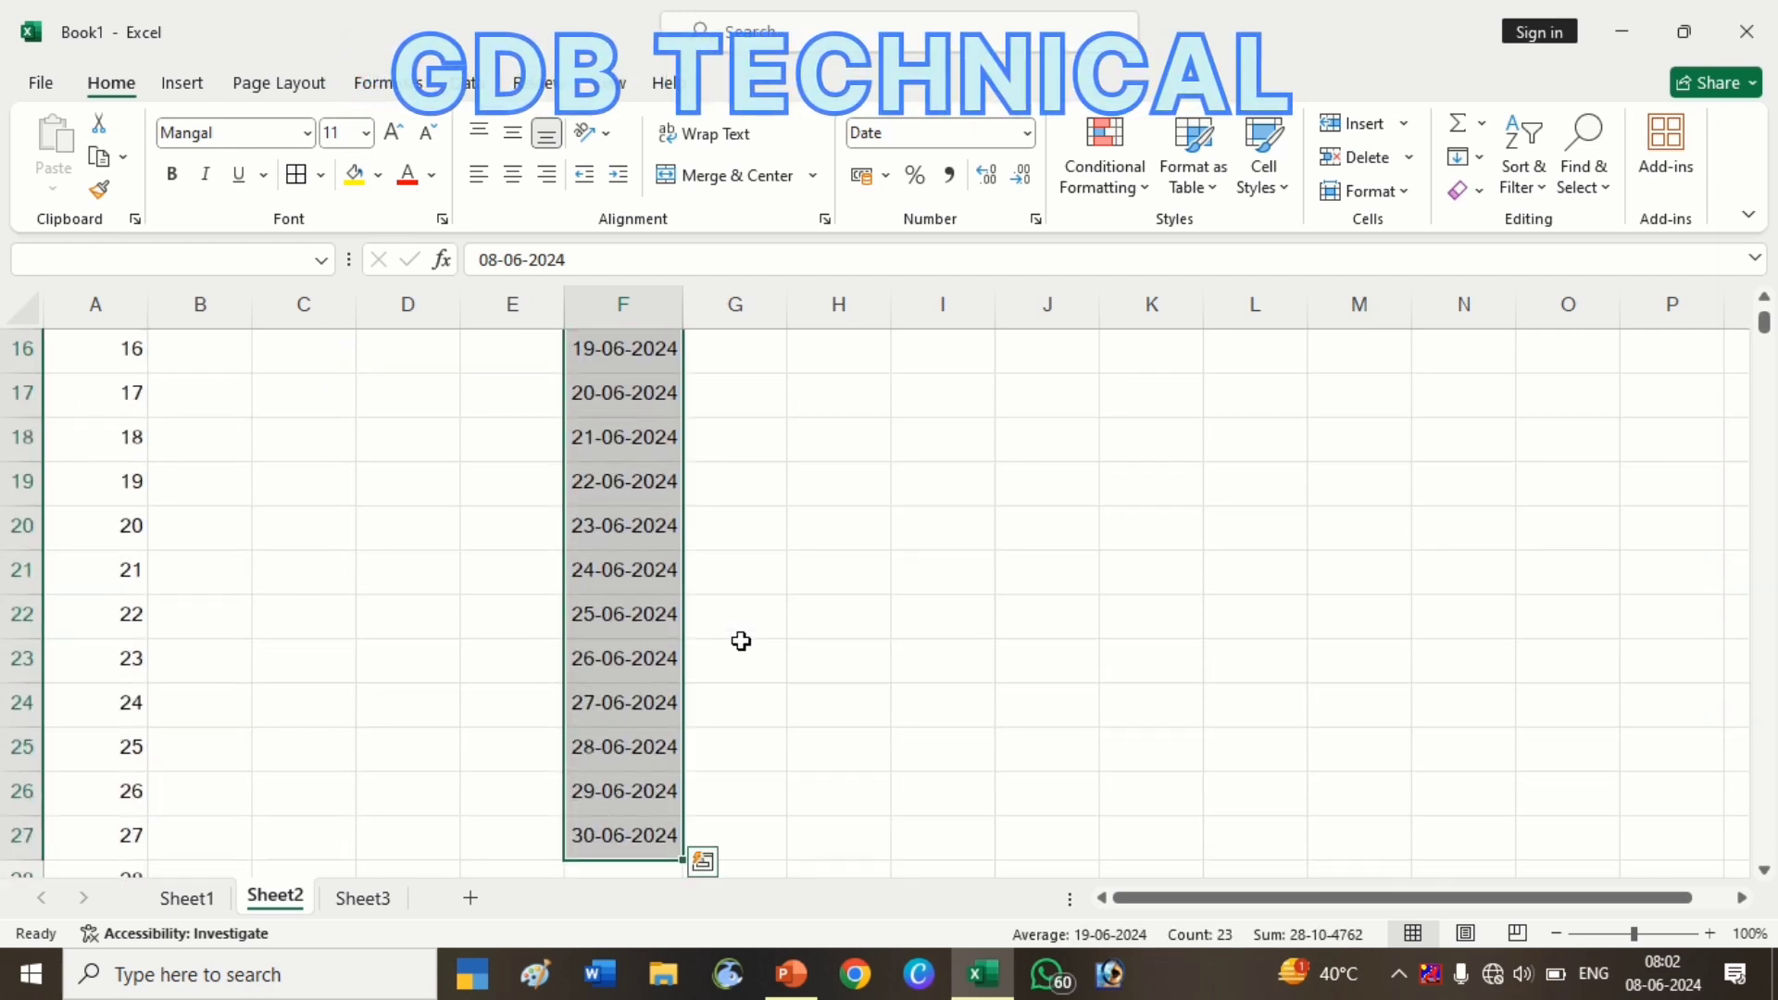
key("Delete")
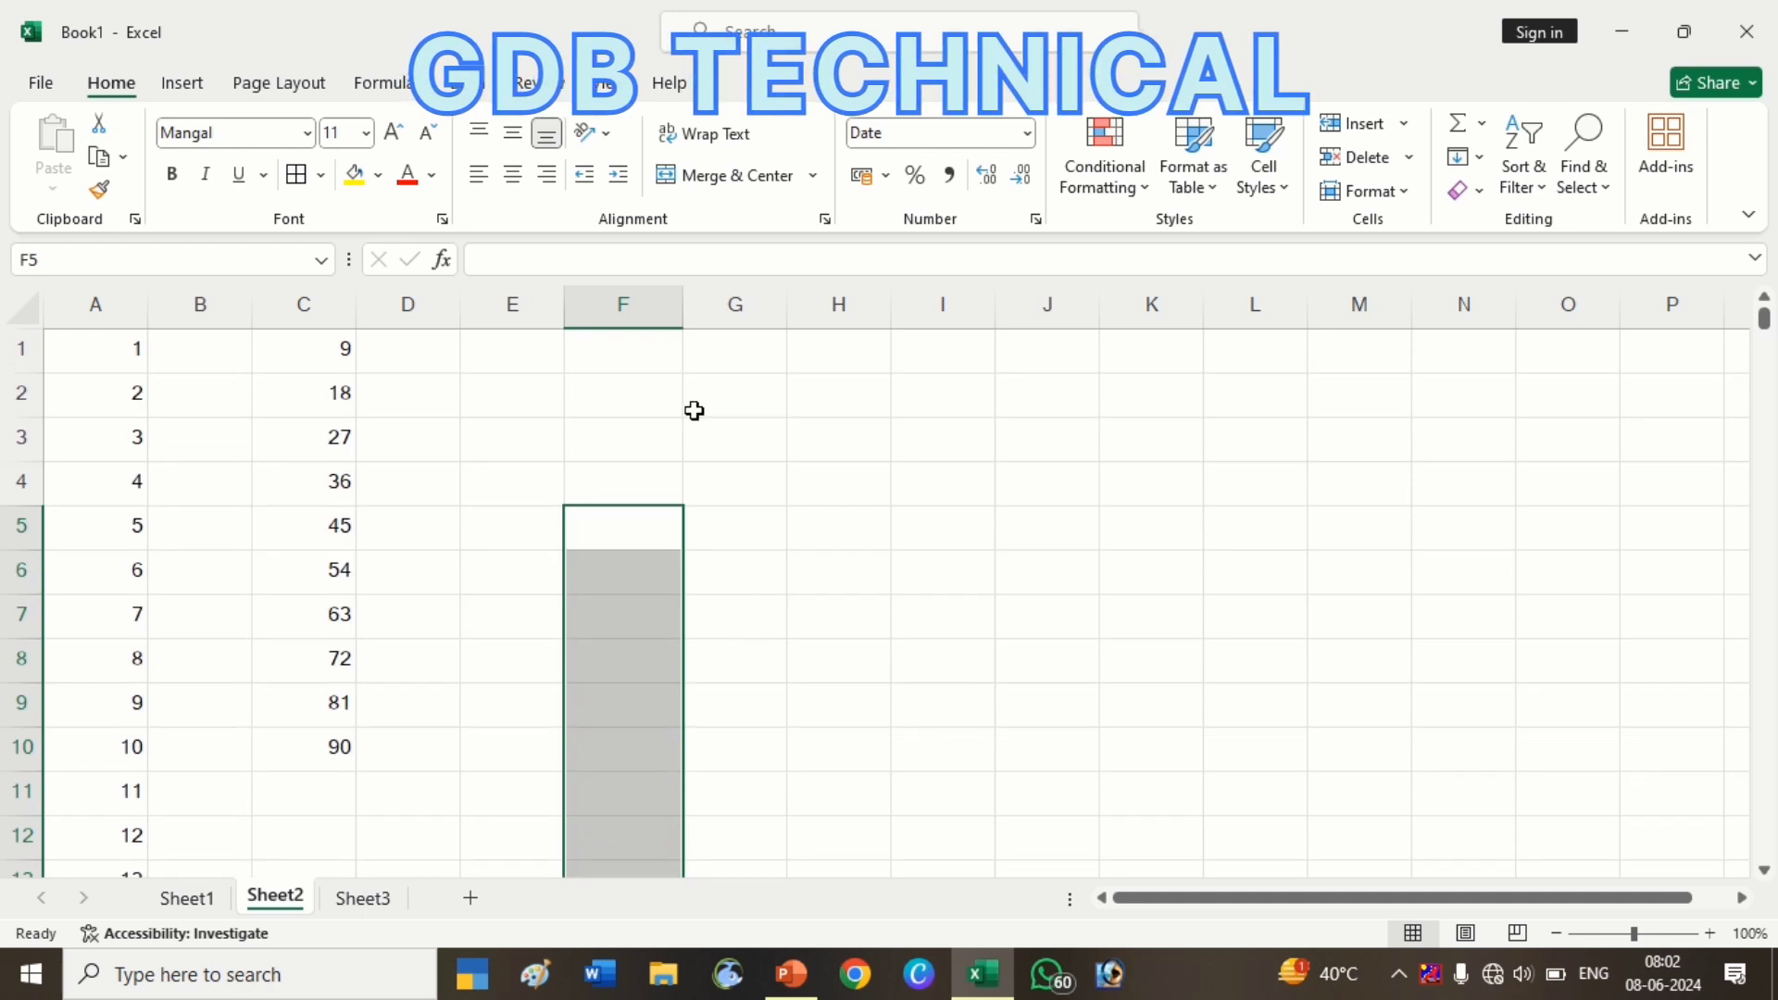
Start a formula in F1, cancel it, and select cell G1
left_click(661, 368)
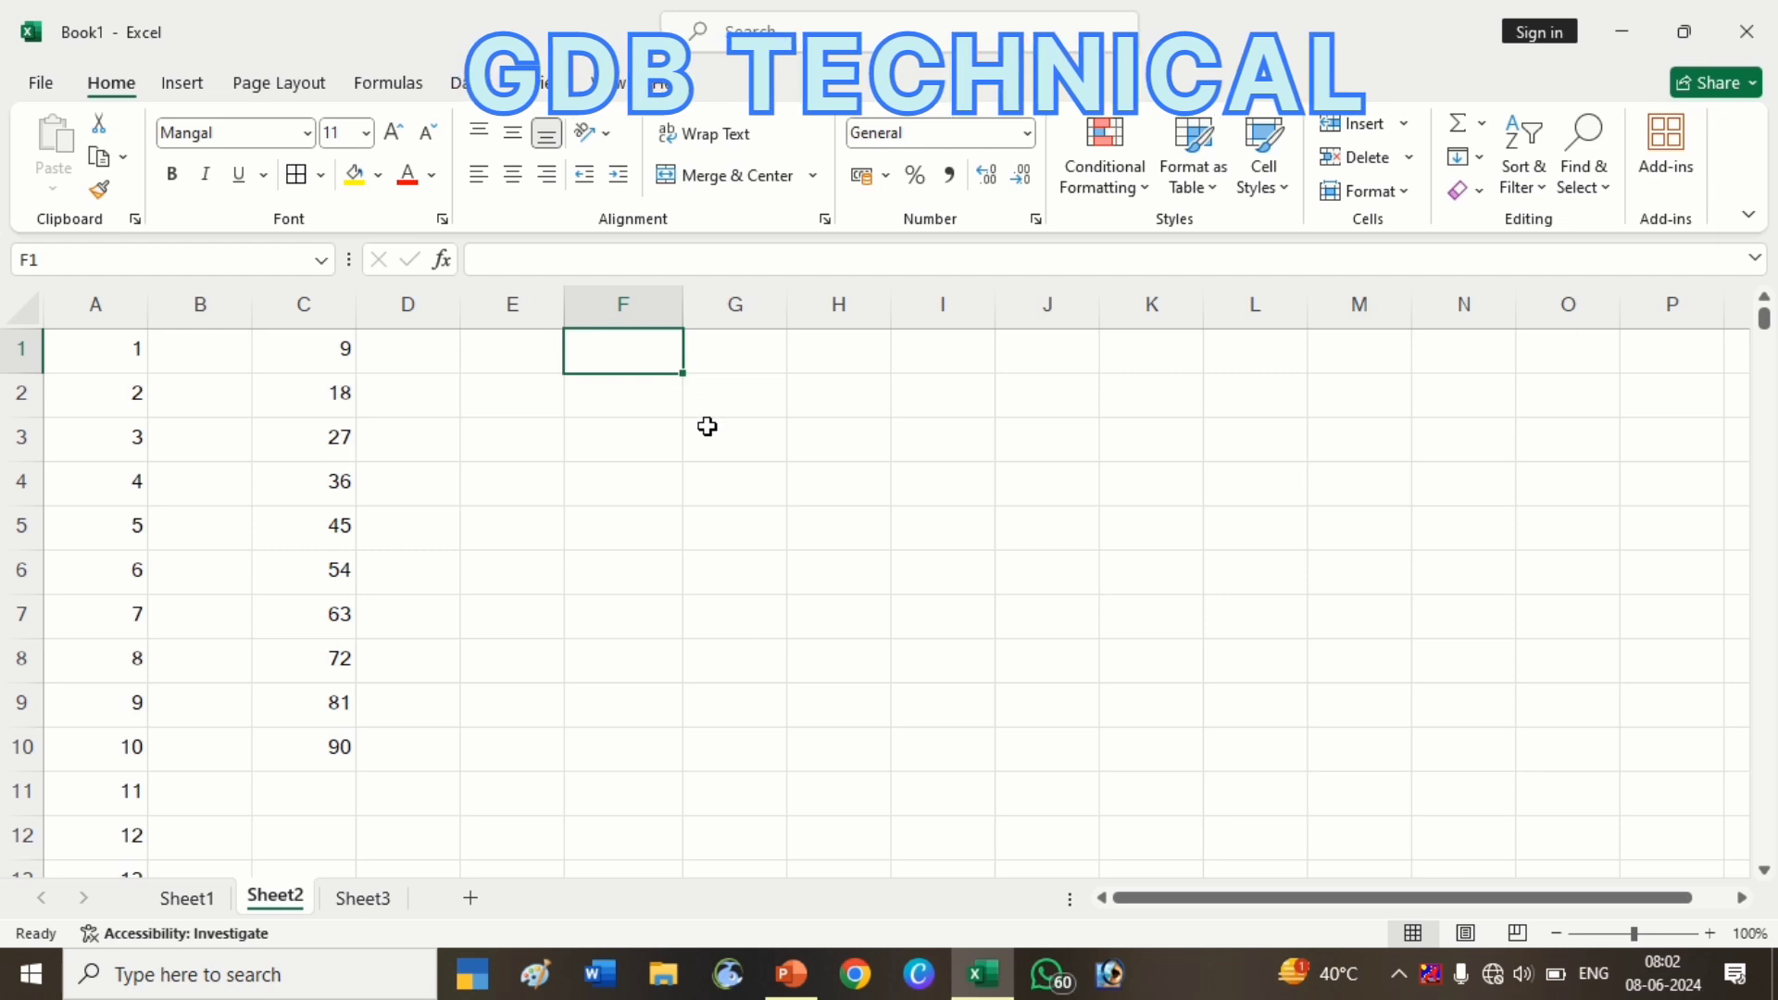
type("=")
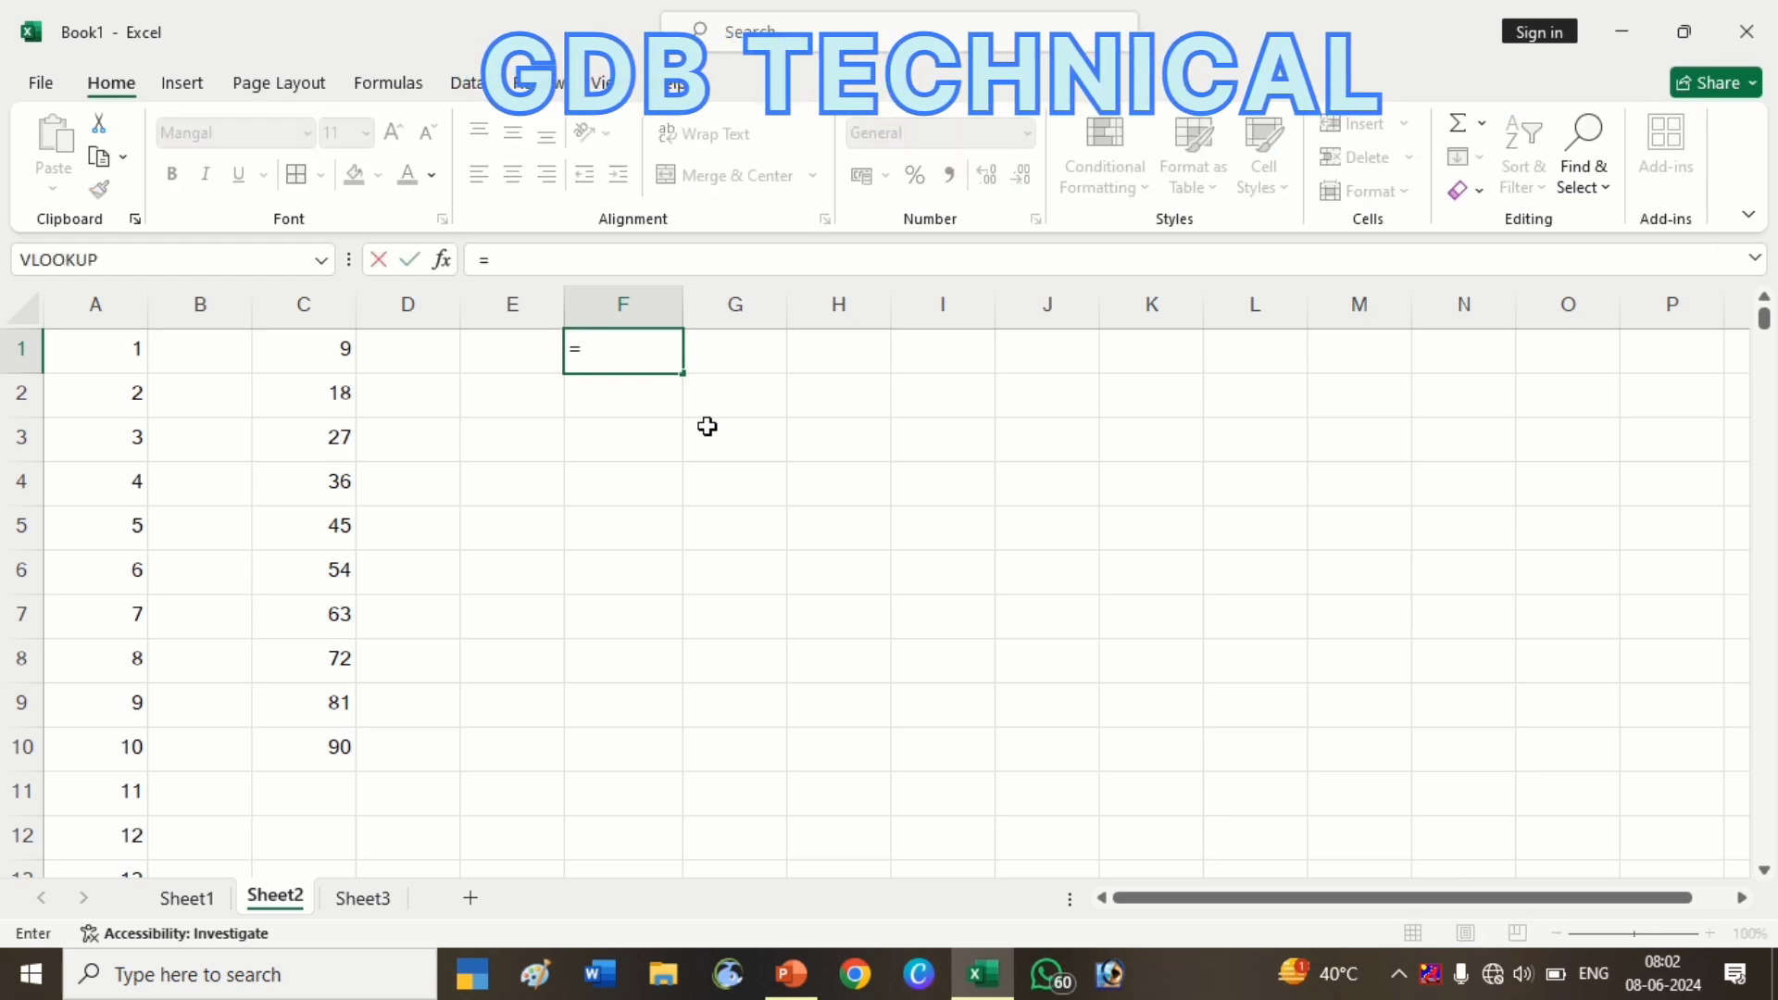
key("Escape")
left_click(703, 426)
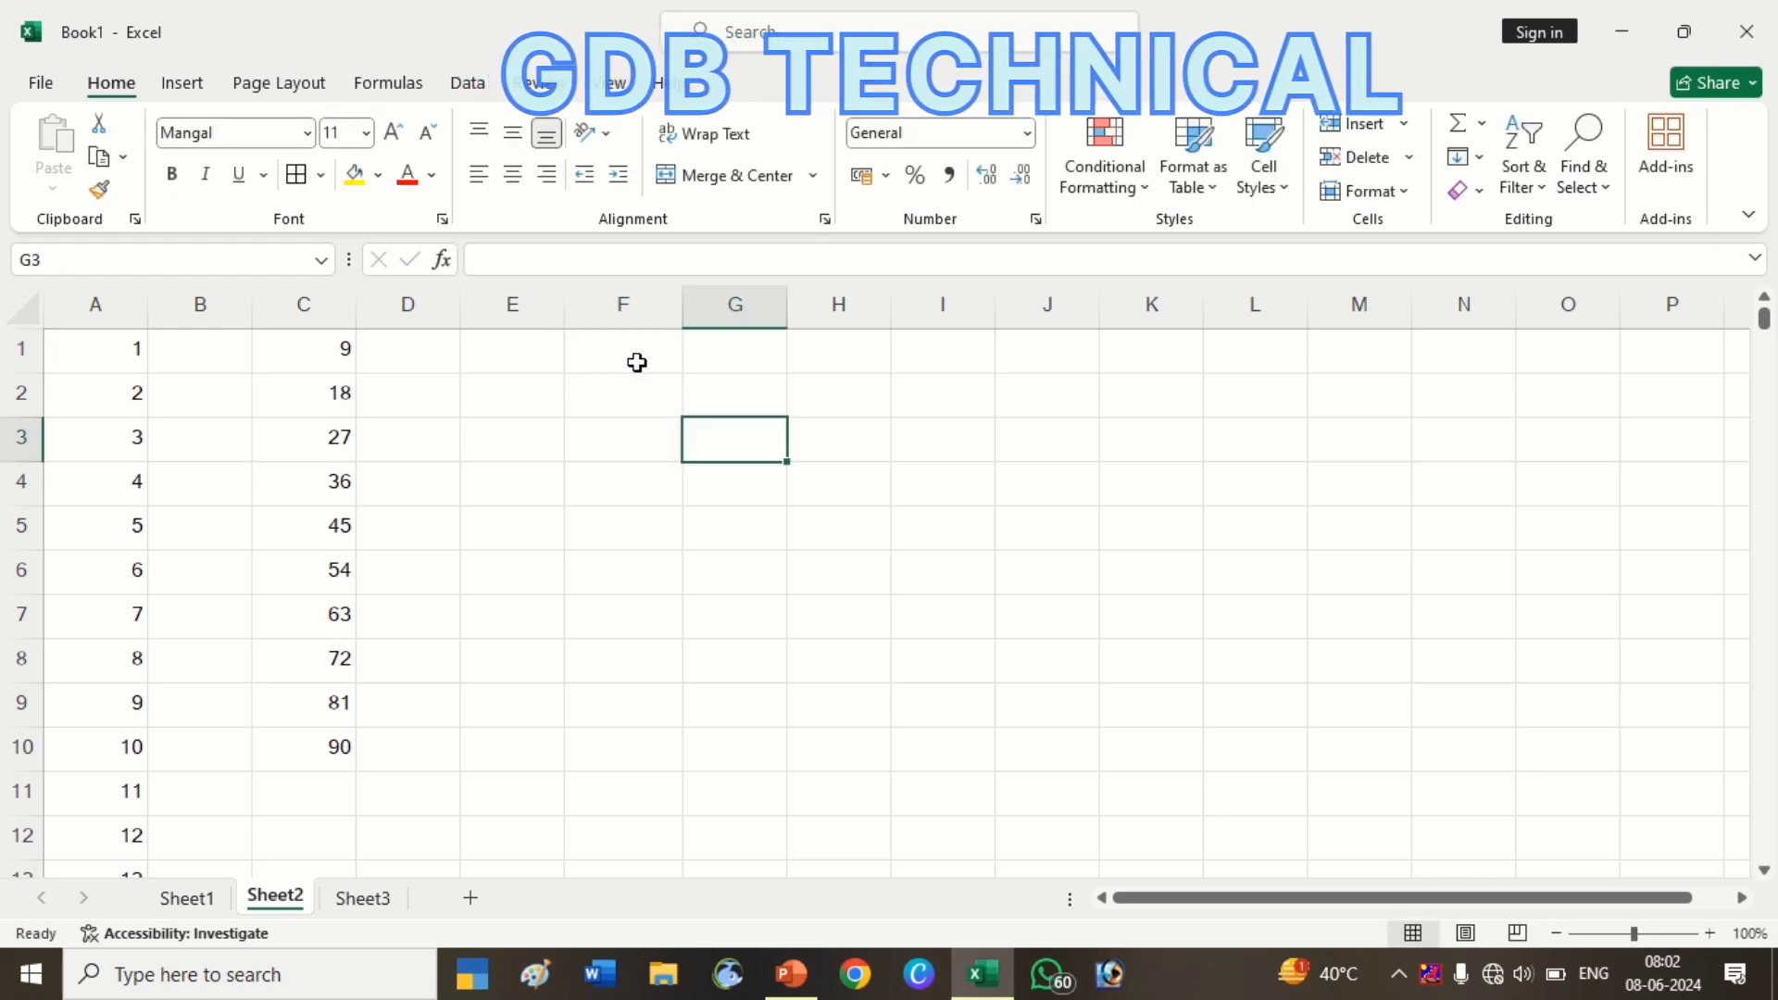
left_click(635, 361)
left_click(714, 377)
left_click(722, 349)
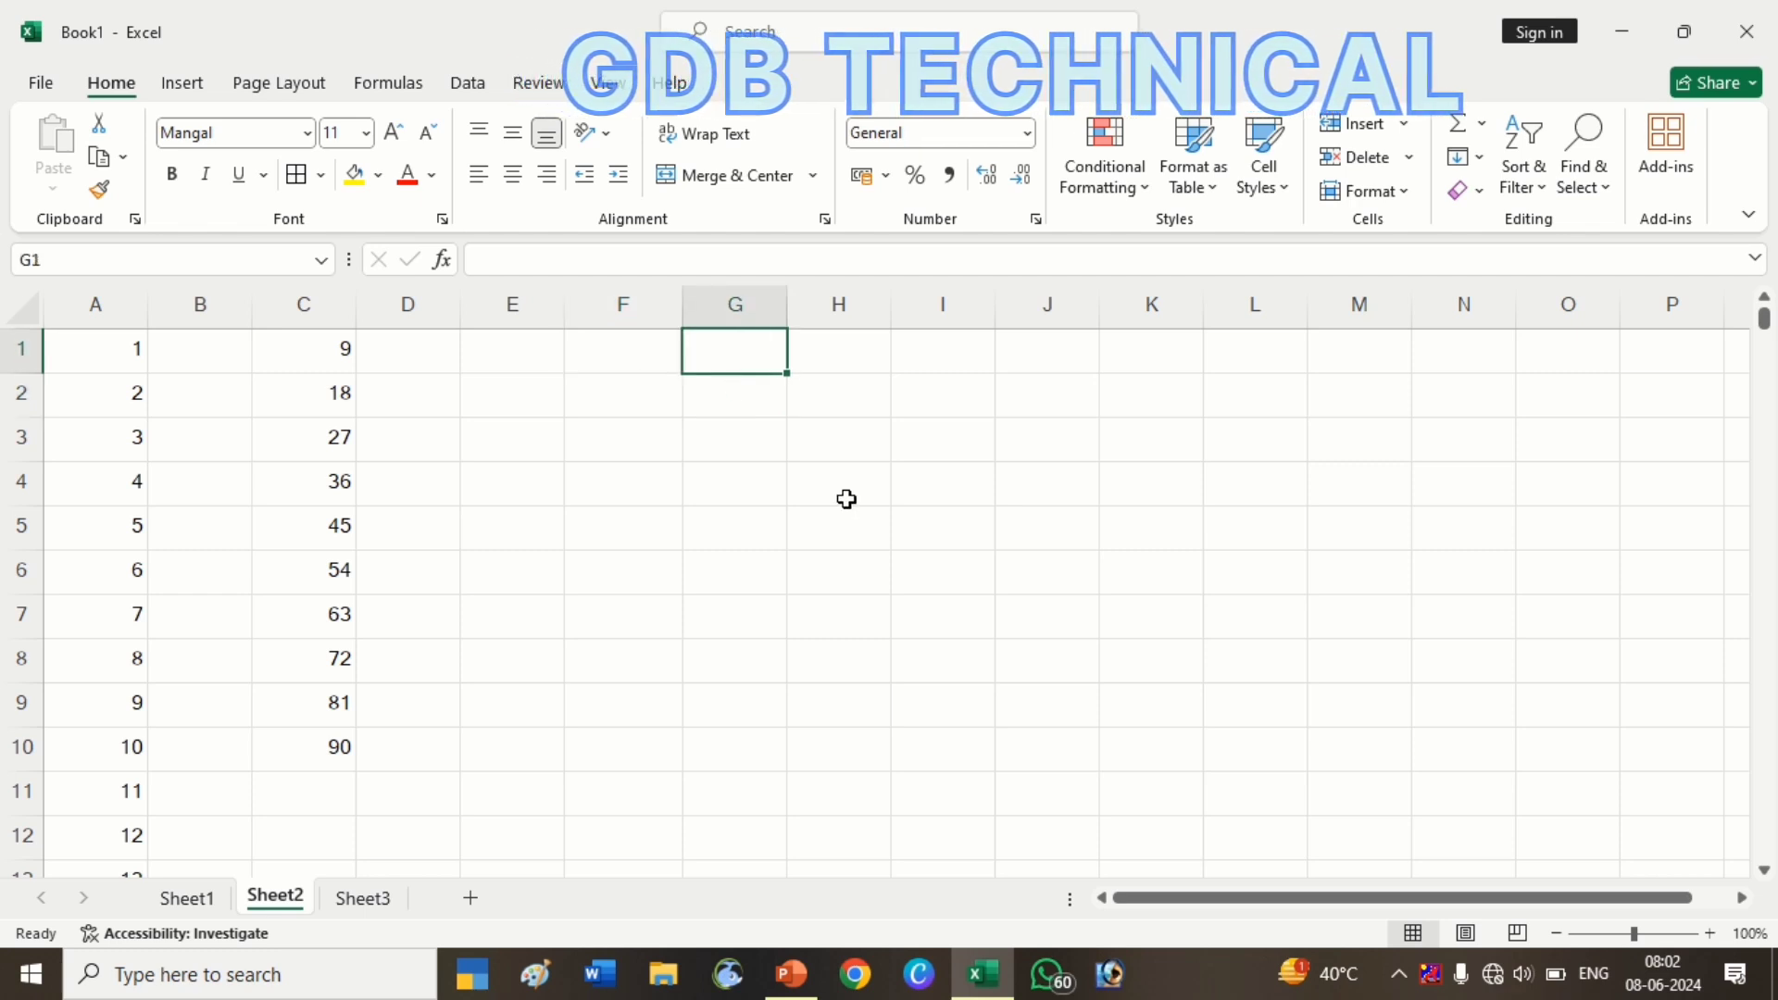
Enter 09-06-2024 in G1 and widen column G to fit it
type("09-")
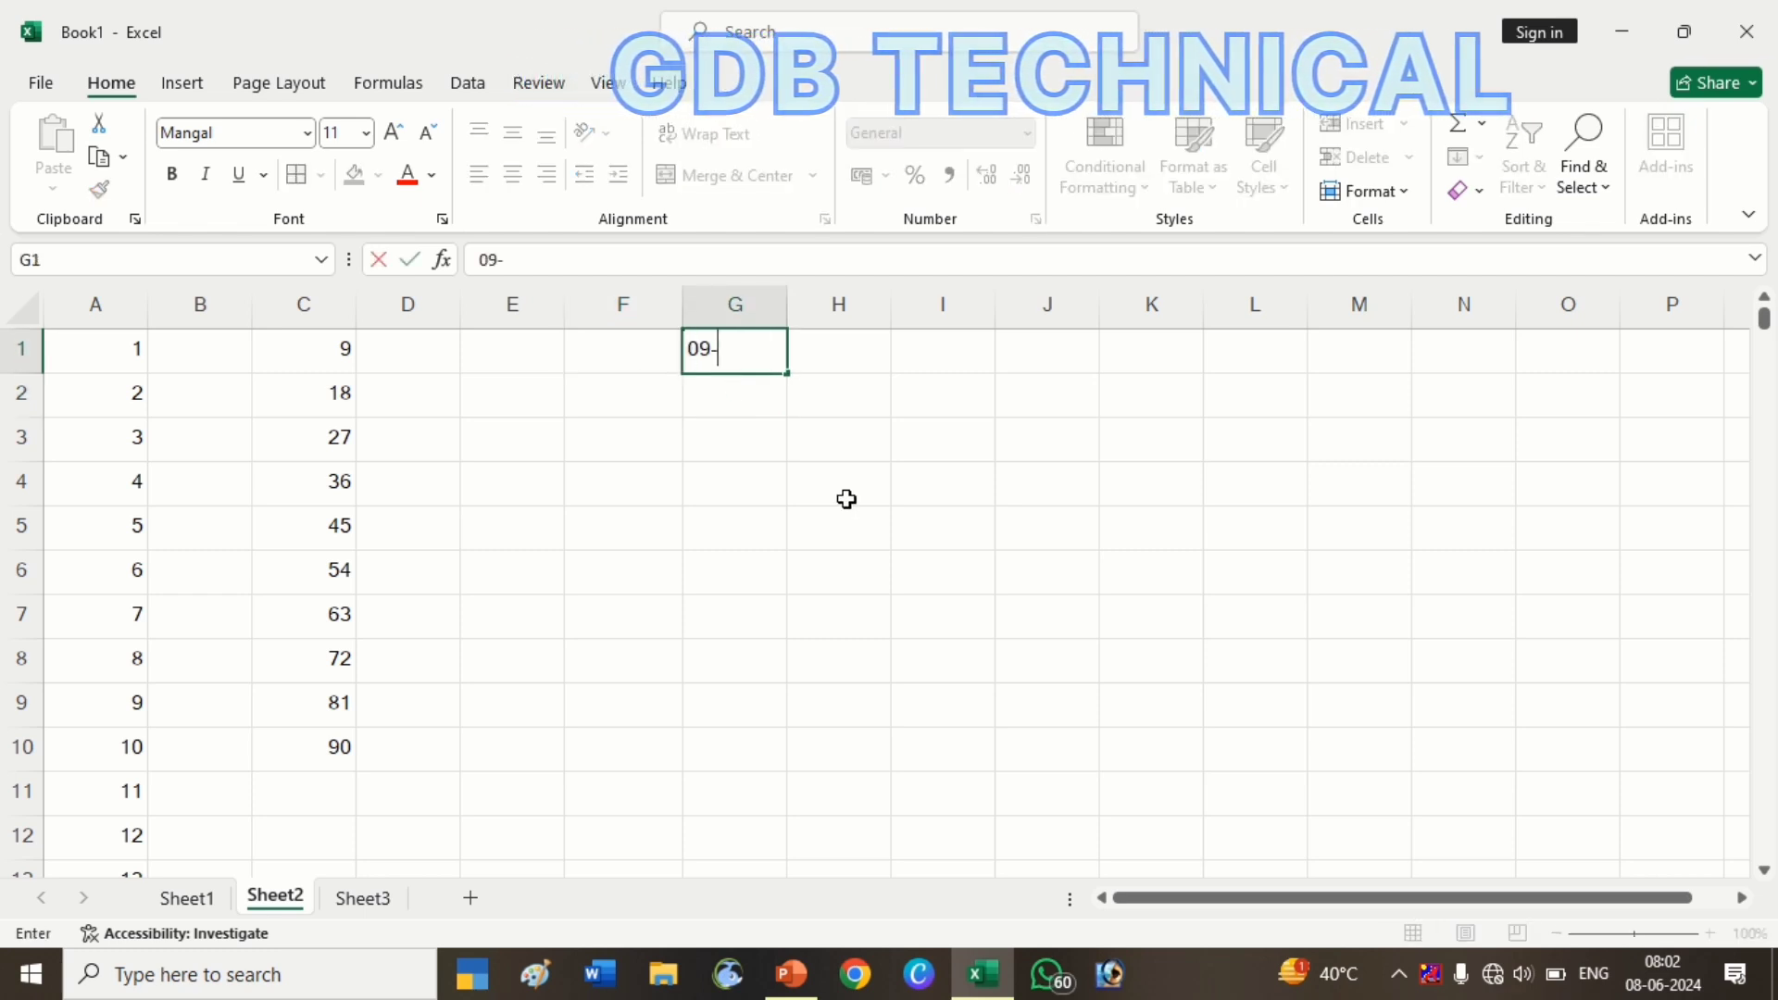
type("06-")
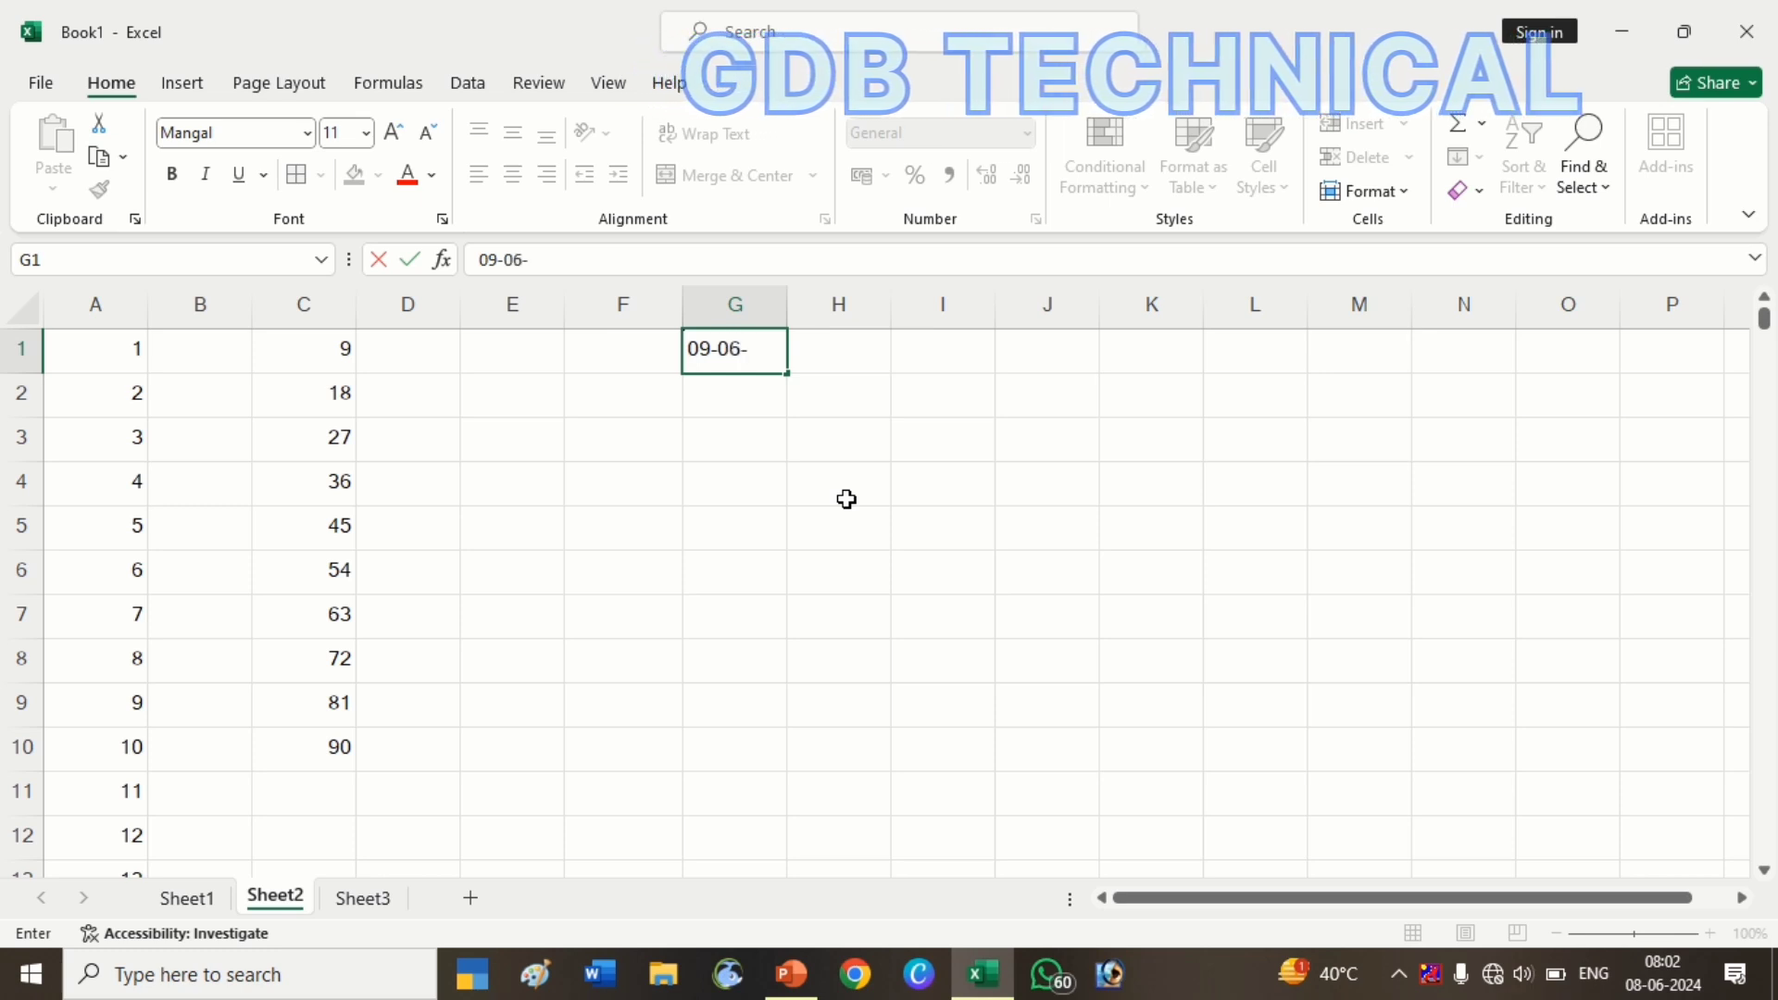
type("2024")
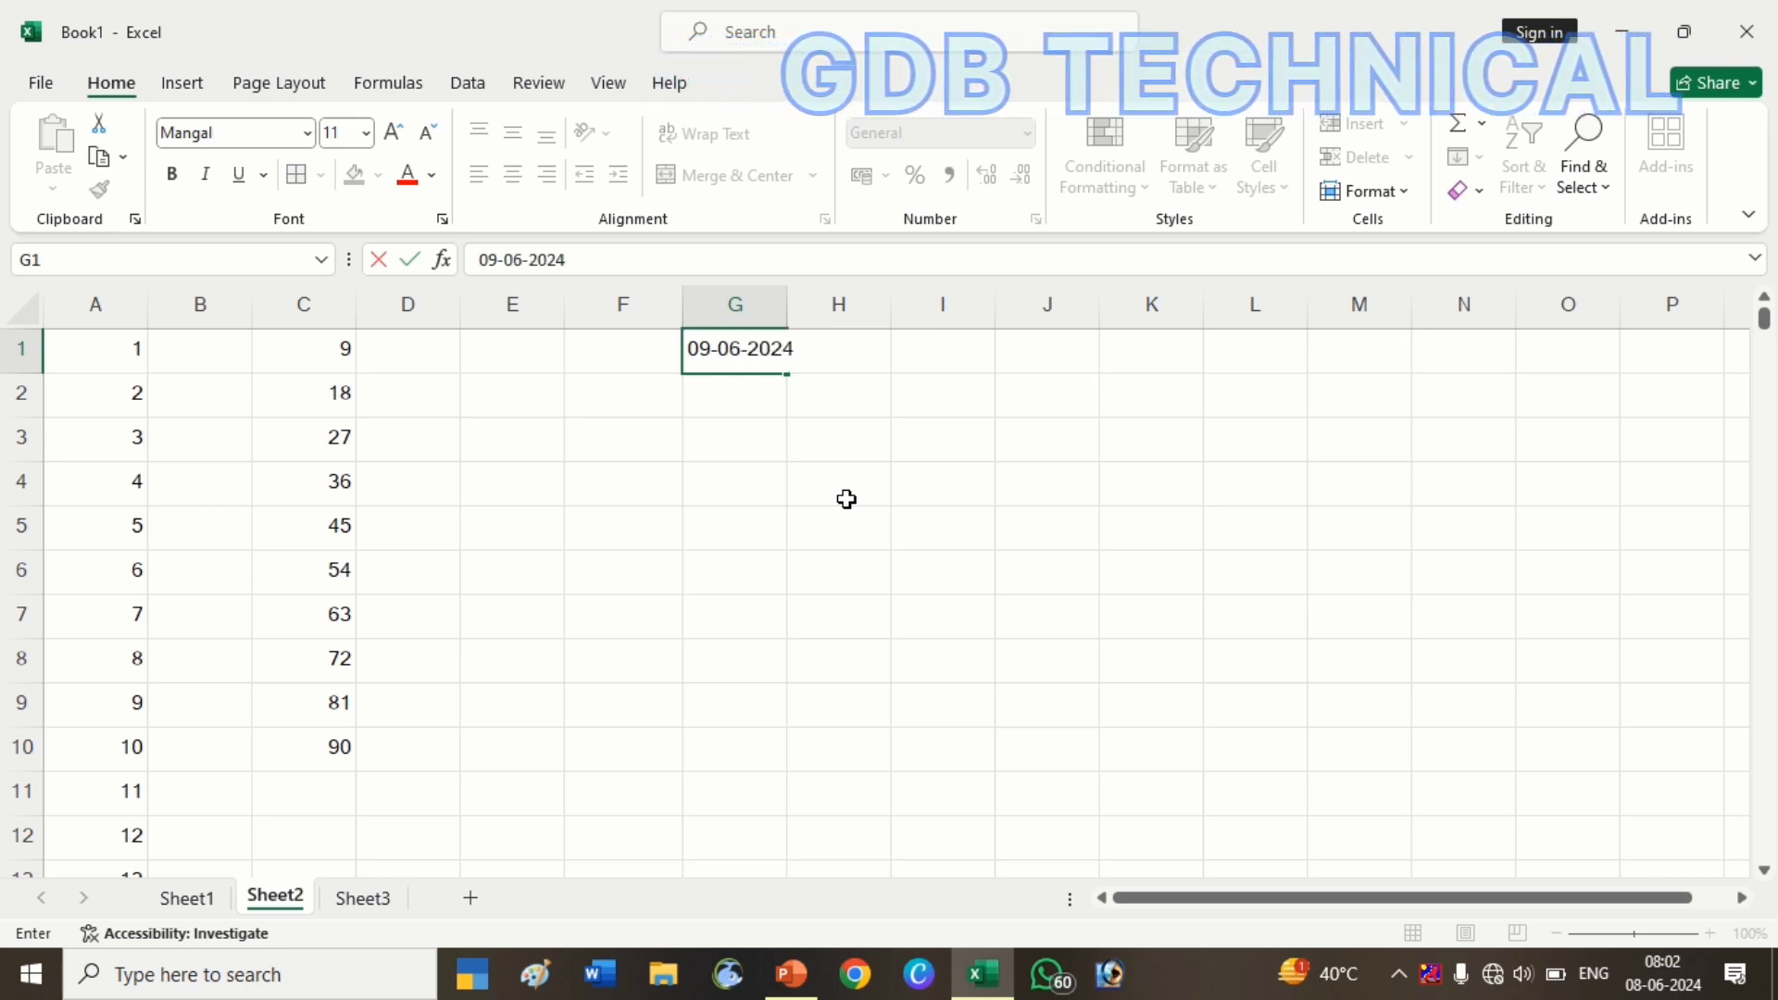
key("Return")
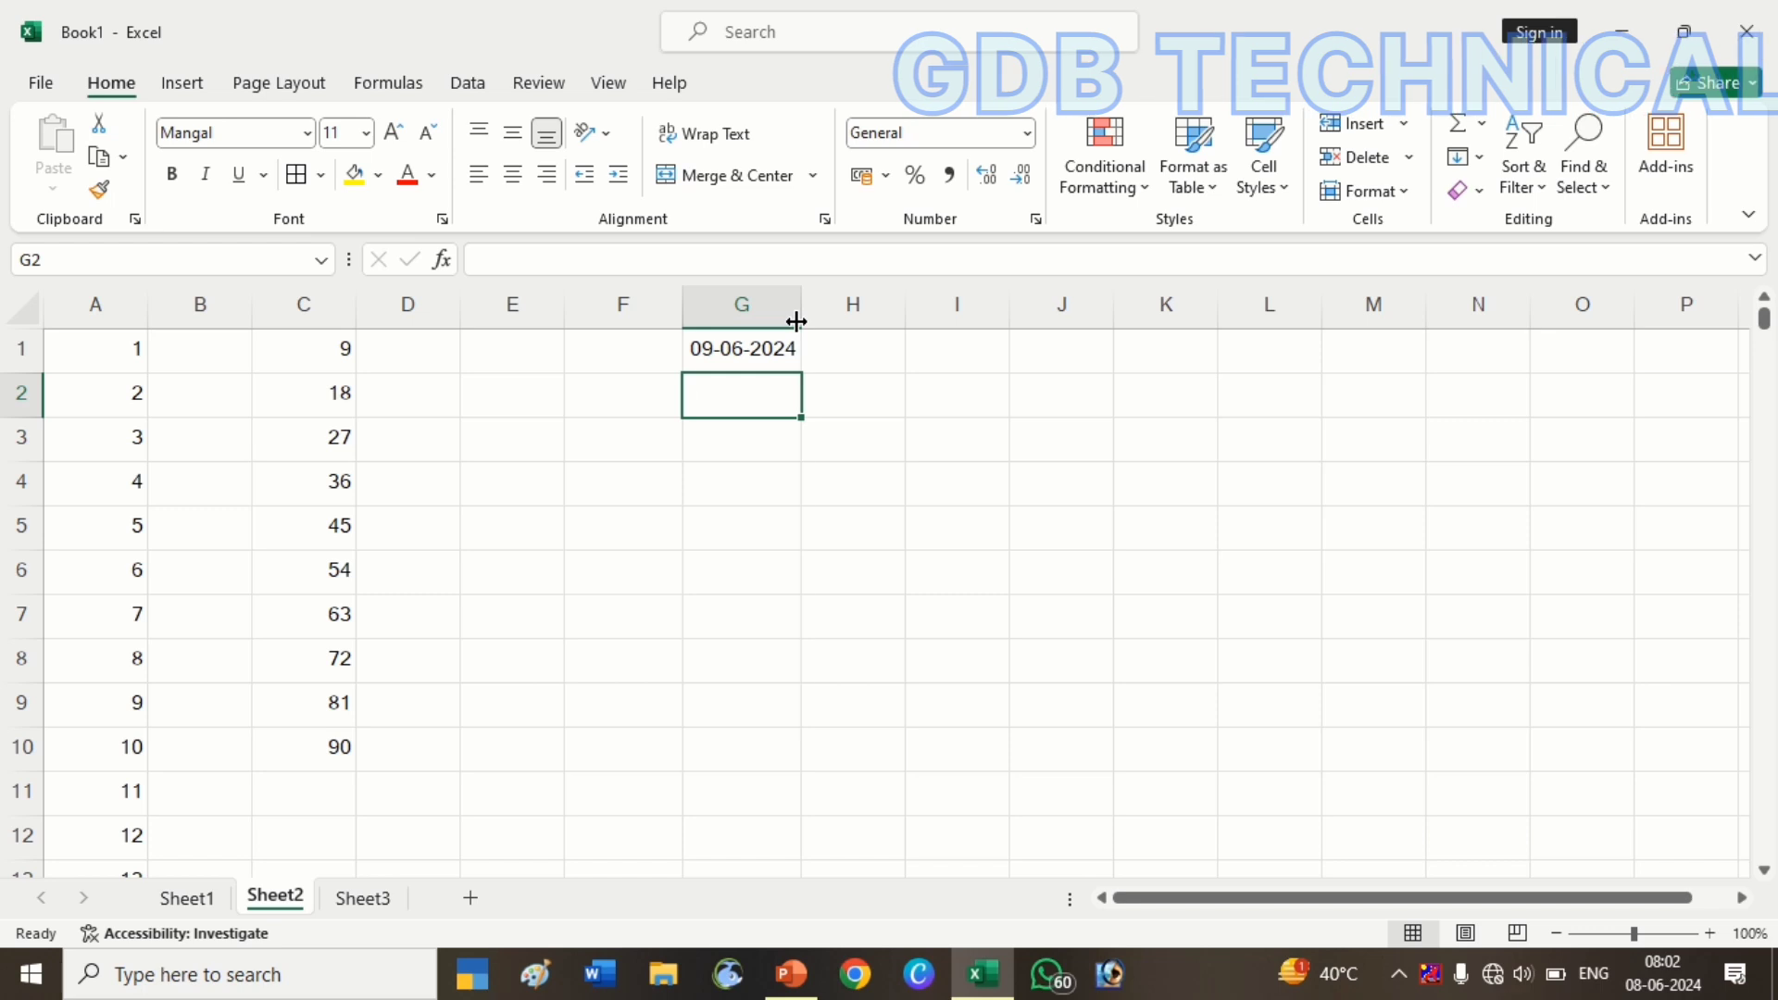
double_click(800, 319)
left_click(762, 357)
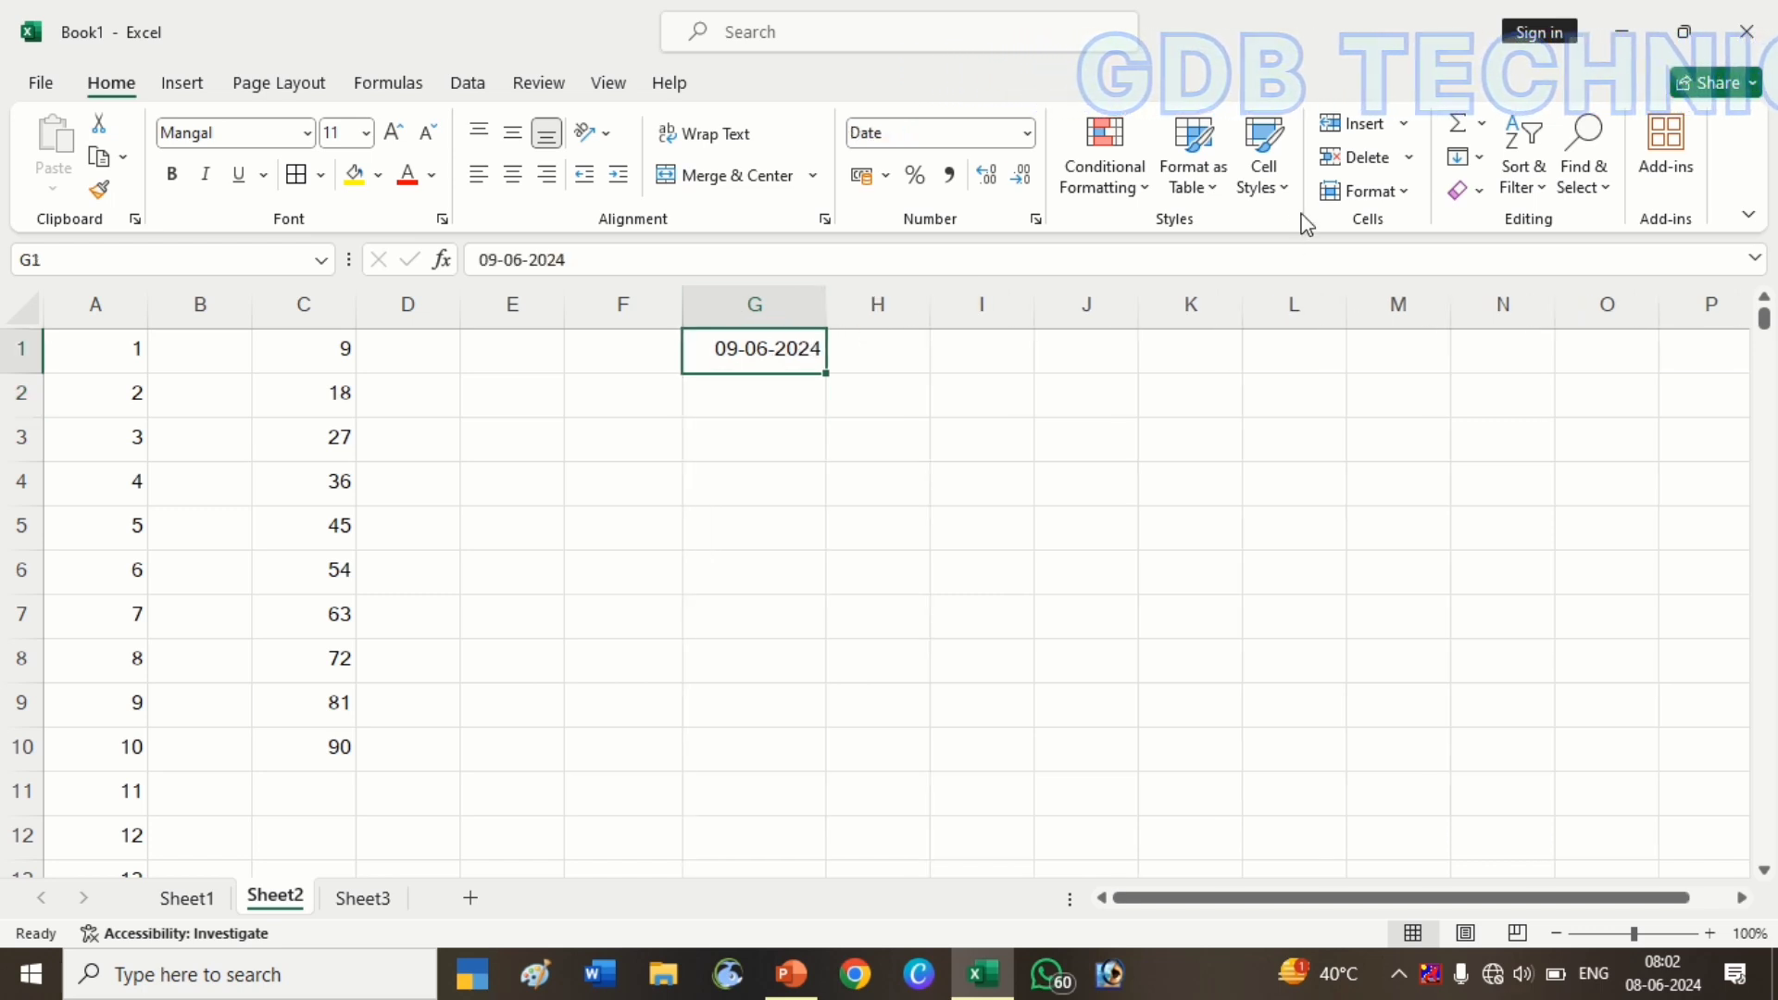
Set up a Series from G1 filling down the column with step value 7
left_click(1475, 160)
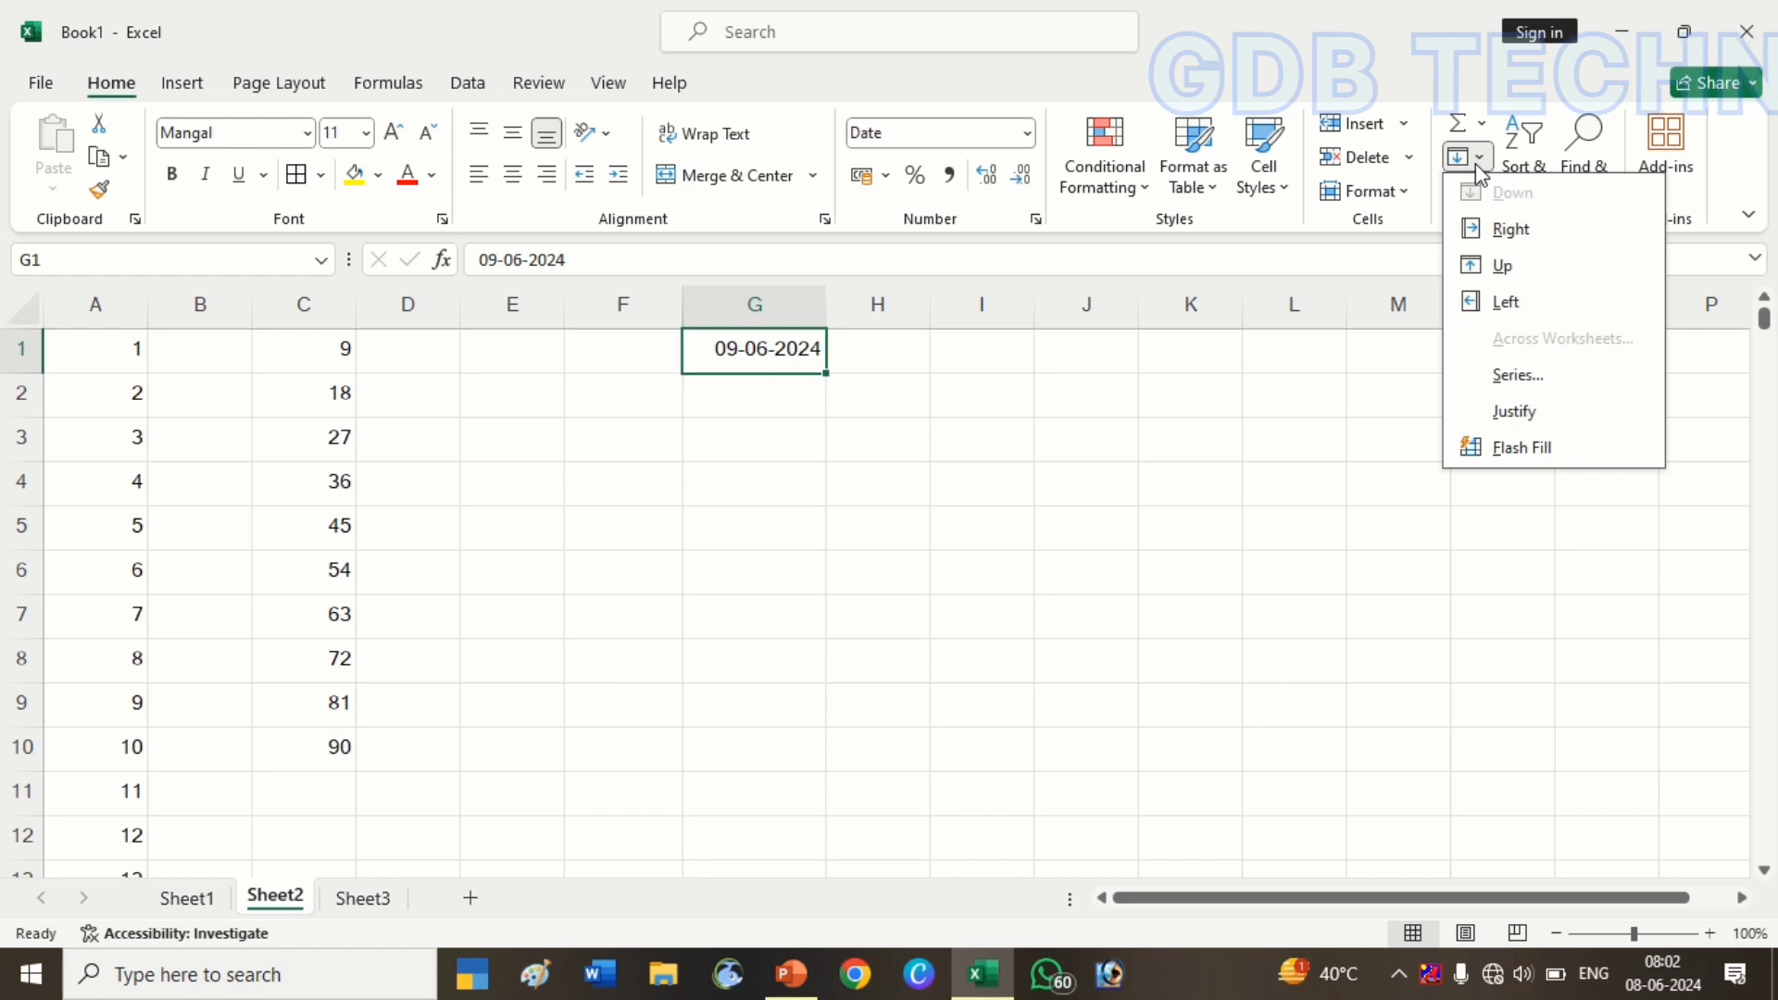
left_click(1523, 375)
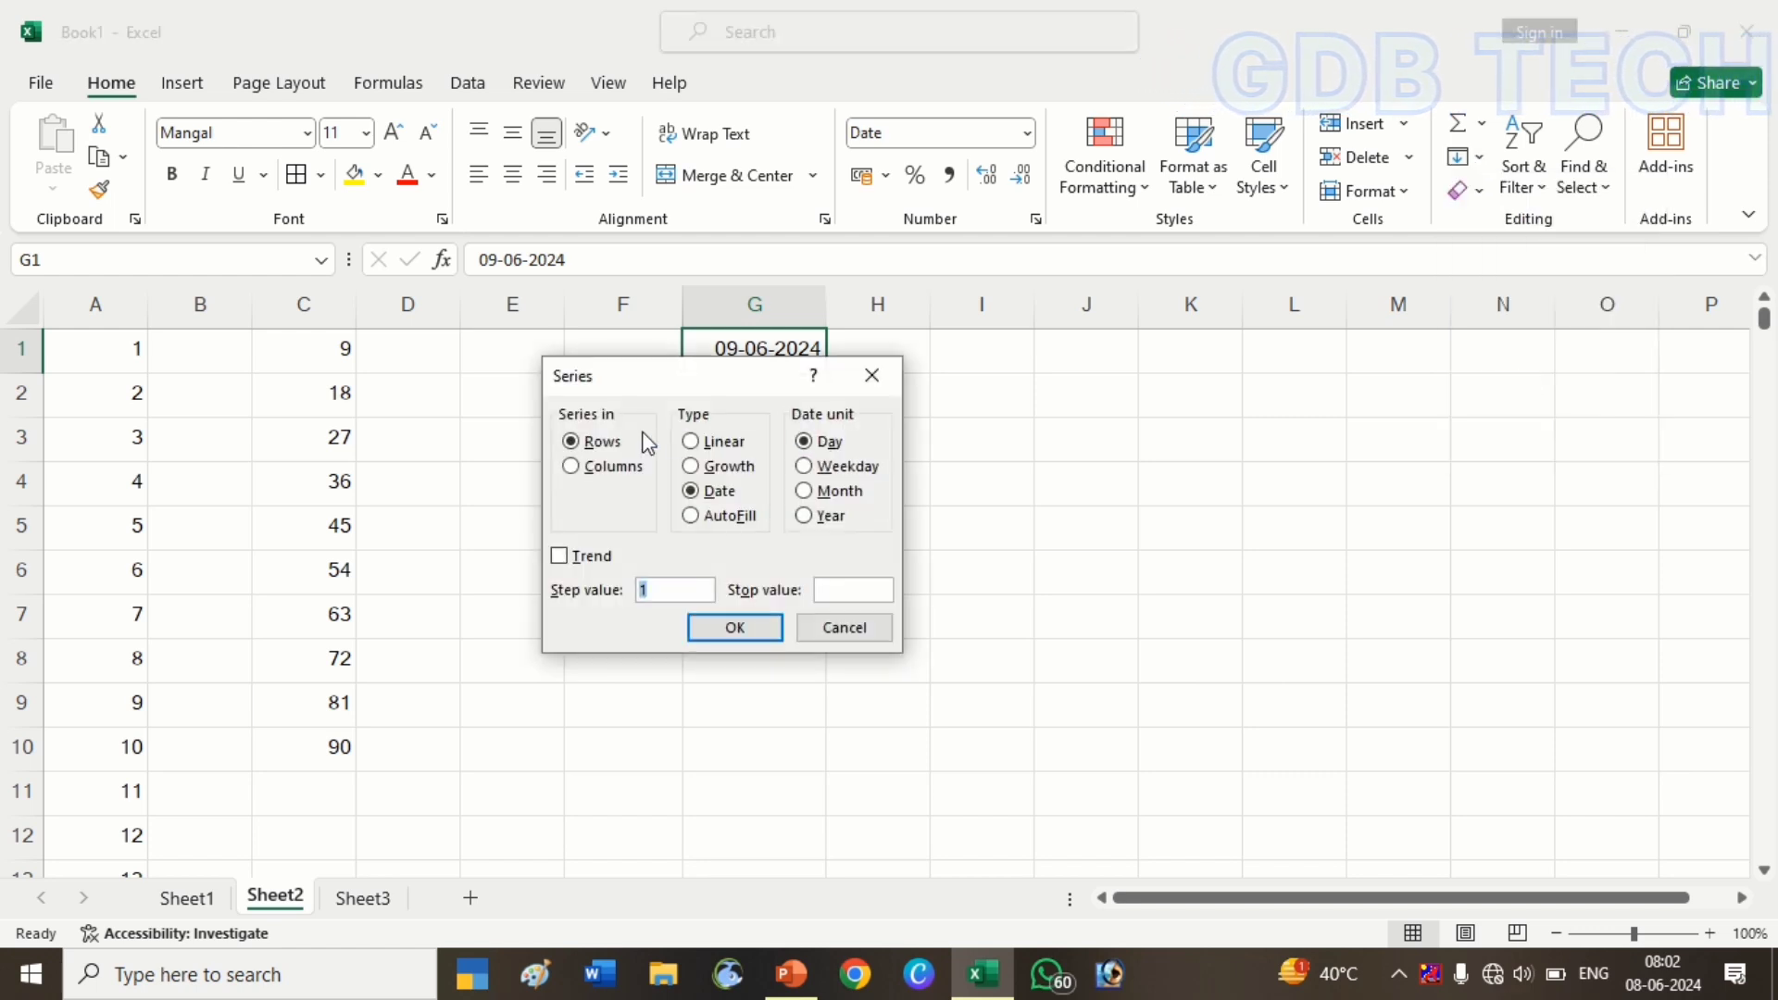
left_click(586, 471)
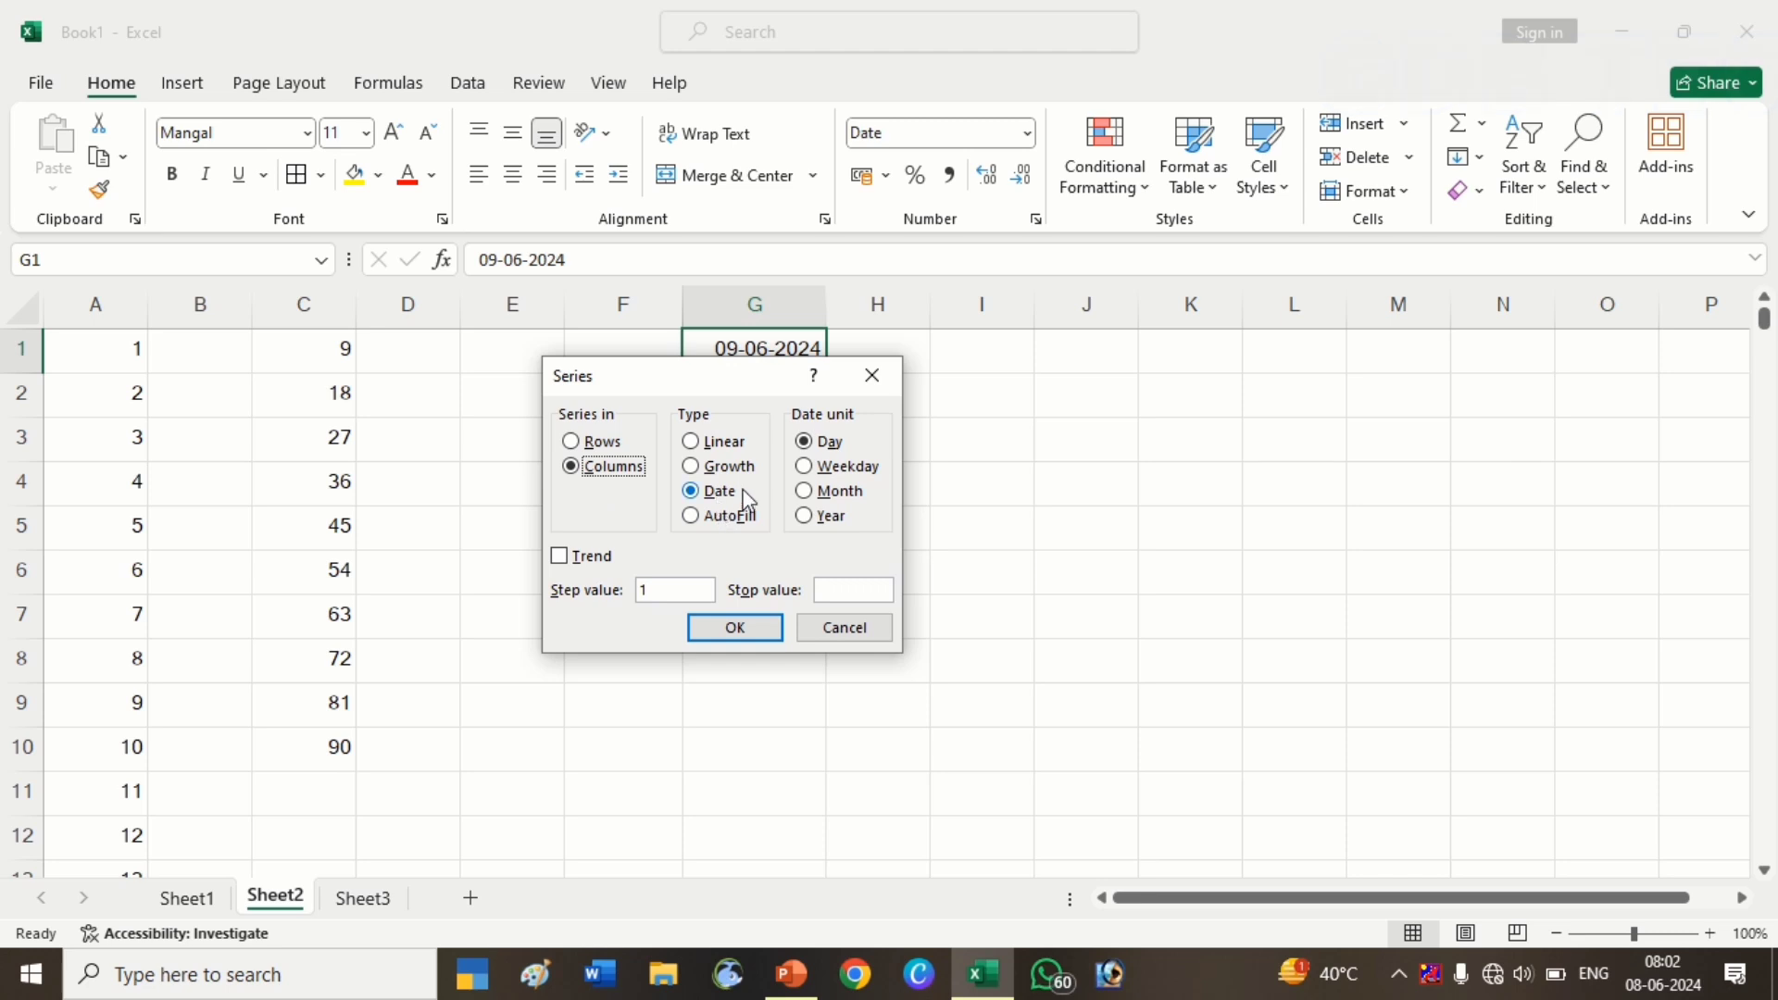
left_click(674, 591)
type("7")
Apply the weekly dates to G1:G30, ending at 29-12-2024, and check the filled range
left_click(747, 628)
scroll(753, 630, "down", 1)
scroll(753, 630, "down", 7)
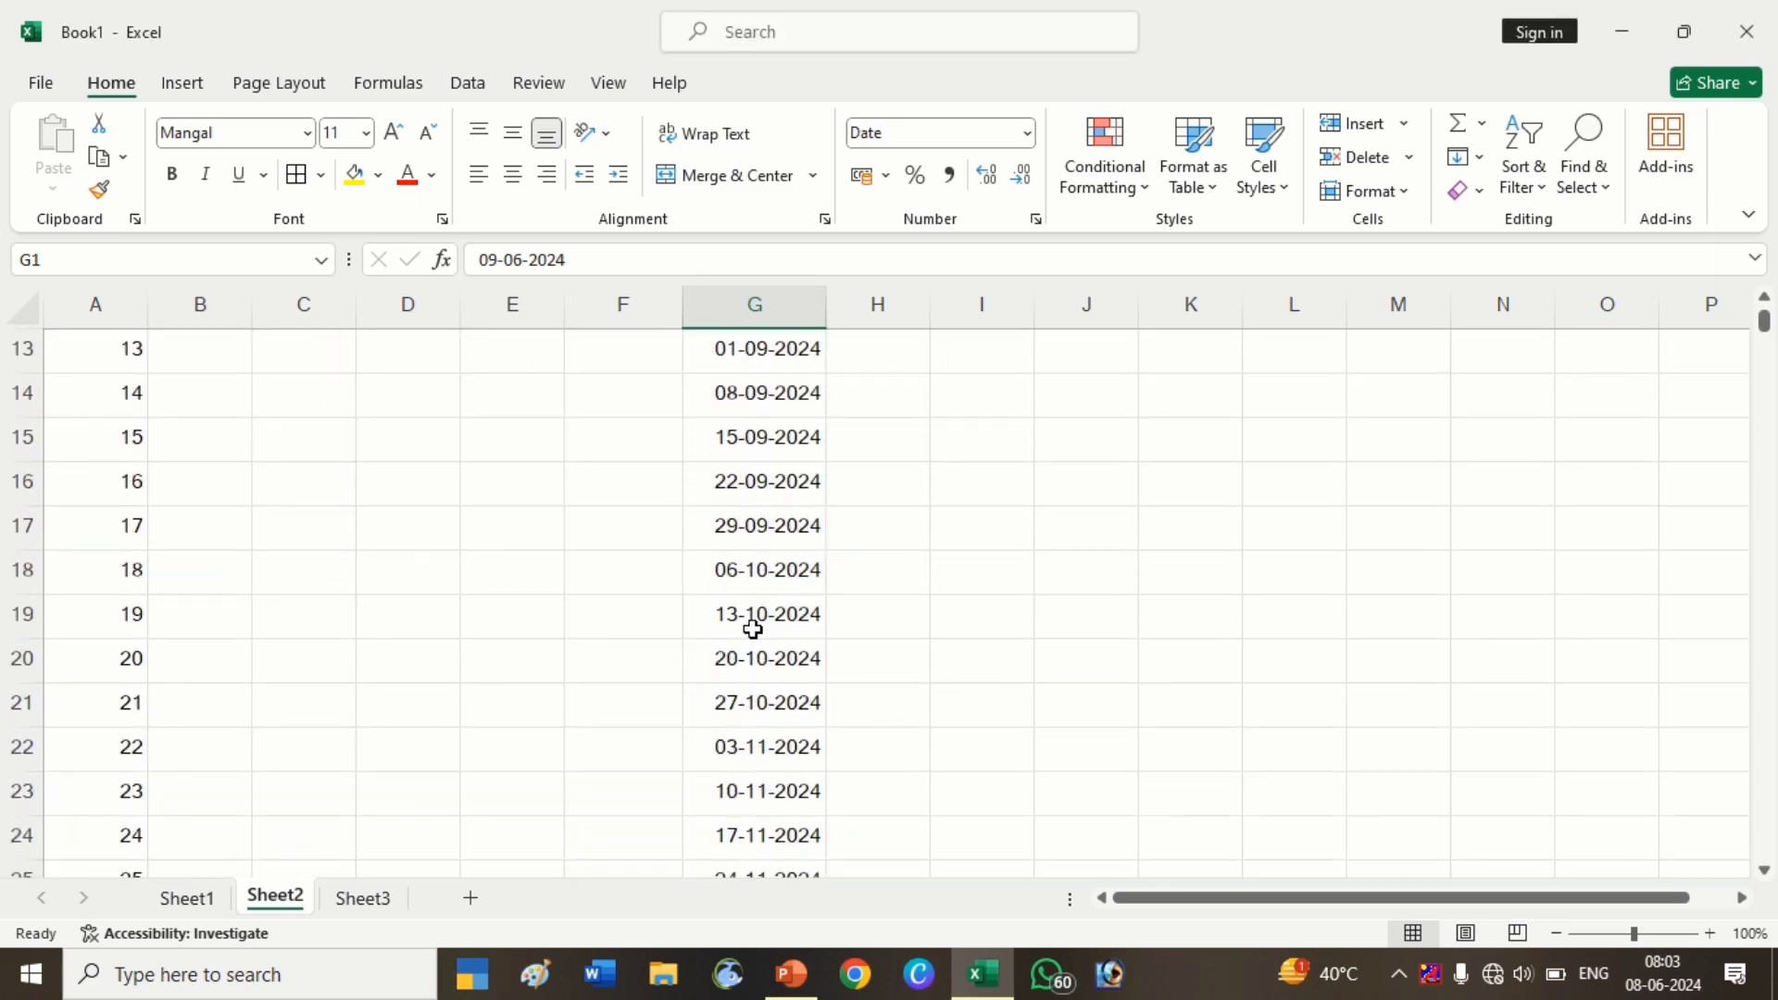
scroll(753, 630, "up", 8)
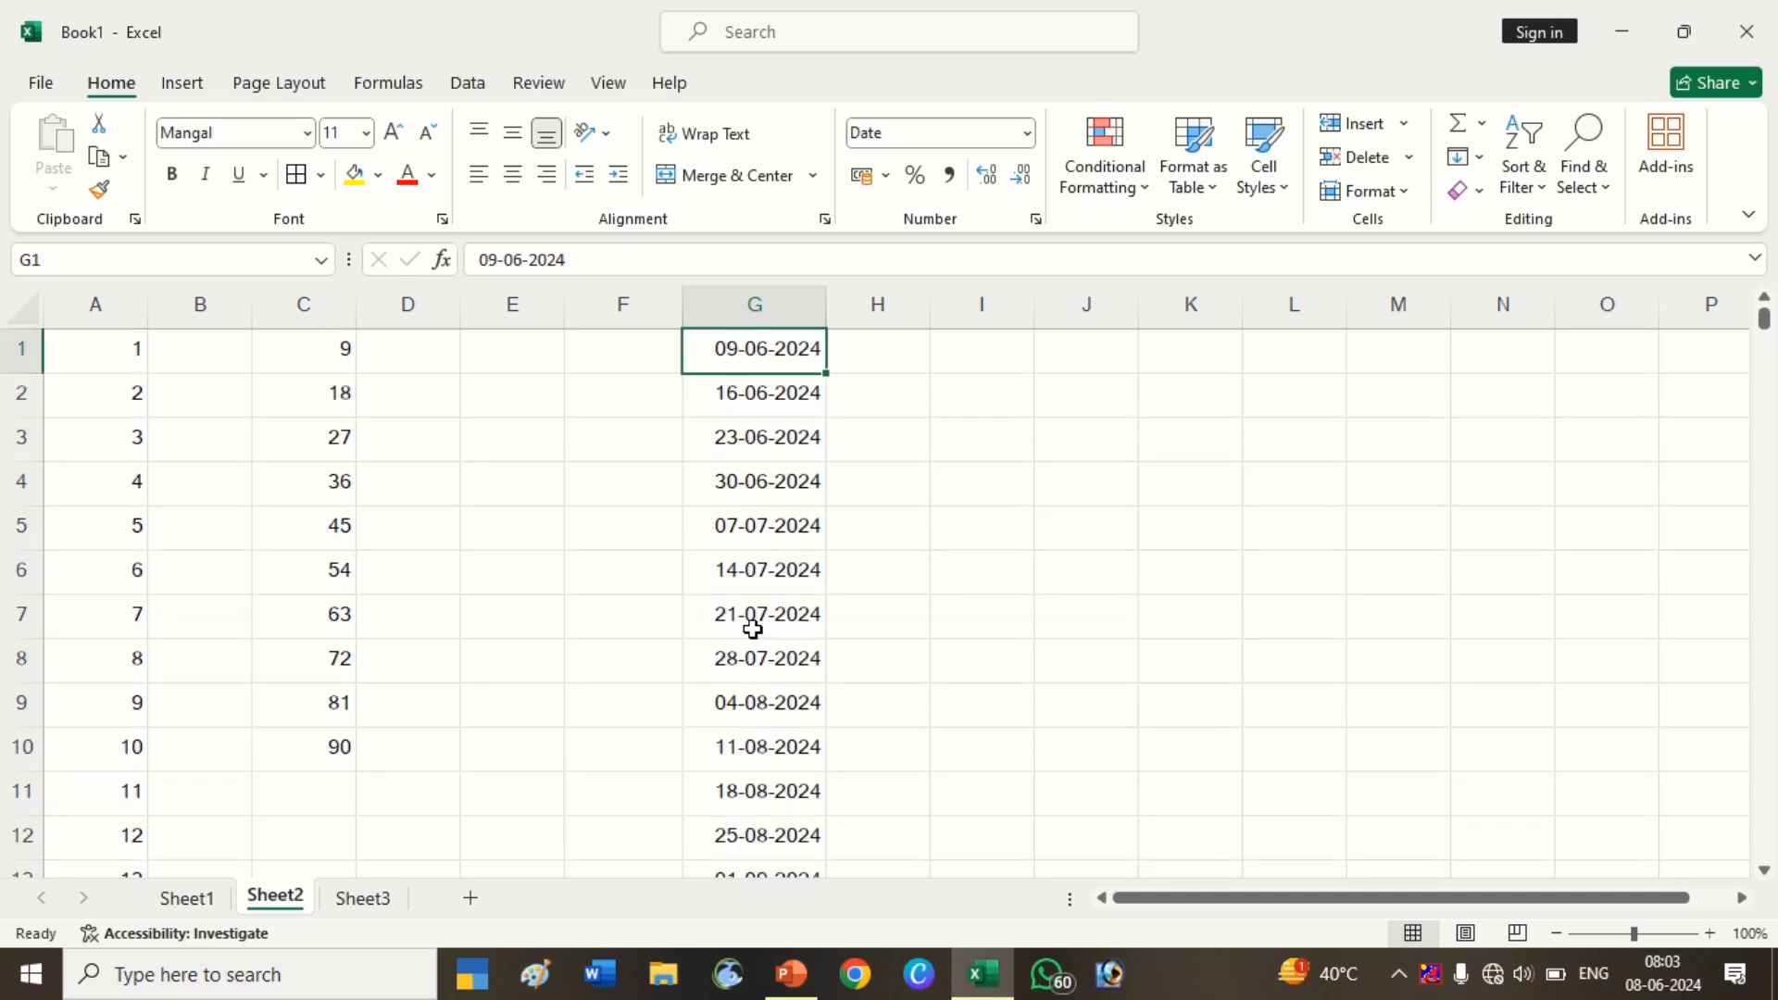
key("ctrl+shift+Down")
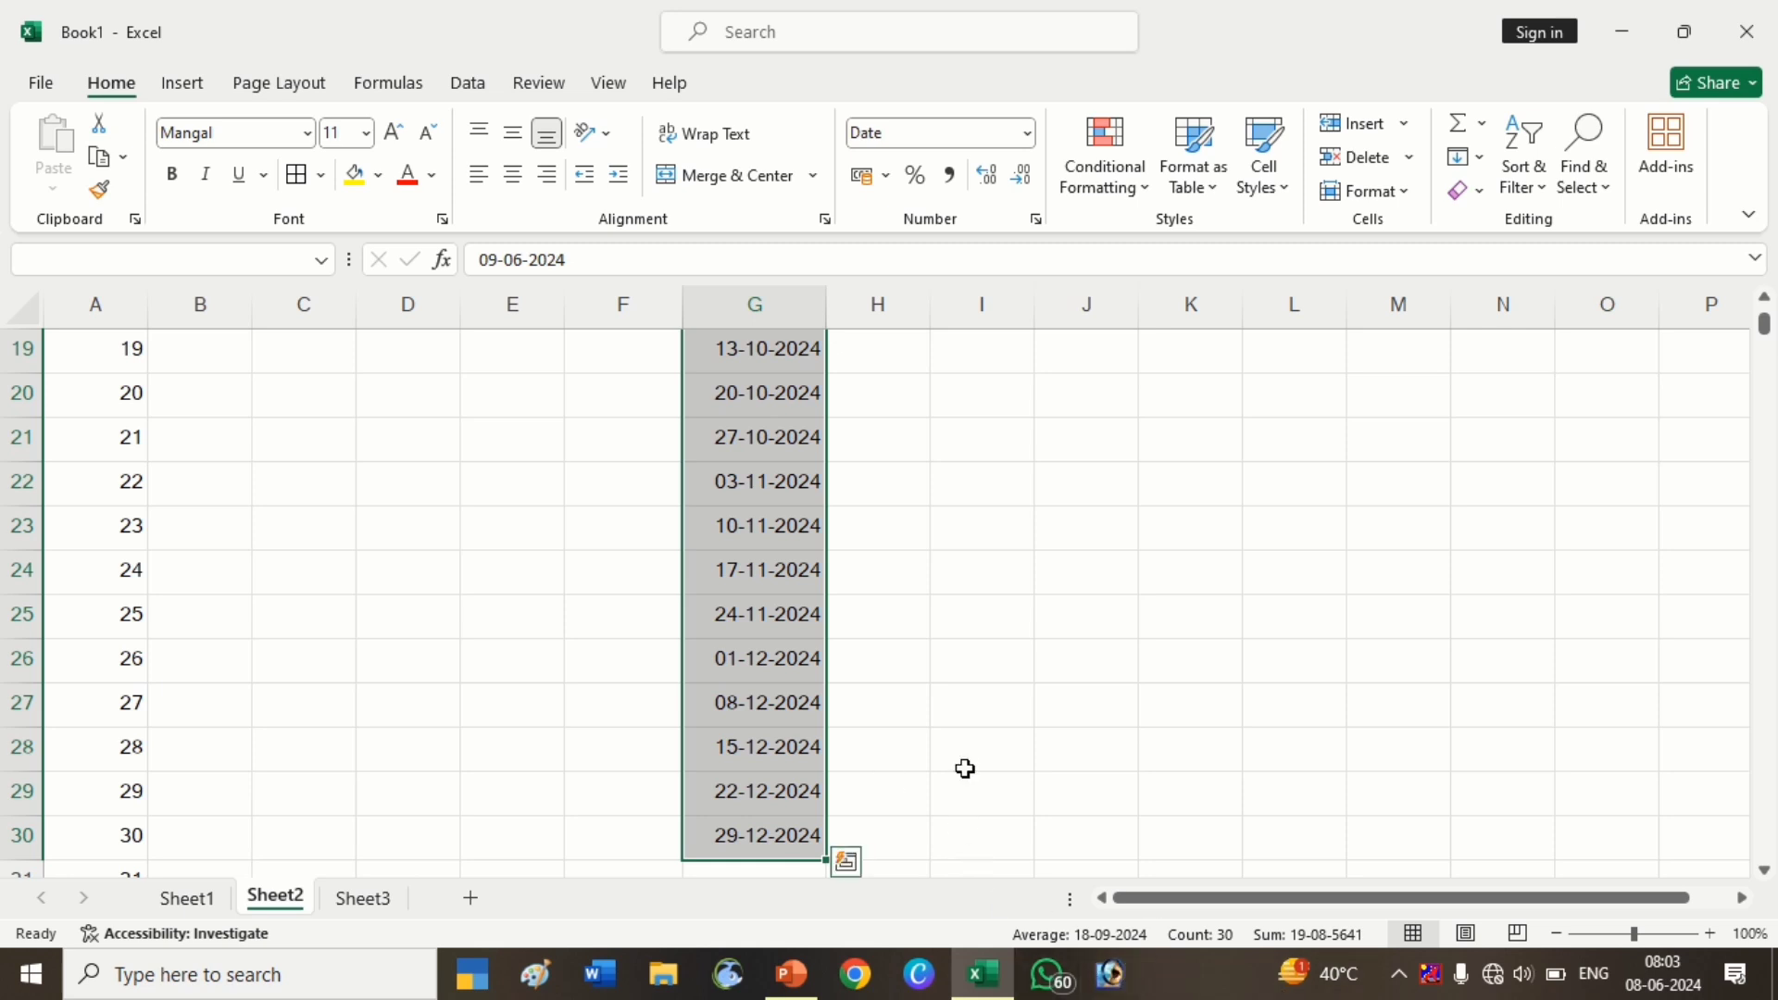
scroll(966, 763, "up", 6)
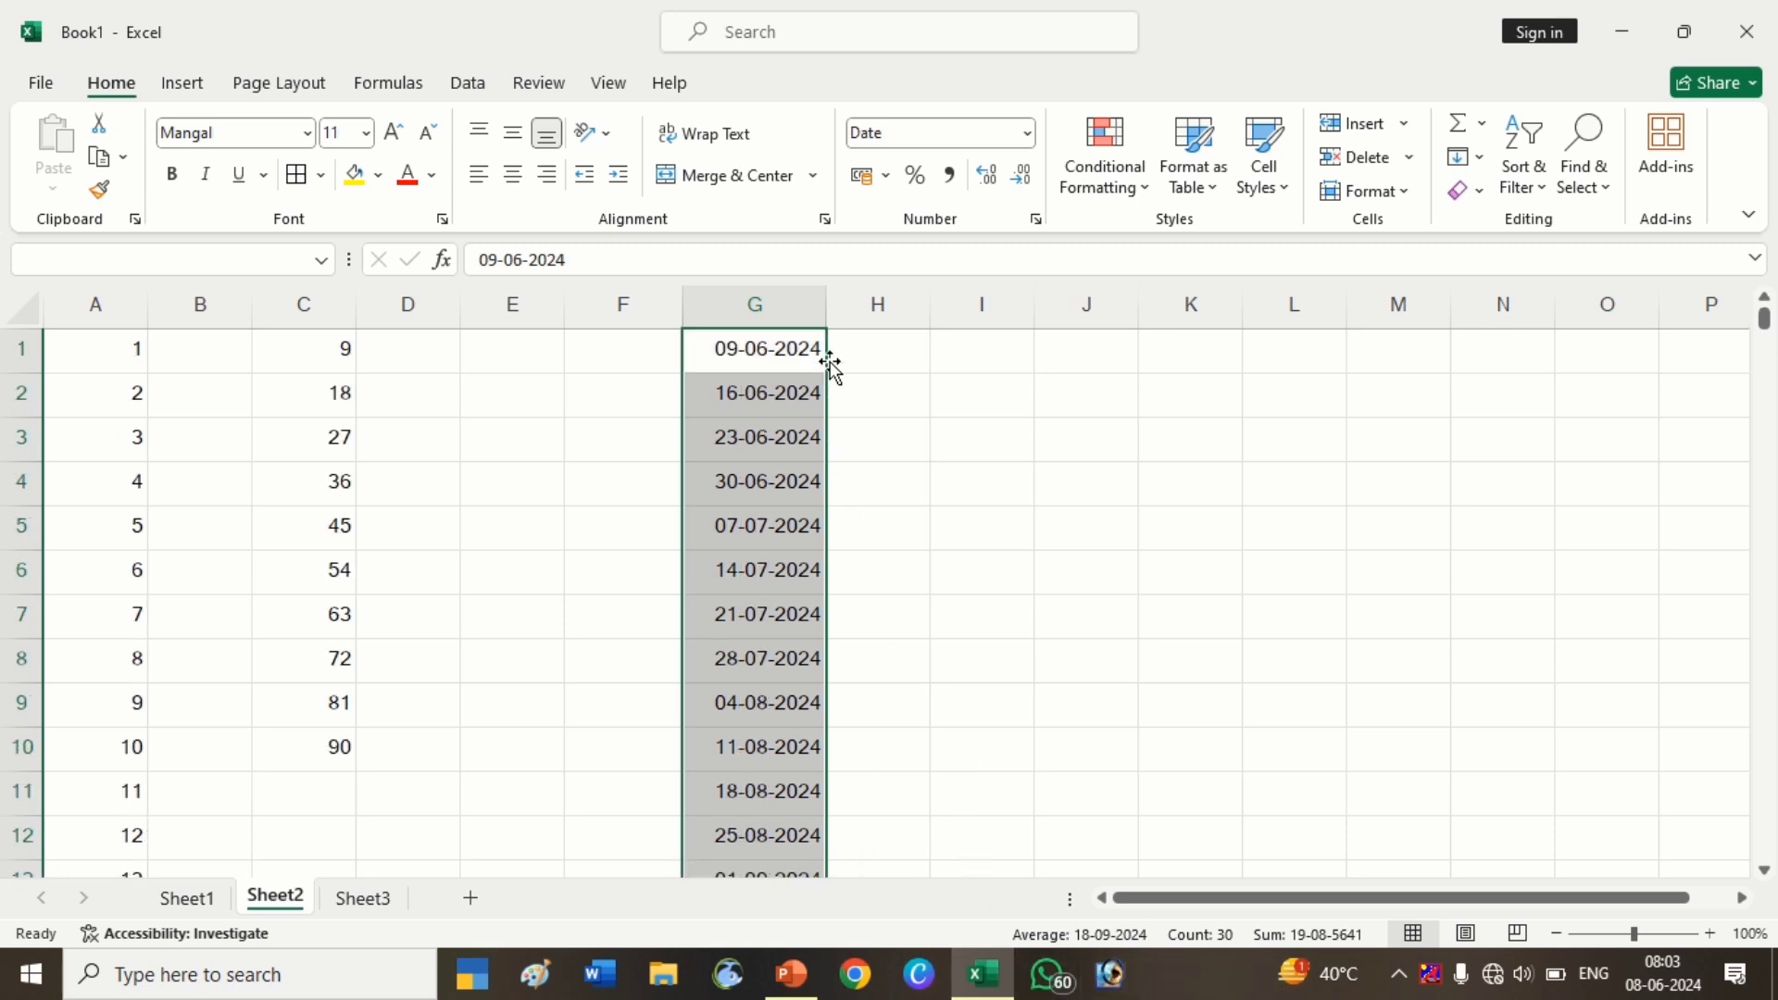
left_click(876, 343)
left_click(775, 353)
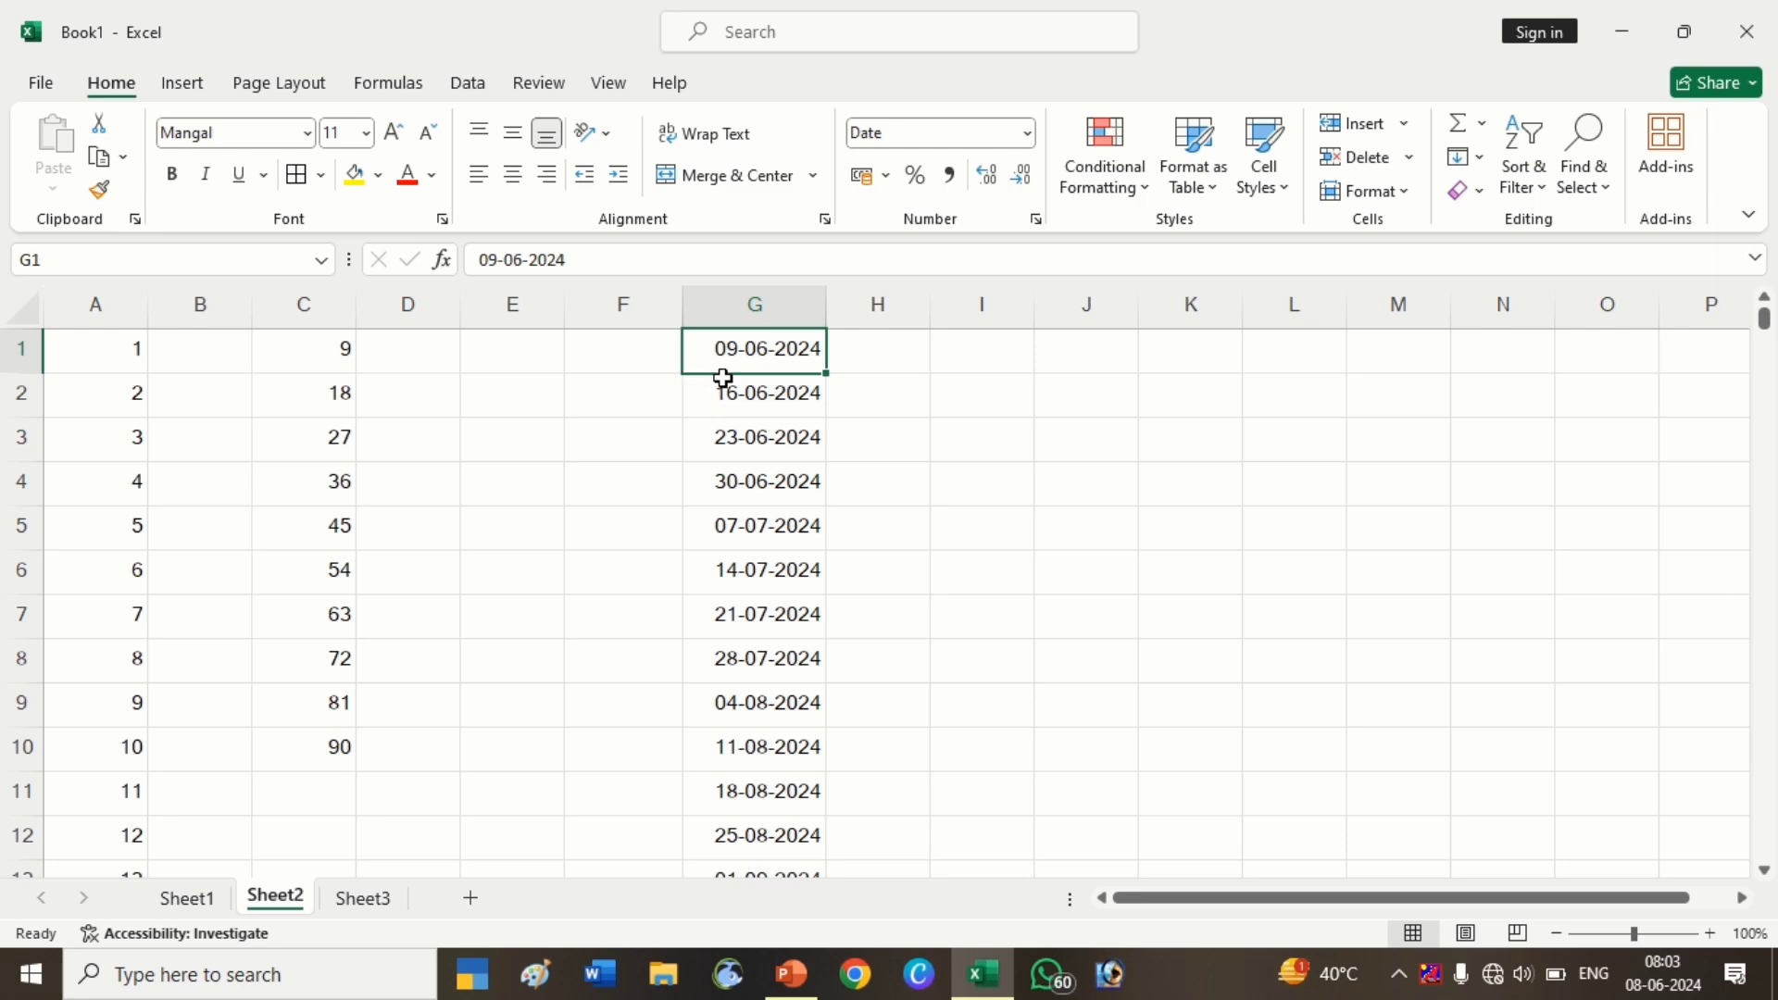
left_click(906, 359)
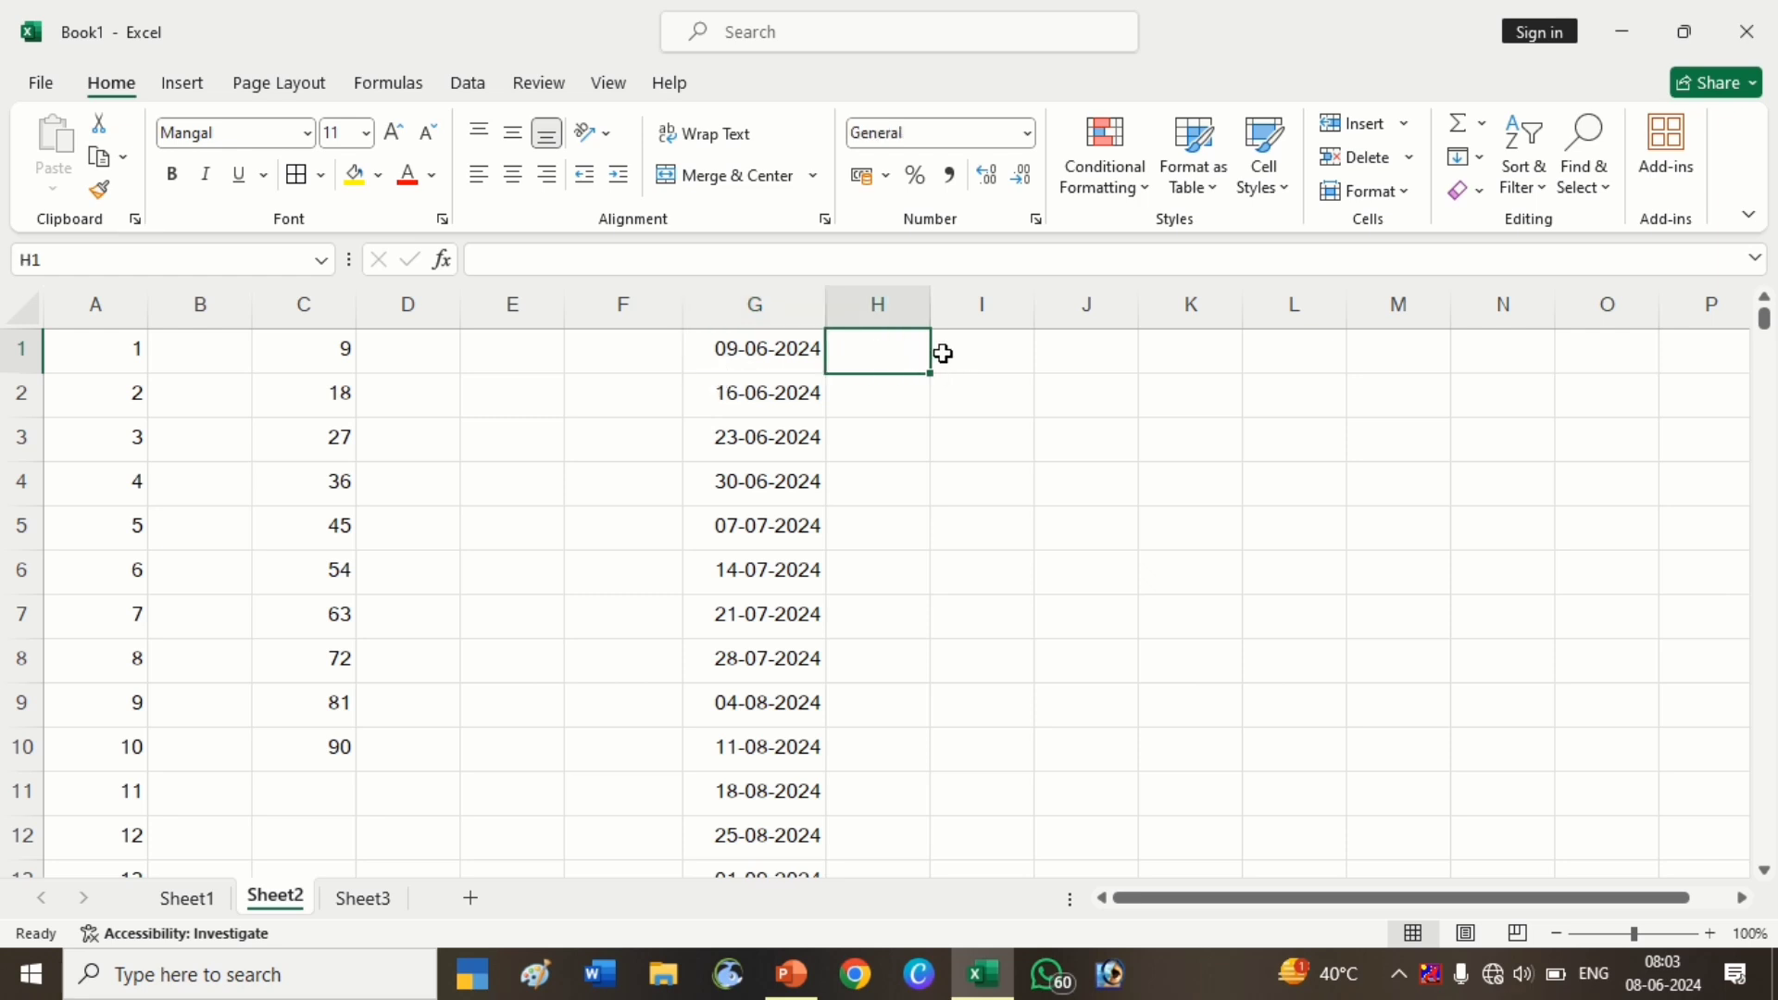
Enter today's date, 08-06-2024, in cell J3
left_click(1467, 156)
left_click(1506, 374)
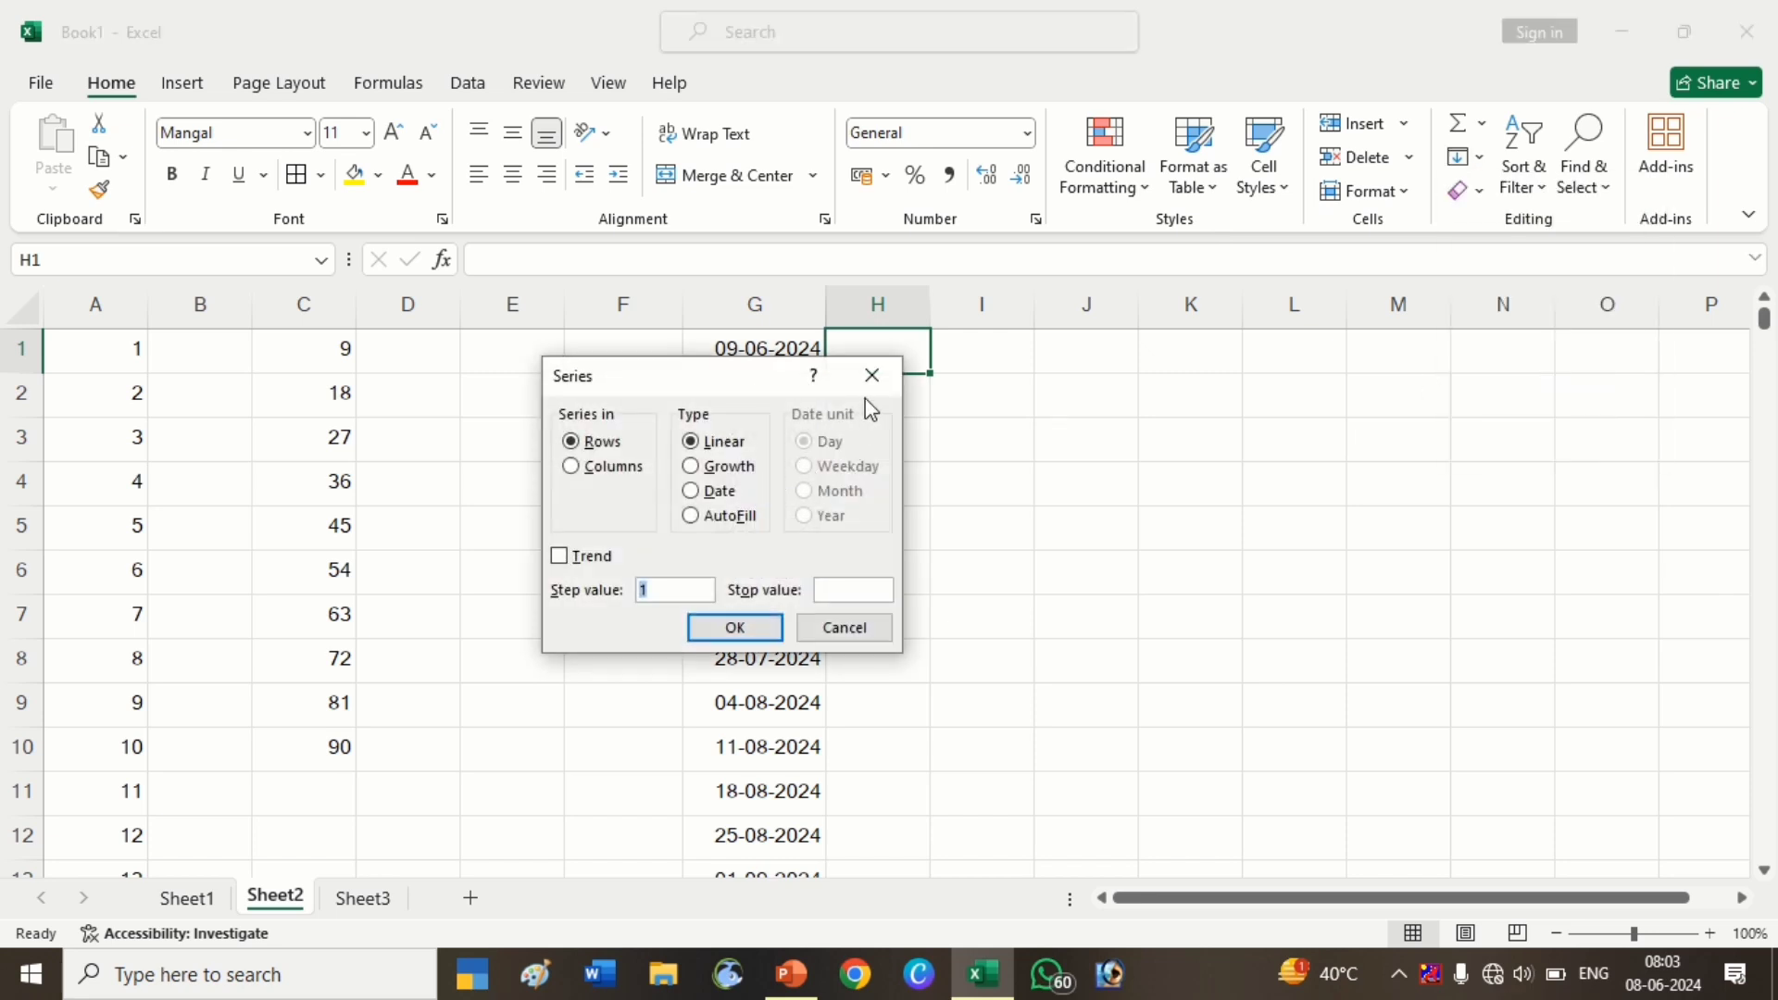
left_click(871, 378)
left_click(1019, 412)
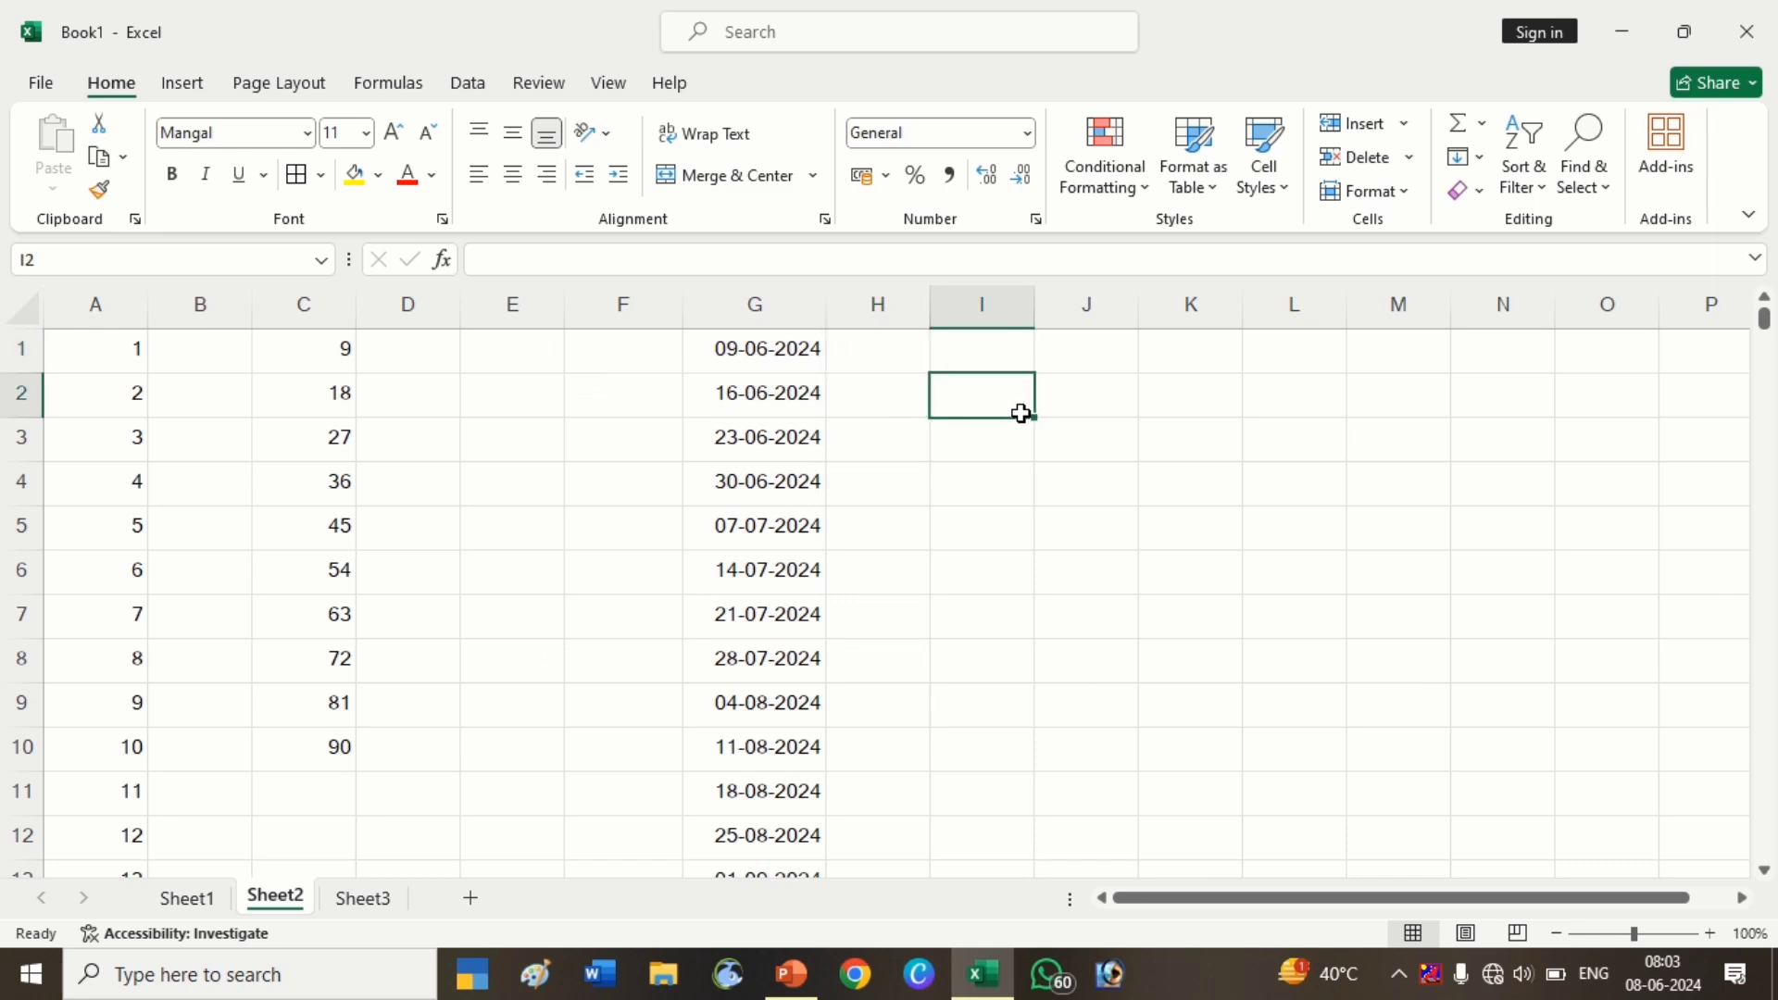
left_click(1059, 447)
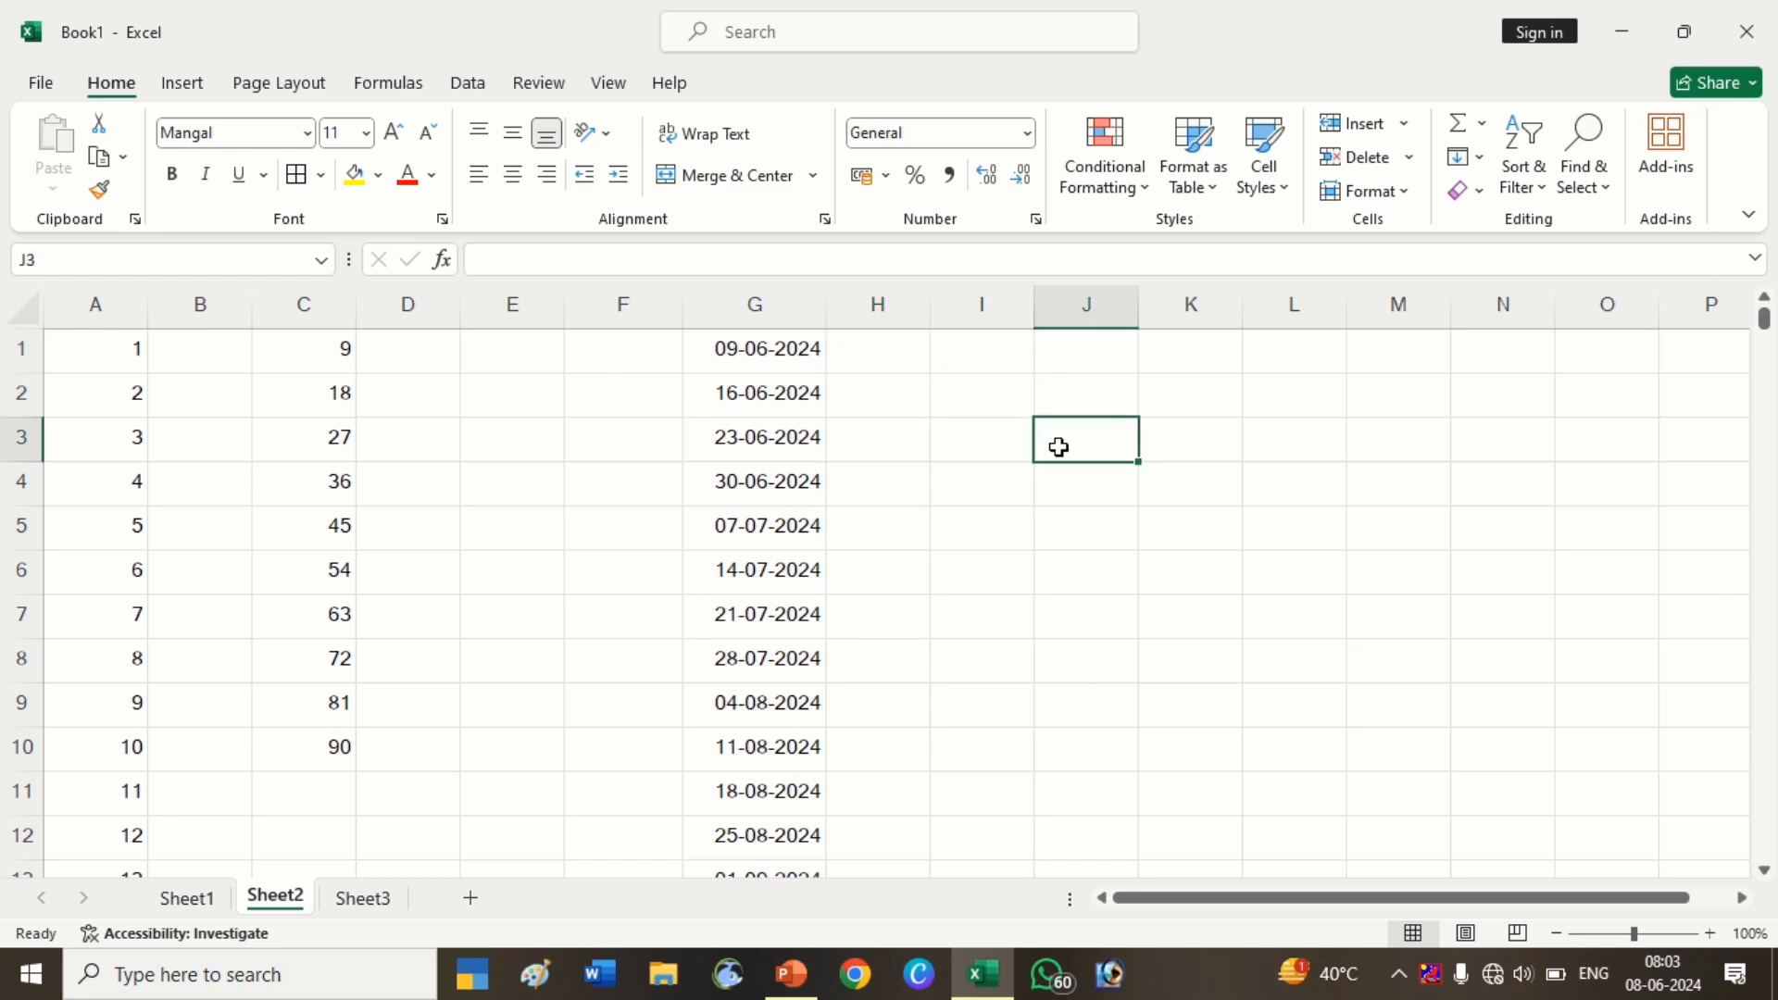
key("ctrl+semicolon")
key("Return")
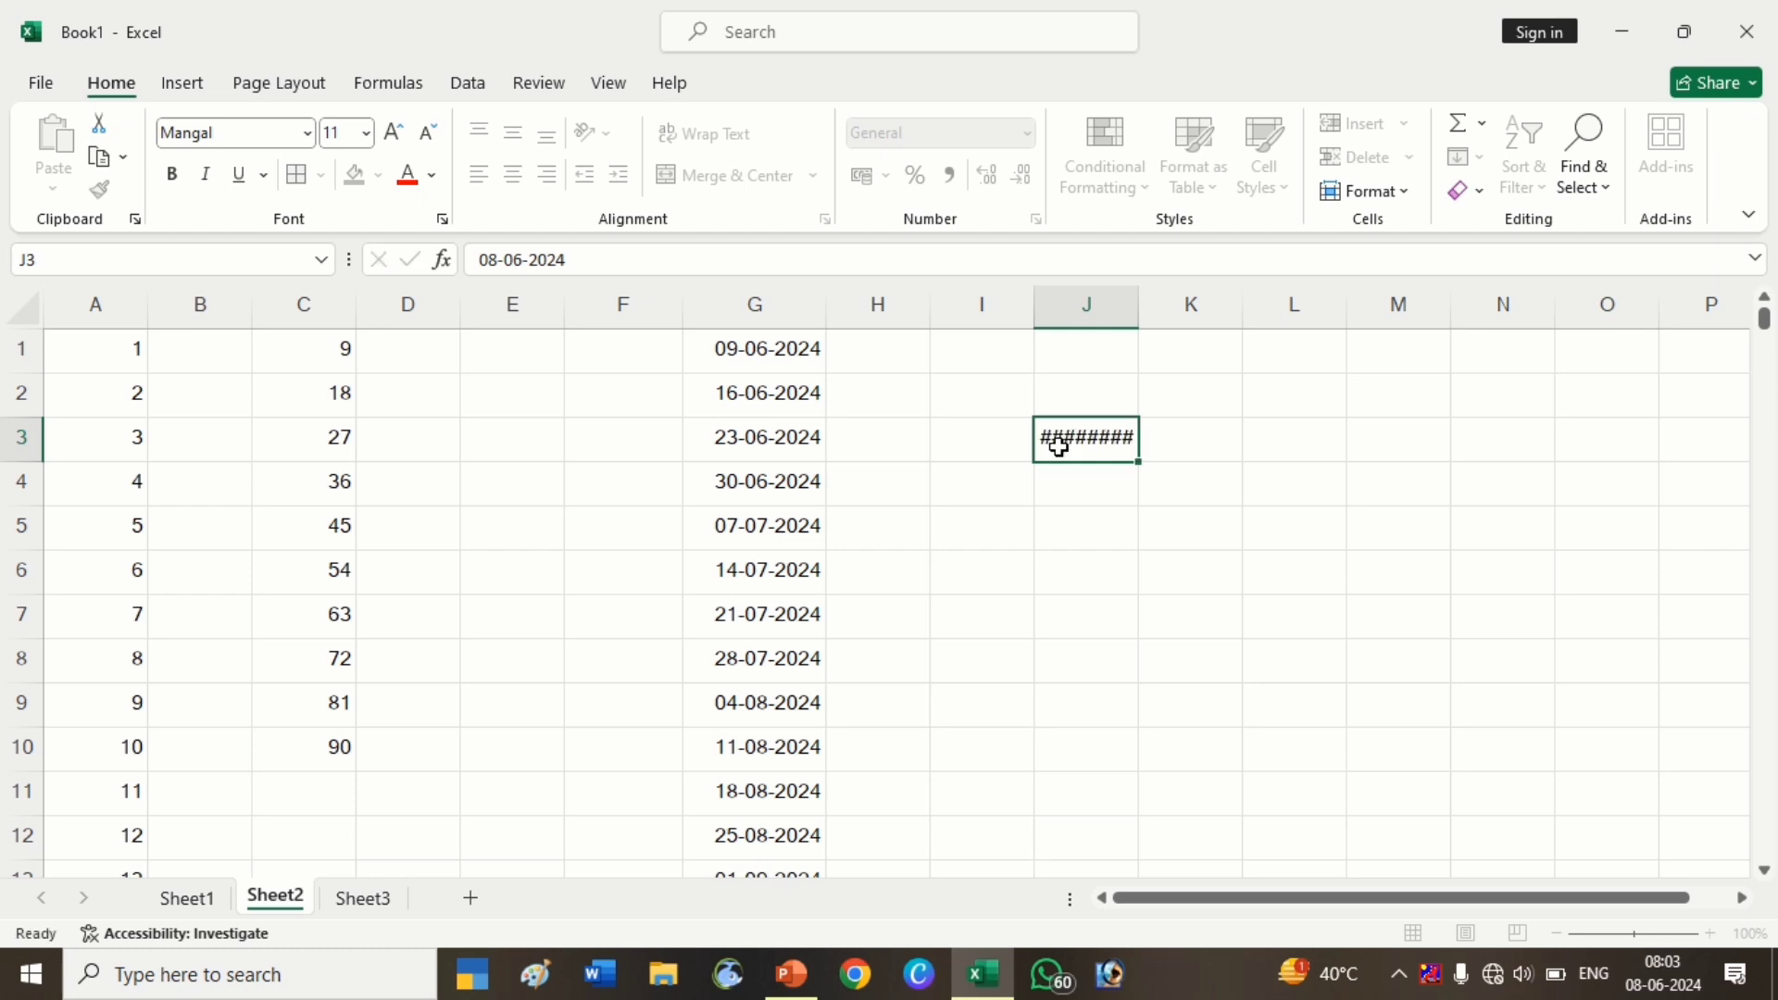
left_click(1070, 451)
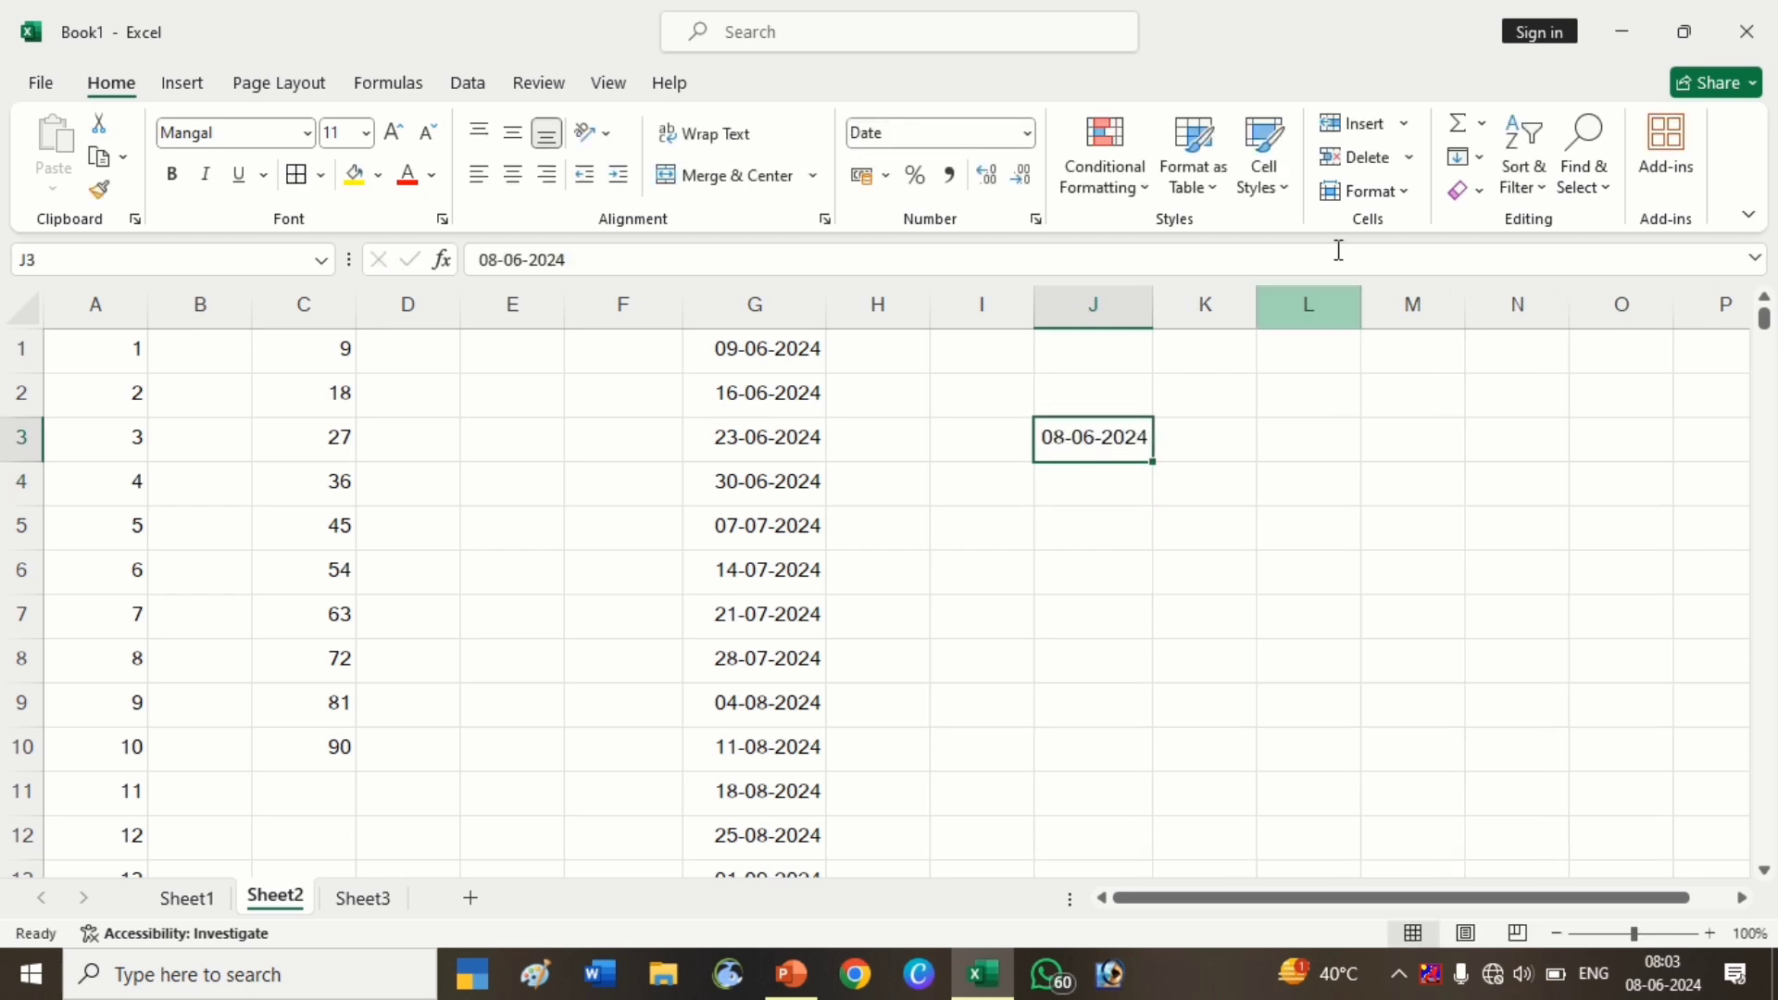
Fill a weekday series across row 3 to 31-12-2024, correcting the mistyped stop date, then undo it
left_click(1480, 159)
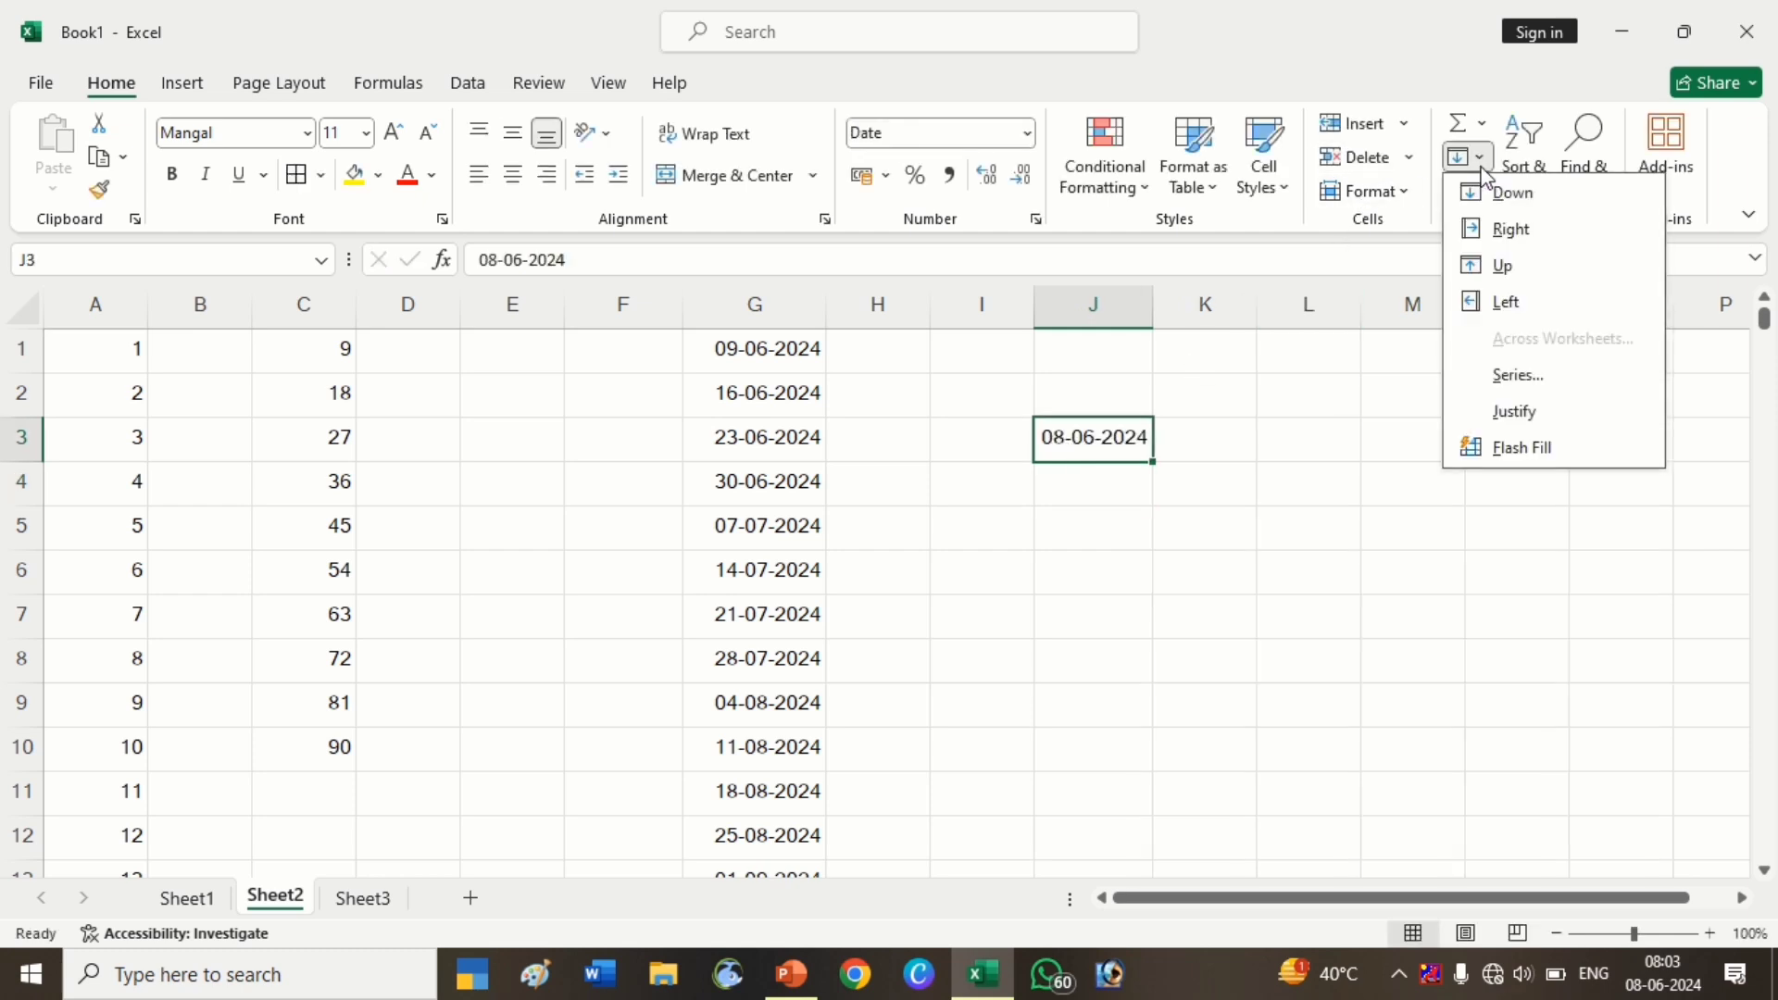
left_click(1548, 374)
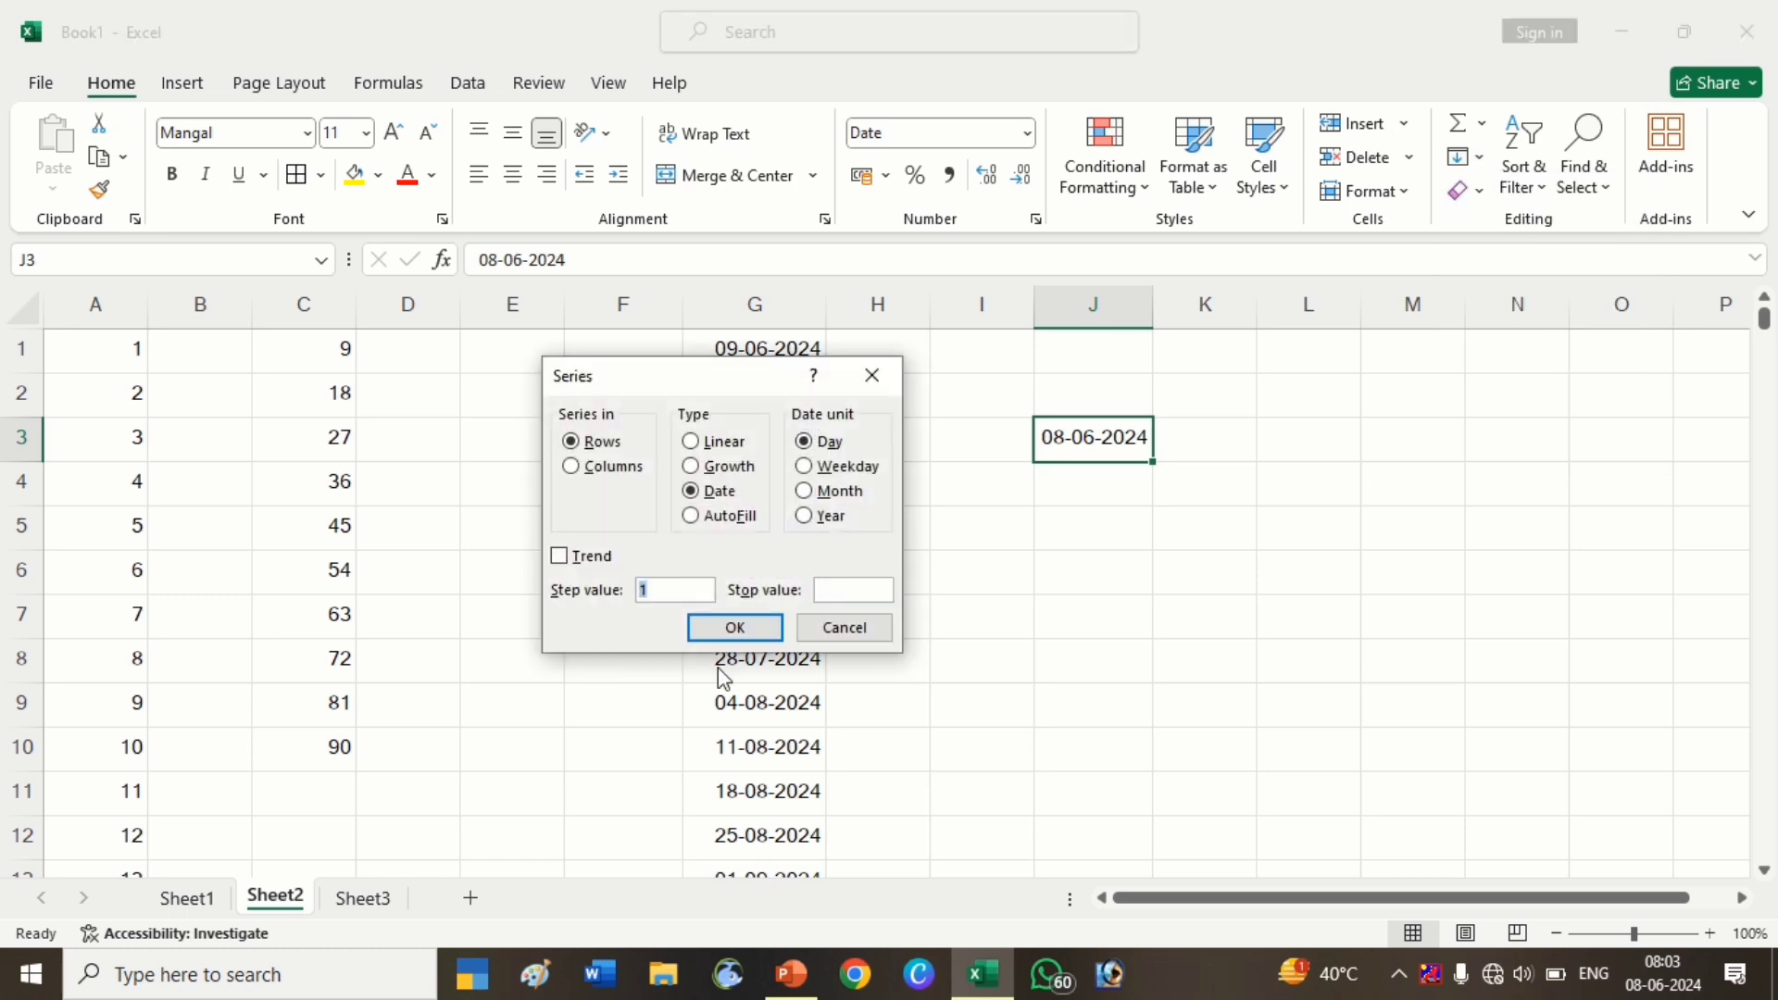
left_click(815, 472)
left_click(845, 596)
type("31-21-2024")
key("Return")
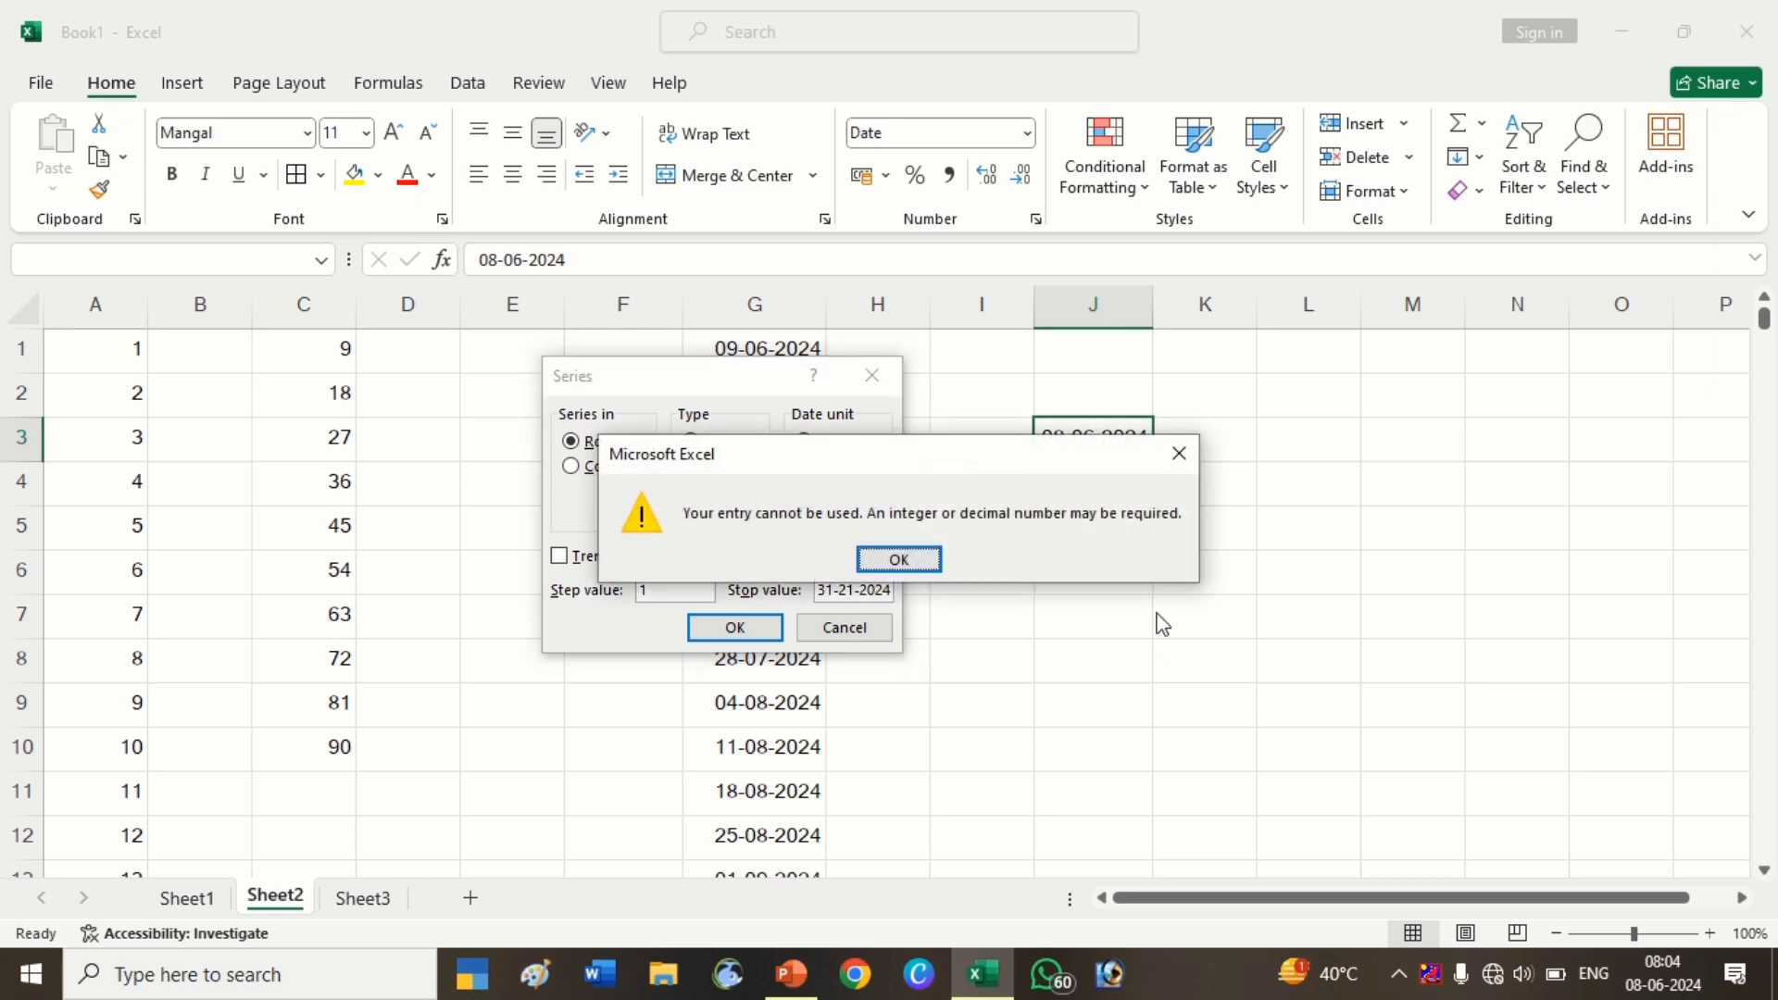
left_click(871, 560)
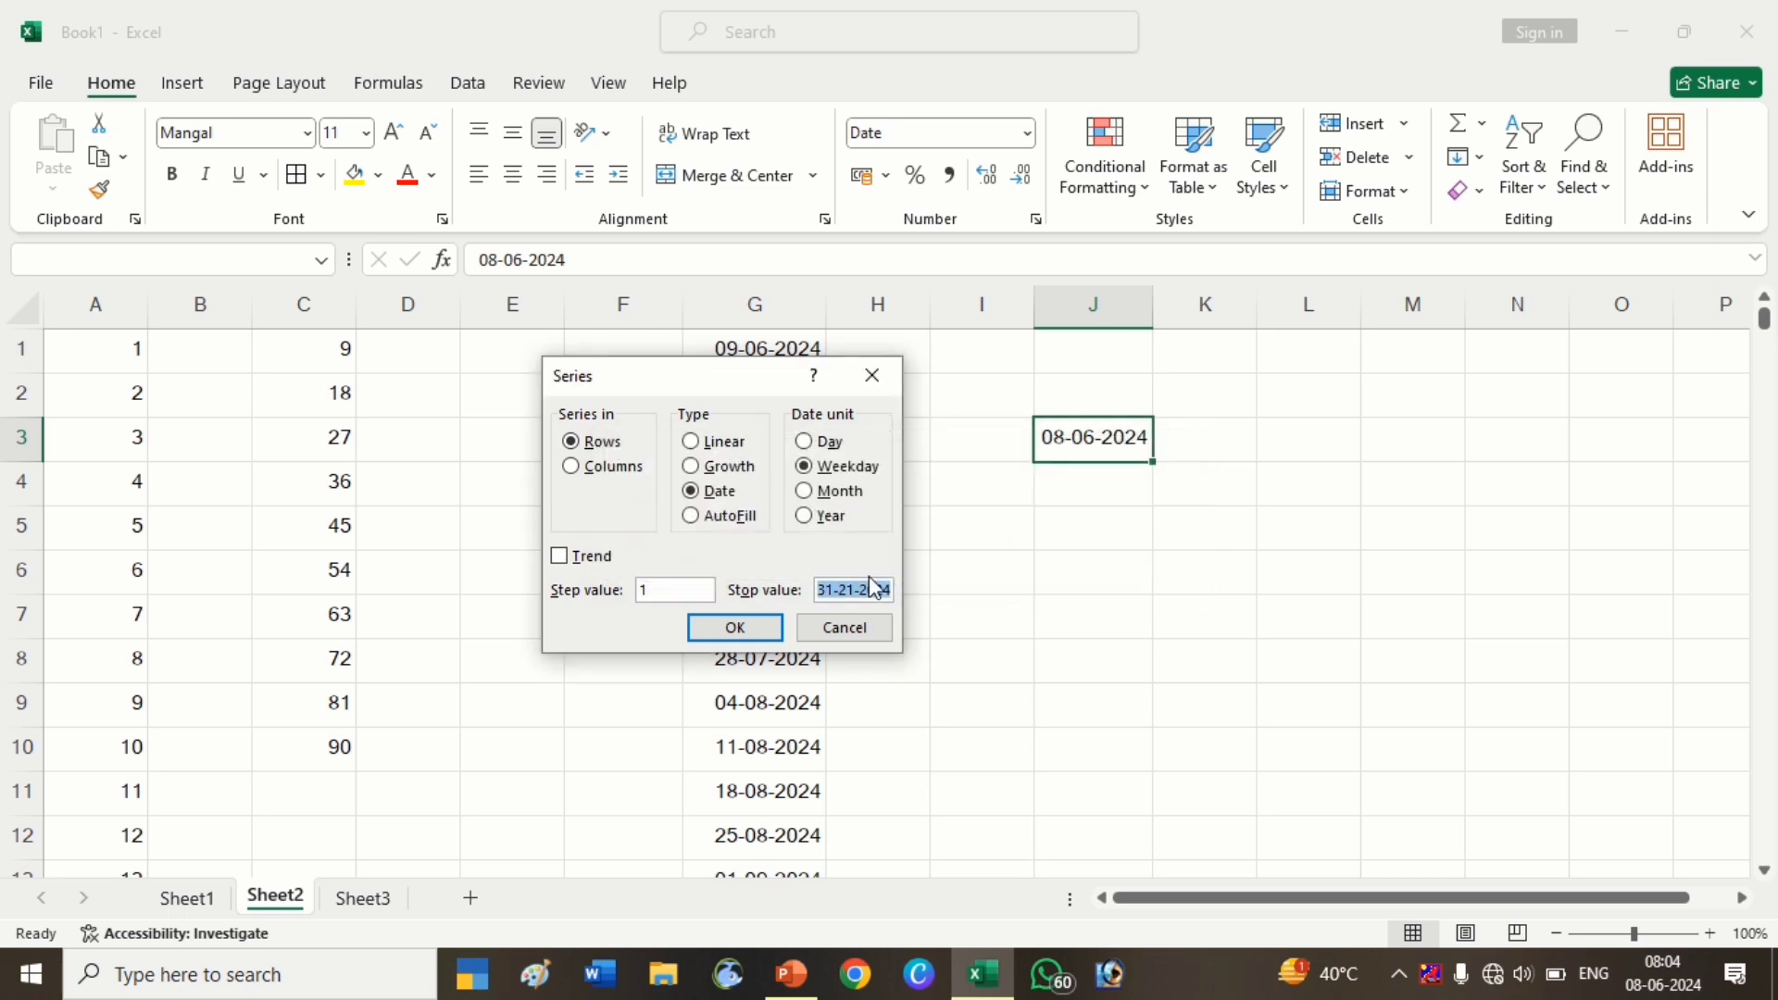
left_click(857, 589)
key("BackSpace")
key("BackSpace")
type("12")
key("Return")
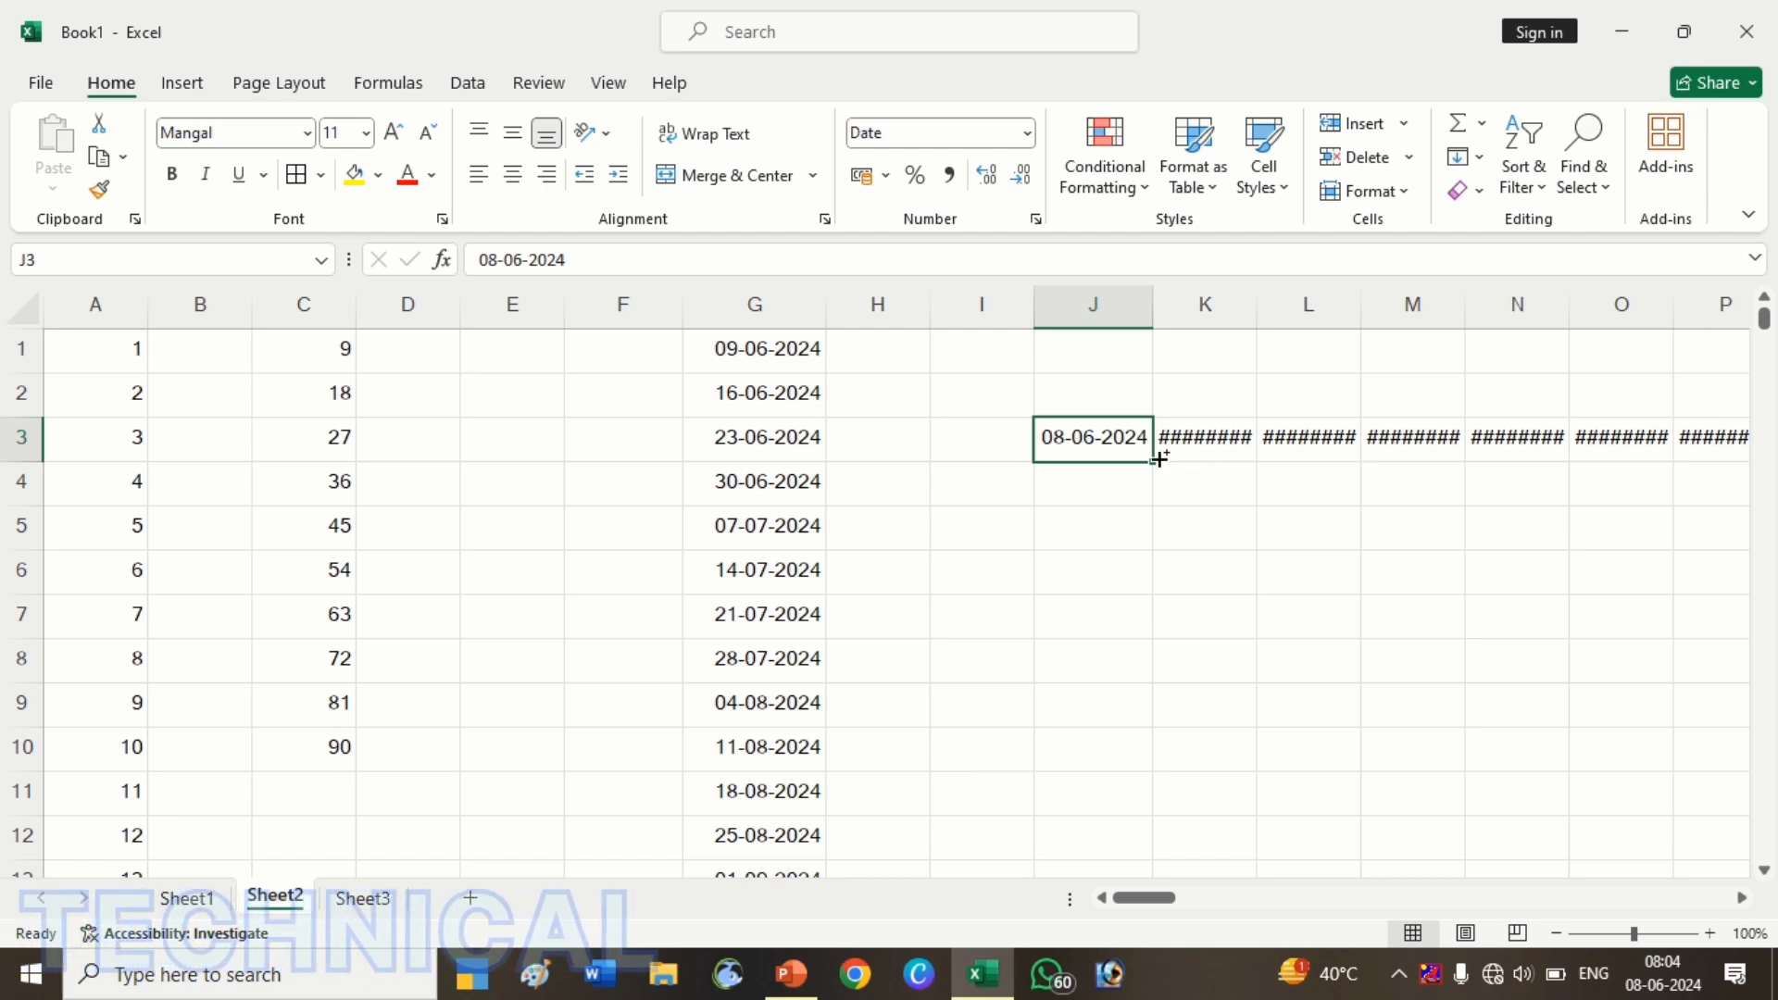
key("ctrl+z")
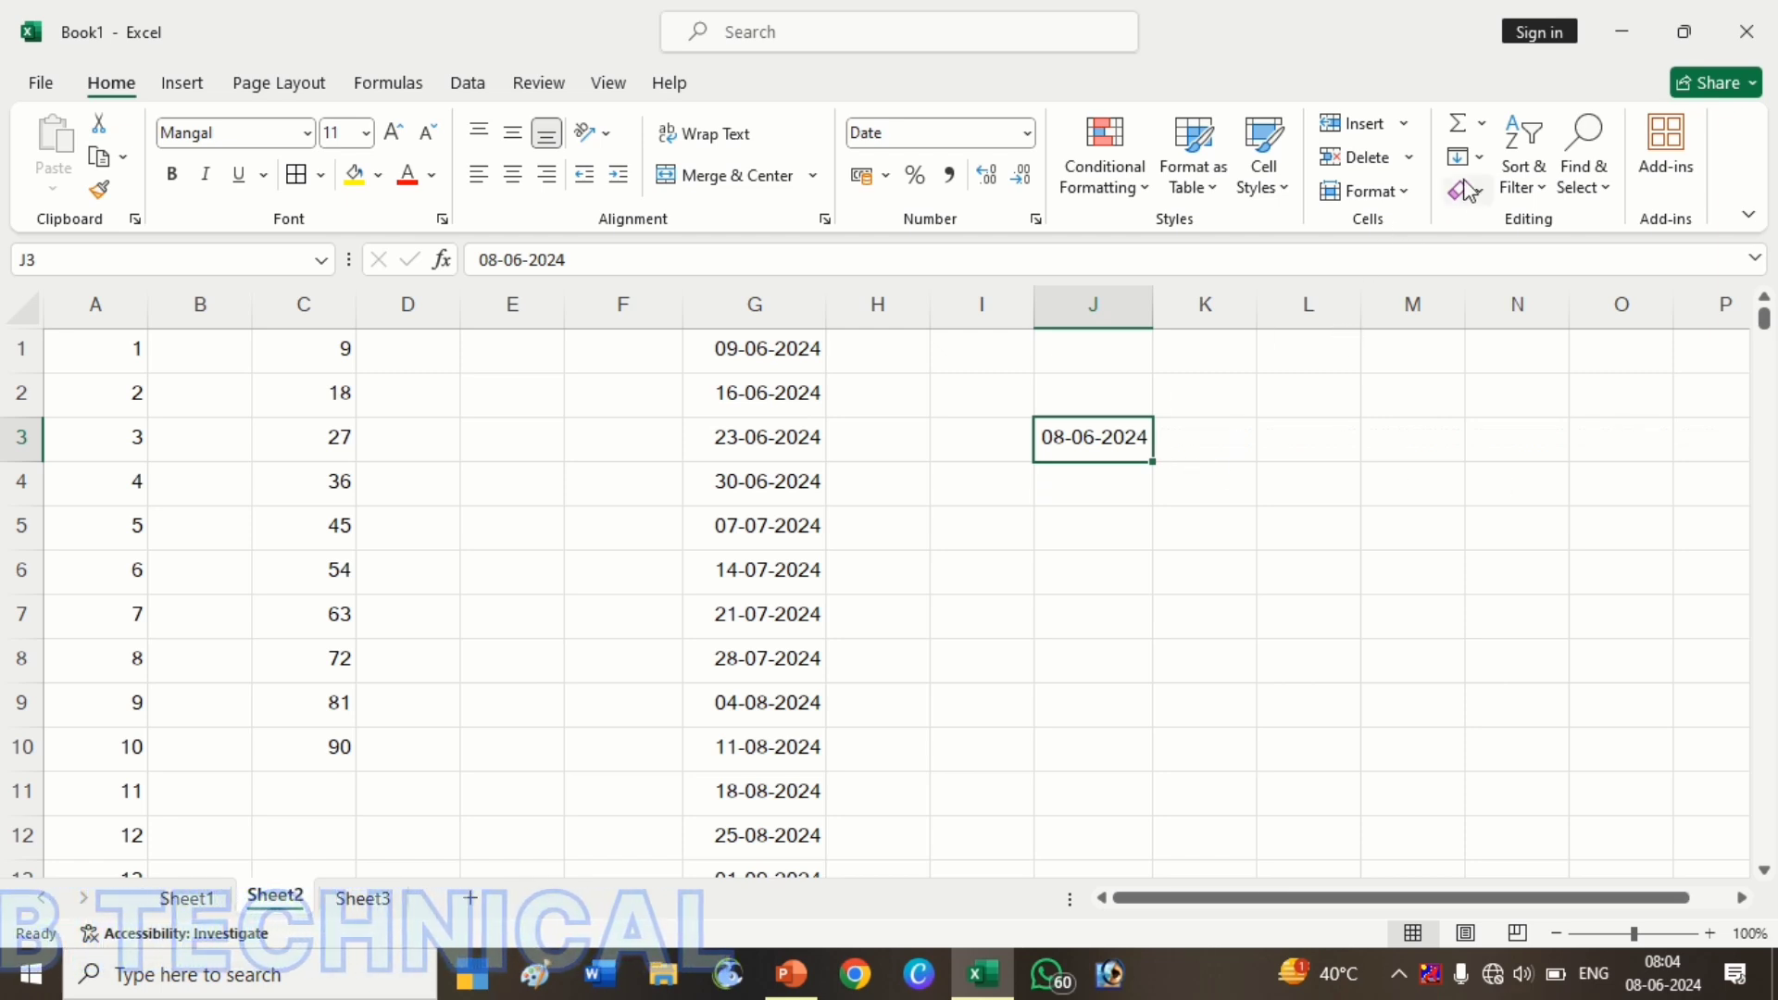
Fill weekday-only dates down column J from 08-06-2024 with stop value 31-12-2024
left_click(1477, 157)
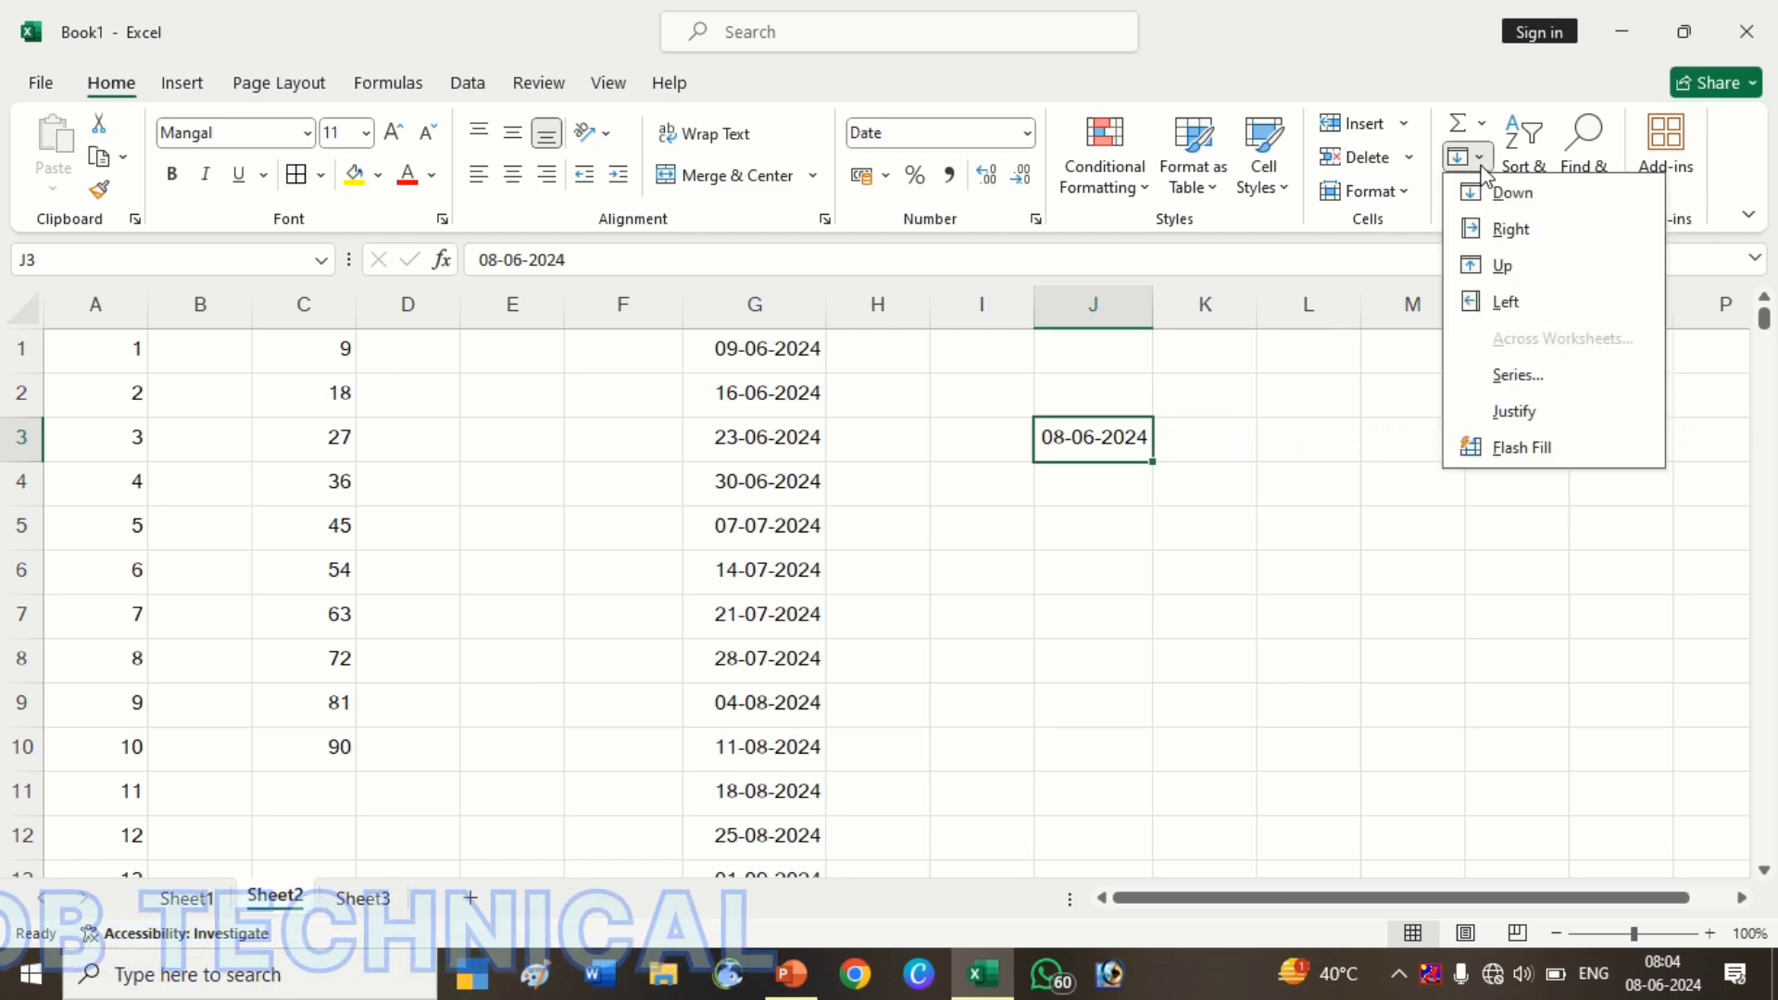
left_click(1534, 385)
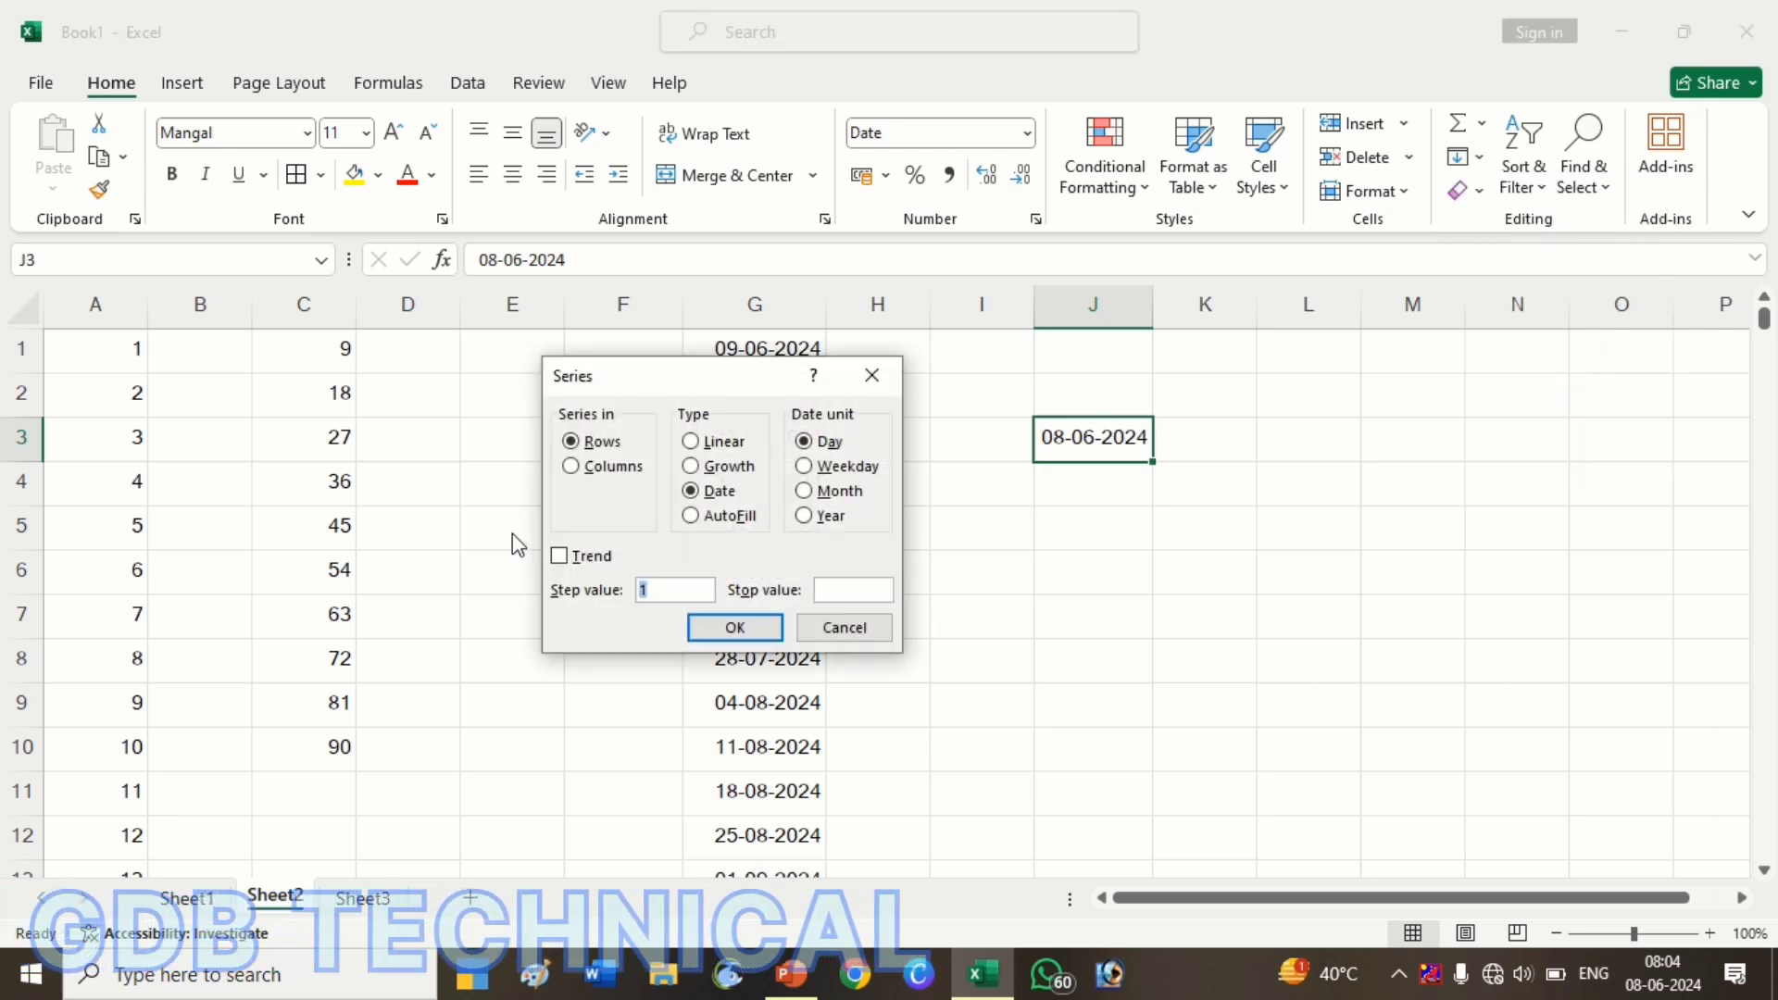
left_click(815, 466)
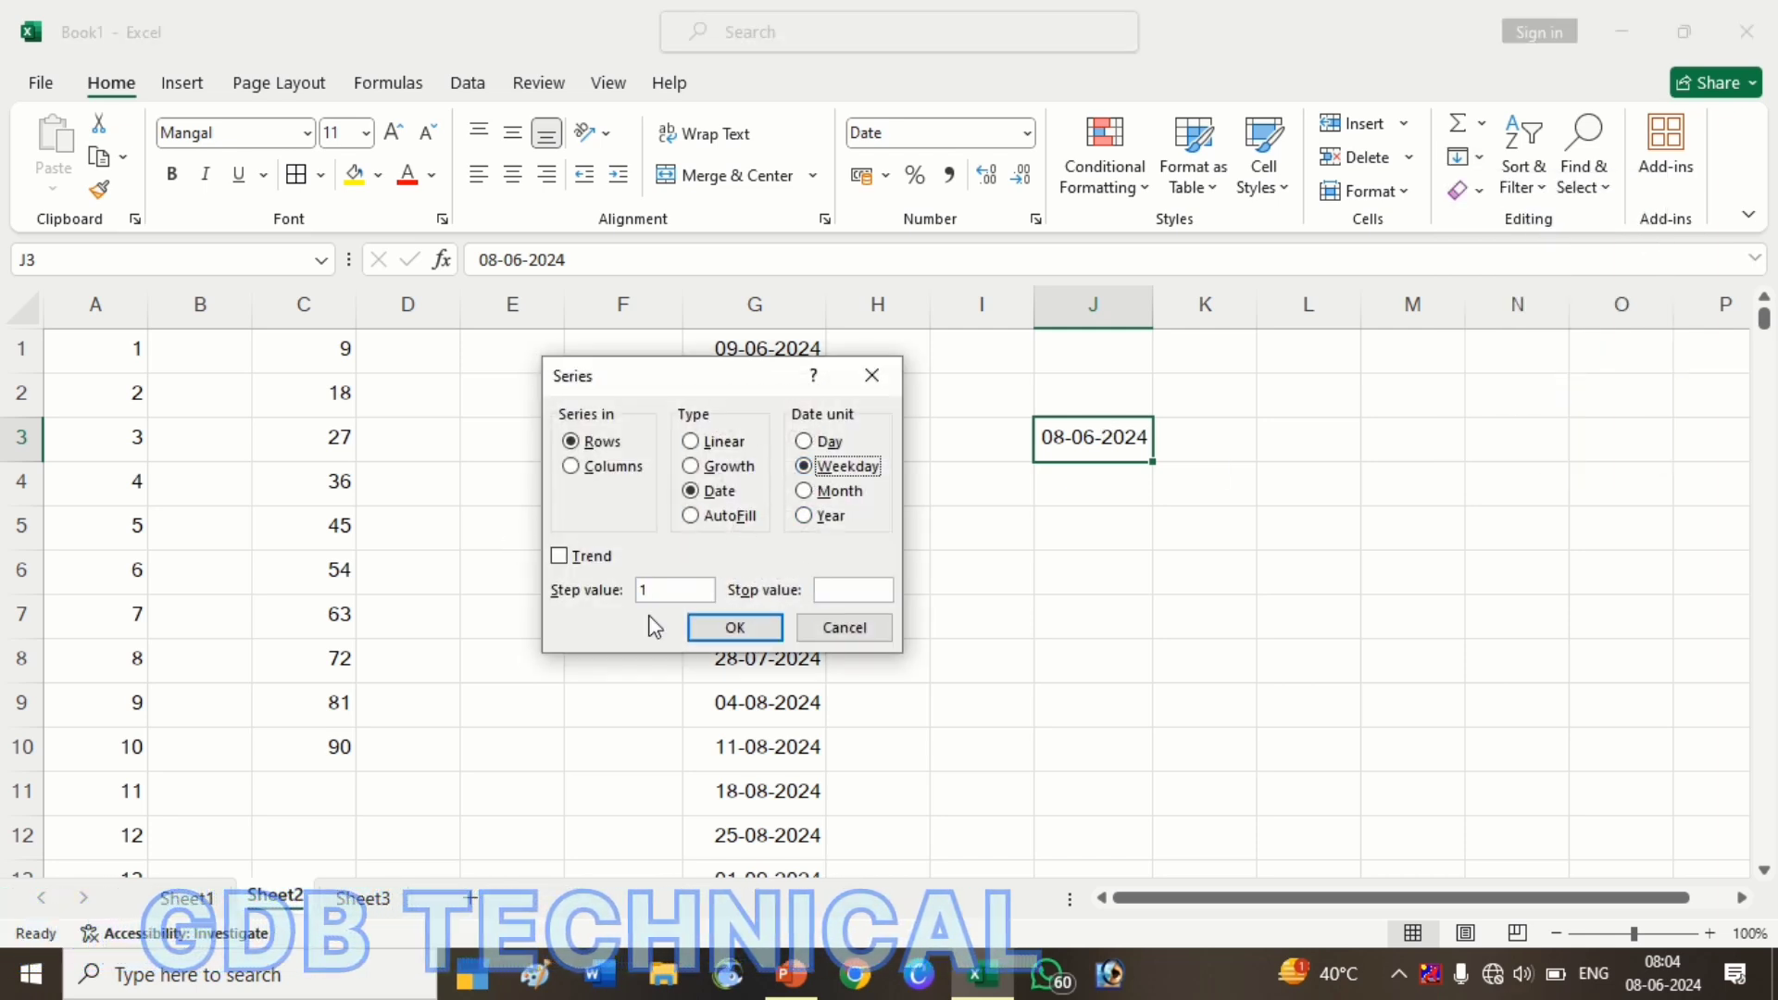
left_click(600, 467)
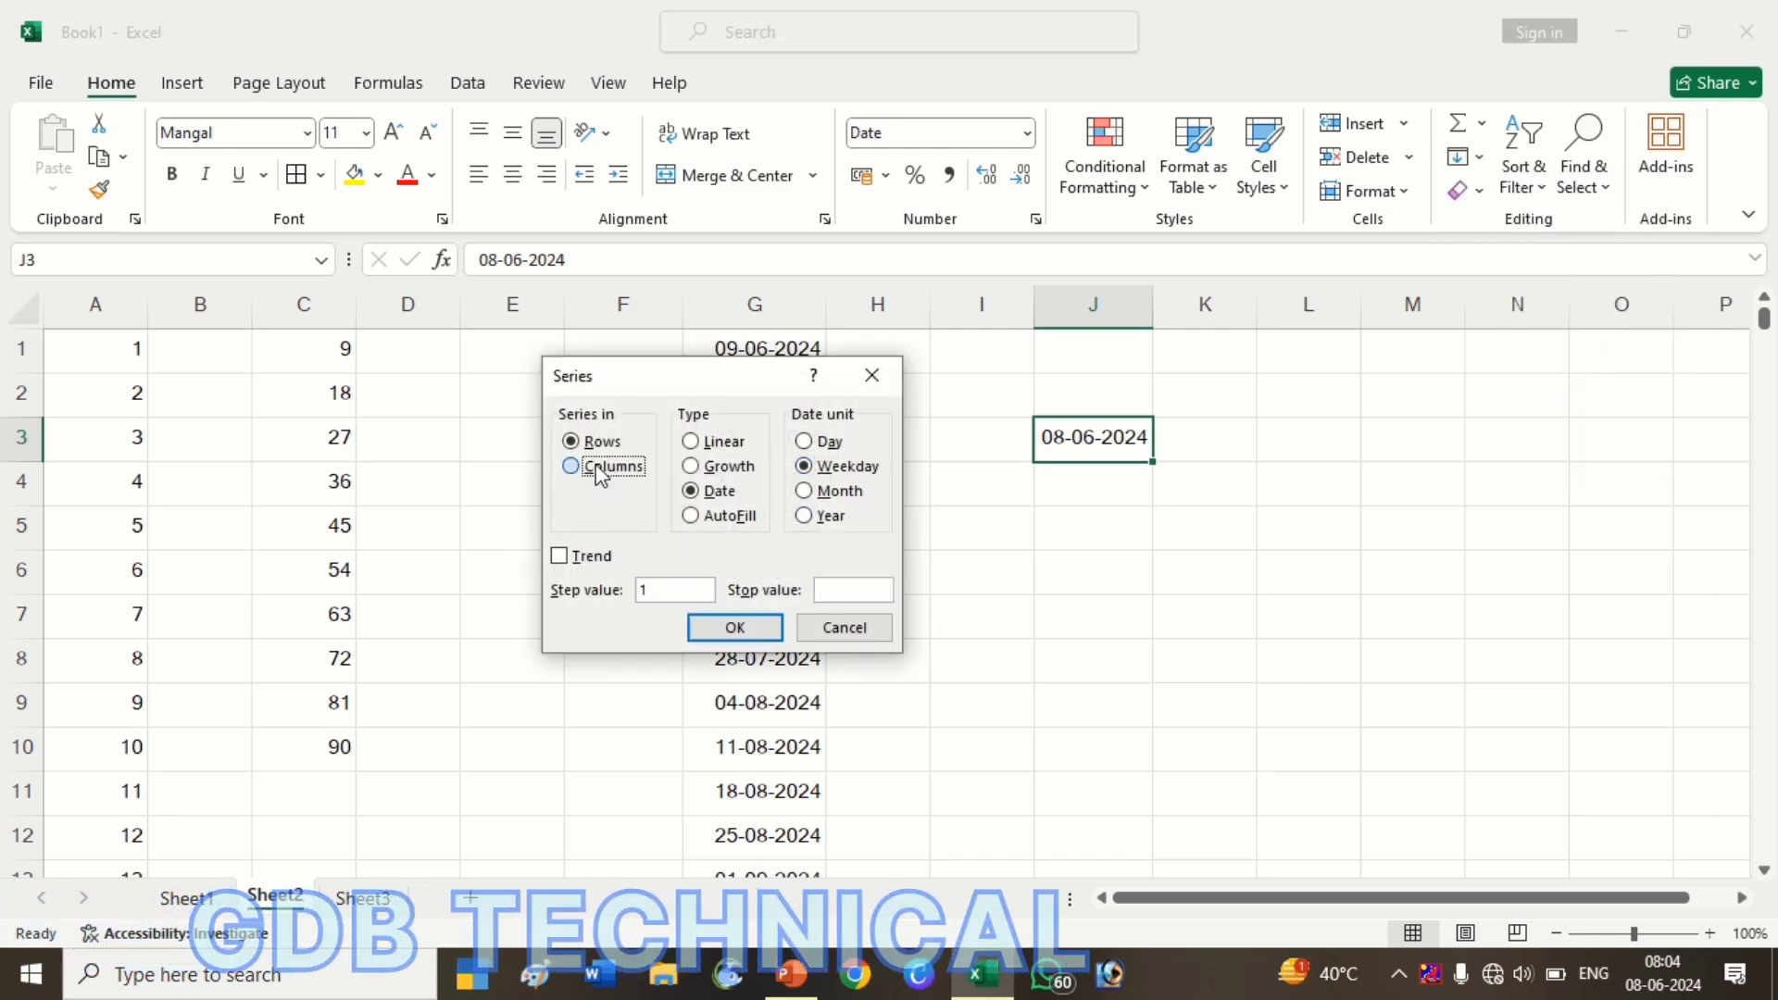
left_click(837, 594)
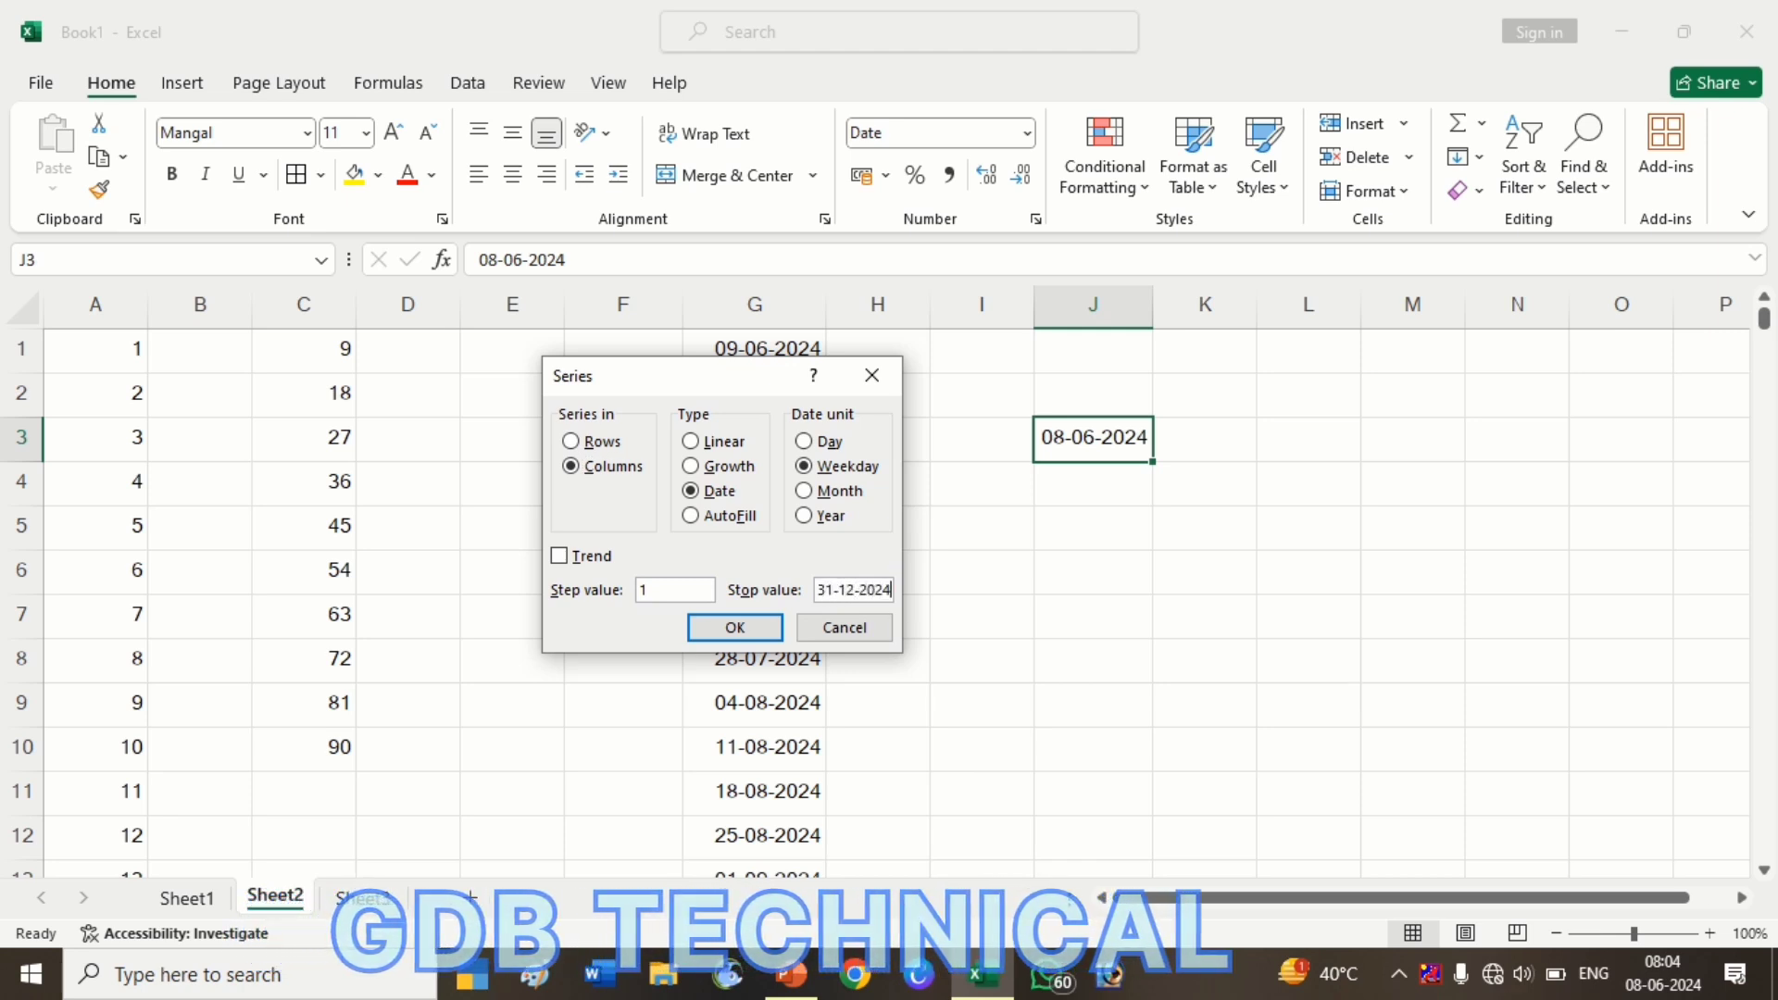
left_click(736, 627)
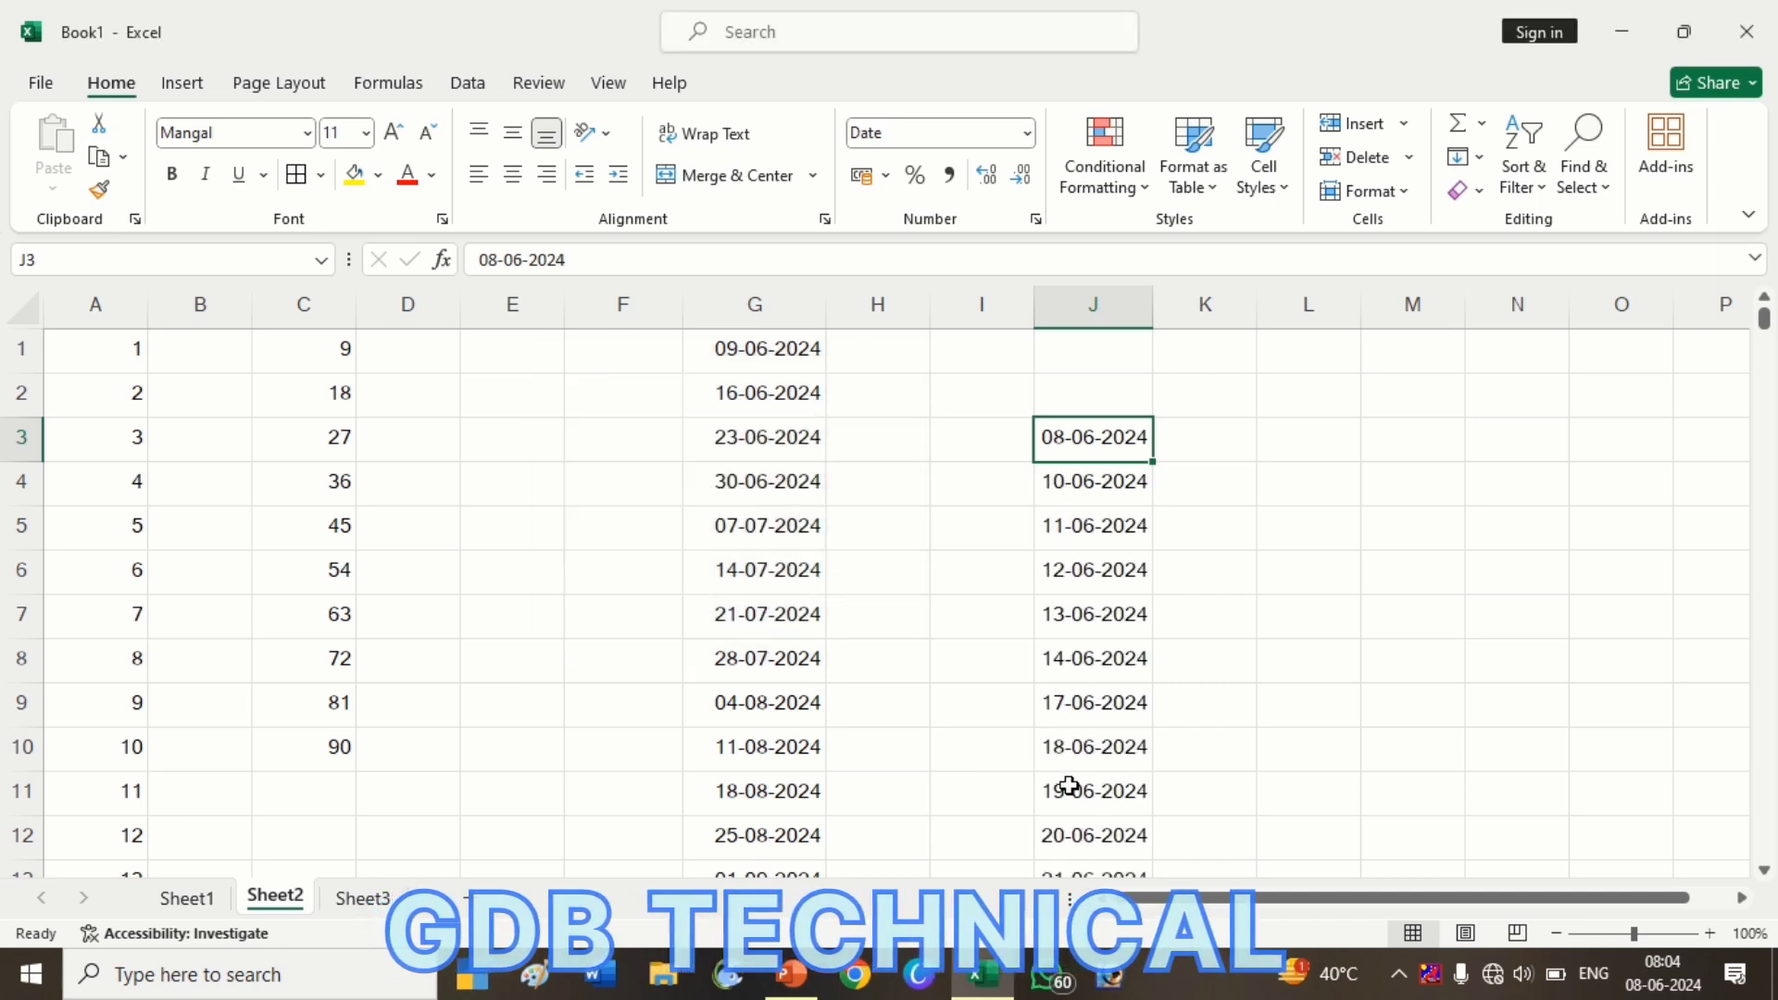
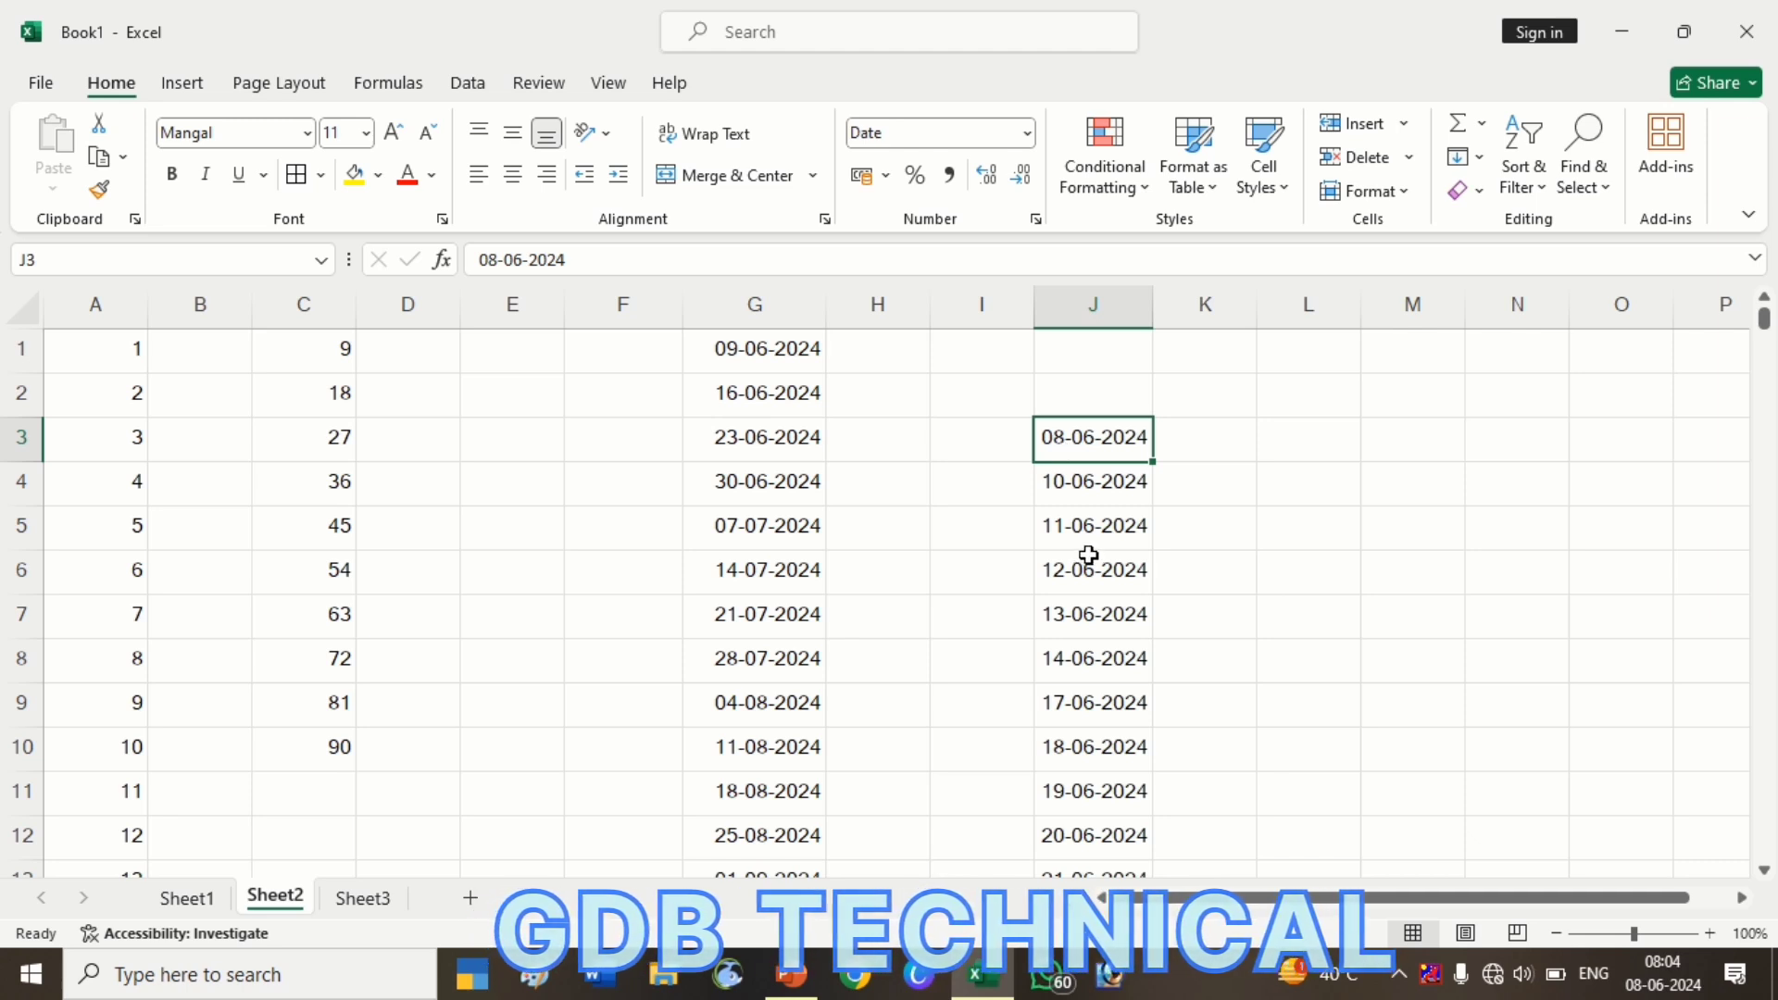
Review the weekday dates filled down column J
left_click(1092, 622)
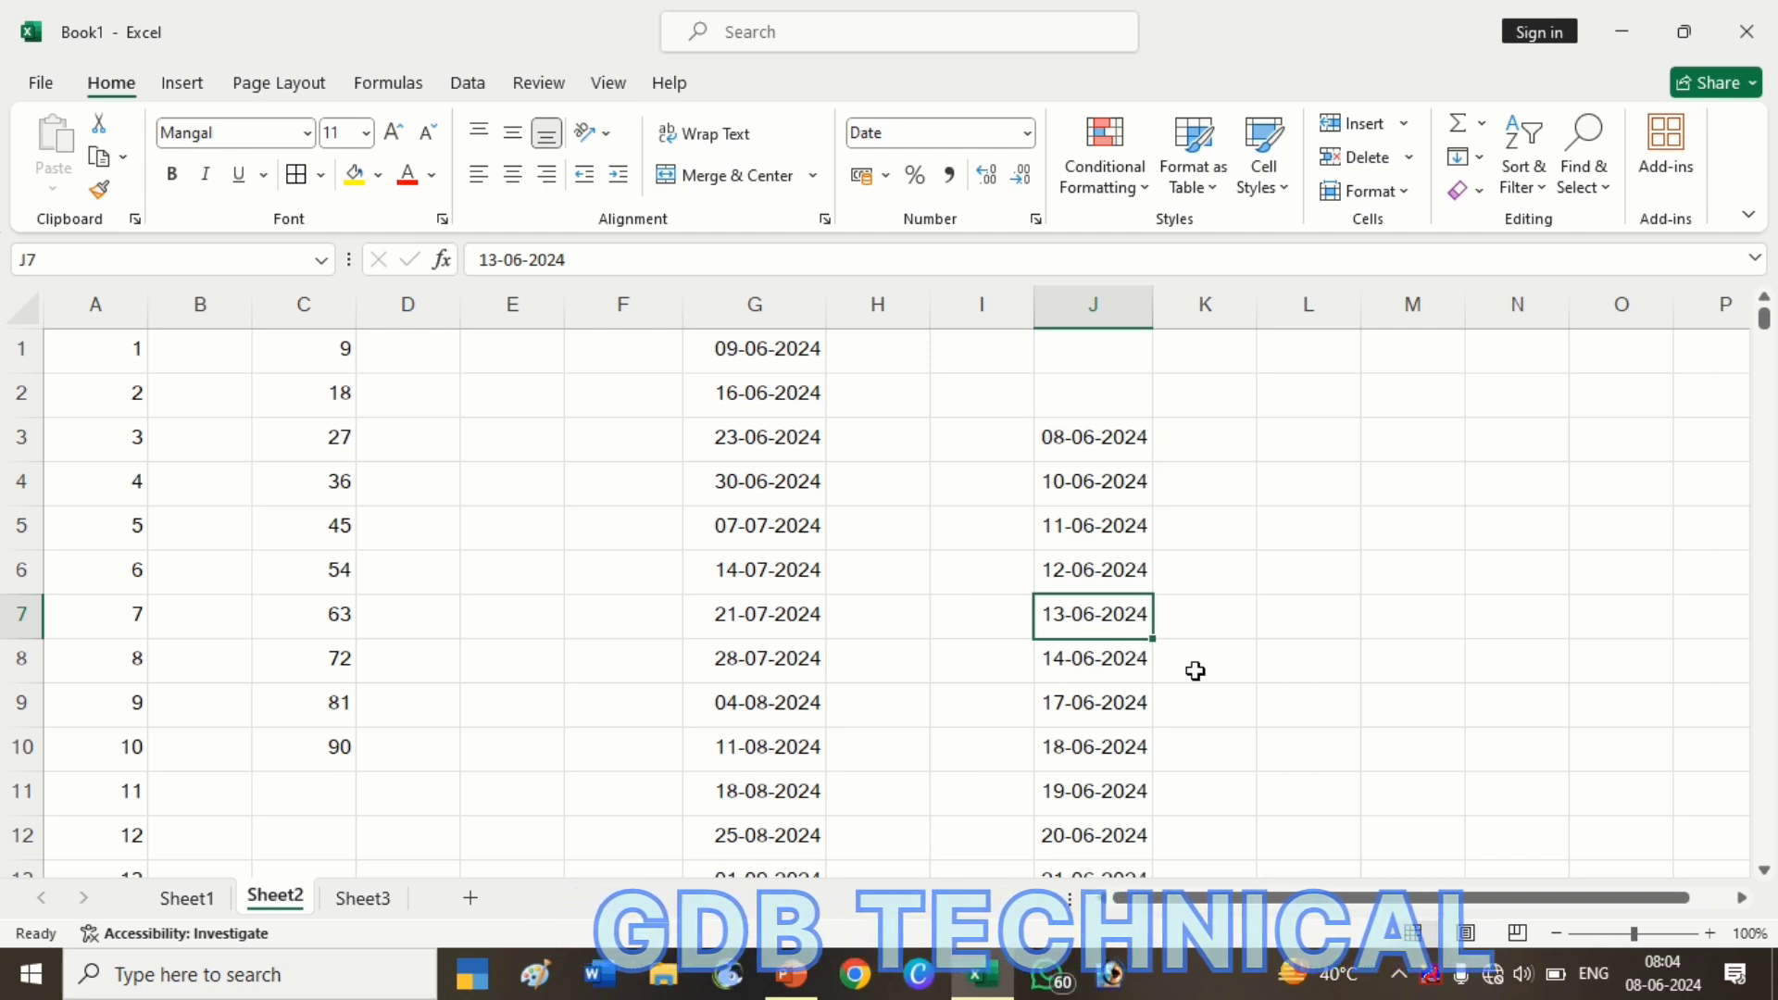
key("Down")
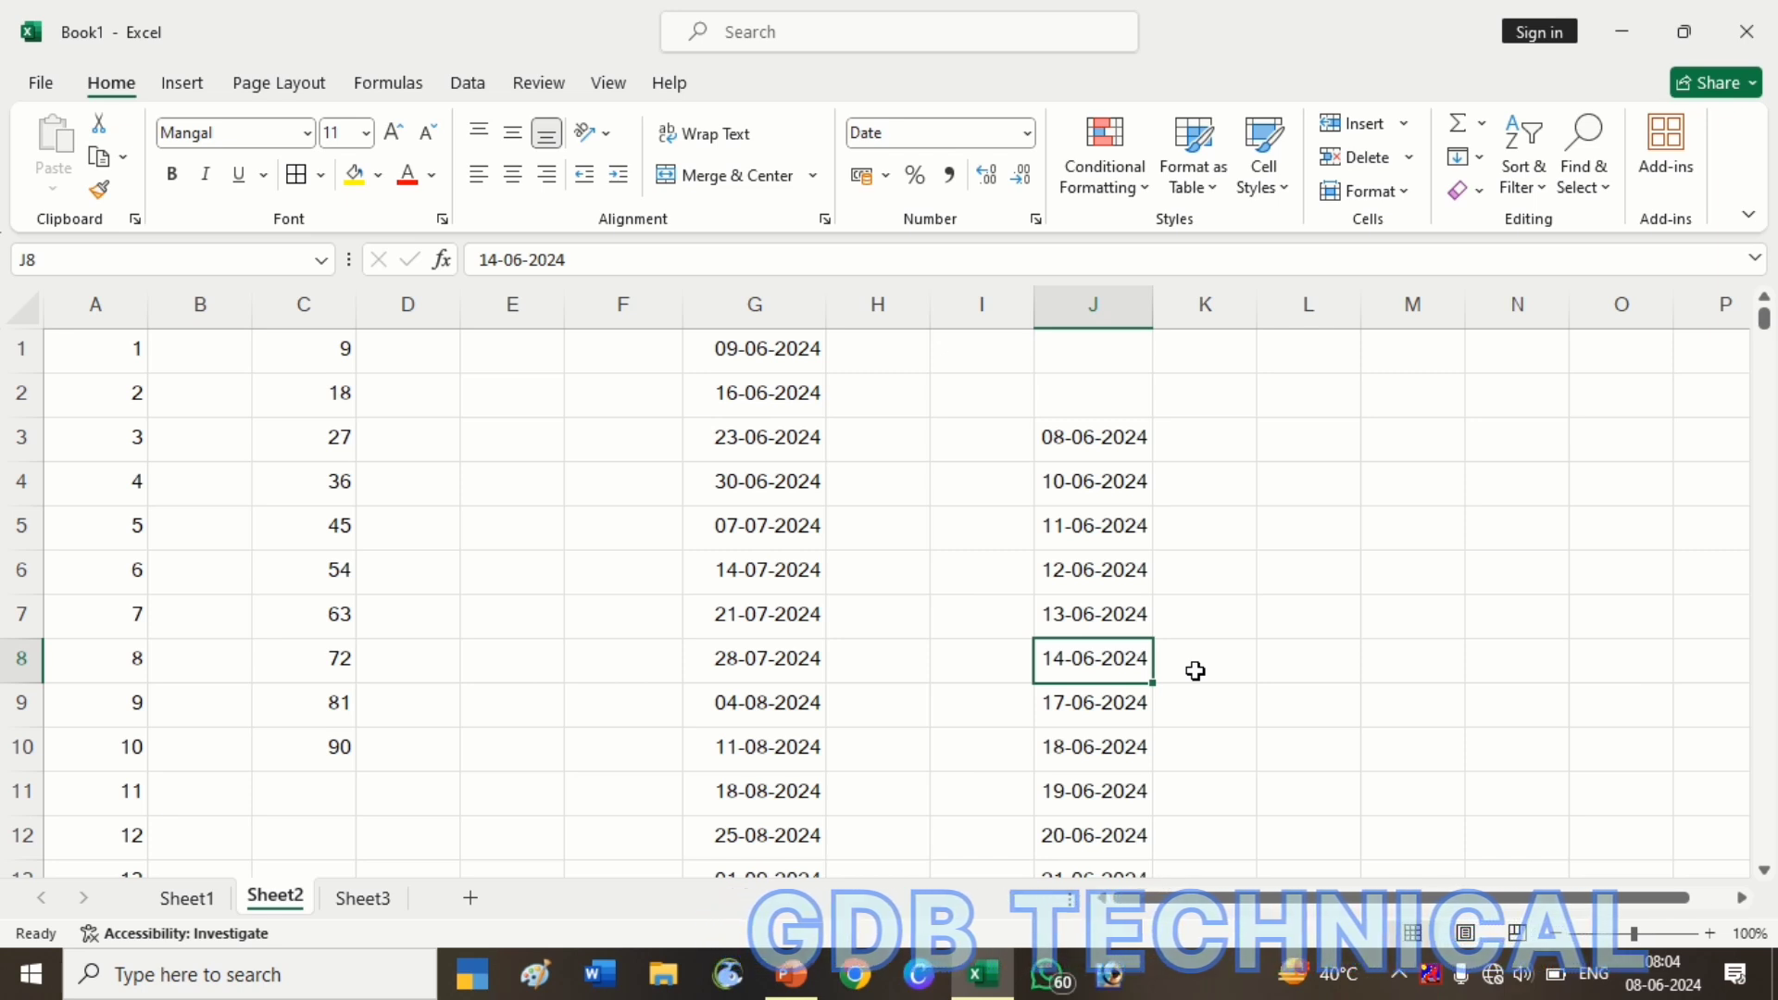
key("Down")
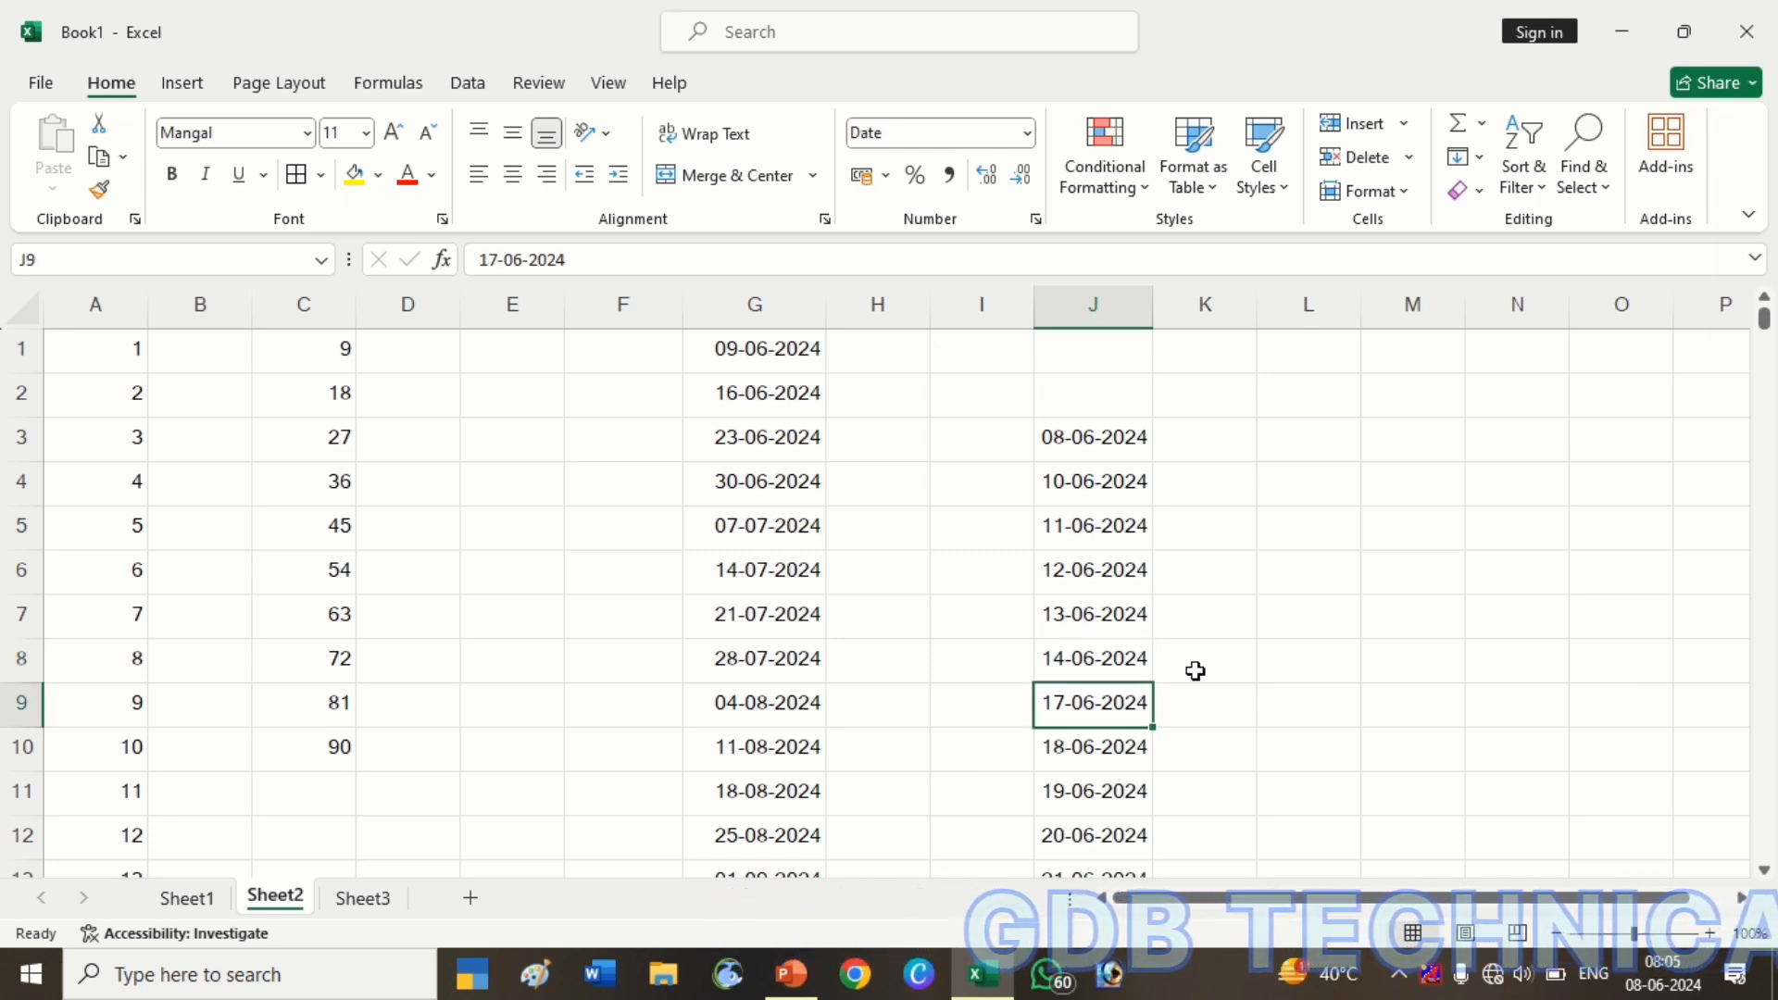
key("Down")
key("Down")
key("Down")
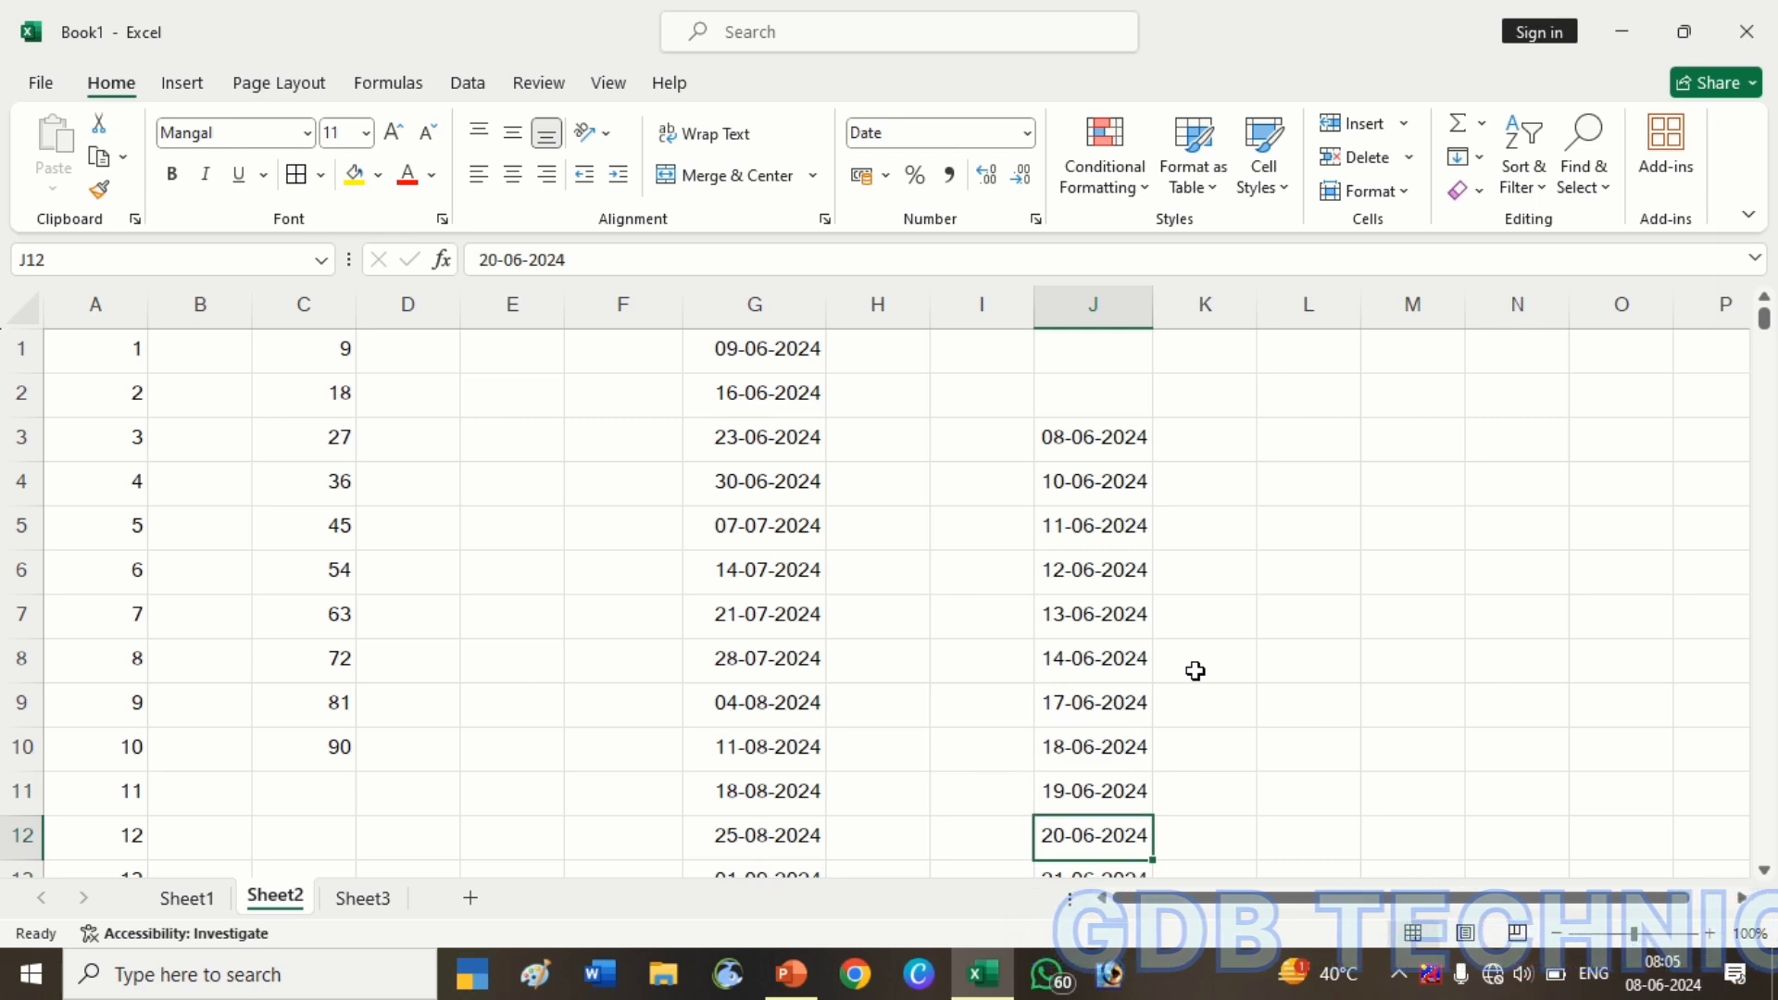
key("Down")
key("Down")
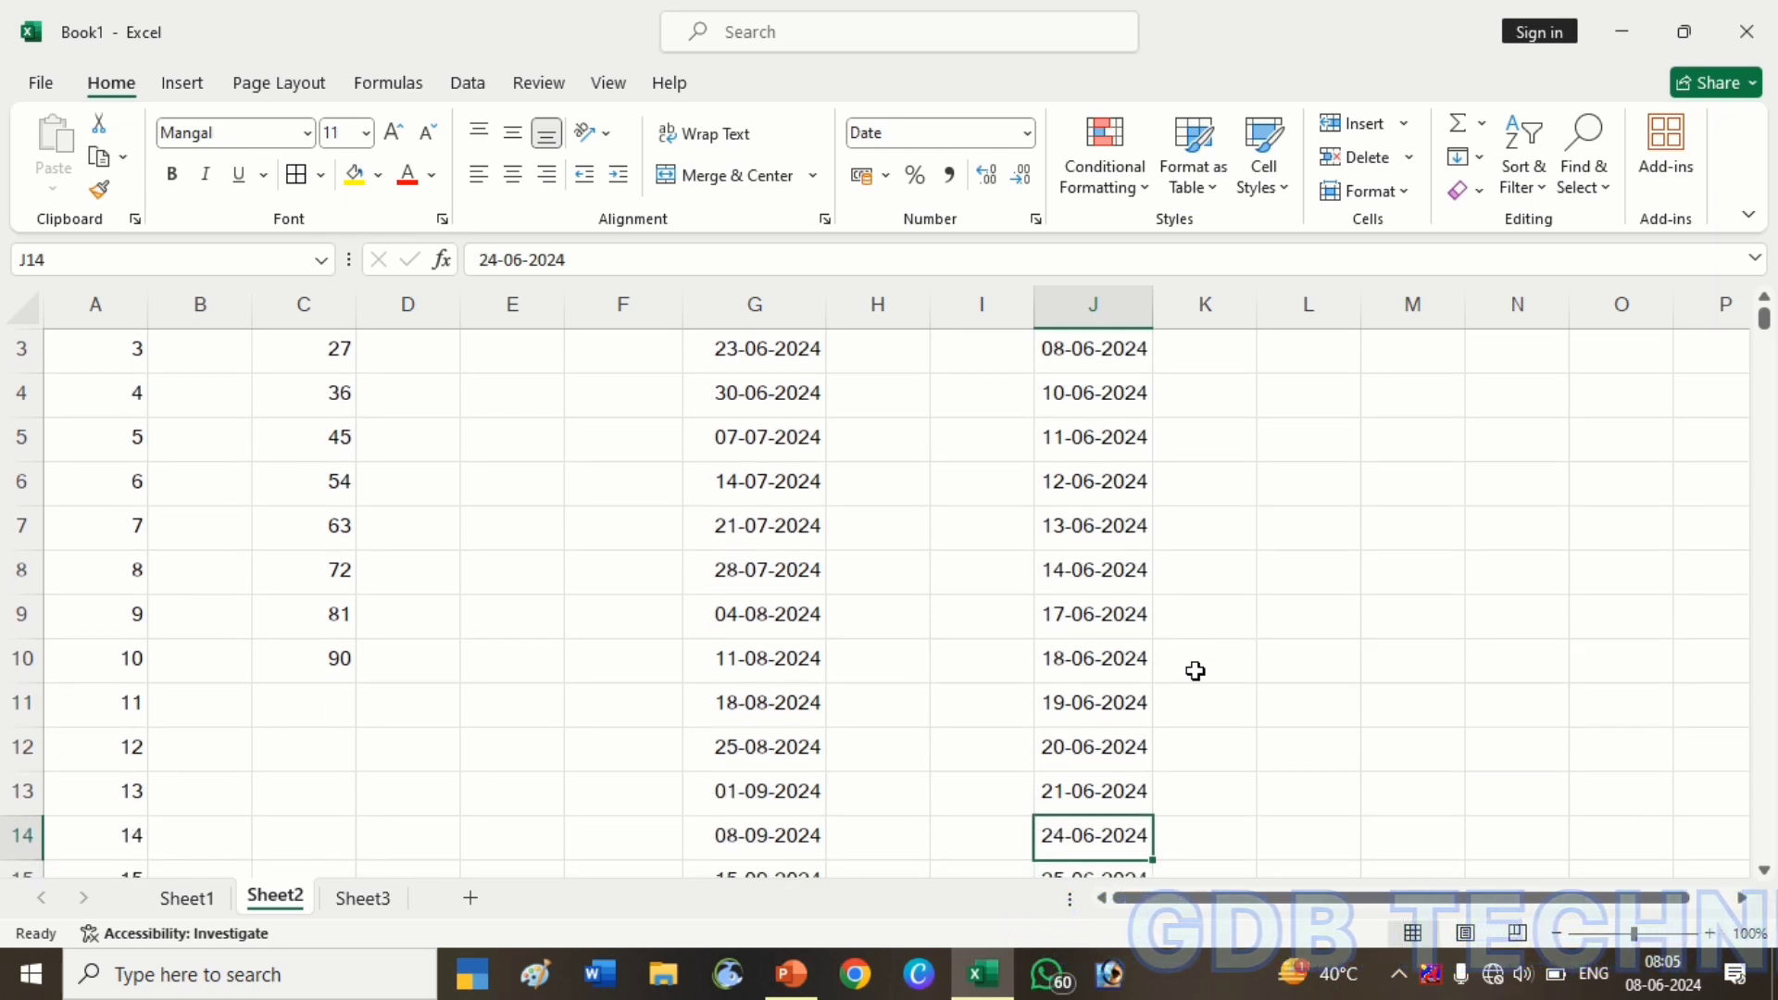
key("Up")
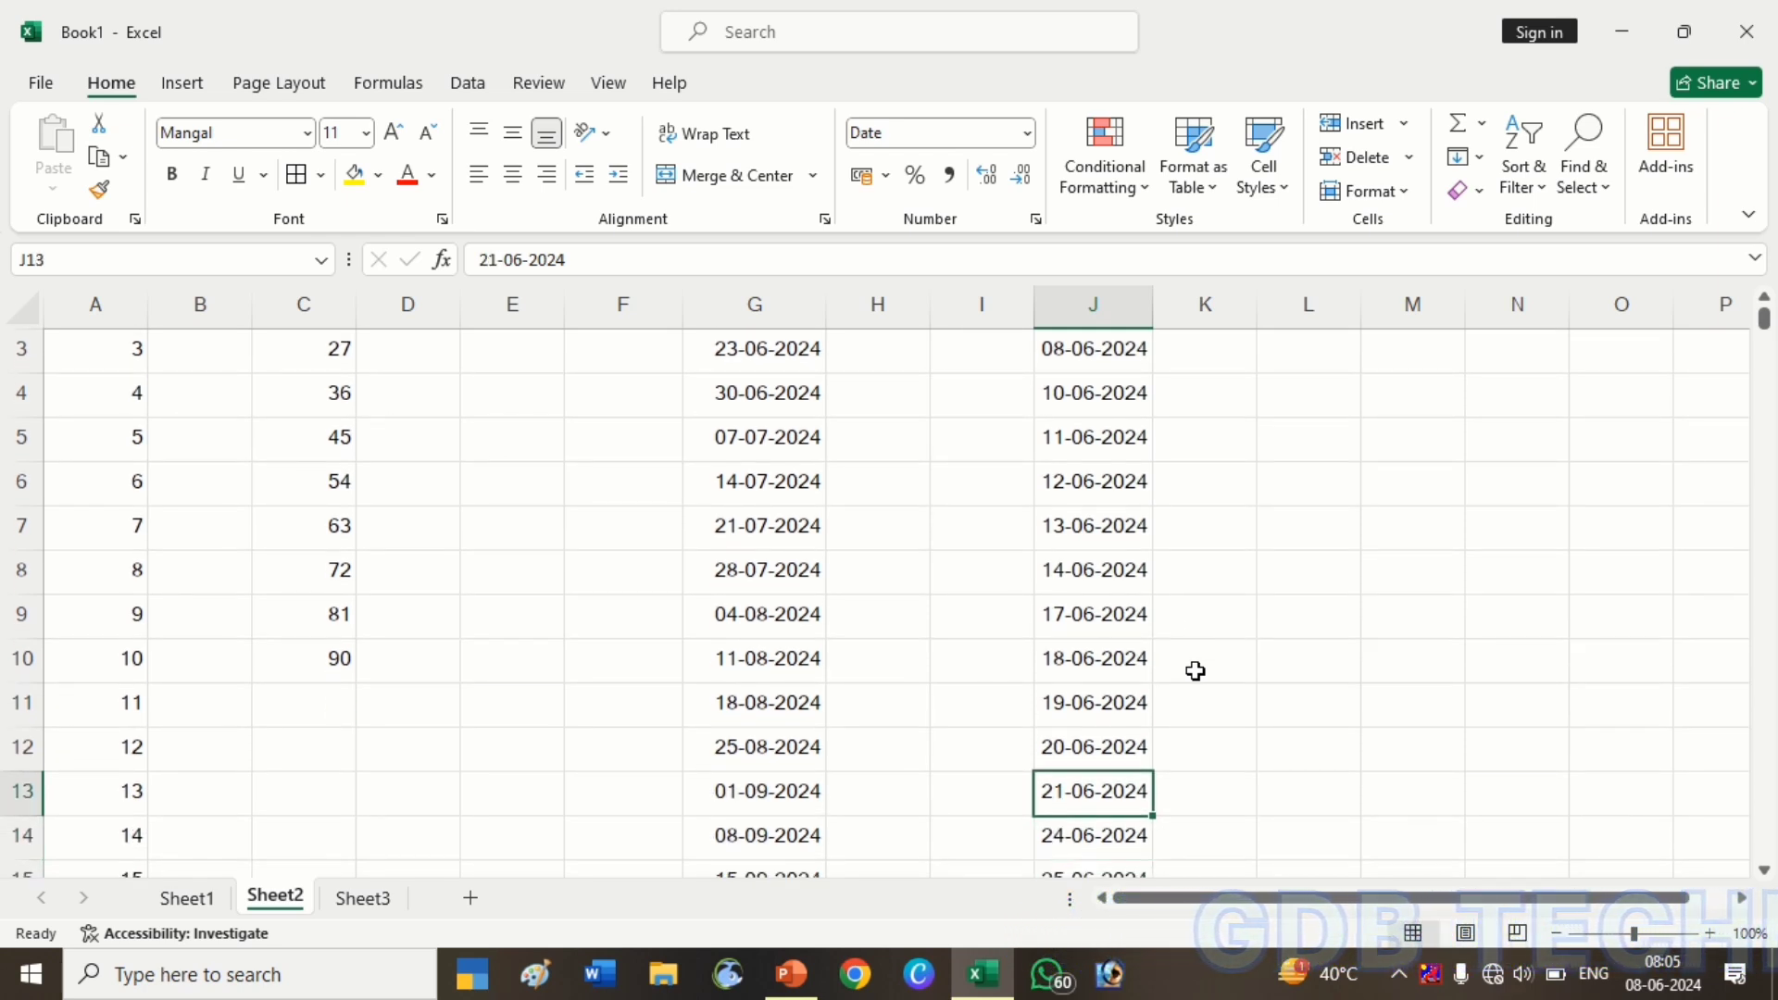
scroll(1194, 671, "up", 1)
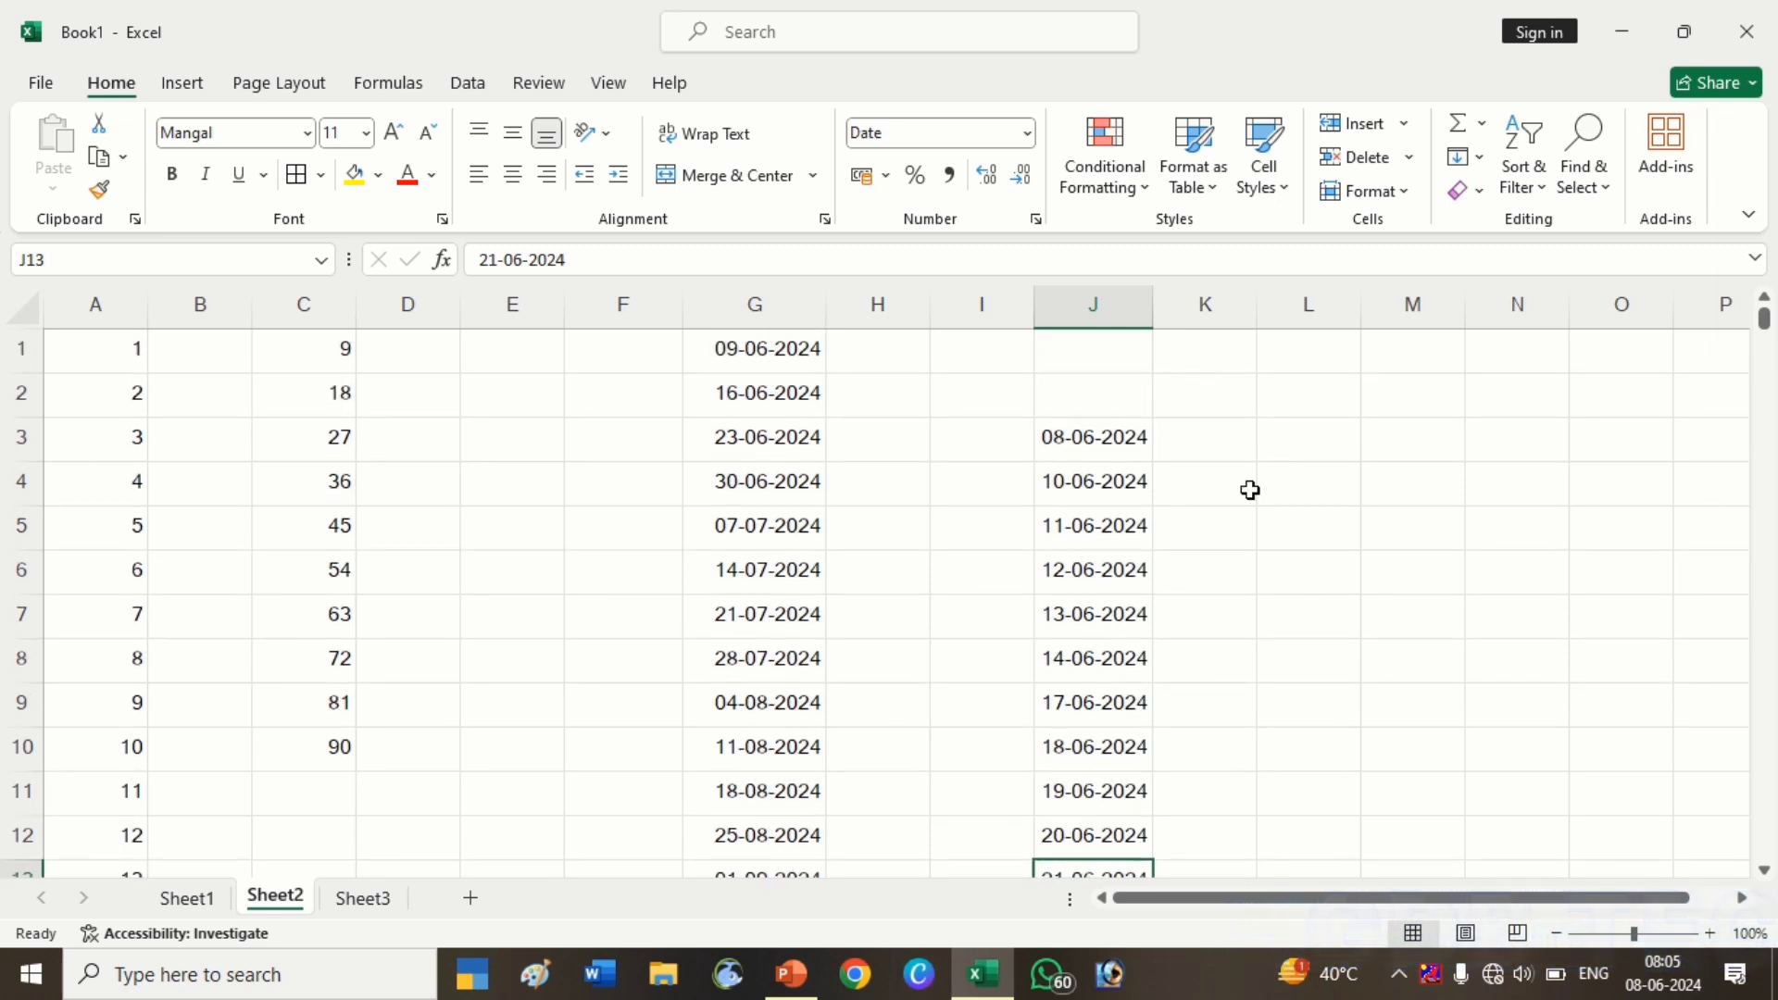
left_click(1272, 436)
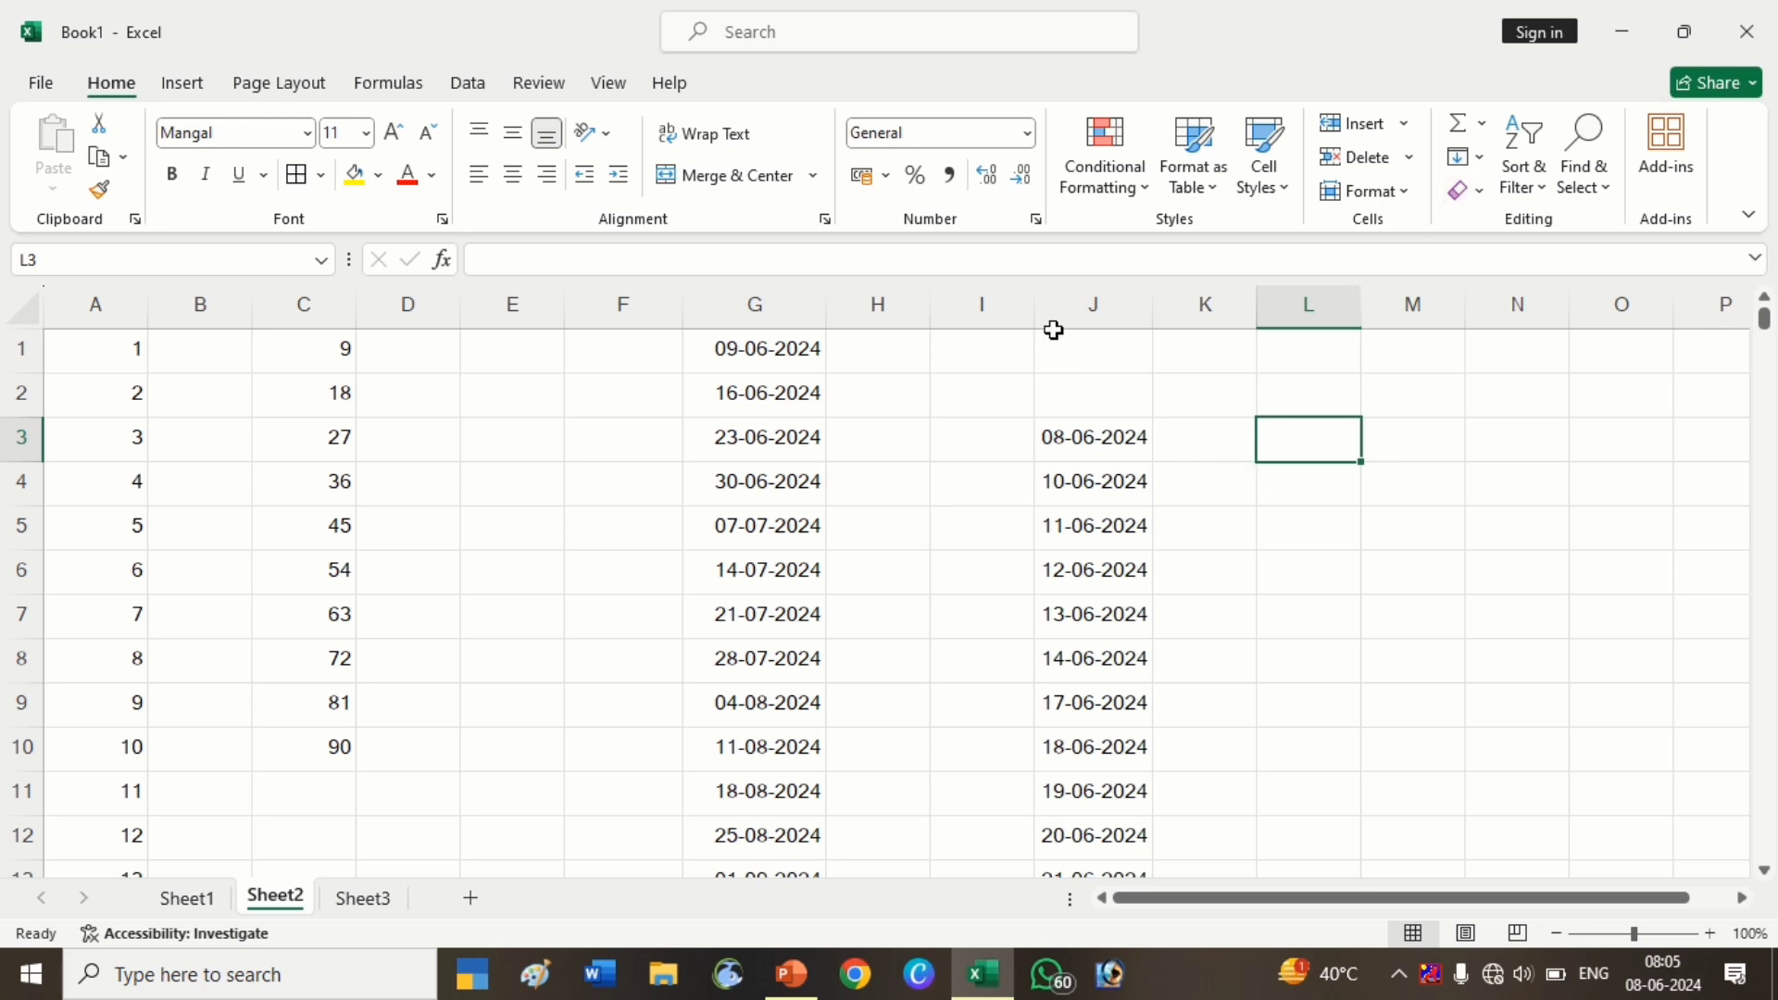
Clear column J and enter today's date in J1 with Ctrl+;
left_click(1058, 317)
key("Delete")
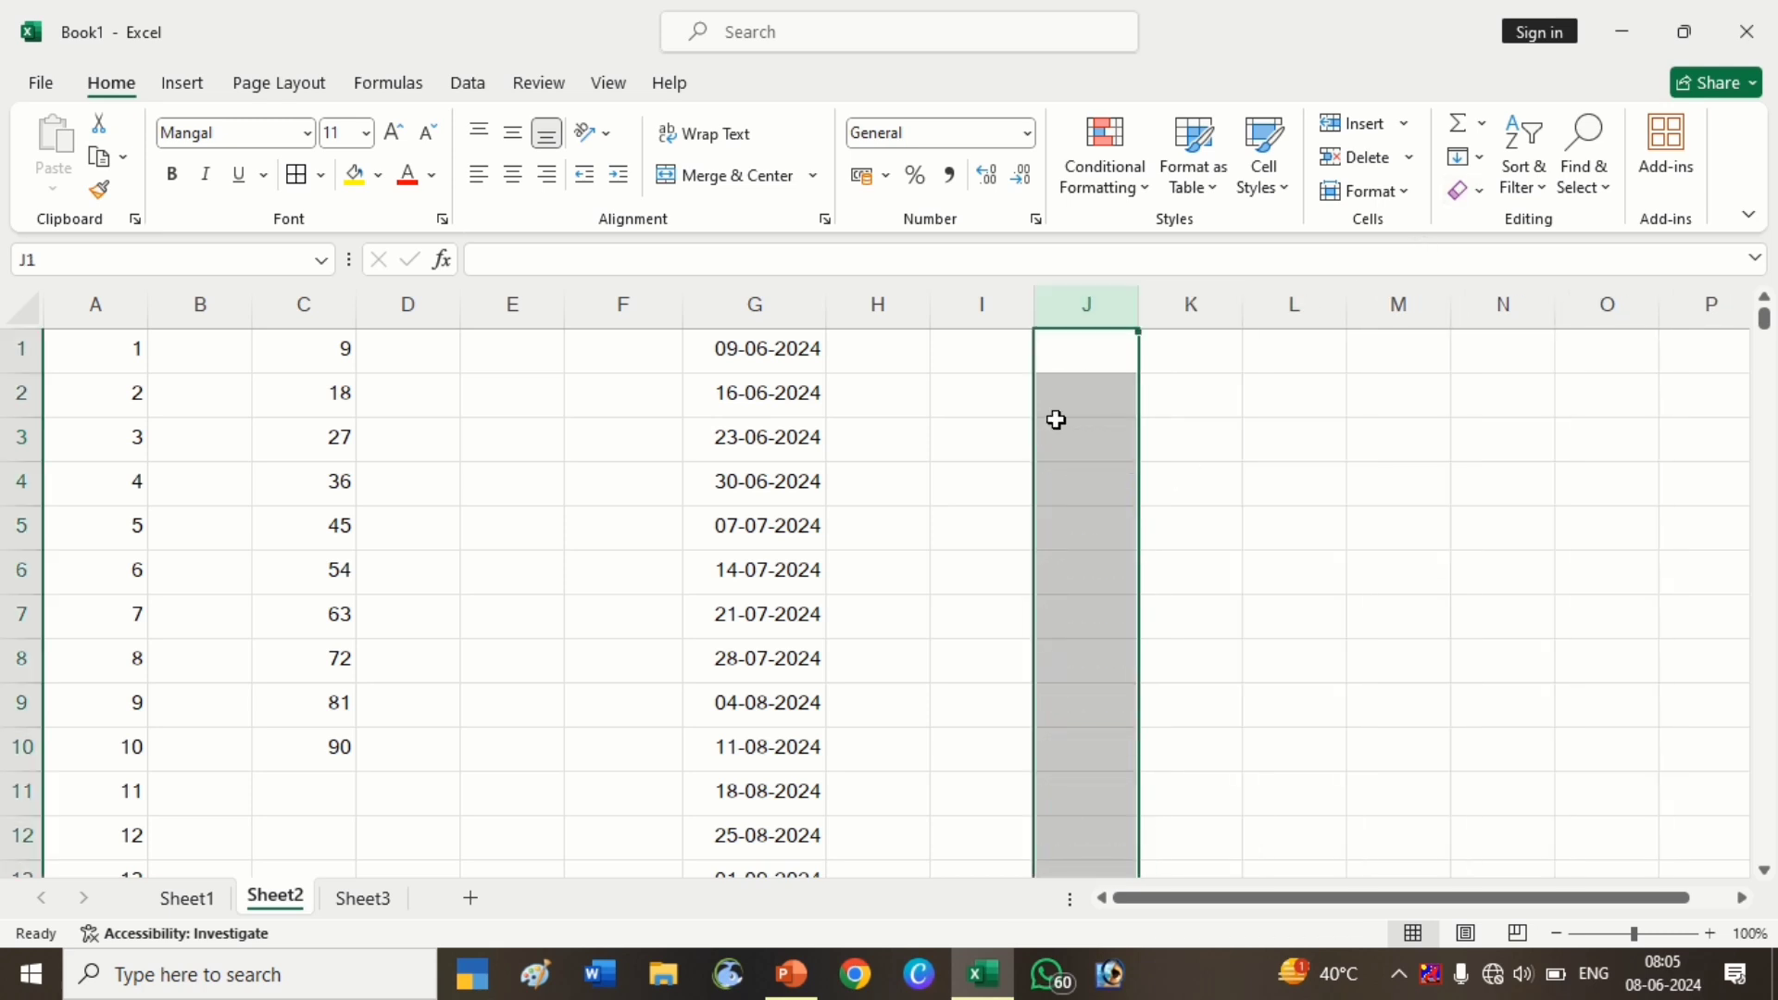
left_click(1065, 470)
left_click(1060, 341)
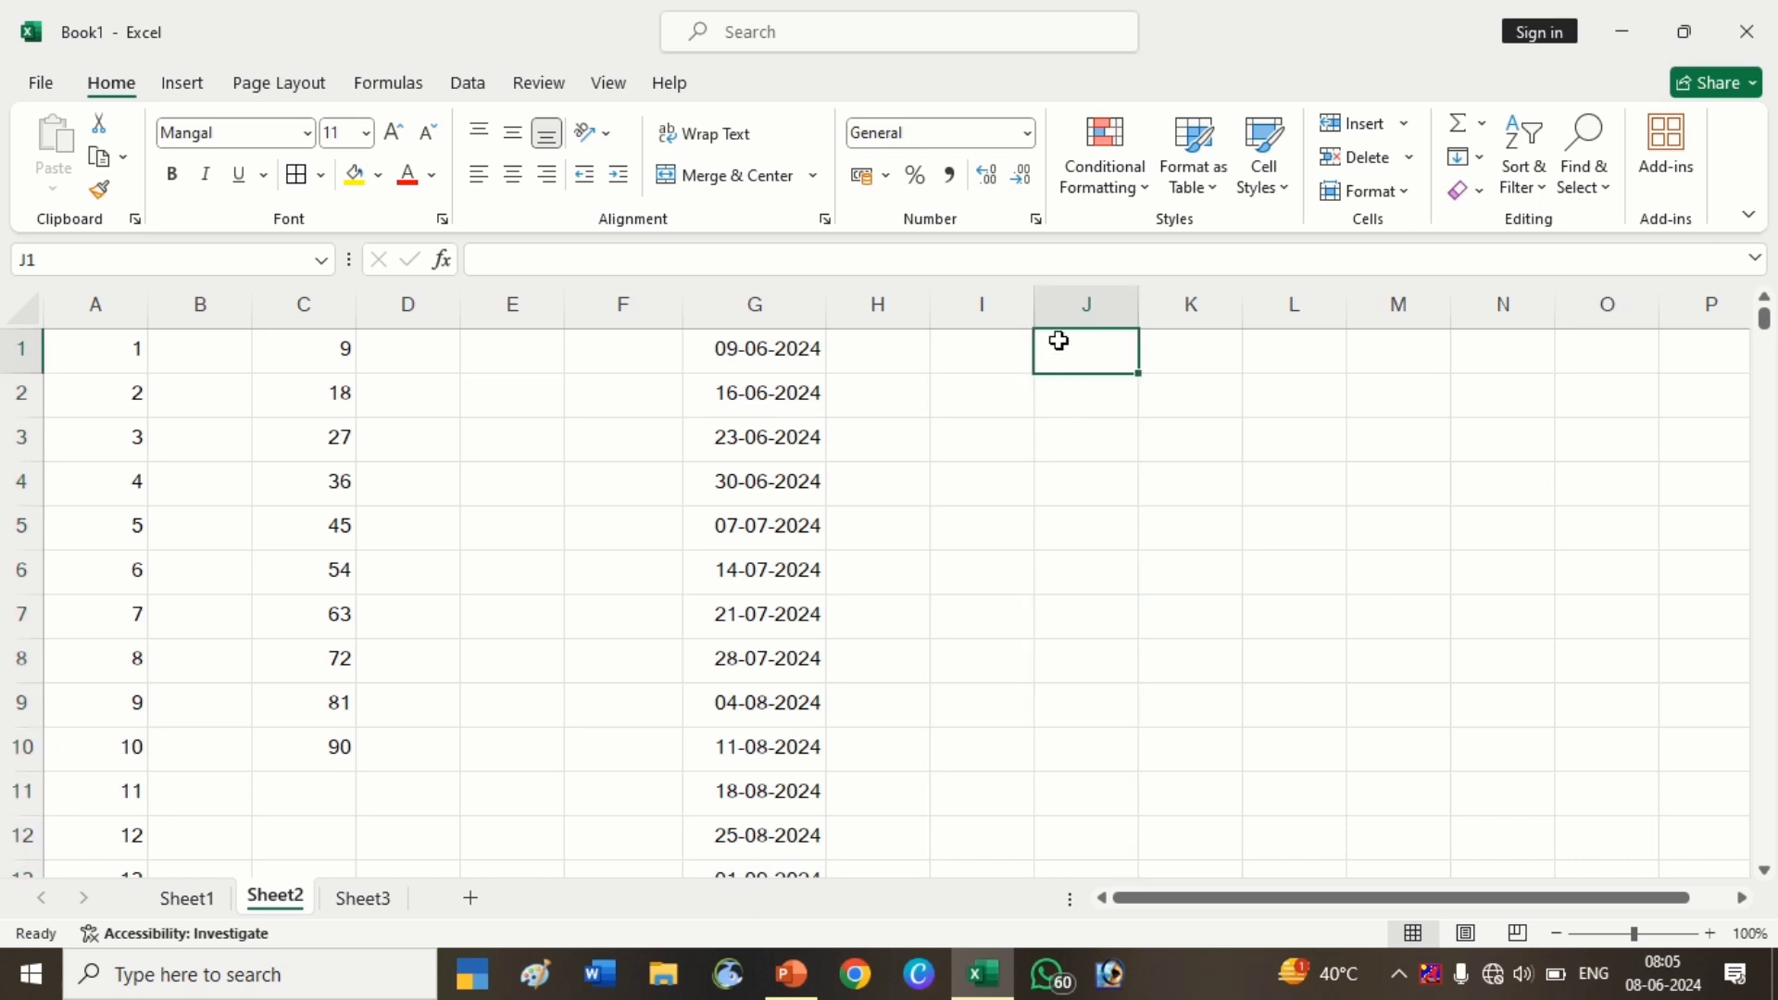
key("ctrl+semicolon")
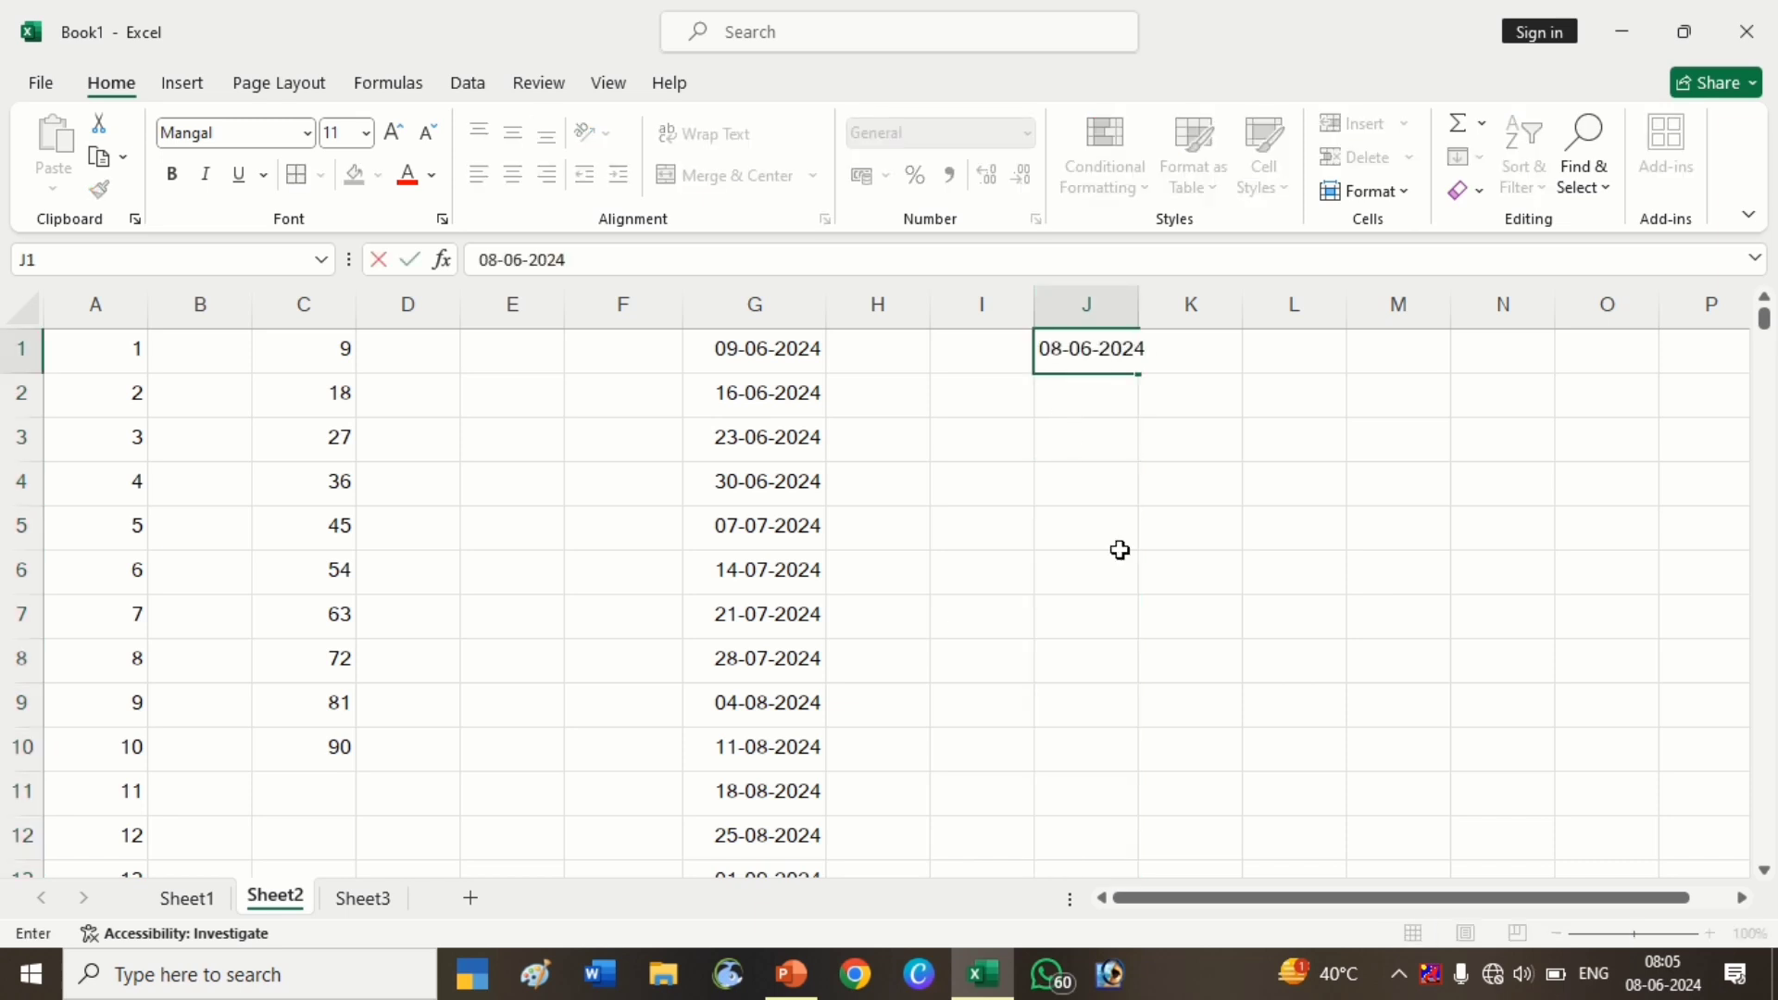
key("Return")
Fill a monthly date series down column J from 08-06-2024 to 08-12-2024
left_click(1096, 350)
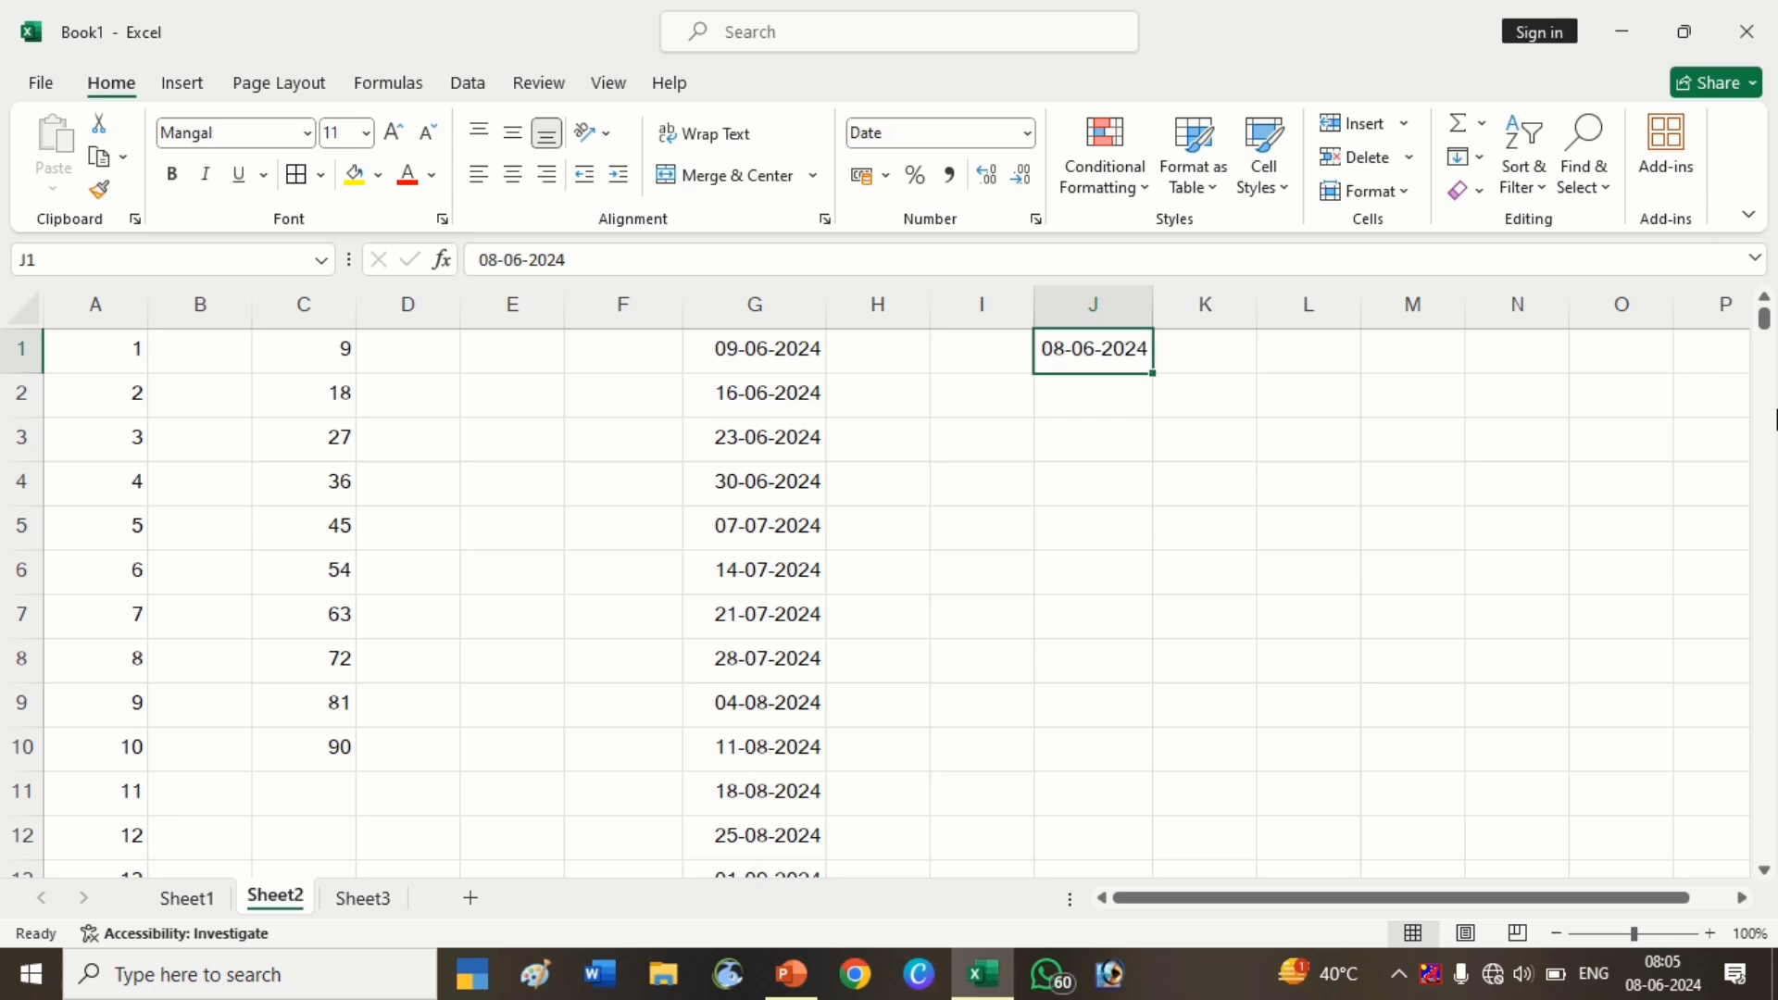
left_click(1479, 159)
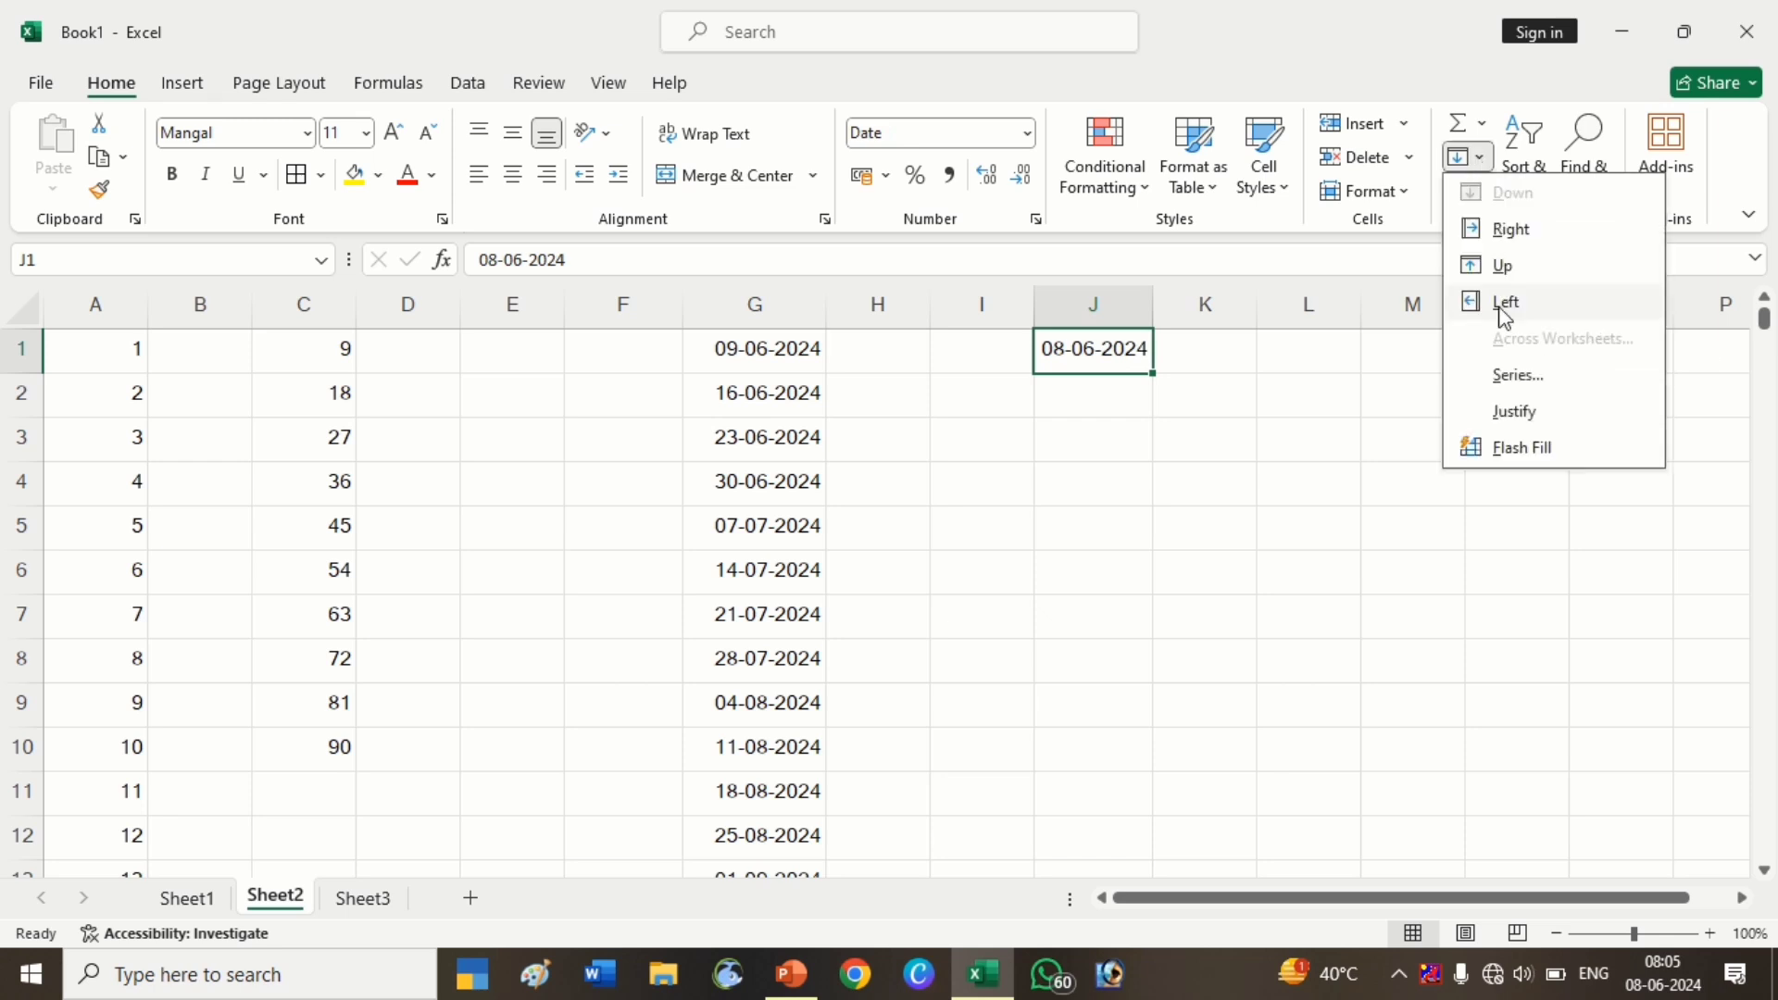
left_click(1519, 363)
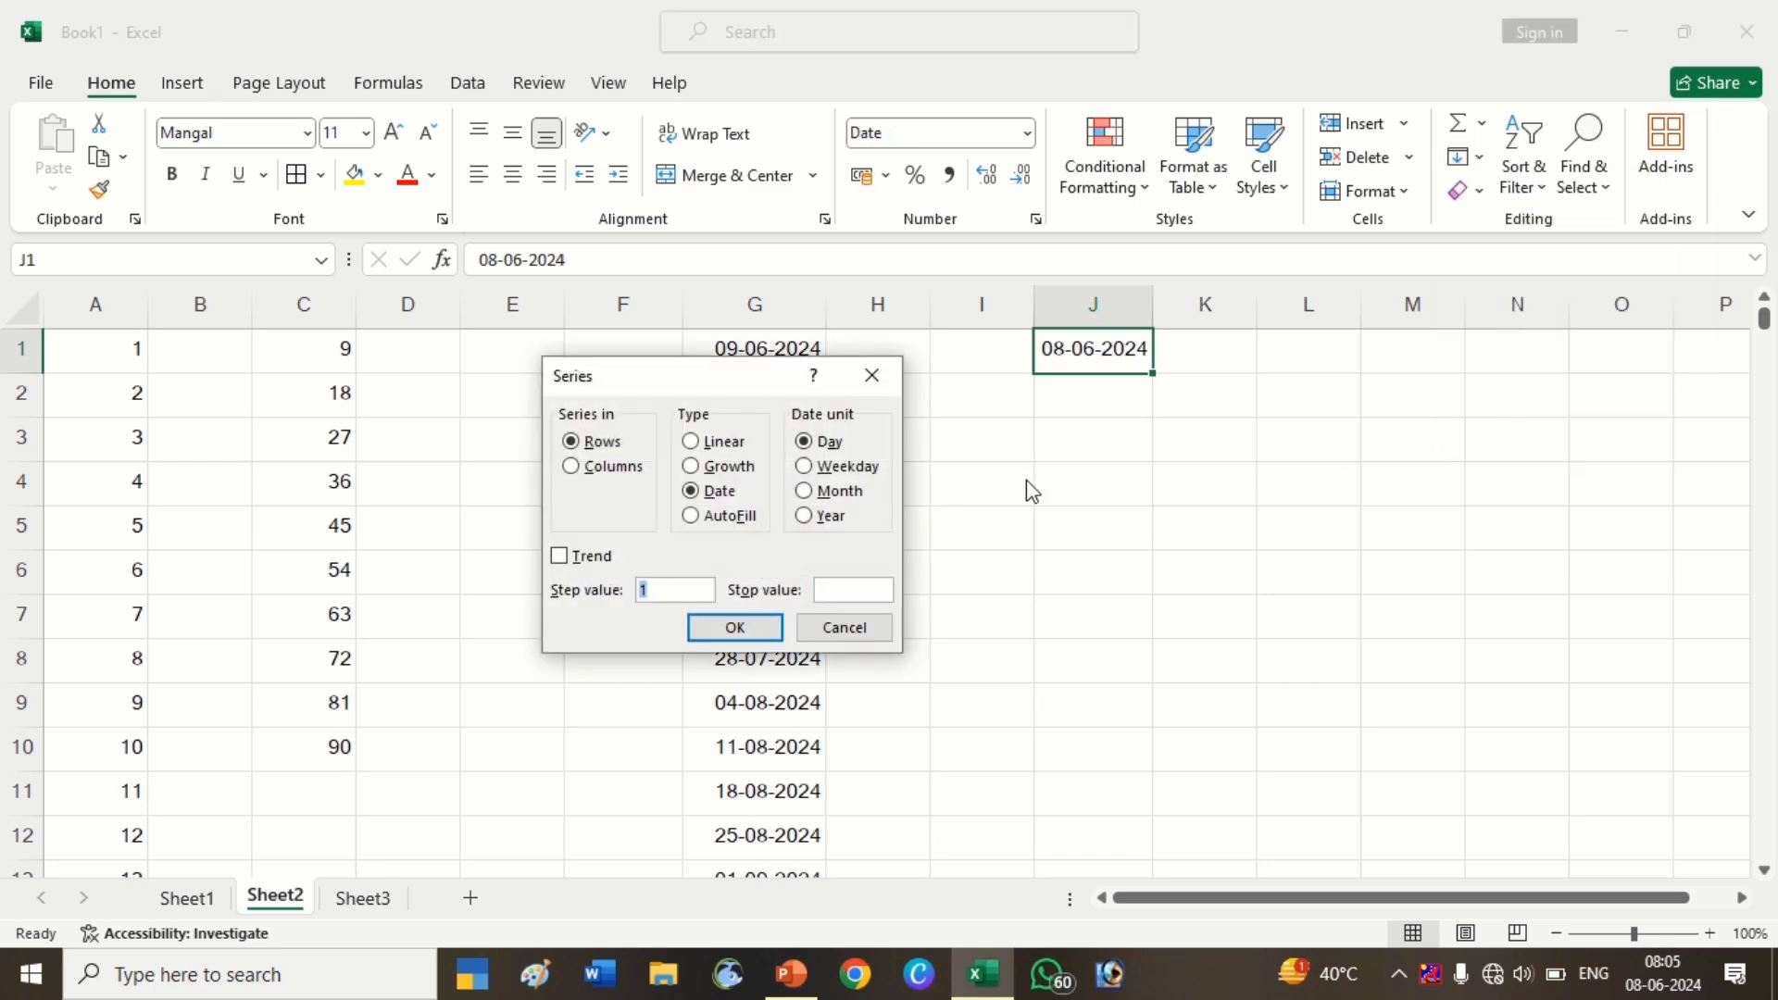
left_click(804, 491)
left_click(595, 472)
left_click(775, 628)
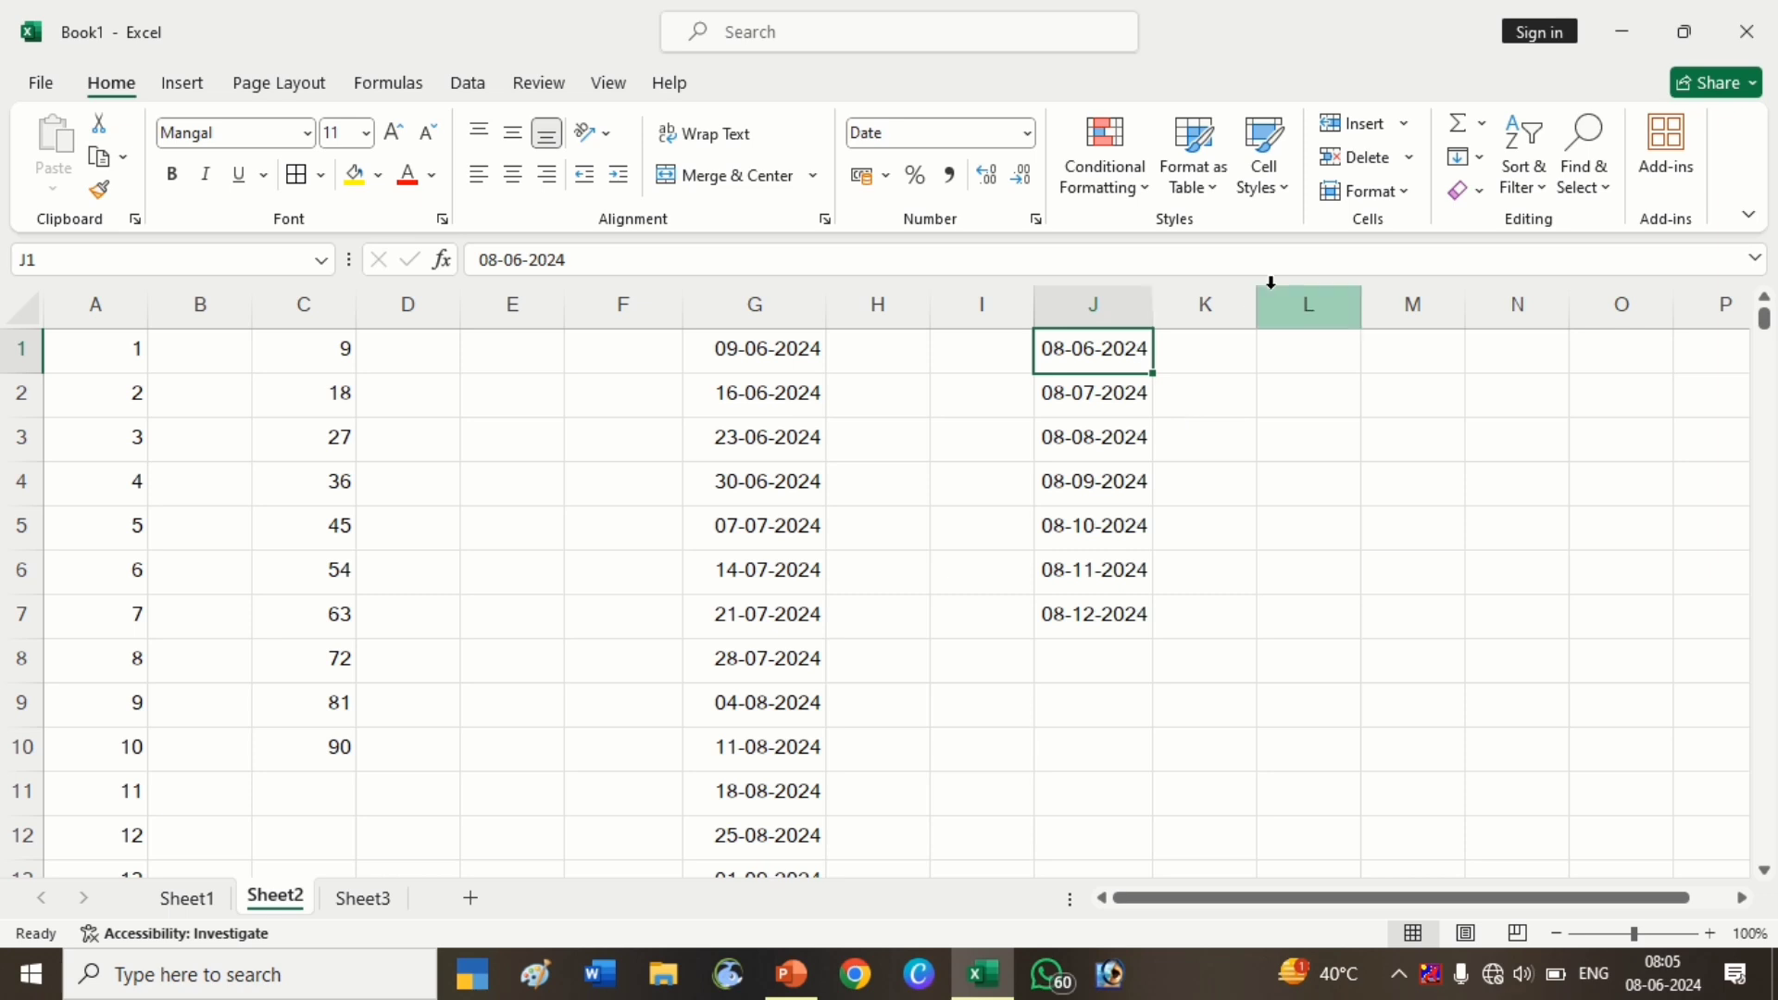
left_click(1269, 357)
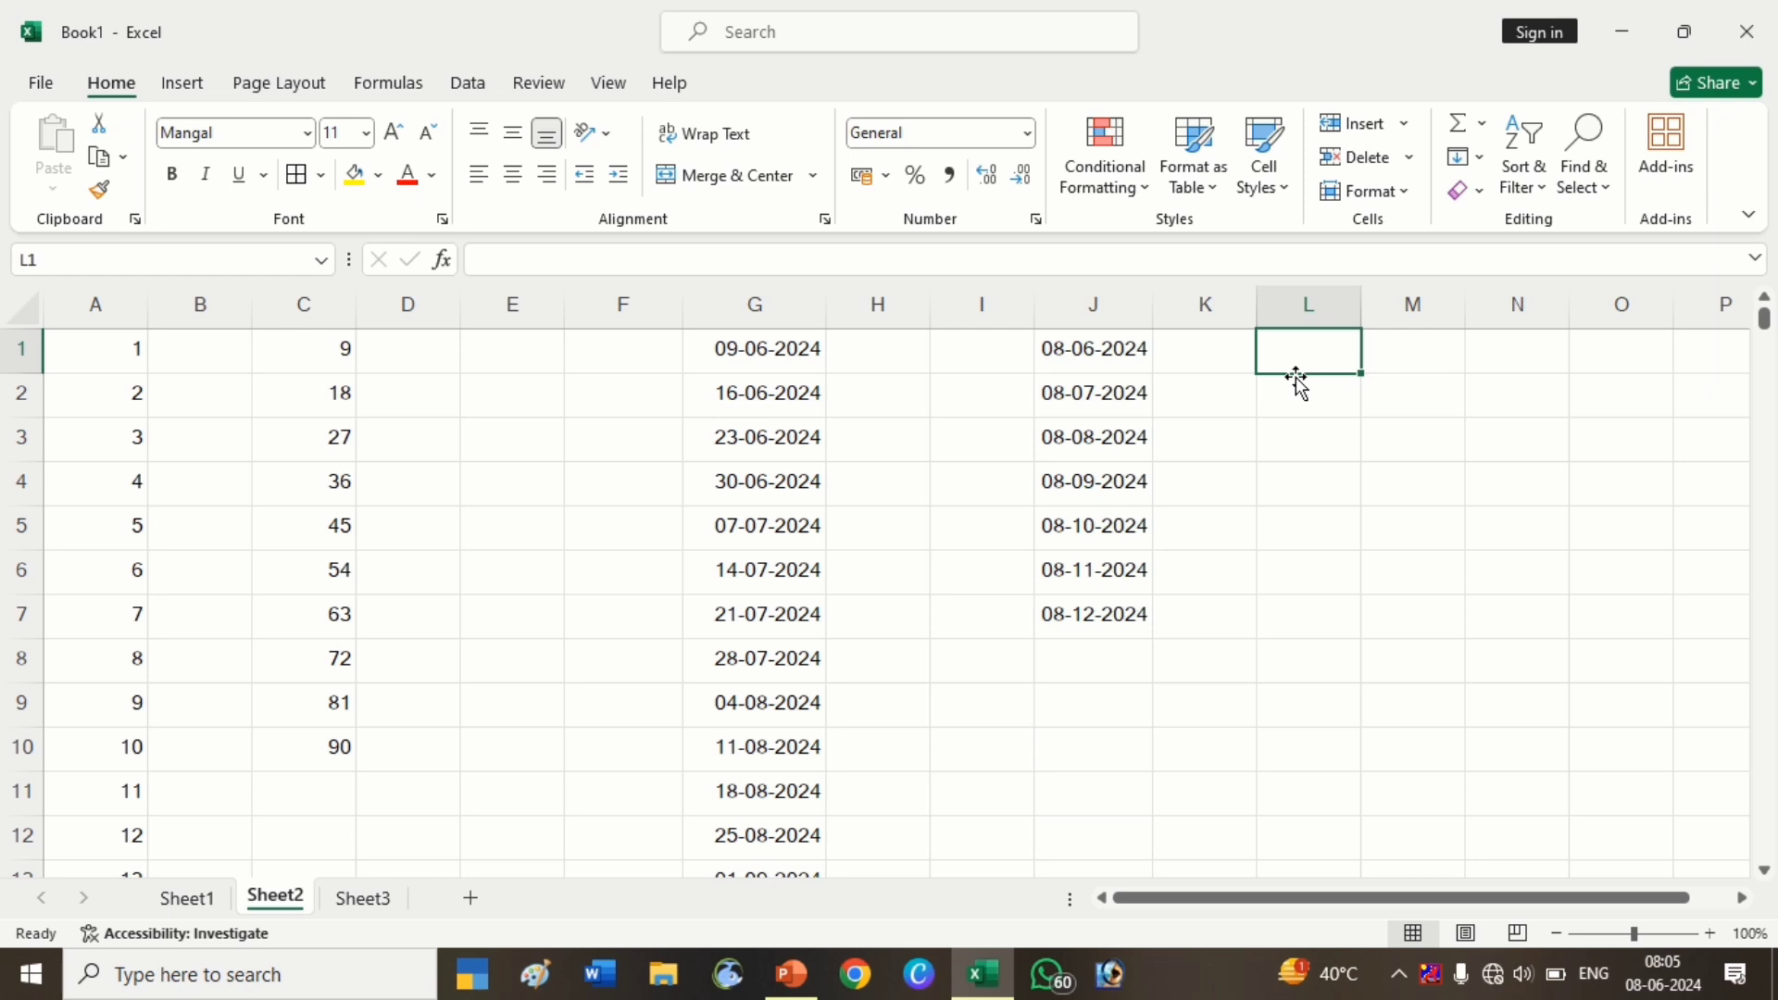
Enter 08-06-2024 in L1 and try a yearly series, cancelling the dialog
type("08-06-2024")
key("Return")
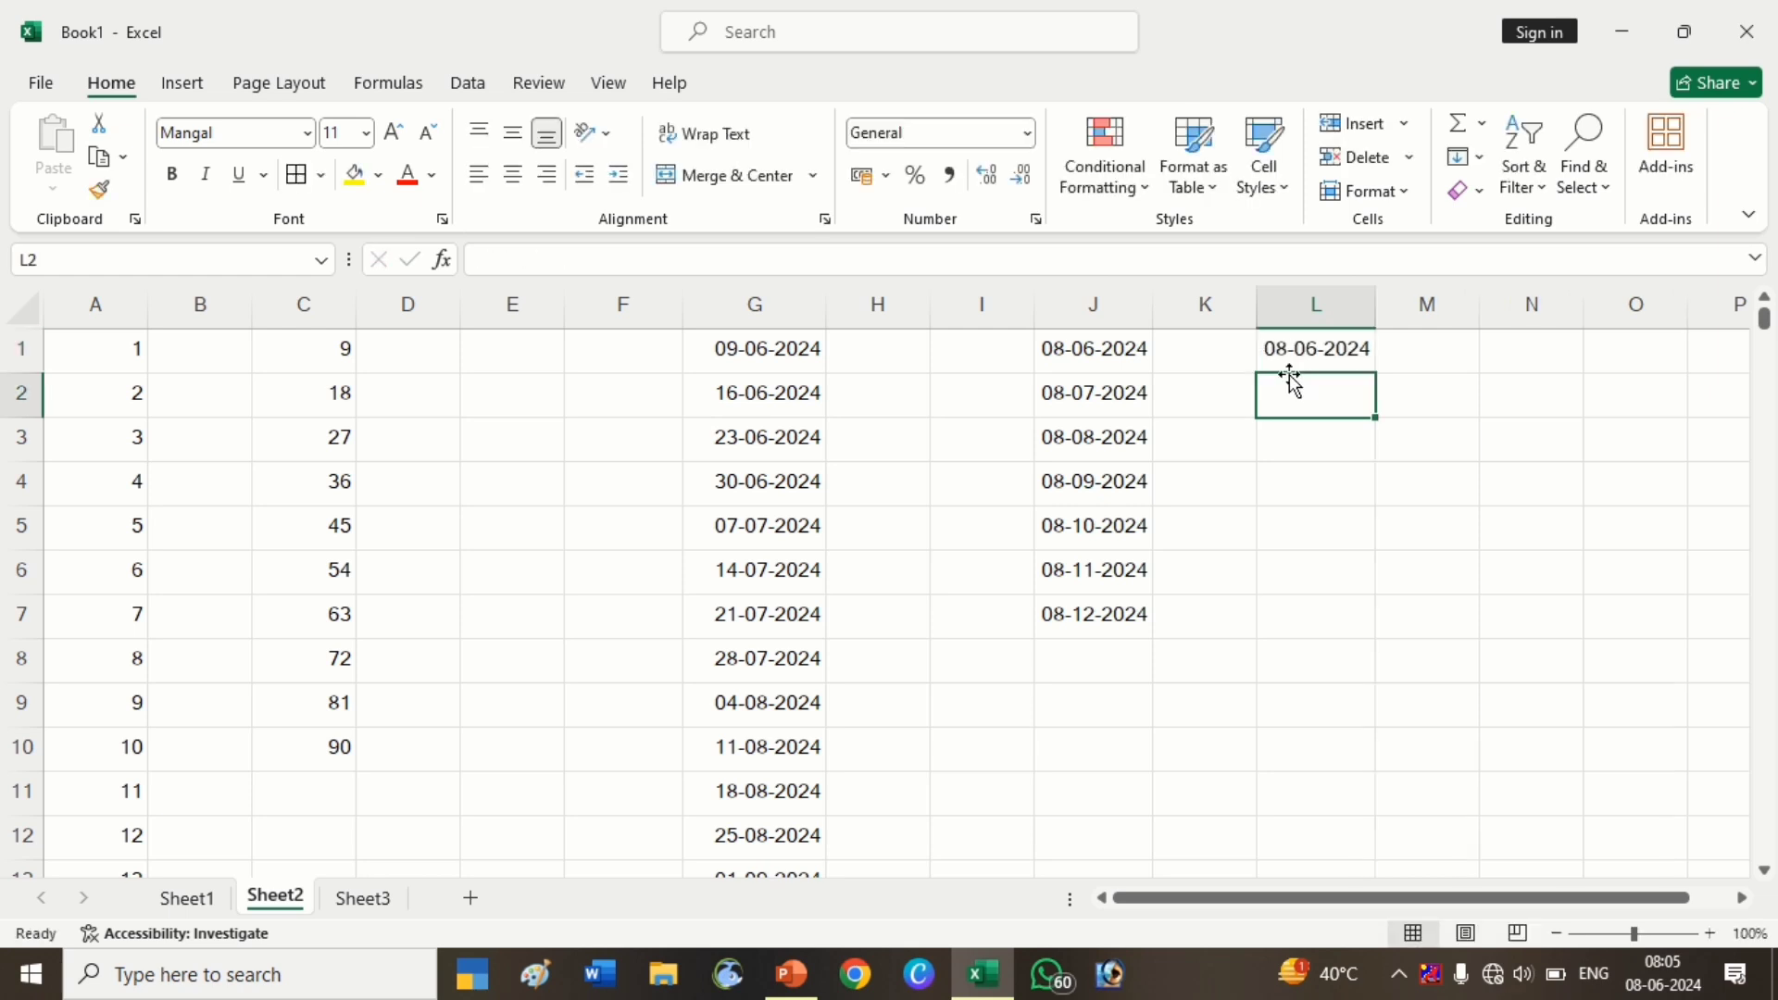
left_click(1305, 349)
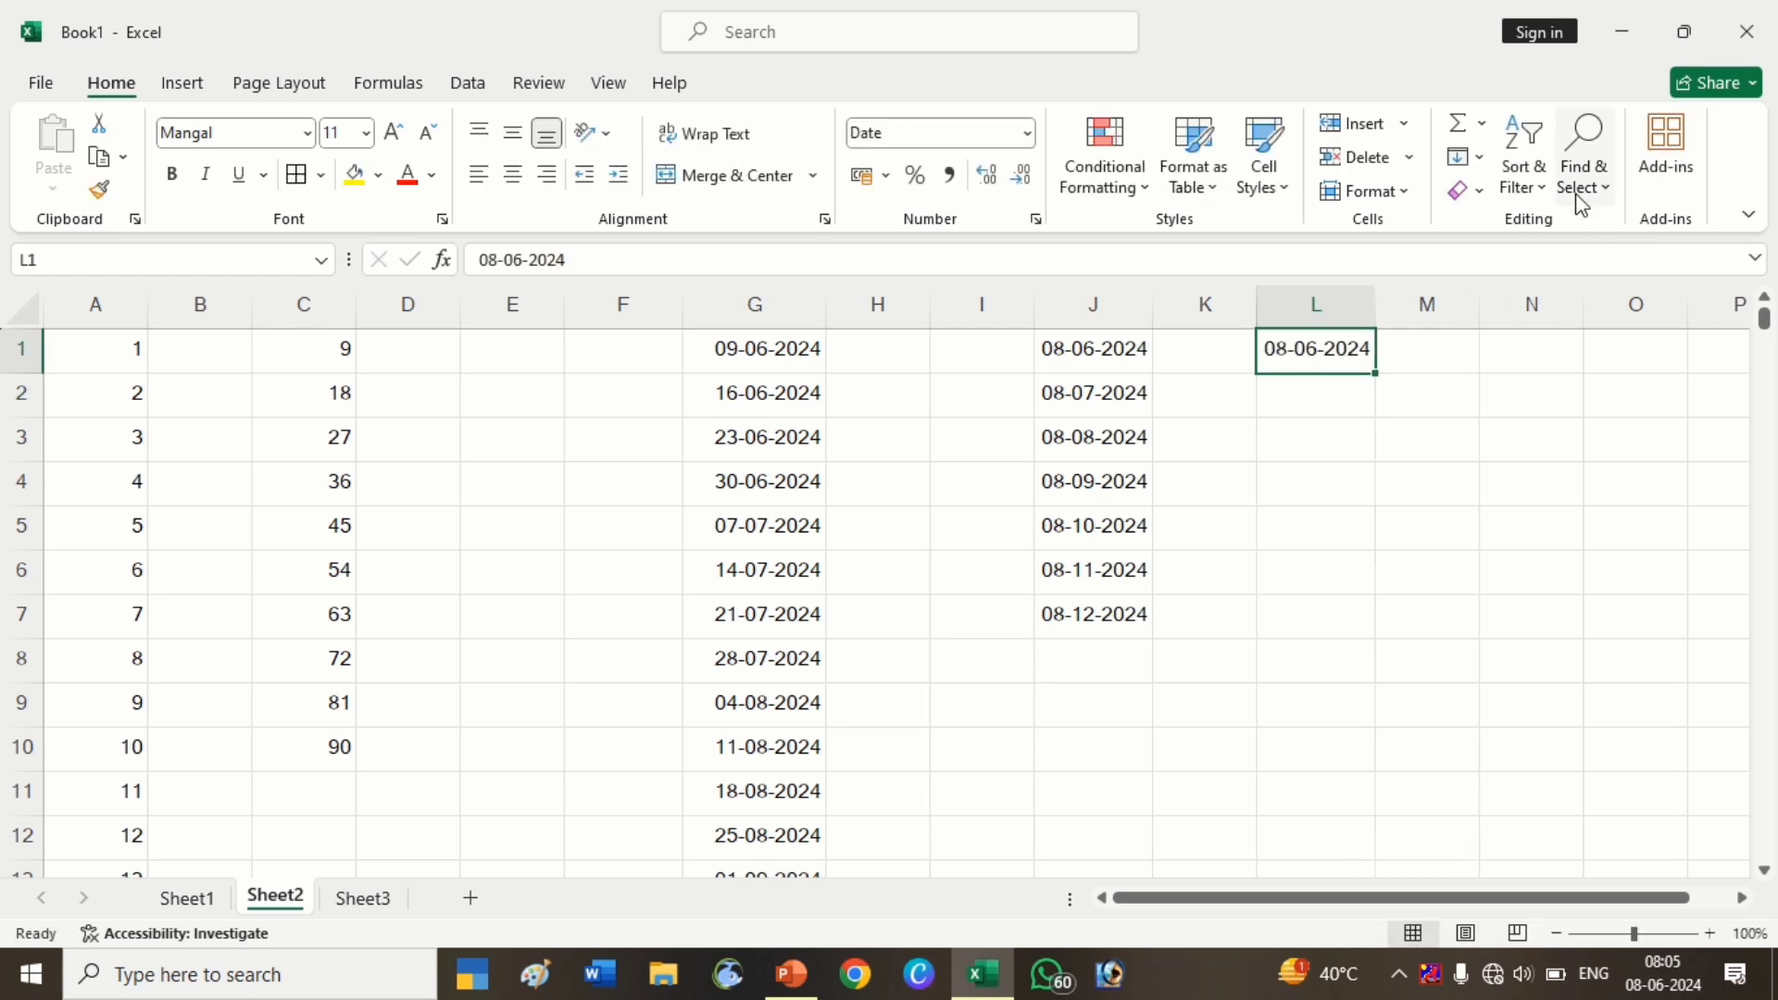
left_click(1471, 163)
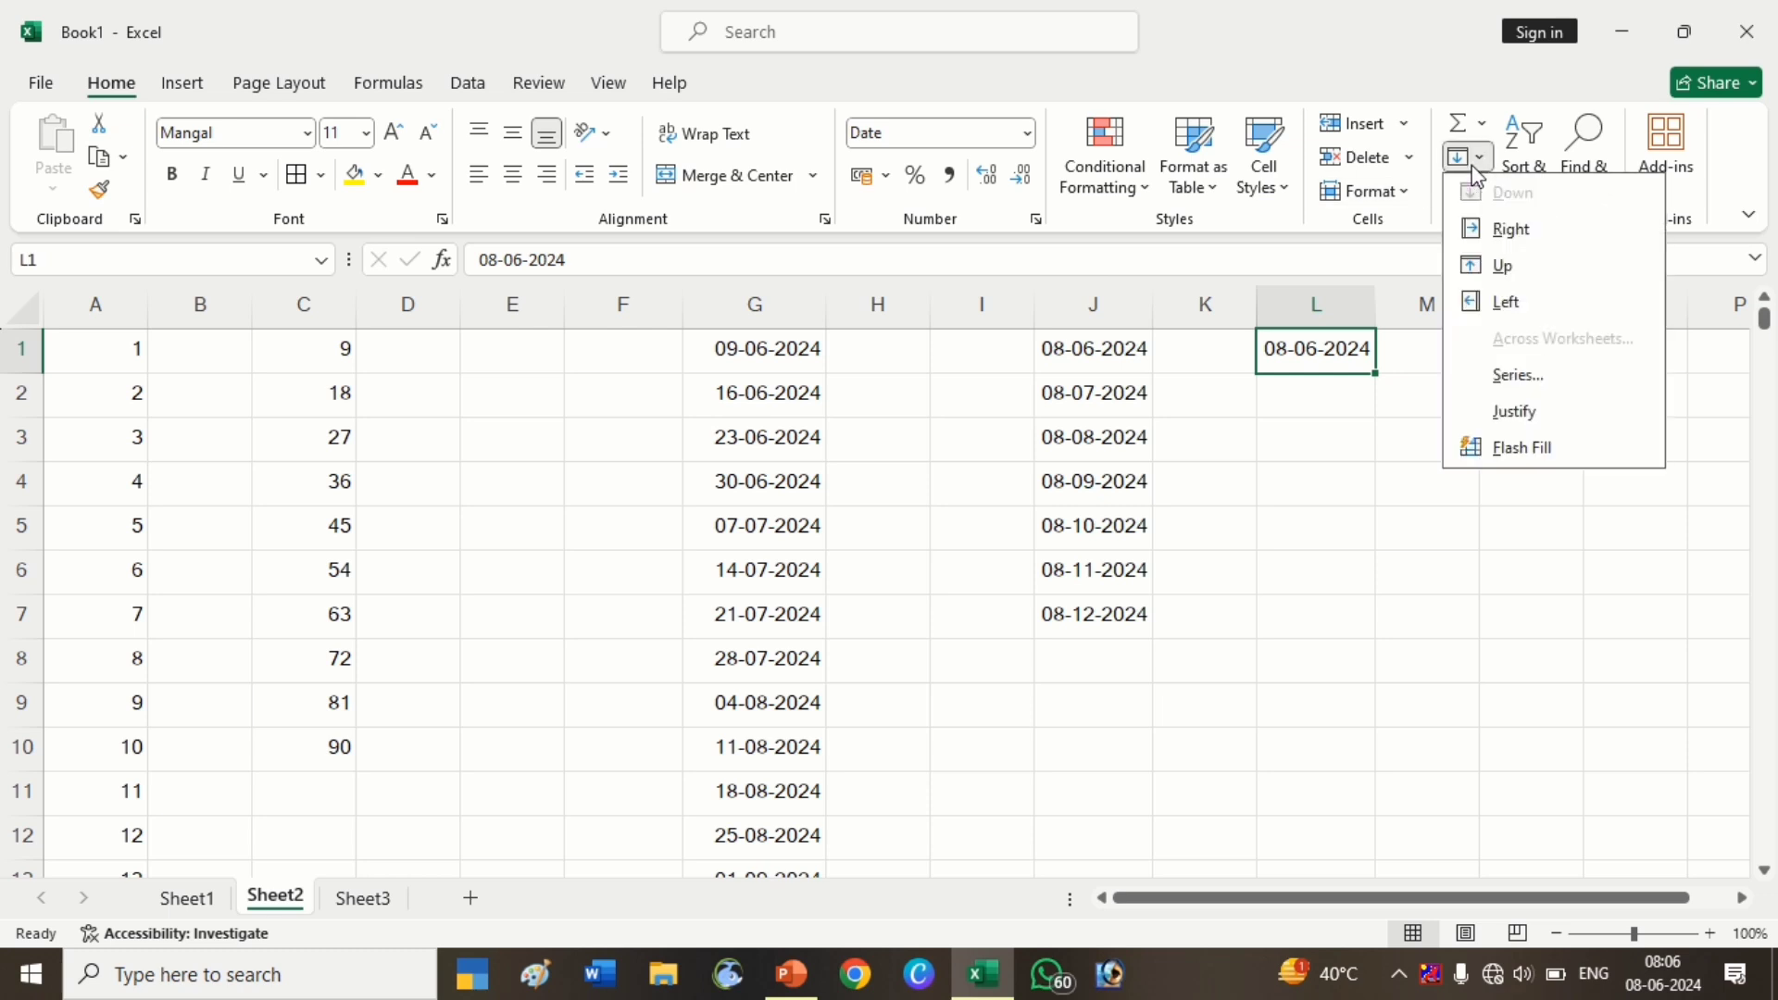
left_click(1533, 387)
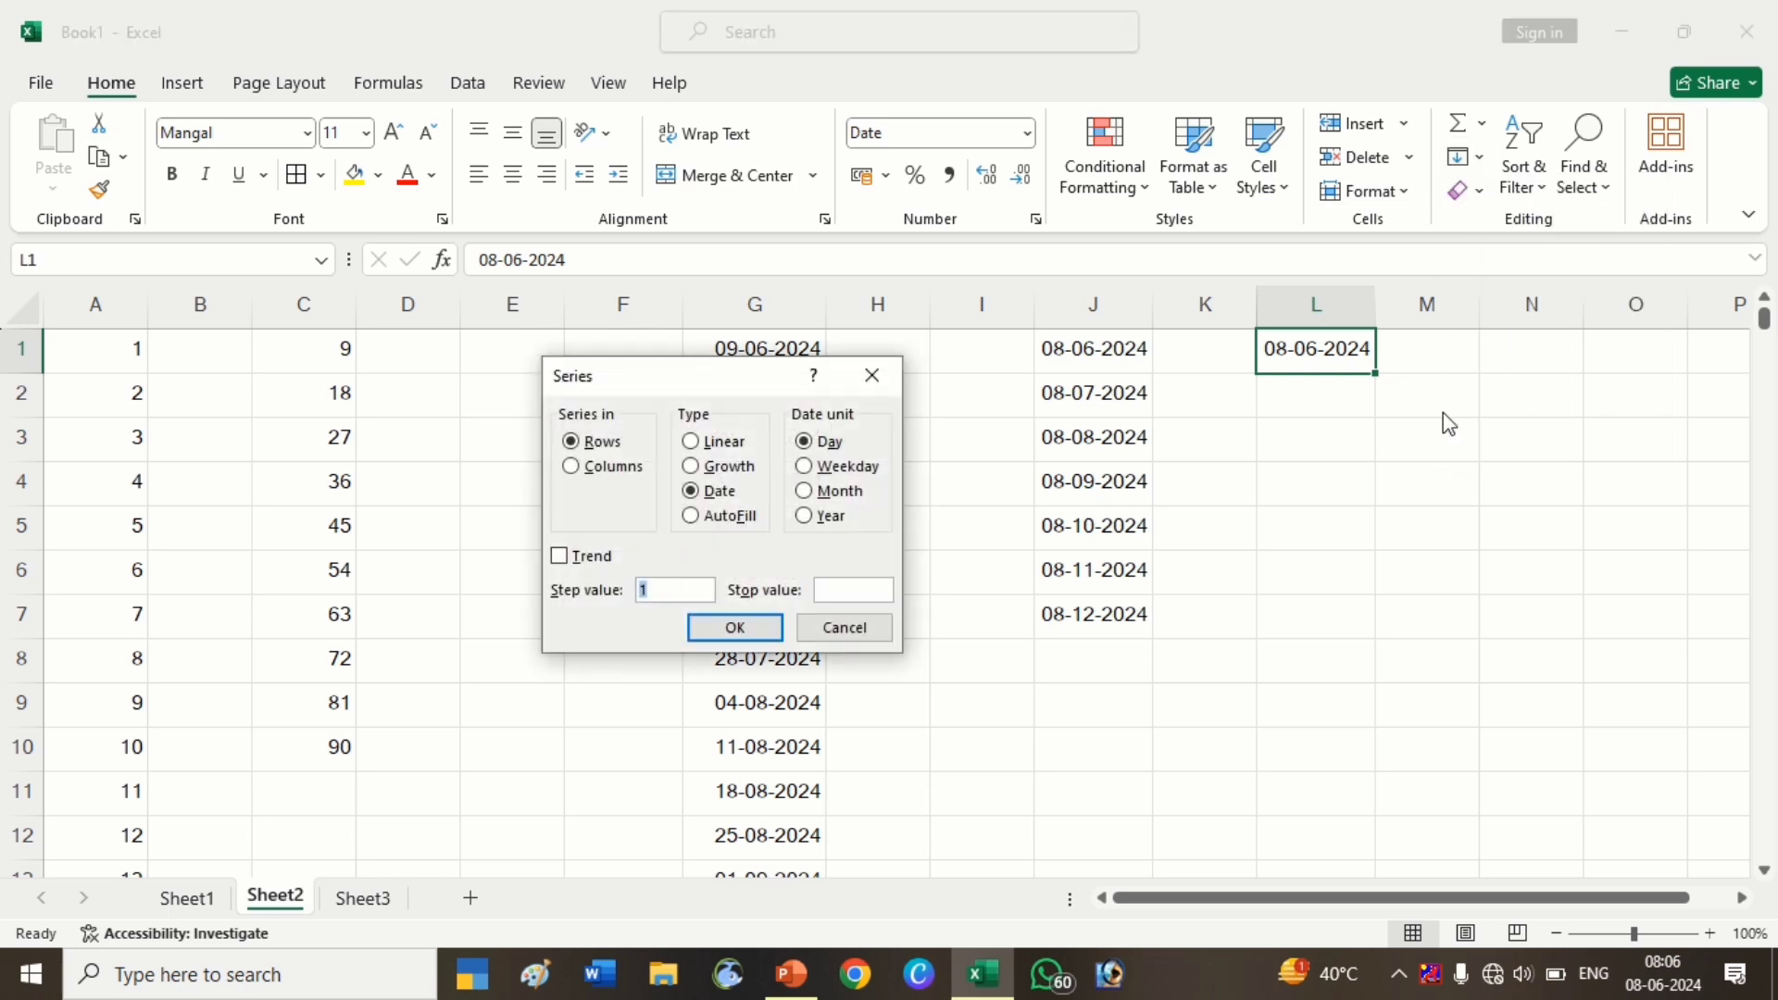
left_click(820, 516)
left_click(859, 594)
left_click(735, 626)
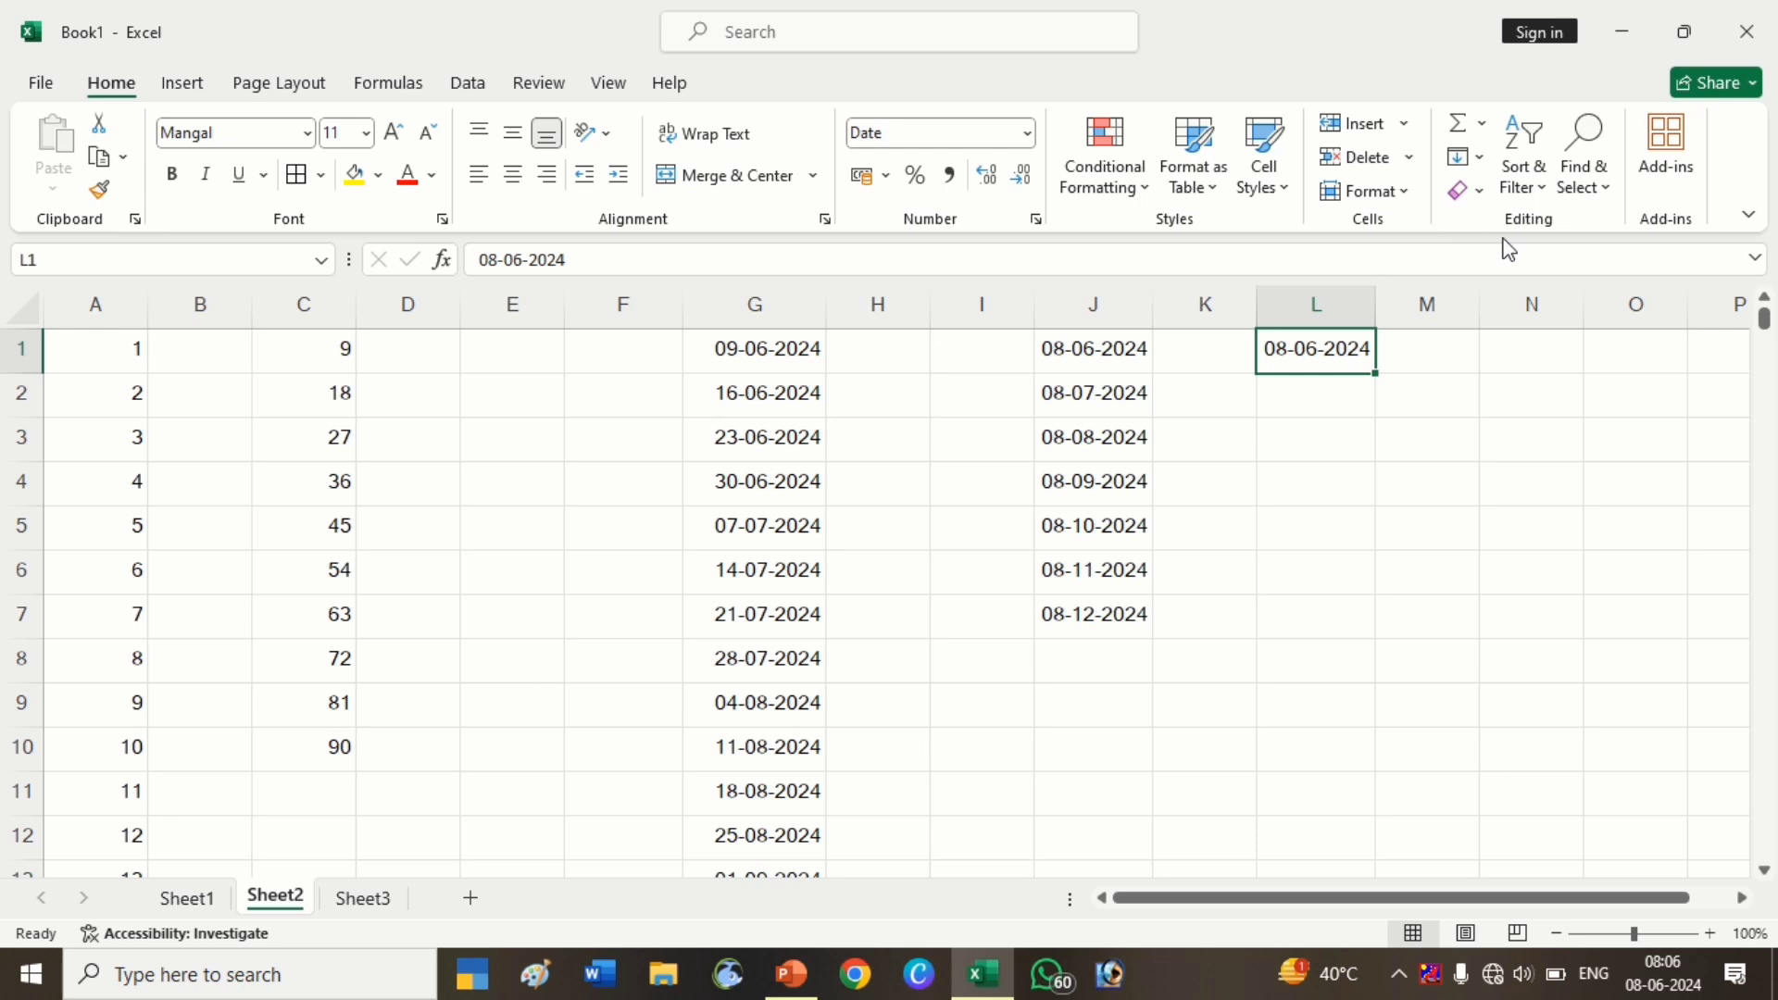
Fill a yearly date series down column L from 08-06-2024 to 08-06-2030
left_click(1474, 163)
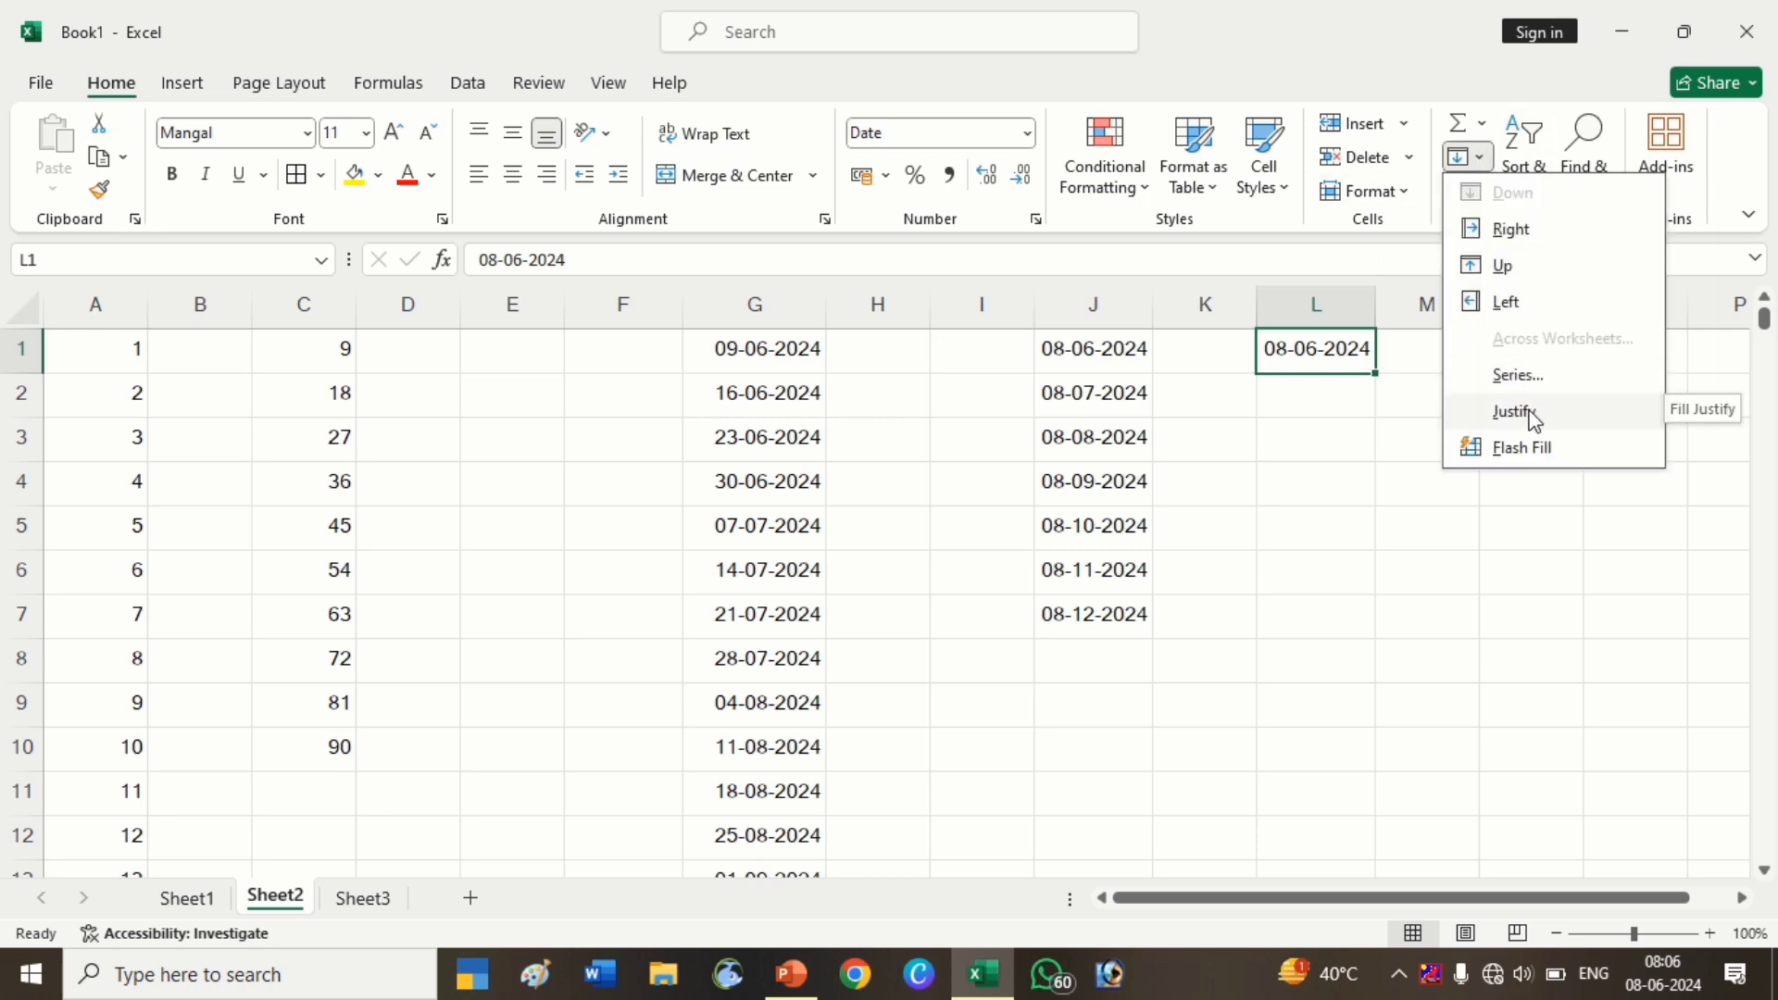
left_click(1519, 376)
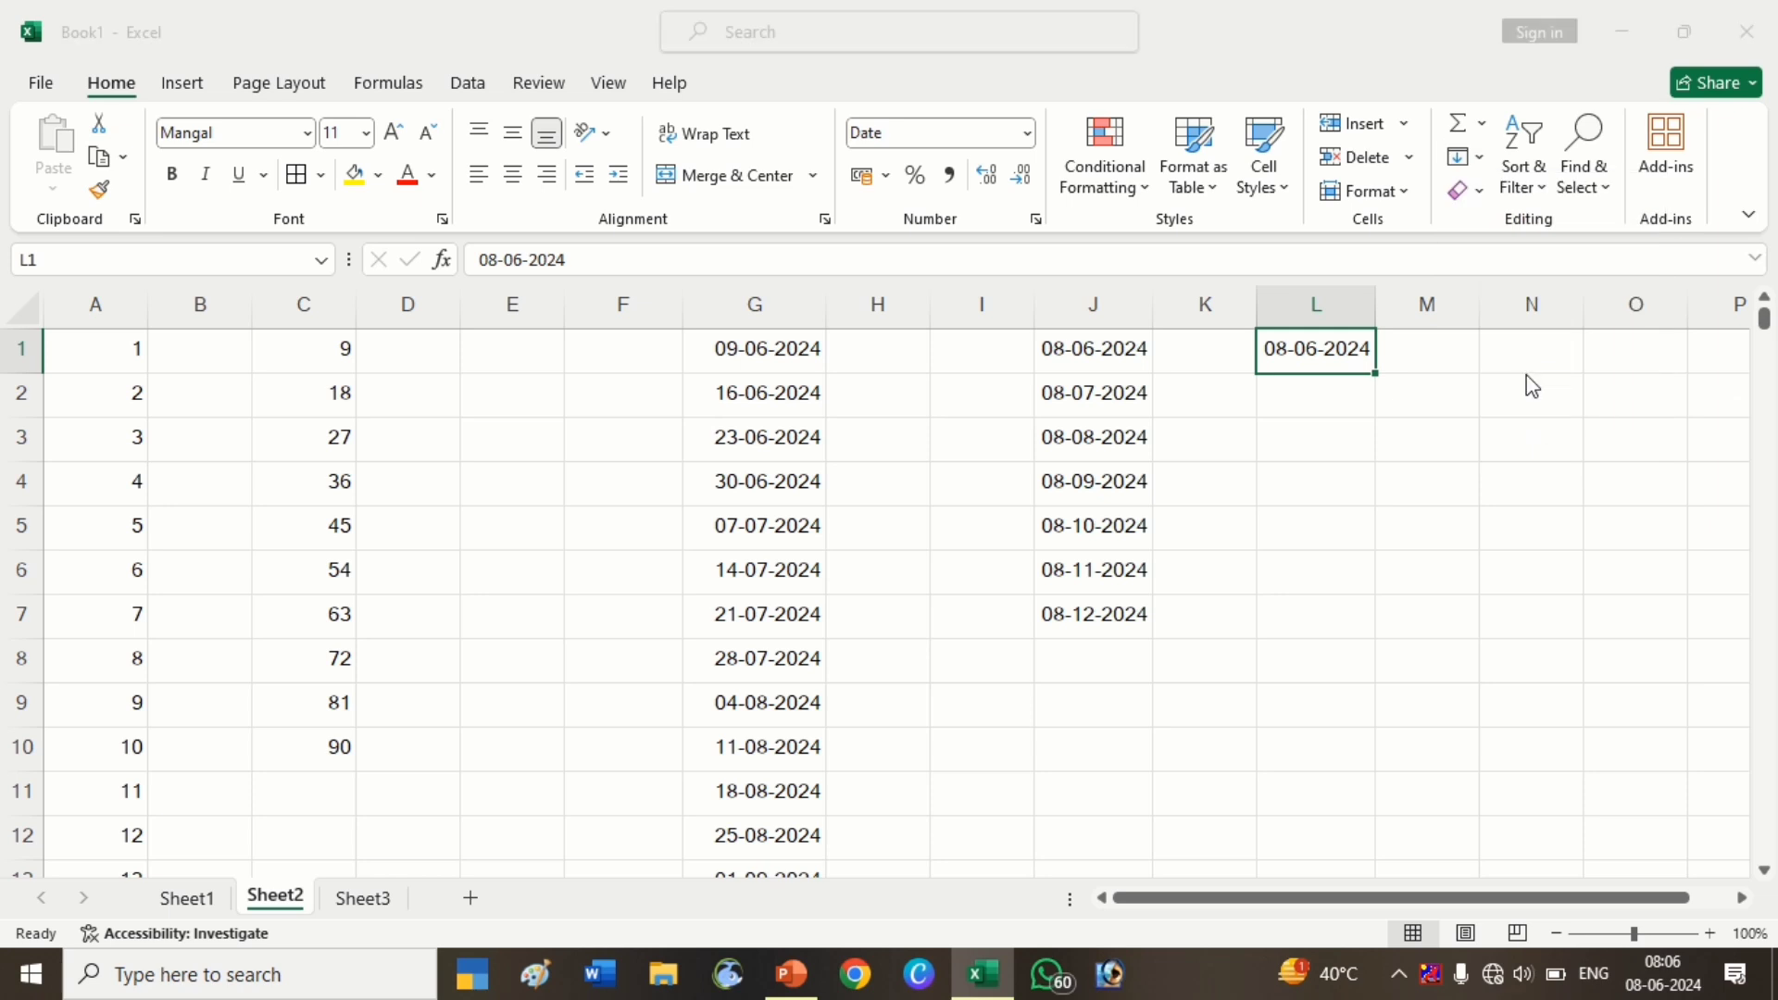
left_click(826, 522)
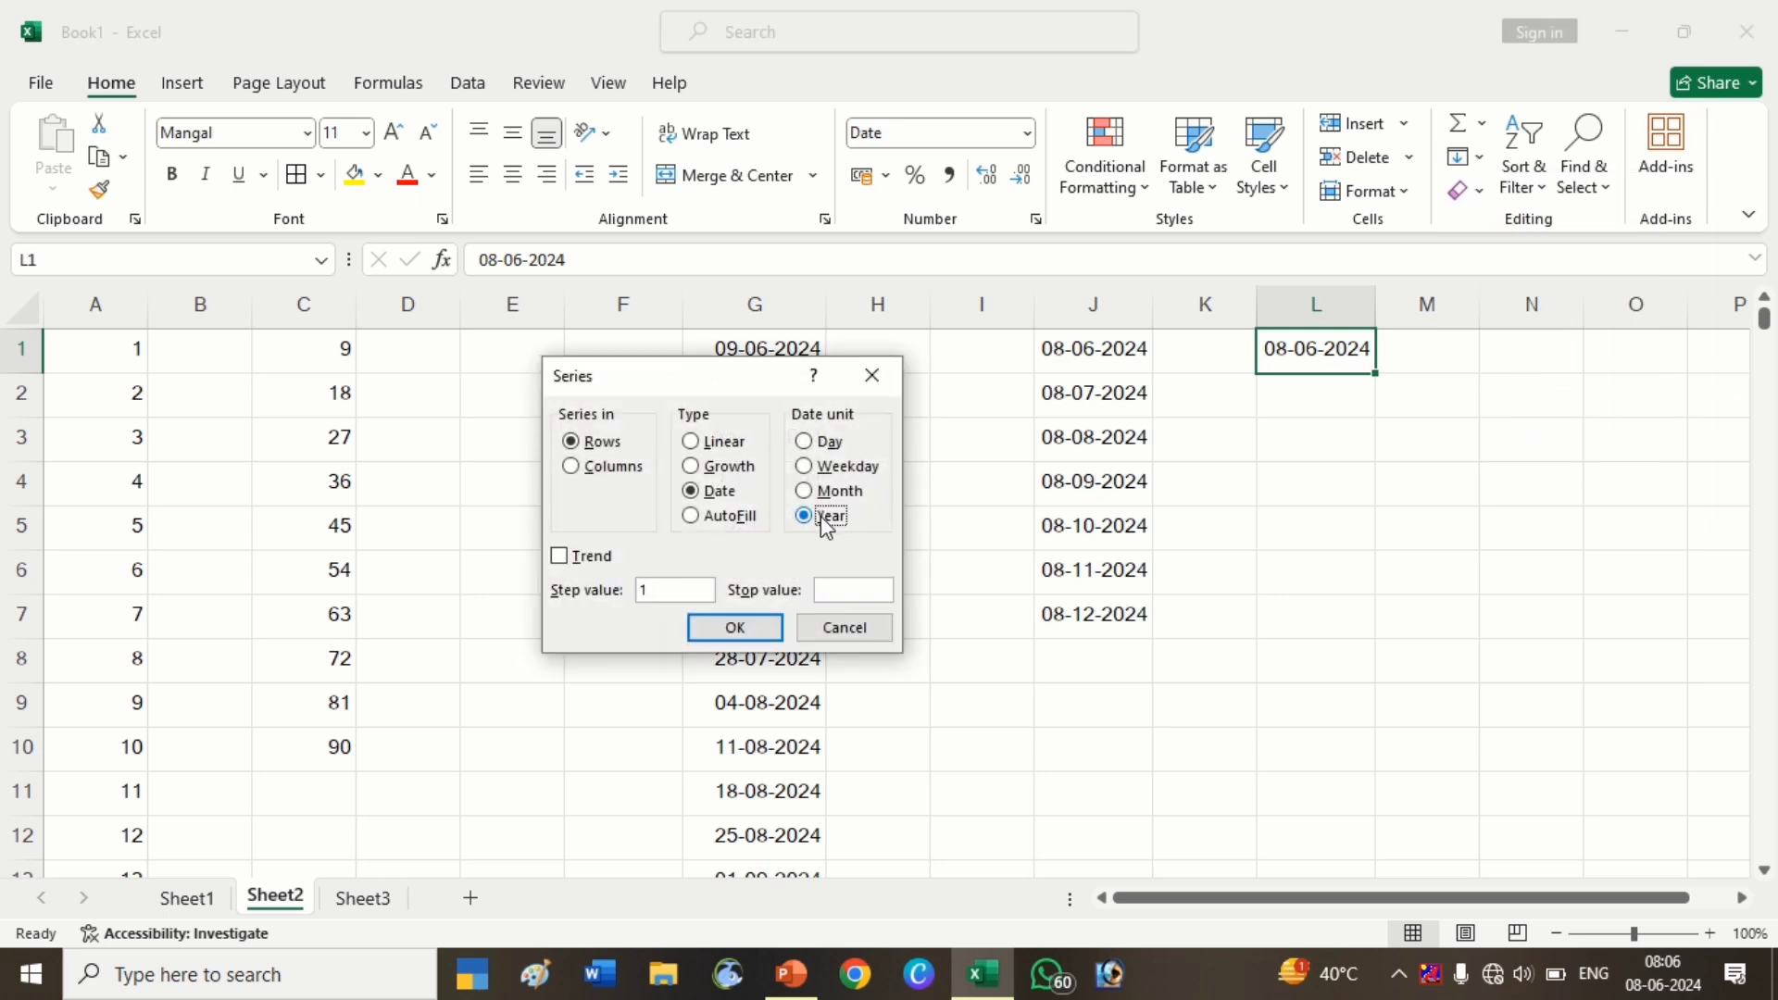
left_click(604, 466)
left_click(829, 588)
type("31-12-2023")
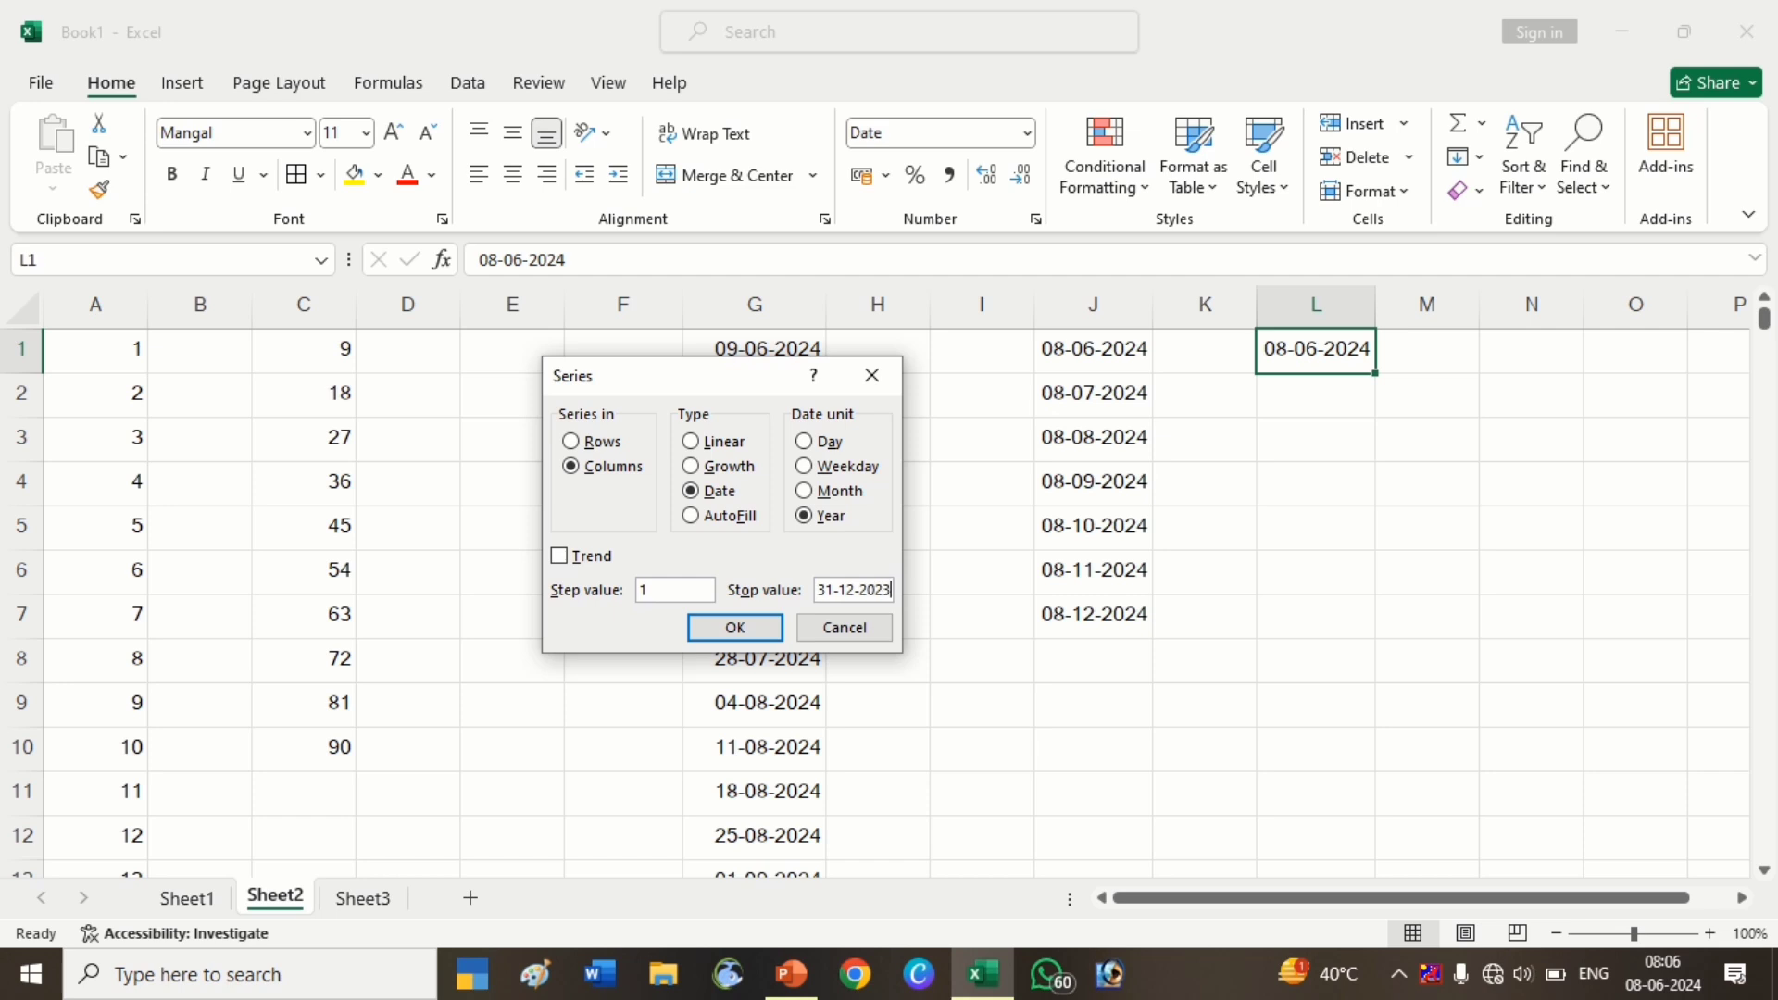
key("Return")
left_click(1361, 615)
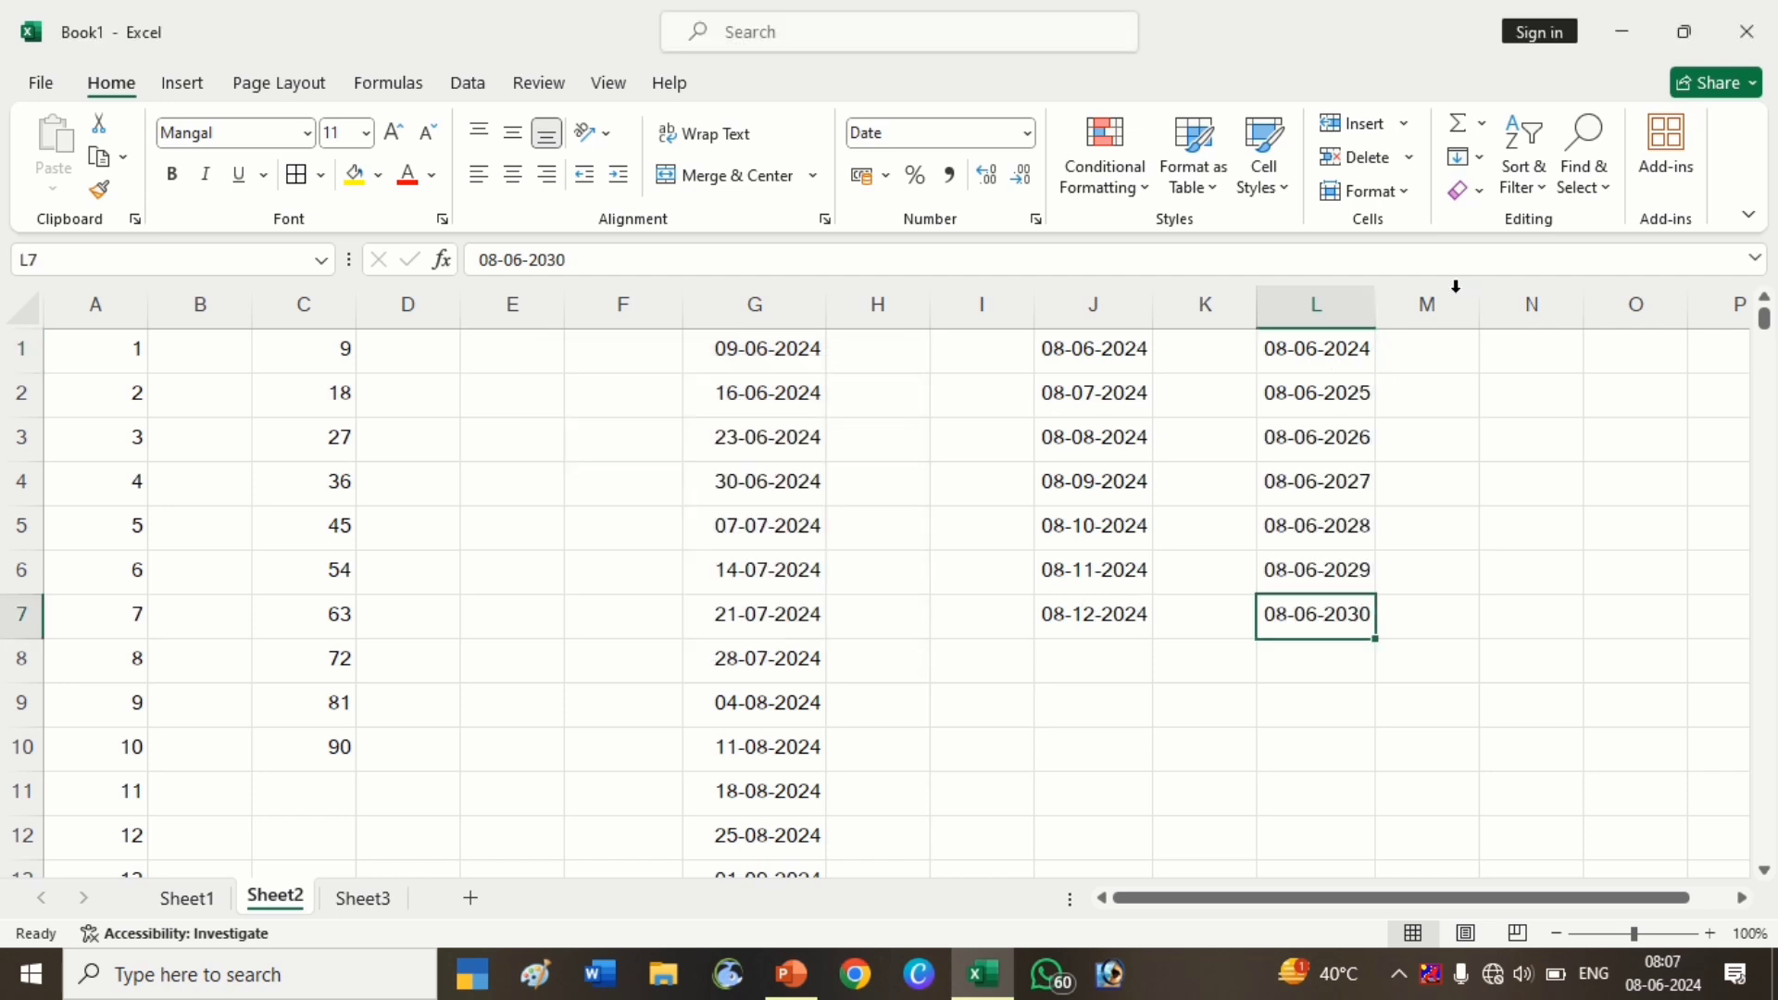
left_click(1398, 352)
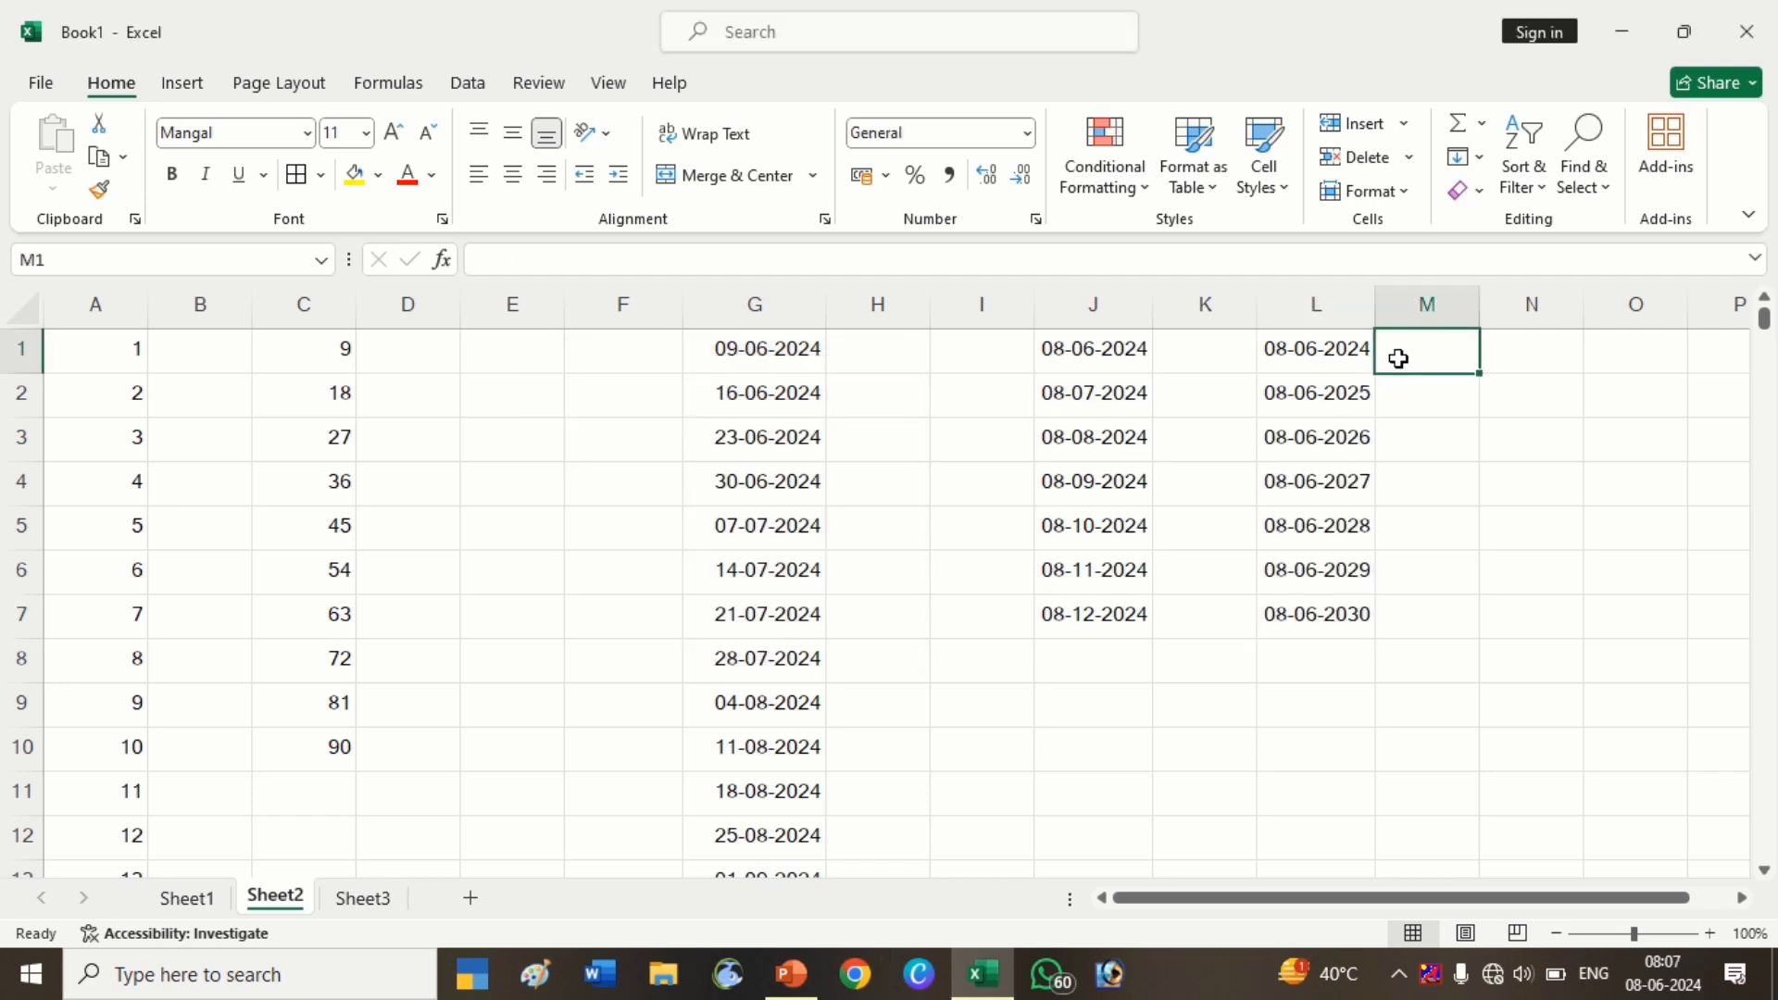
Delete columns G through L holding the date series
left_click(1475, 165)
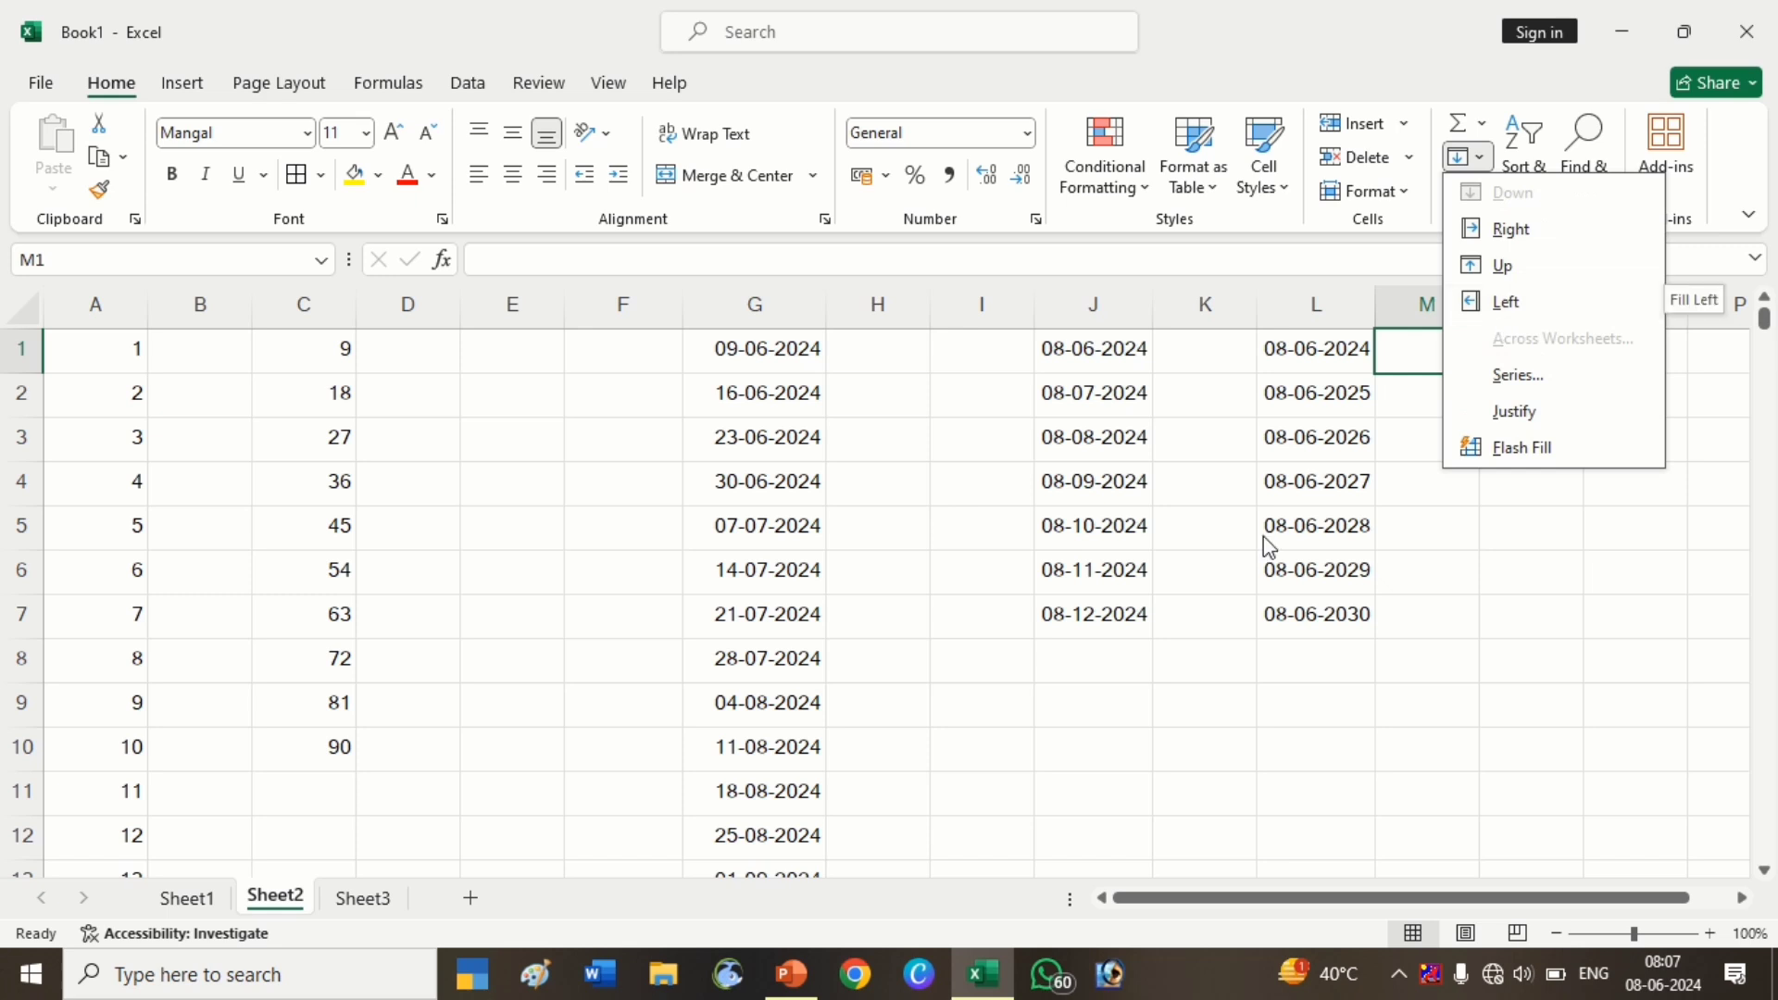
left_click(1222, 648)
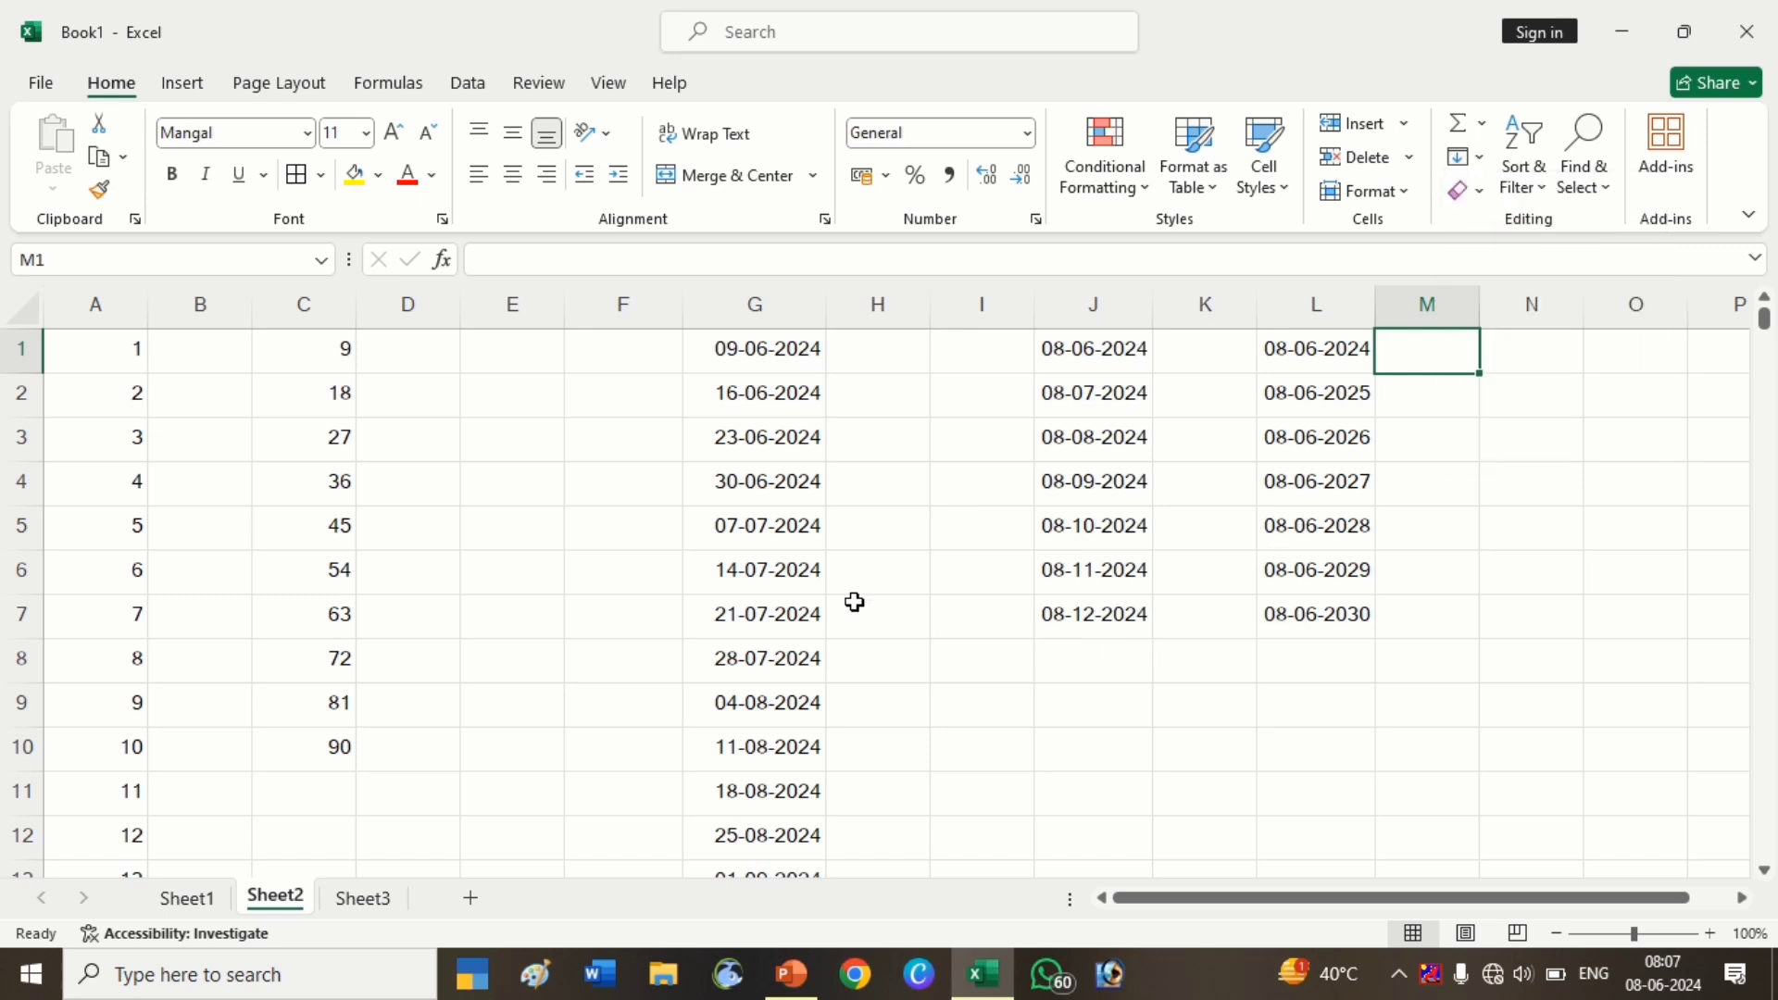
left_click(794, 304)
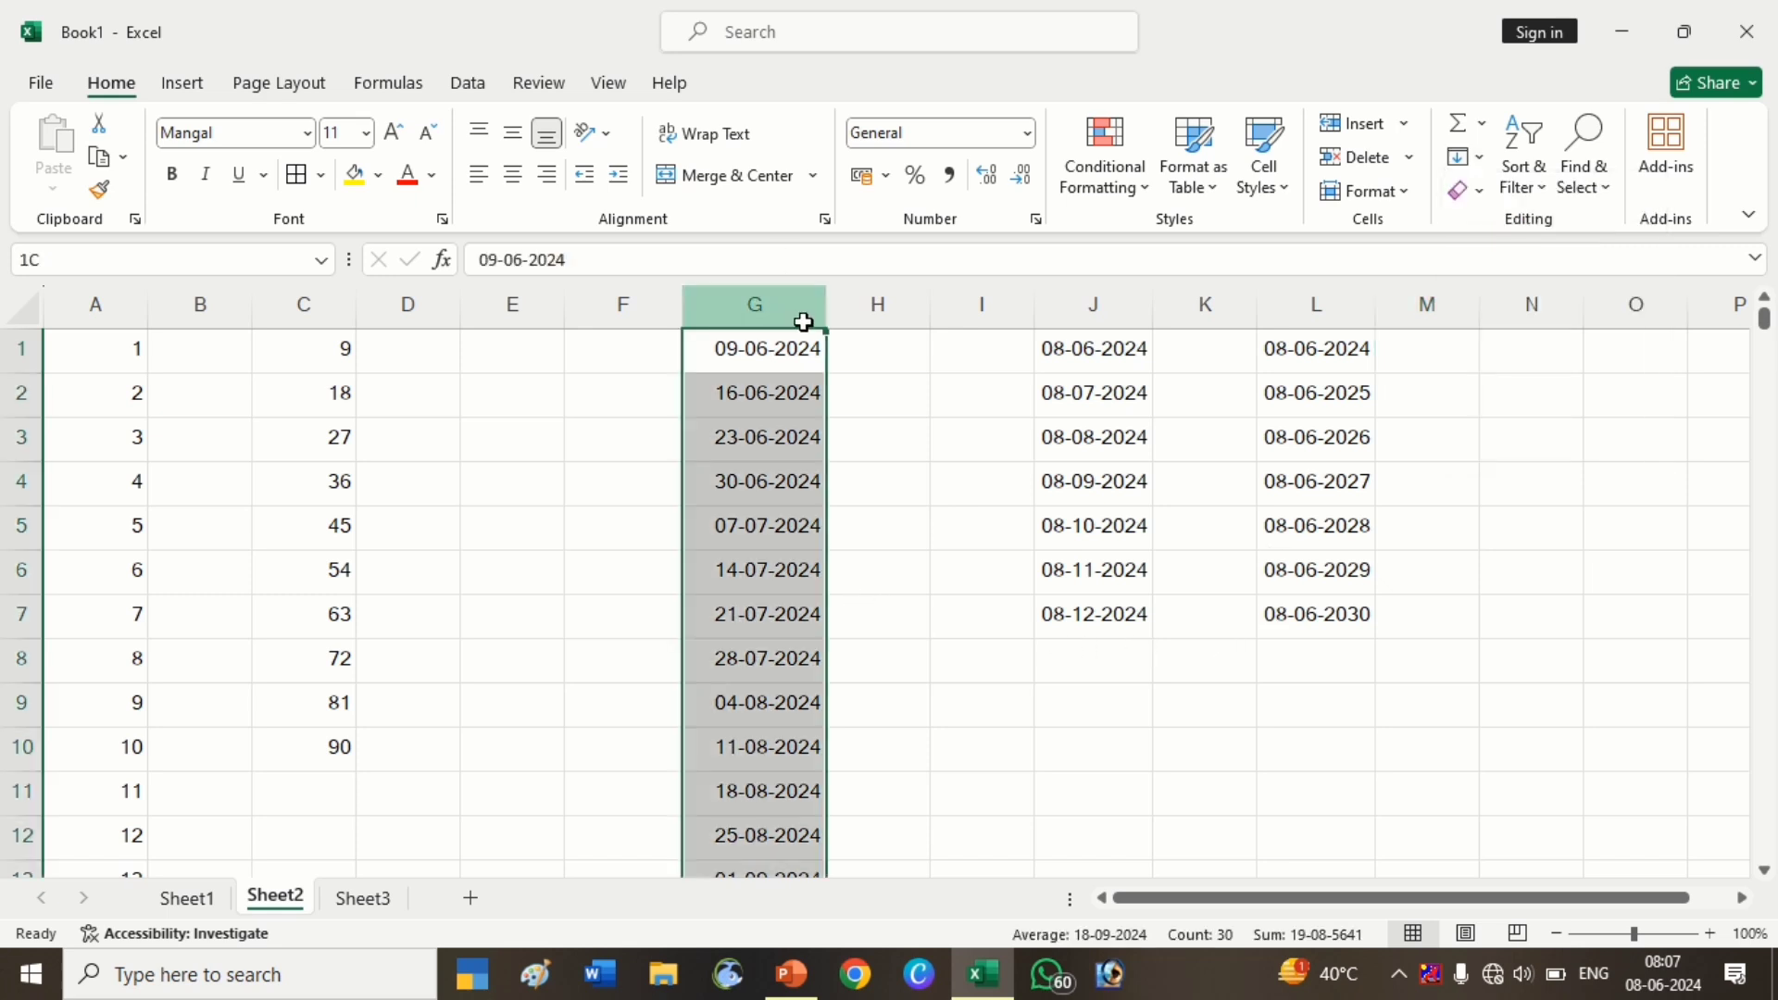
left_click(1333, 336)
left_click_drag(807, 304, 1282, 302)
key("ctrl+minus")
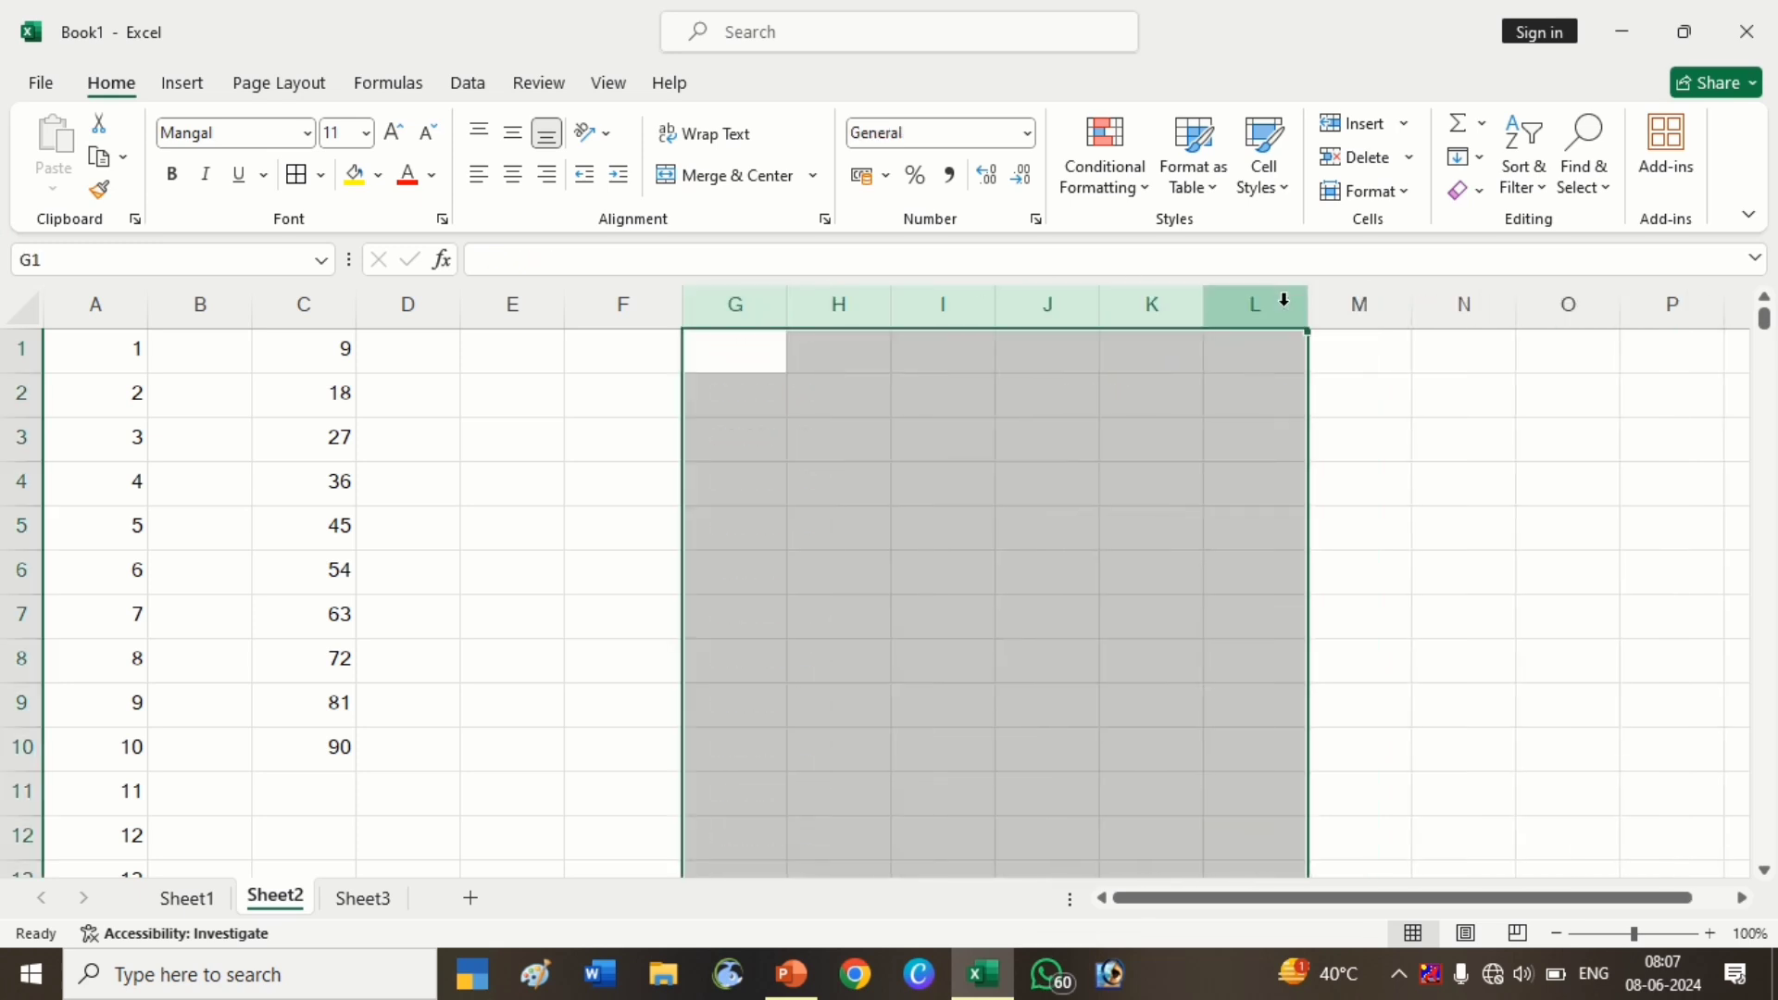
left_click(852, 442)
Enter the first uppercase name in G1, fill it down, then clear G2:G8 and select G1:G13
left_click(746, 368)
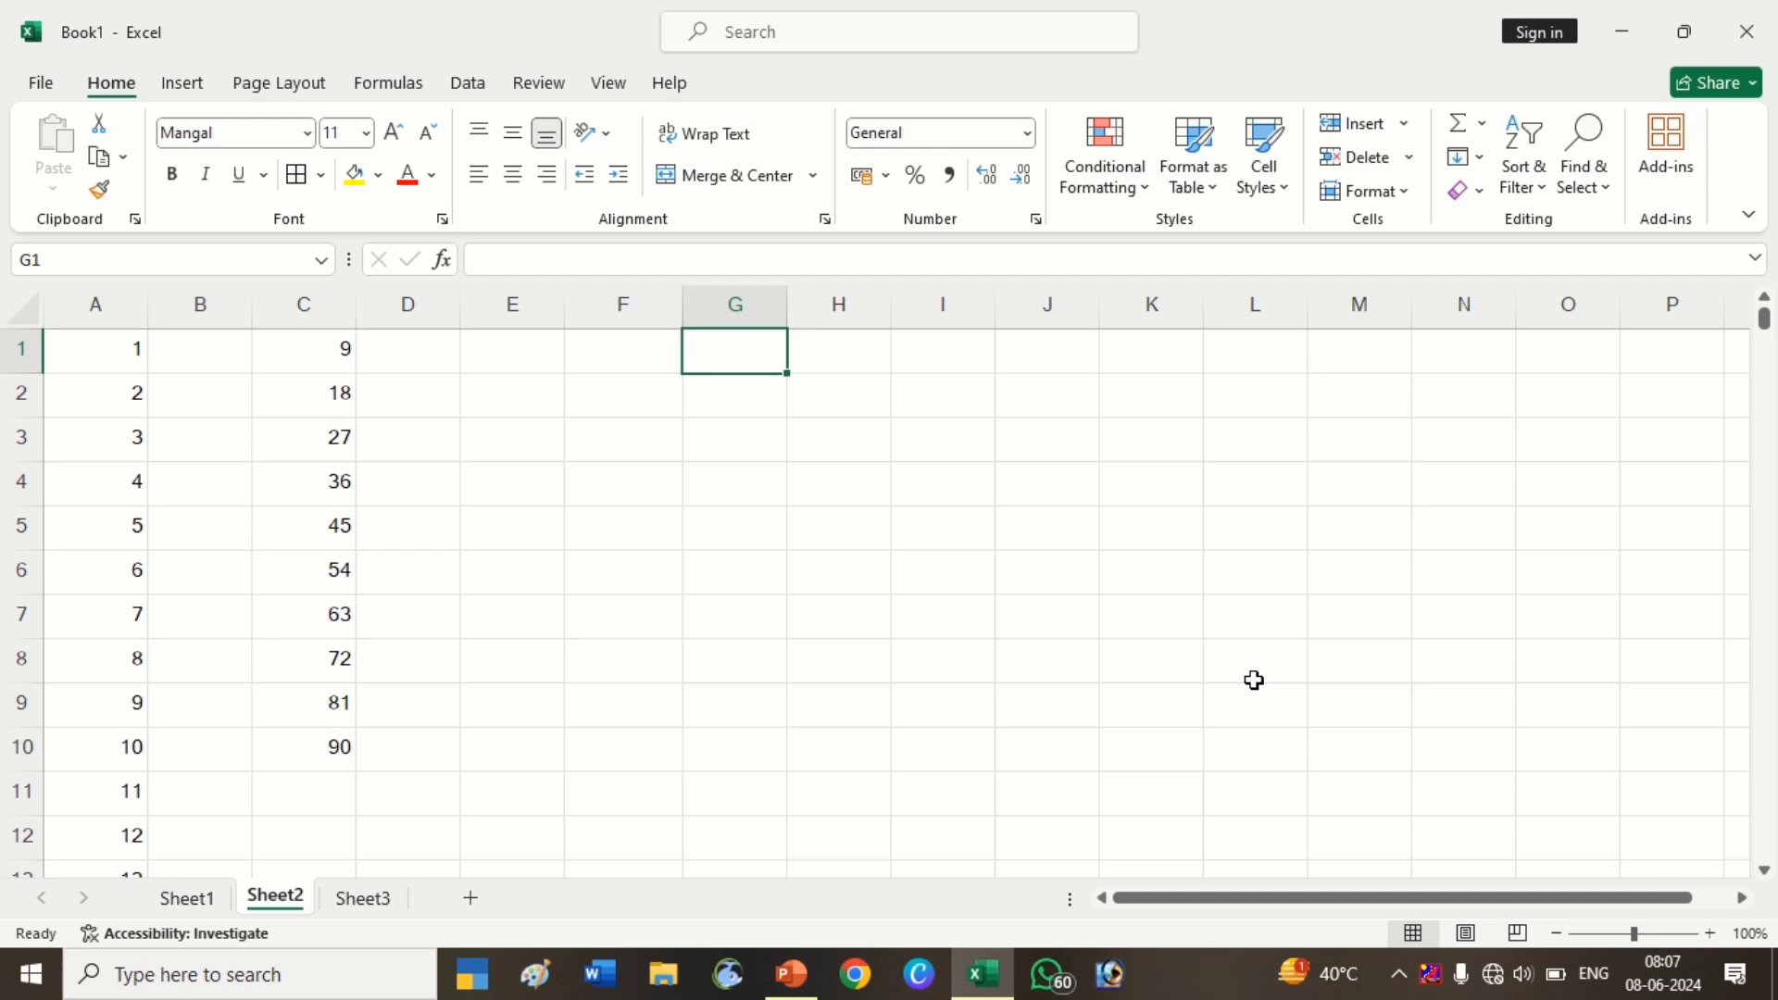
type("s")
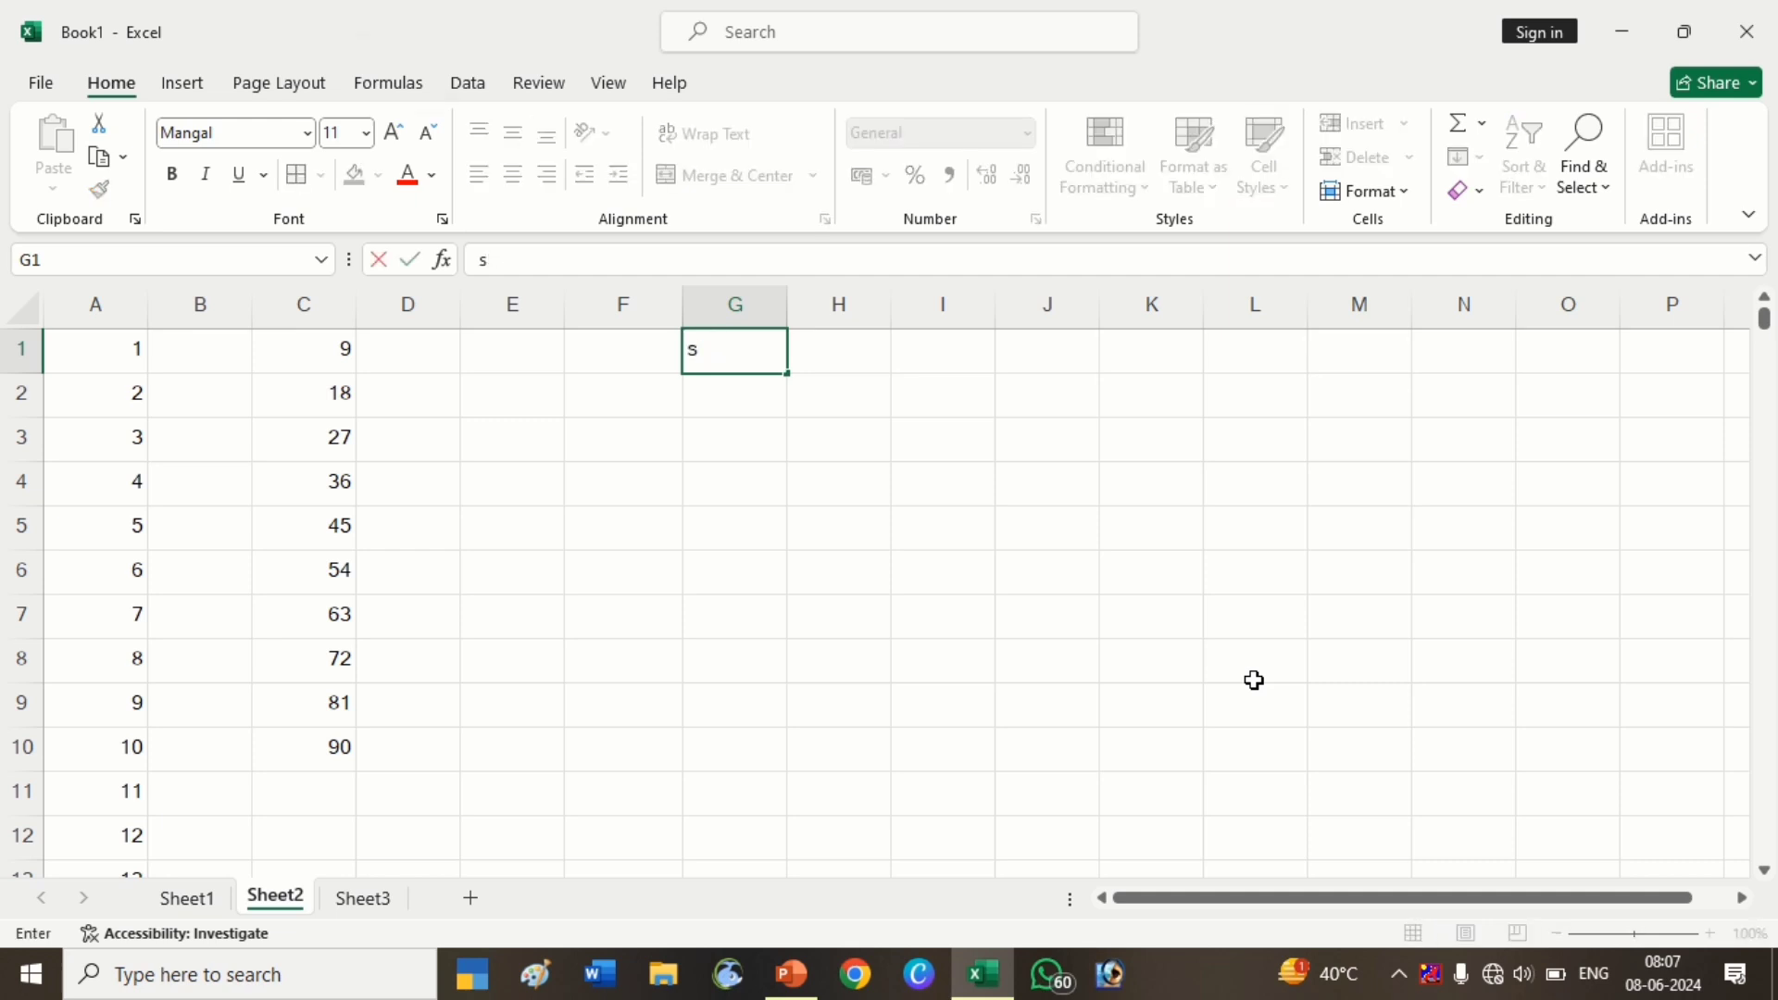
type("SURESH")
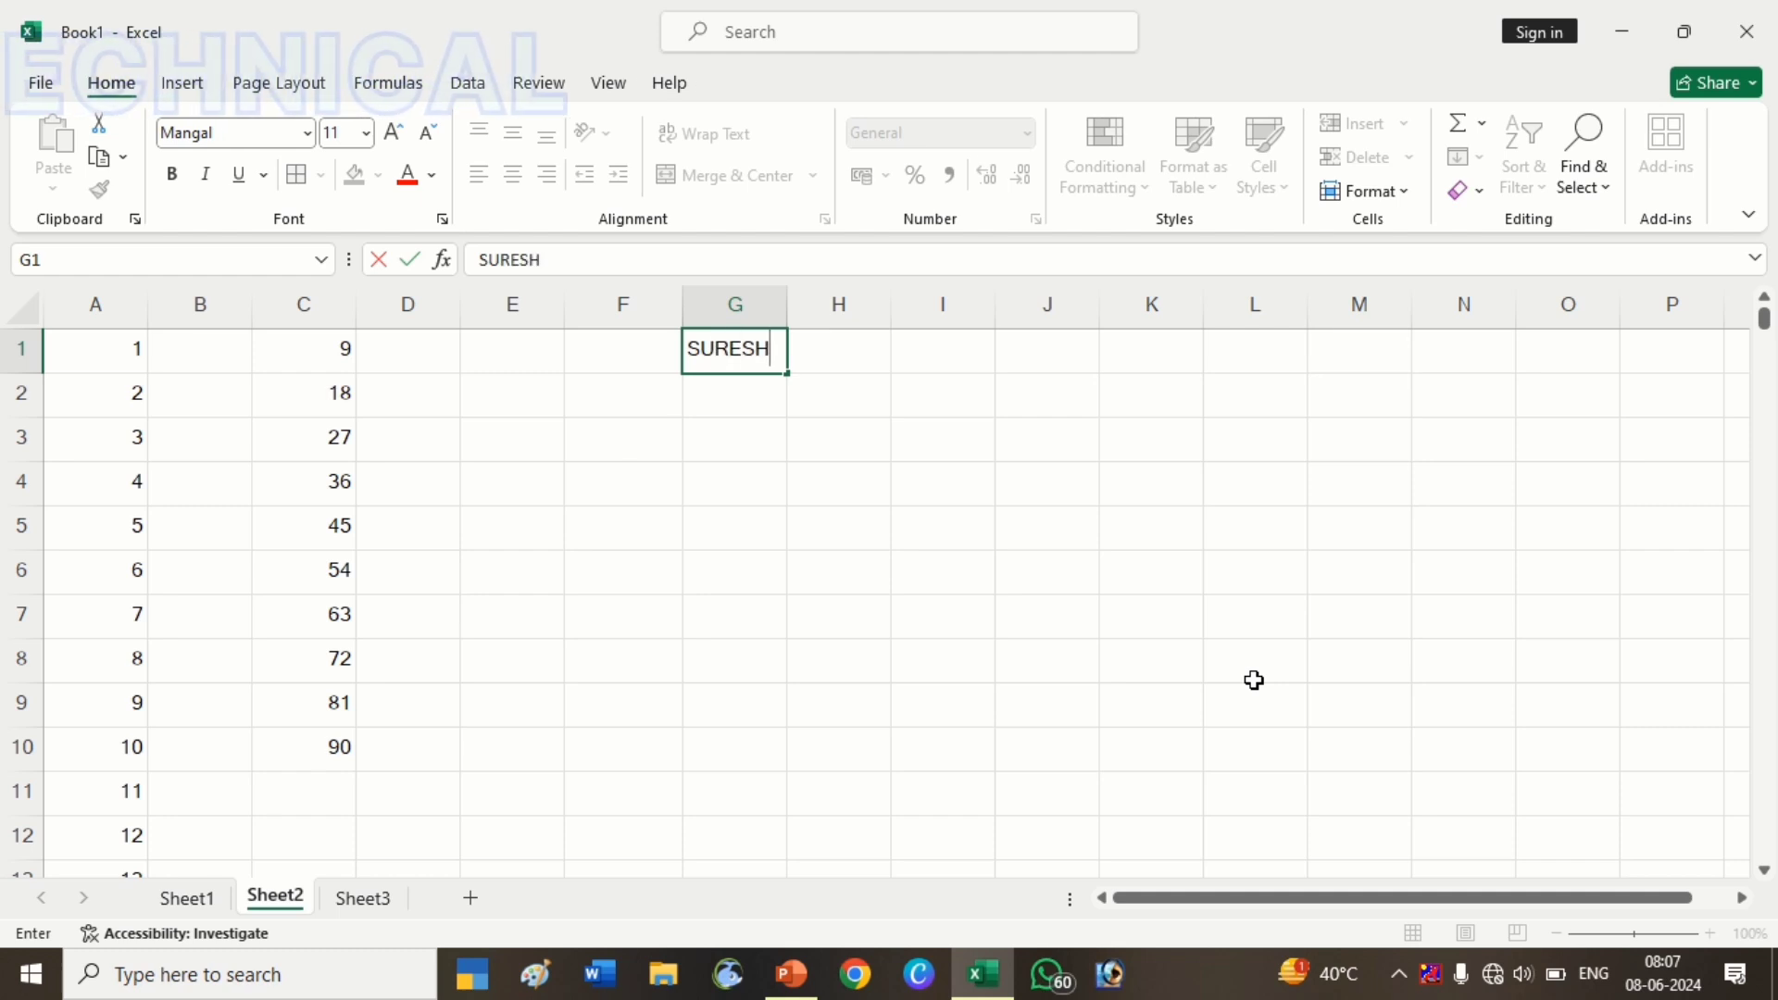
key("Return")
left_click(726, 339)
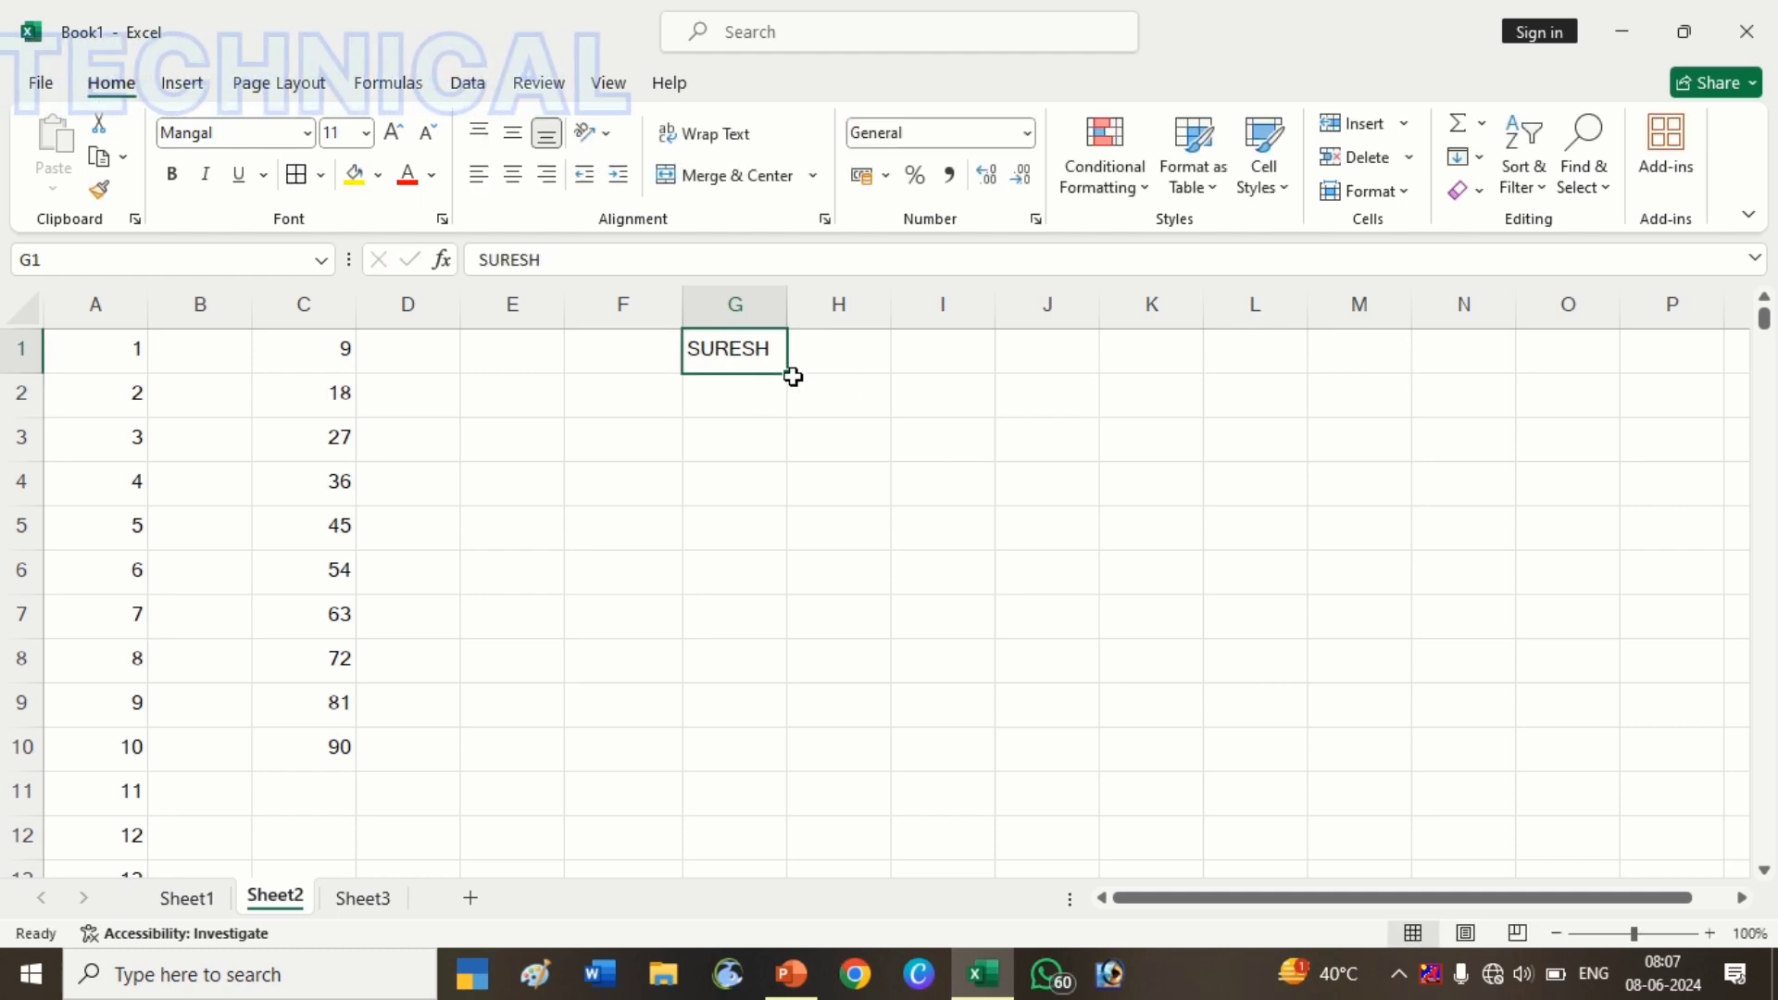
left_click_drag(787, 373, 778, 676)
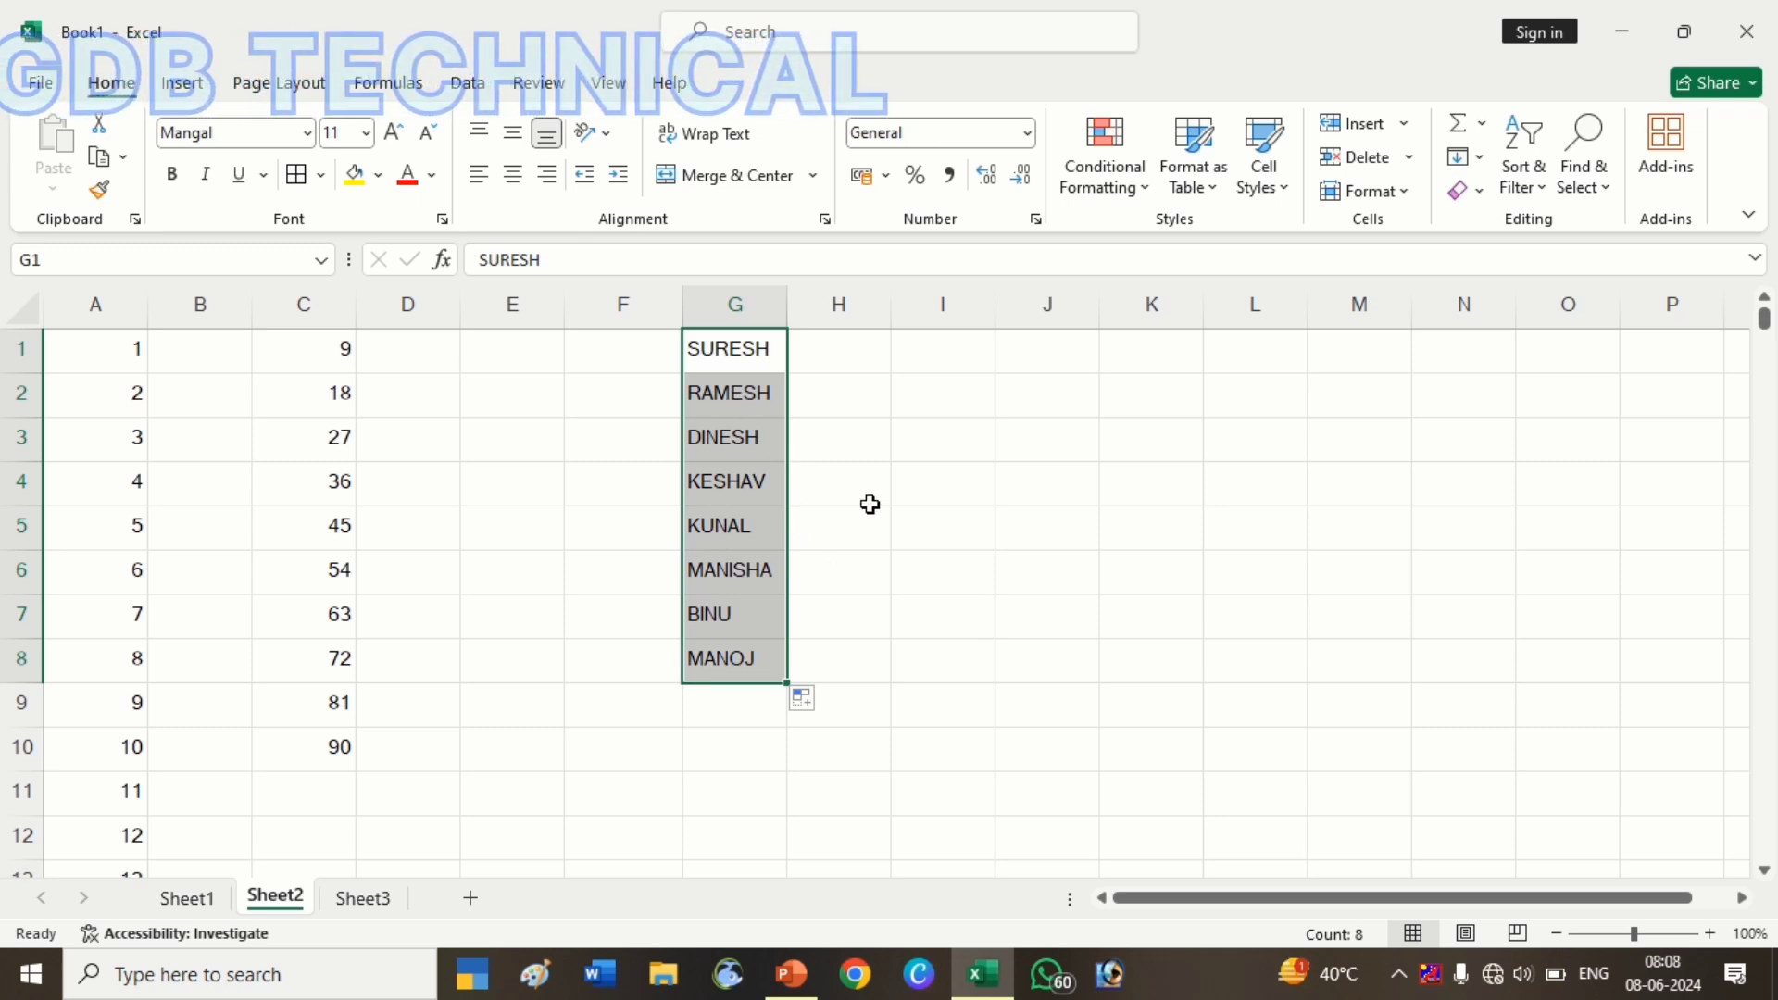
left_click_drag(781, 413, 769, 663)
key("Delete")
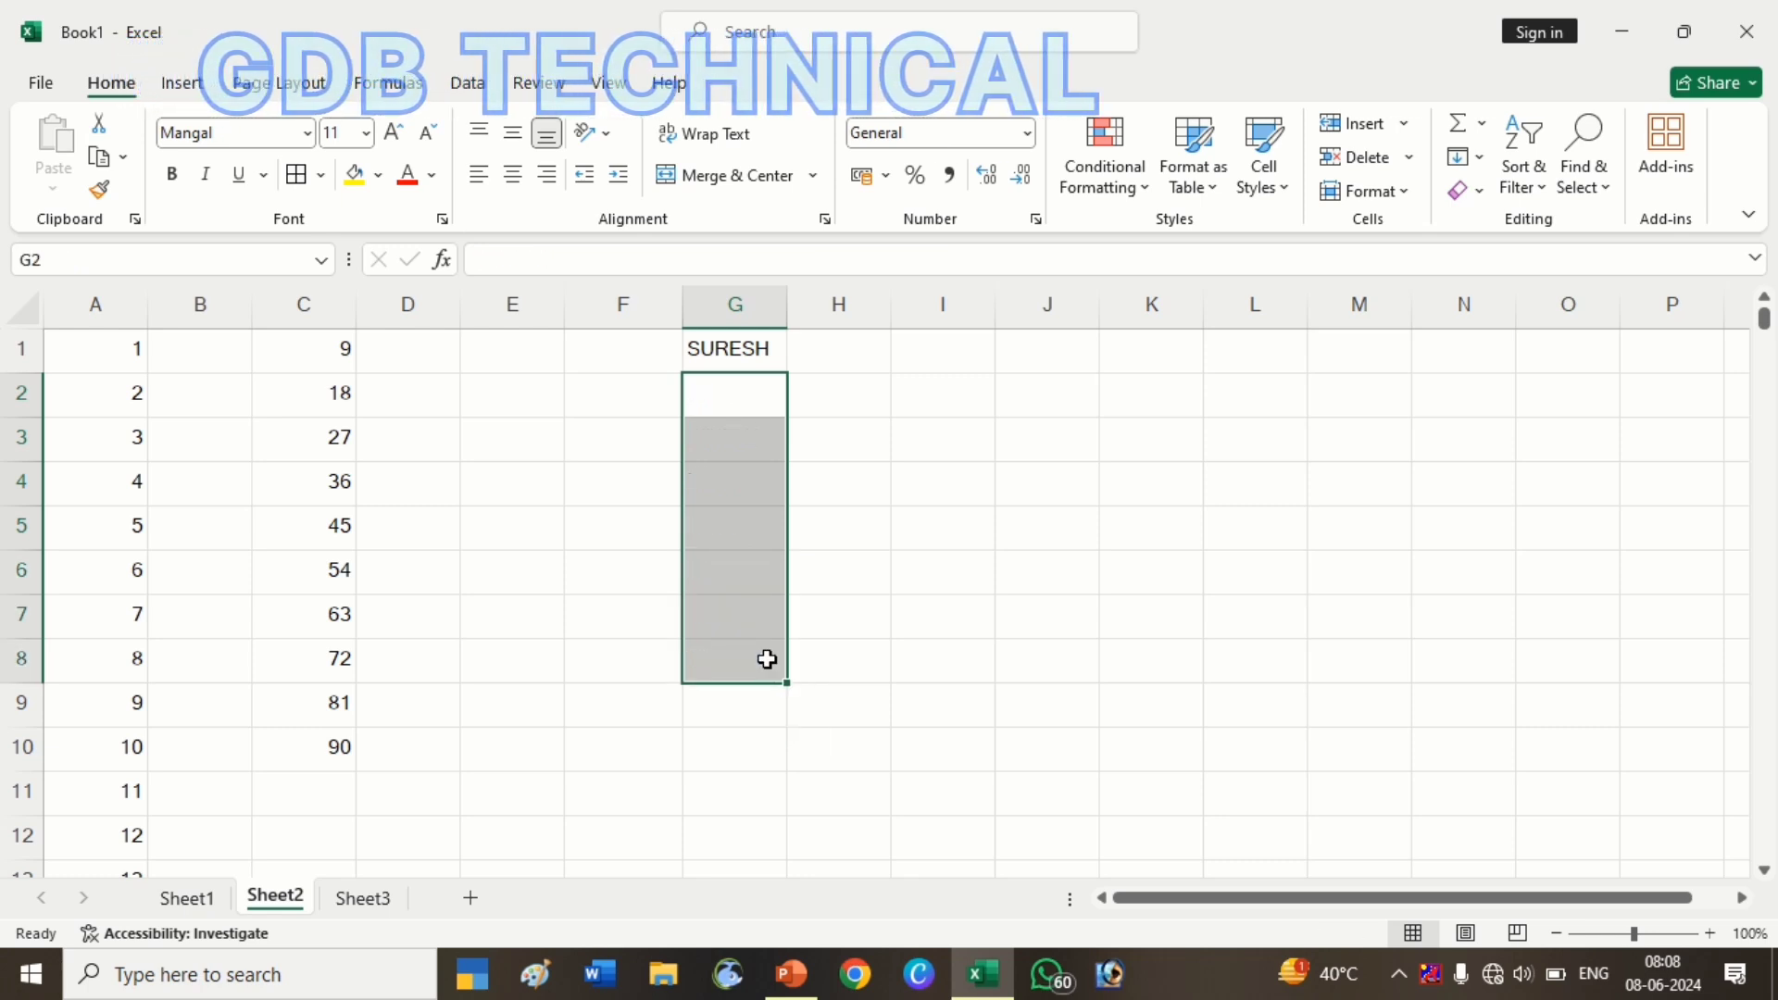
left_click_drag(738, 349, 741, 815)
scroll(822, 706, "up", 2)
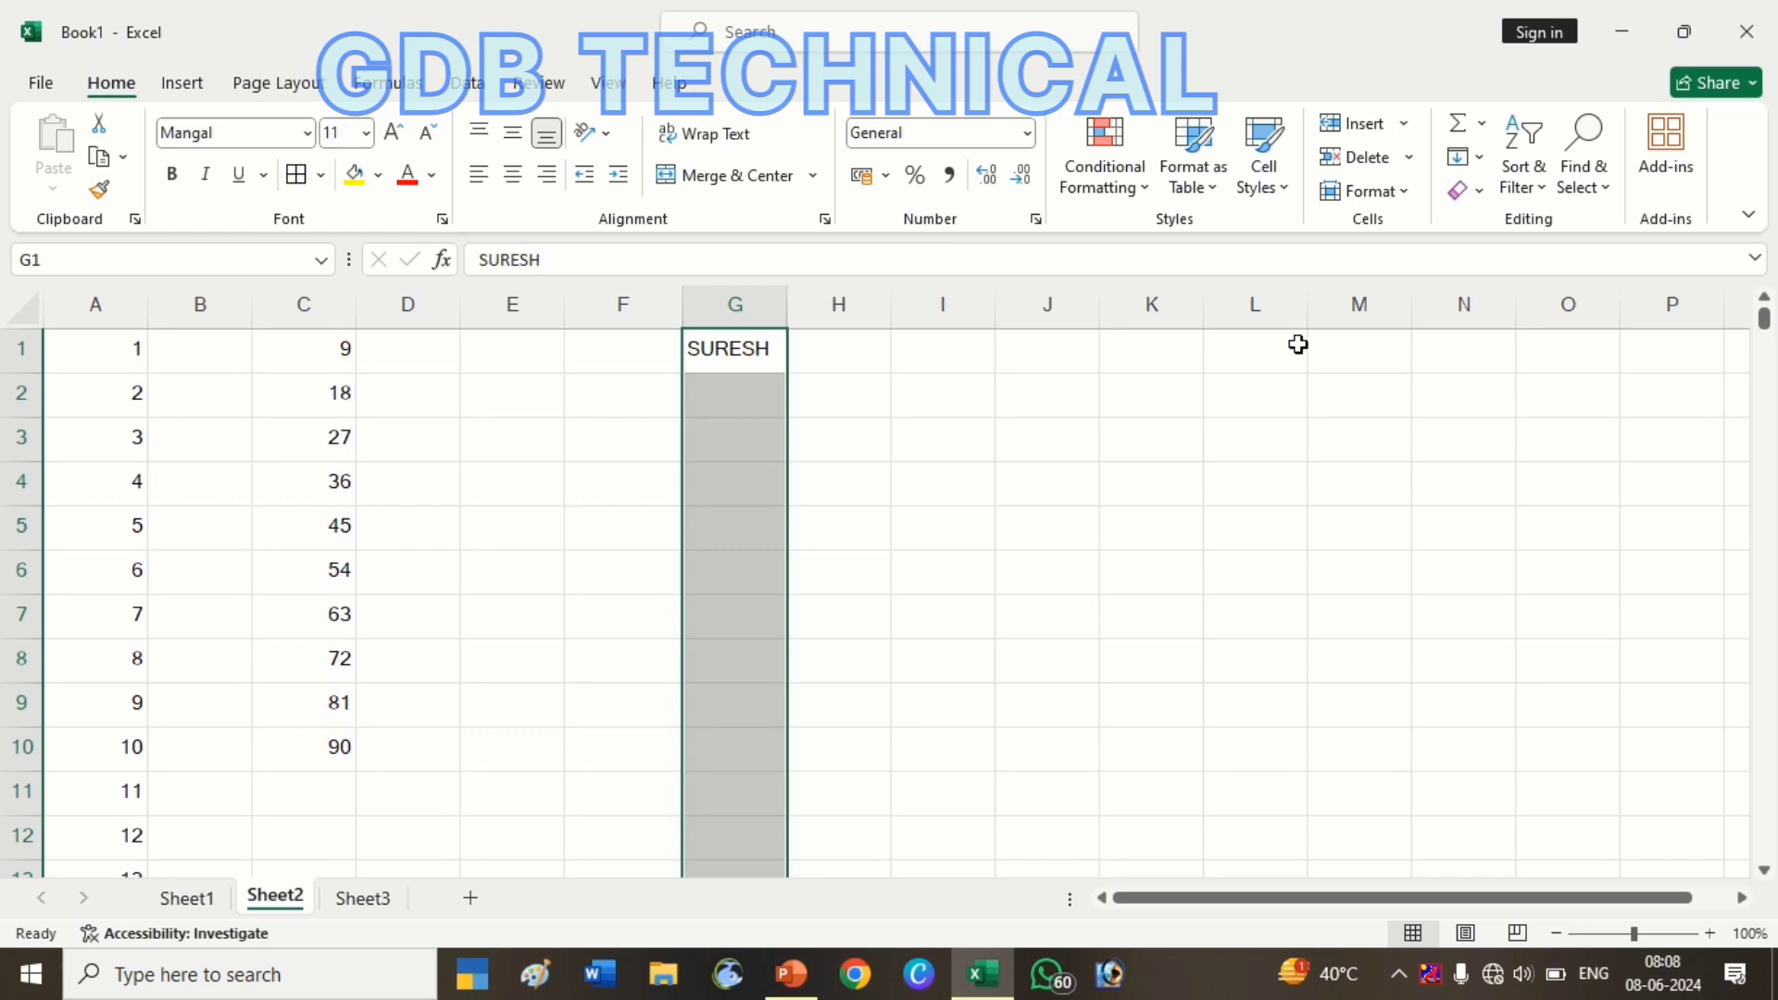
AutoFill G1:G13 with the custom uppercase name sequence using the Series dialog
left_click(1464, 157)
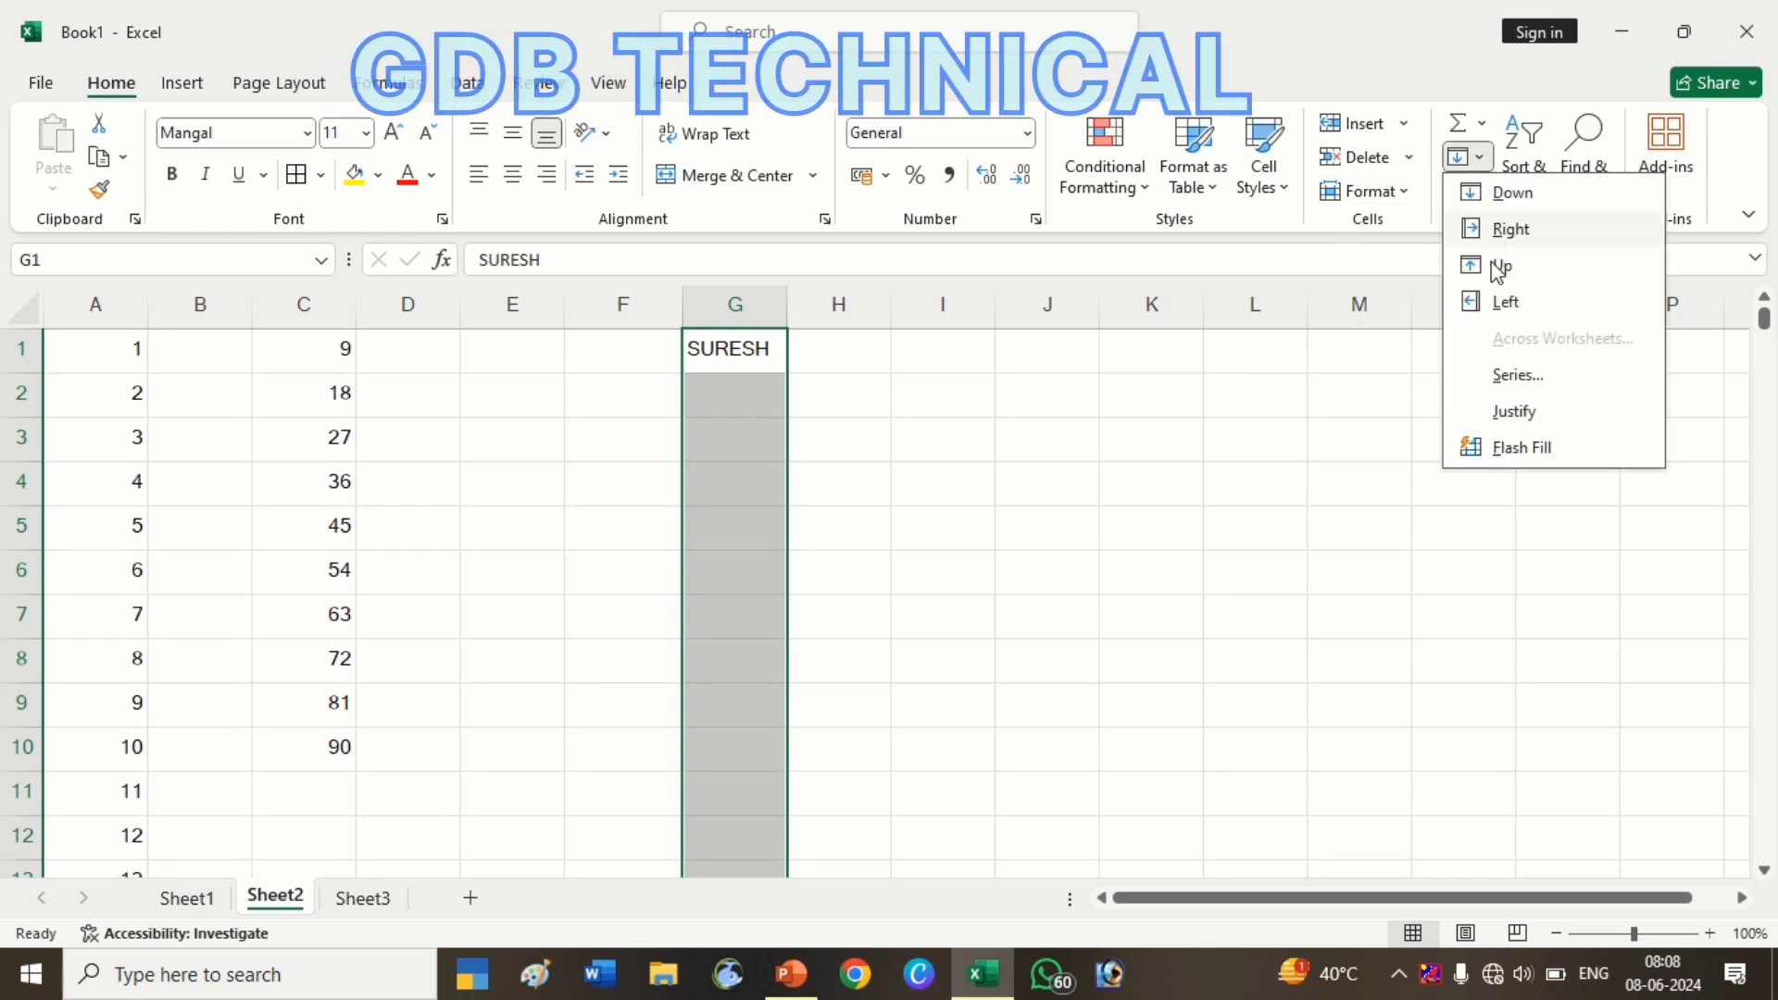
left_click(1538, 375)
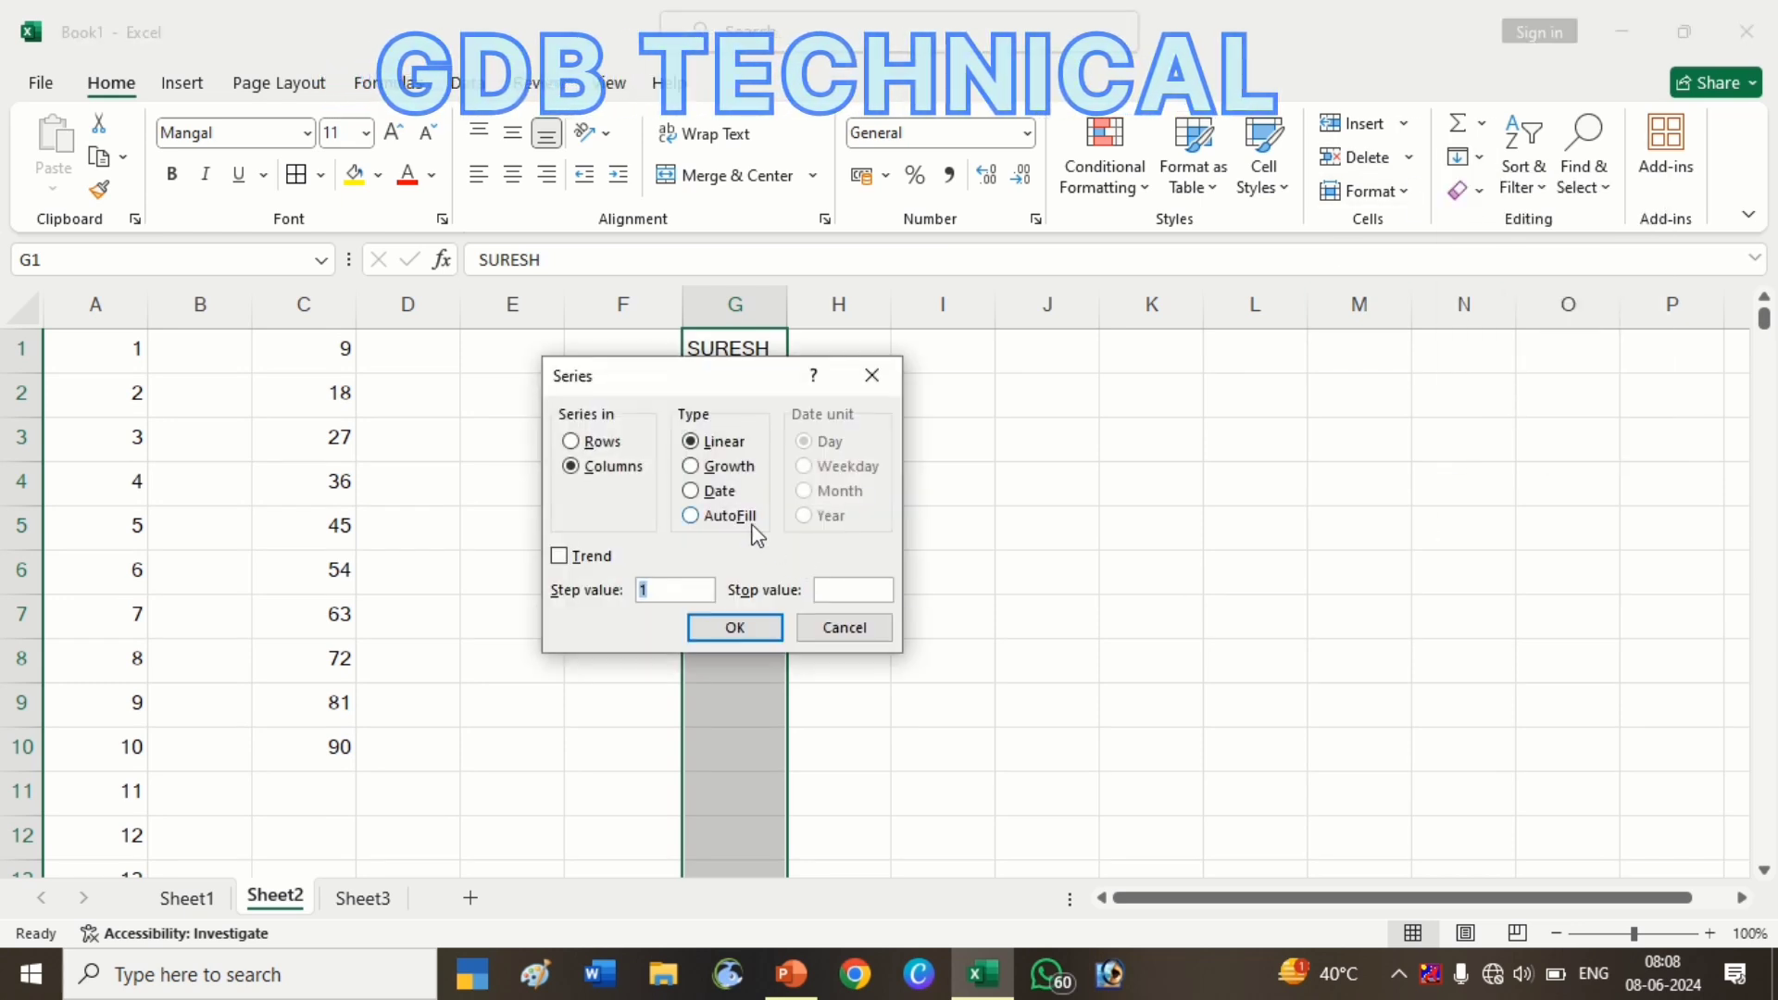
left_click(751, 524)
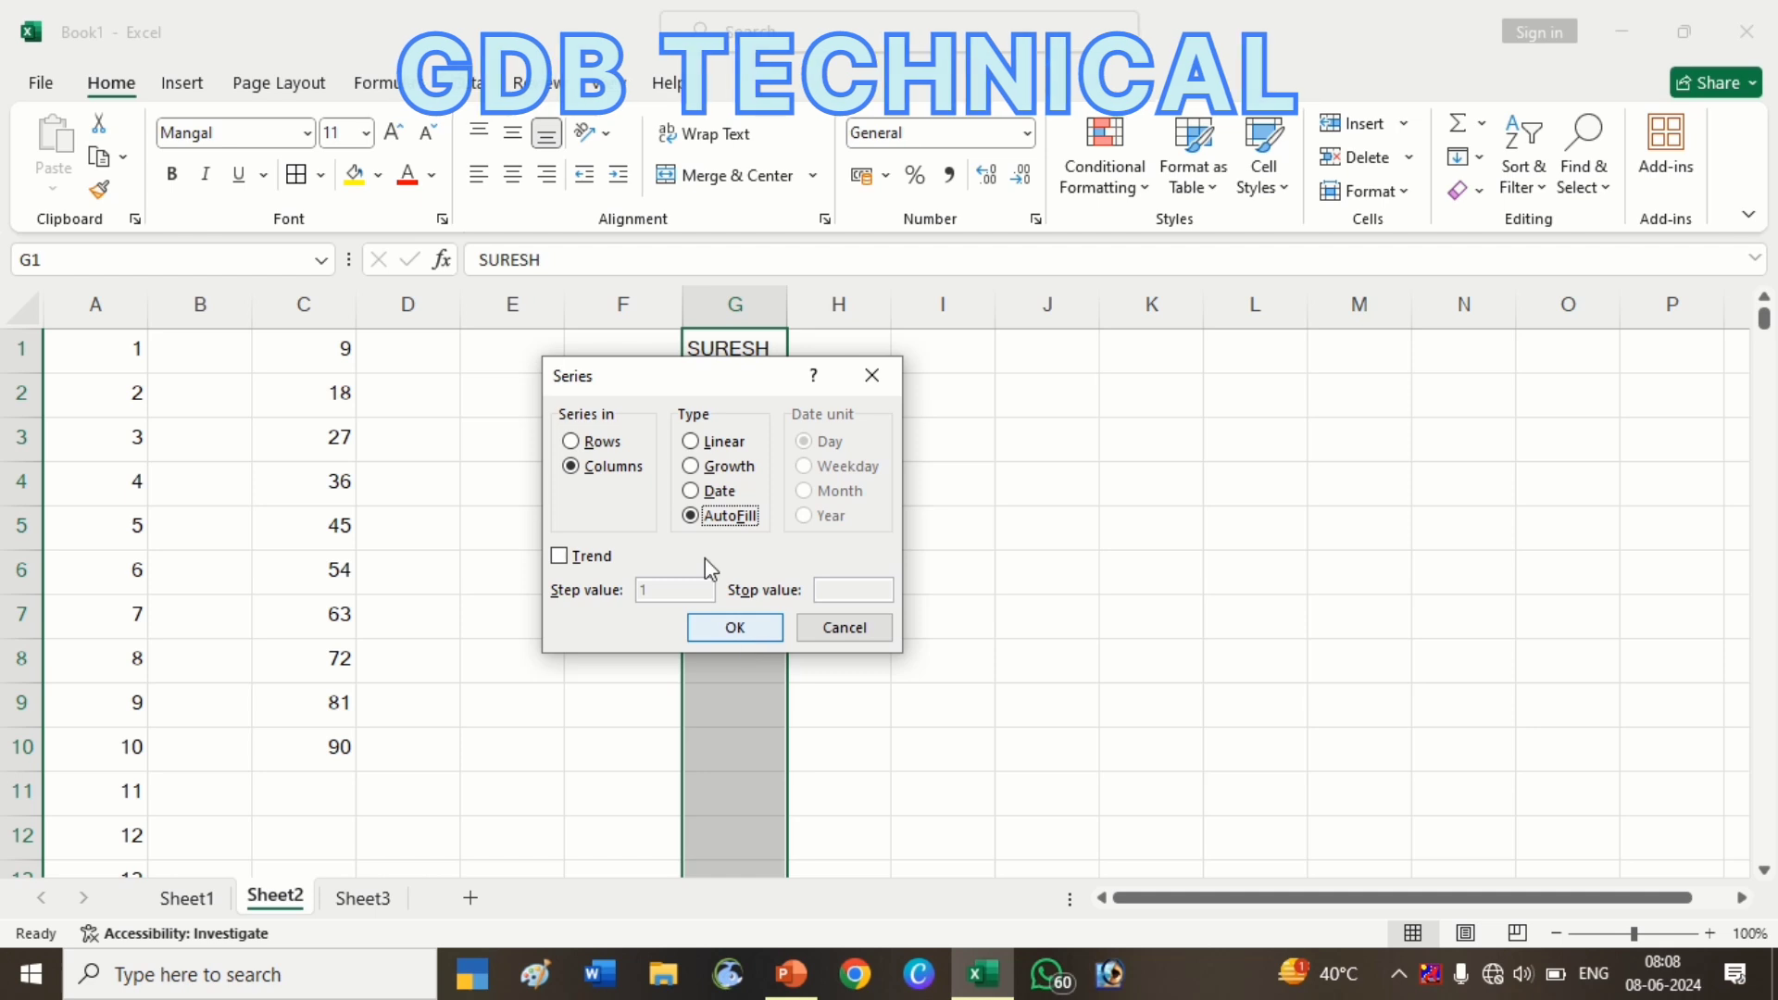
left_click(738, 627)
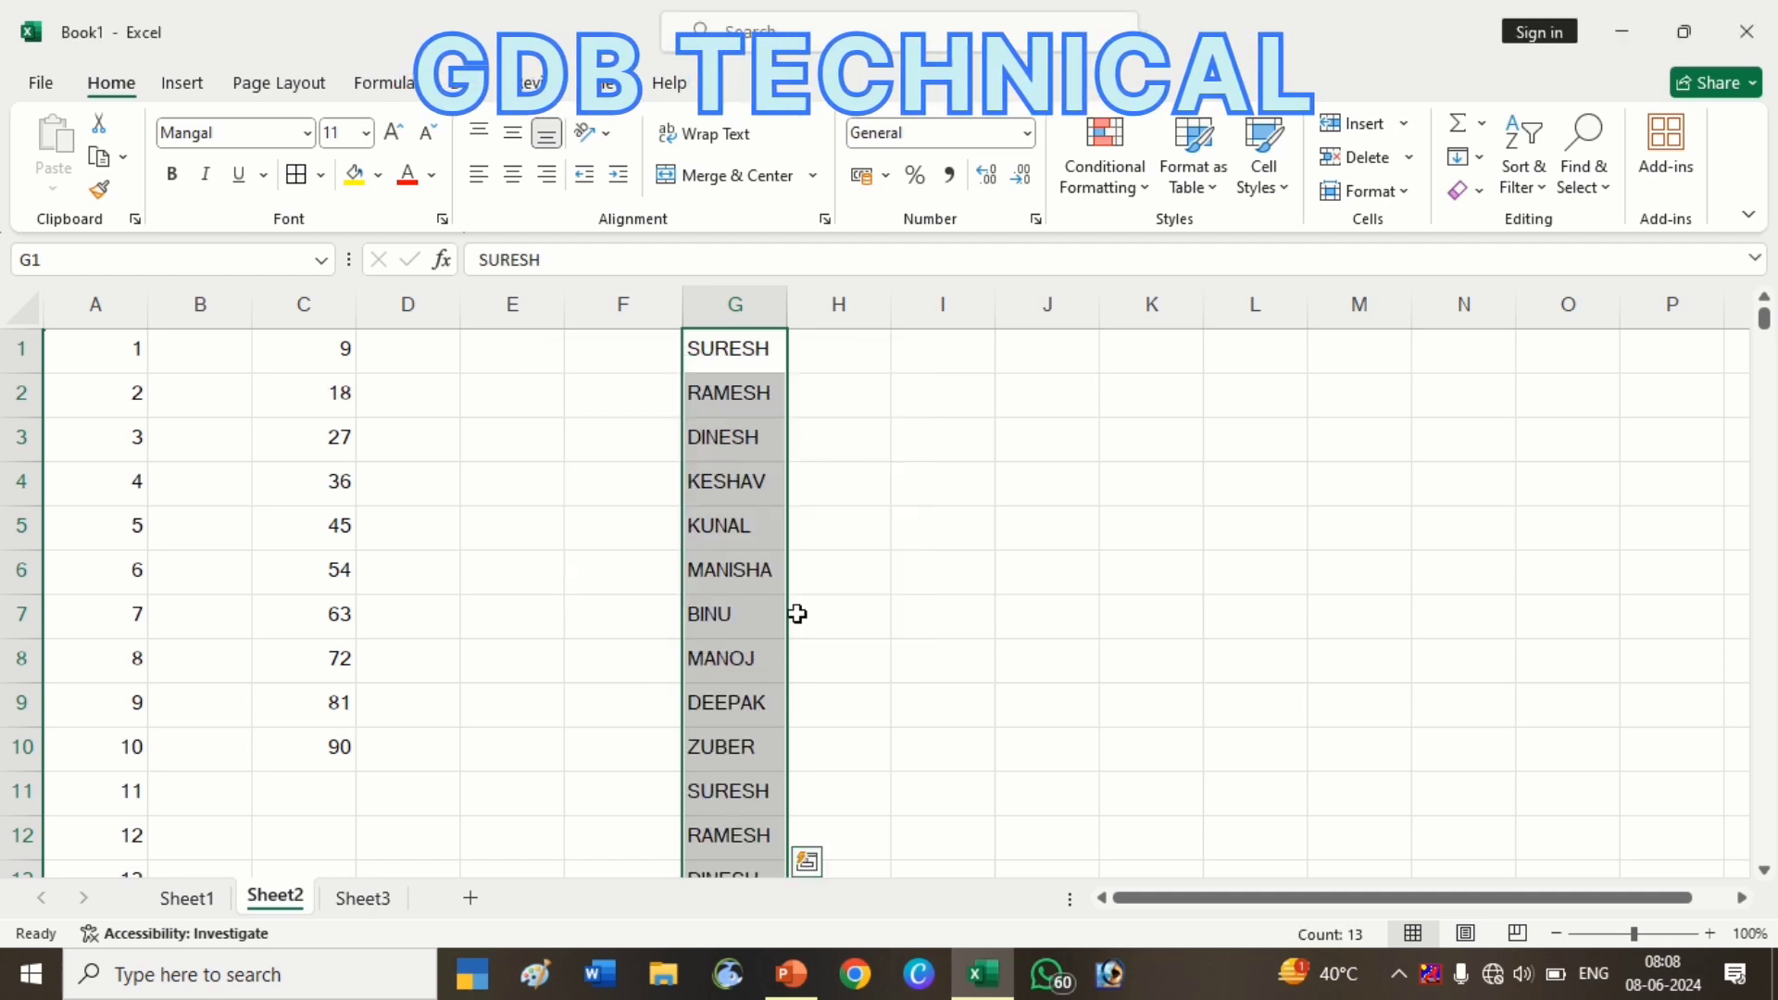
scroll(798, 615, "down", 6)
scroll(798, 615, "up", 6)
scroll(797, 615, "up", 1)
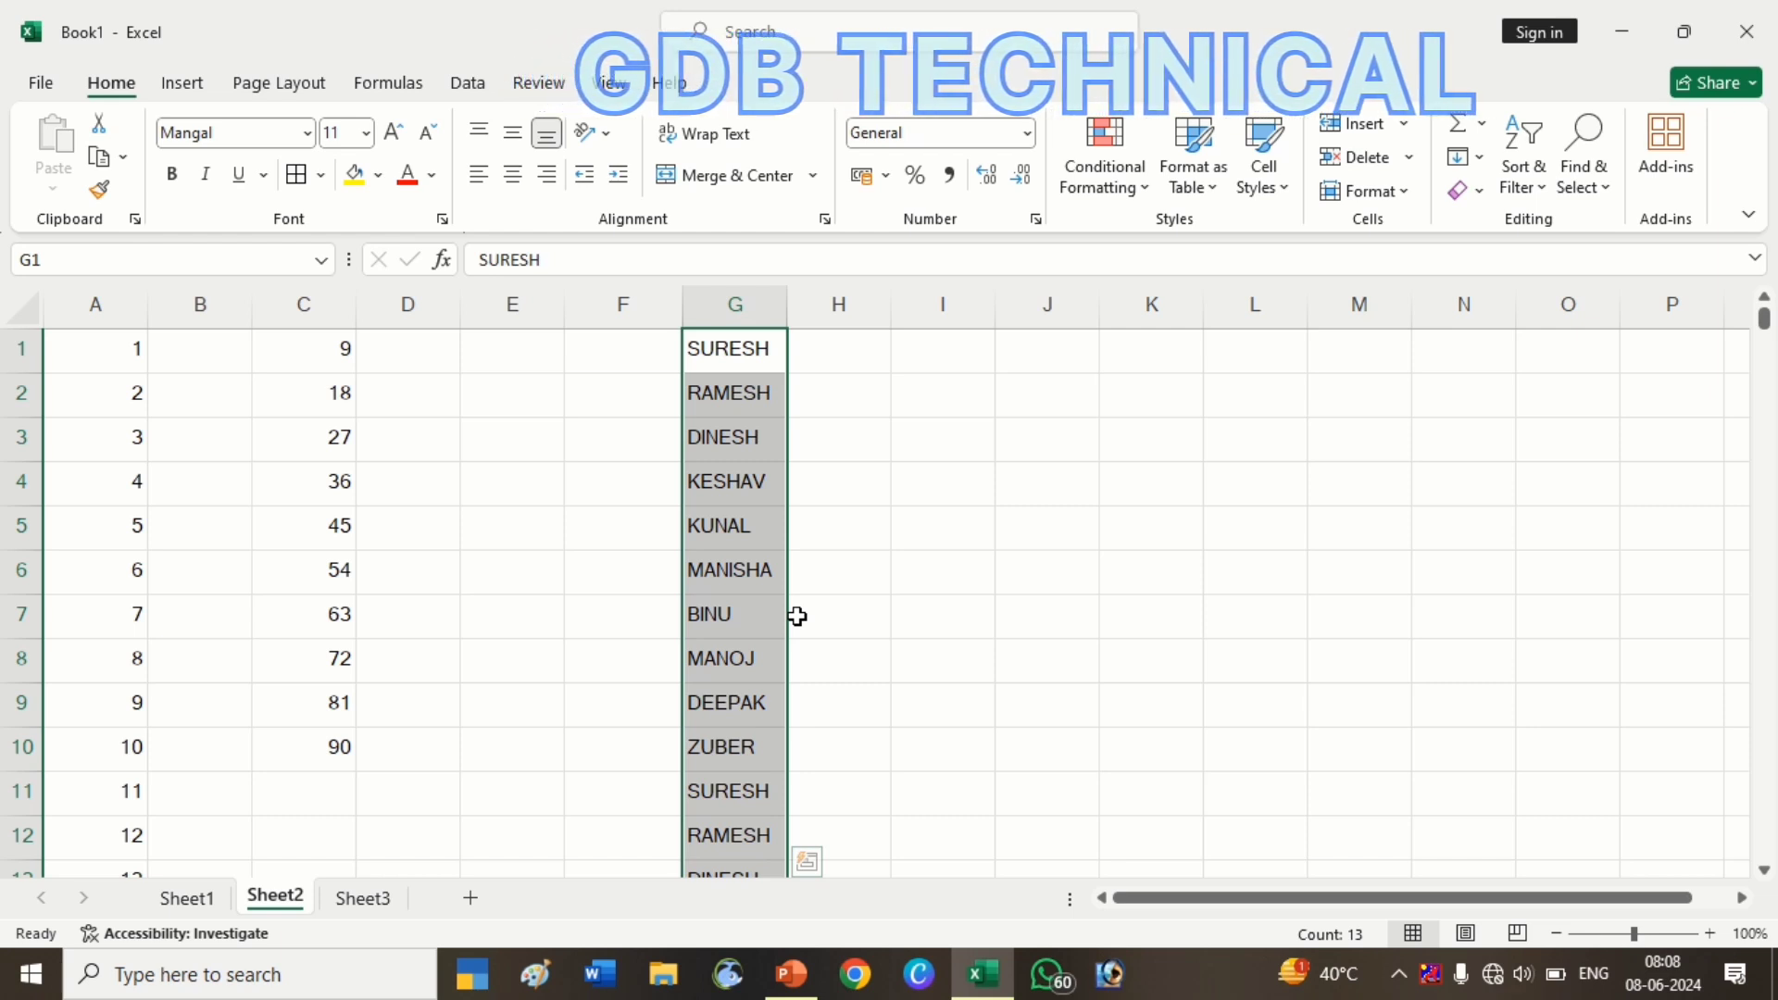
Delete columns A through D so the names shift into column C
left_click(951, 537)
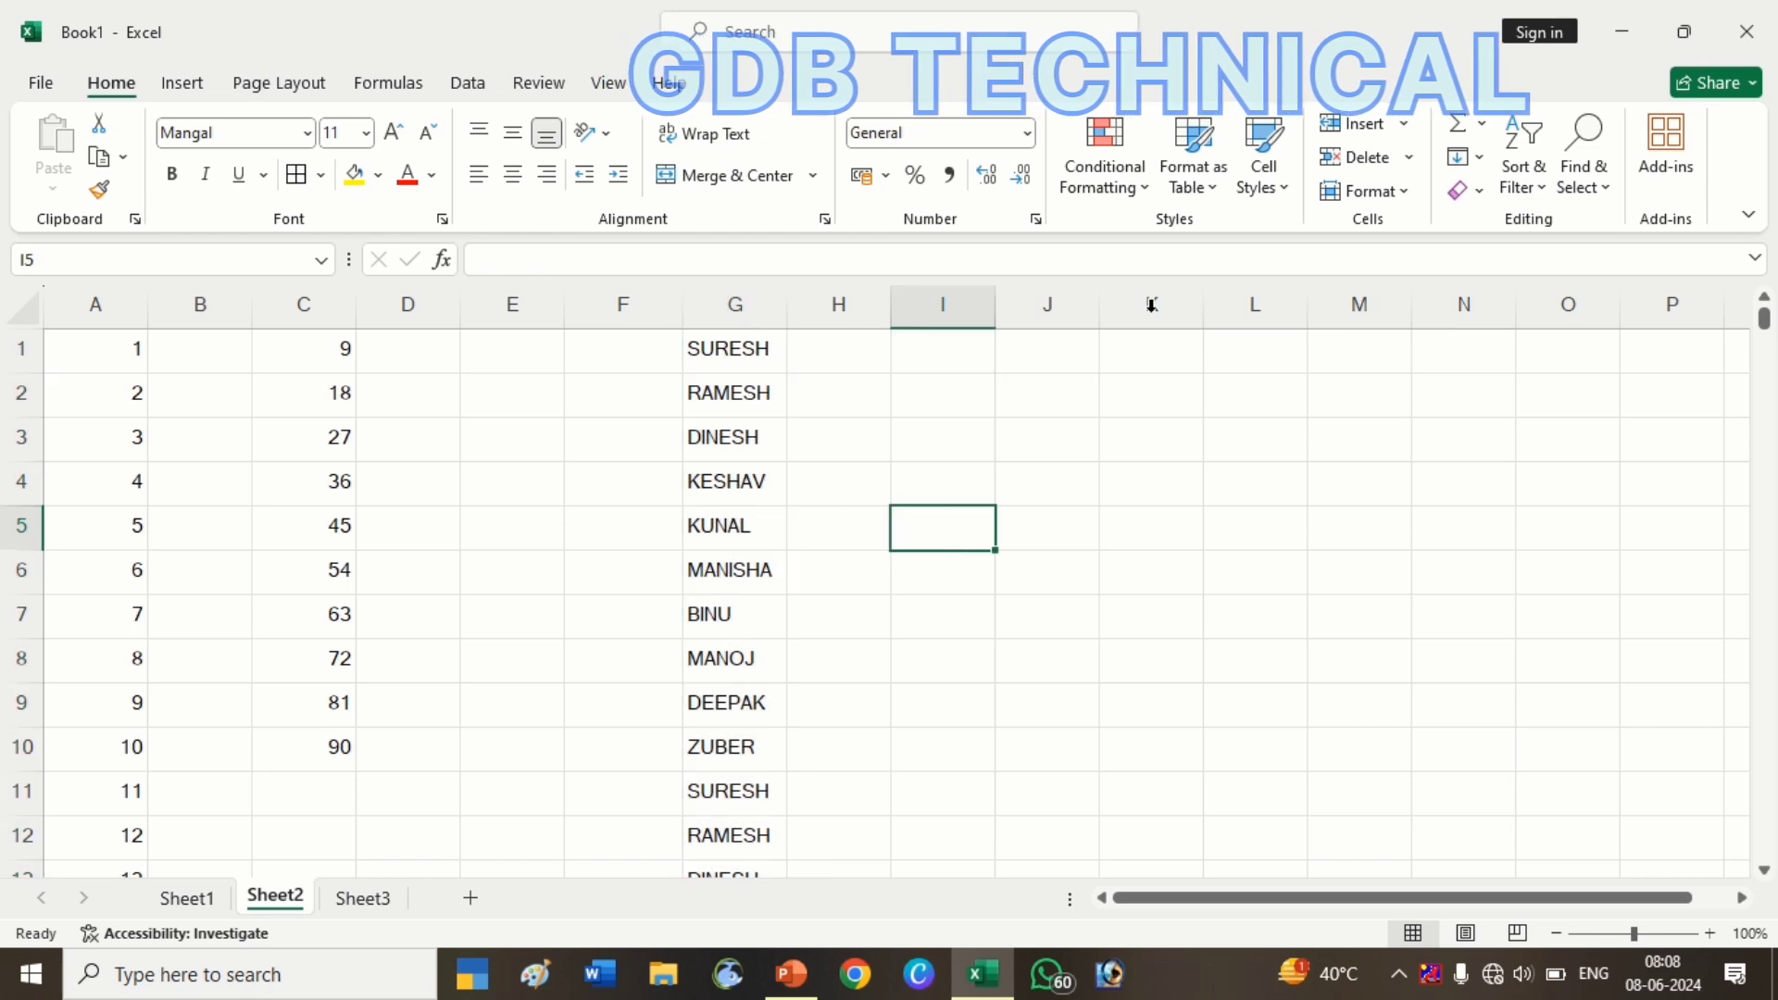
left_click(1482, 165)
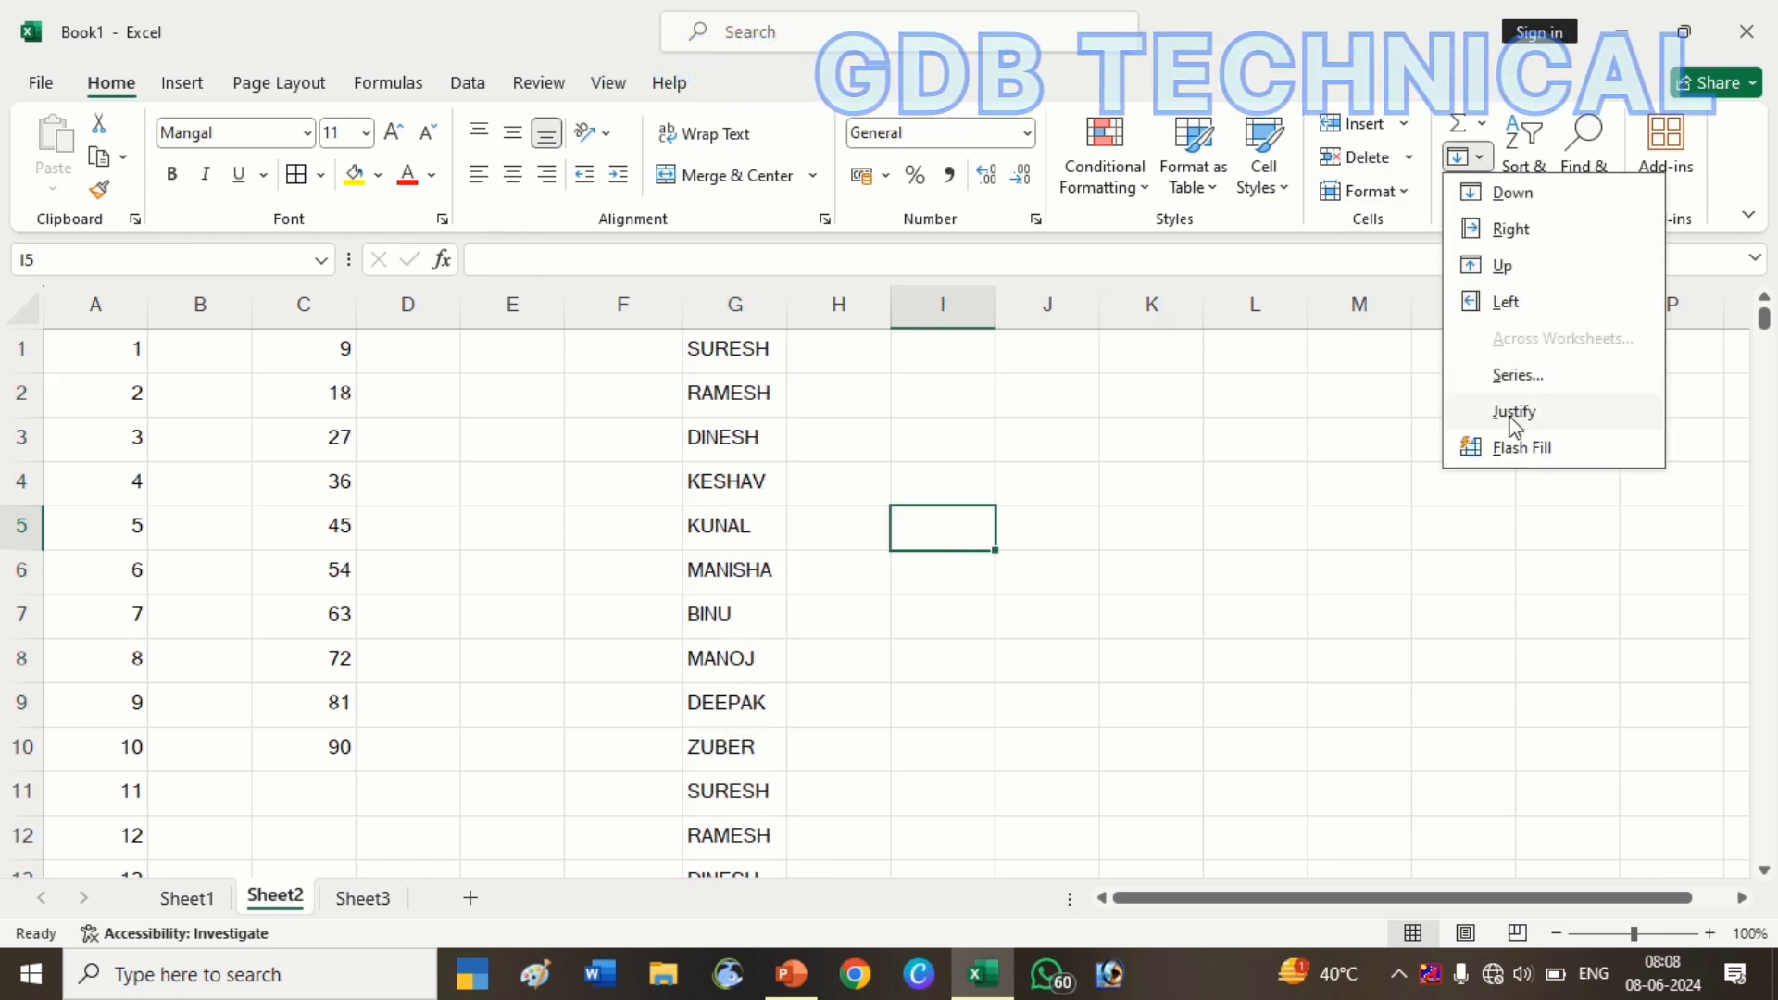
left_click(805, 365)
left_click(806, 361)
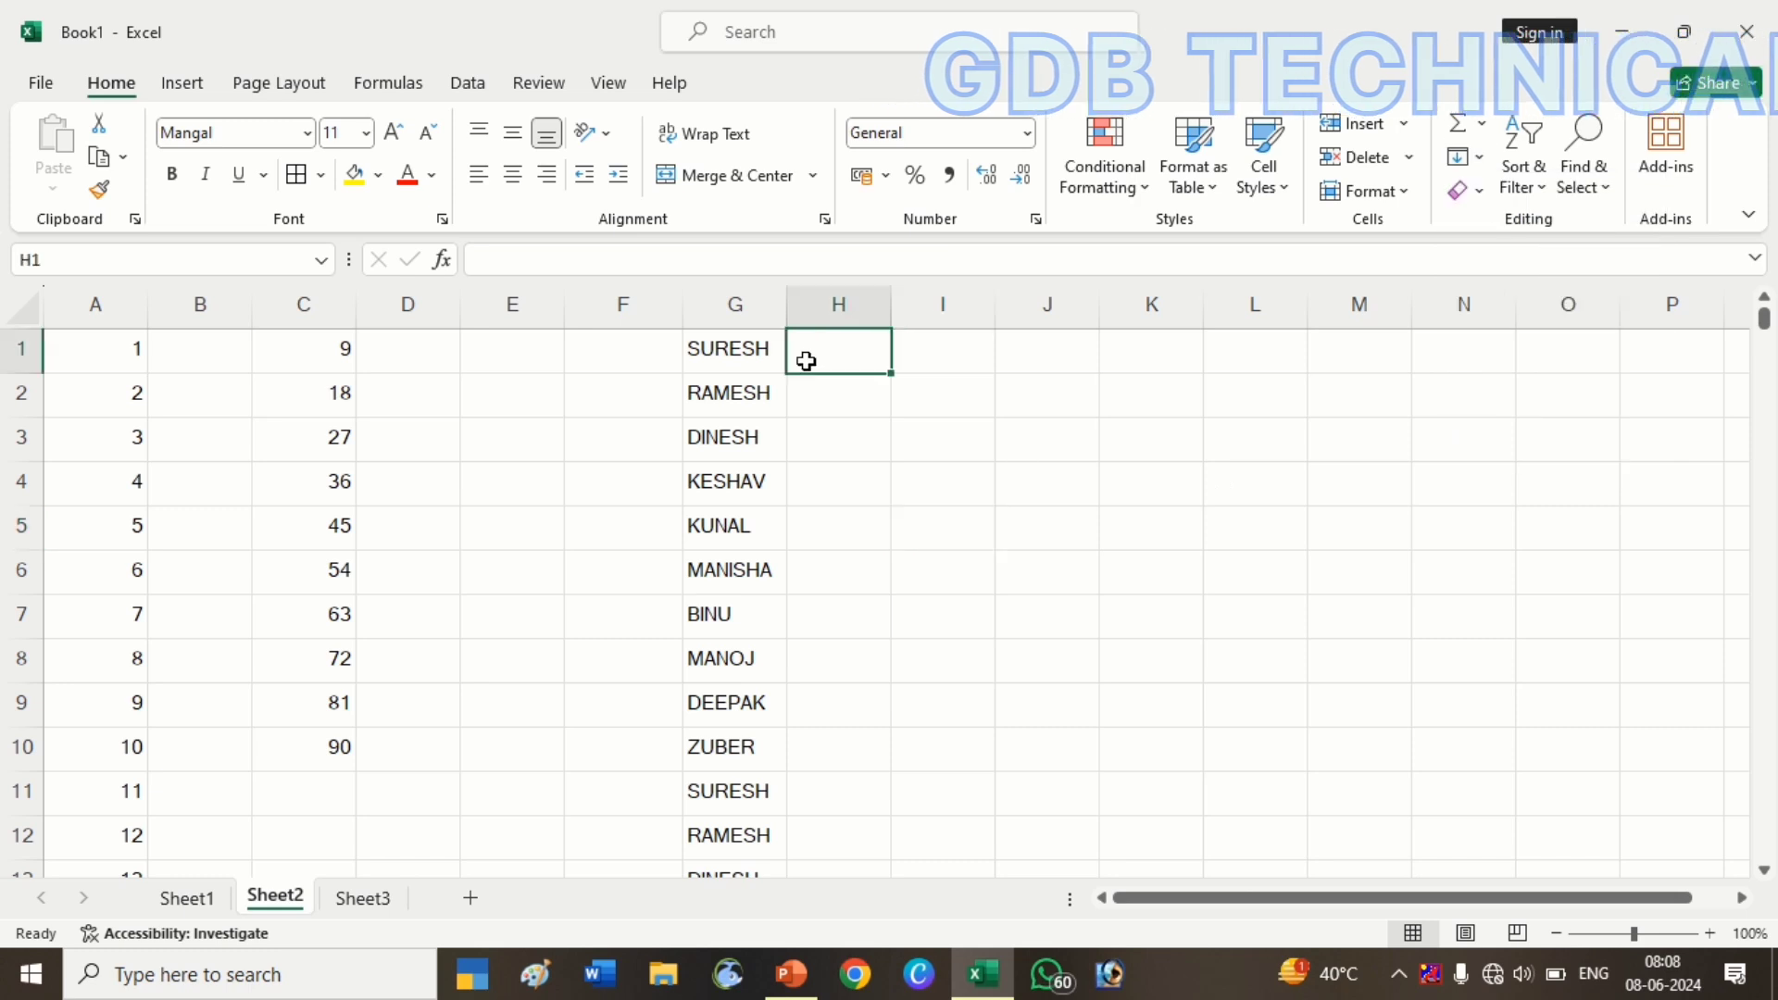
left_click_drag(134, 305, 416, 349)
key("ctrl+minus")
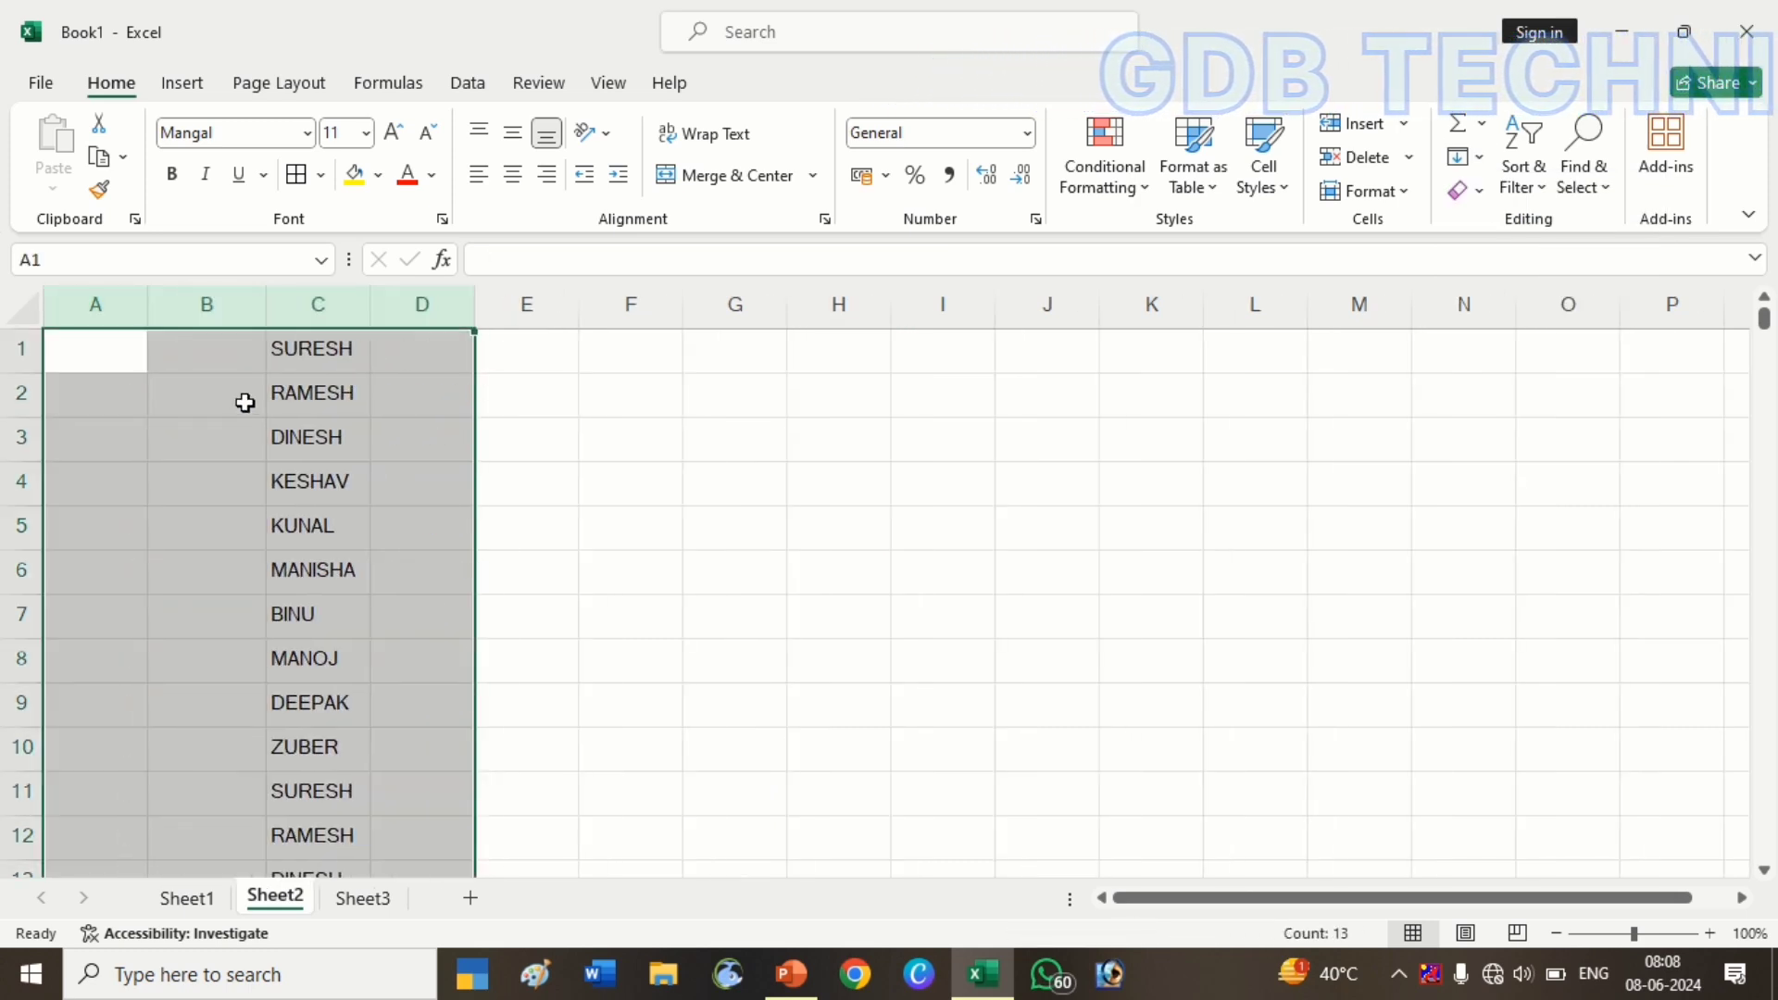
Widen column C and Justify the names in C1:C13 into one line in C1
left_click(313, 391)
left_click_drag(370, 307, 1380, 371)
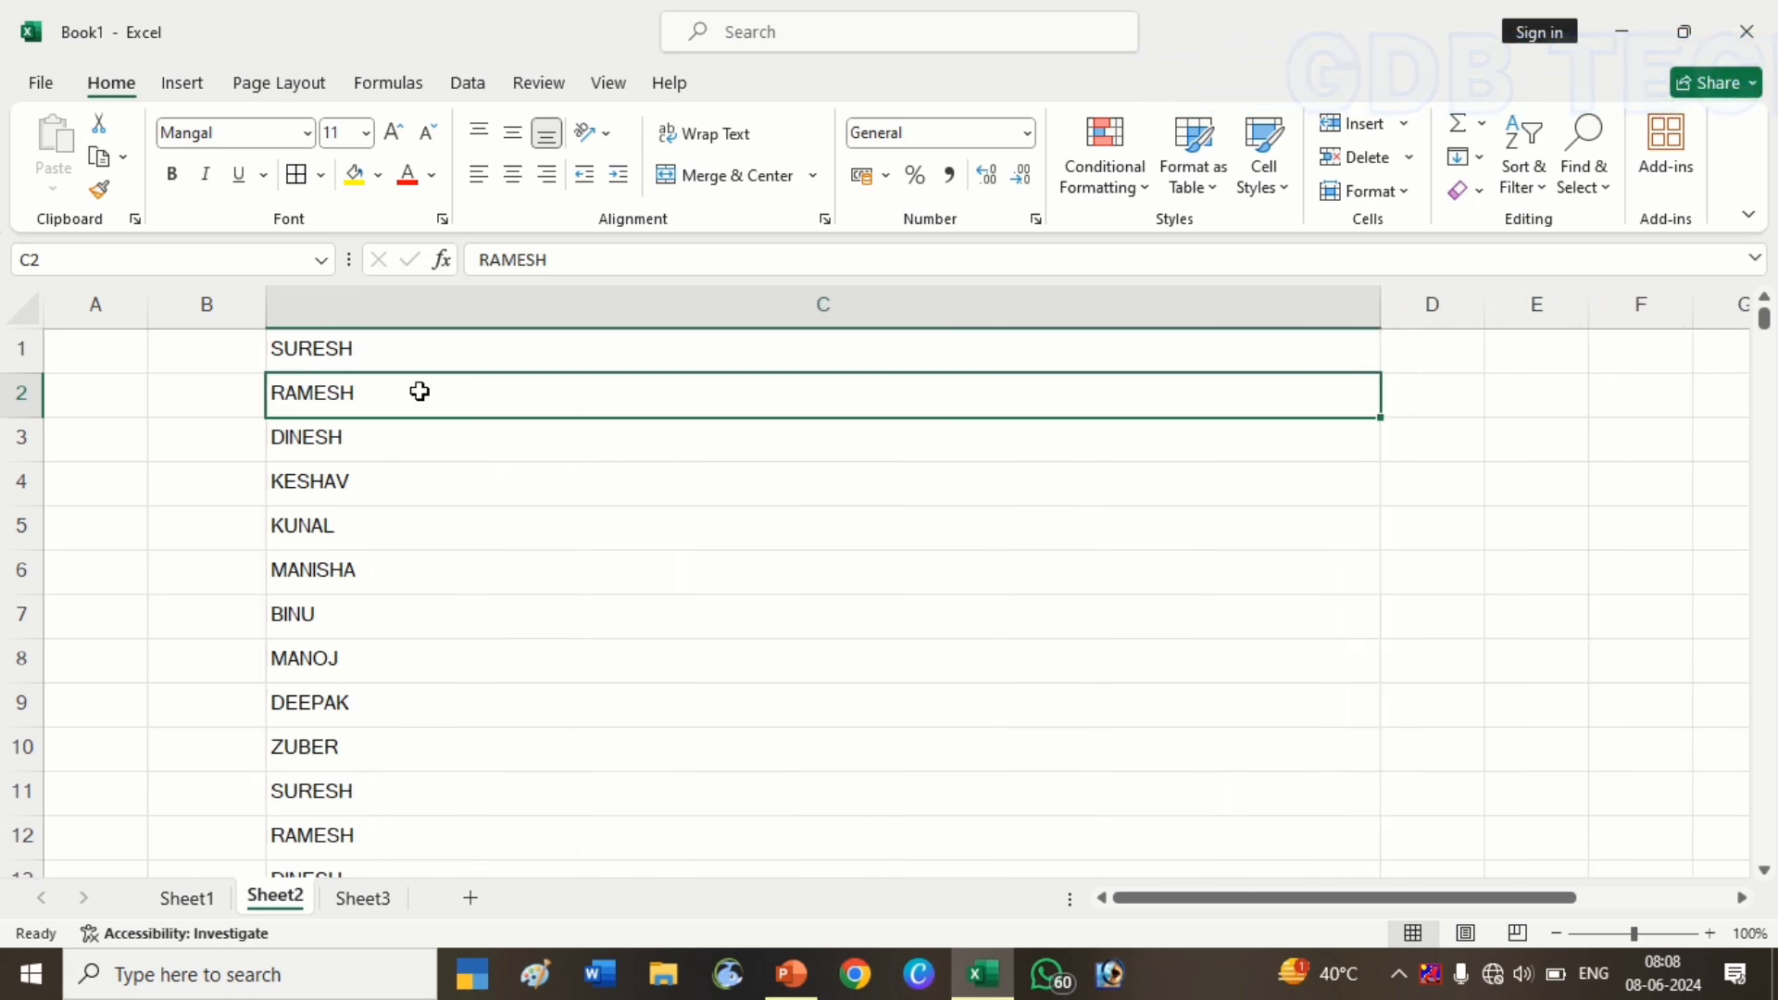
left_click_drag(405, 349, 375, 759)
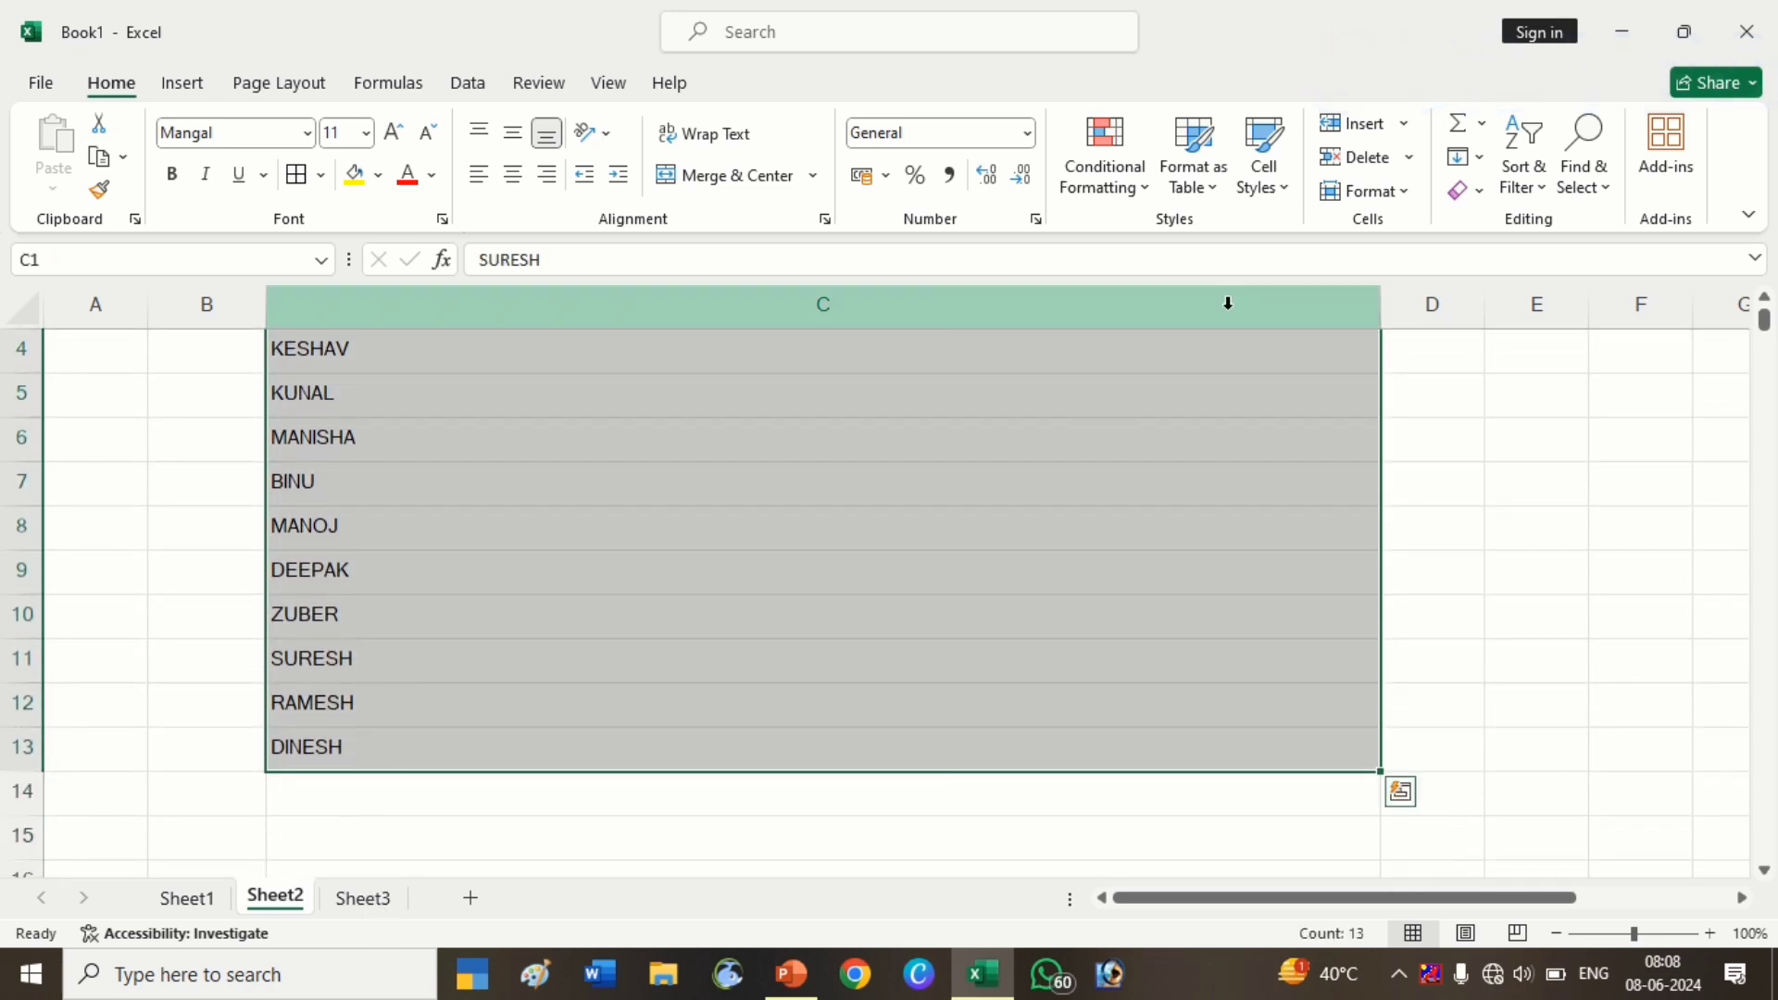
left_click(1481, 155)
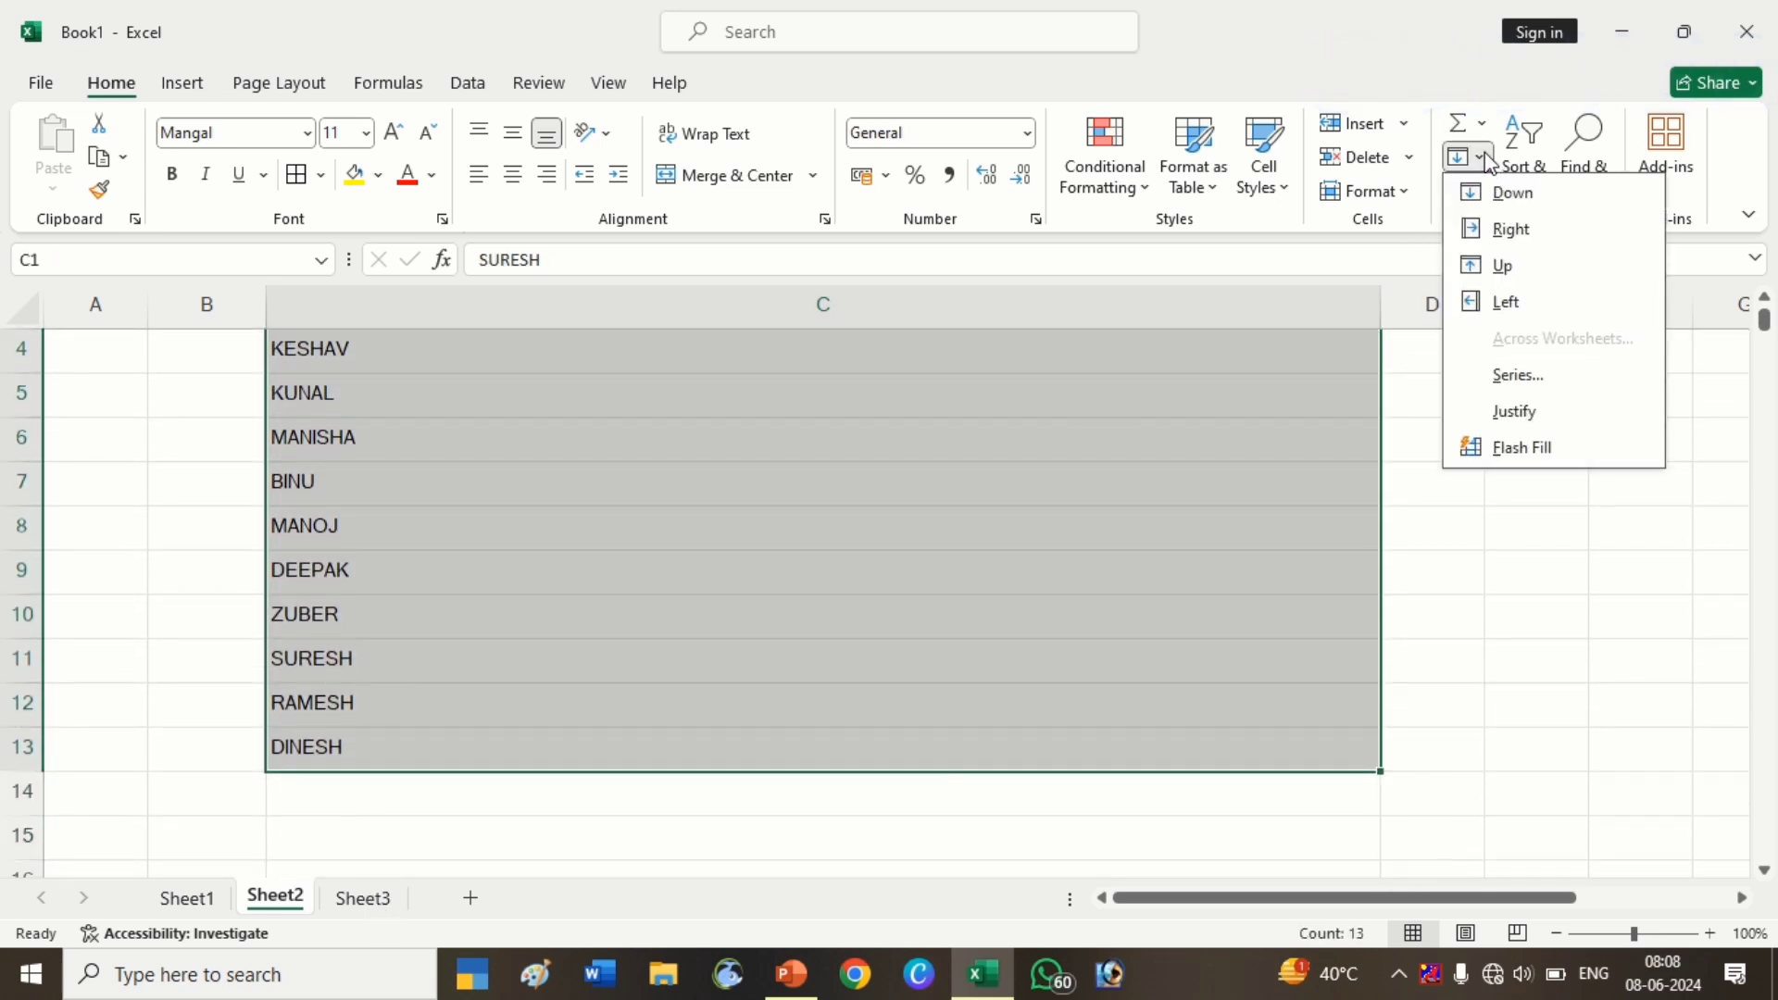
left_click(1556, 413)
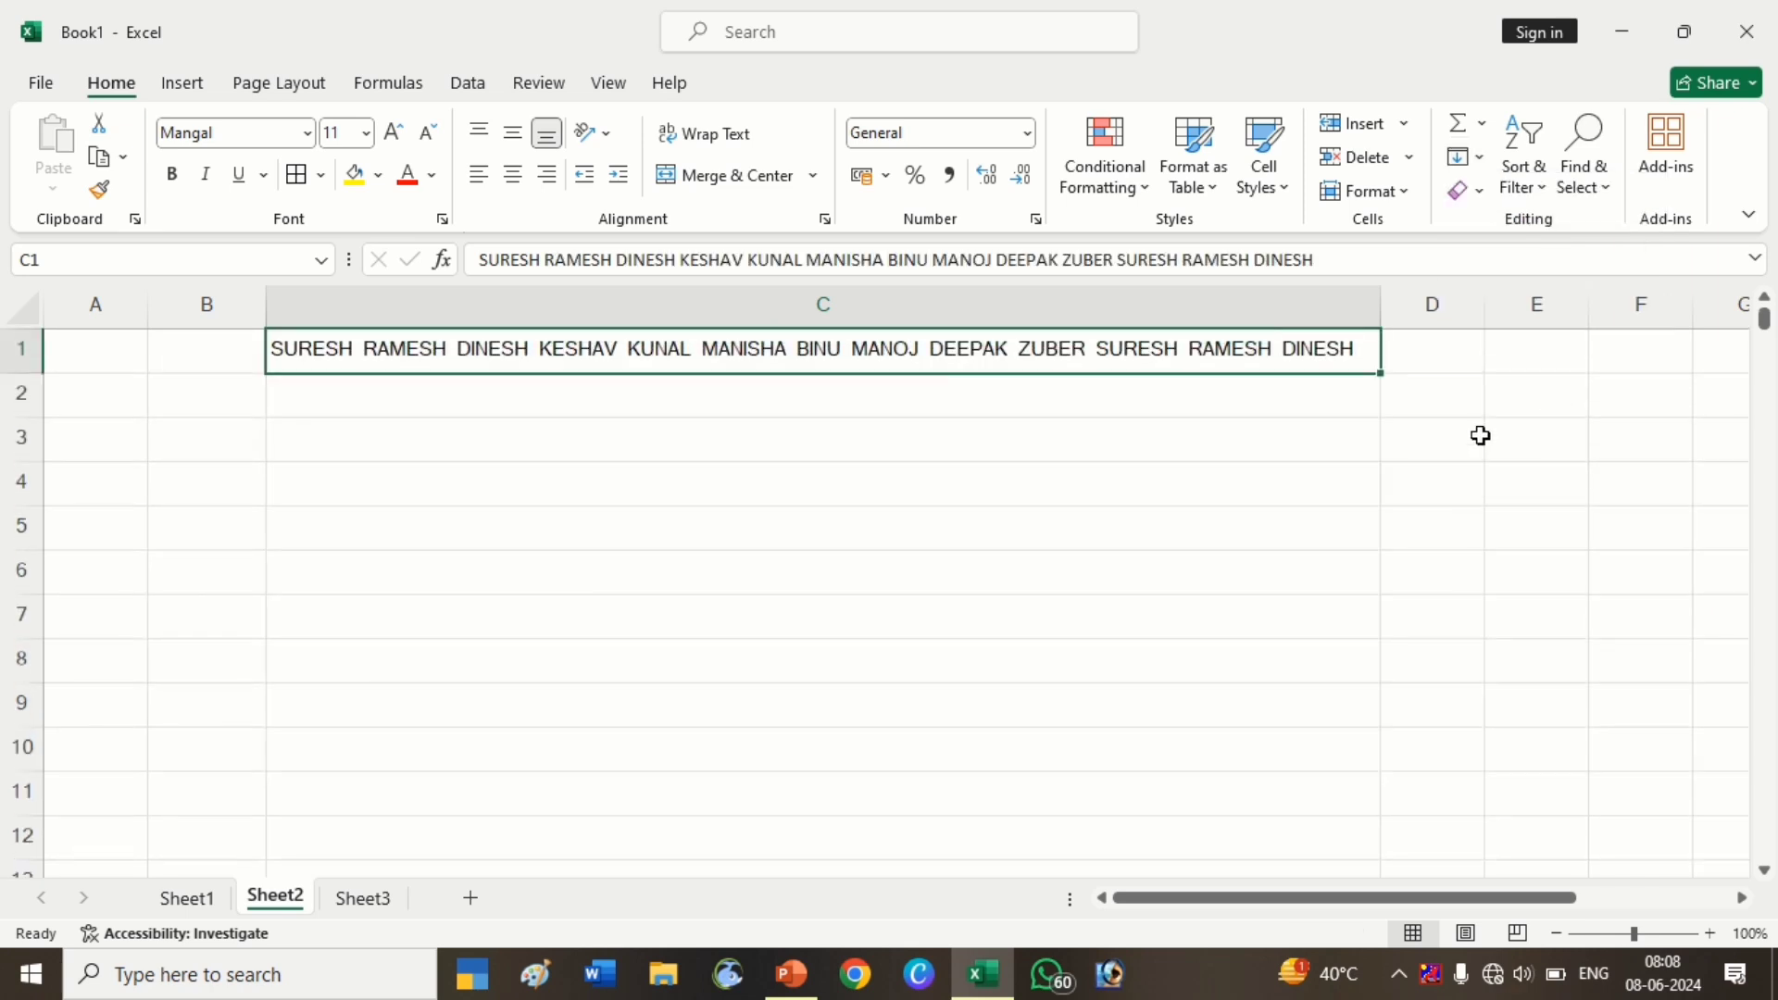
left_click(1092, 518)
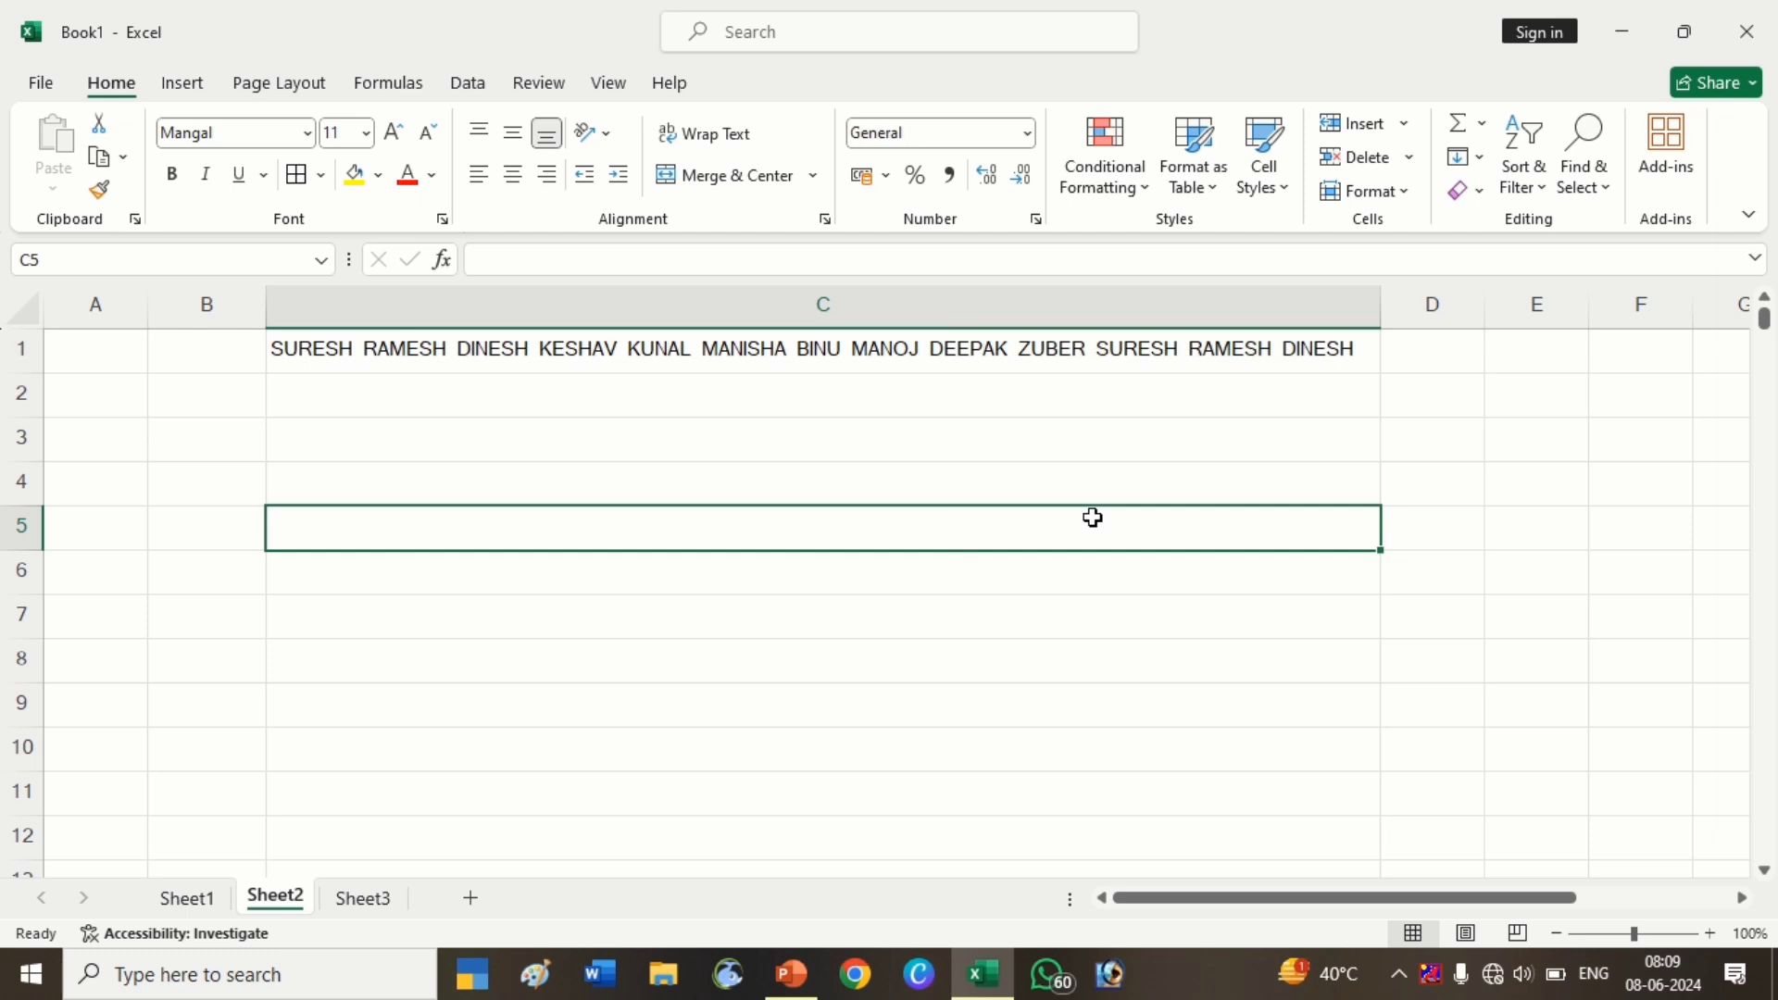
Undo the Justify to split names back into C1:C13 and autofit column C
key("ctrl+z")
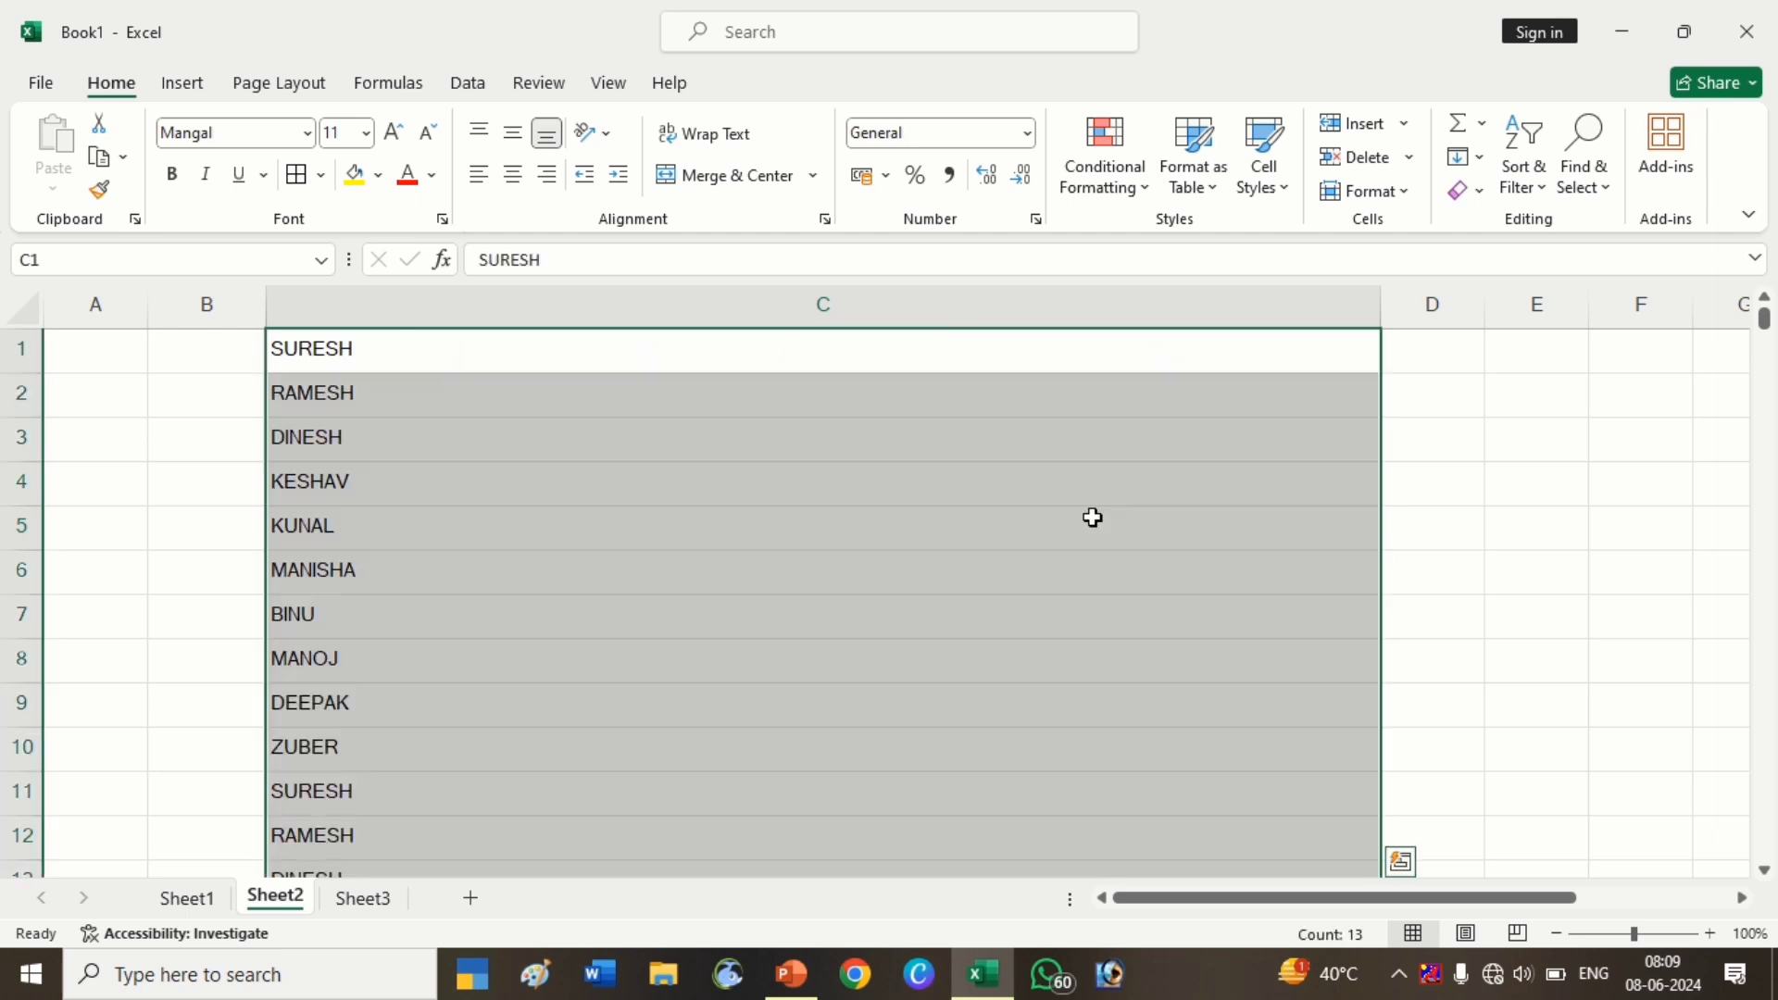
double_click(1381, 307)
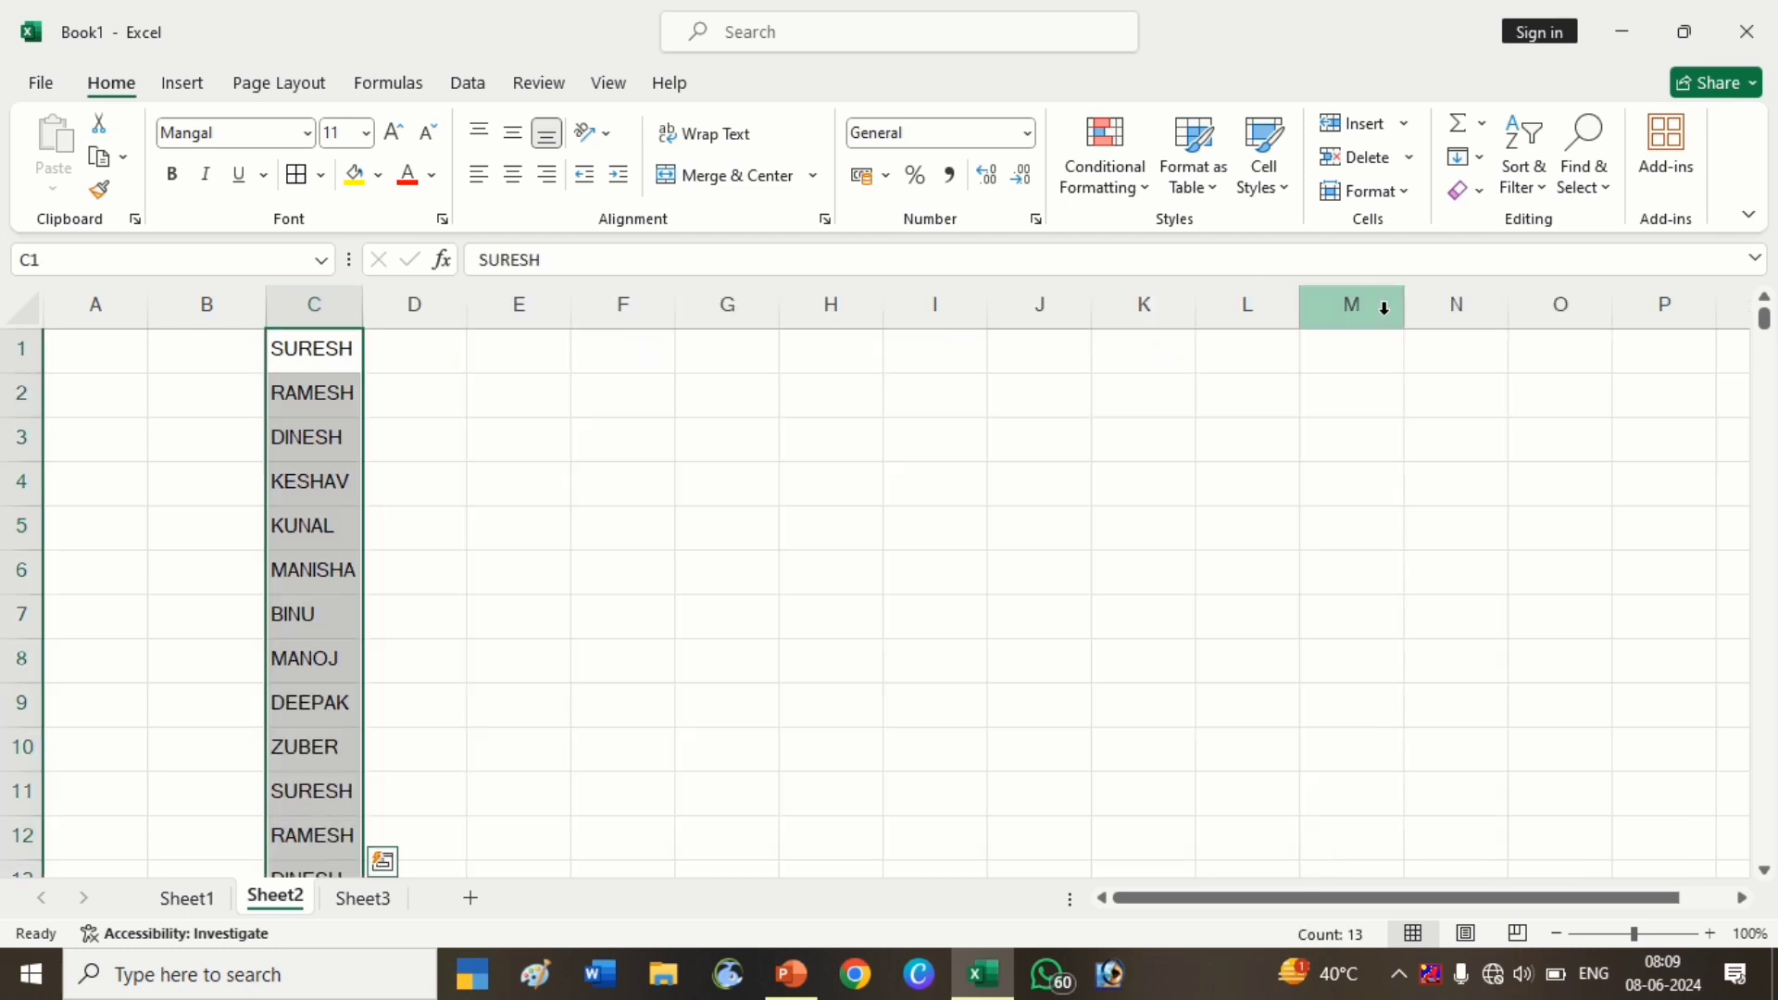
left_click(802, 441)
left_click_drag(367, 319, 396, 318)
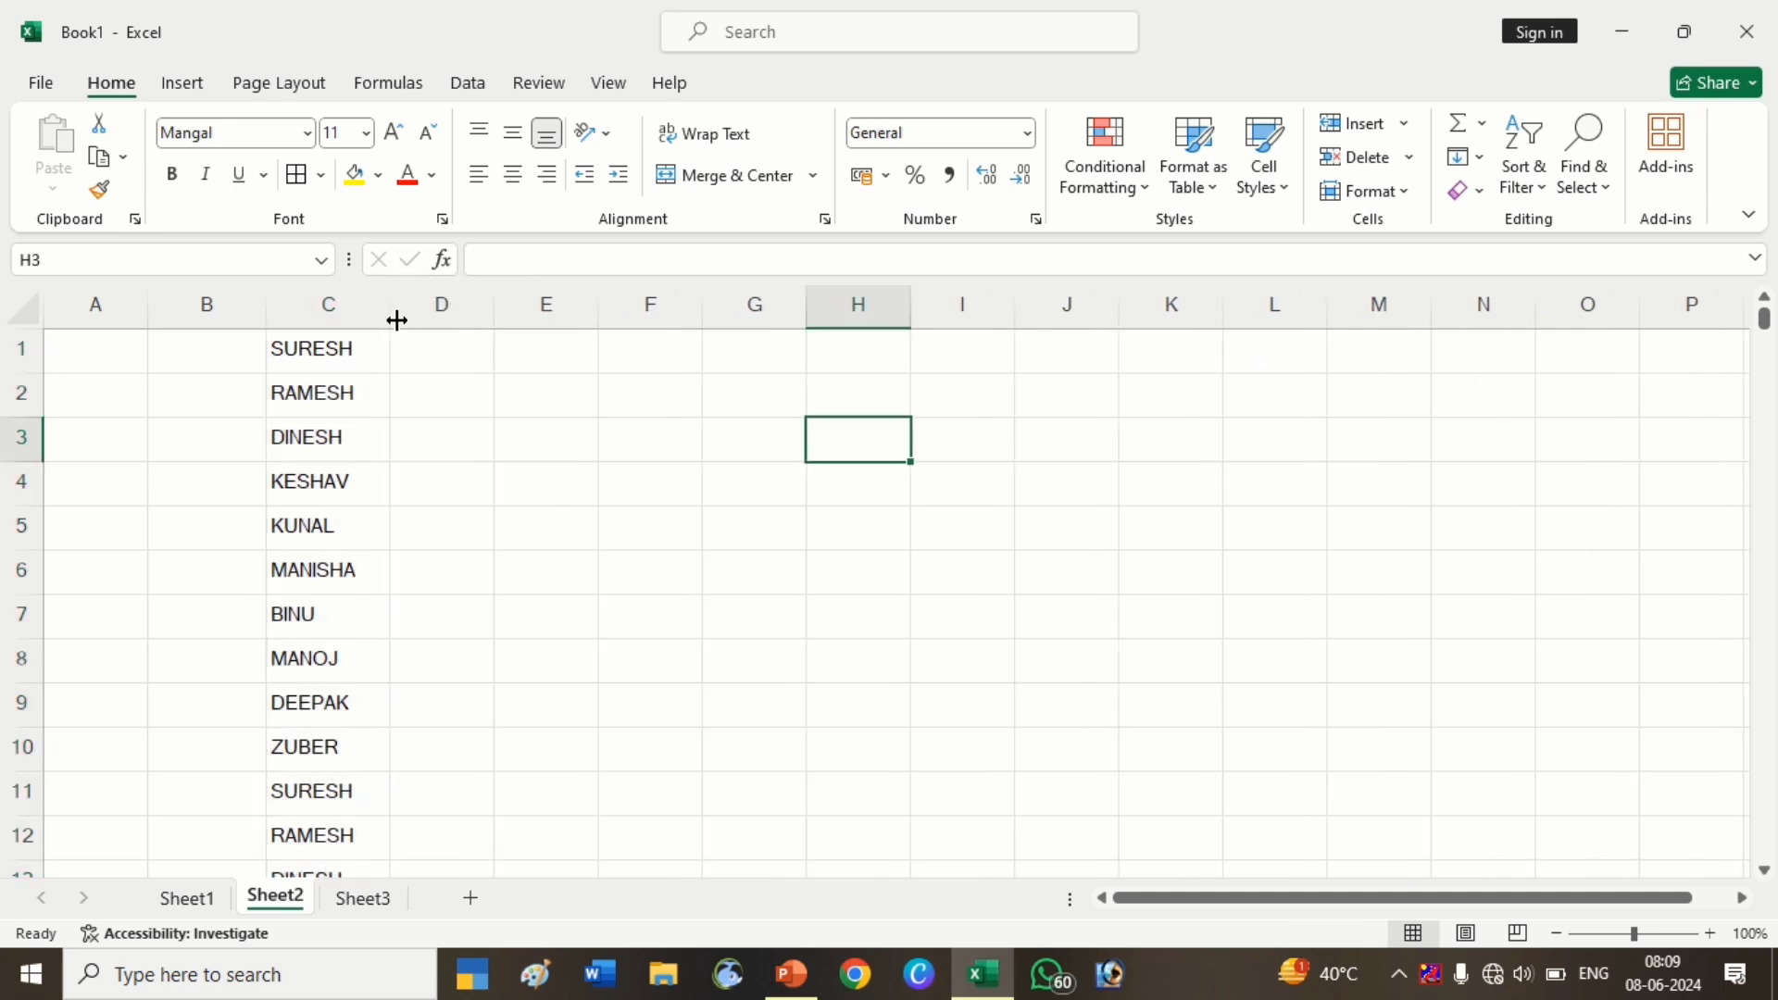
left_click(1468, 156)
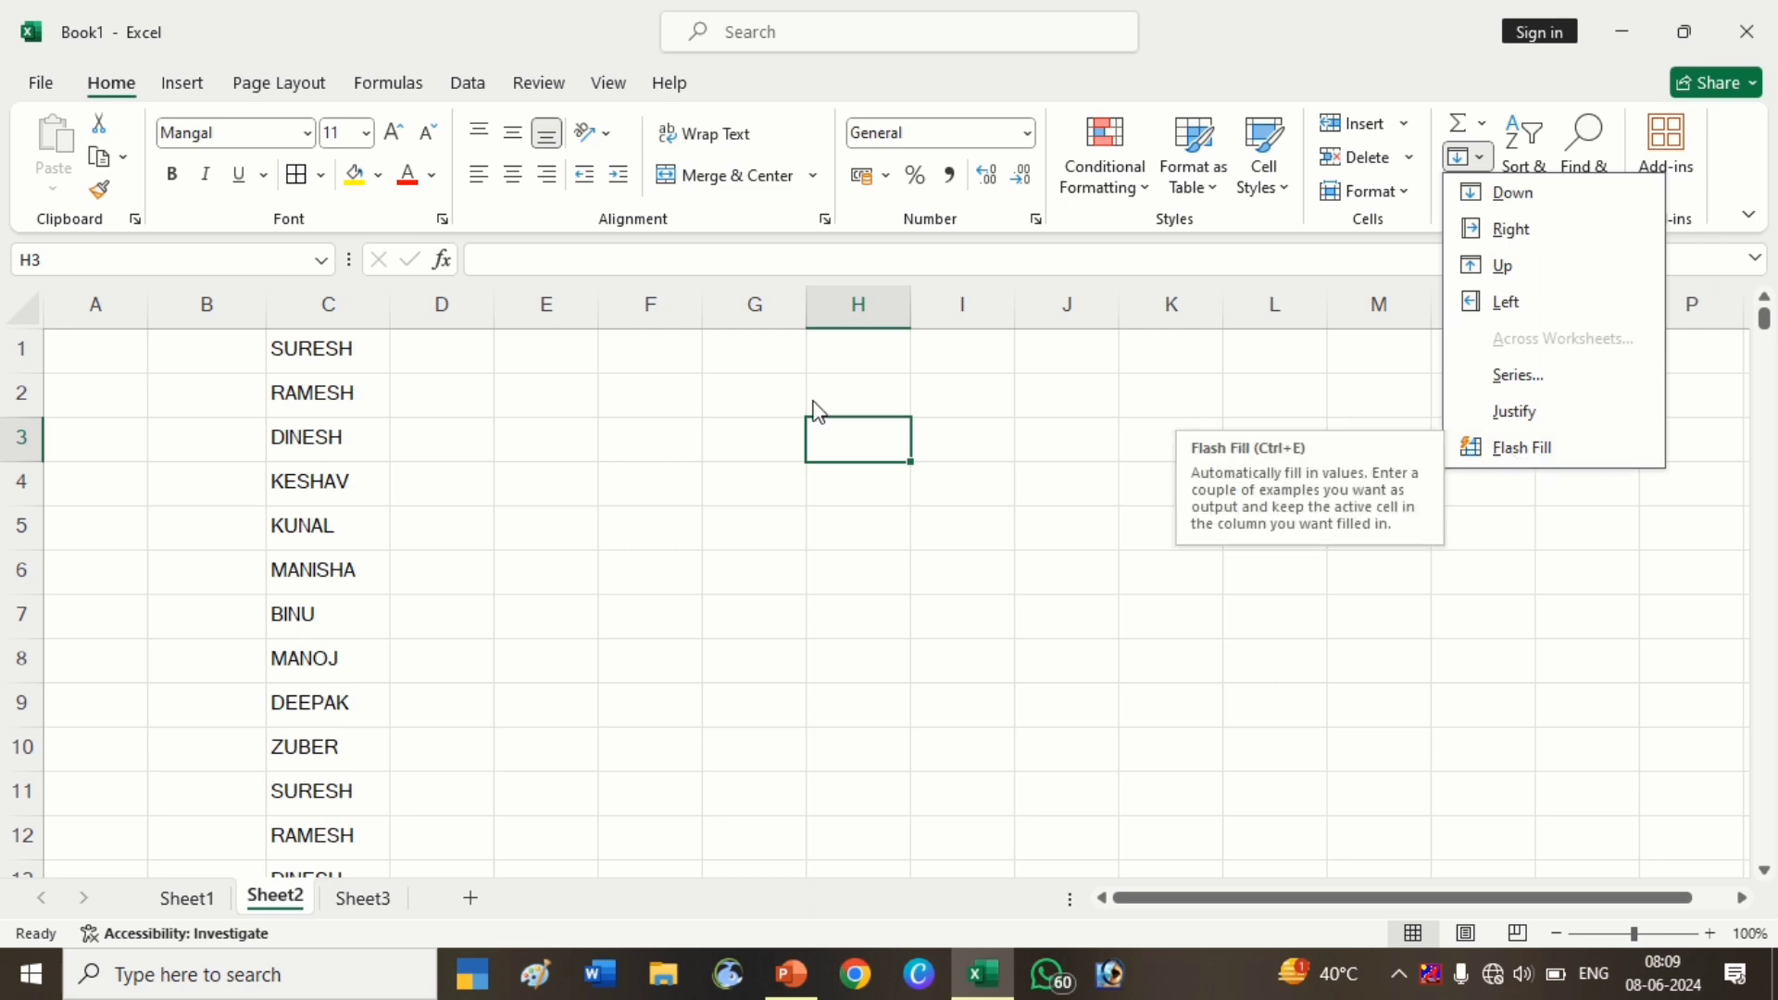
left_click(543, 385)
left_click(407, 356)
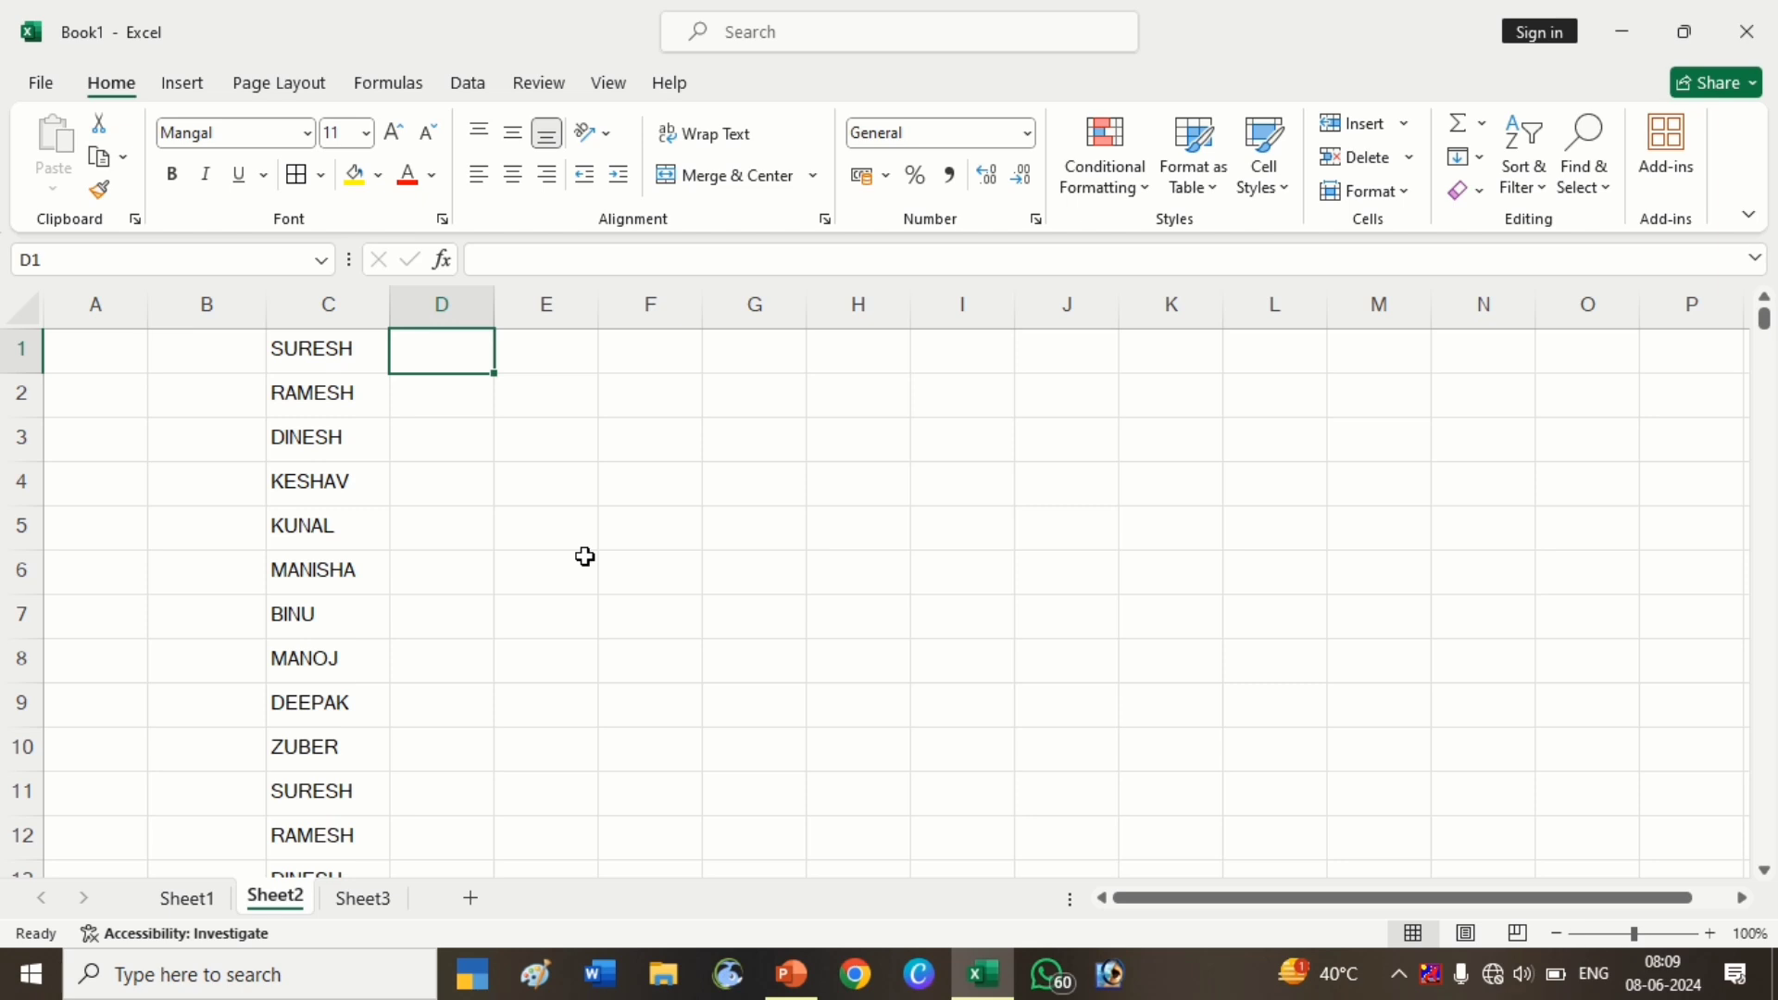
Type the first name in proper case into D1 as an example
key("Right")
key("Left")
type("s")
type("S")
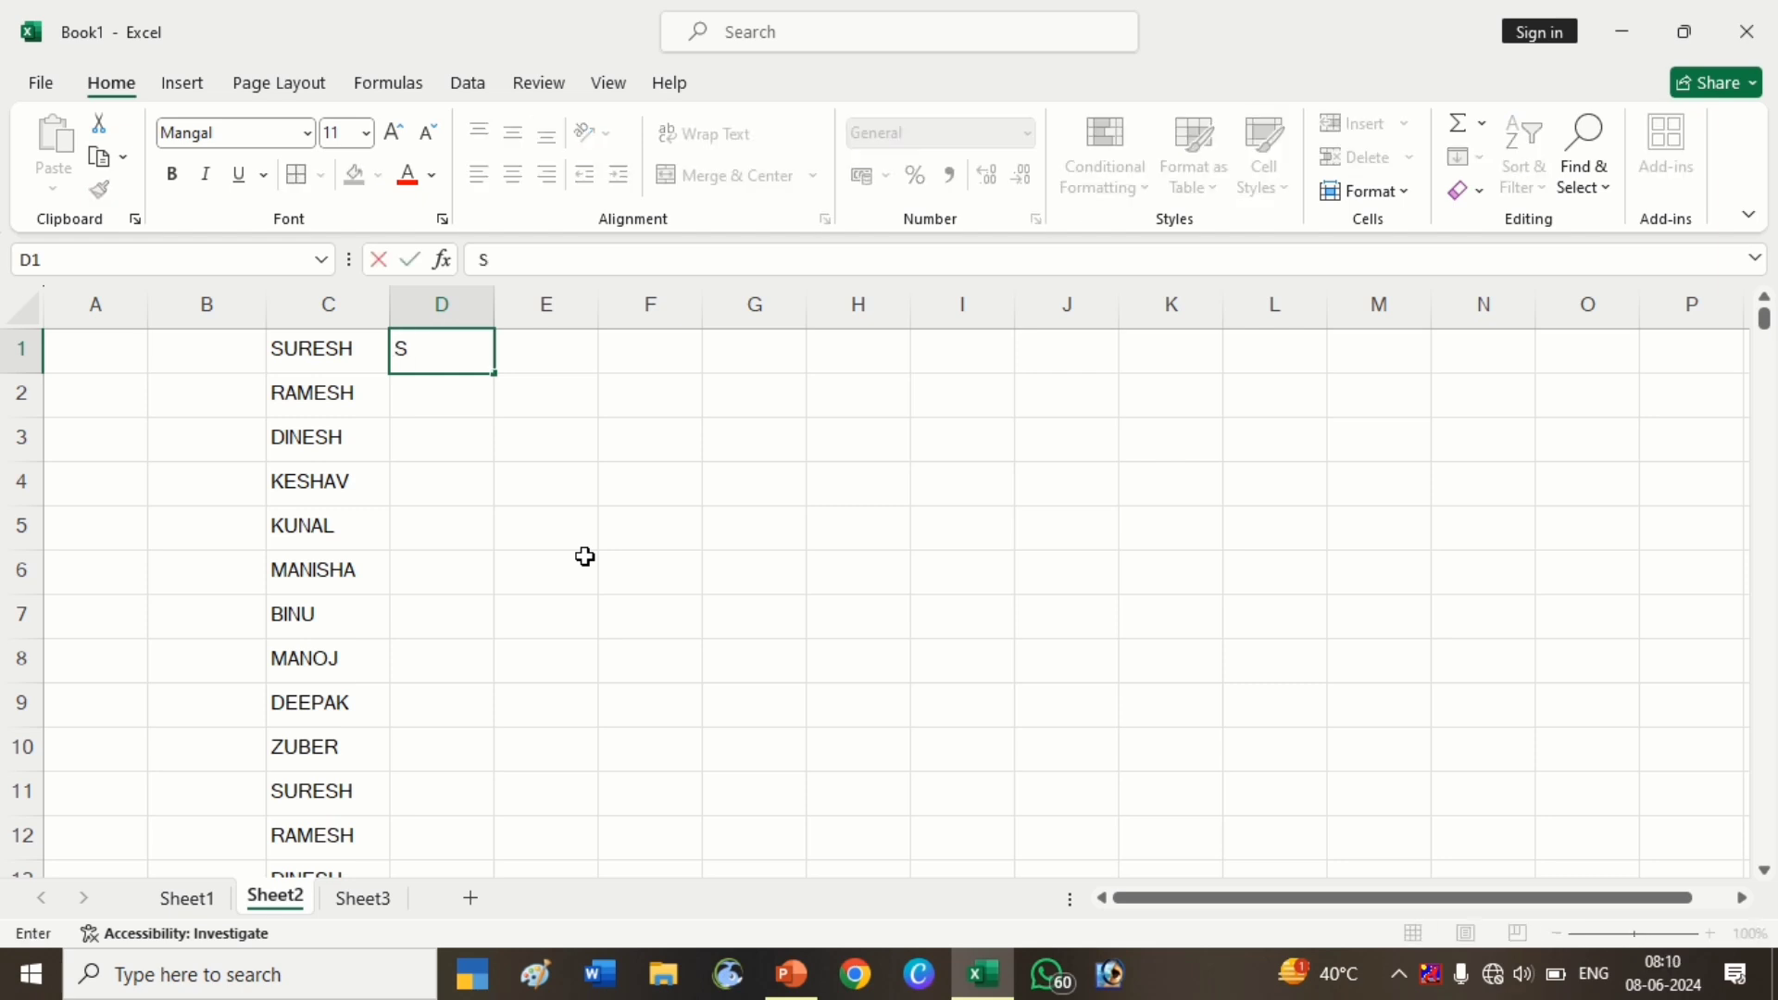
type("uresh")
key("Return")
Flash Fill D1:D13 with proper-case versions of column C's names
left_click(464, 346)
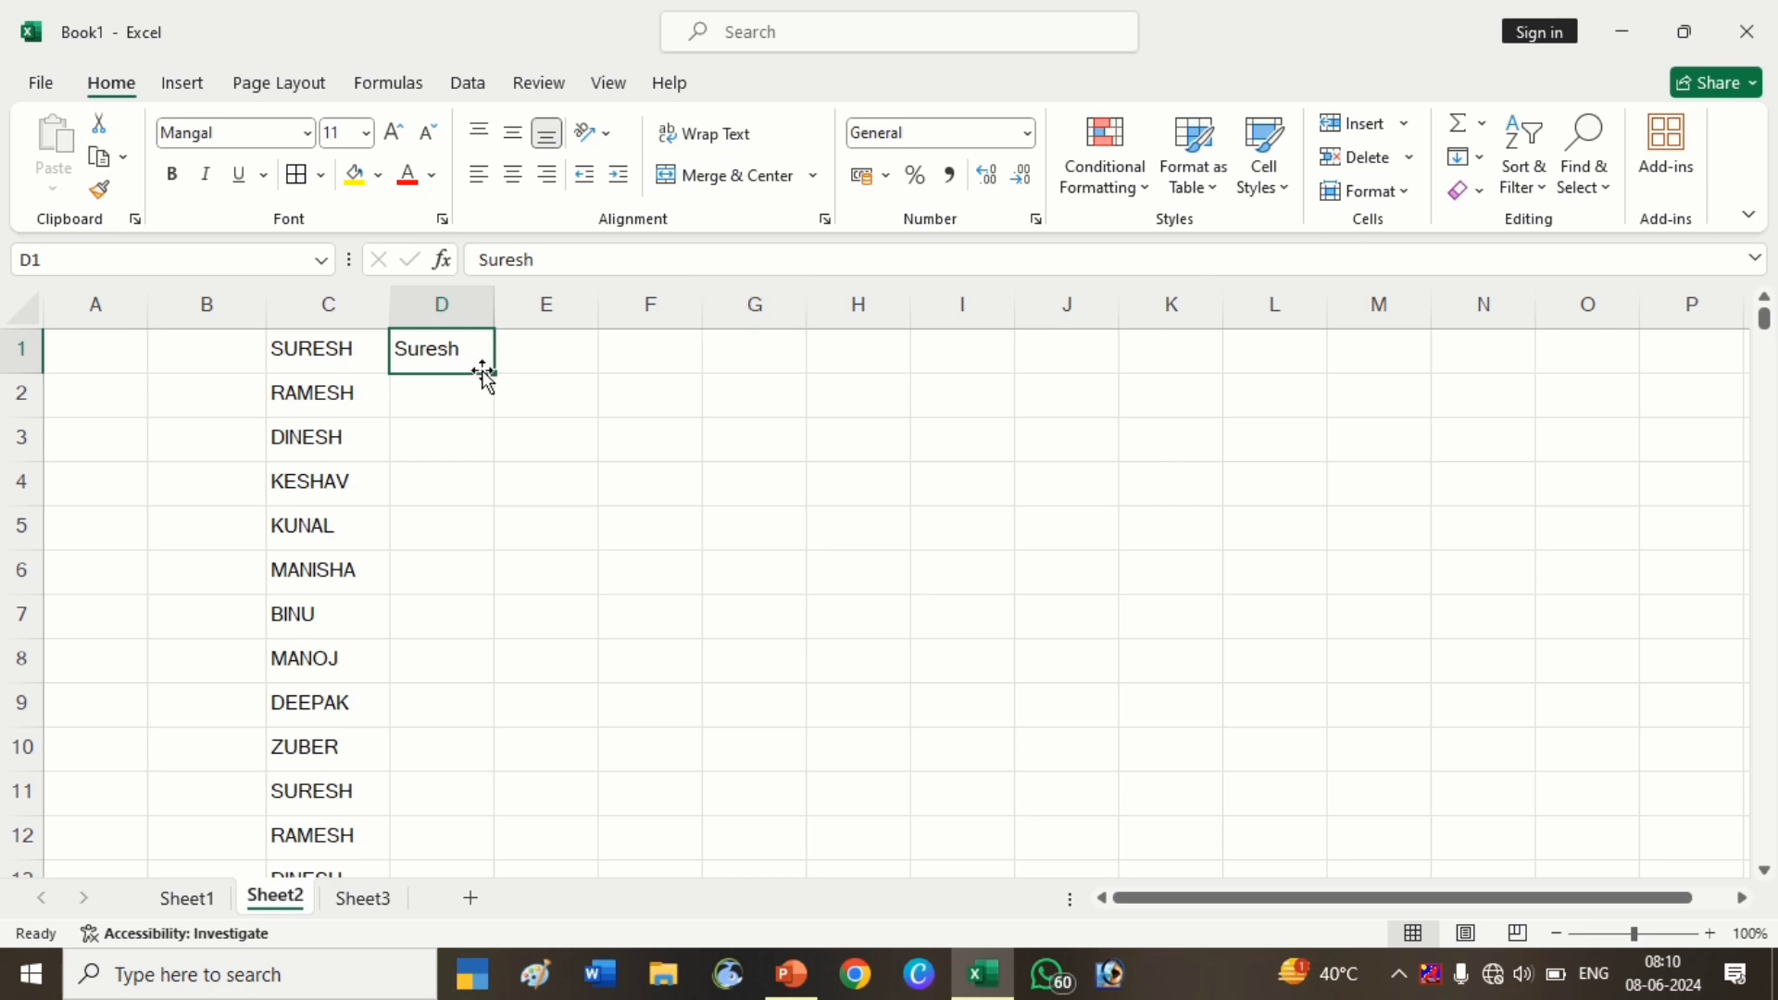
left_click_drag(491, 371, 418, 802)
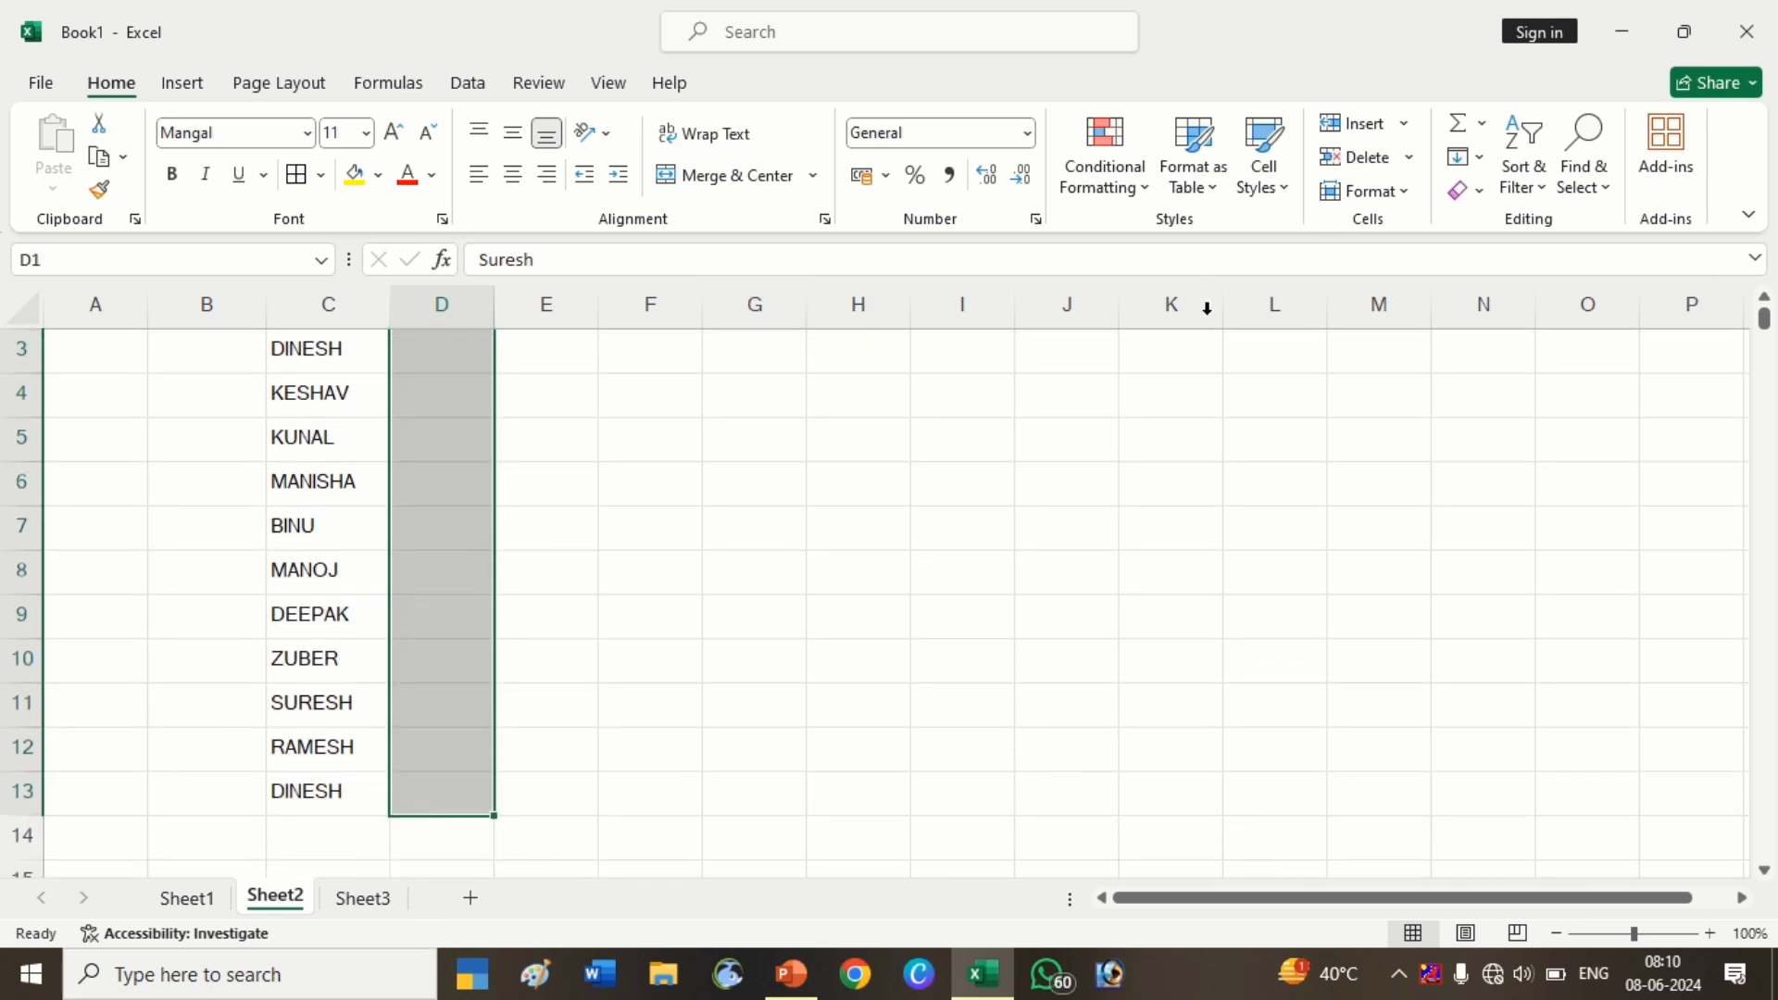
left_click(1414, 192)
left_click(1414, 193)
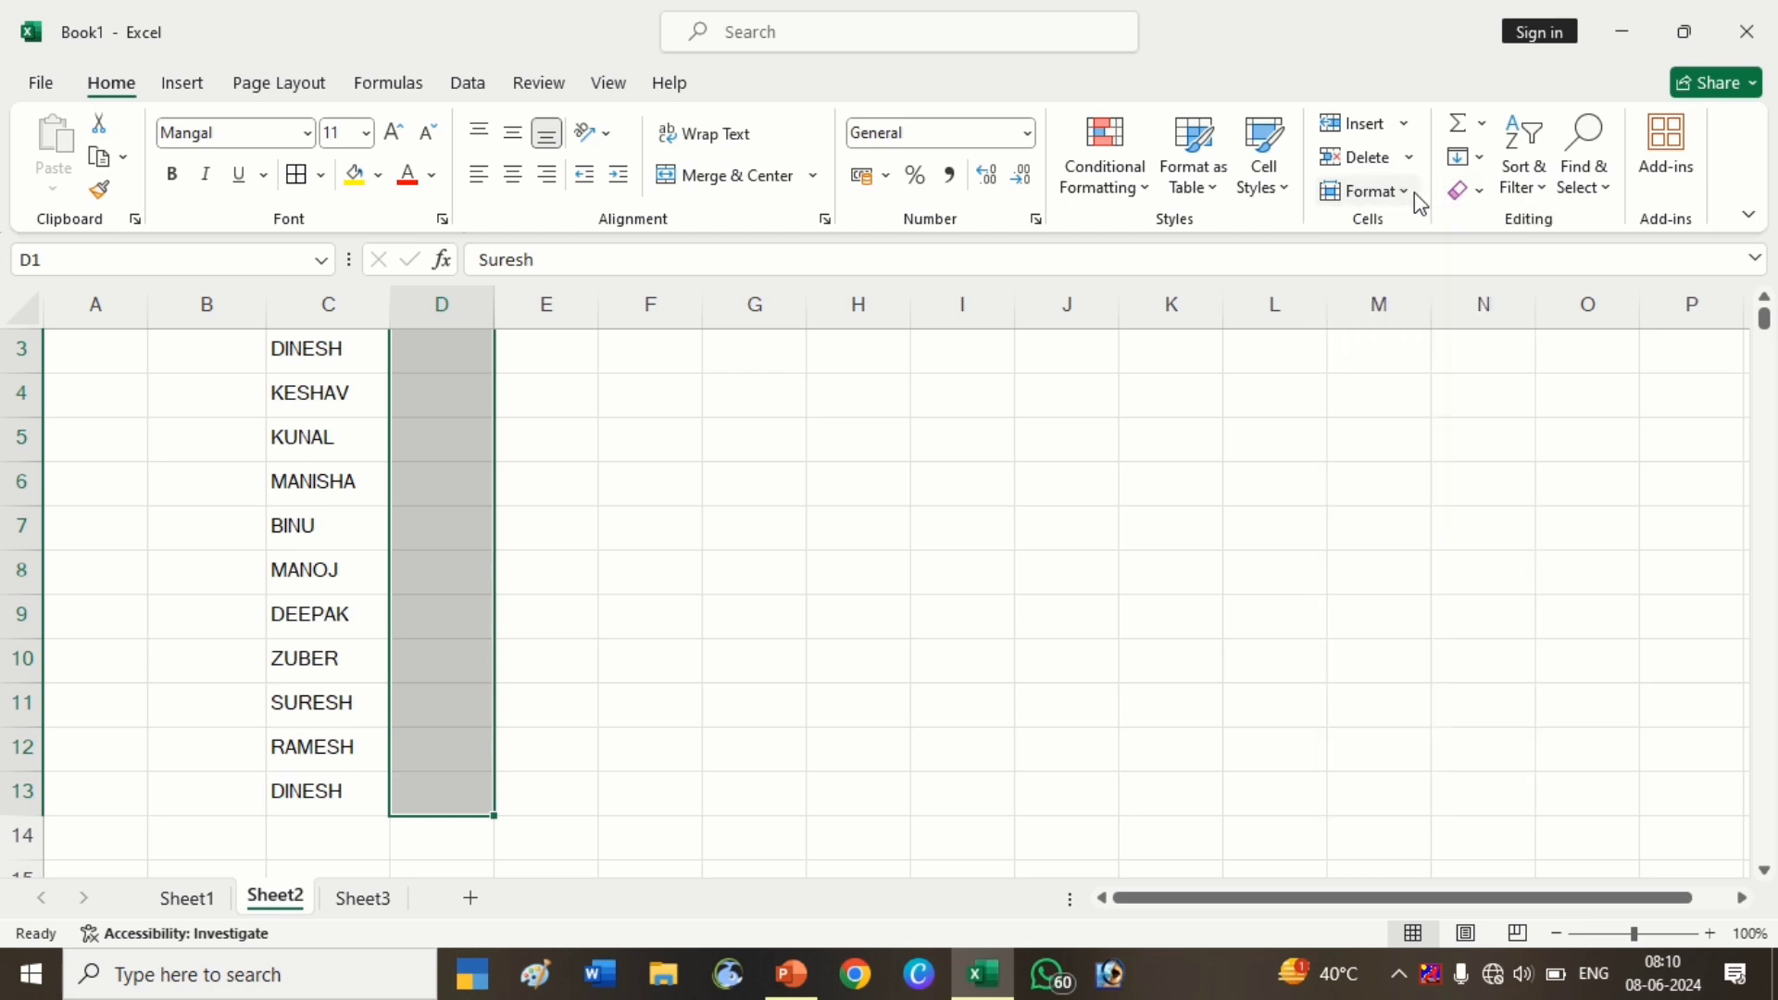
left_click(1479, 159)
left_click(1513, 452)
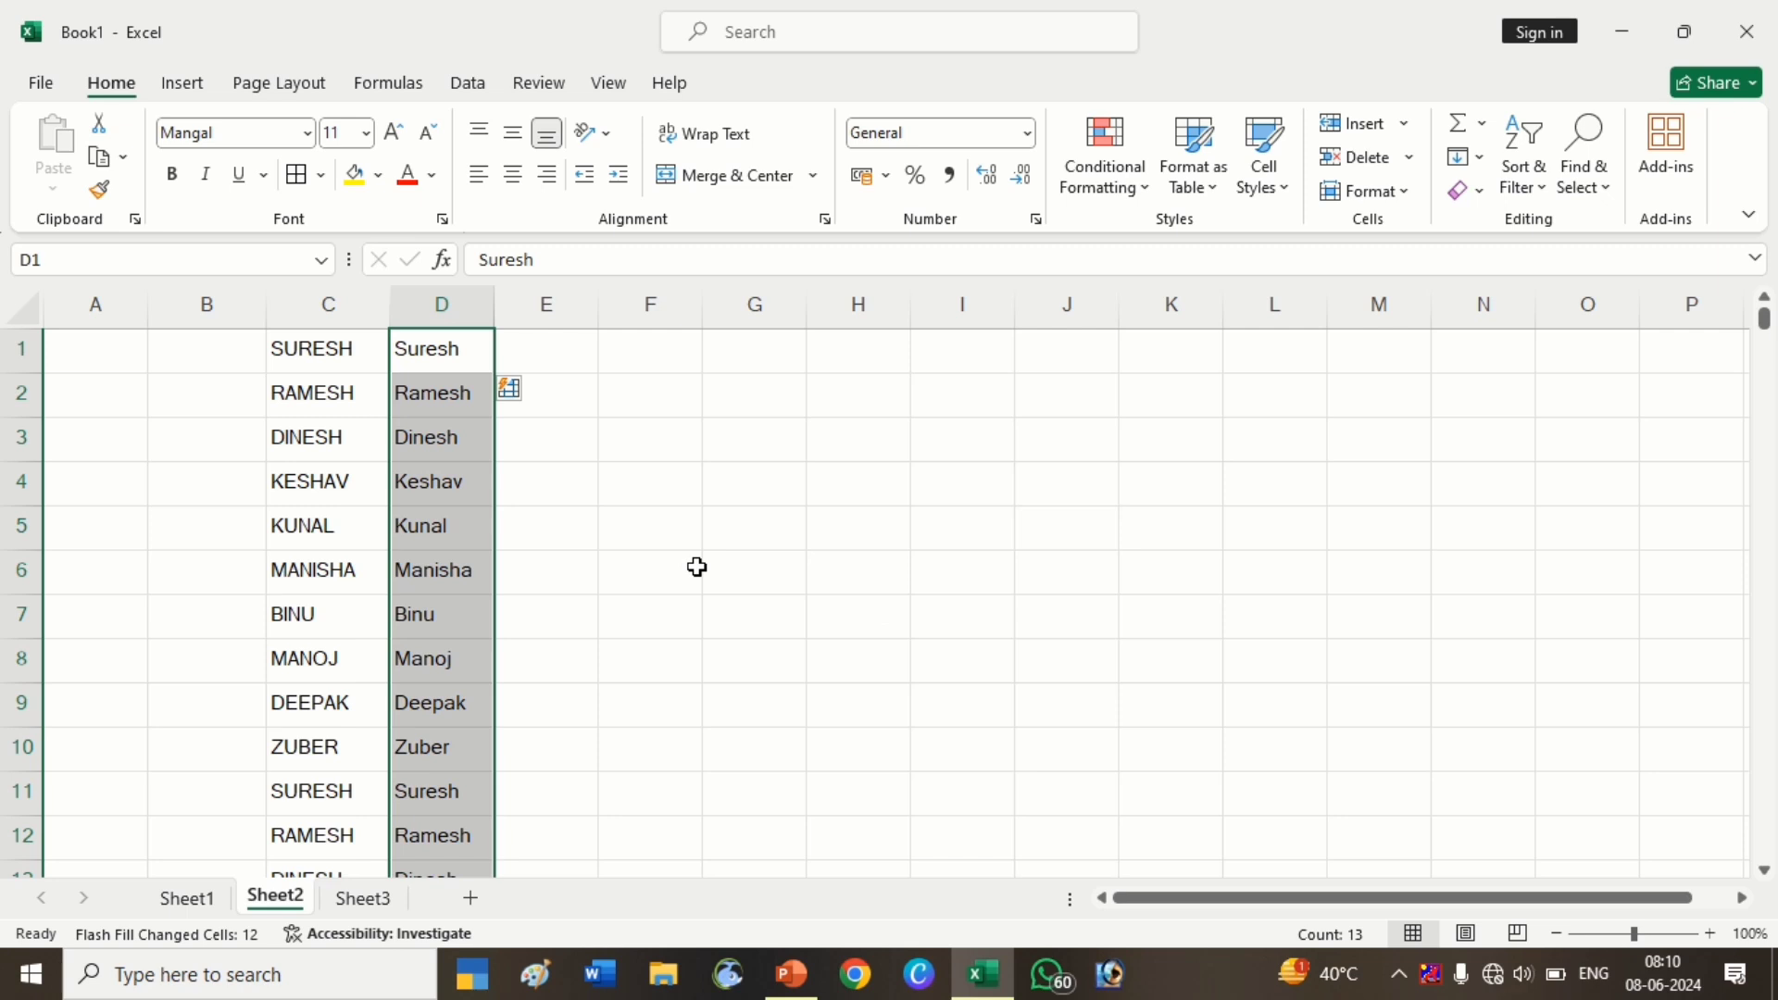
left_click(567, 349)
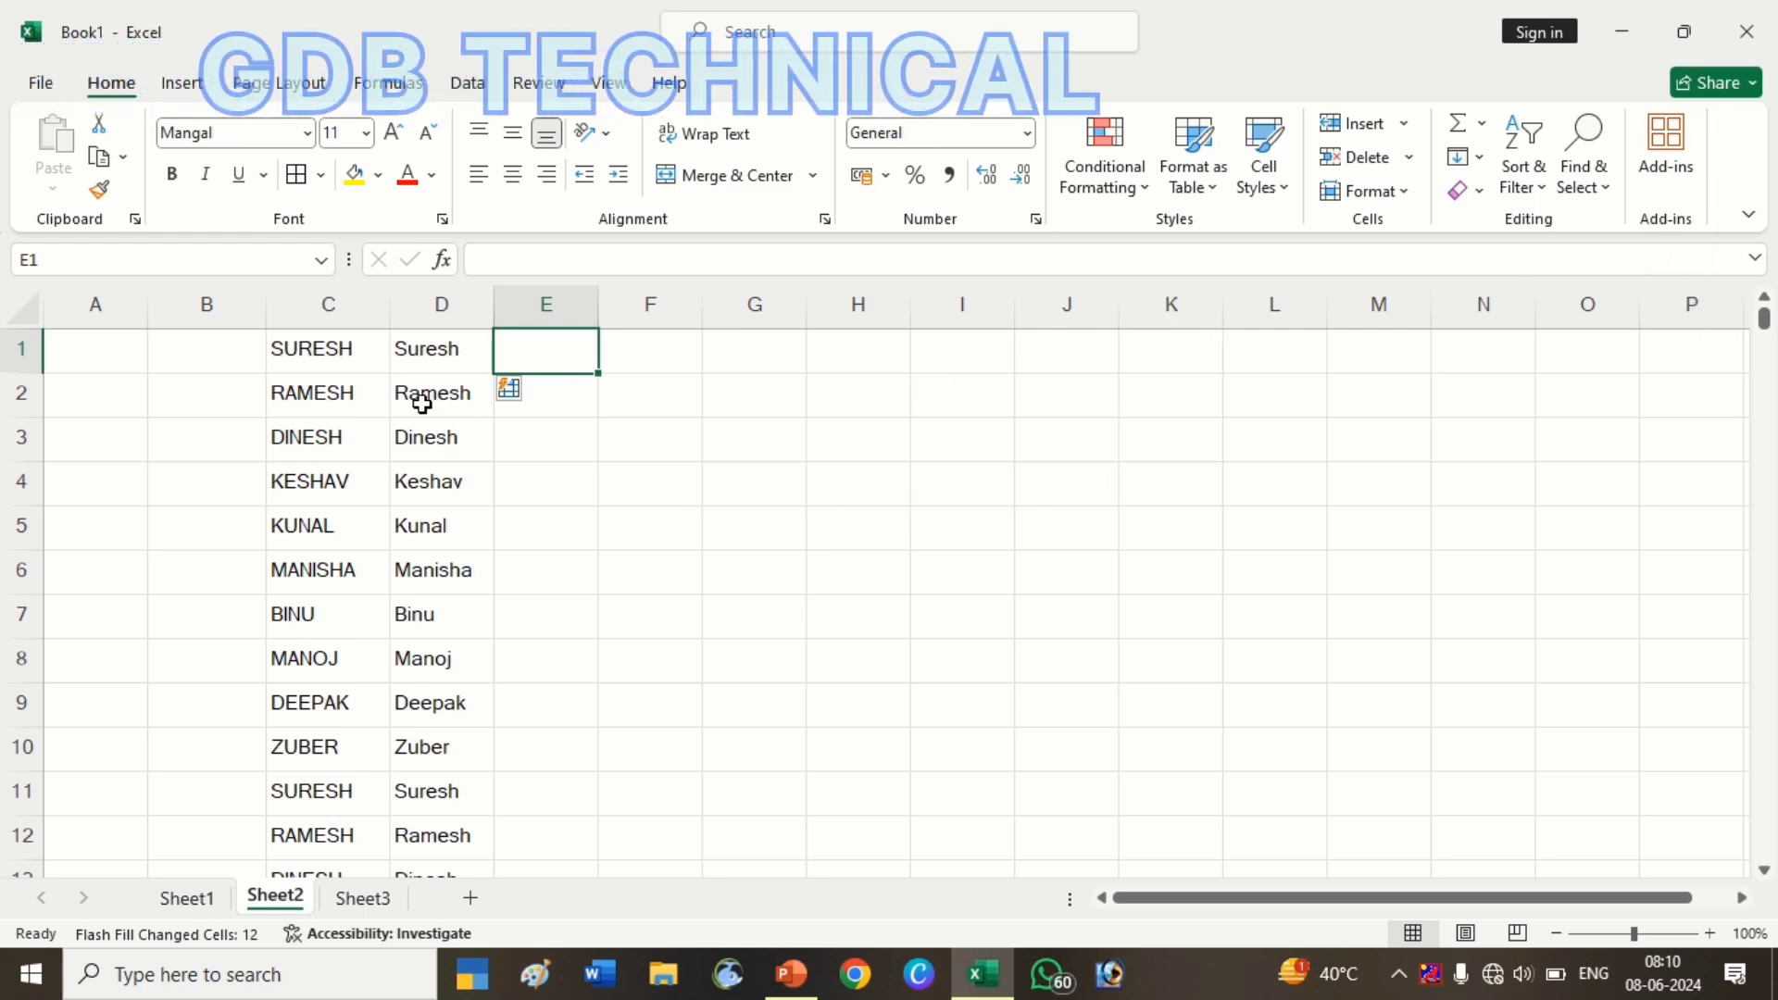
Type the first three surnames into E1:E3, one per row
left_click(471, 318)
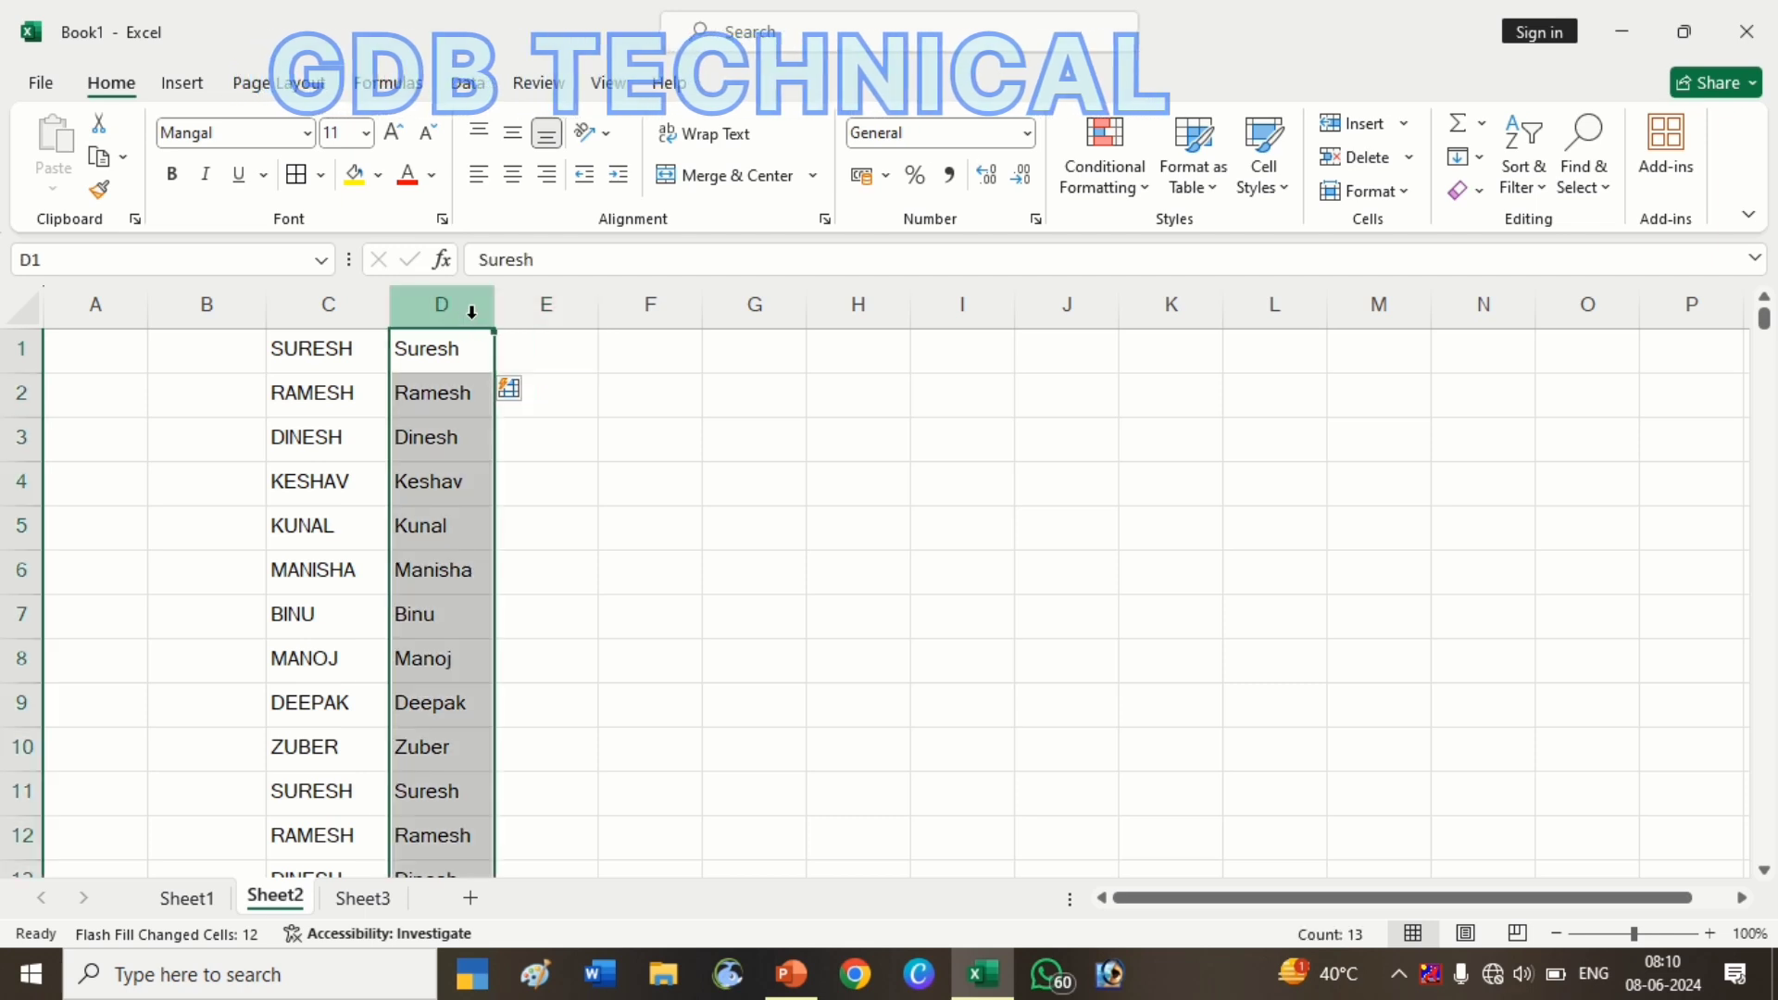
left_click(534, 361)
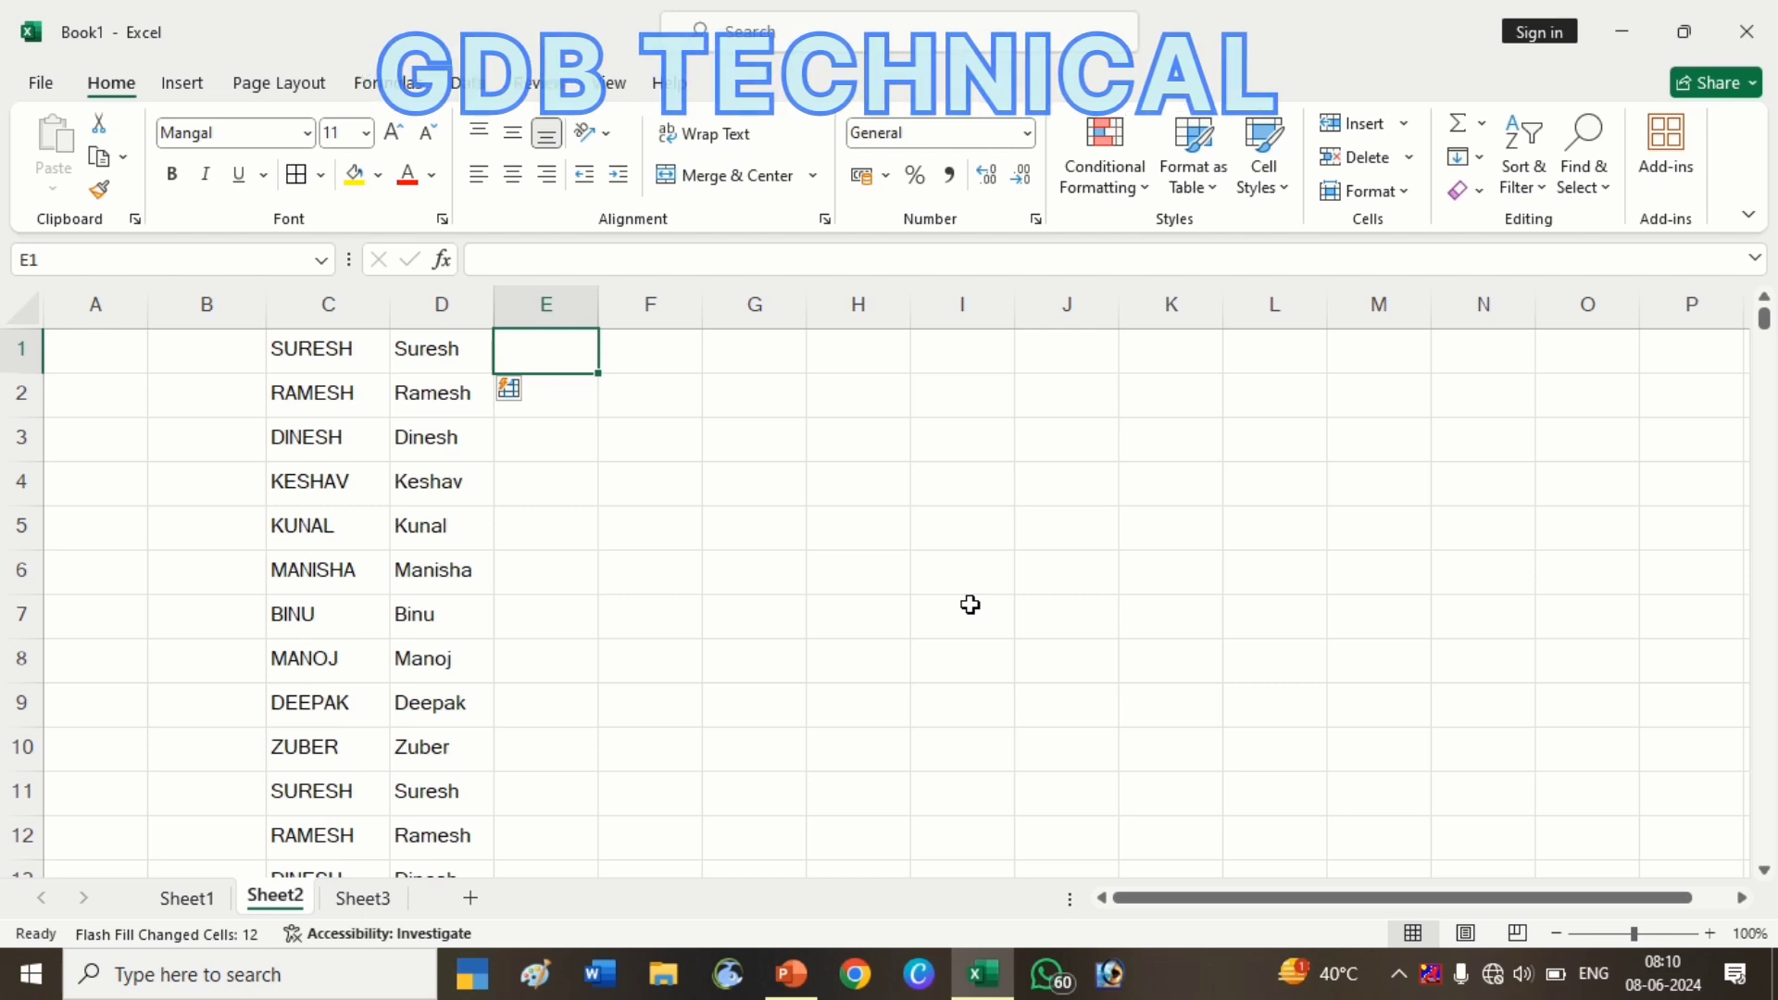
type("S")
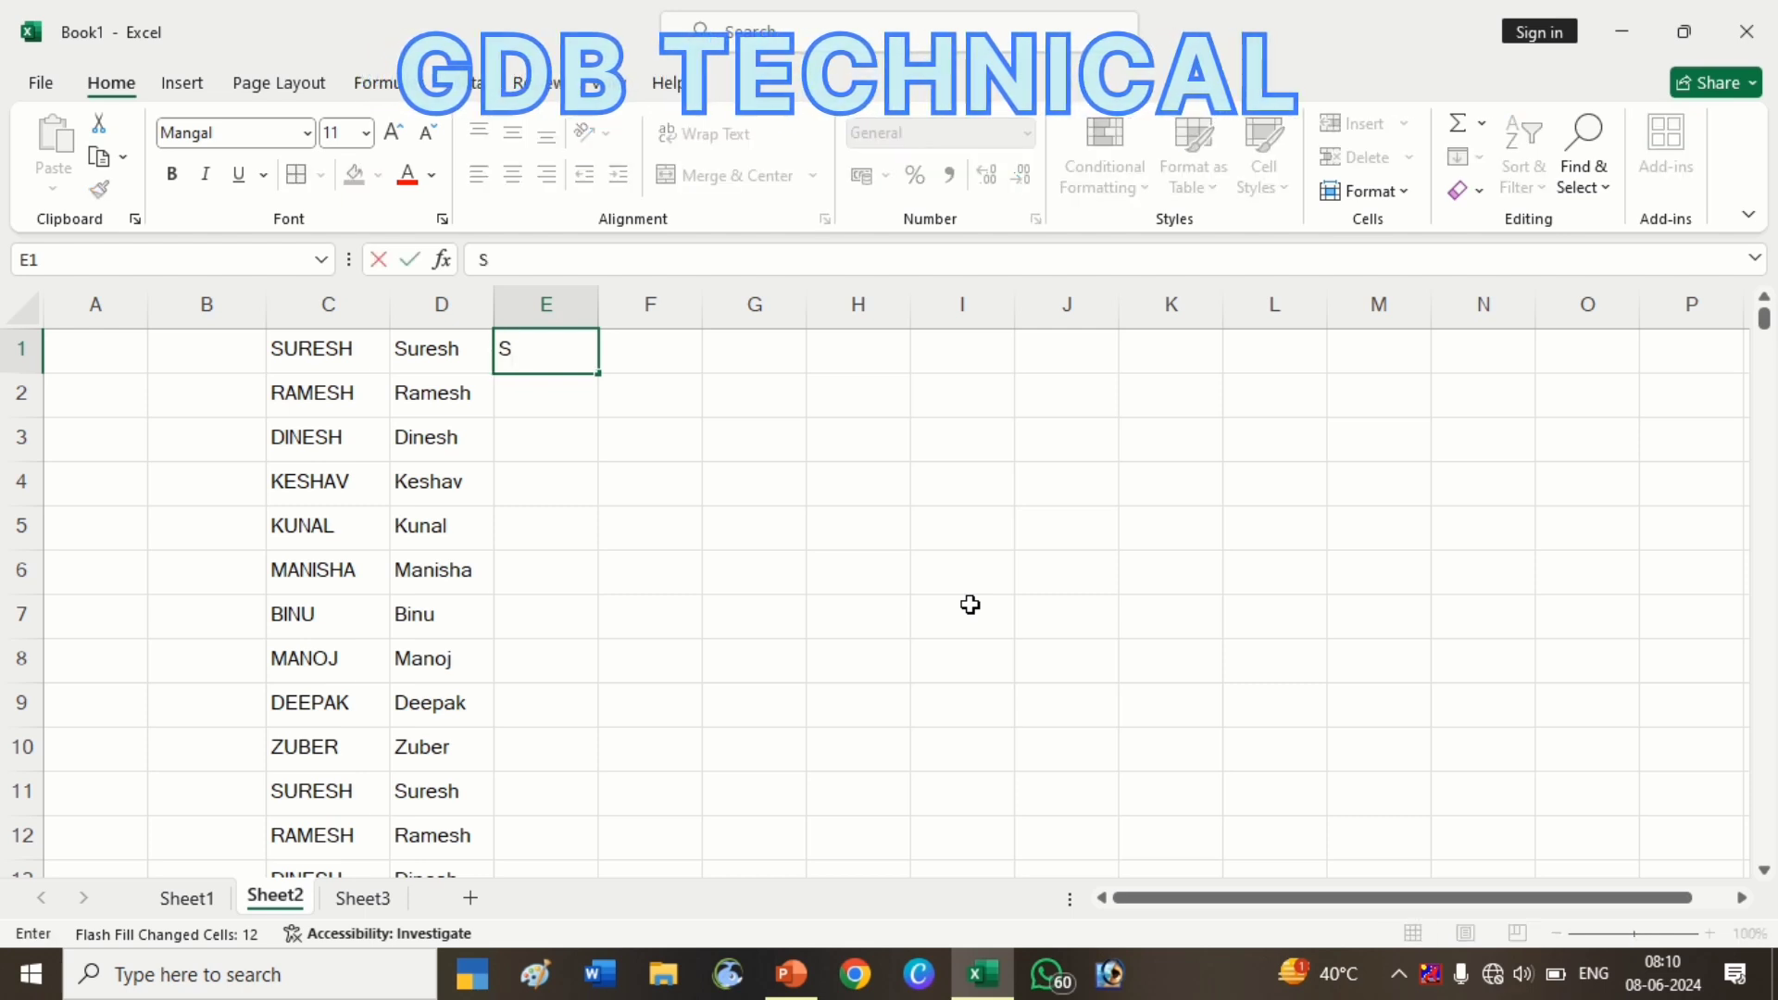
type("ha")
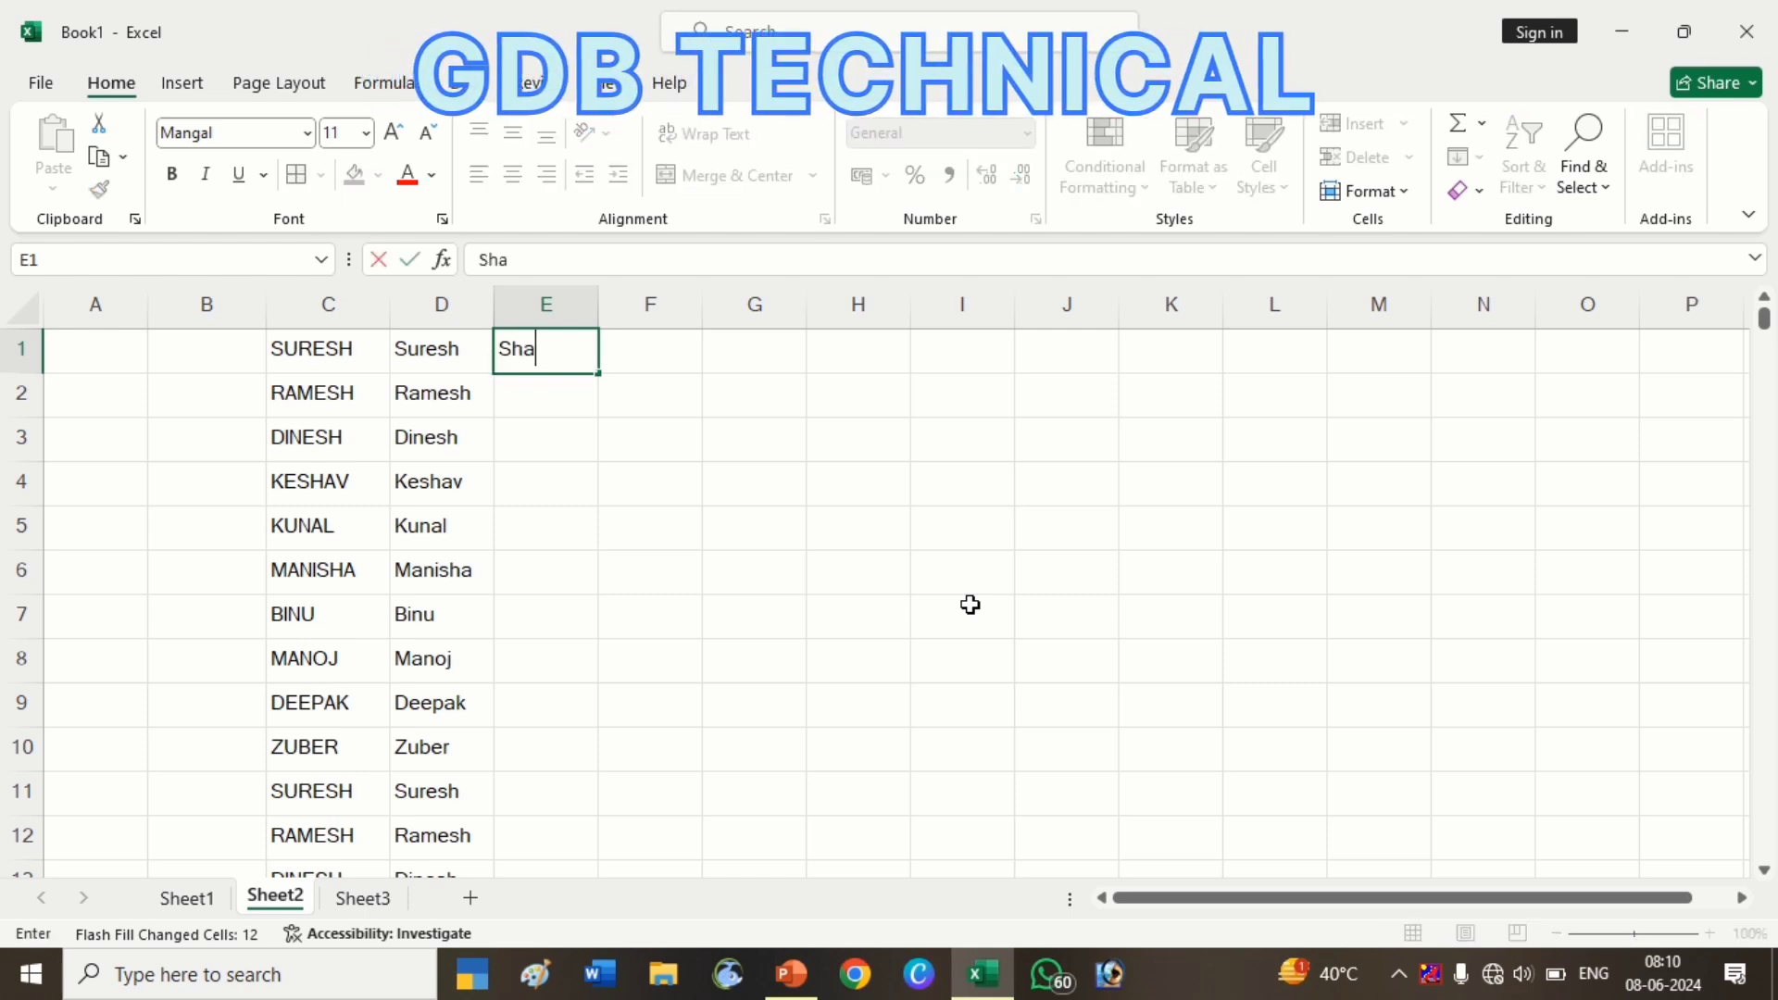
type("rma")
key("Return")
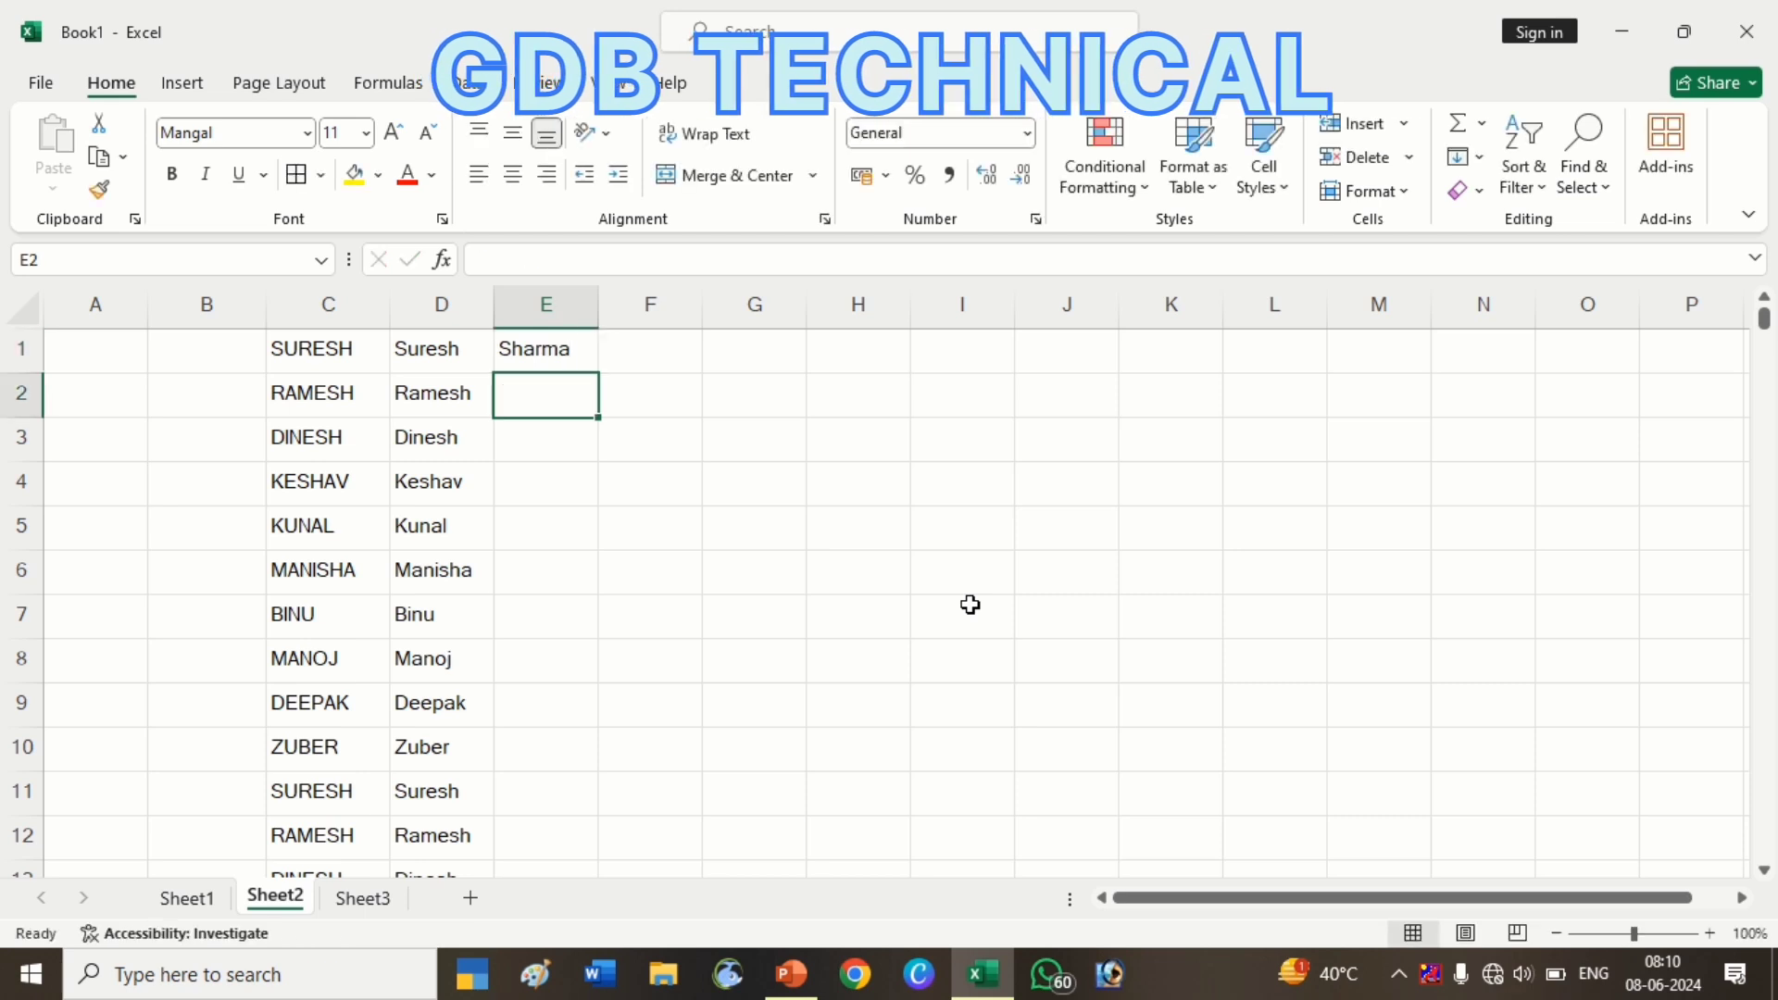
type("das")
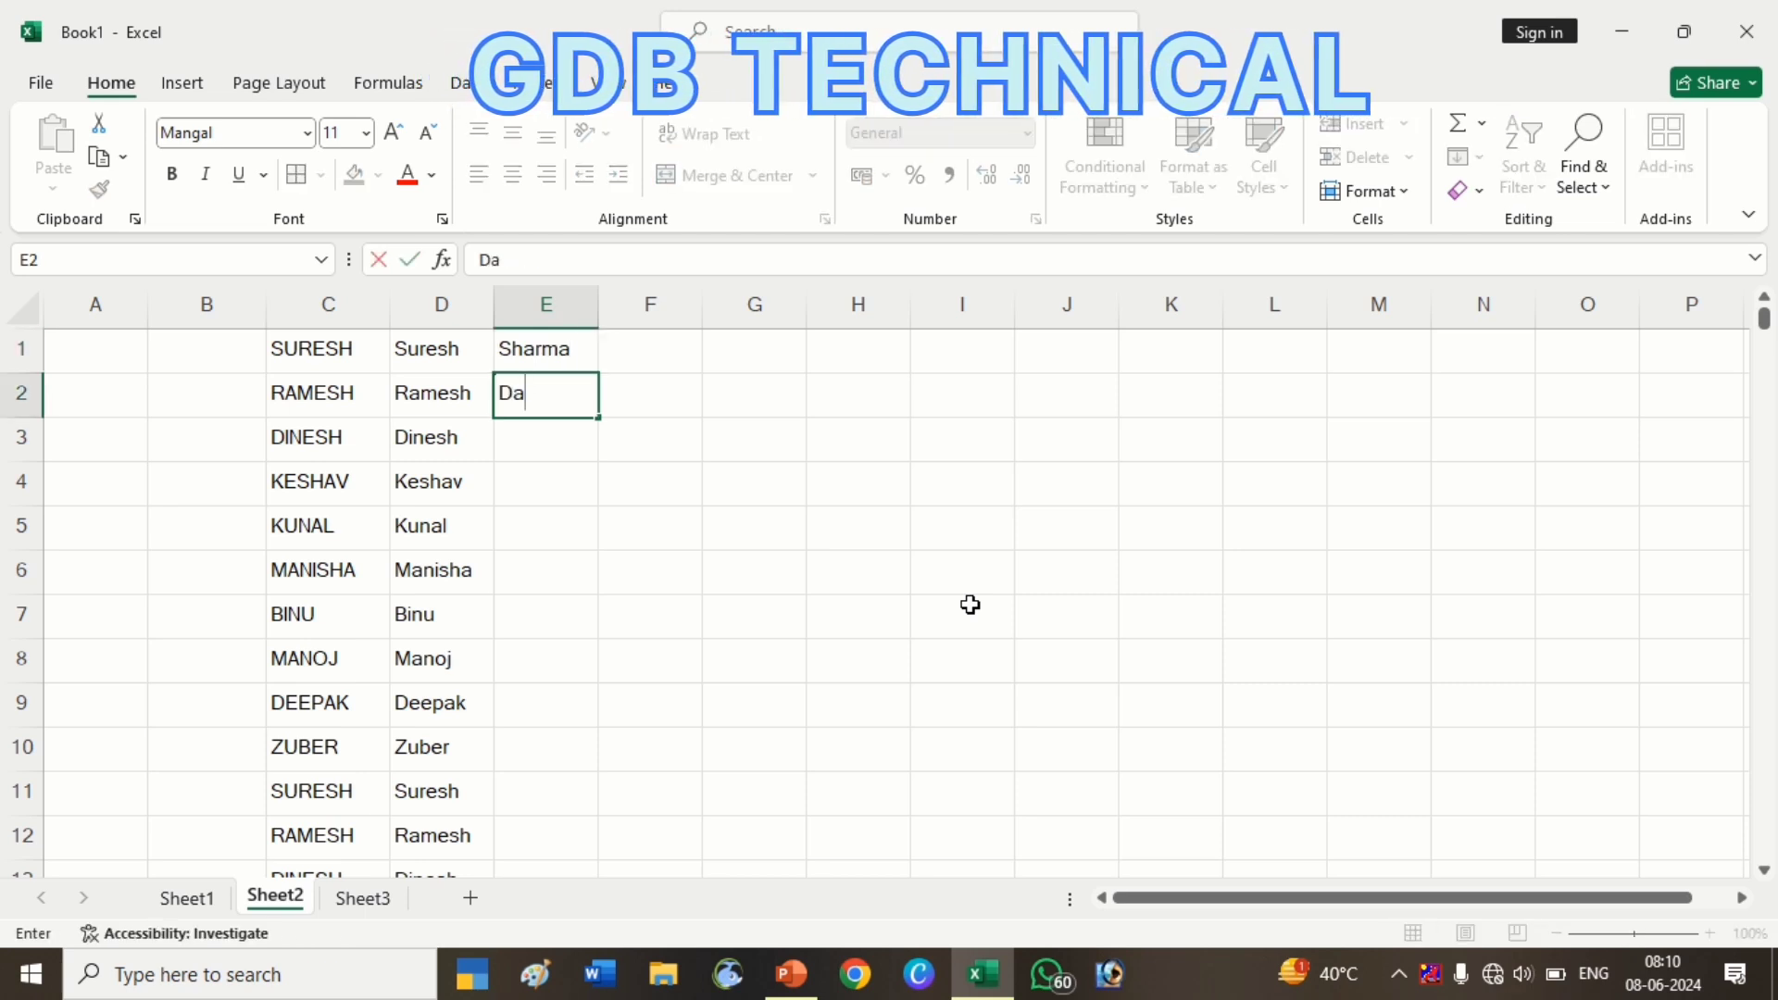
key("Return")
type("Baira")
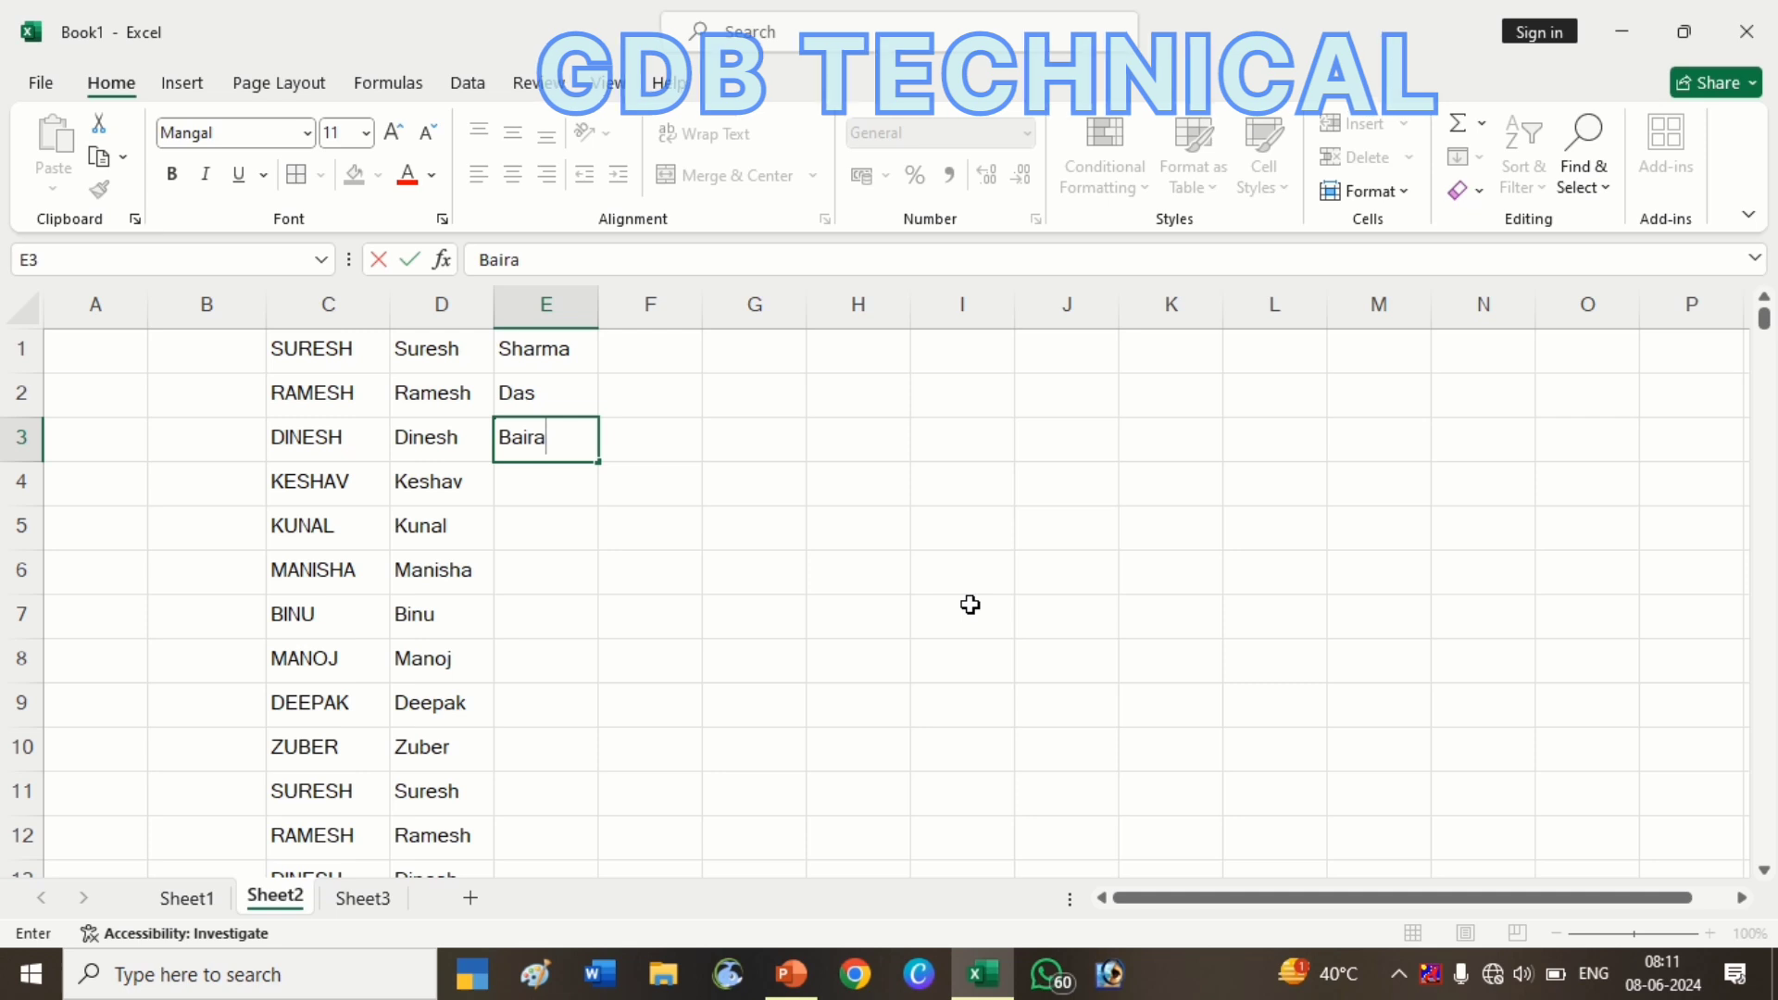
type("gi")
key("Return")
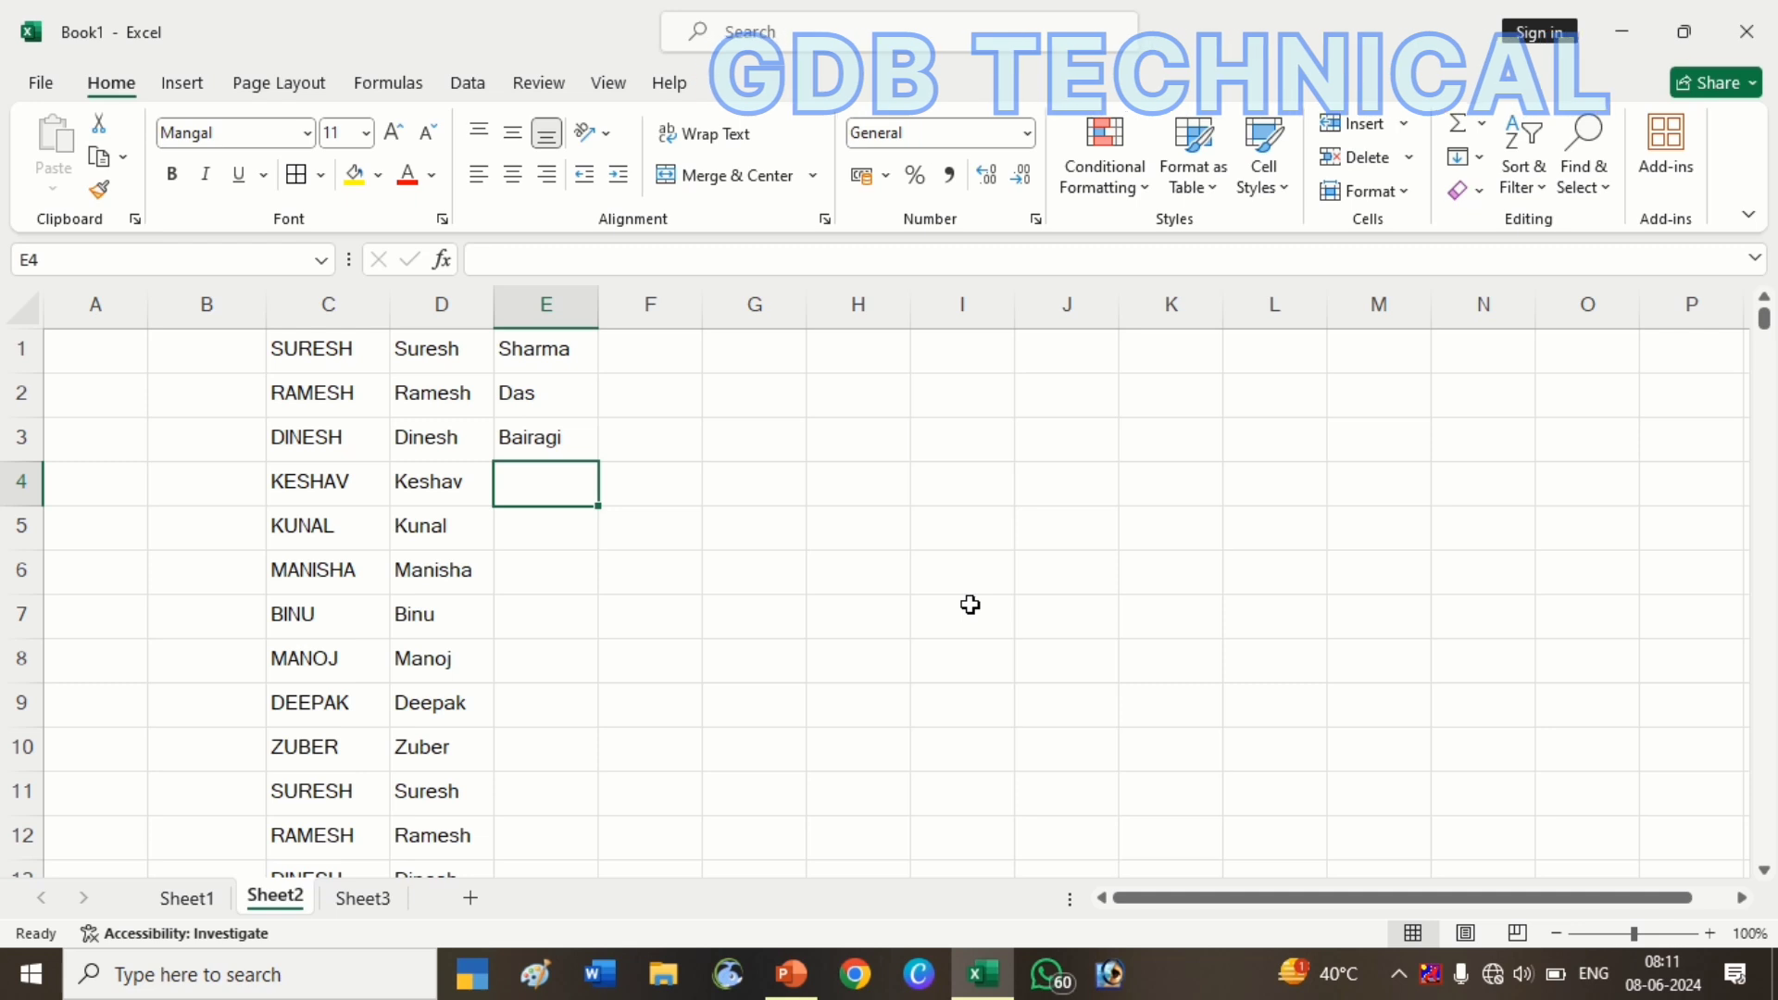
Type the remaining three surnames into E4:E6
type("Kha")
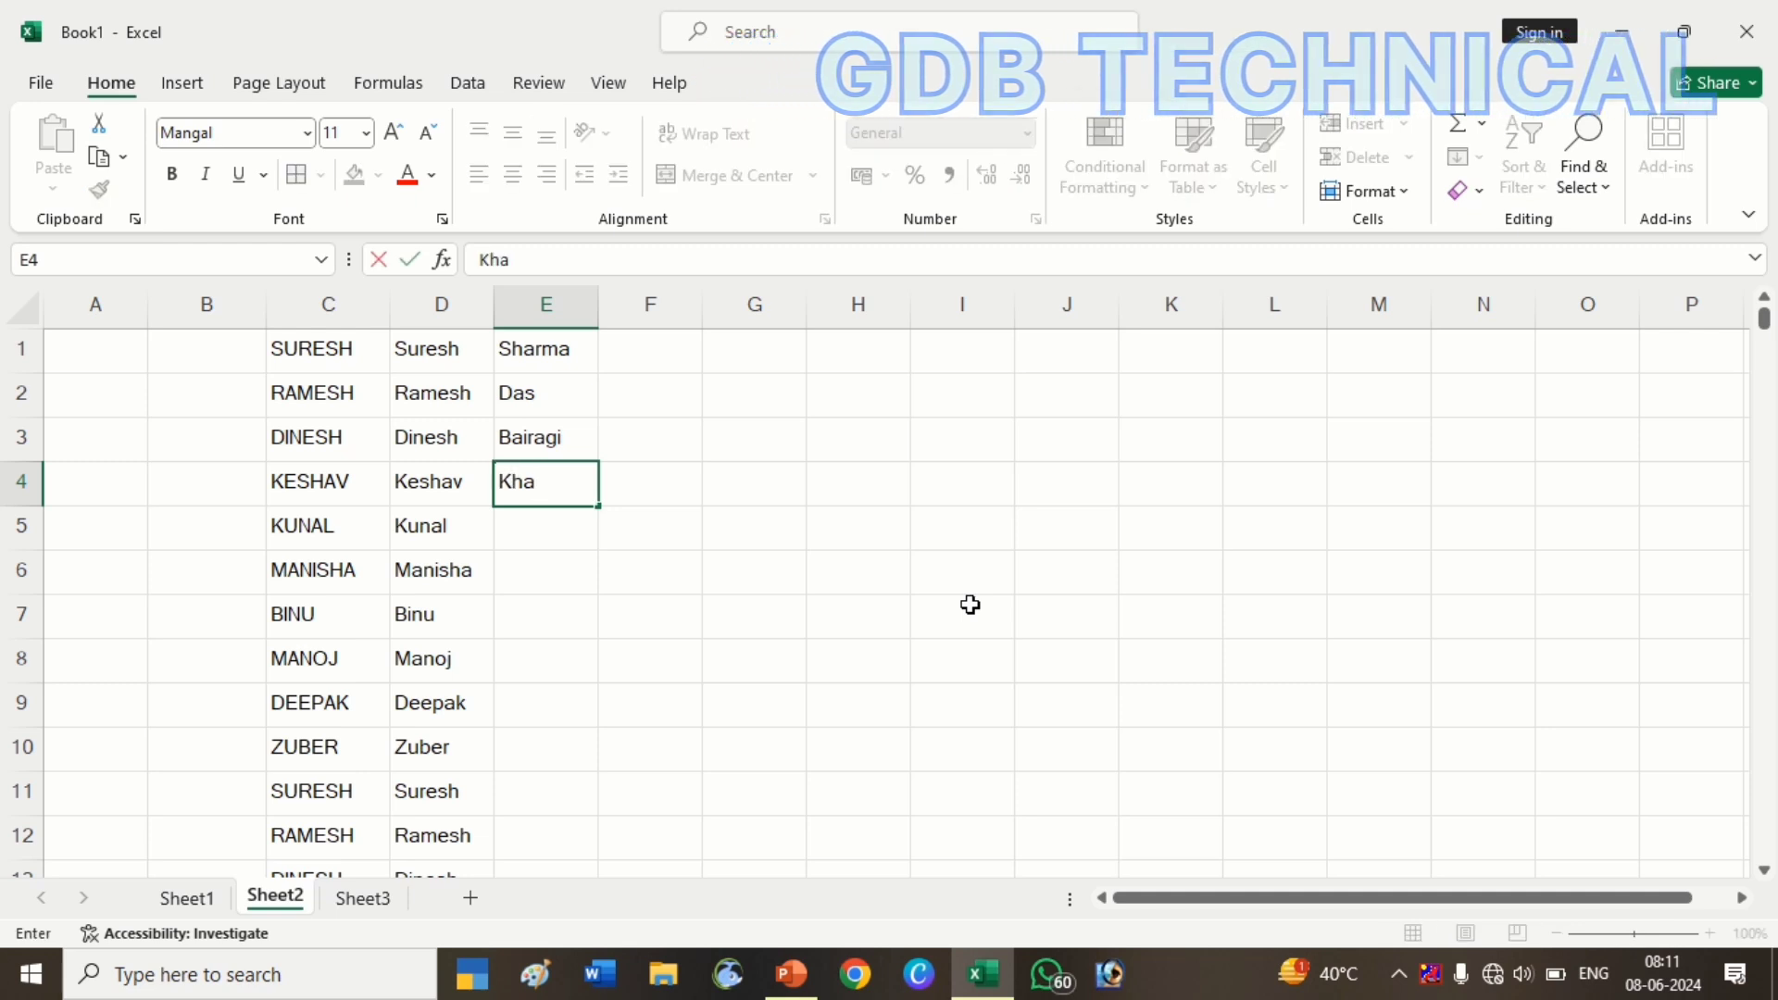
type("rol")
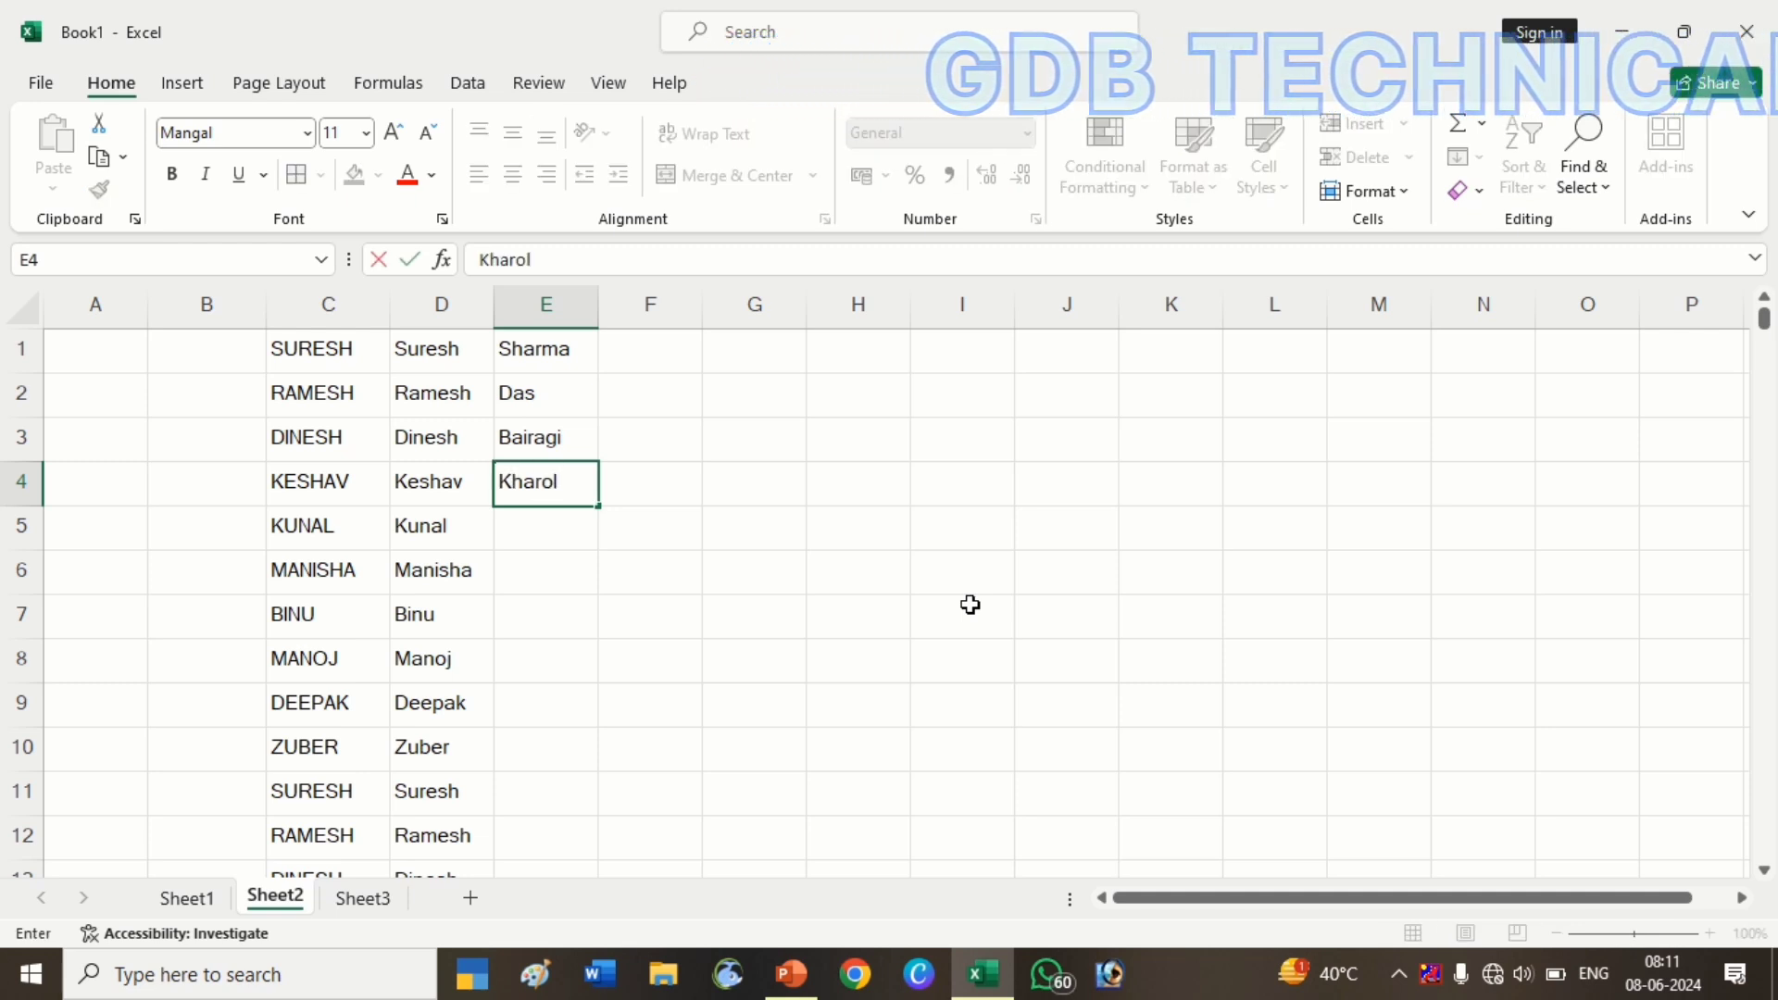
key("Return")
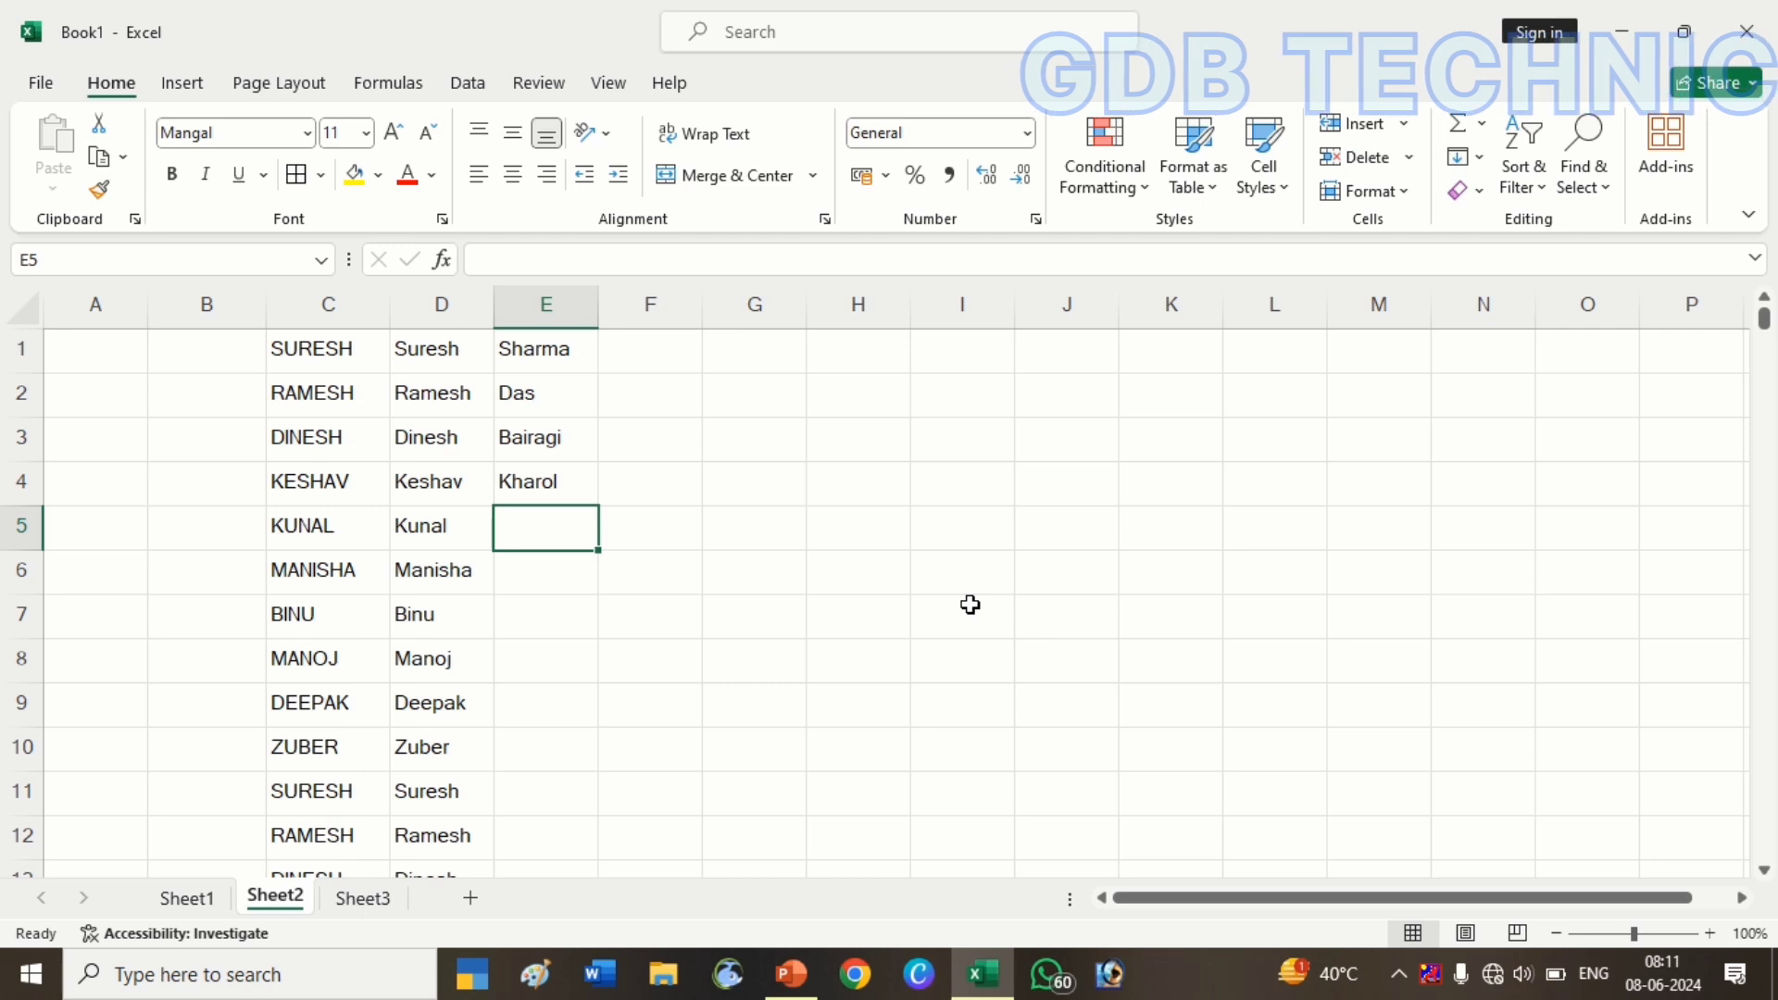
type("Singh")
key("Return")
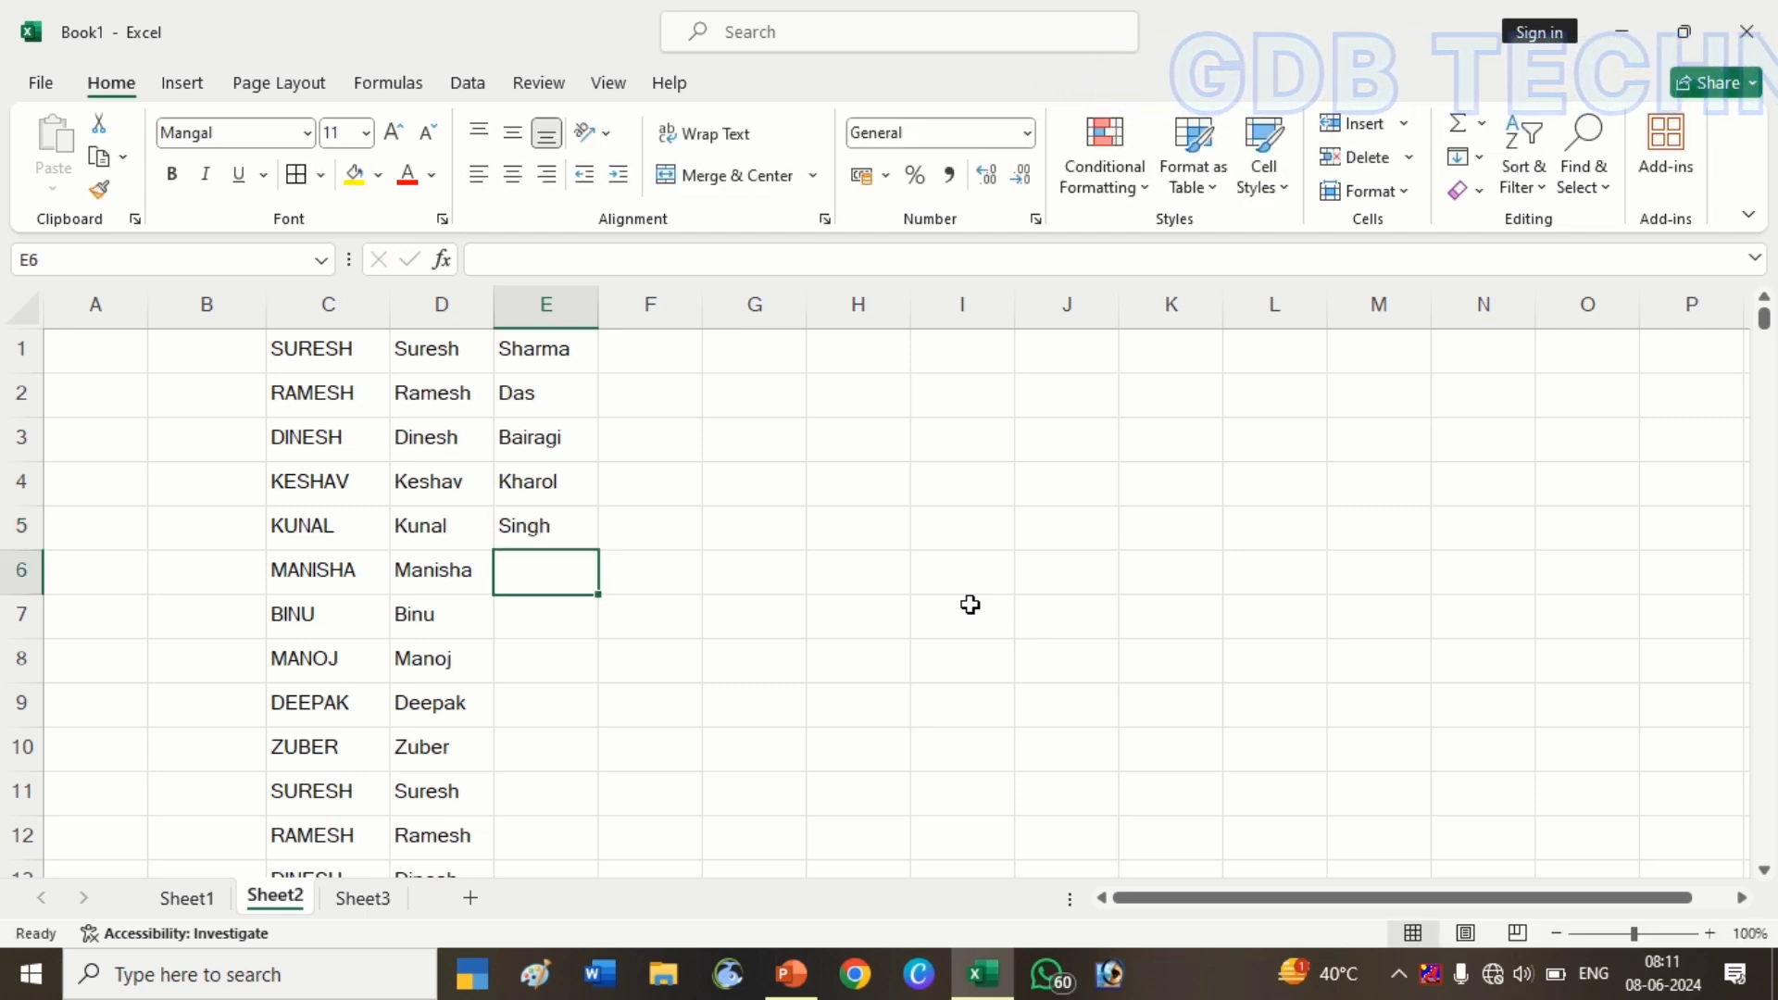
type("P")
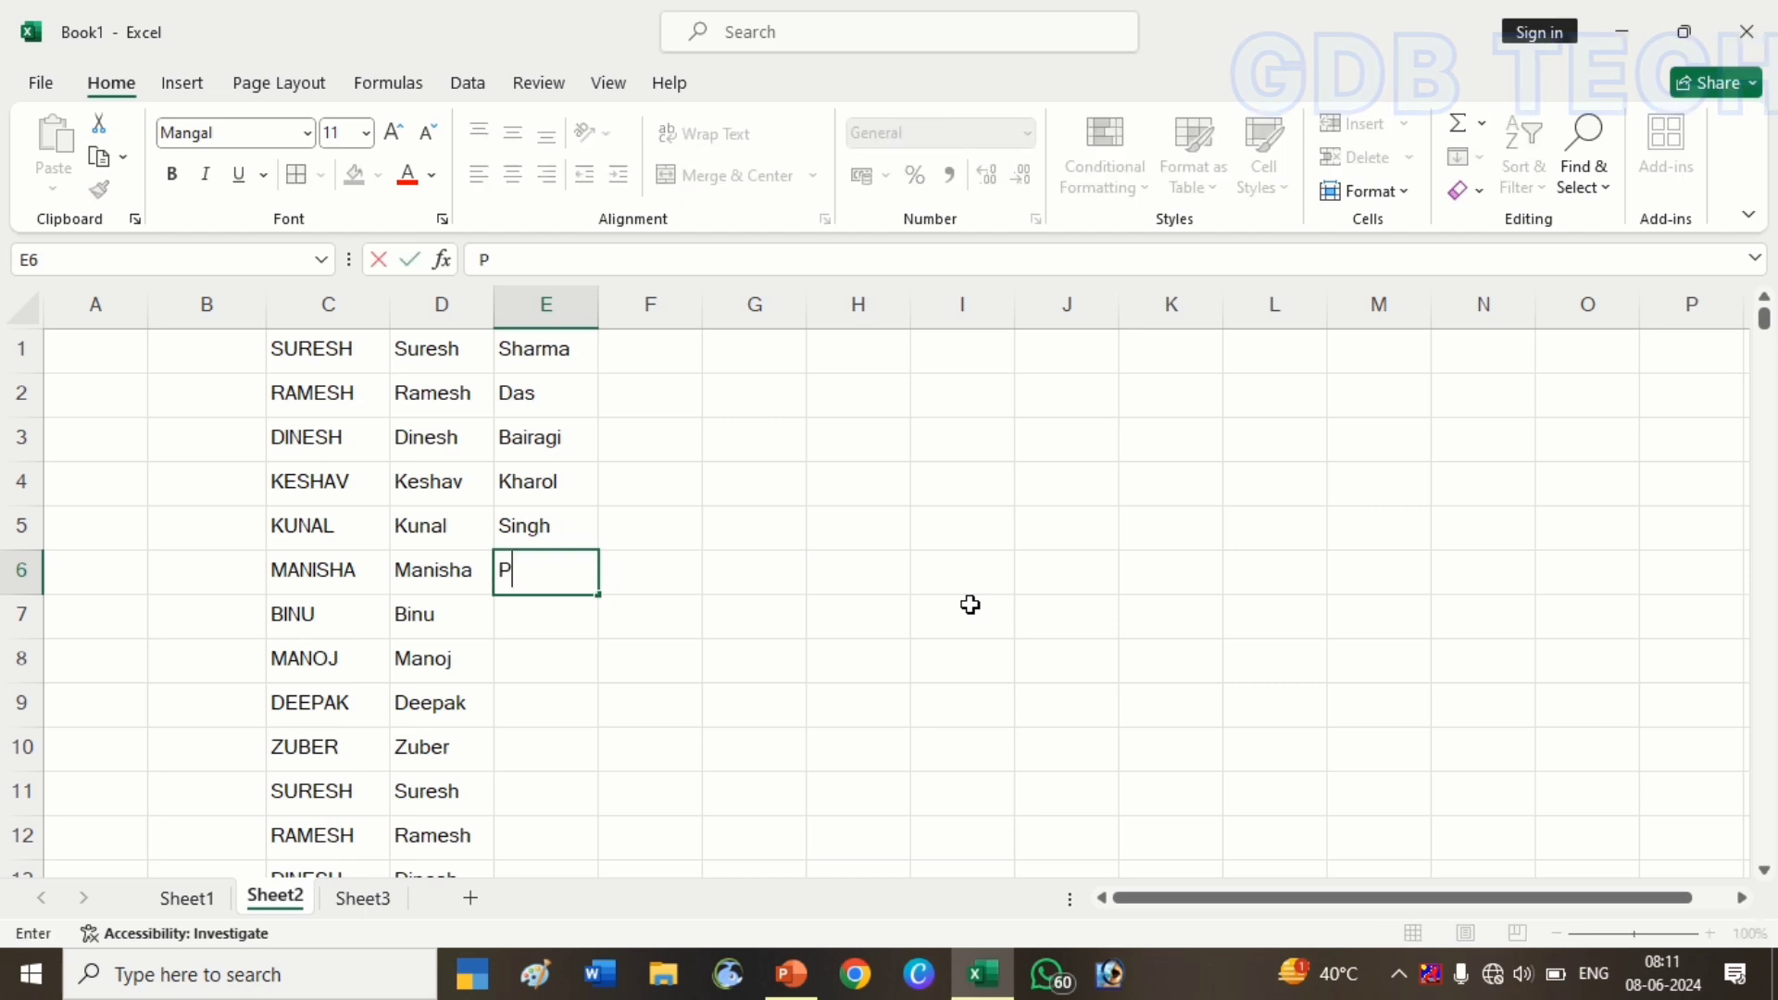
type("atidar")
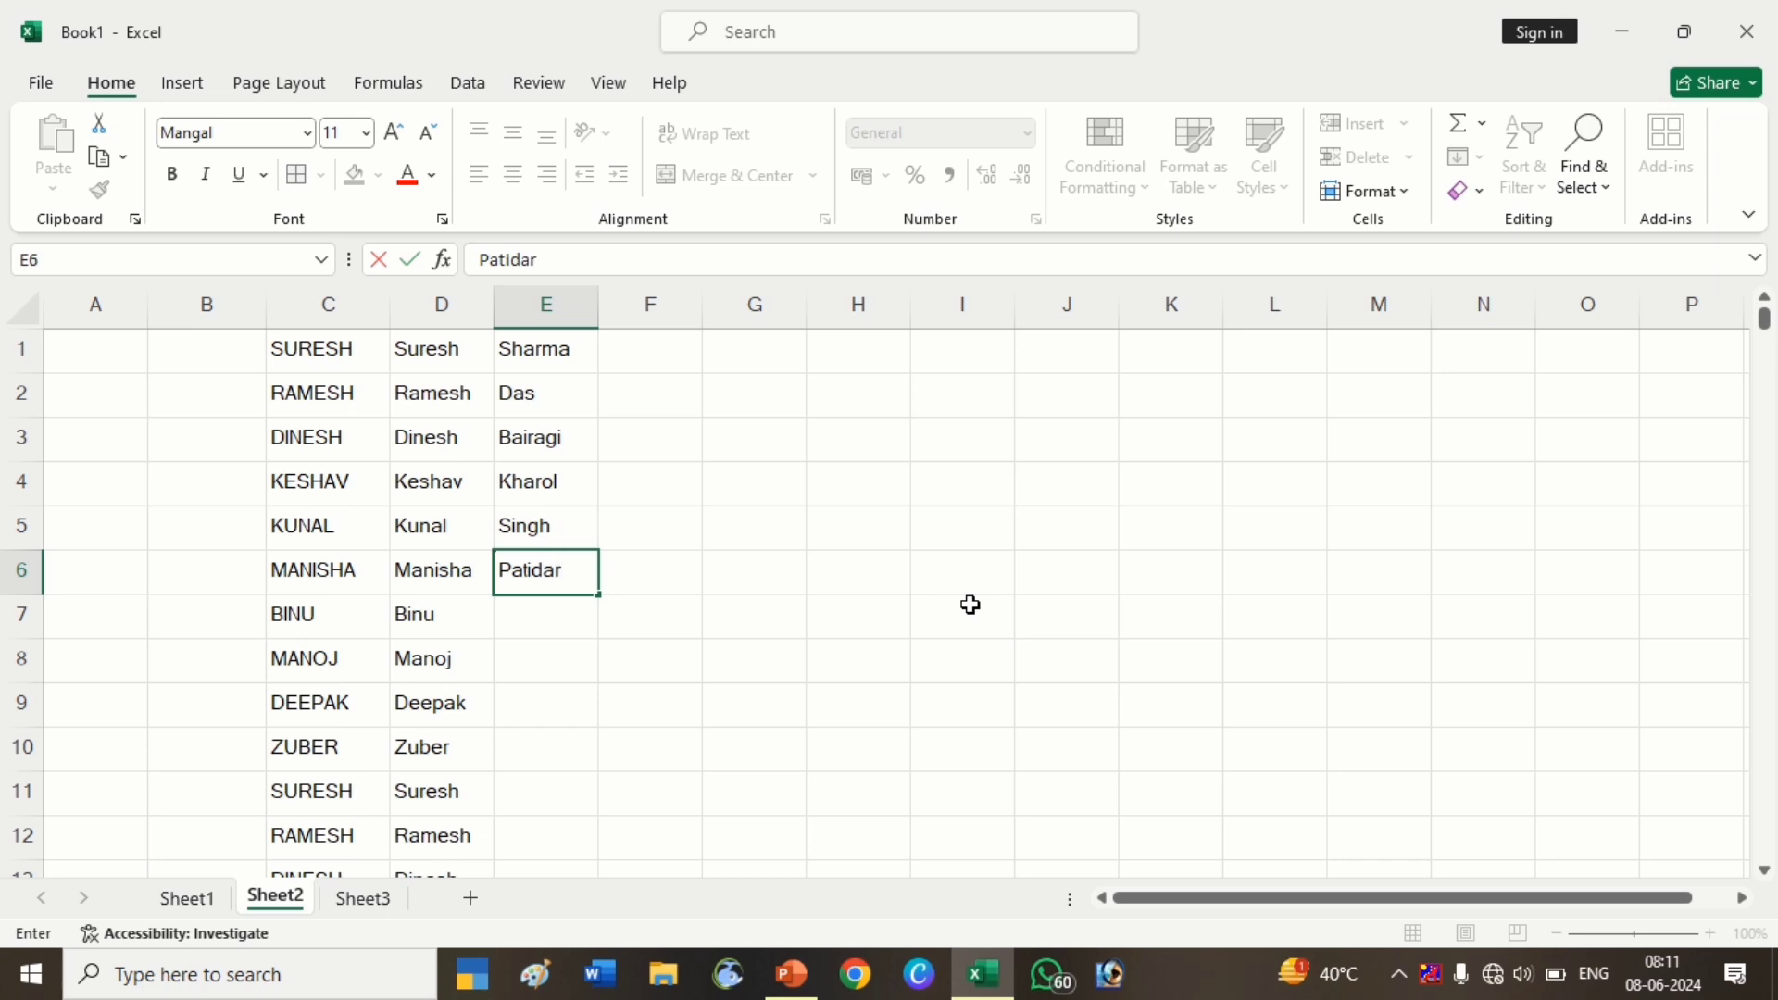
key("Return")
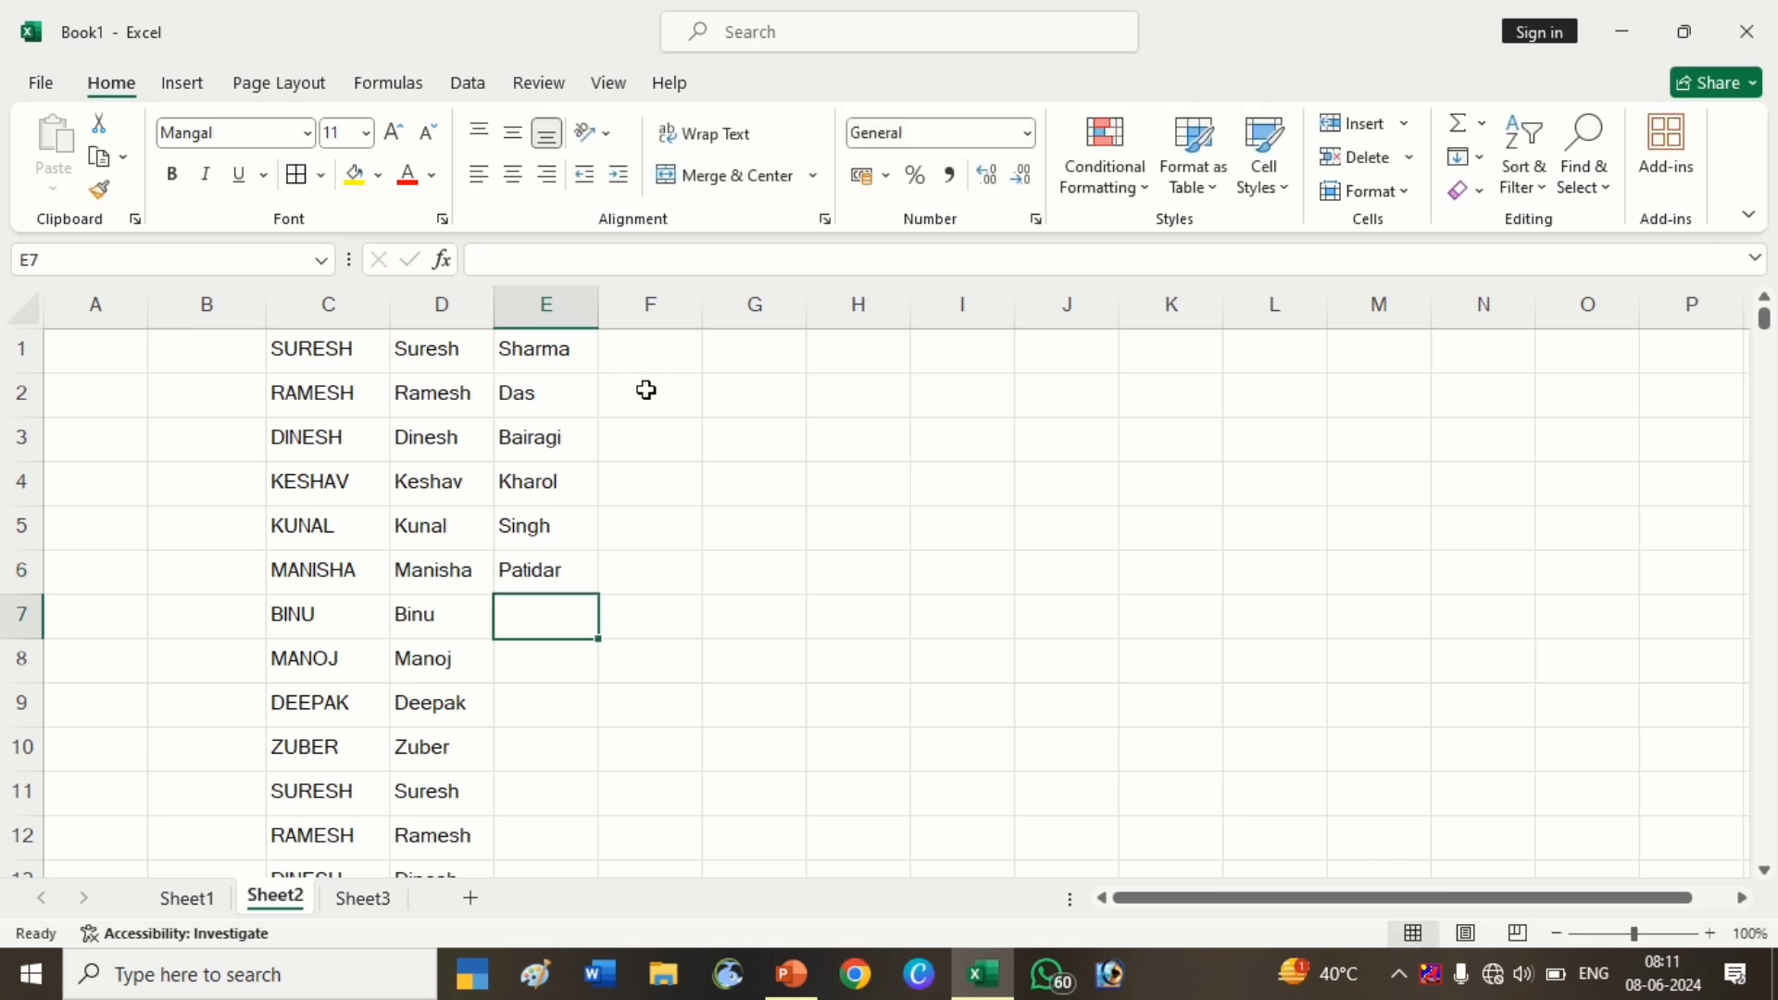
left_click(648, 389)
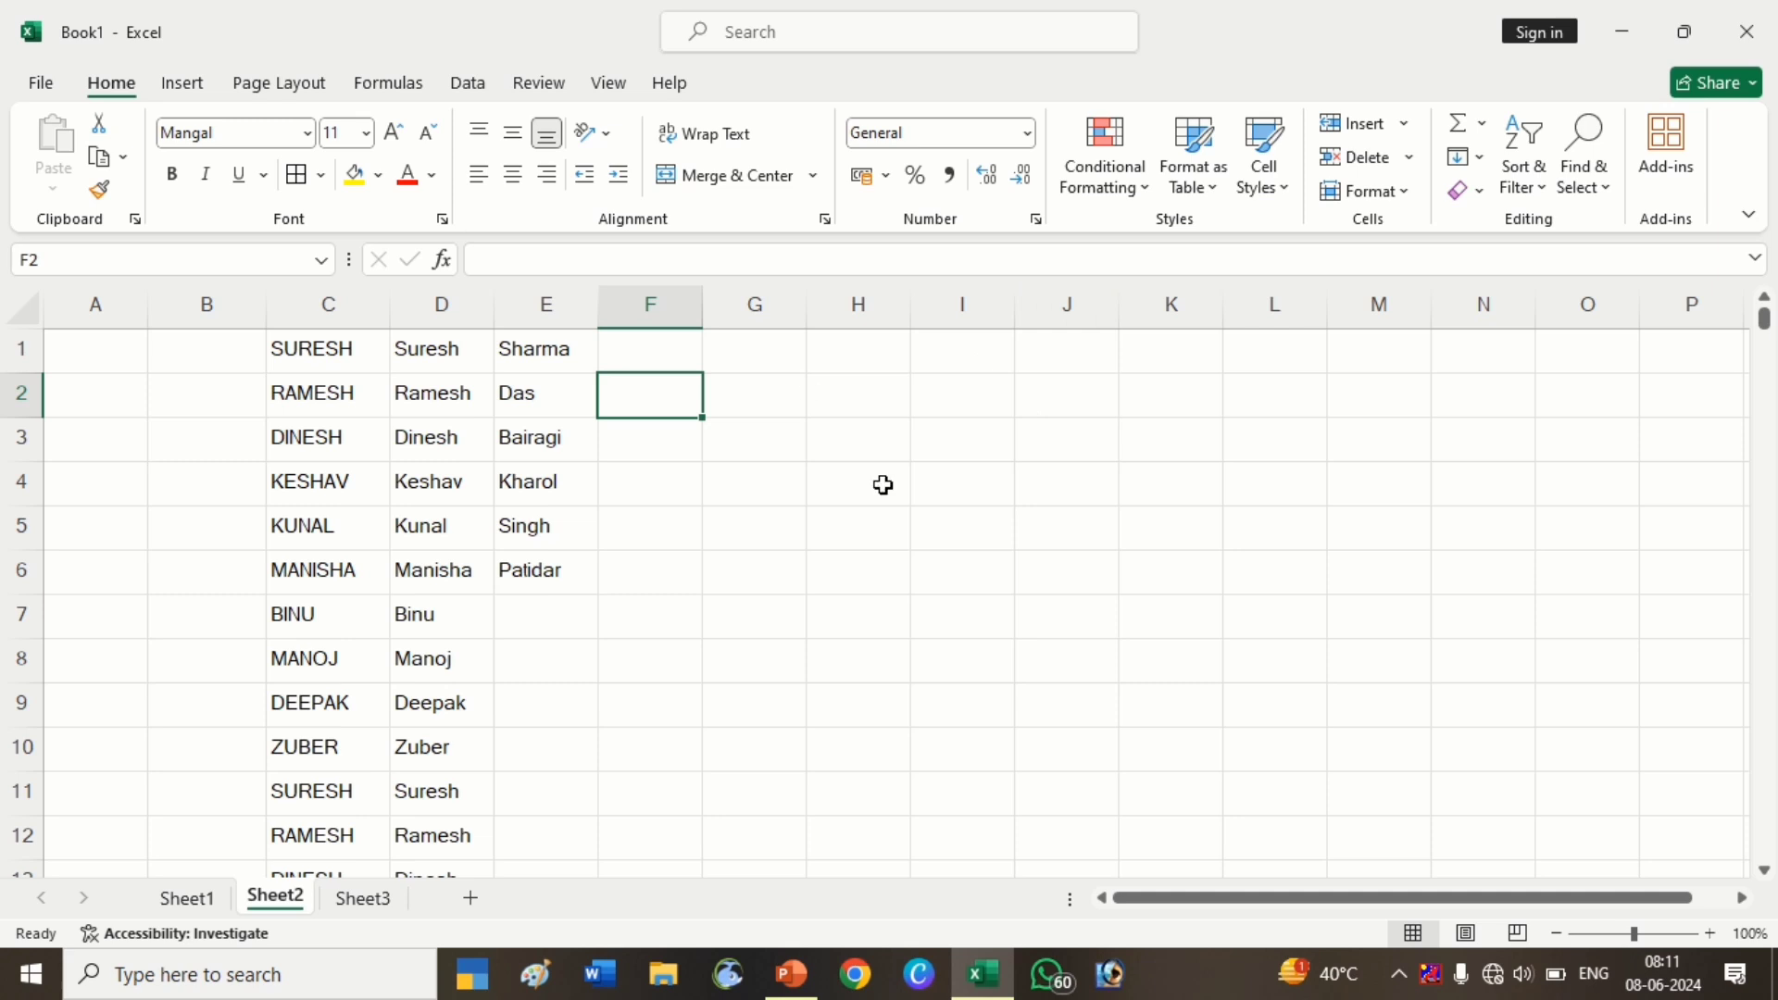
Widen column F and type the example full name, first name plus surname, in F1
left_click_drag(702, 317, 819, 349)
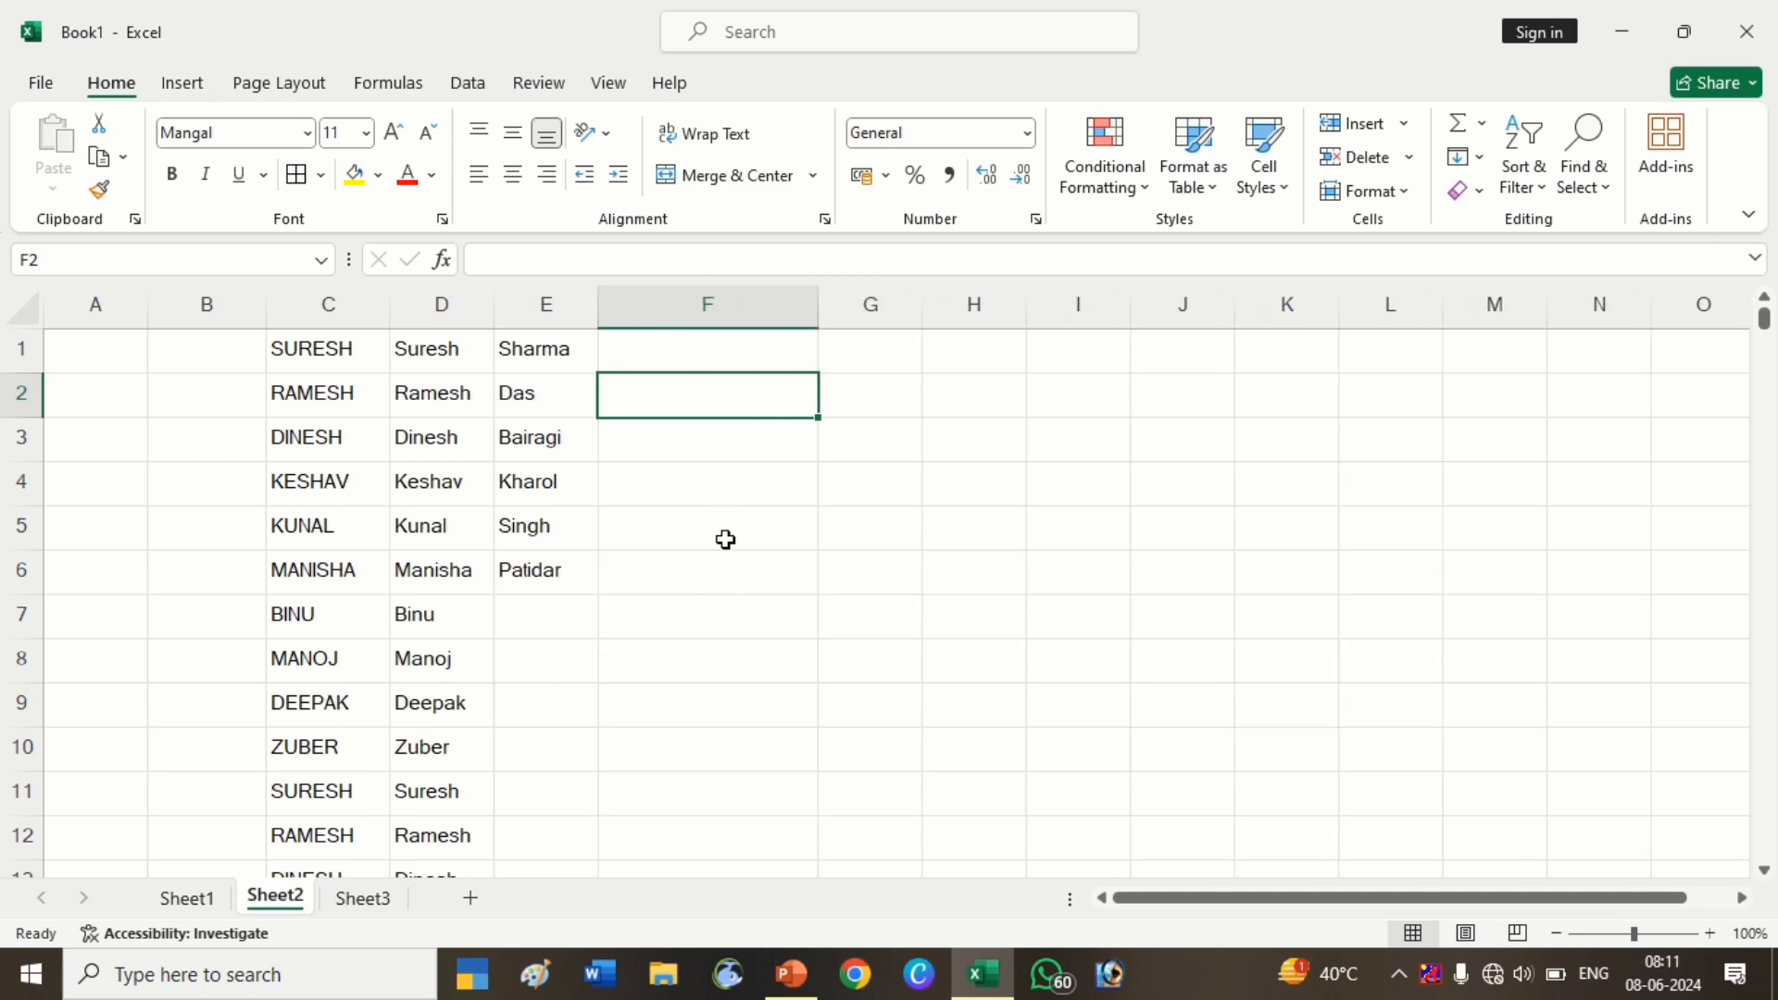
type("=")
key("BackSpace")
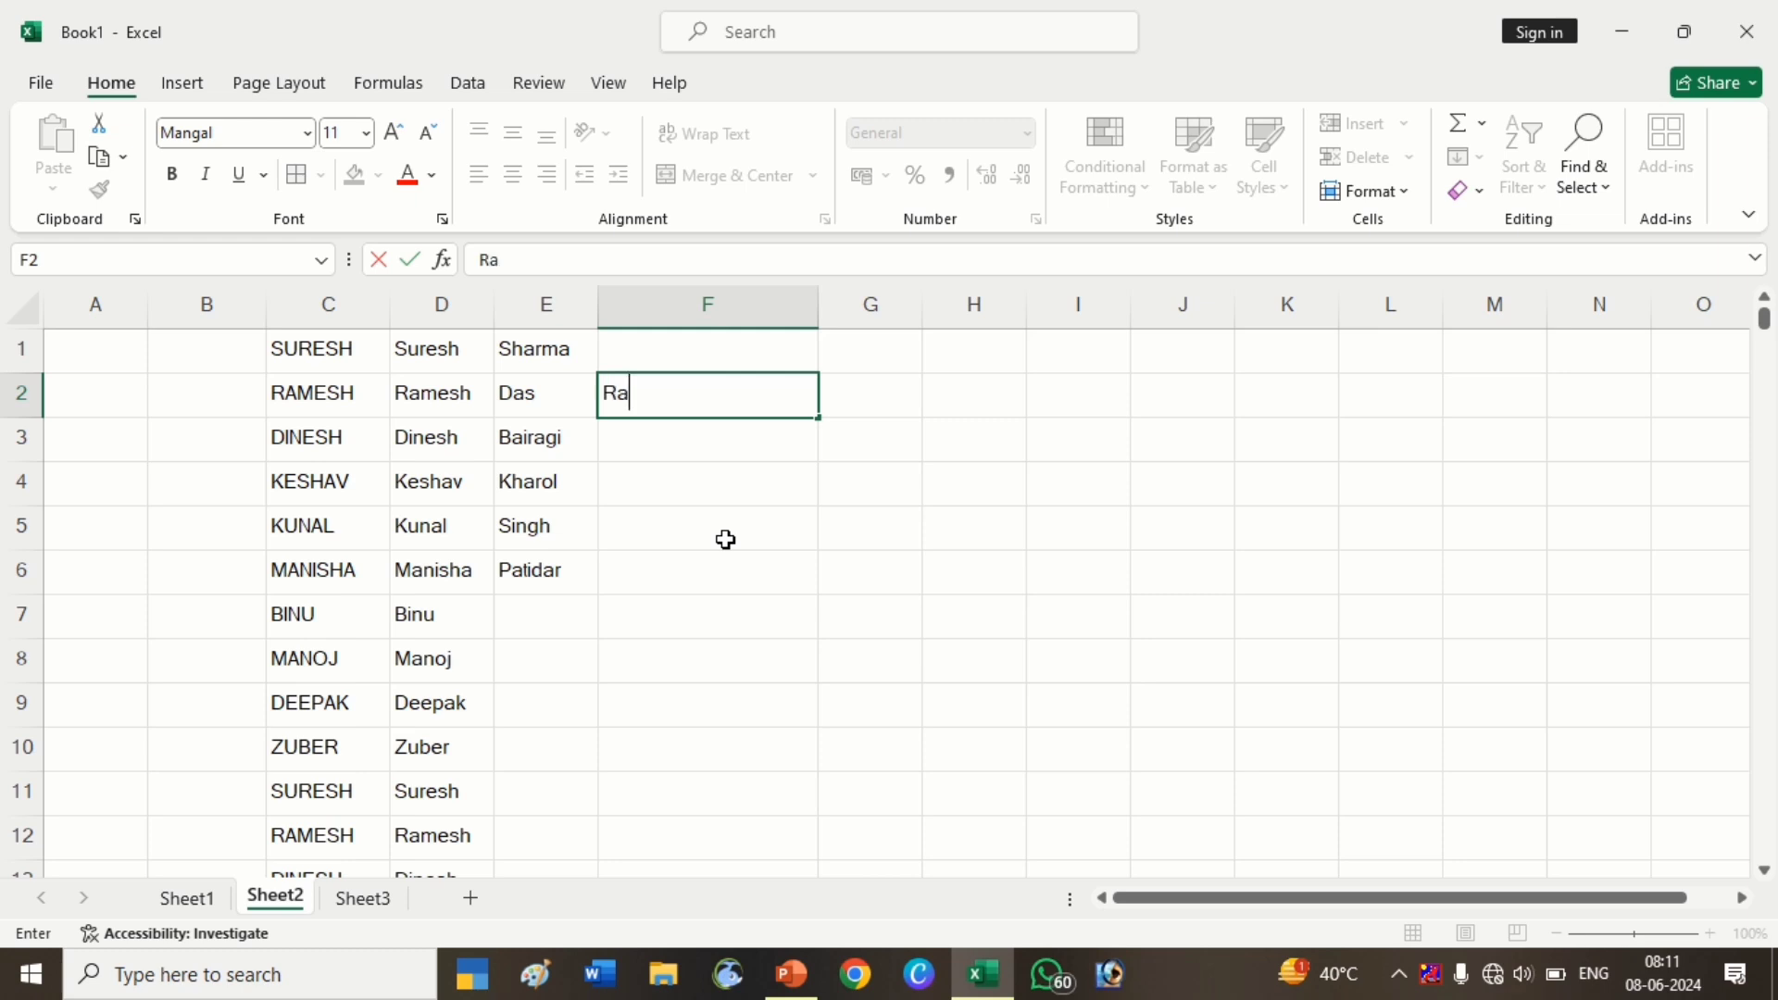
key("BackSpace")
key("BackSpace")
left_click(740, 358)
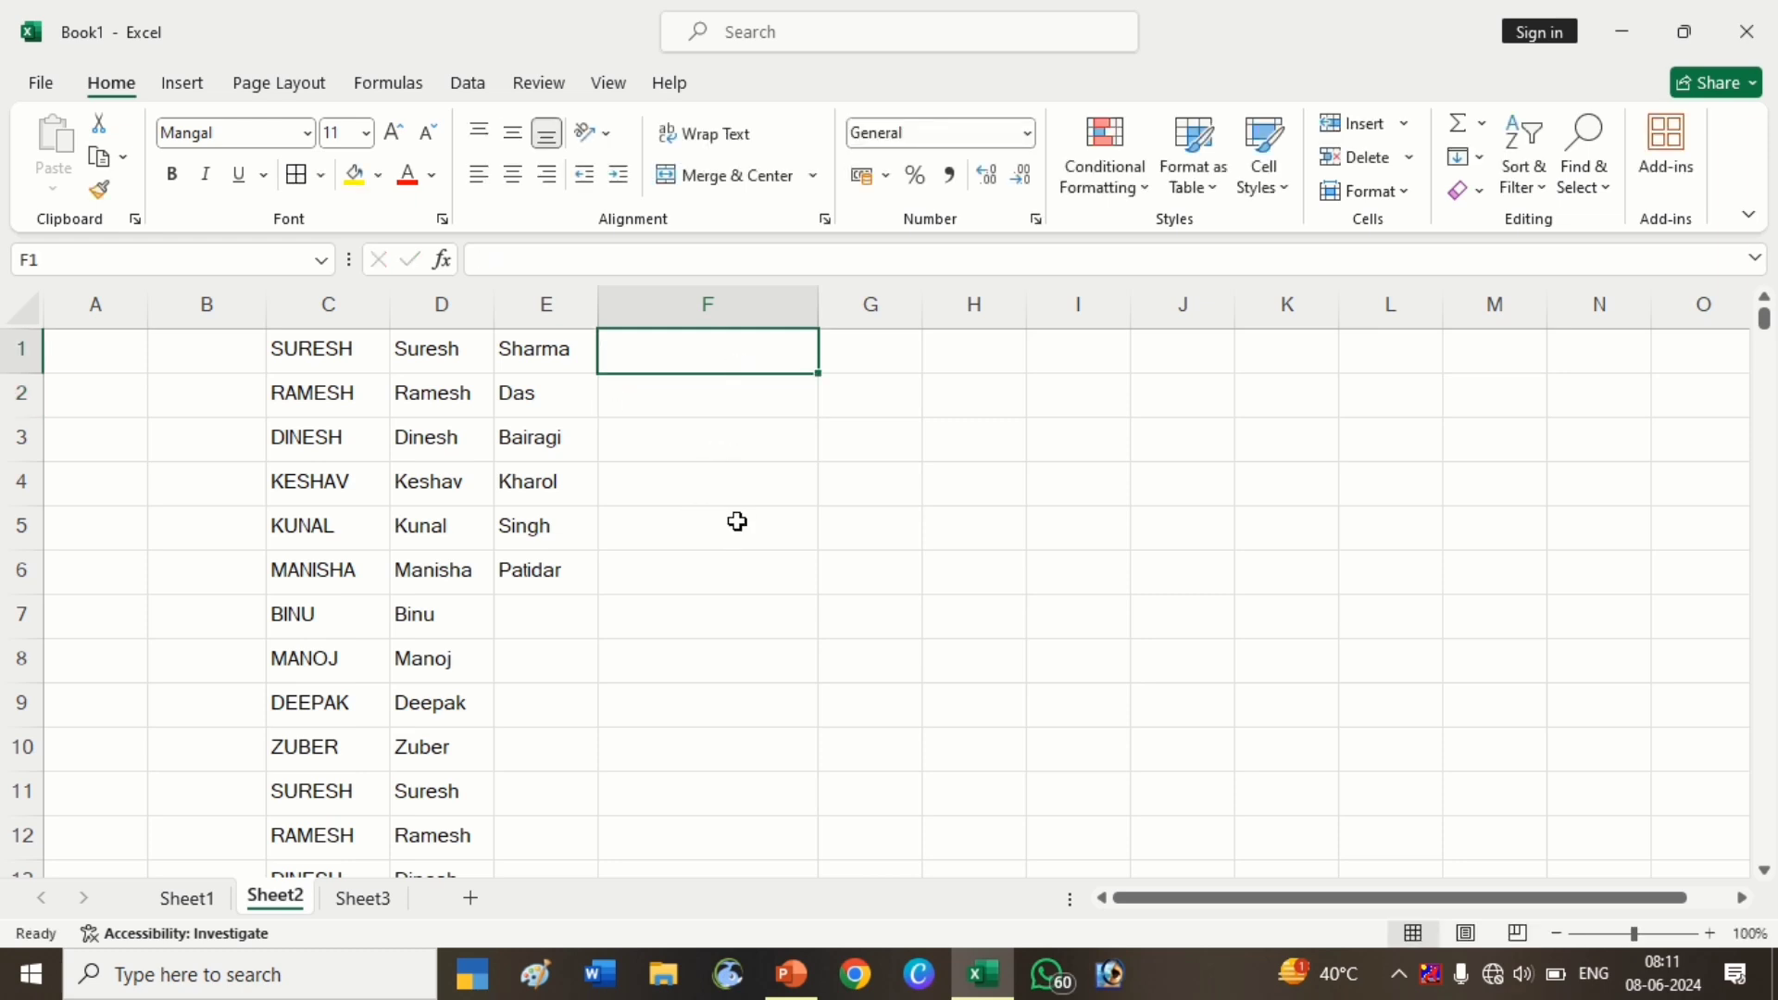
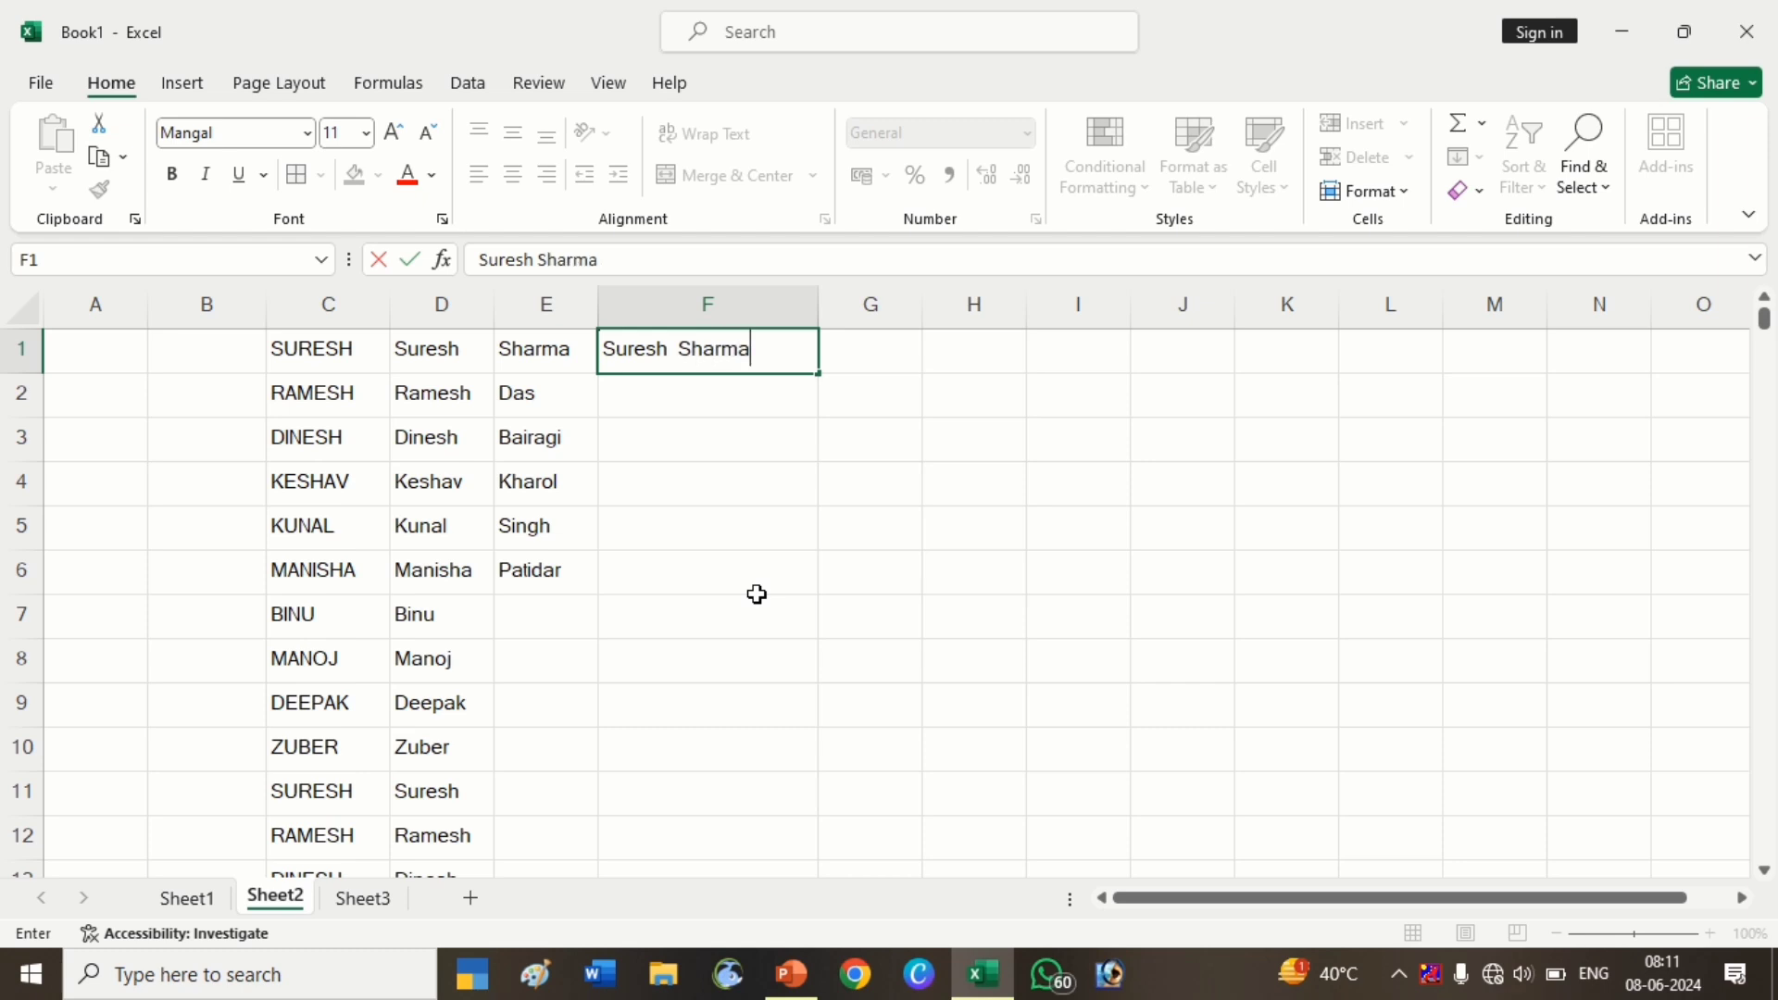
key("Return")
Flash Fill F2:F6 with full names combining the first names and surnames
left_click_drag(742, 349, 765, 565)
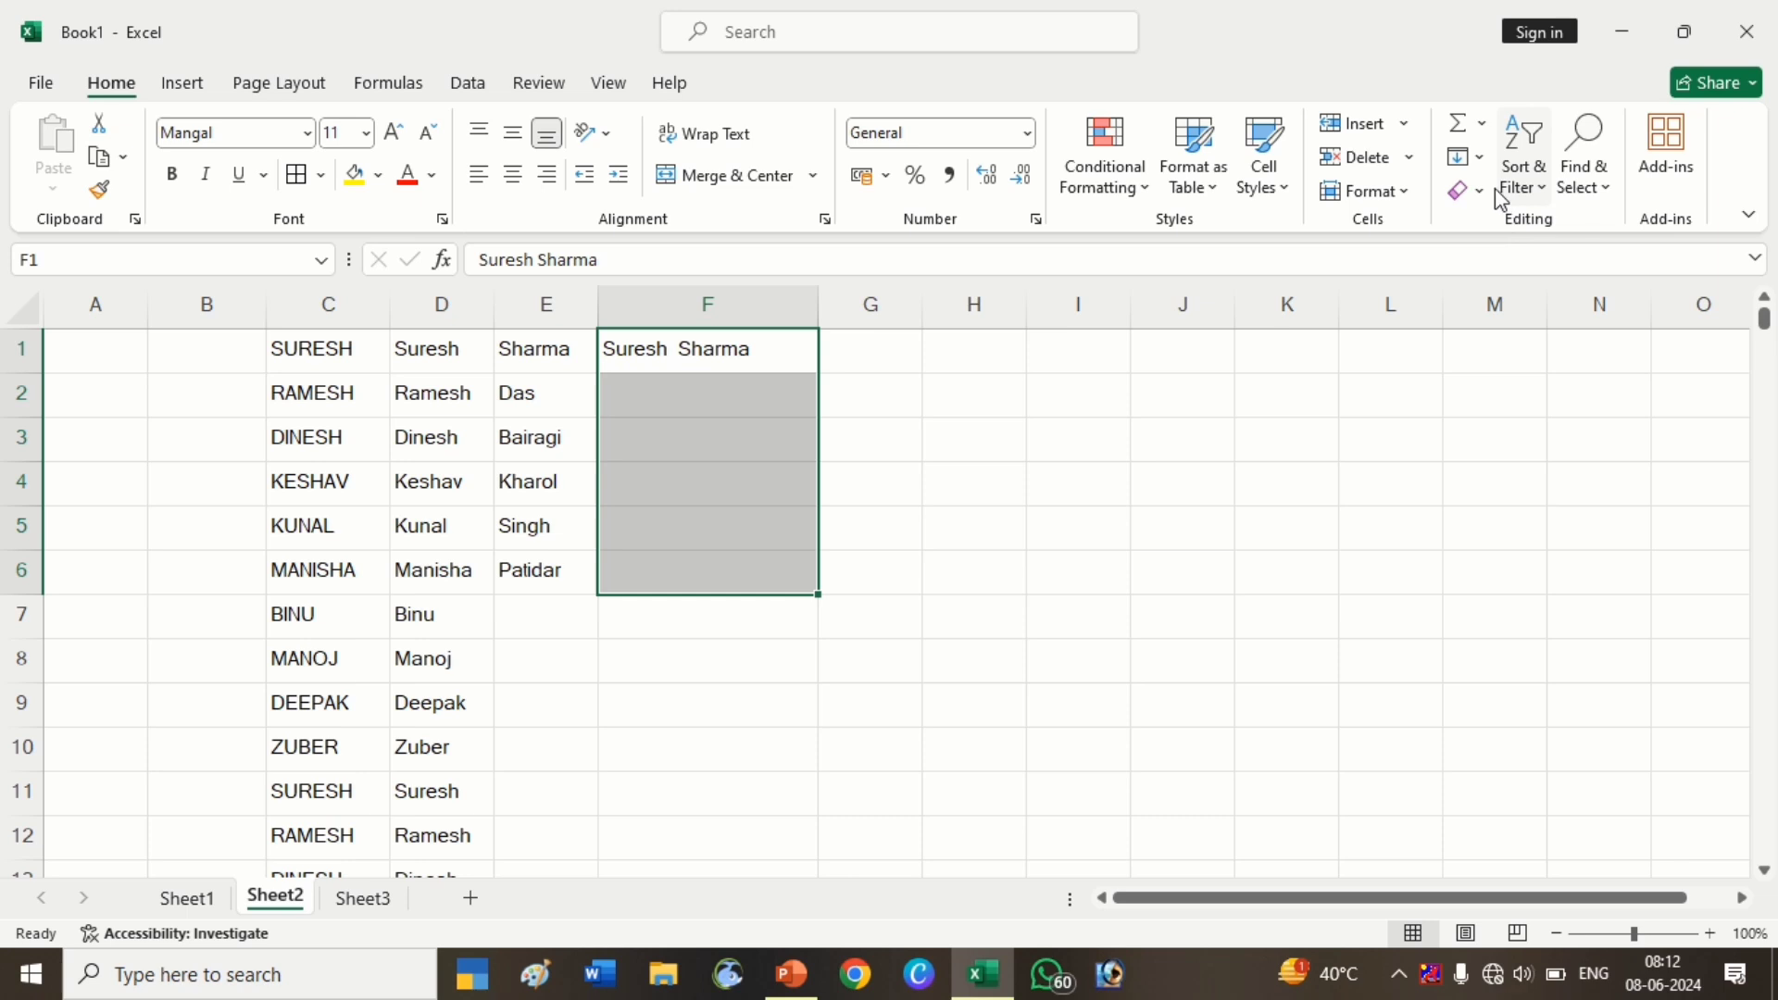
left_click(1479, 157)
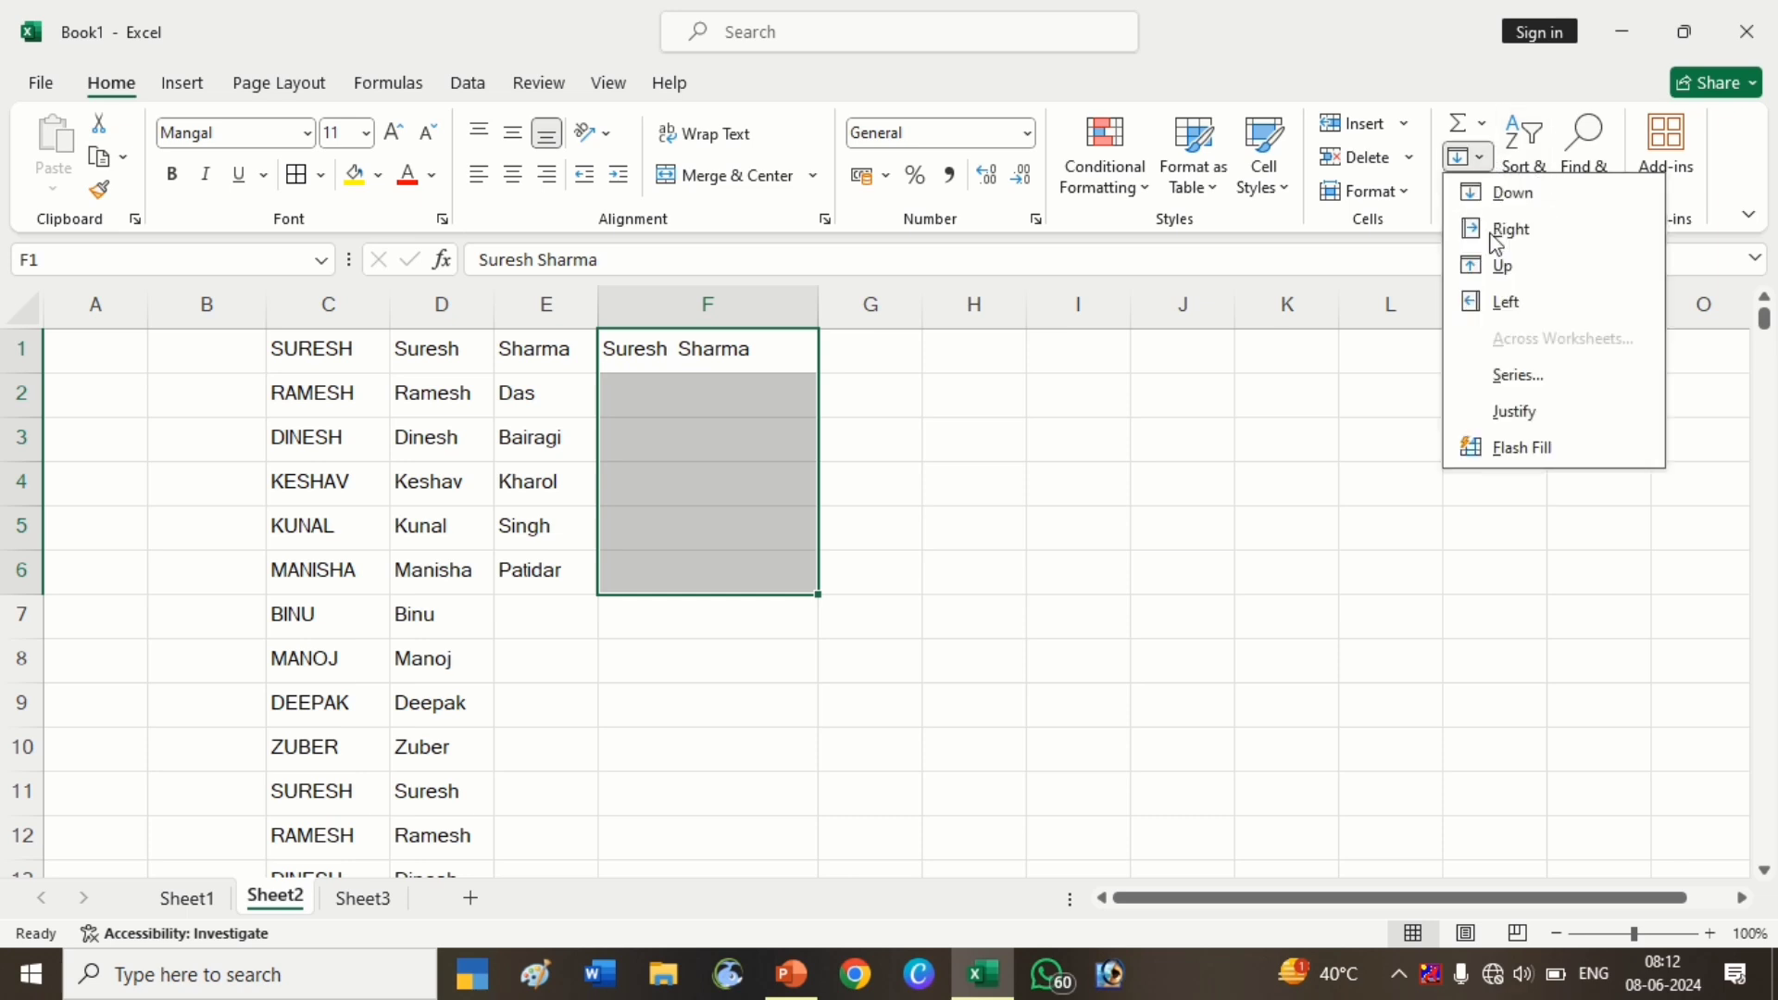
left_click(1523, 449)
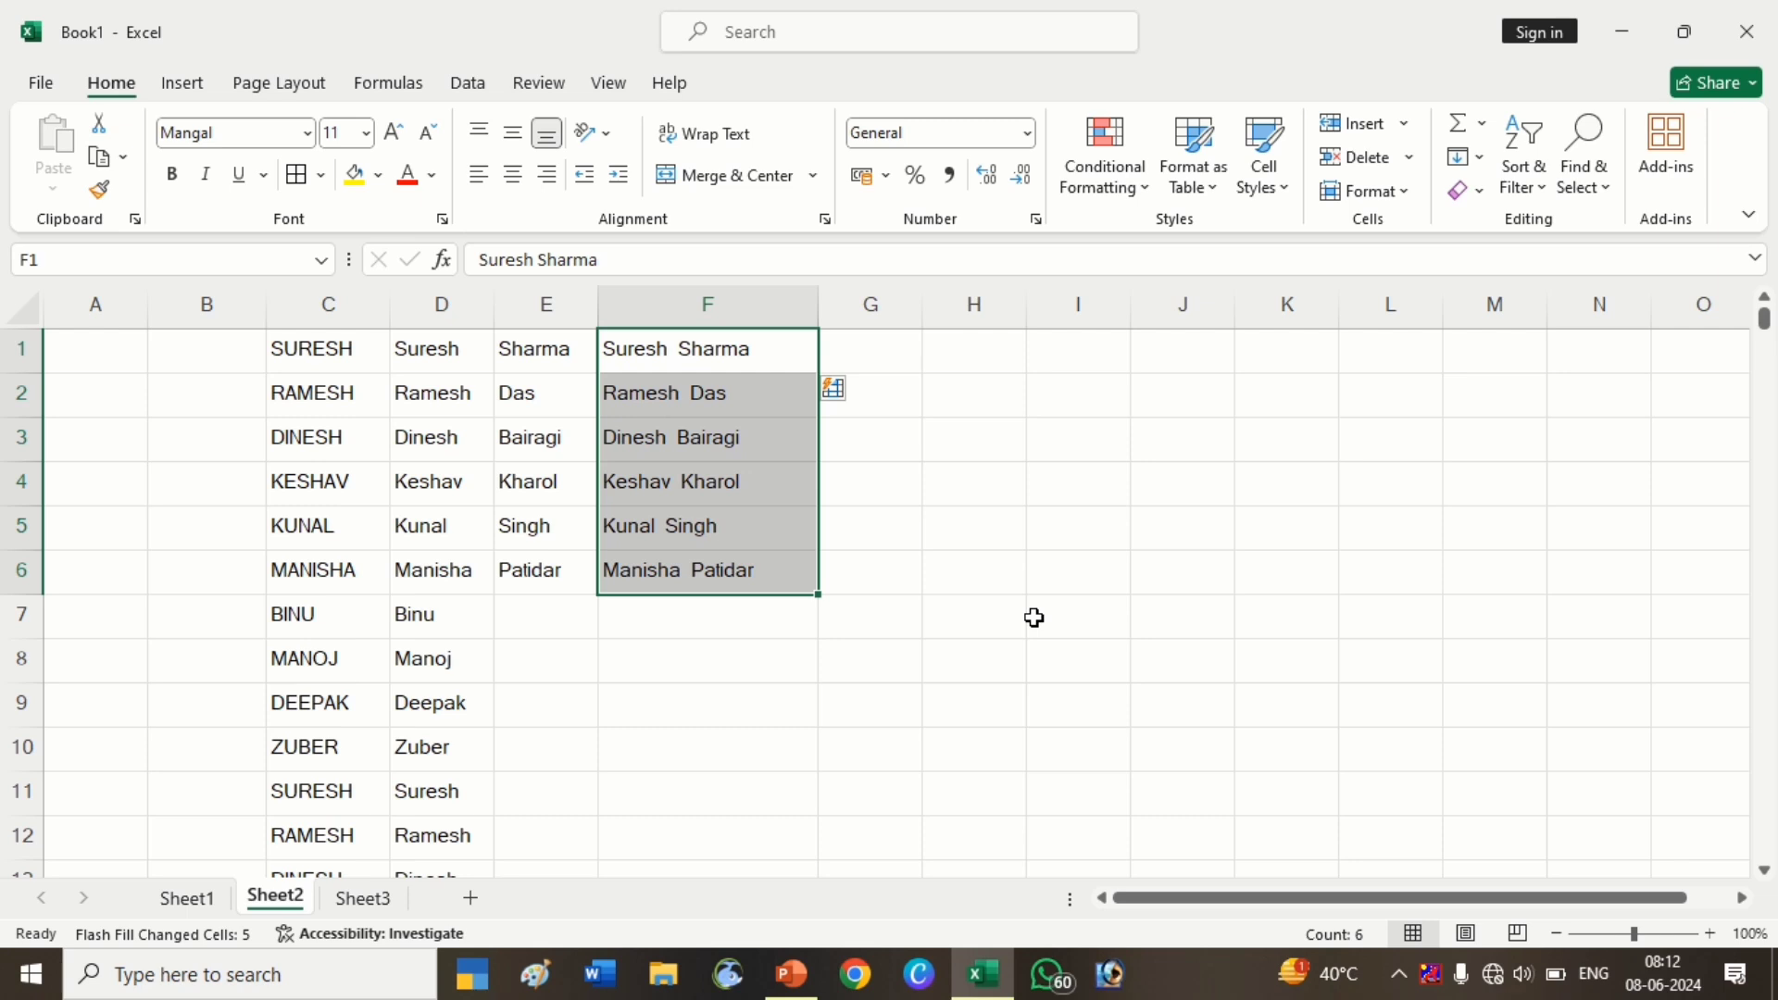
left_click(746, 634)
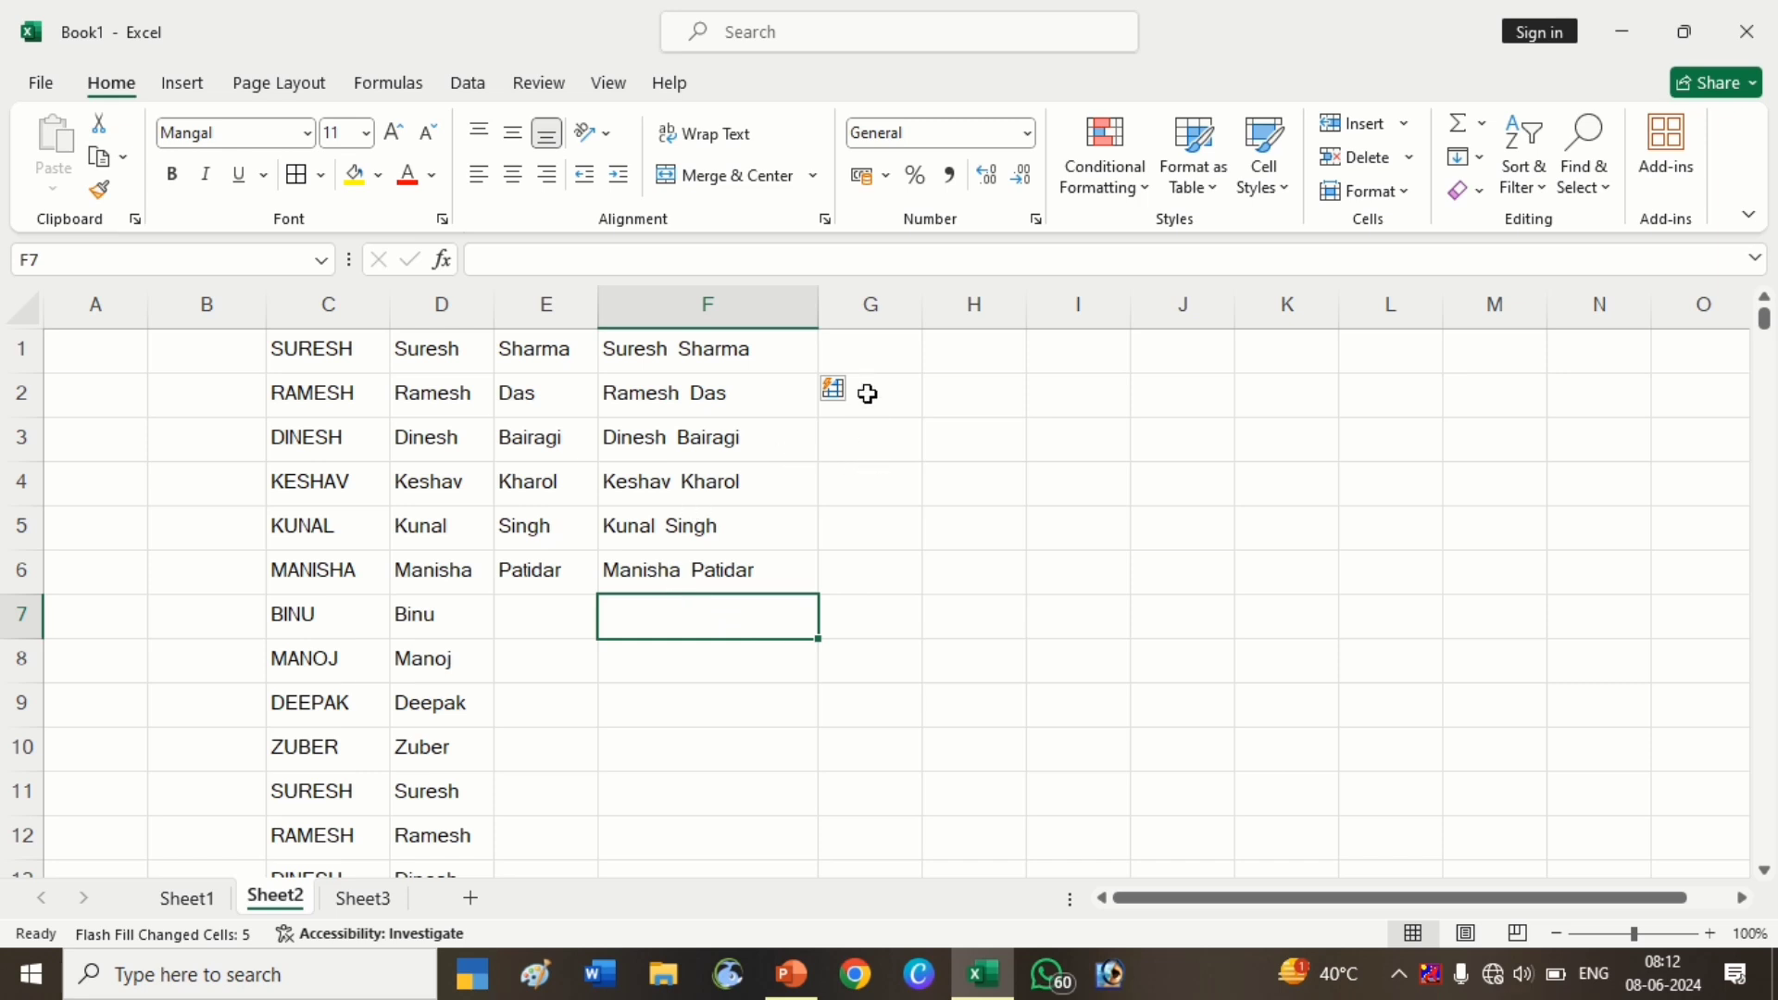
left_click(870, 361)
Widen columns G and H, then enter Suresh in G1 and Flash Fill first names into G1:G6
left_click_drag(918, 317, 979, 342)
left_click_drag(1092, 312, 1161, 350)
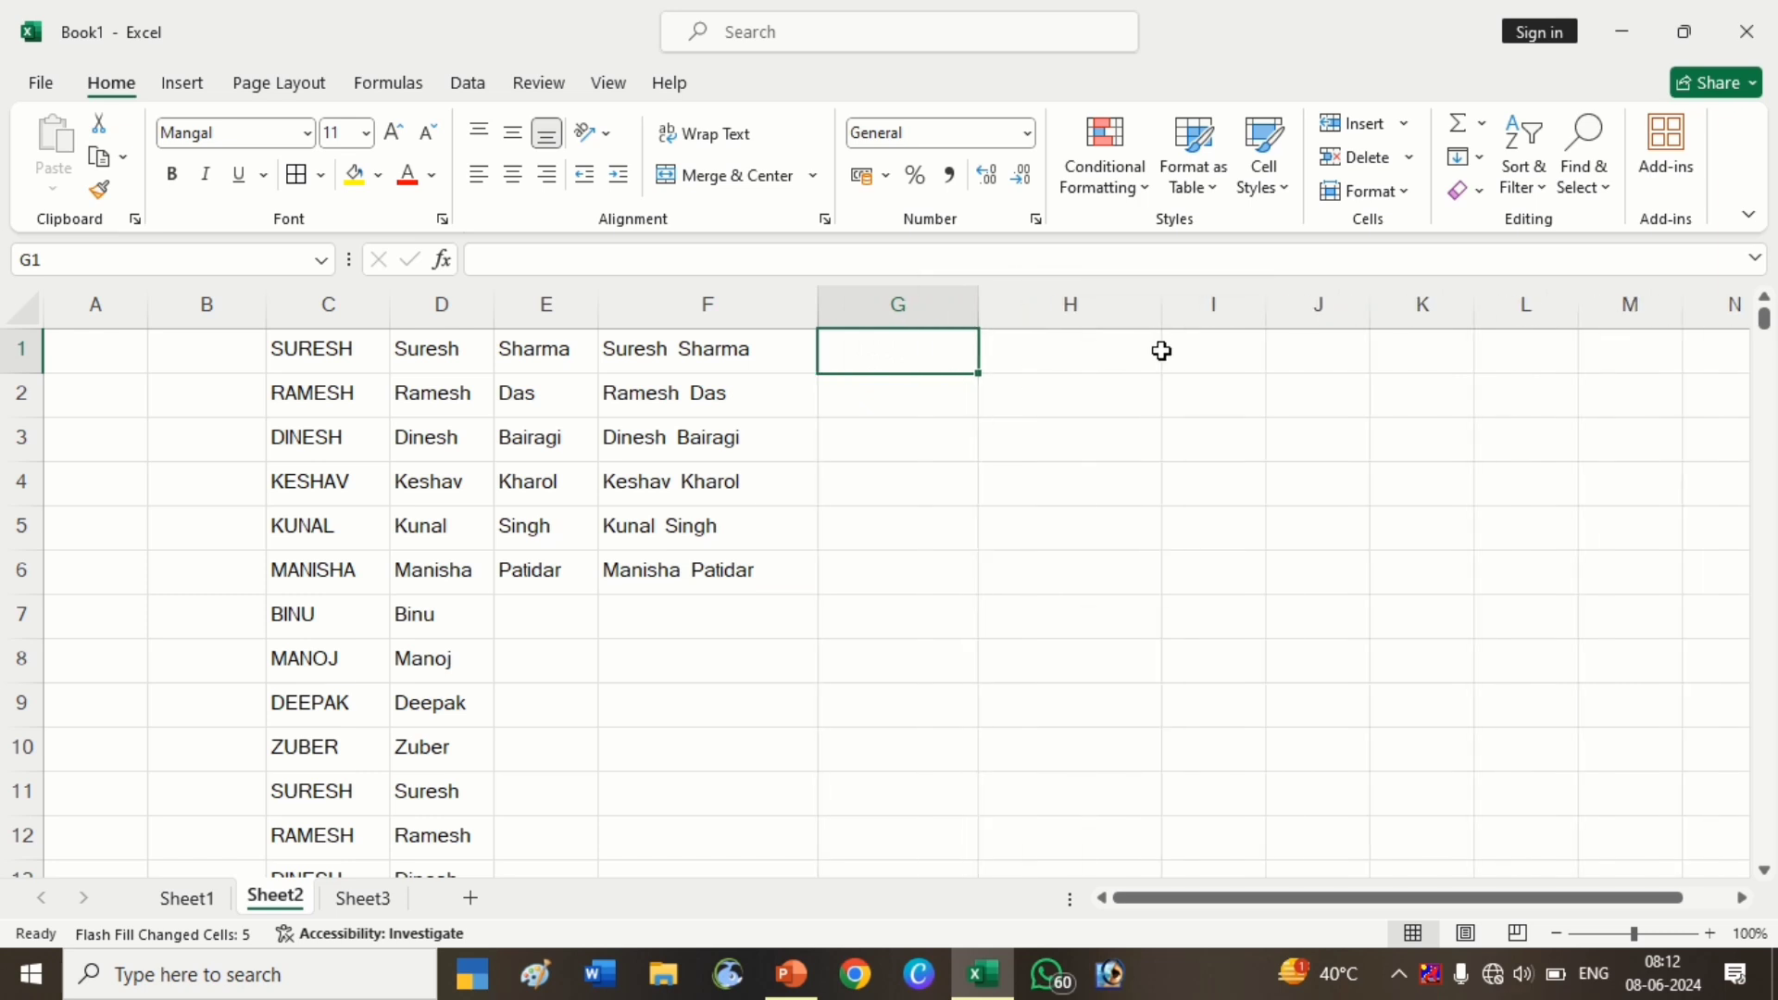
left_click(1008, 444)
left_click(905, 355)
type("Sur")
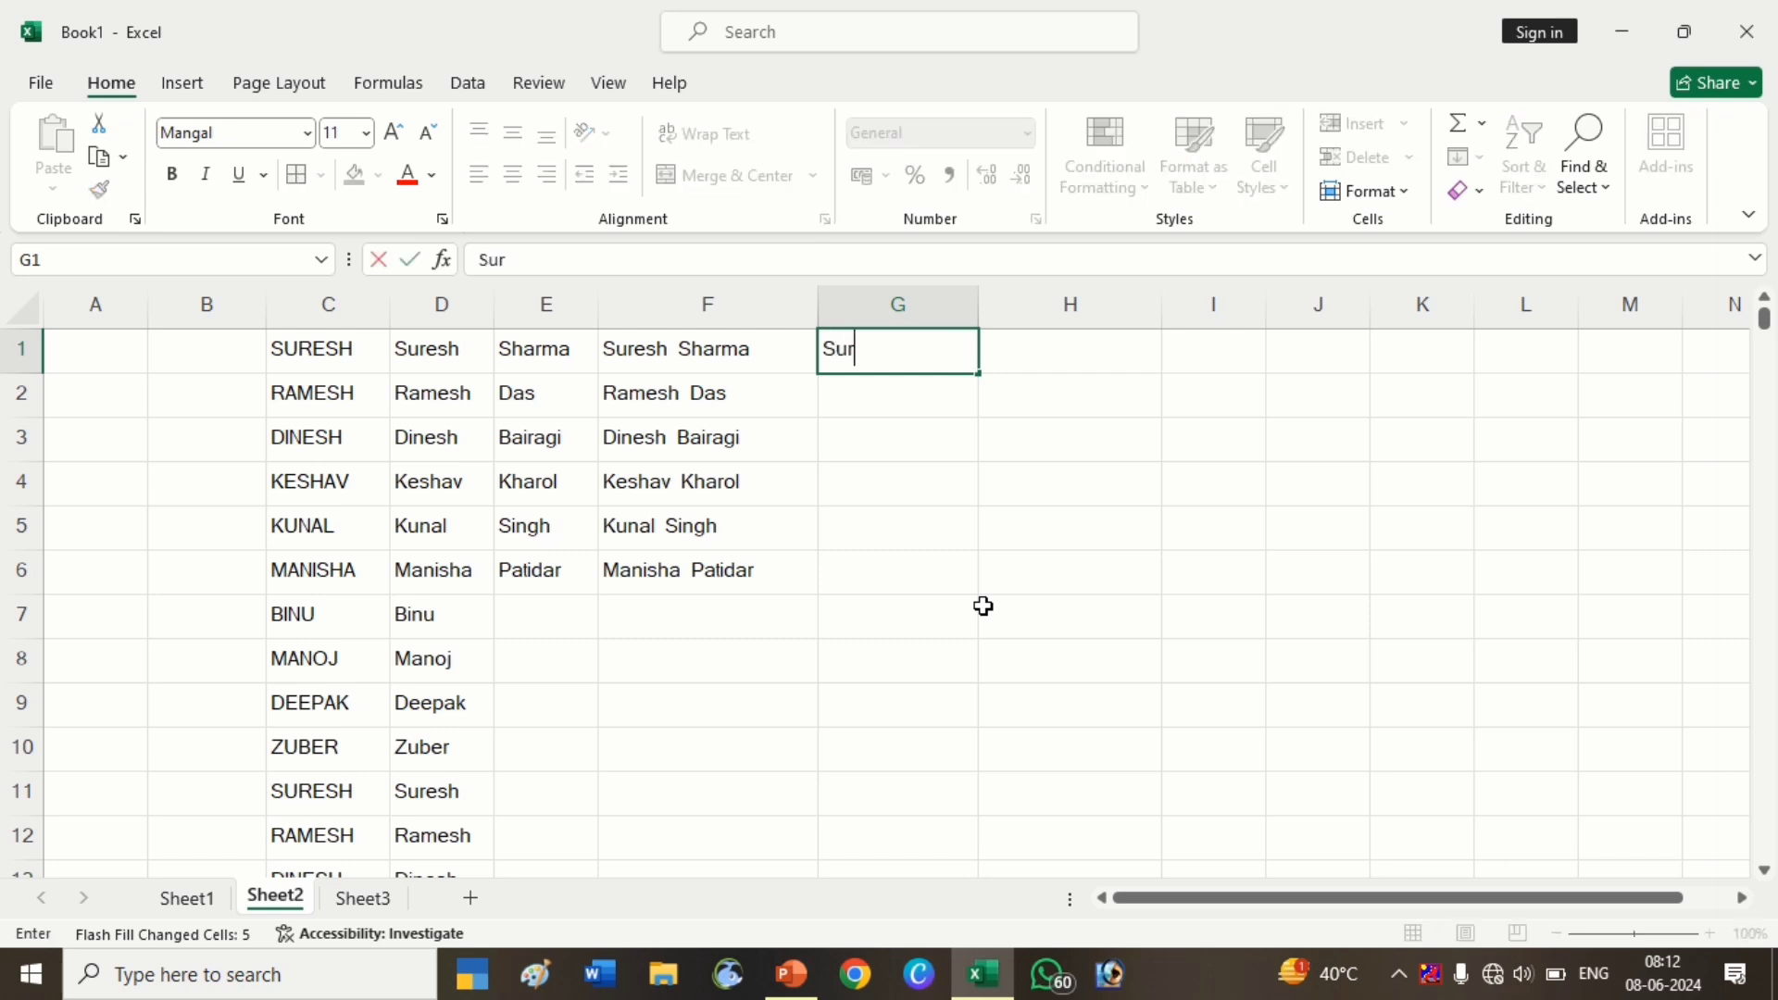
type("esh")
key("Return")
left_click_drag(898, 350, 900, 580)
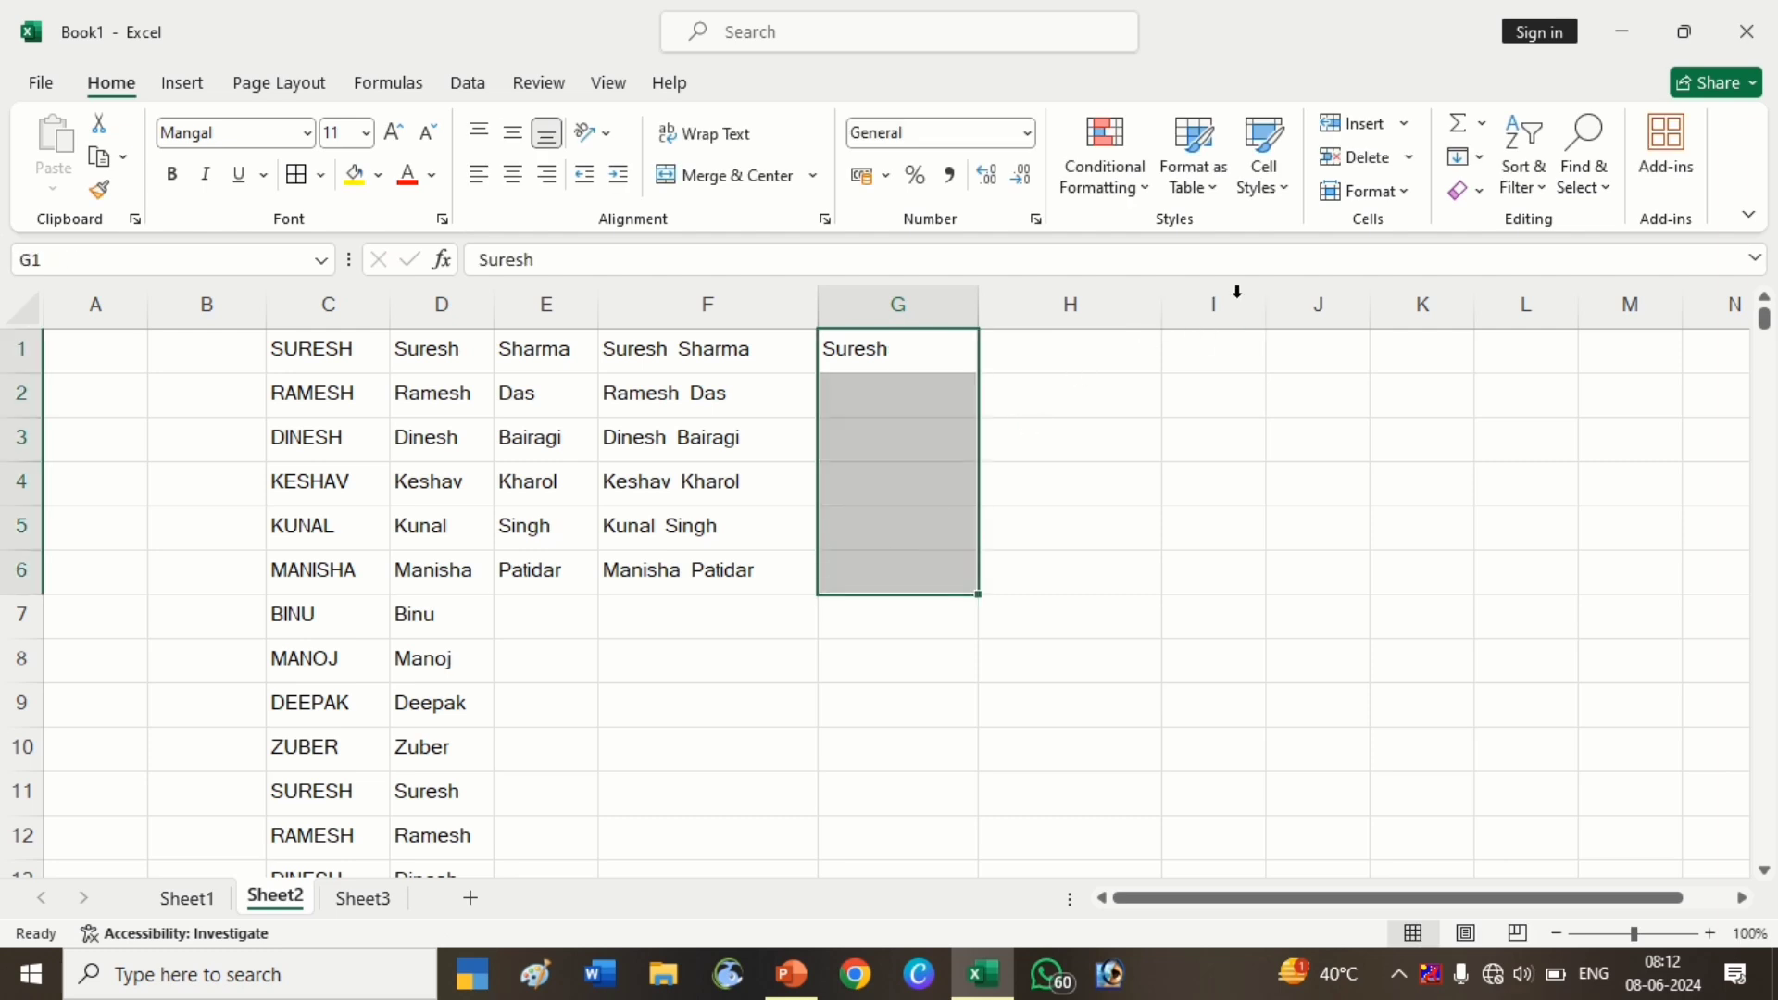
left_click(1470, 158)
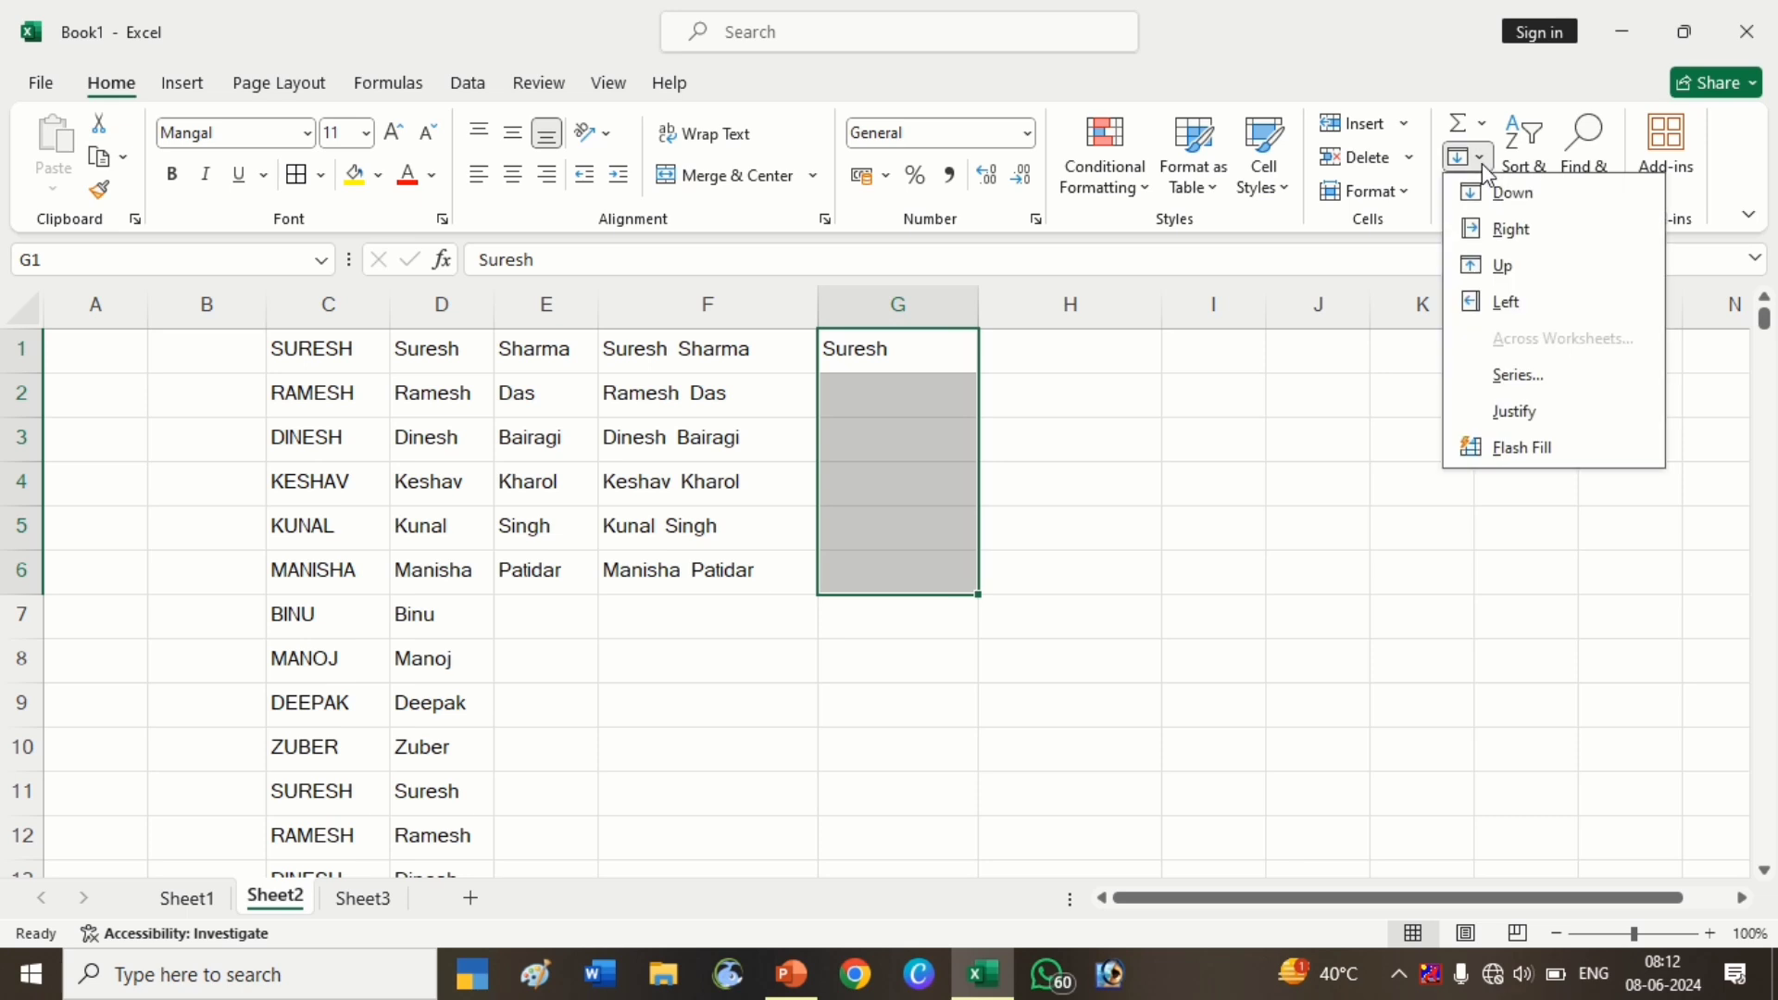
left_click(1528, 447)
Enter Sharma in H1 and Flash Fill the remaining surnames down to H6
left_click(1064, 369)
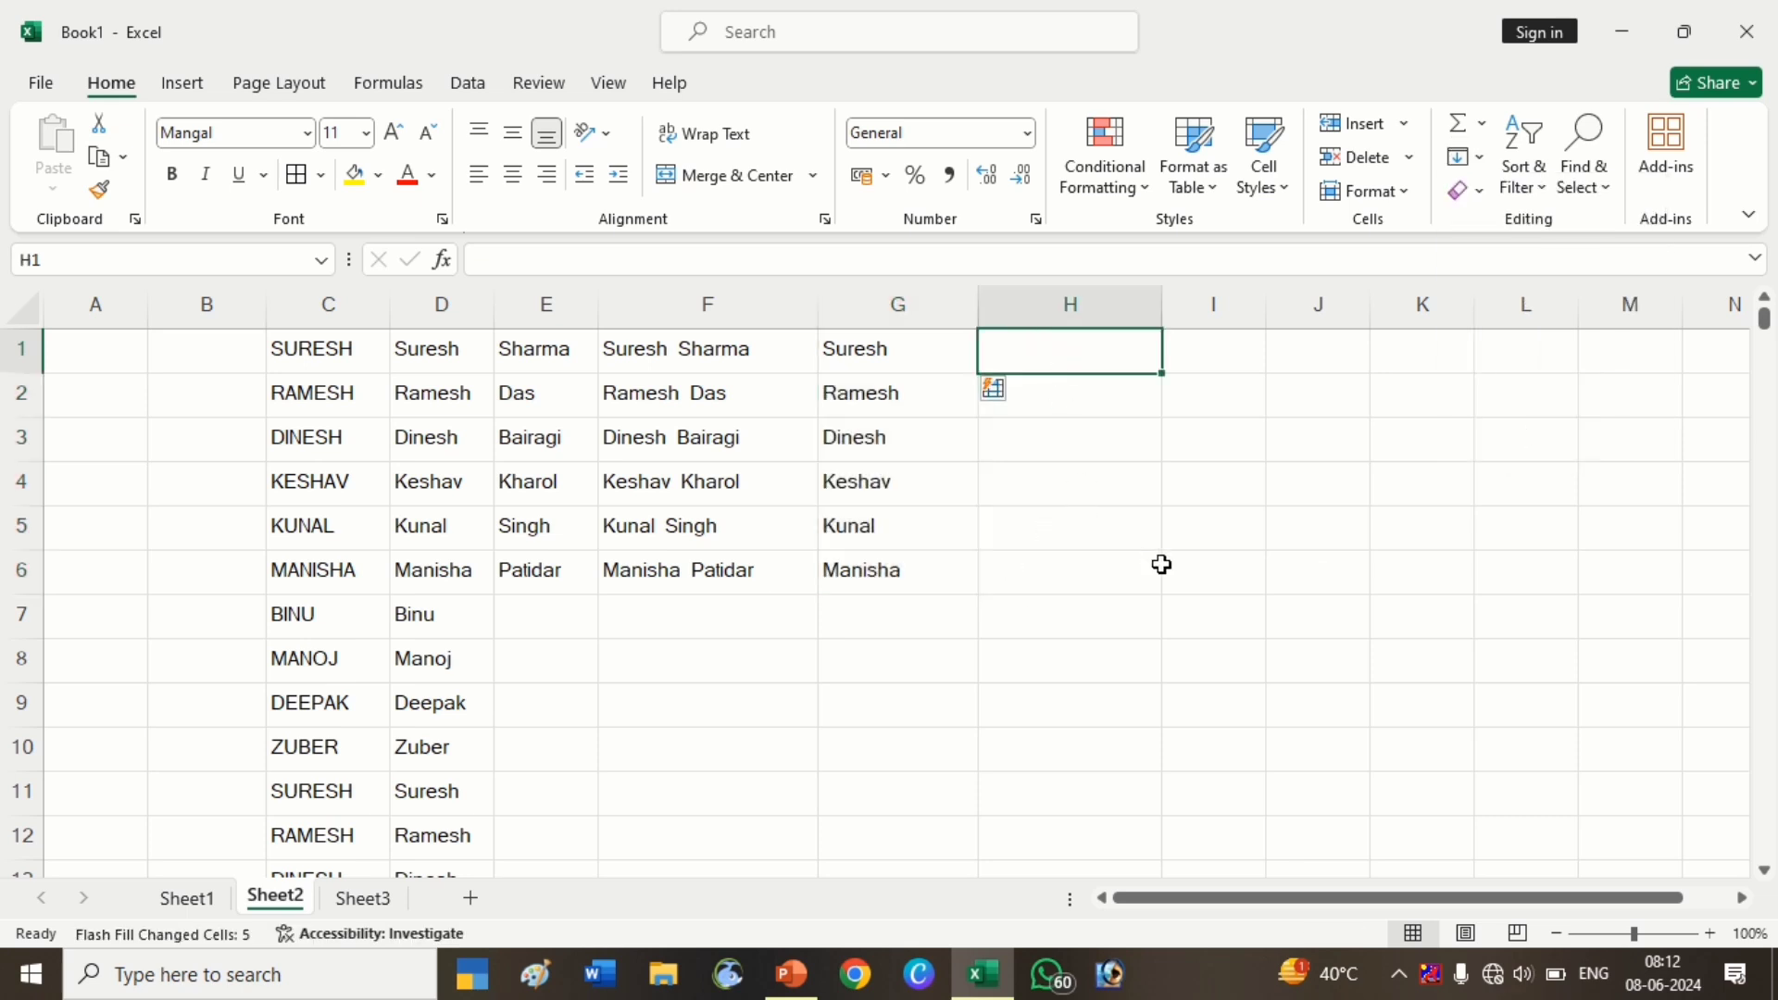
type("Shar")
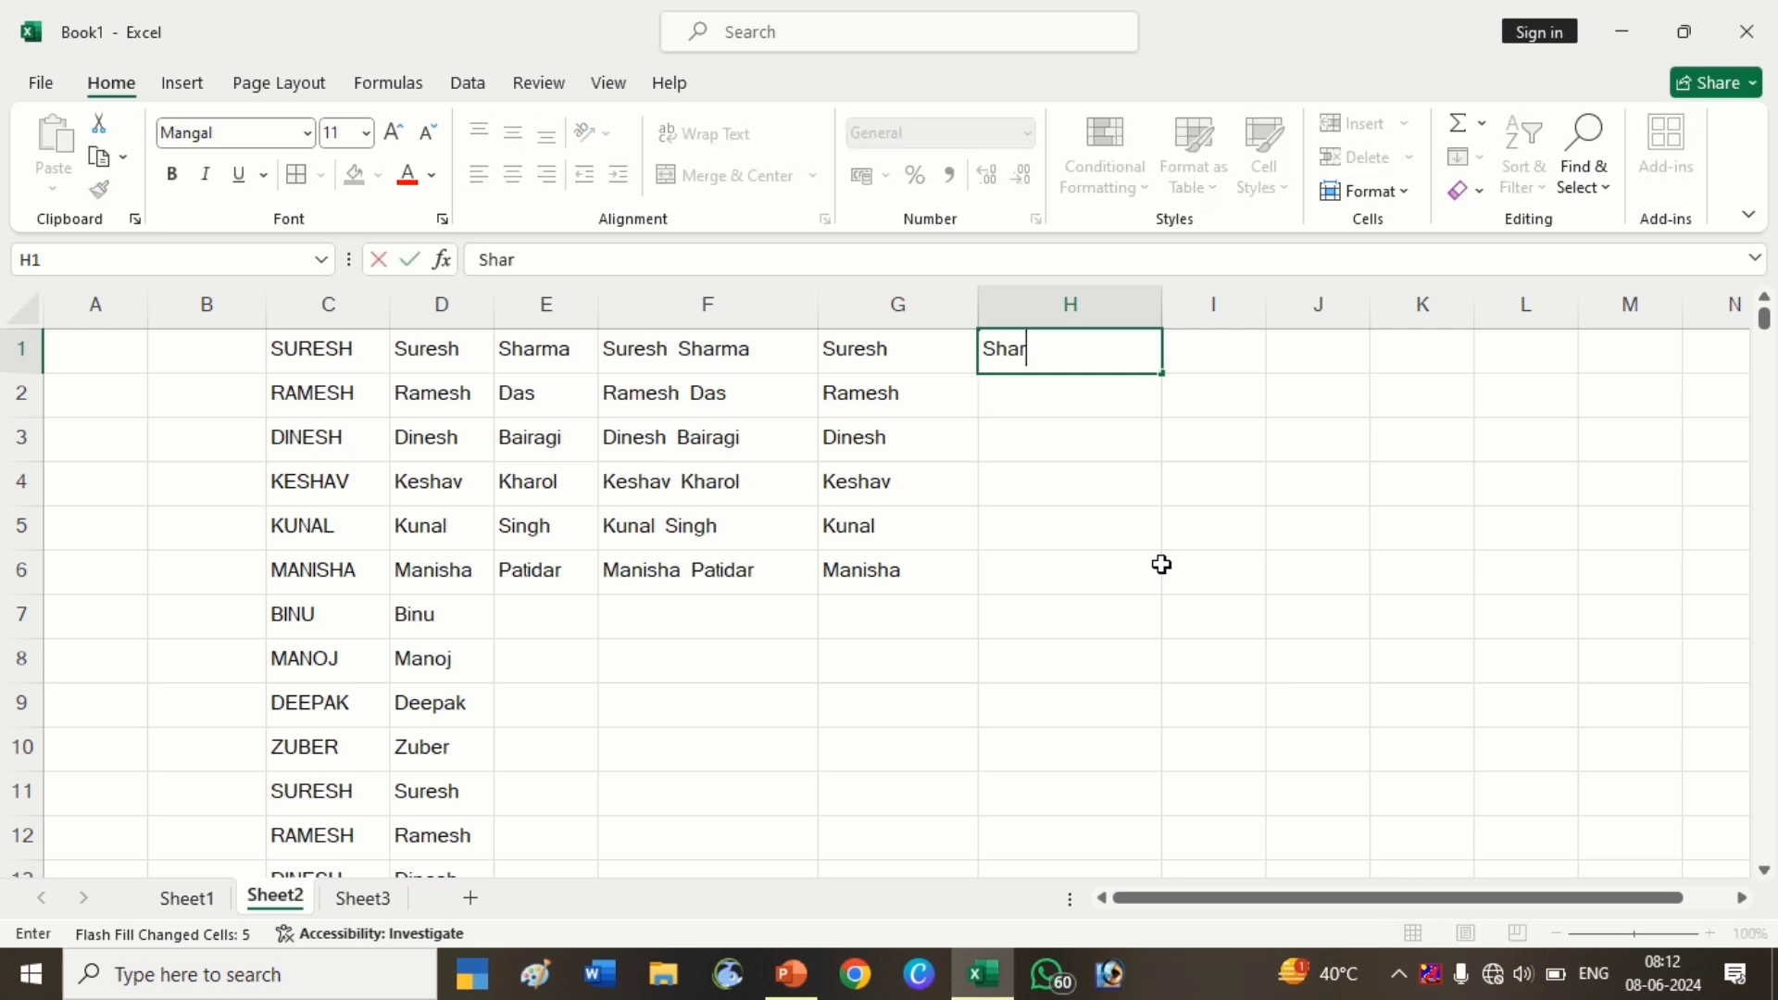
type("ma")
key("Return")
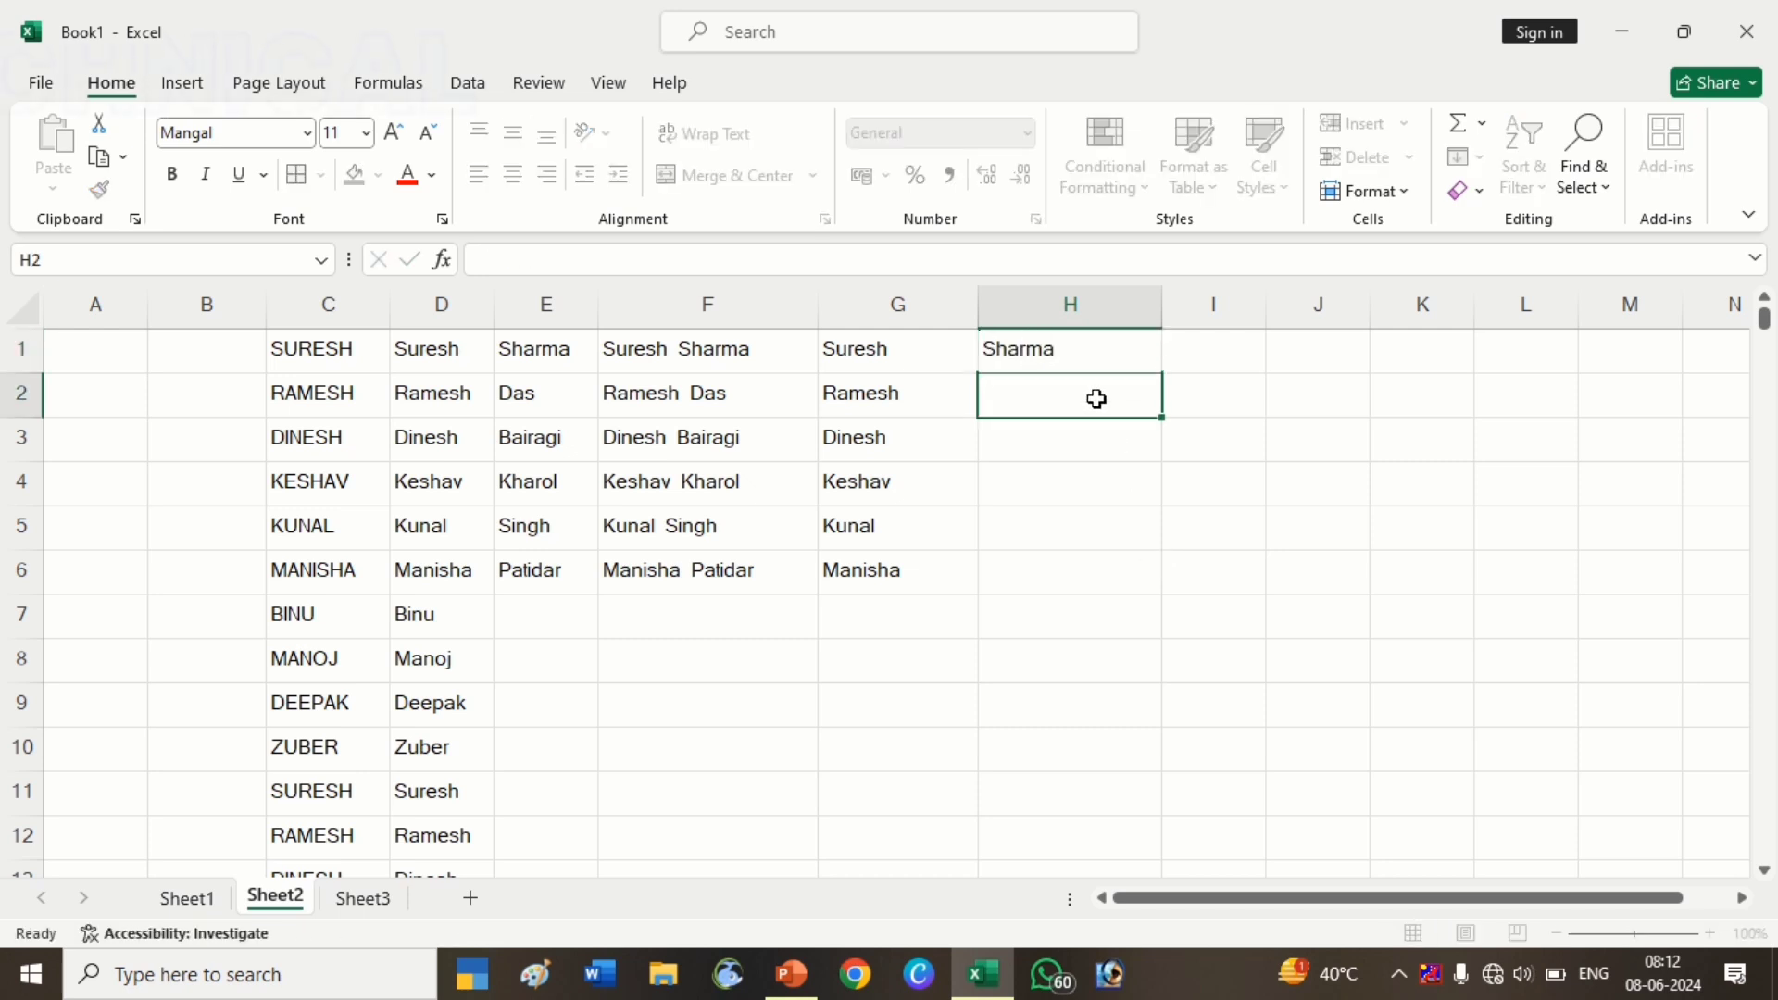
left_click_drag(1096, 353, 1098, 565)
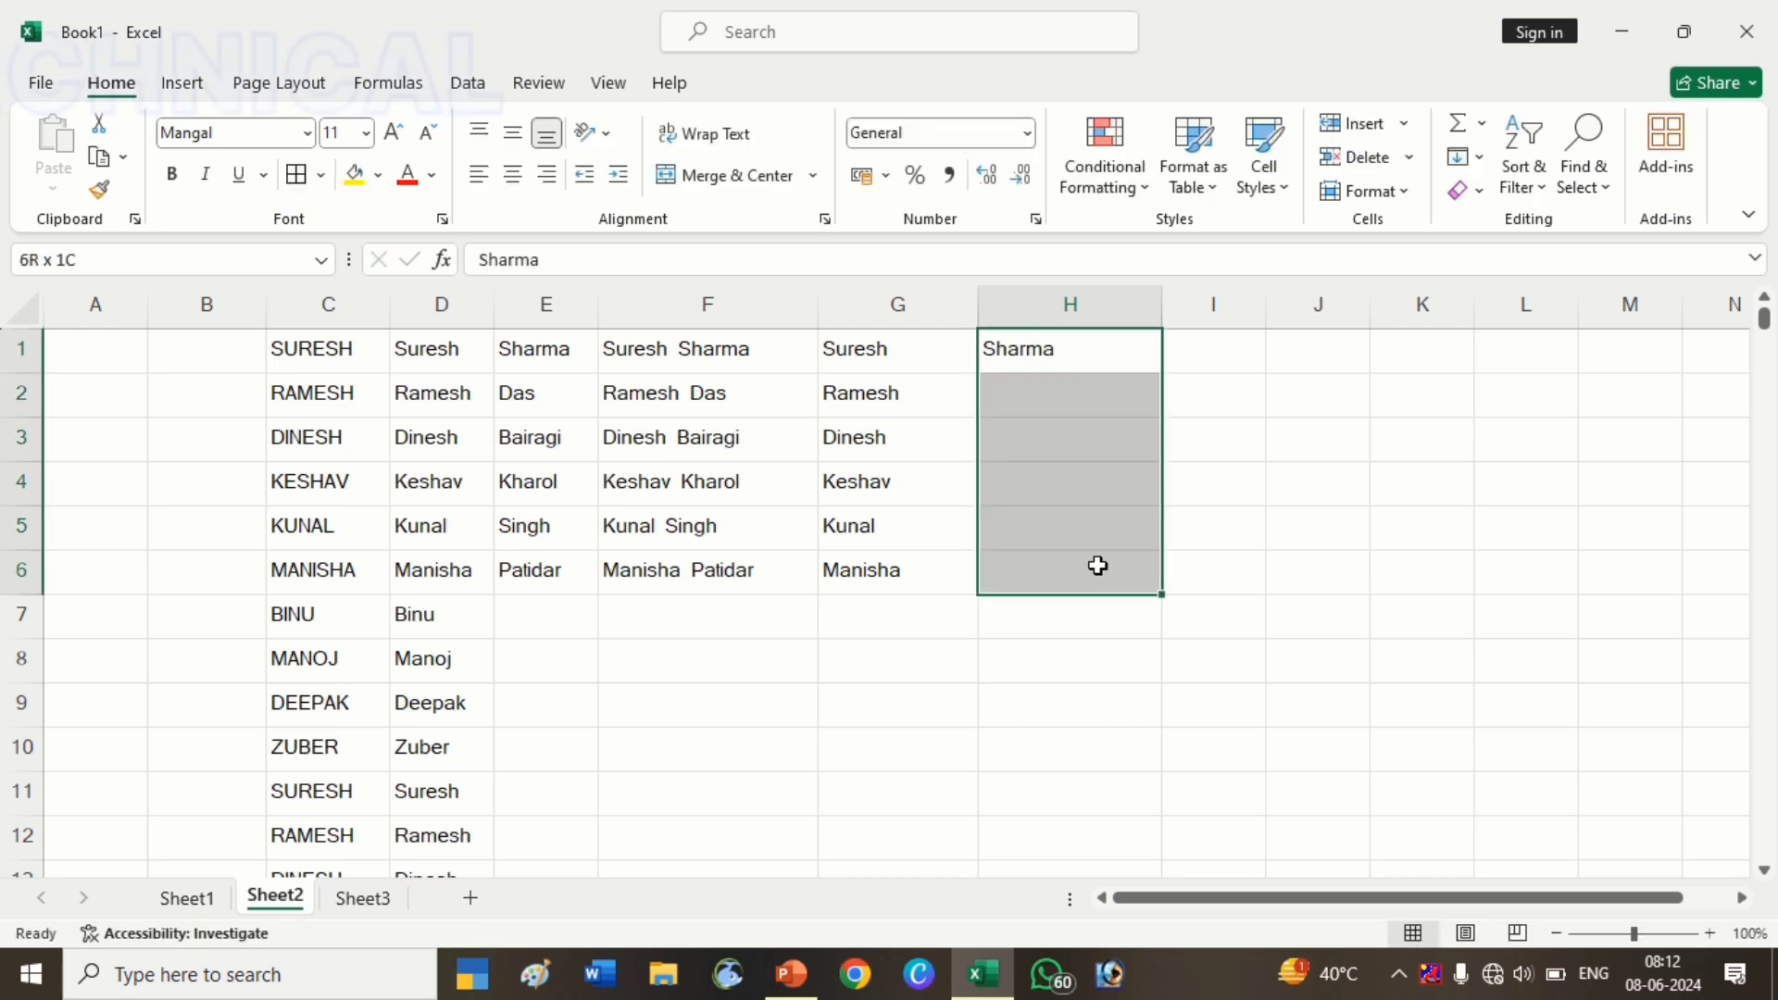
left_click(1480, 164)
left_click(1521, 447)
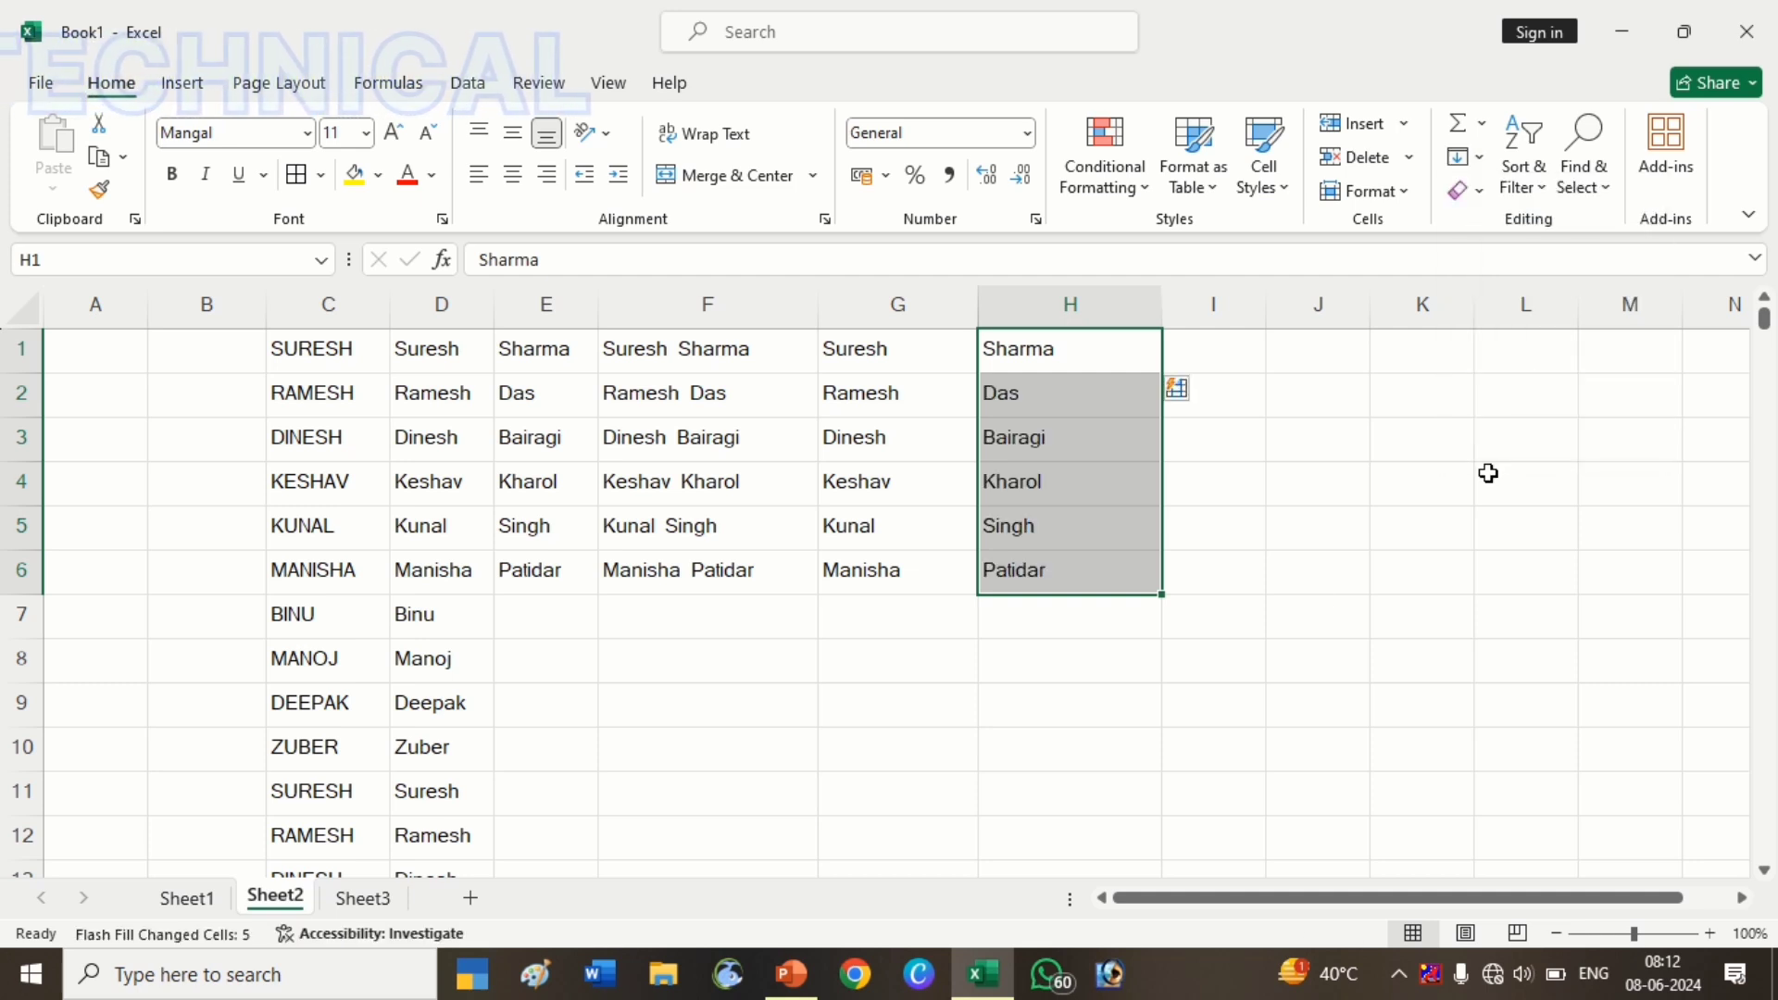
left_click(1244, 645)
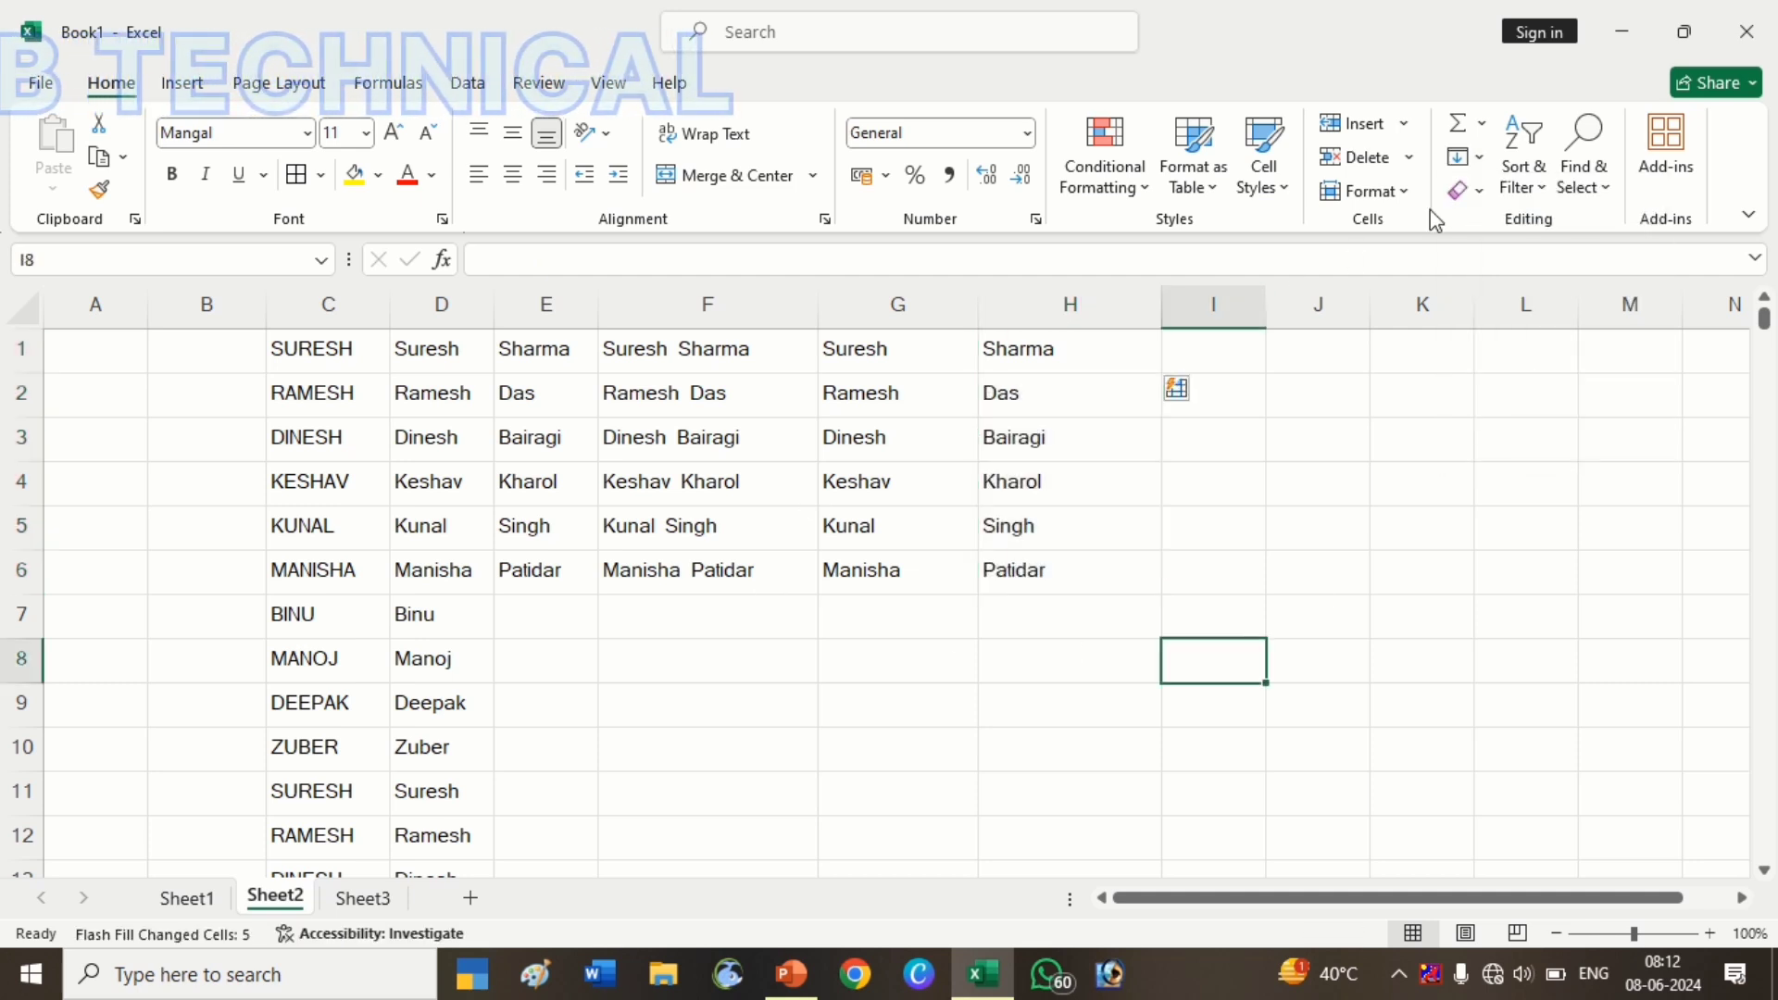
Open and dismiss the Fill and Clear menus without changing anything
left_click(1478, 157)
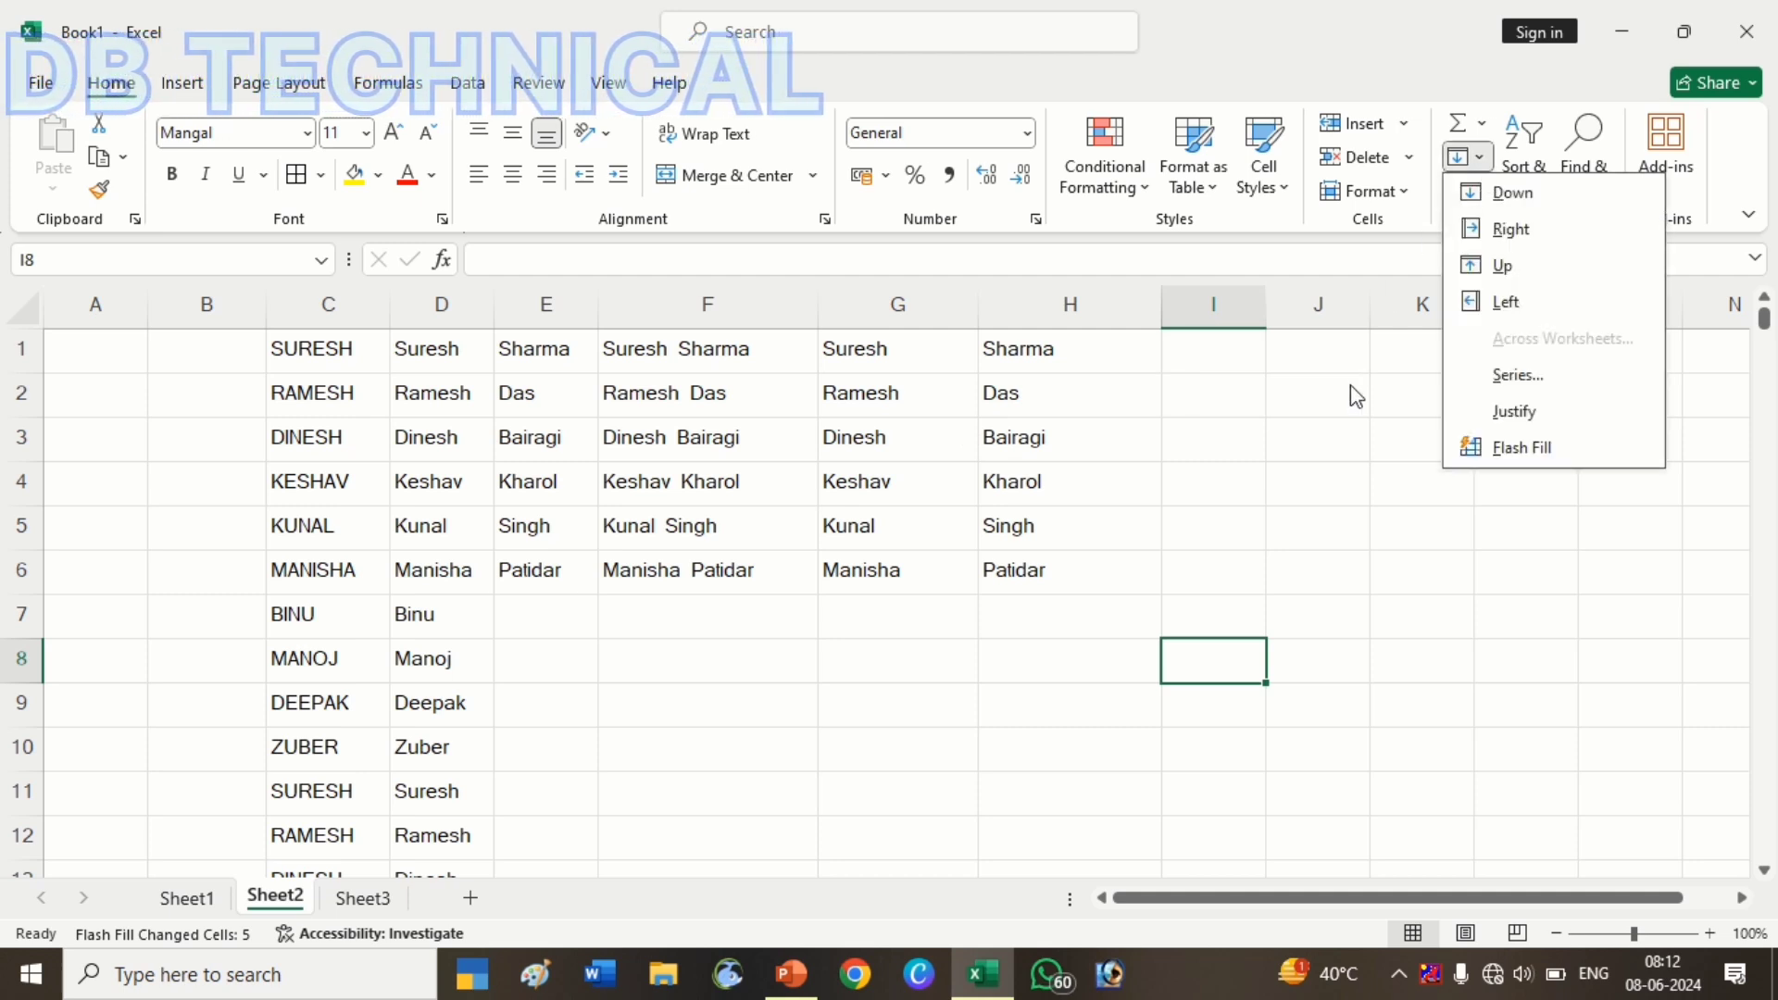
key("Escape")
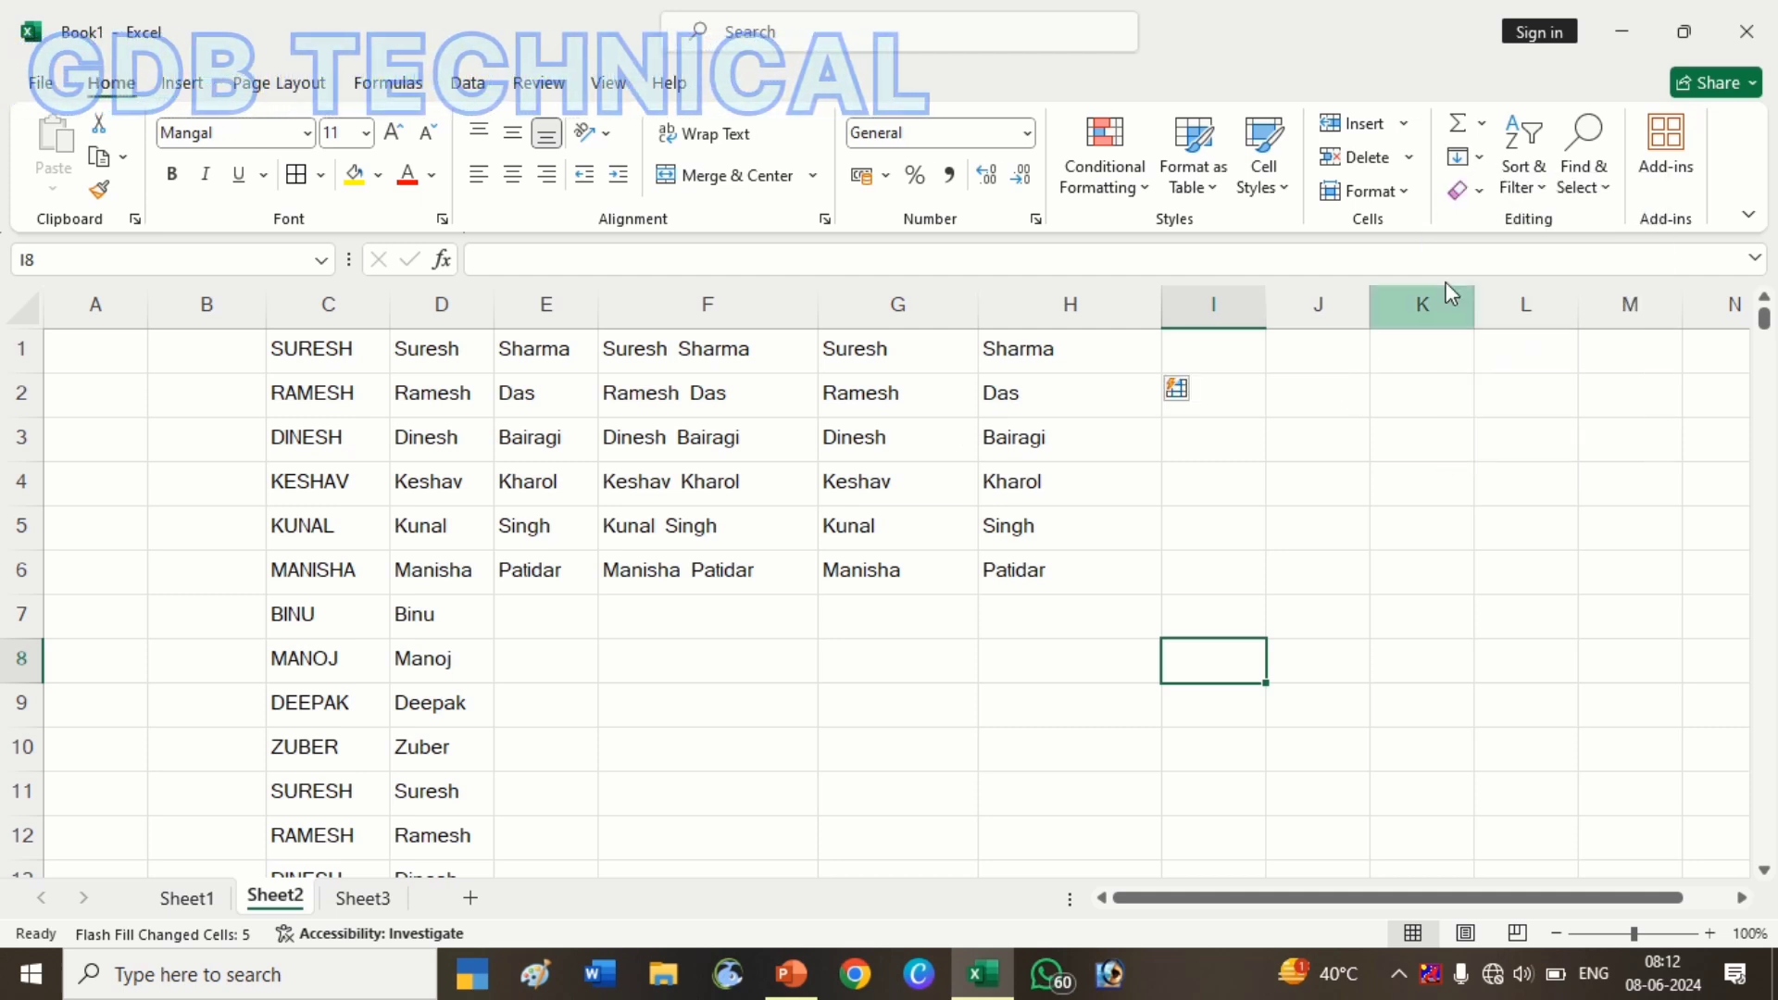
left_click(1480, 195)
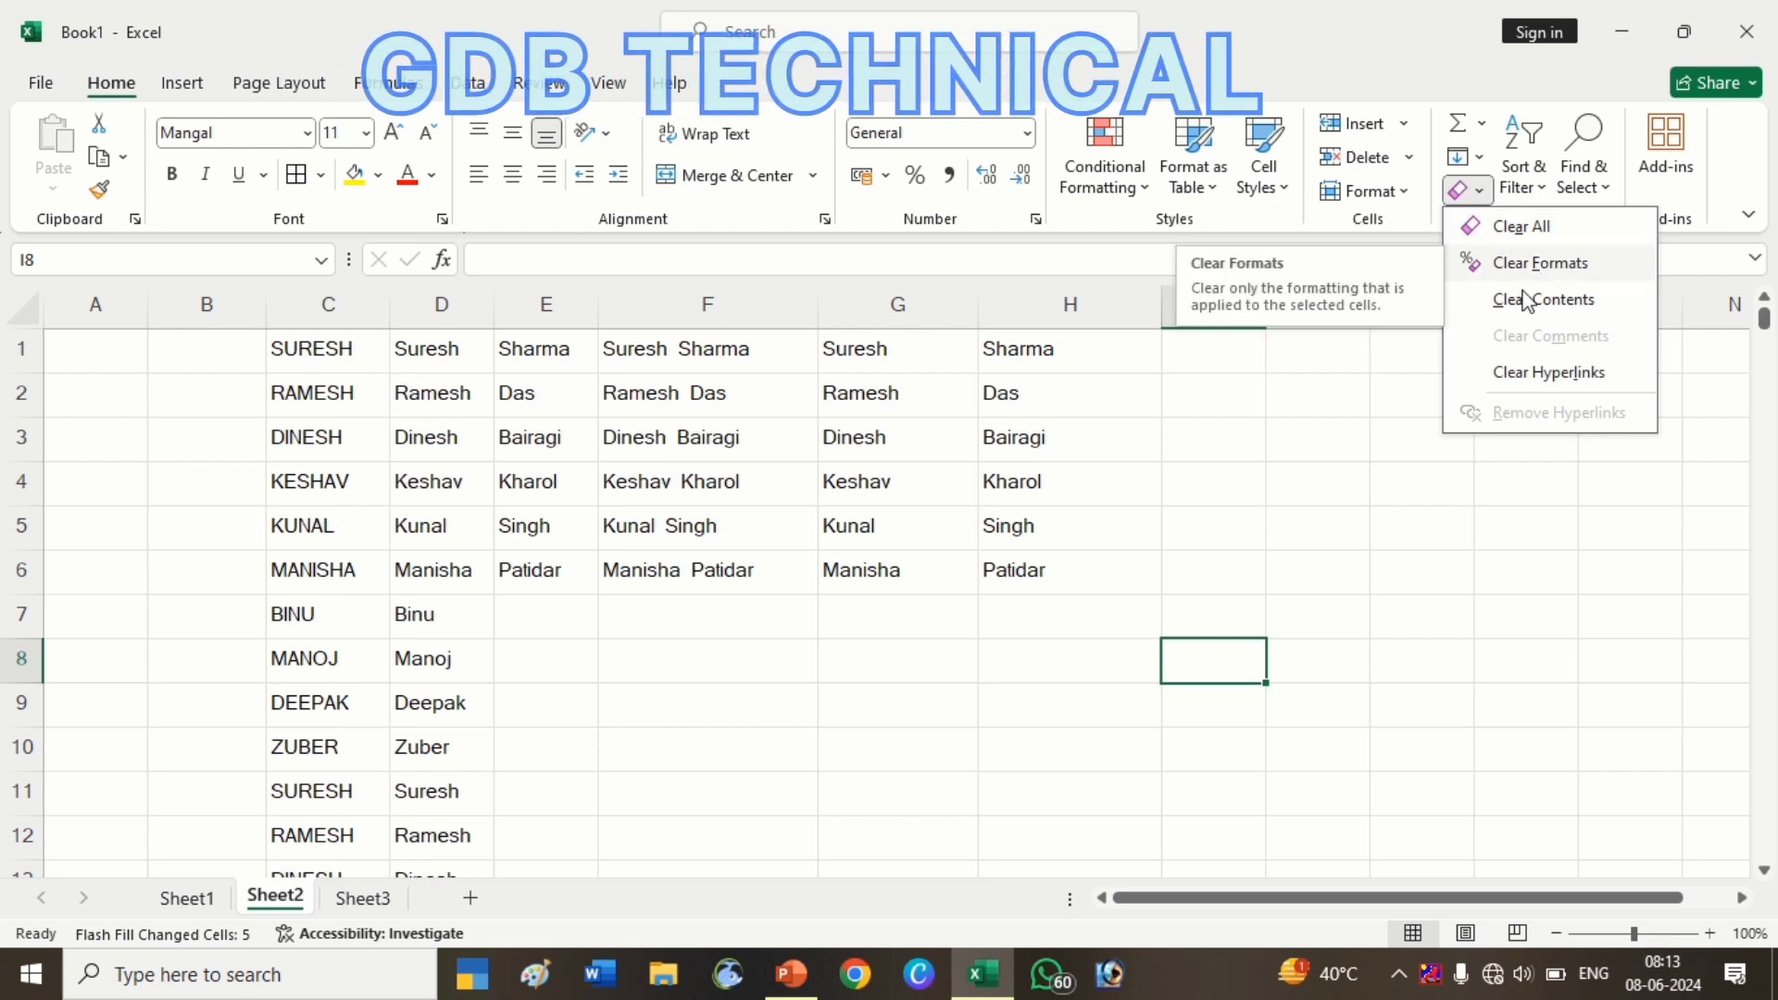
left_click(1325, 484)
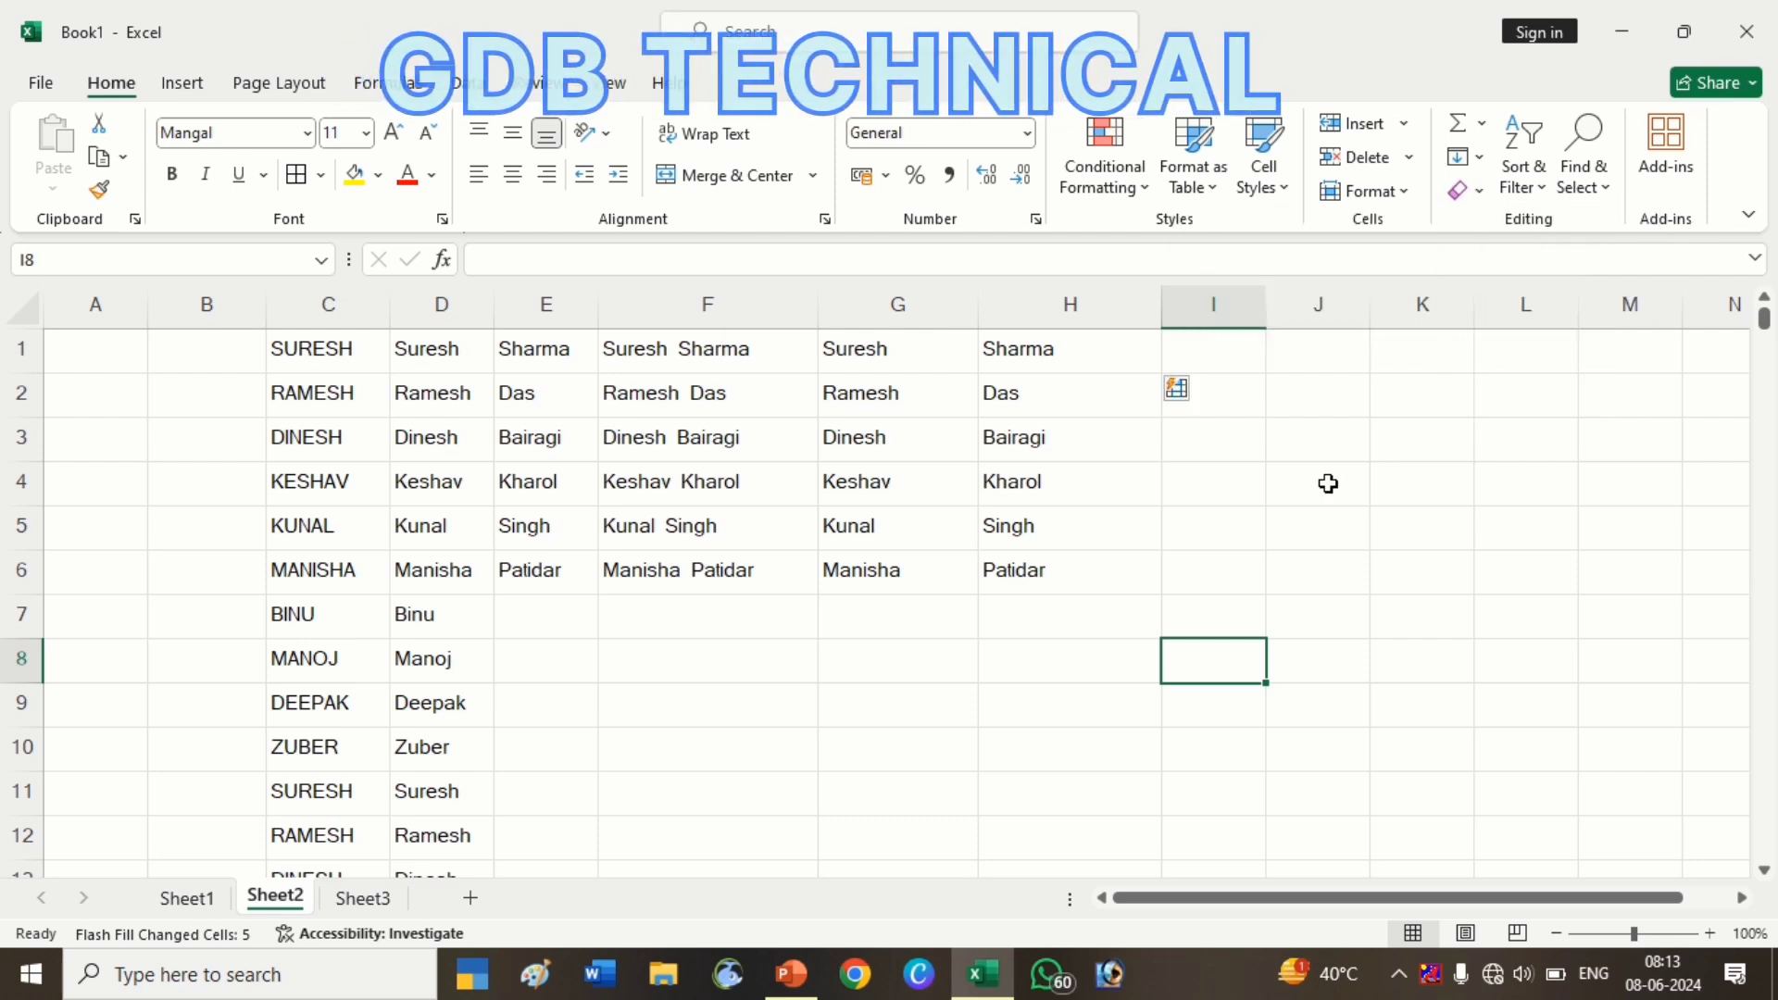
Delete the leftover names in C7:D13 and select the table C1:H6
left_click(1088, 560)
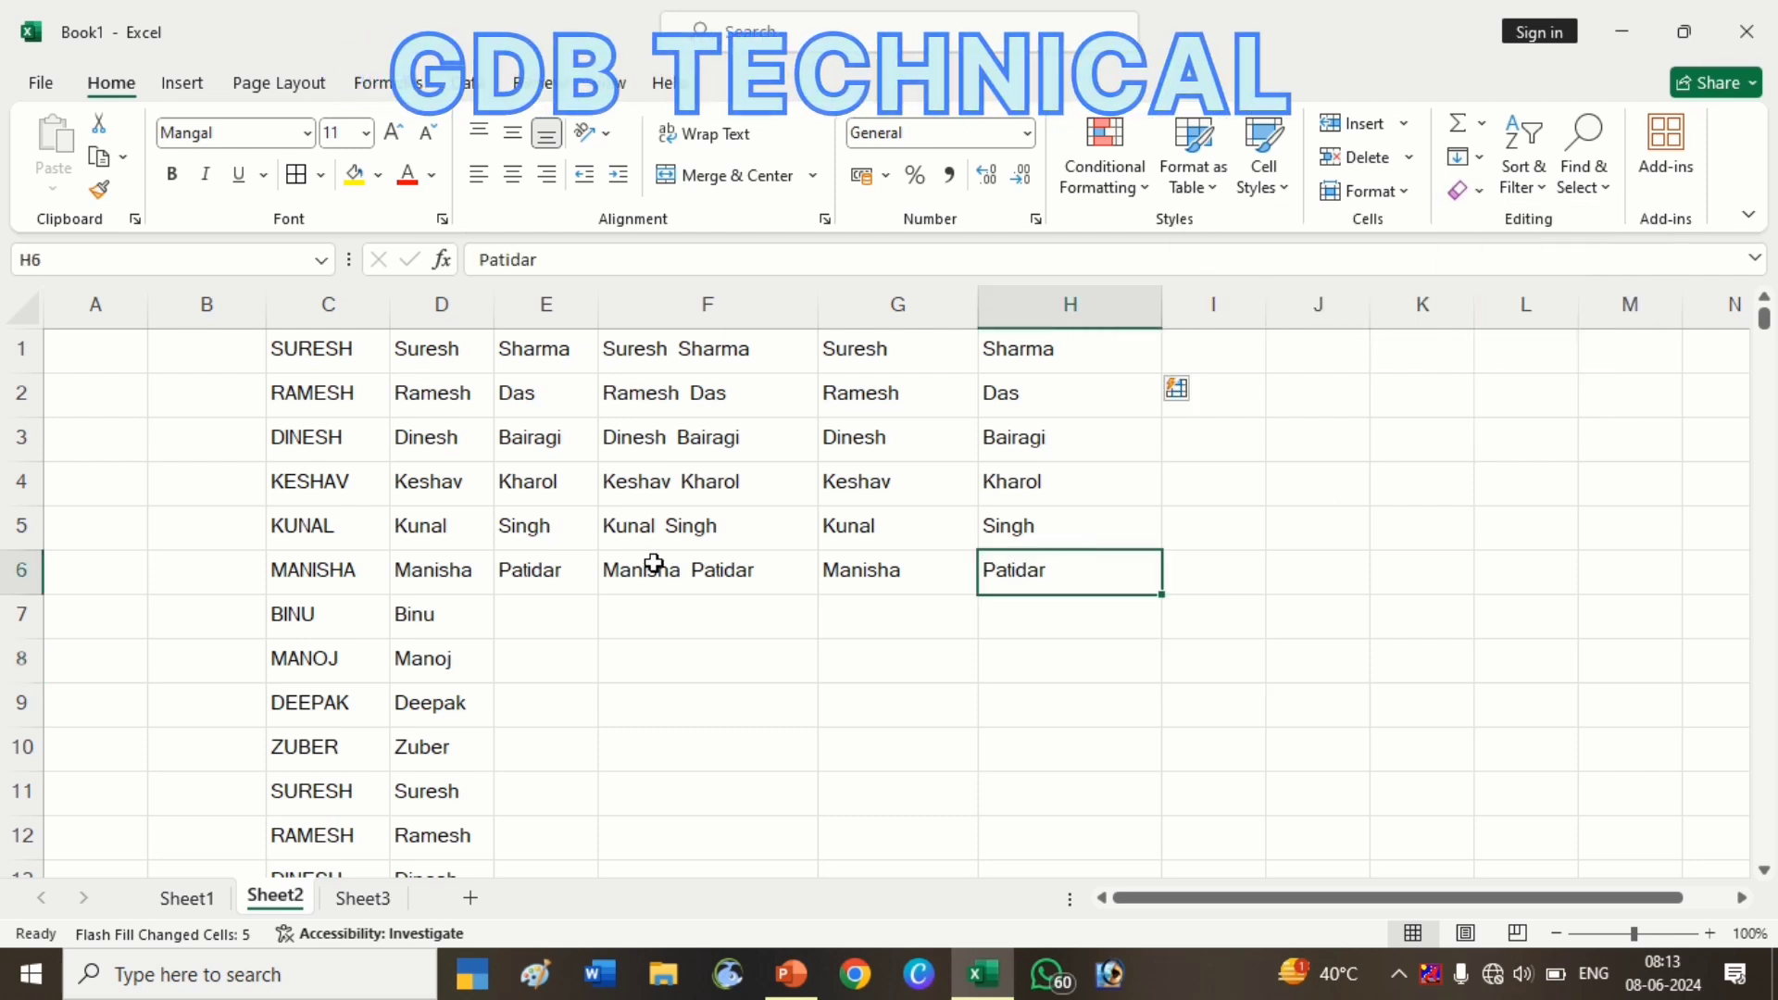
left_click(286, 619)
key("shift+Right")
key("ctrl+shift+Down")
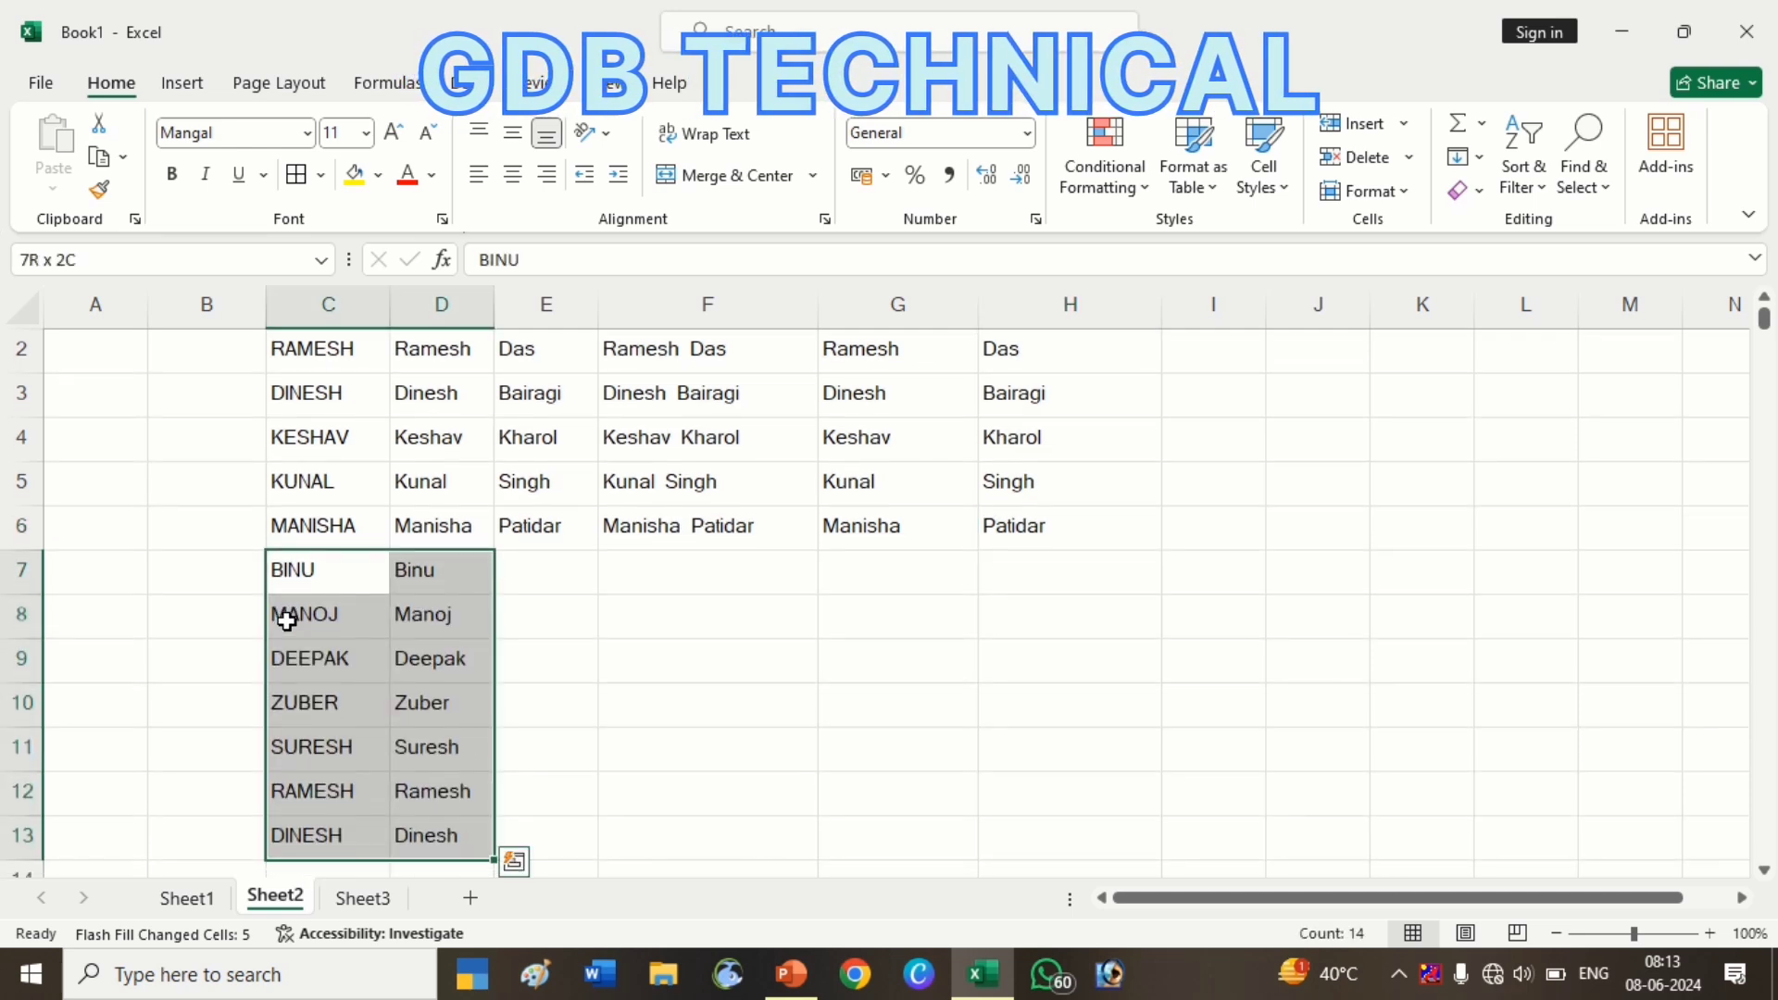
key("Delete")
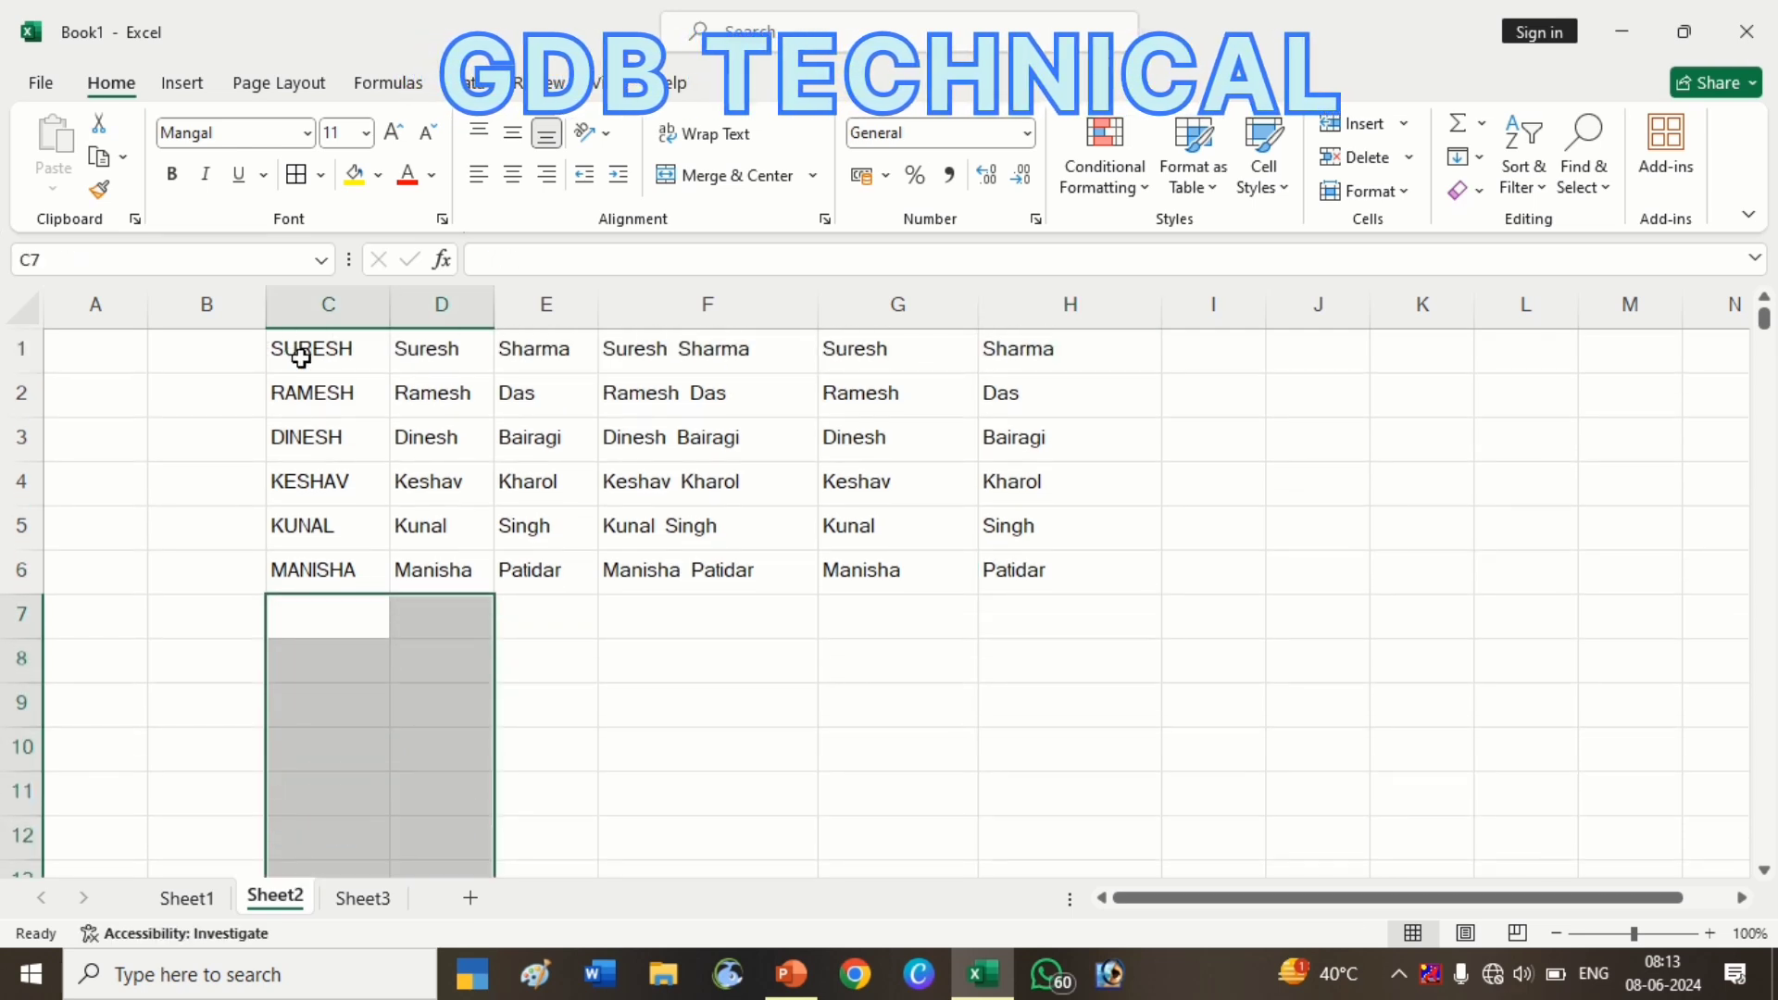
left_click_drag(298, 350, 983, 568)
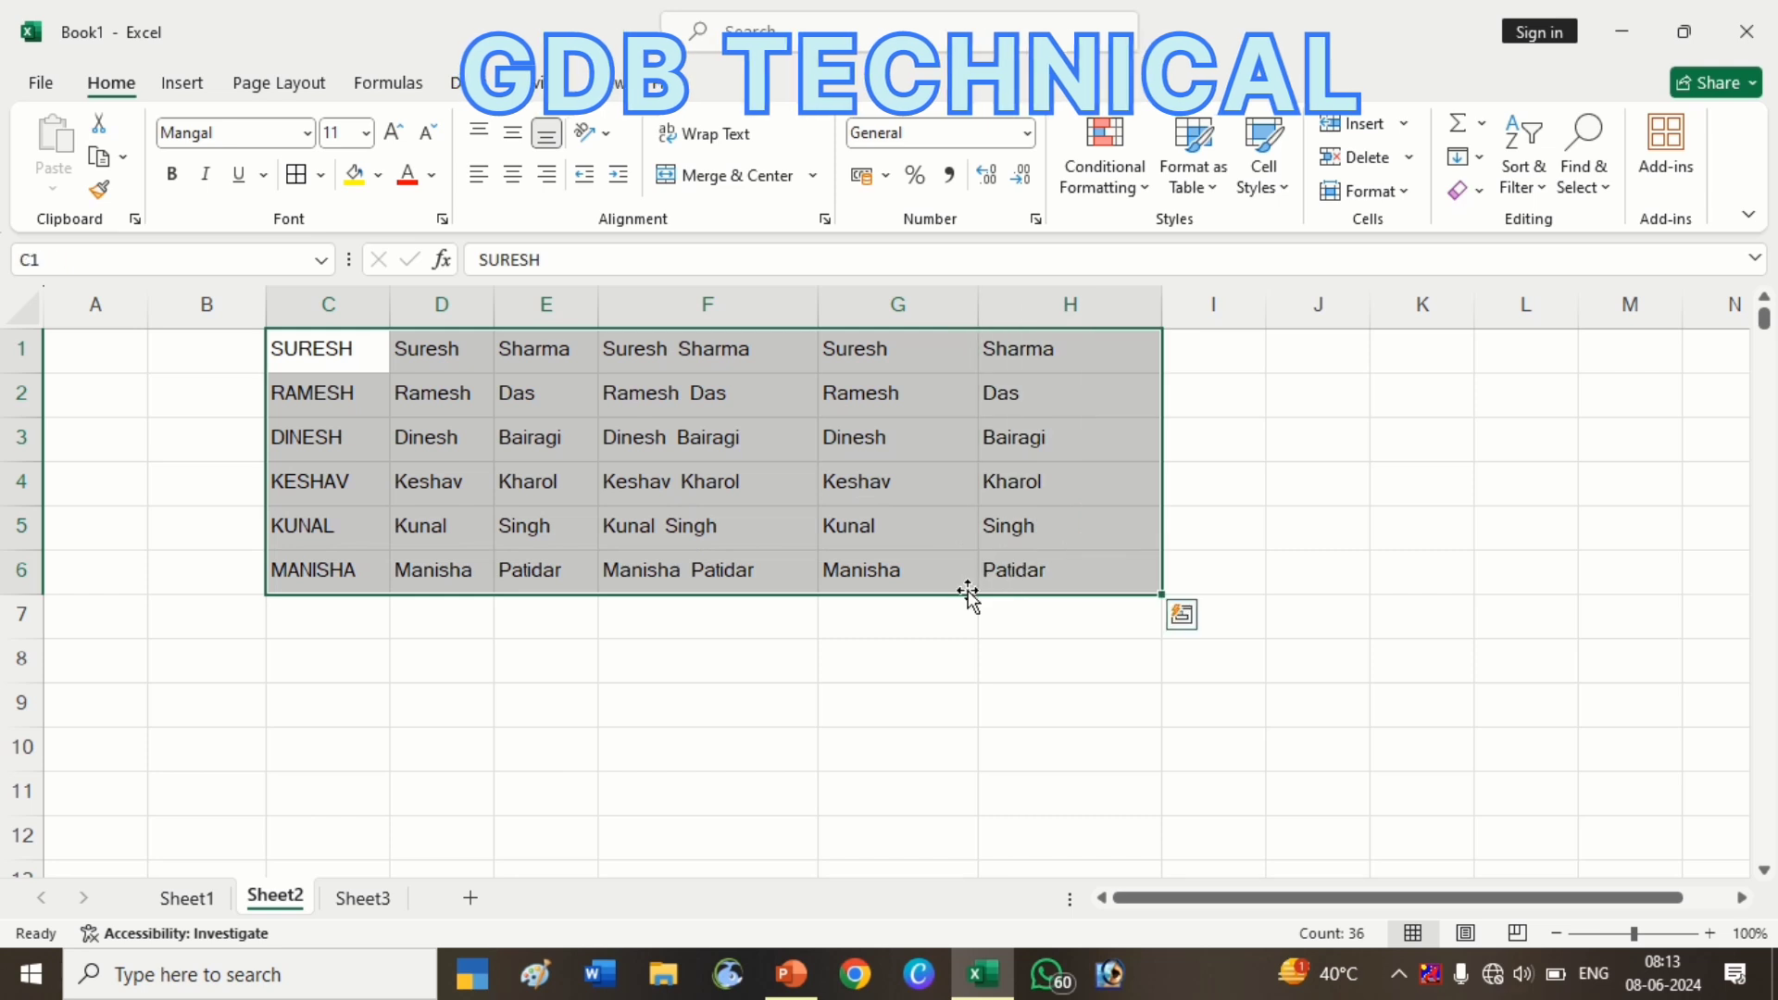
Give C1:H6 all borders, red font colour and bold text
left_click(295, 185)
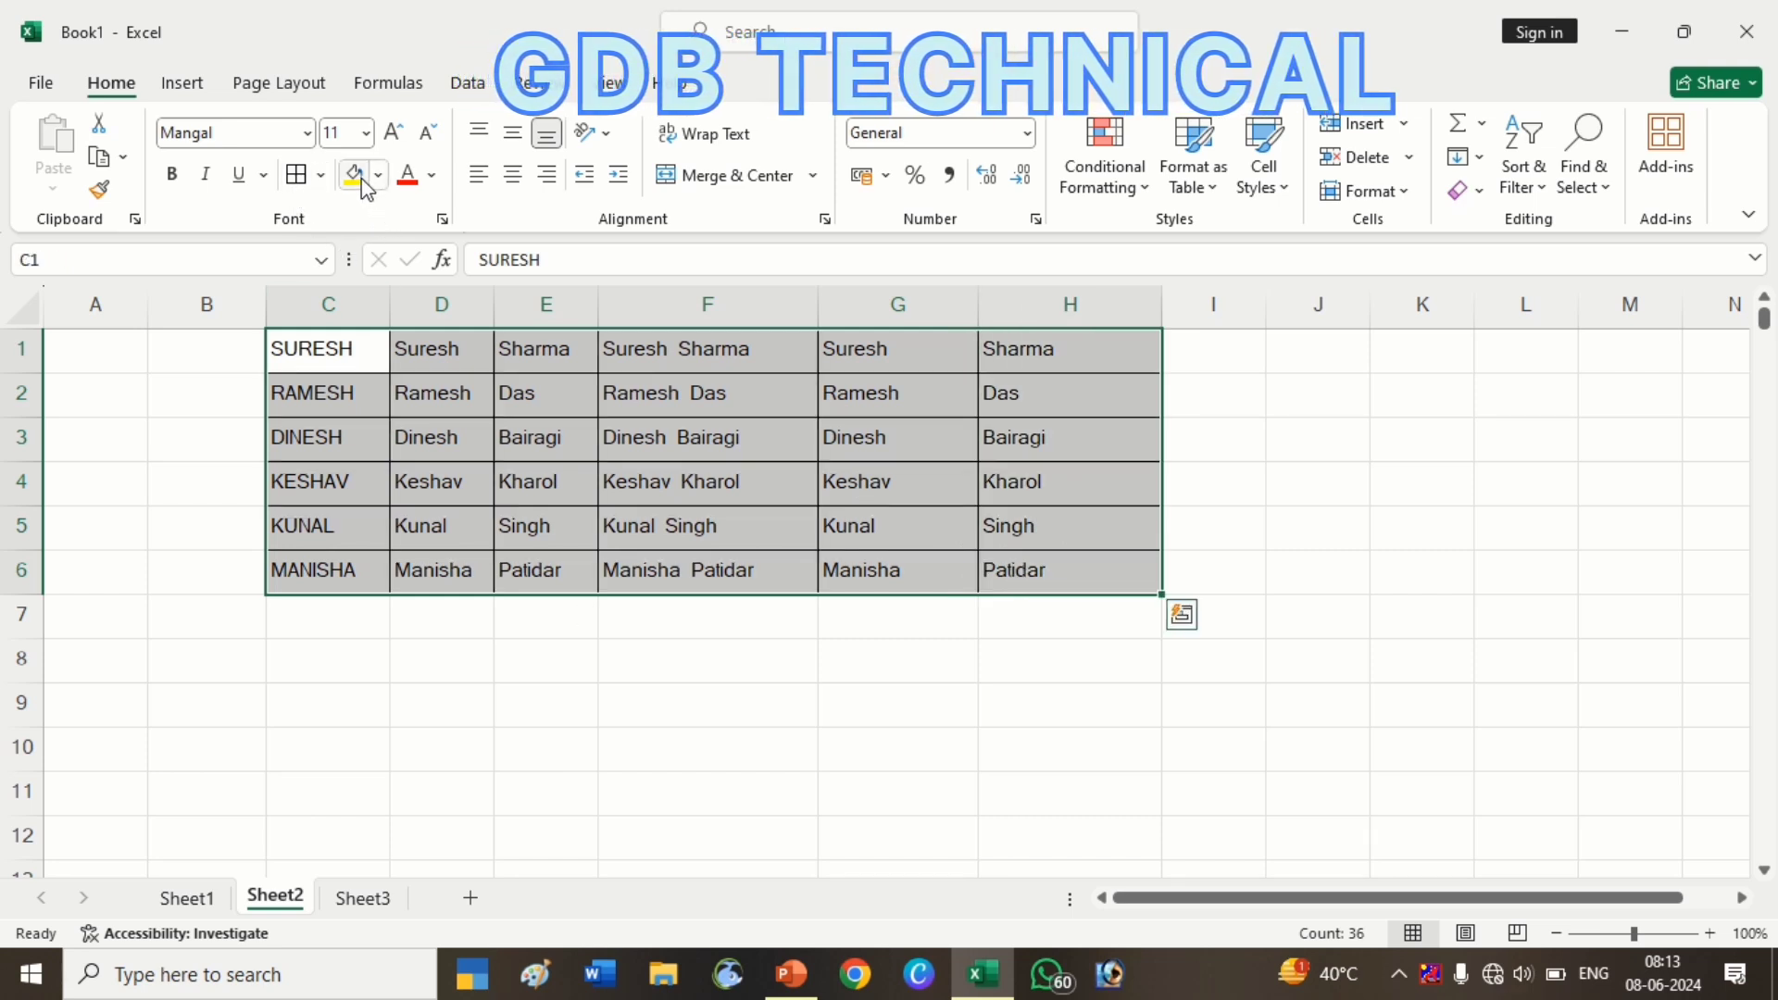
left_click(407, 177)
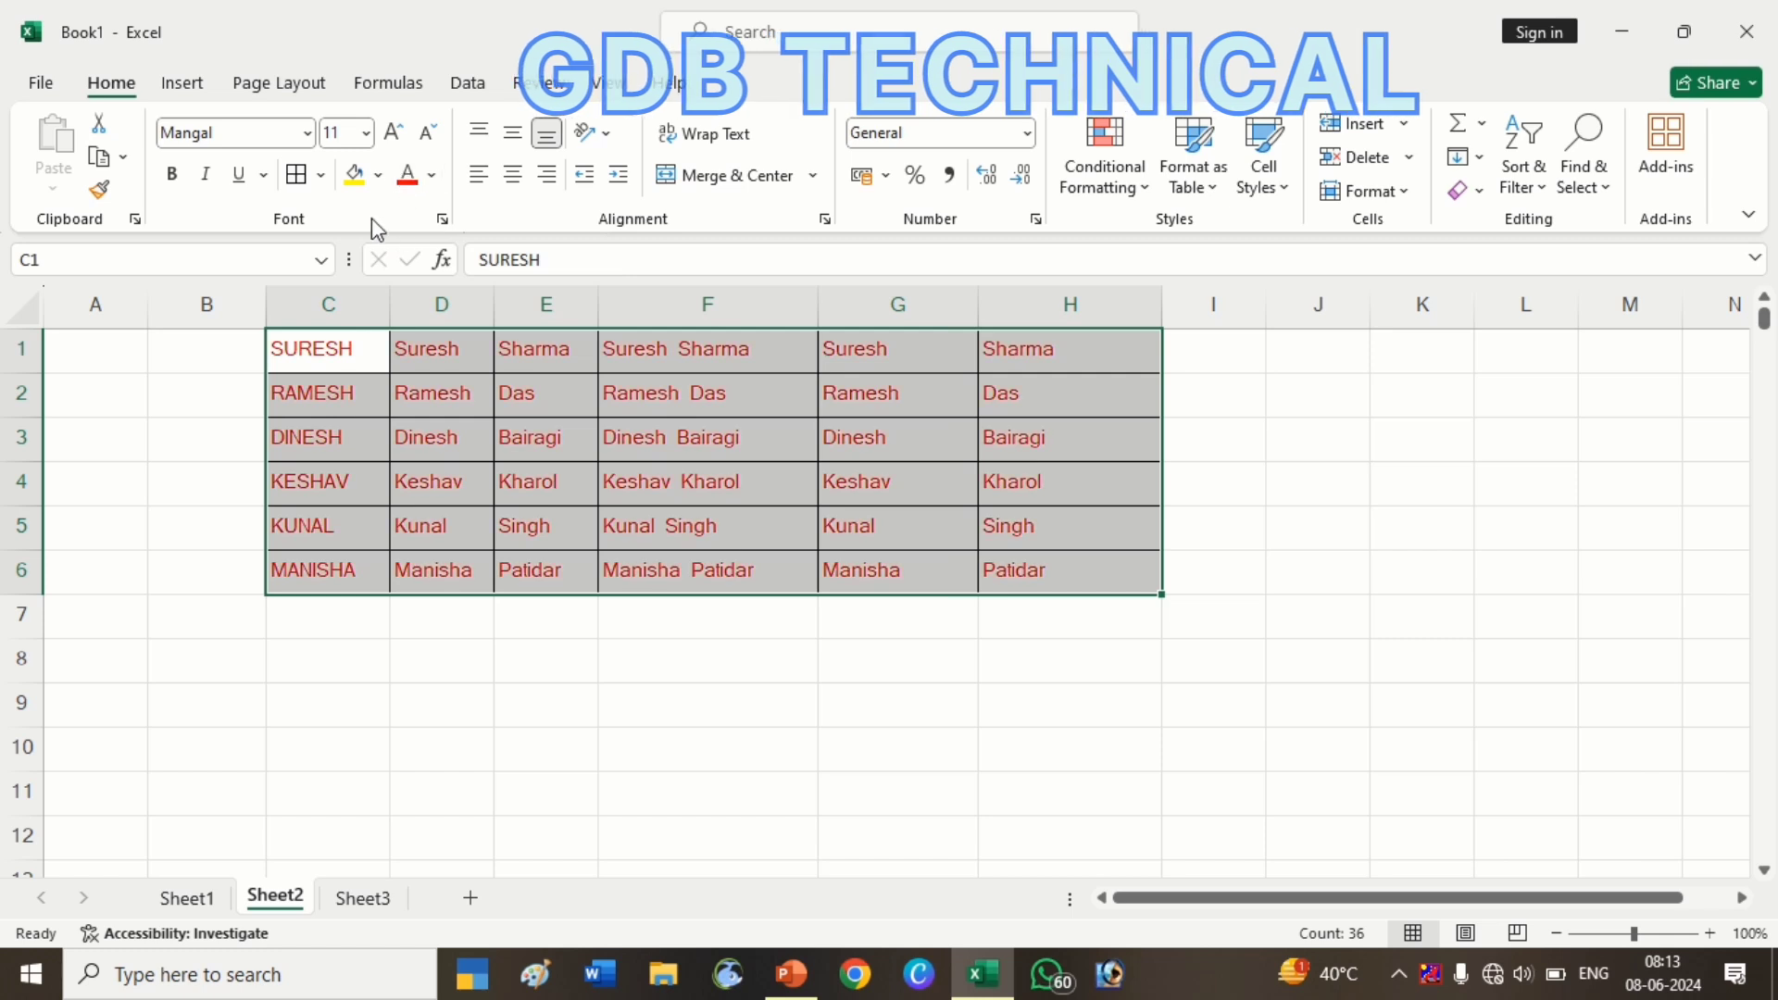
left_click(169, 176)
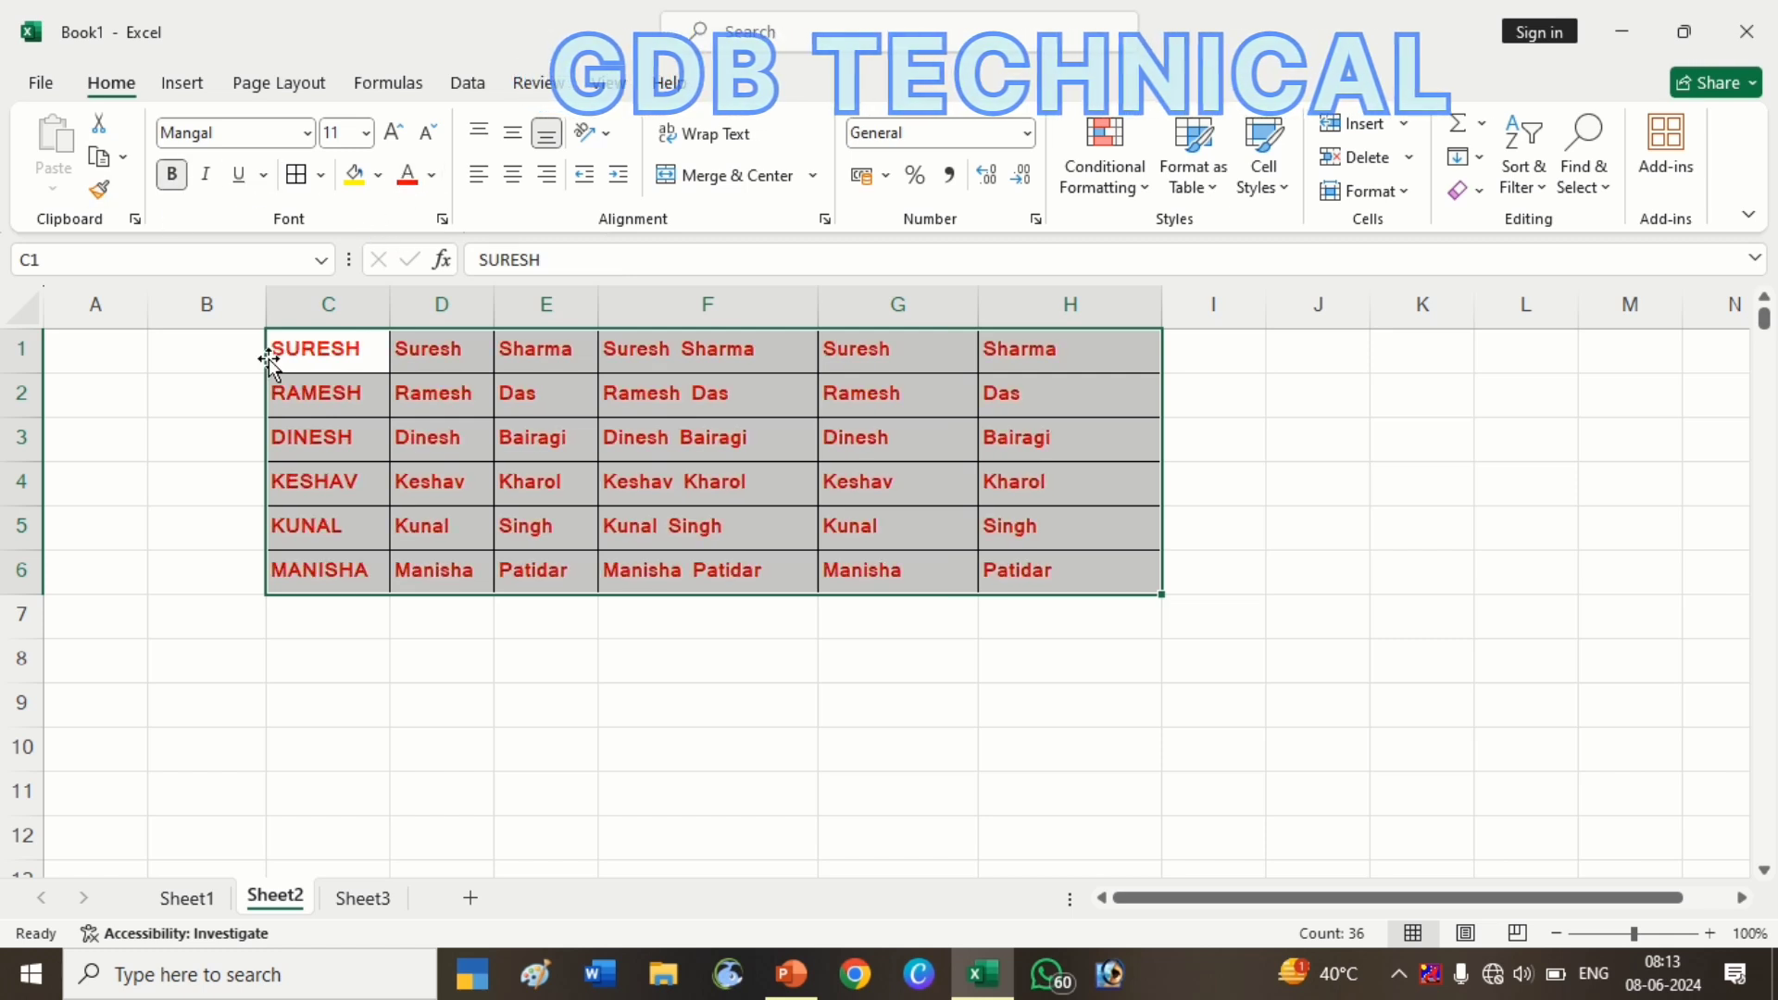
left_click(543, 515)
Clear the formats from C1:H6, then undo to restore the formatting
left_click(320, 366)
left_click_drag(347, 394, 1075, 568)
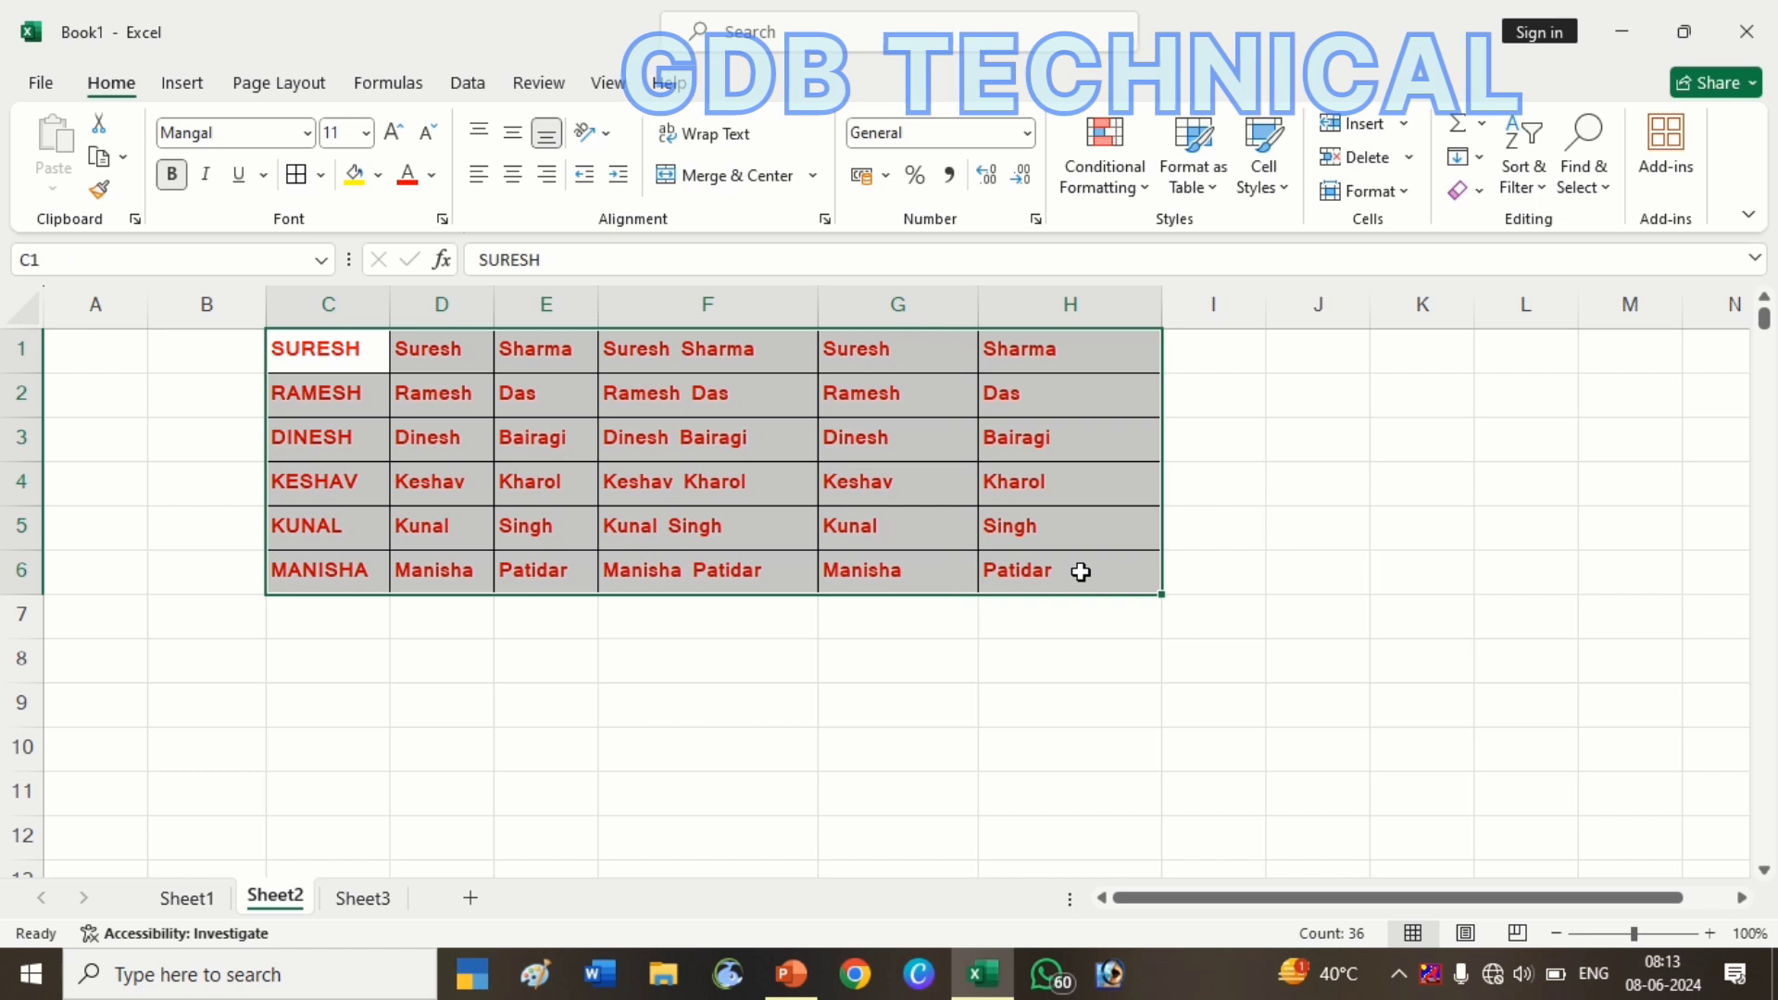
left_click(1482, 191)
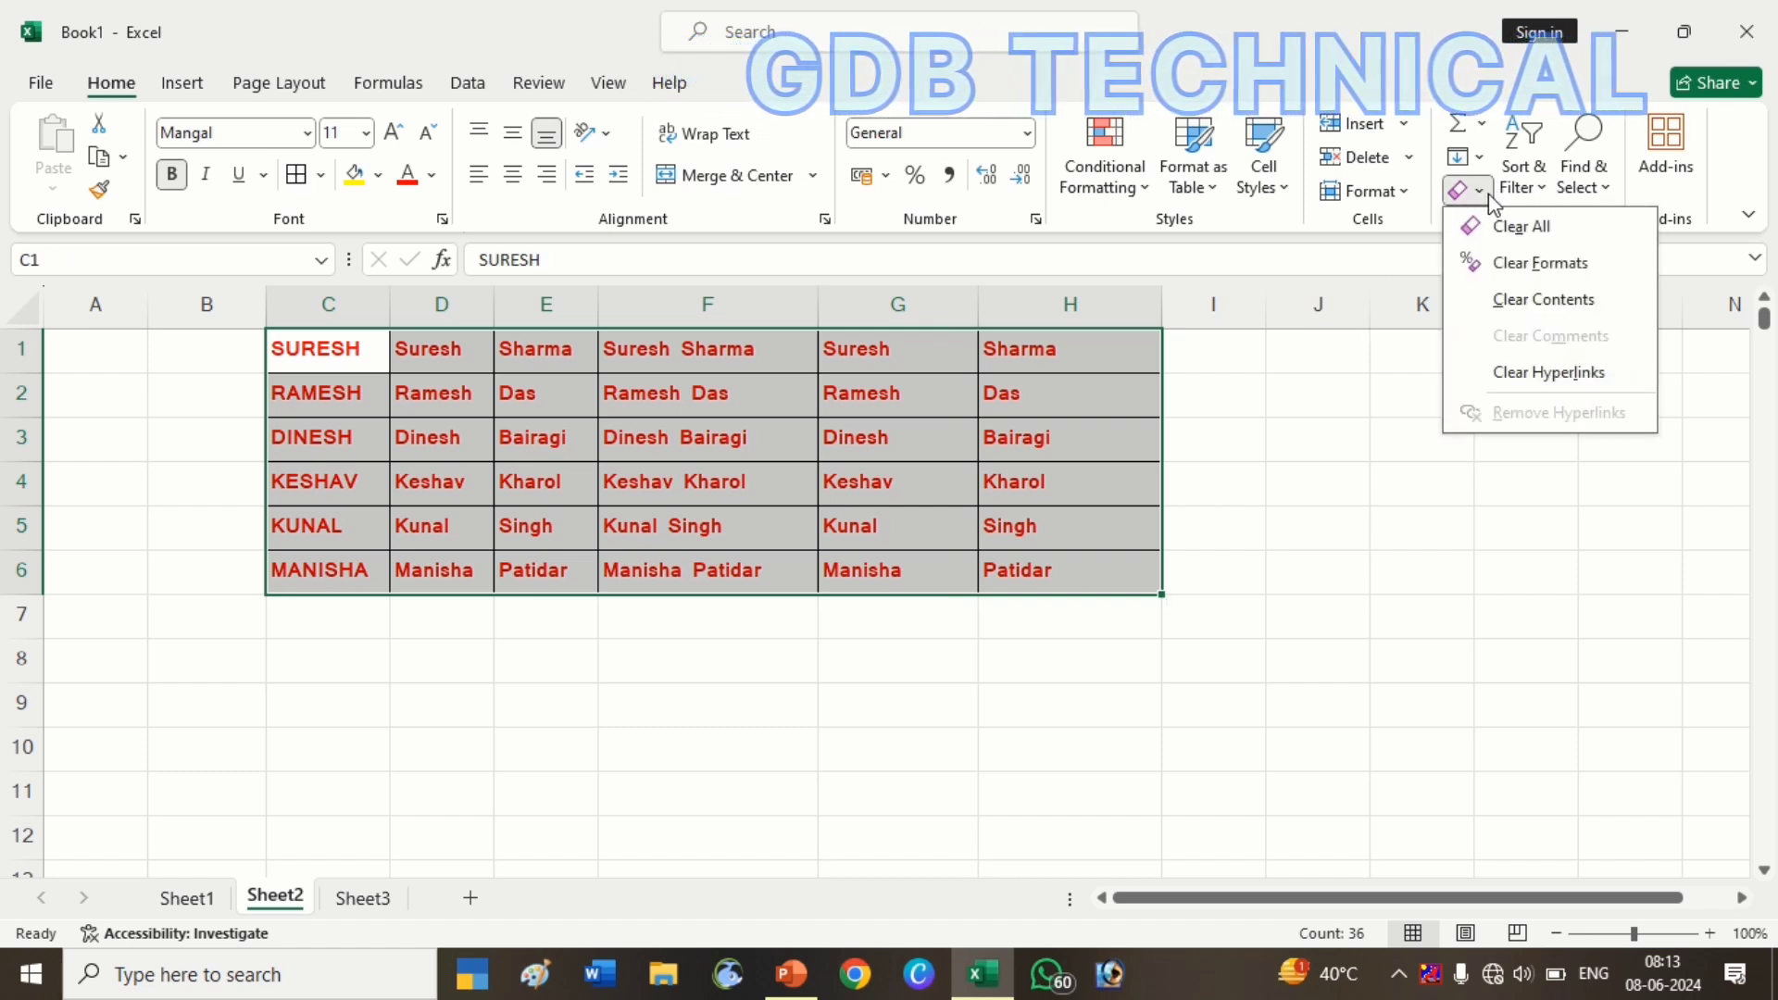
left_click(1539, 264)
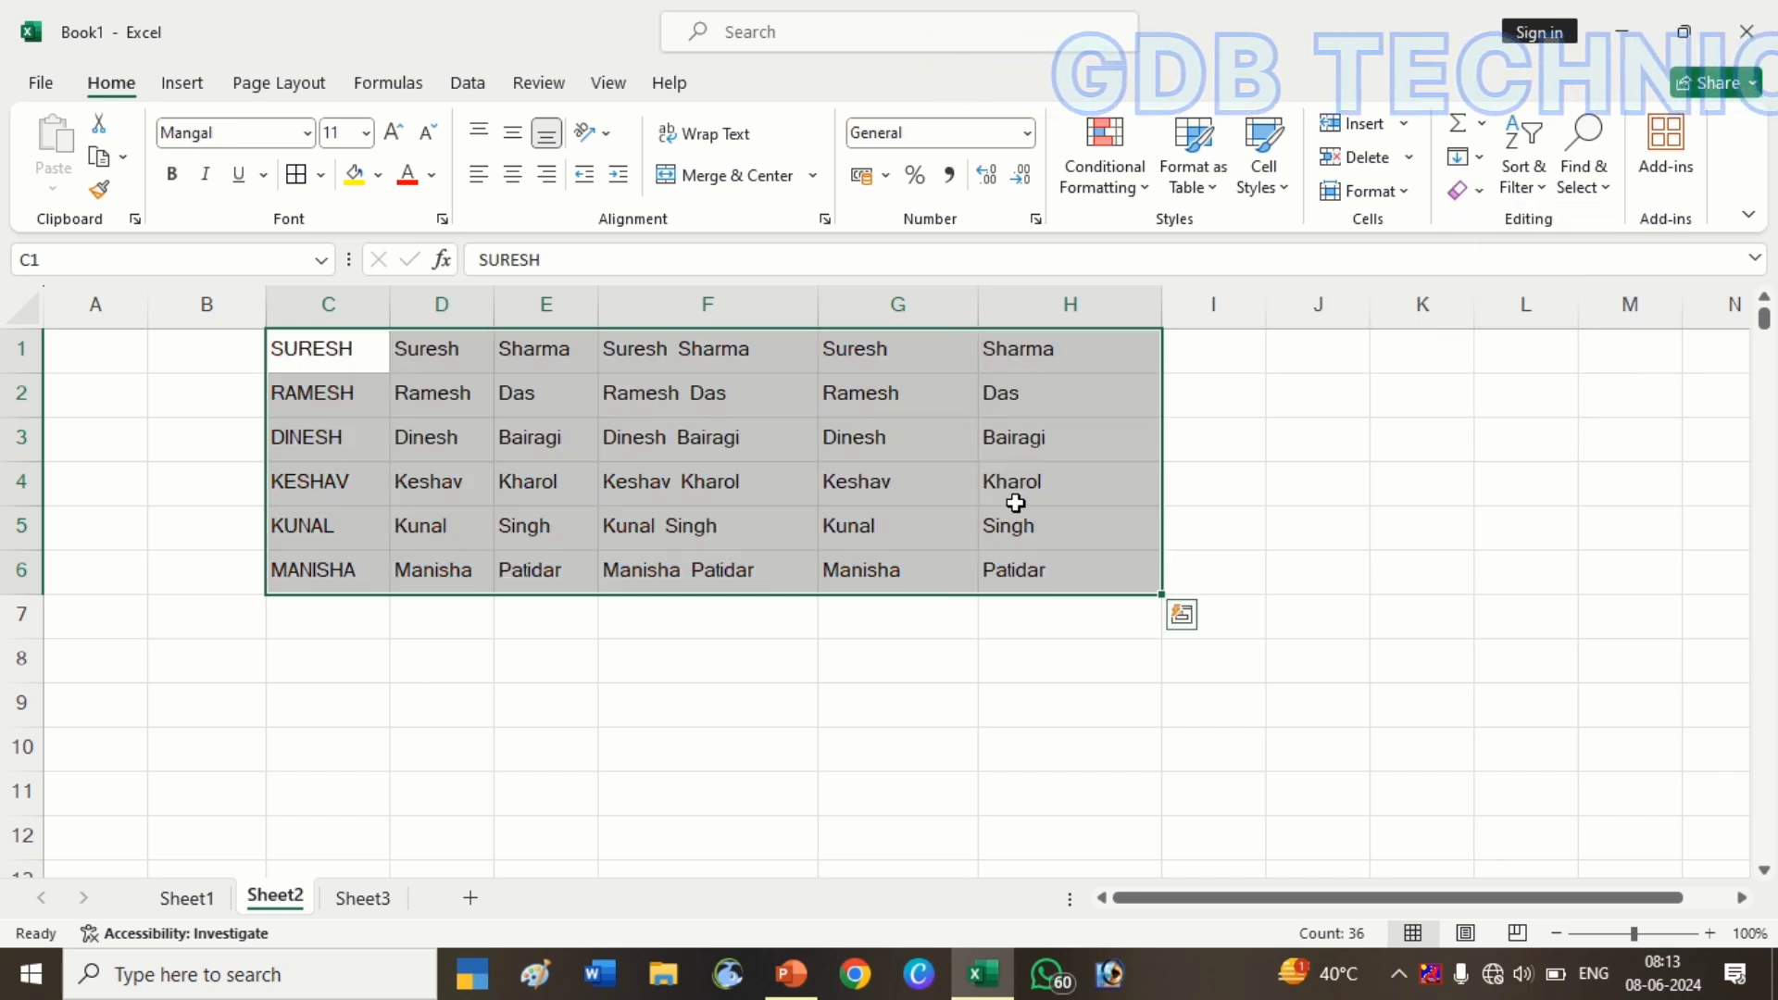
key("ctrl+z")
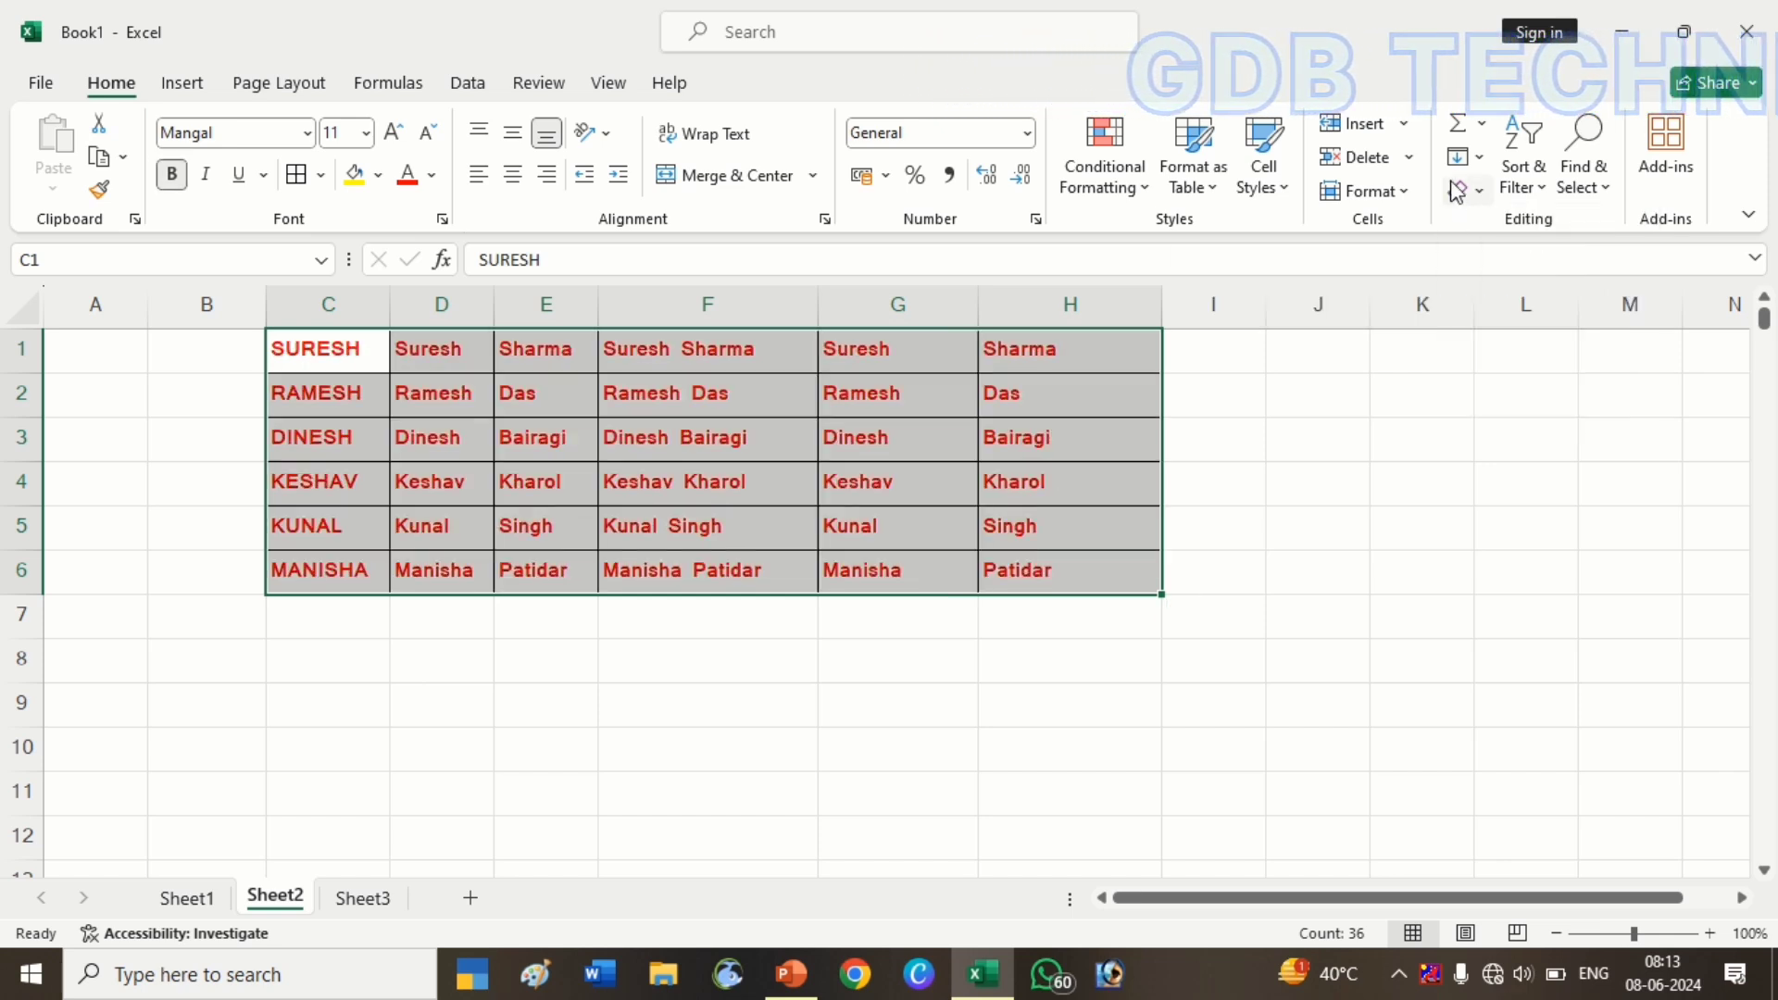
left_click(1479, 190)
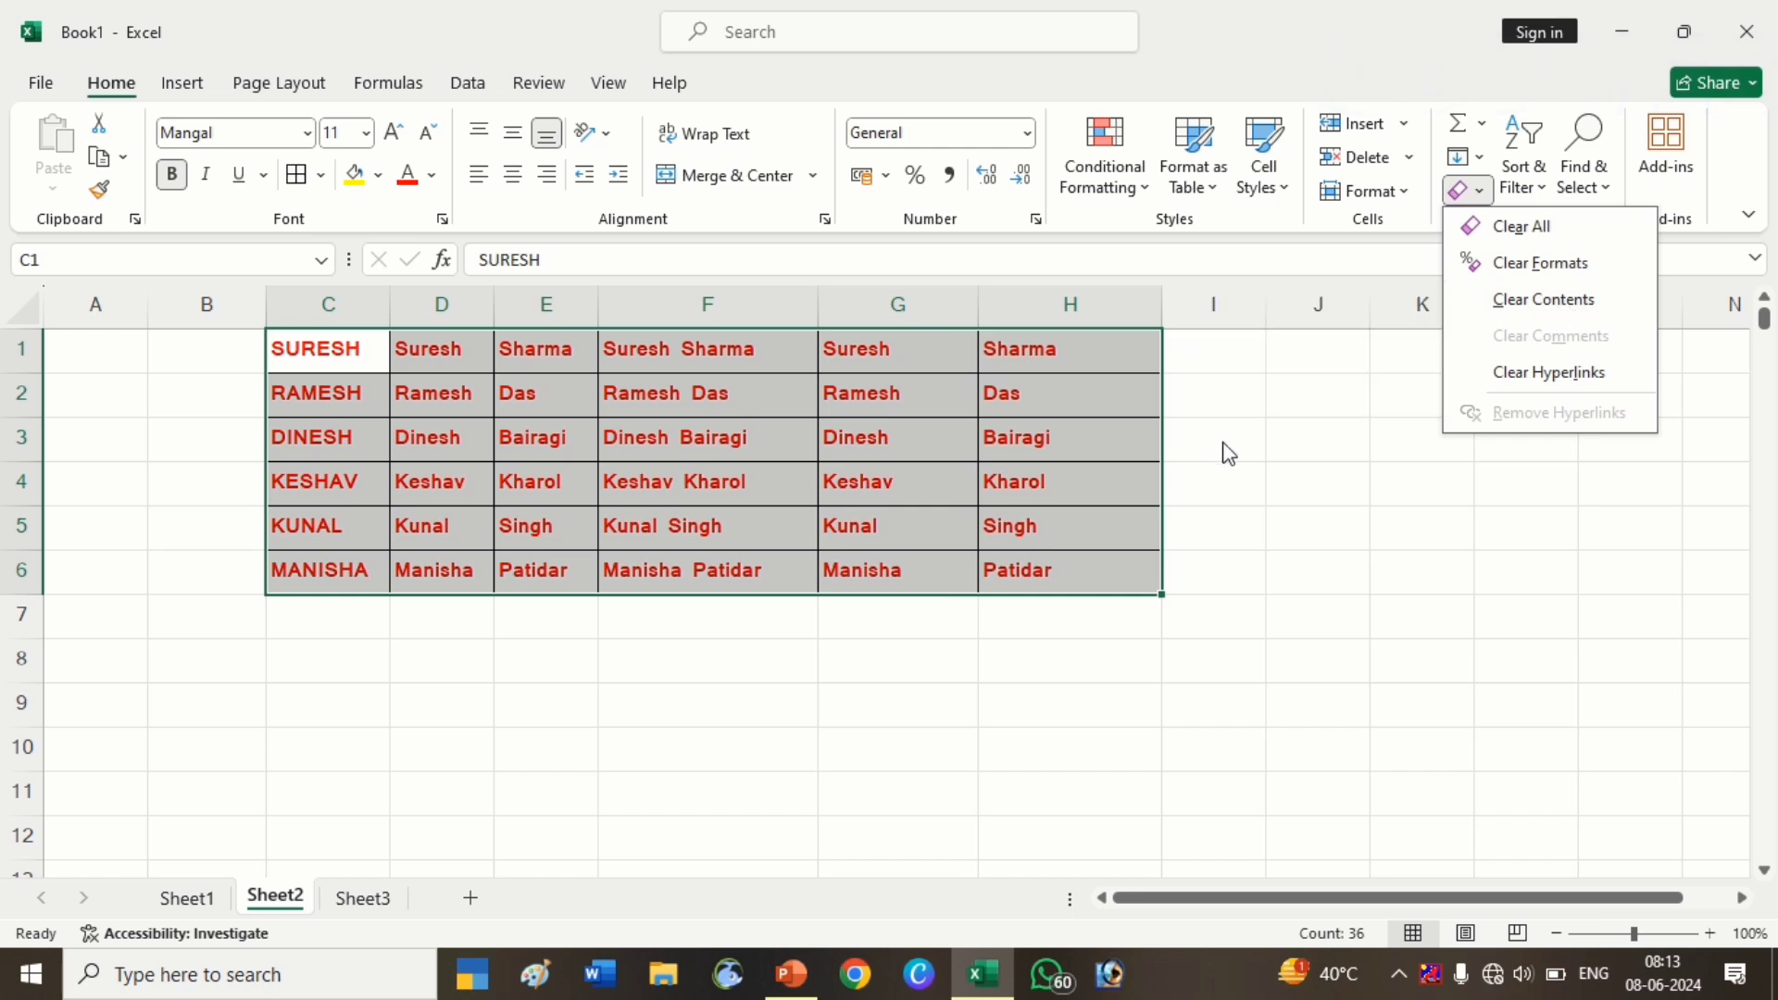
Clear the contents of C1:H6, leaving an empty bordered grid, and begin typing 'De' in D1
left_click(1500, 311)
left_click(826, 465)
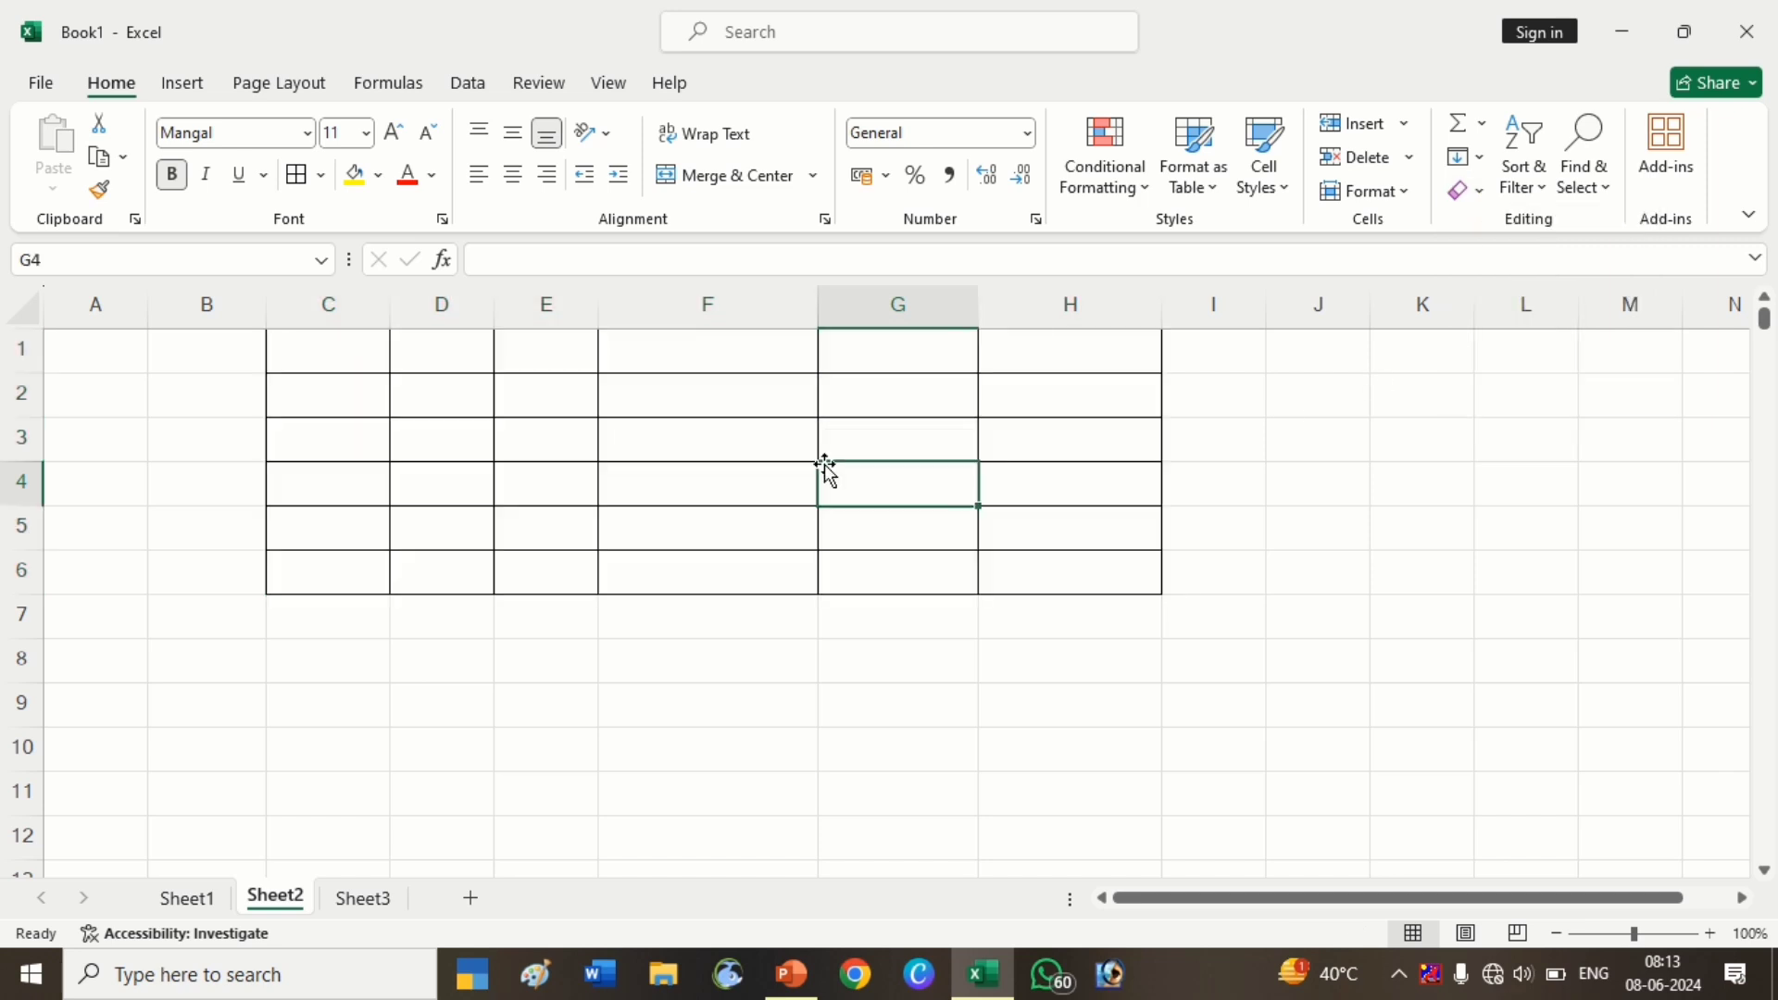
left_click(422, 368)
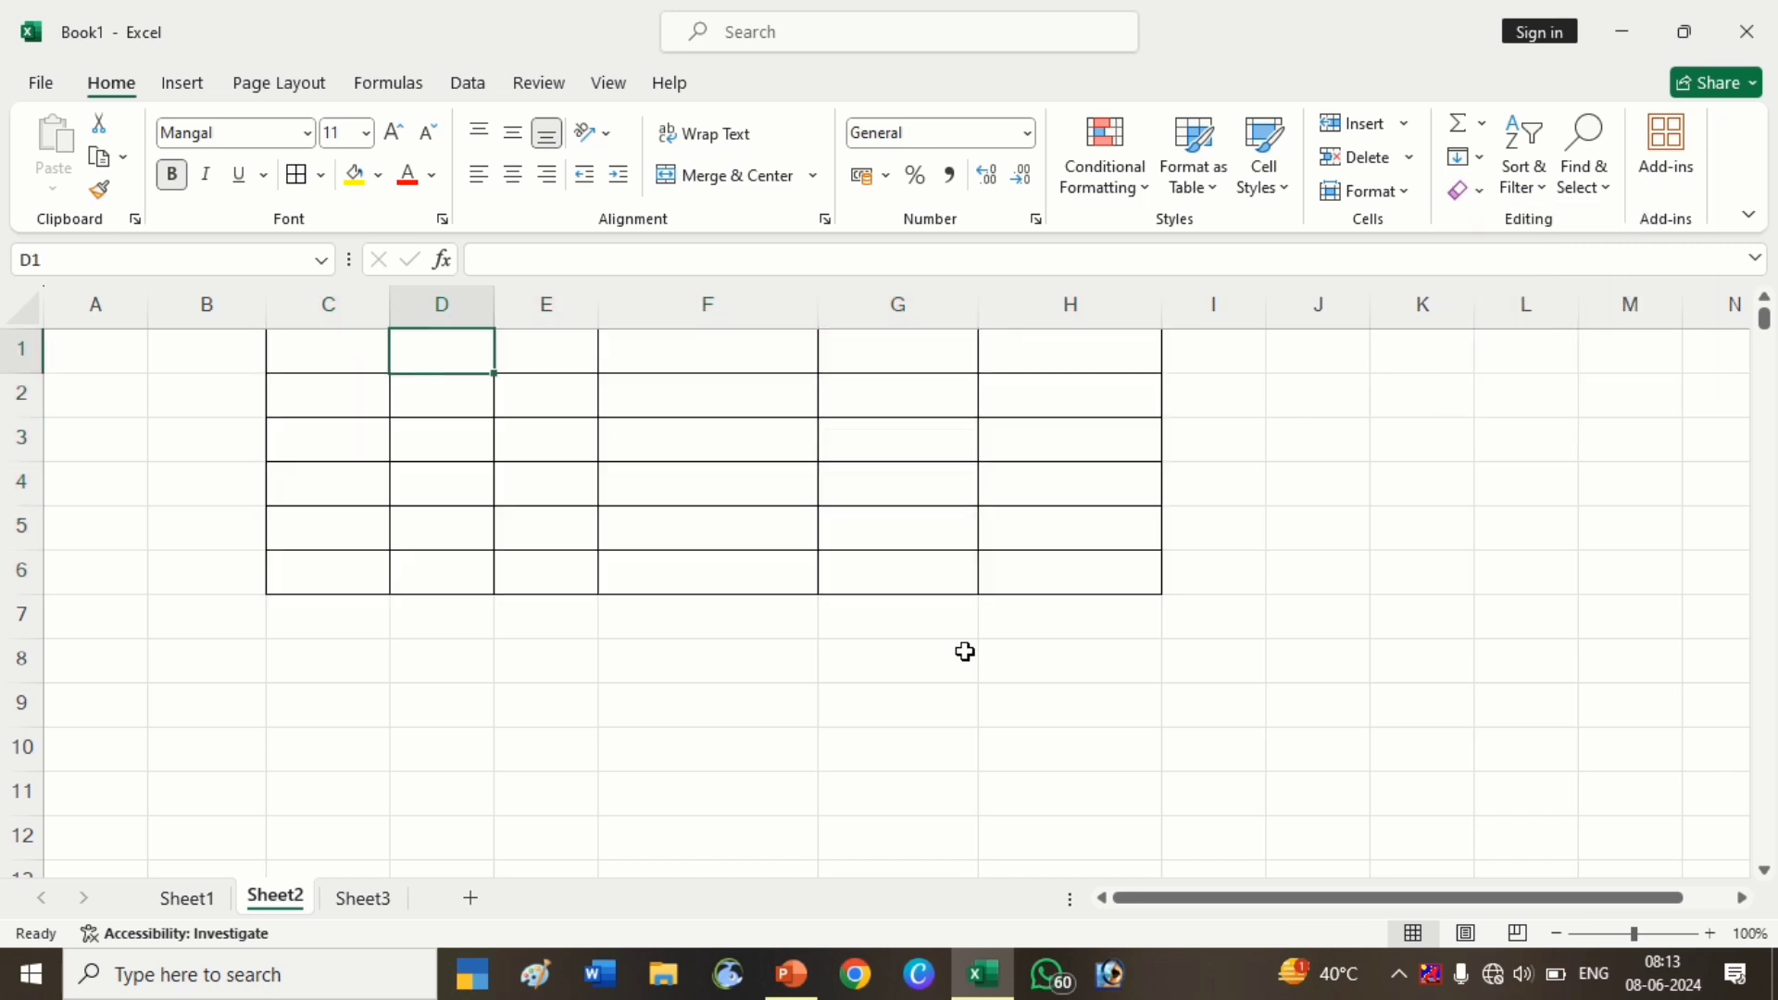
type("De")
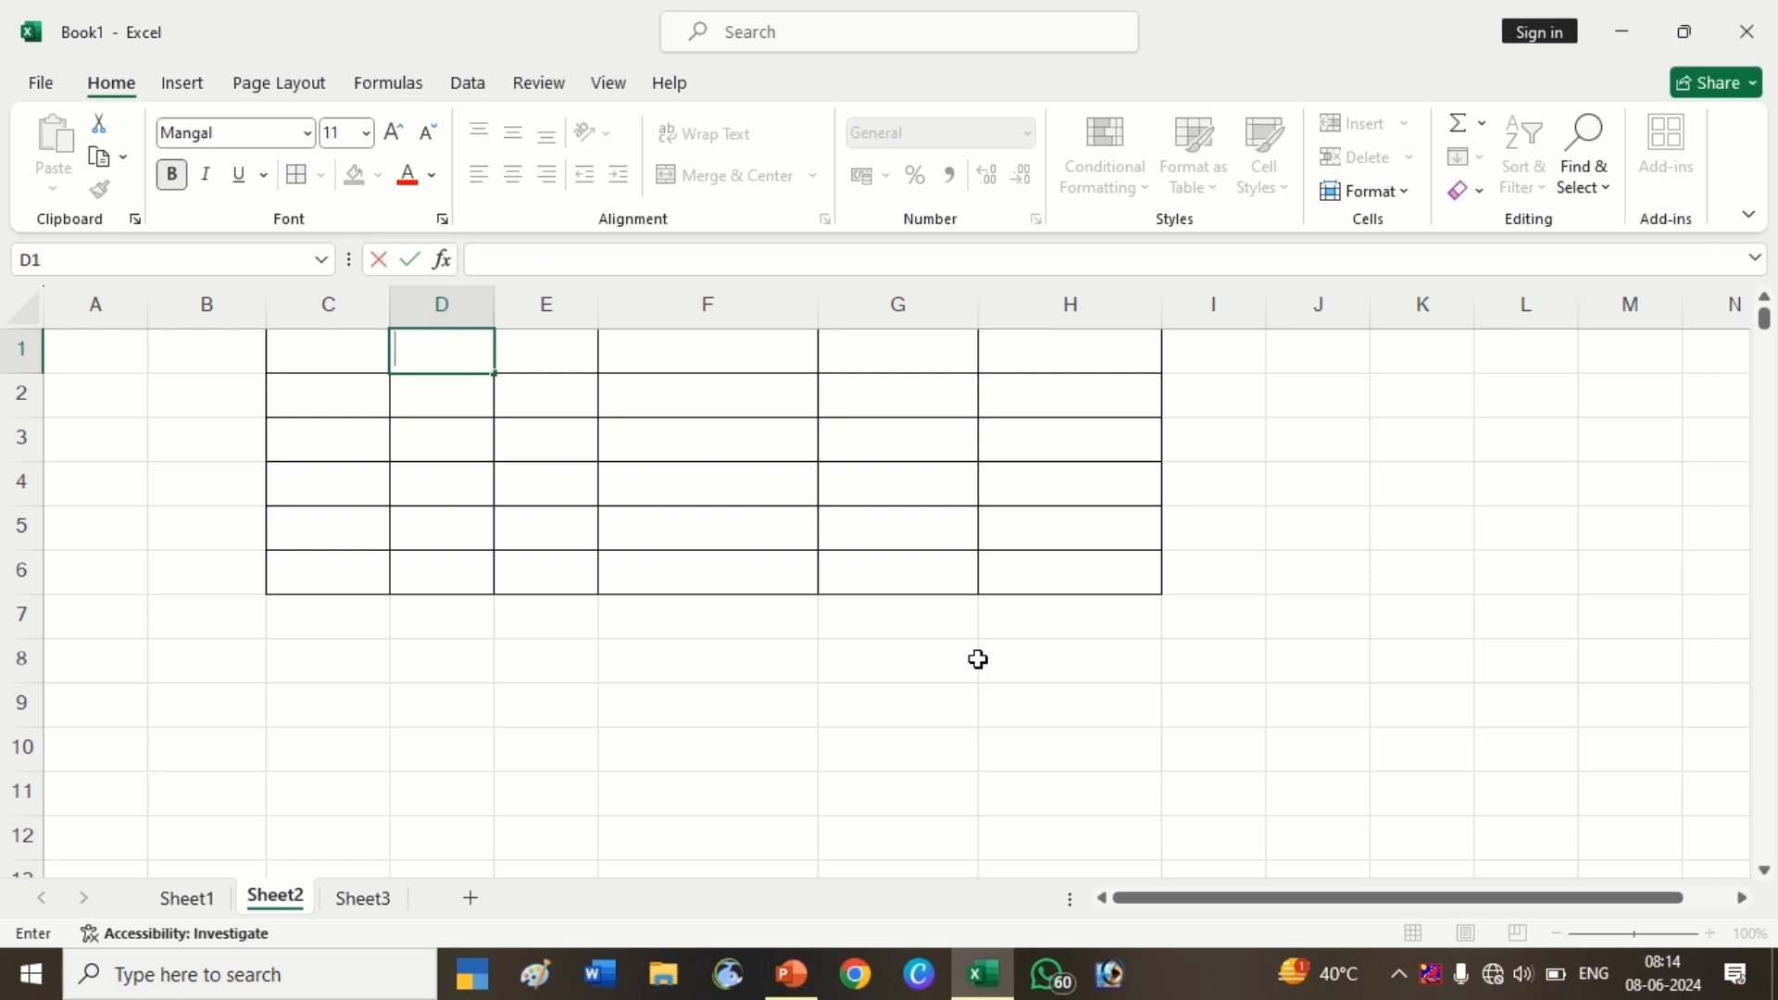
key("Escape")
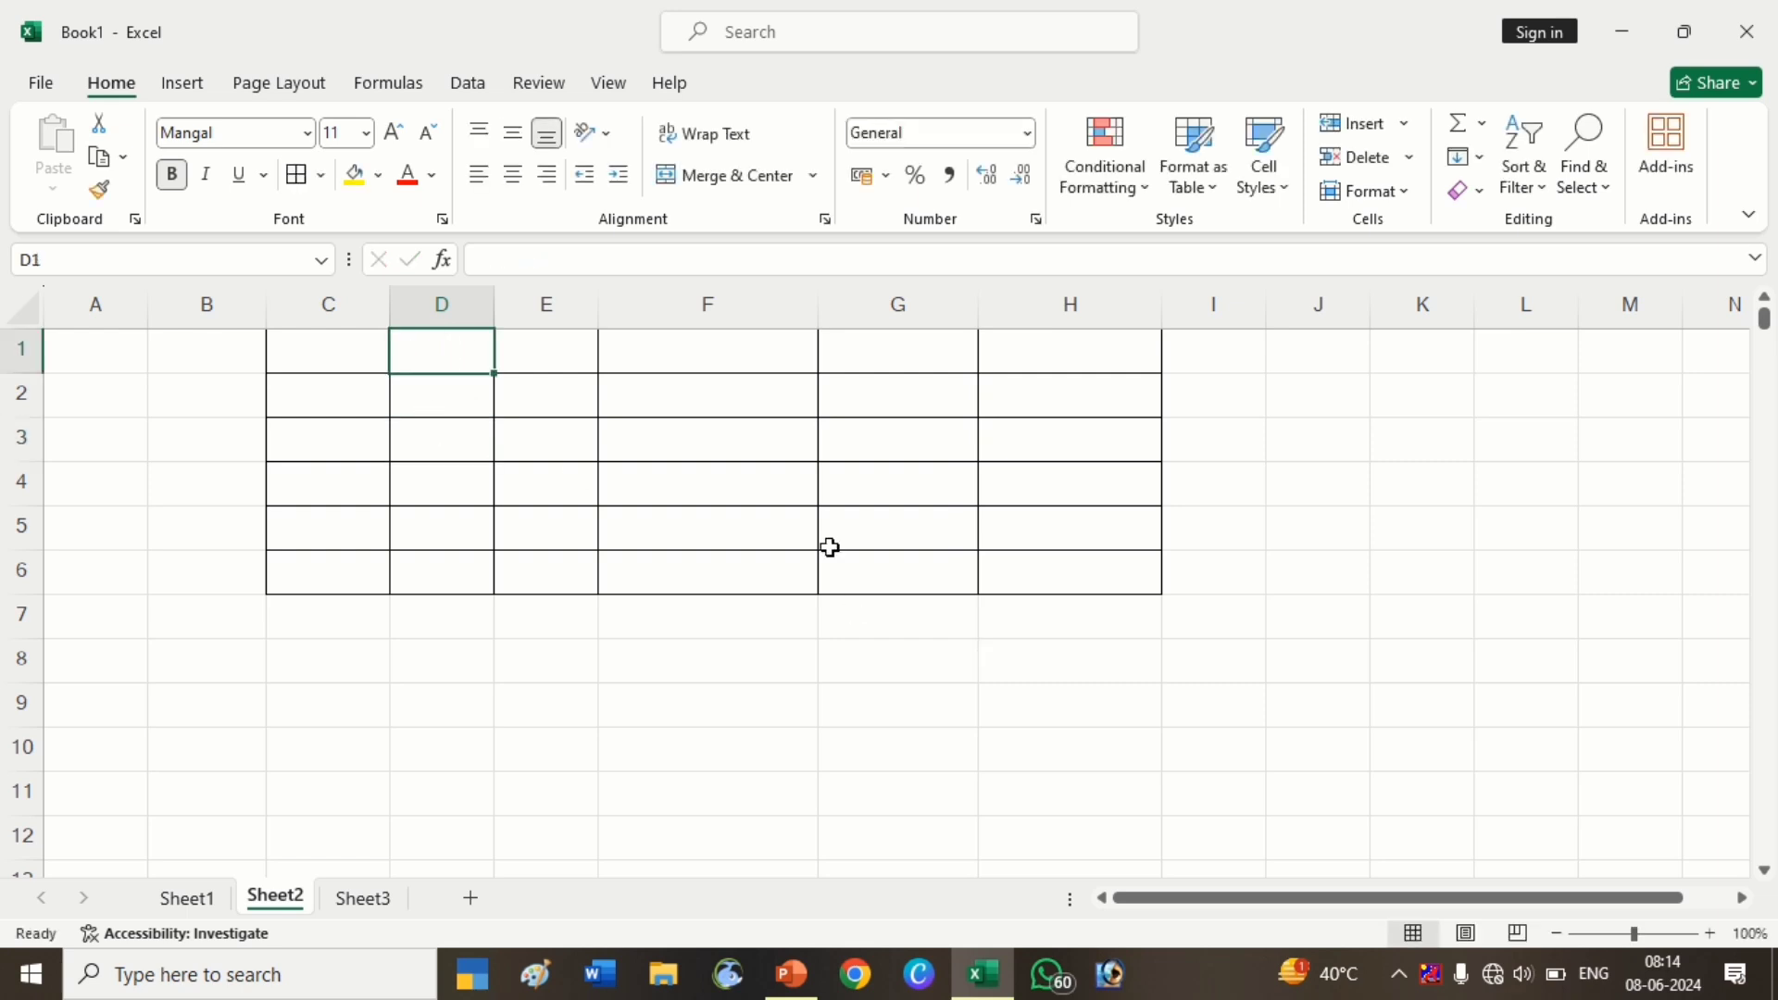
type("Rohit")
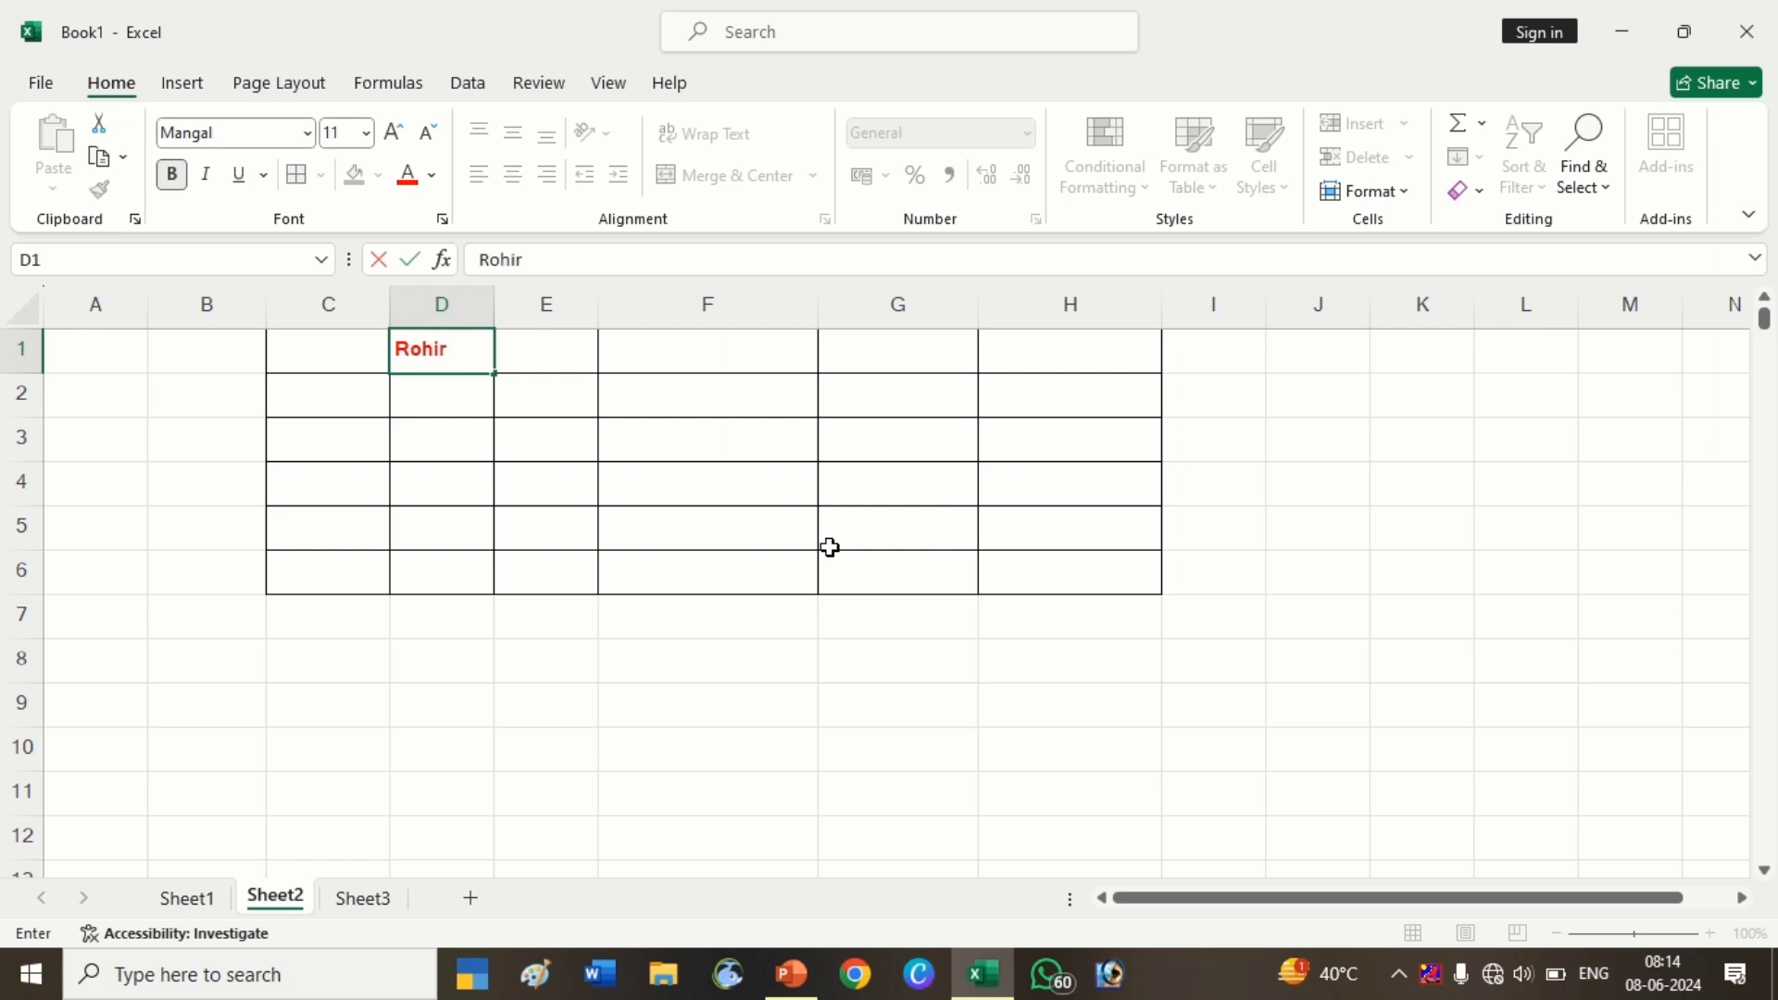
key("Return")
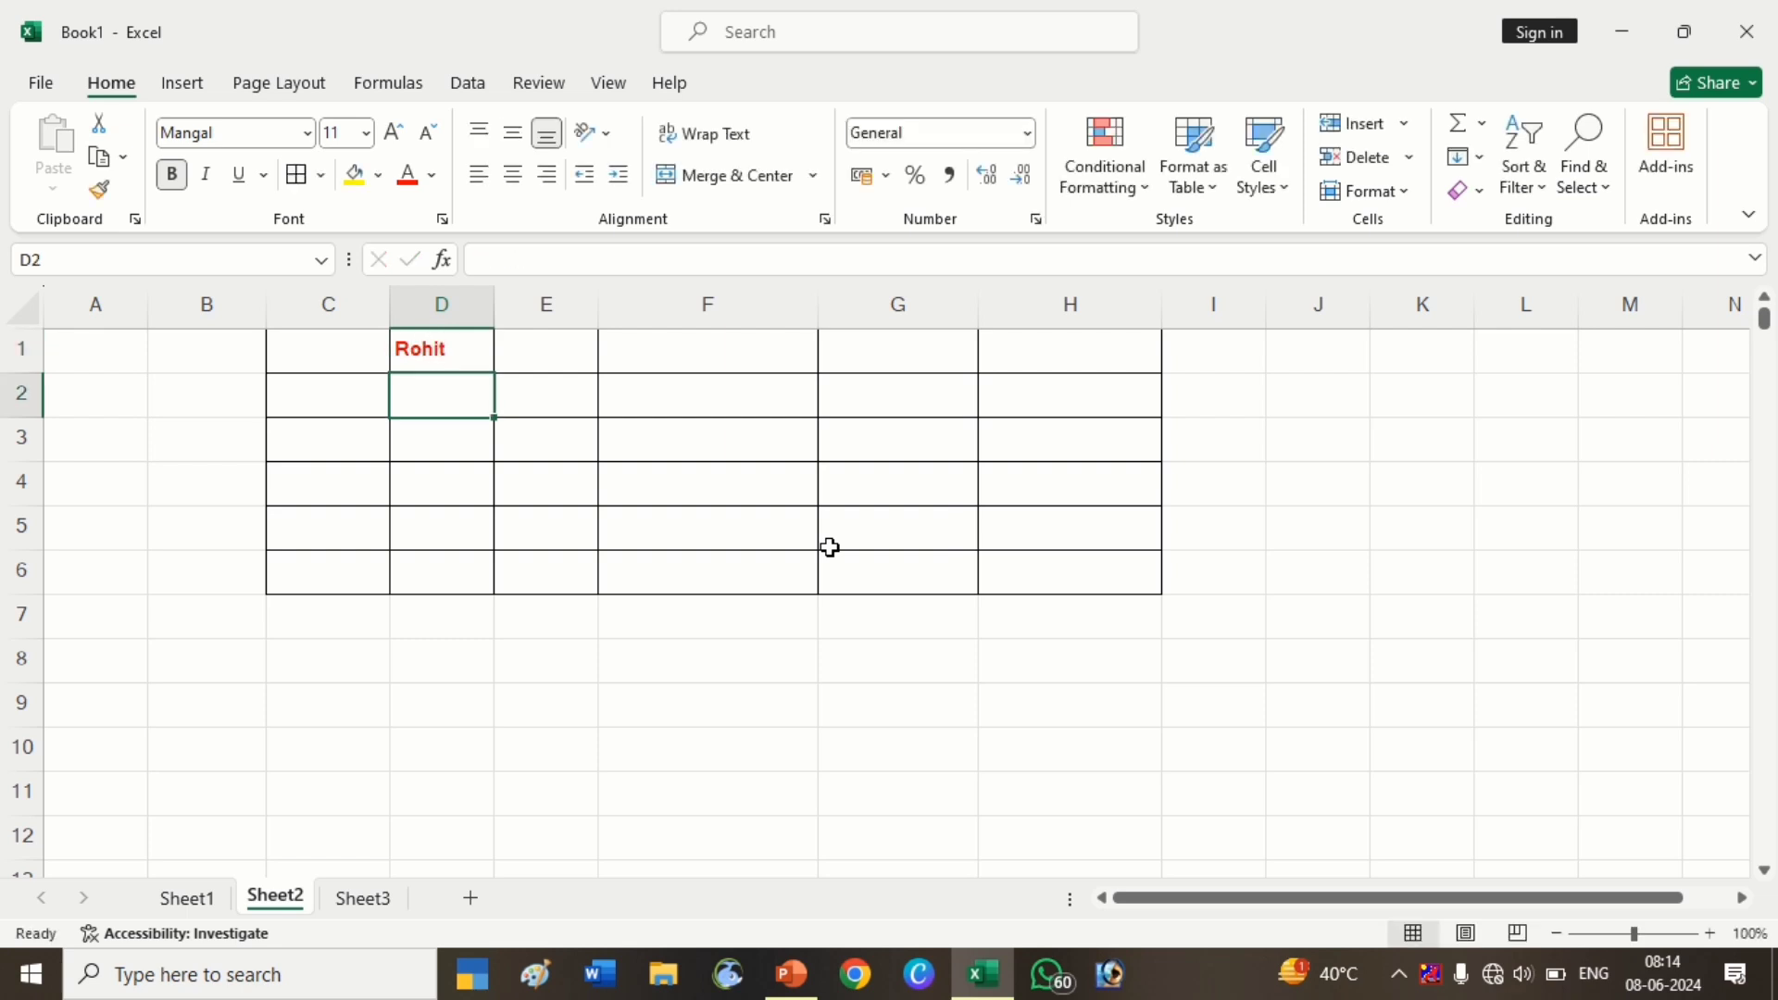
key("ctrl+z")
key("ctrl+z")
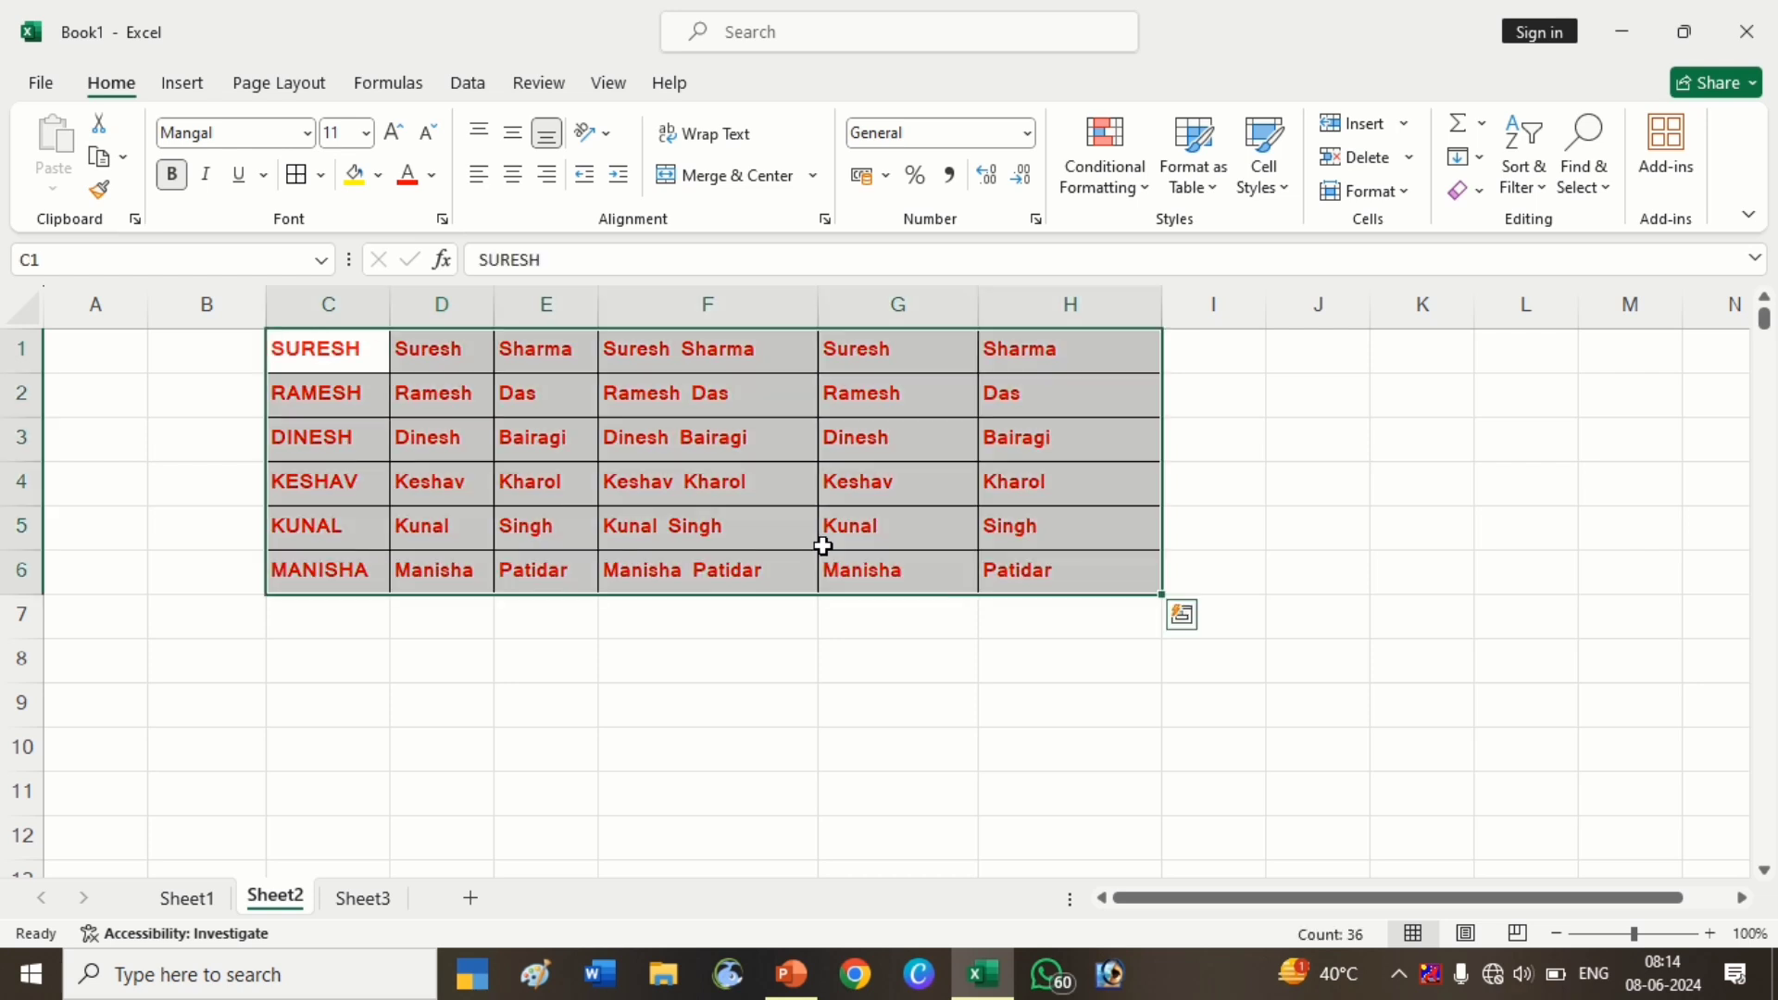
left_click(770, 488)
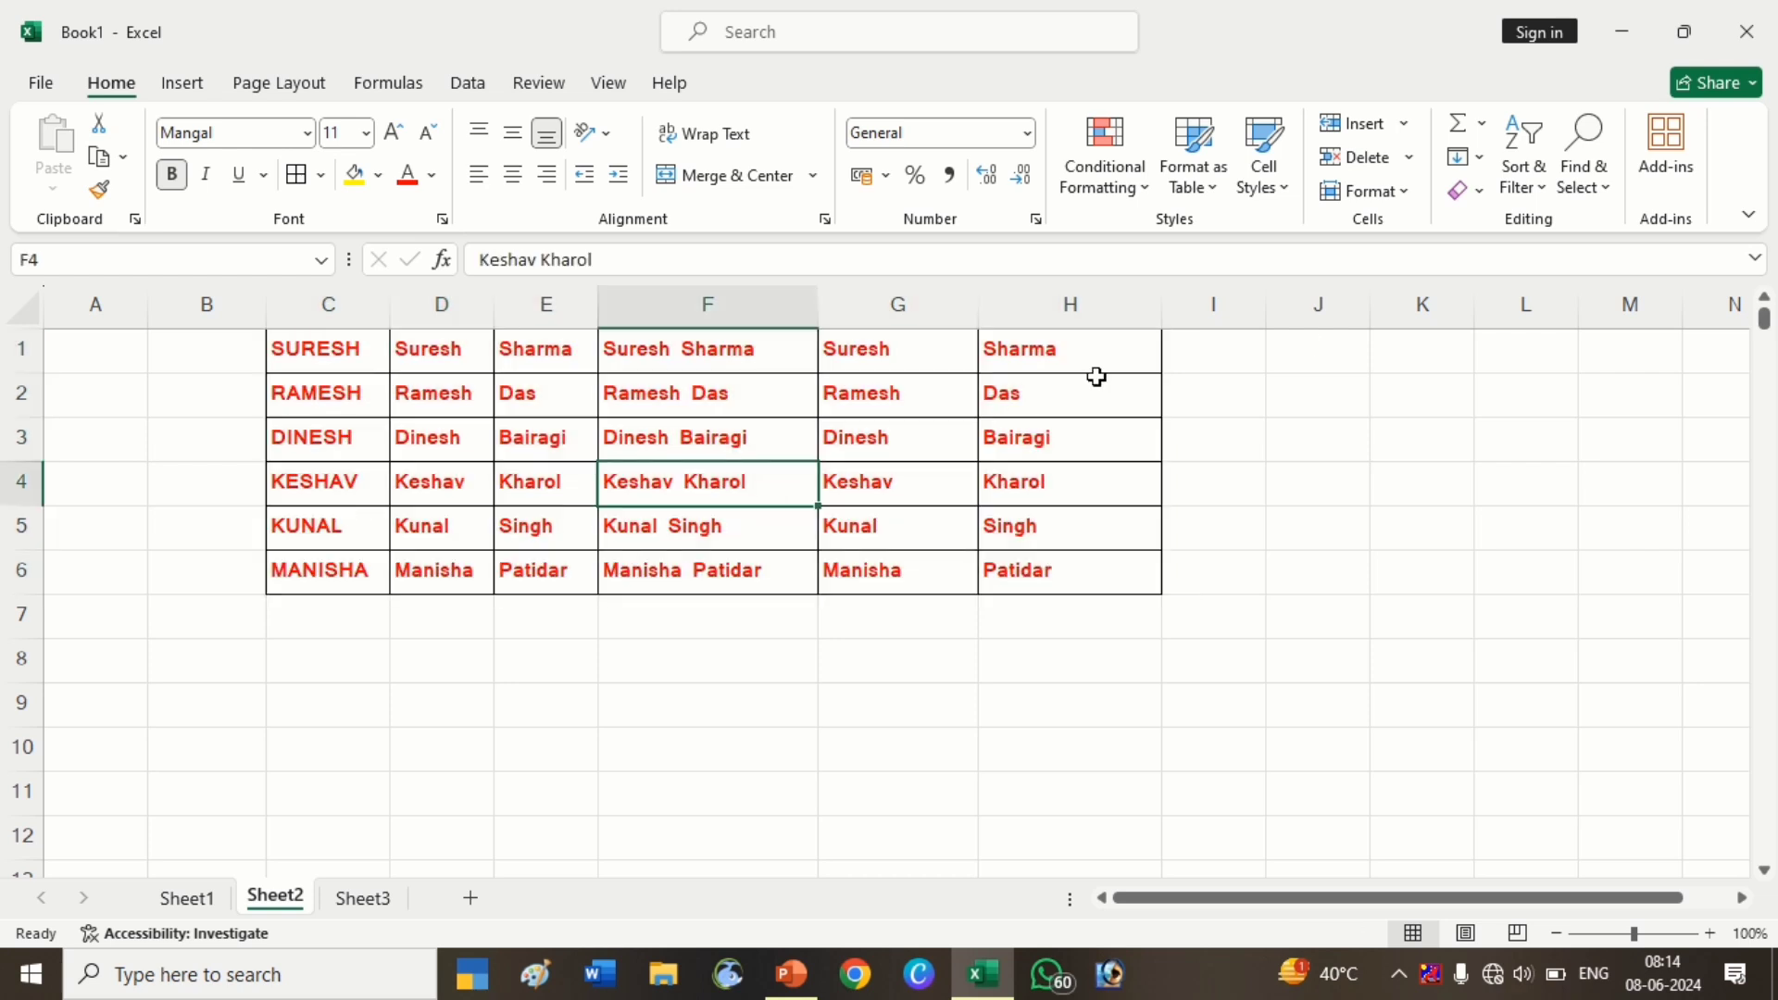
left_click(1477, 157)
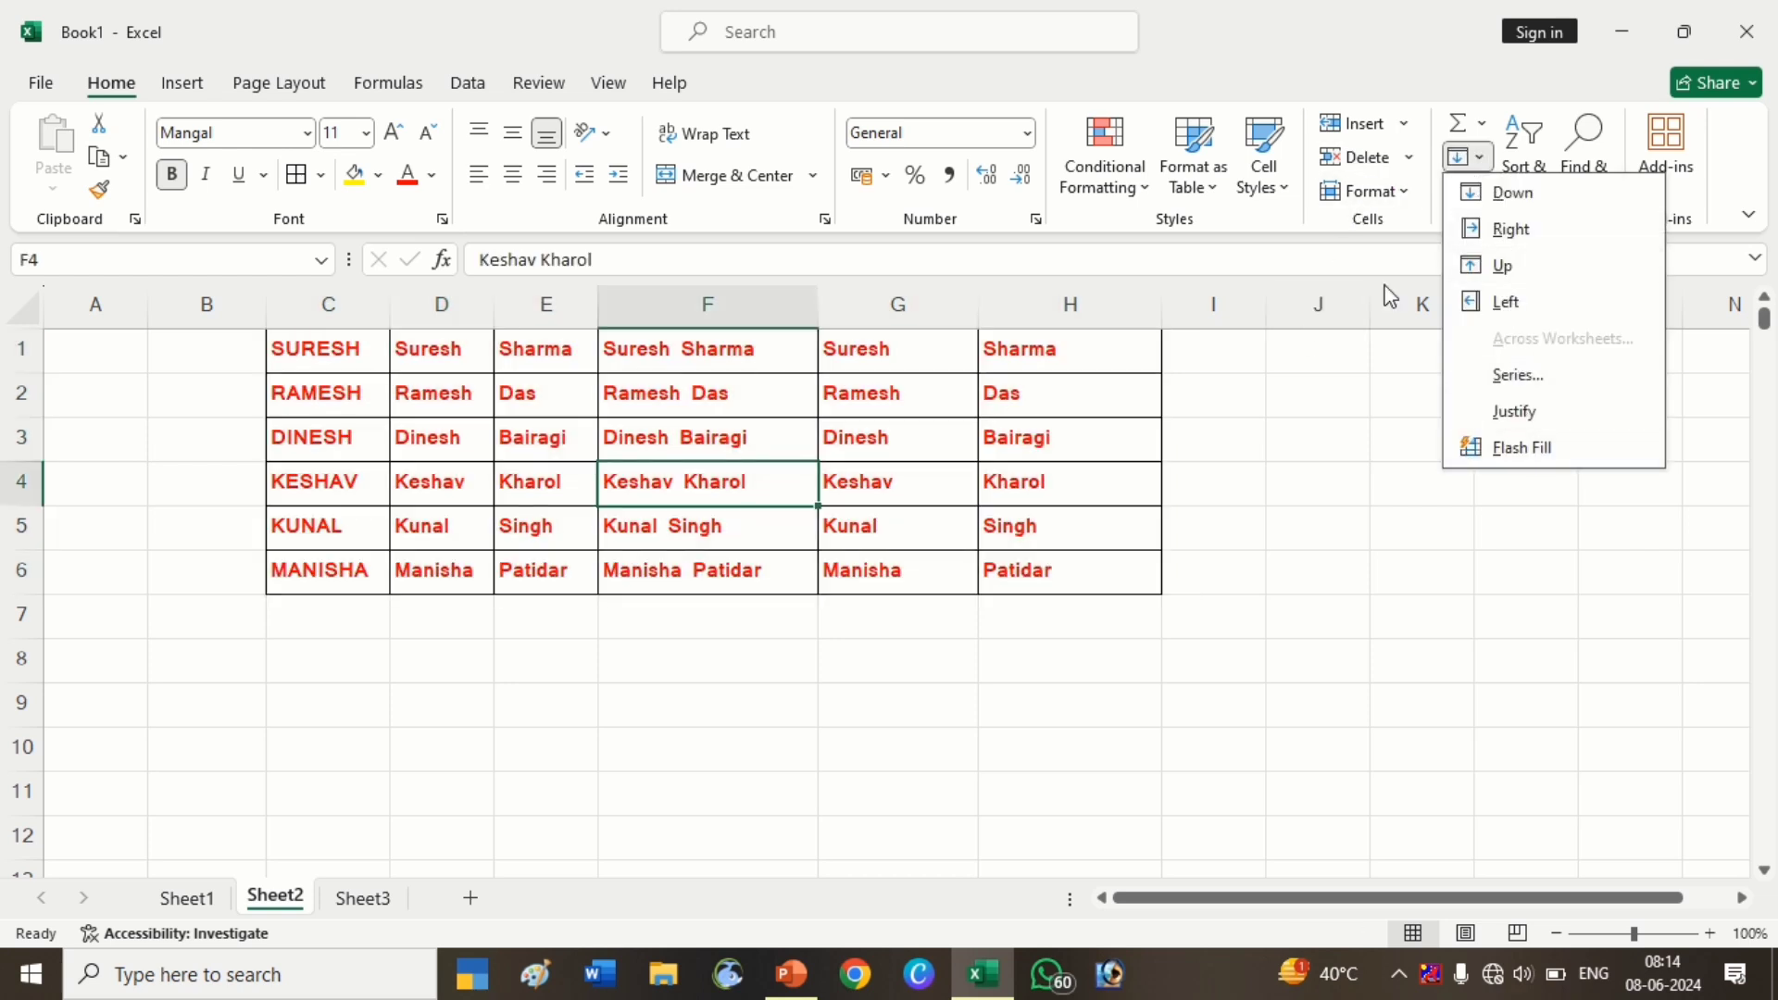
left_click(1391, 319)
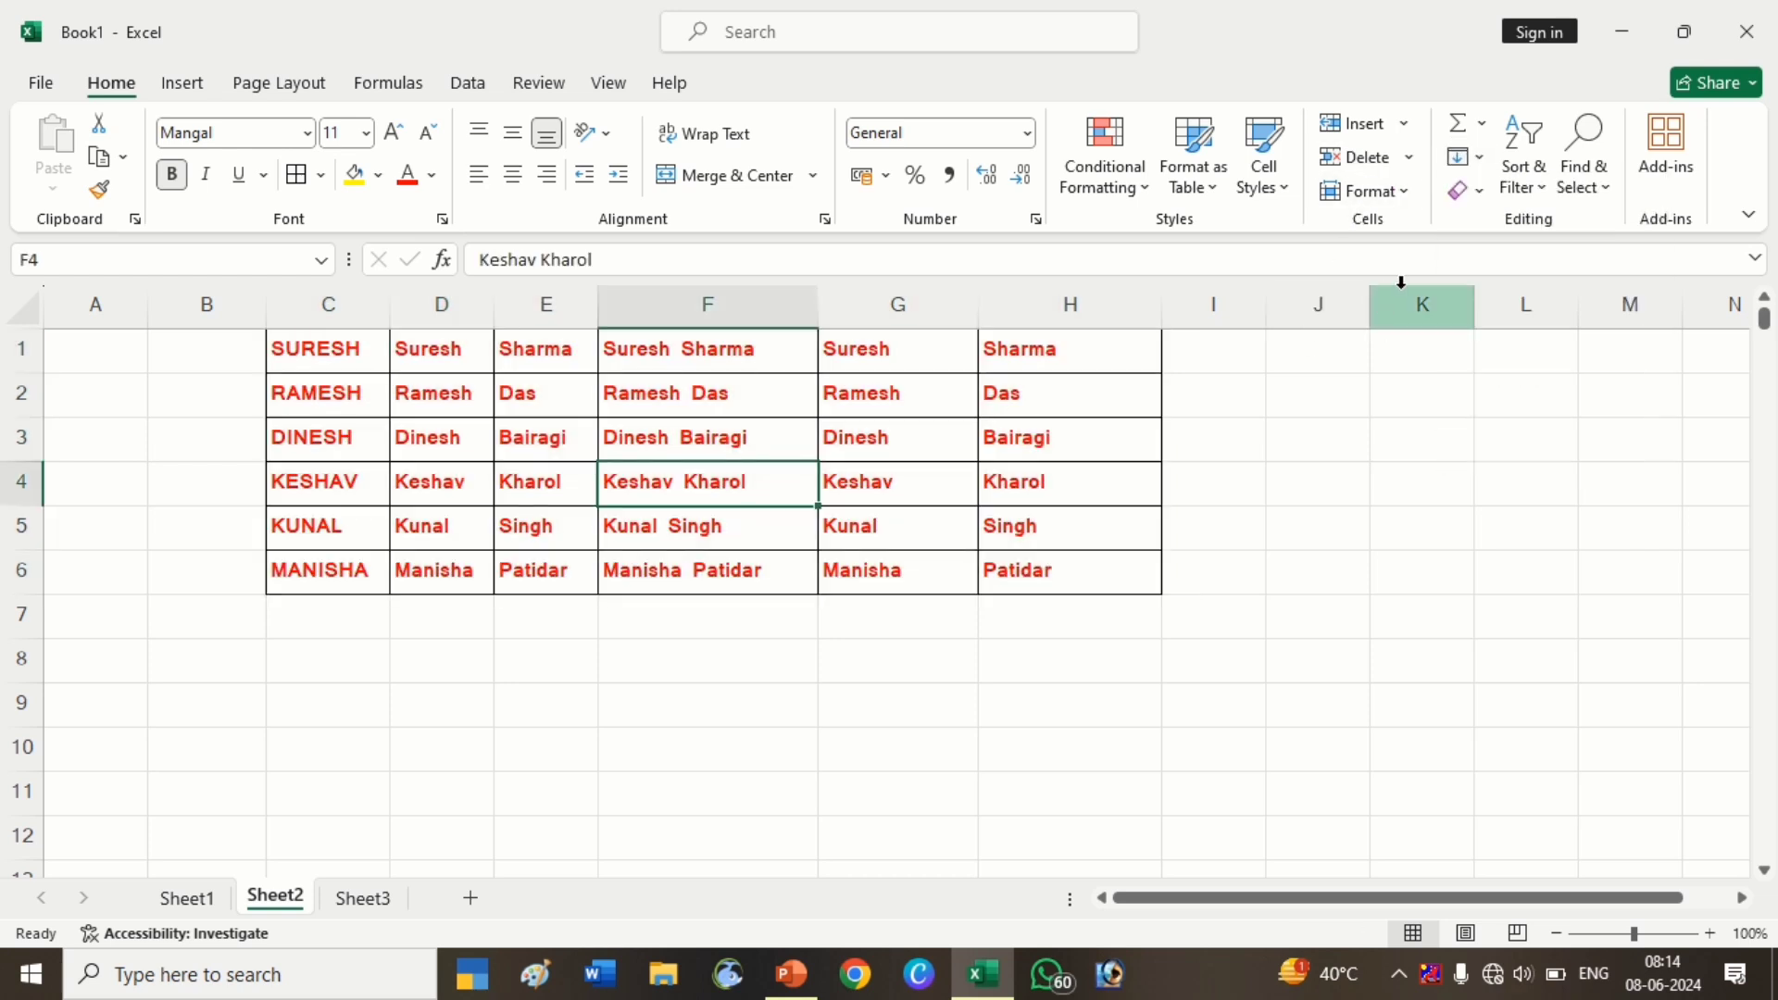
left_click(1480, 191)
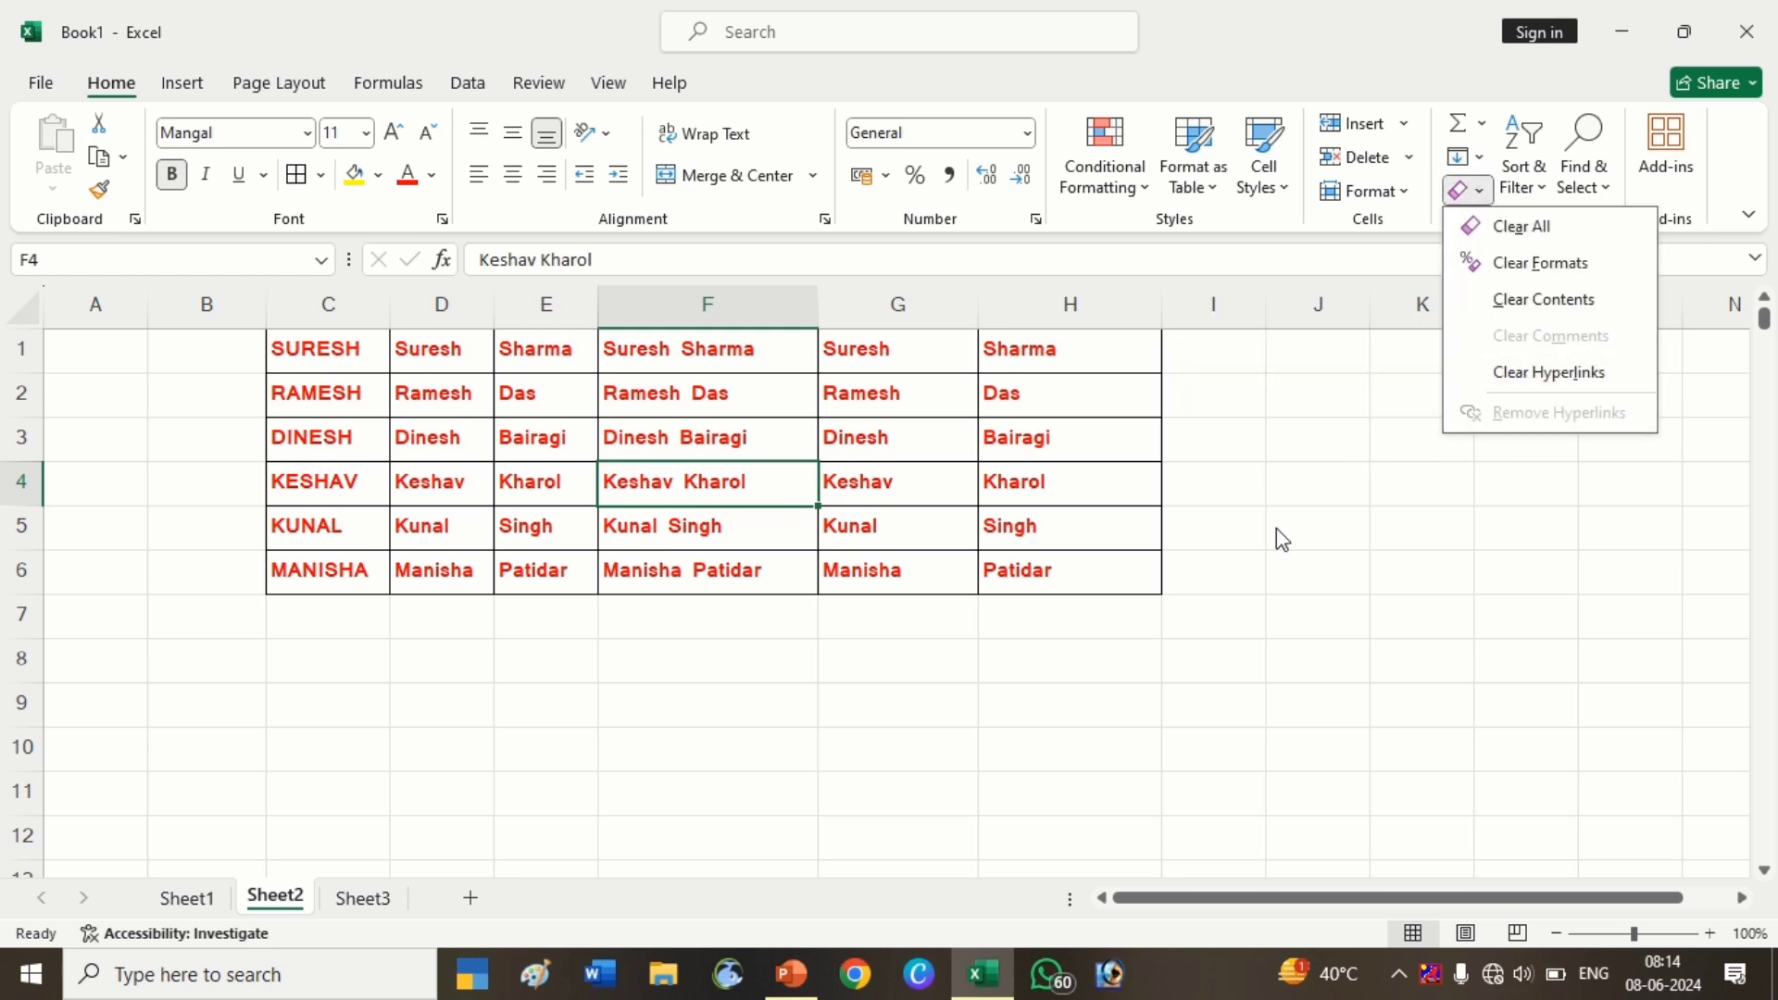
left_click(1252, 560)
left_click(1033, 445)
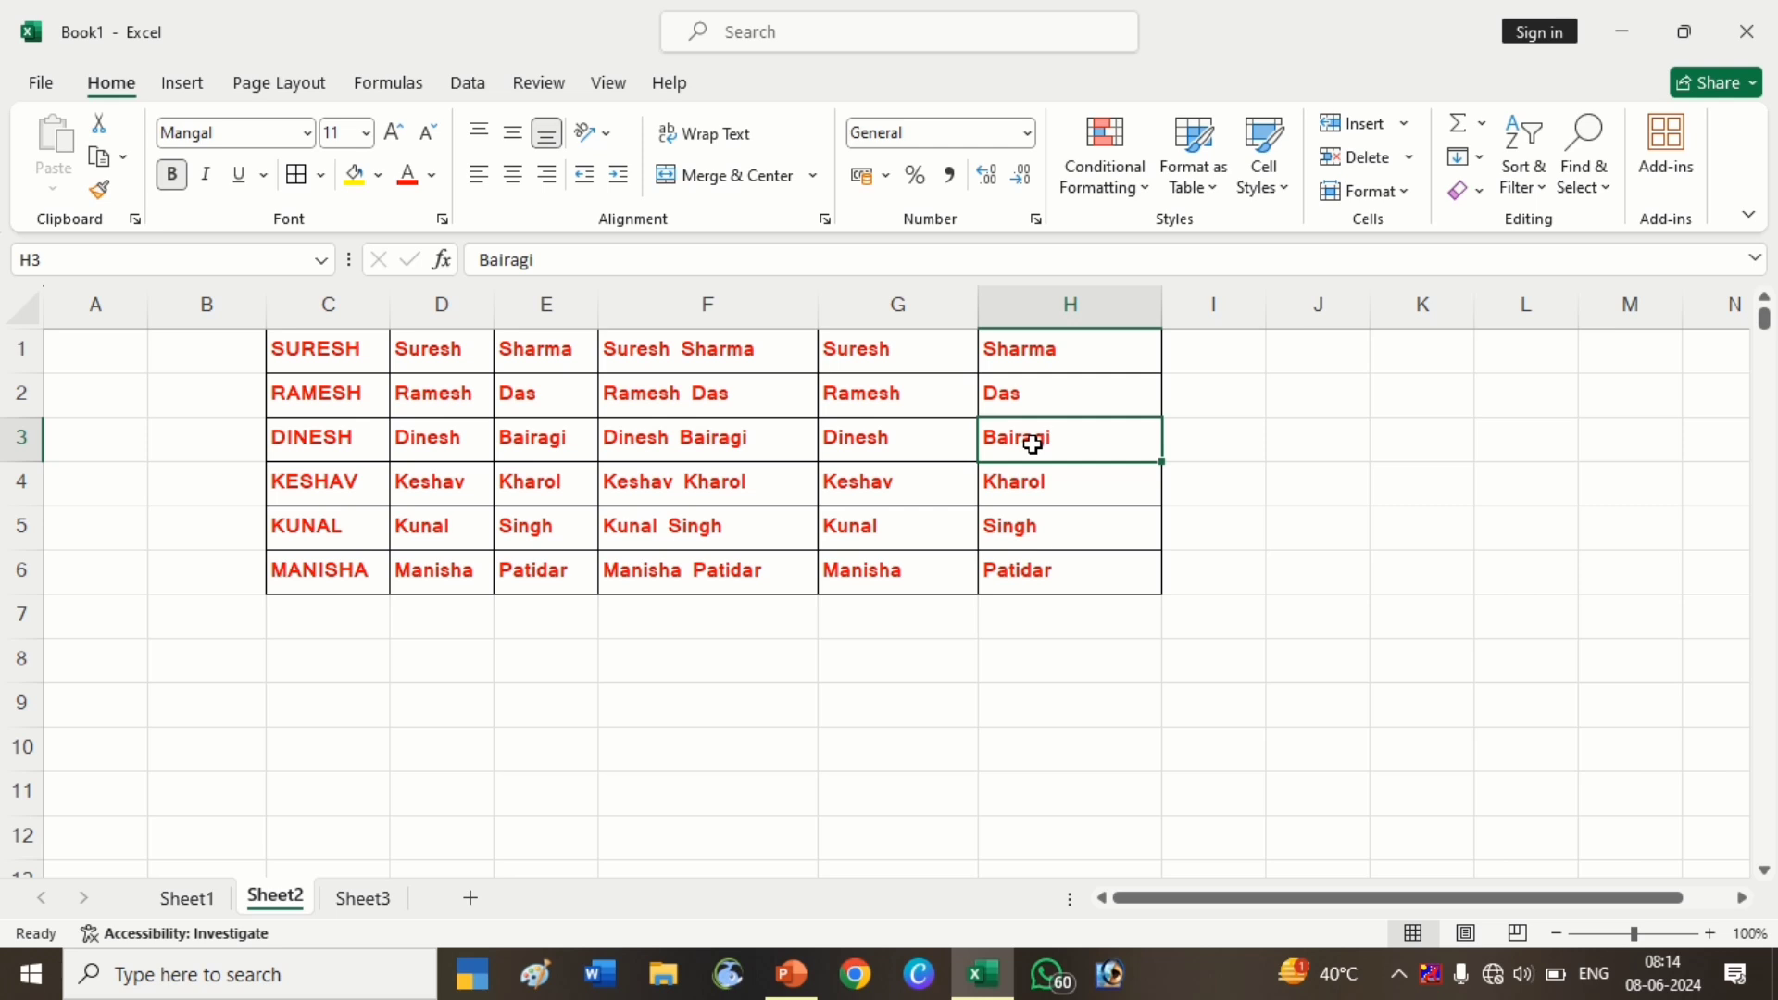
Insert a comment on G3 reading 'PGDCA' in bold, with the author line deleted
right_click(891, 448)
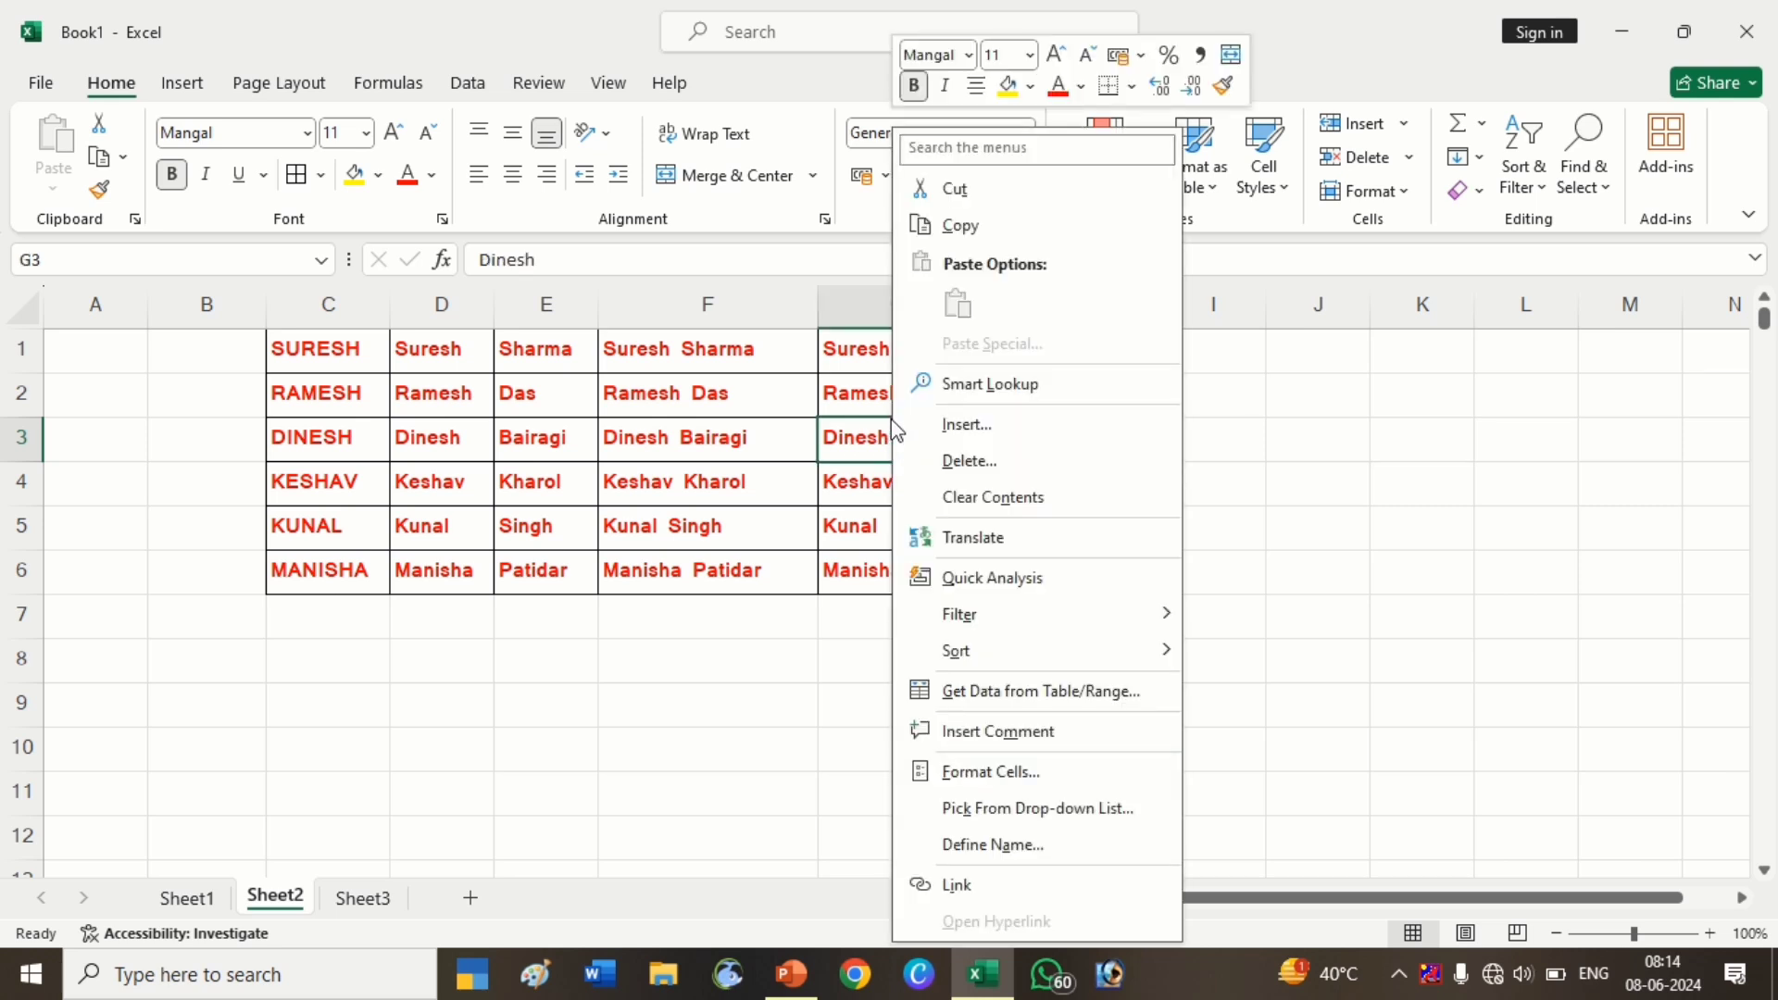
left_click(1023, 732)
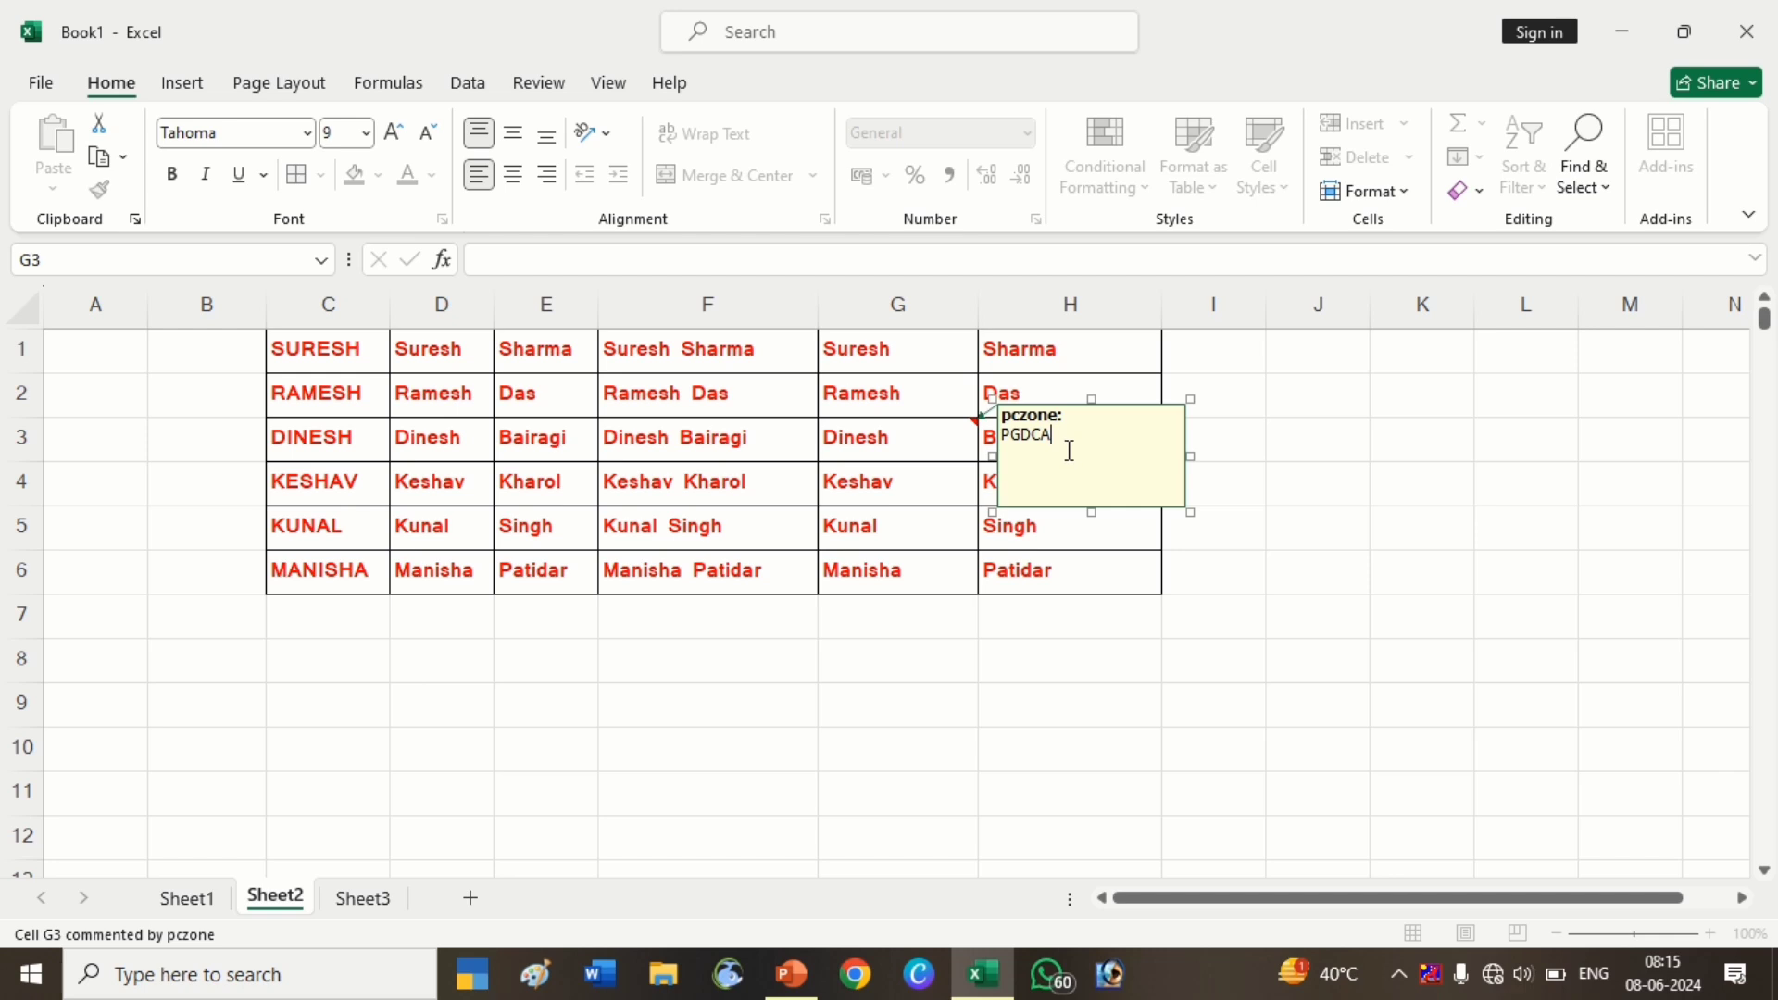
left_click(980, 437)
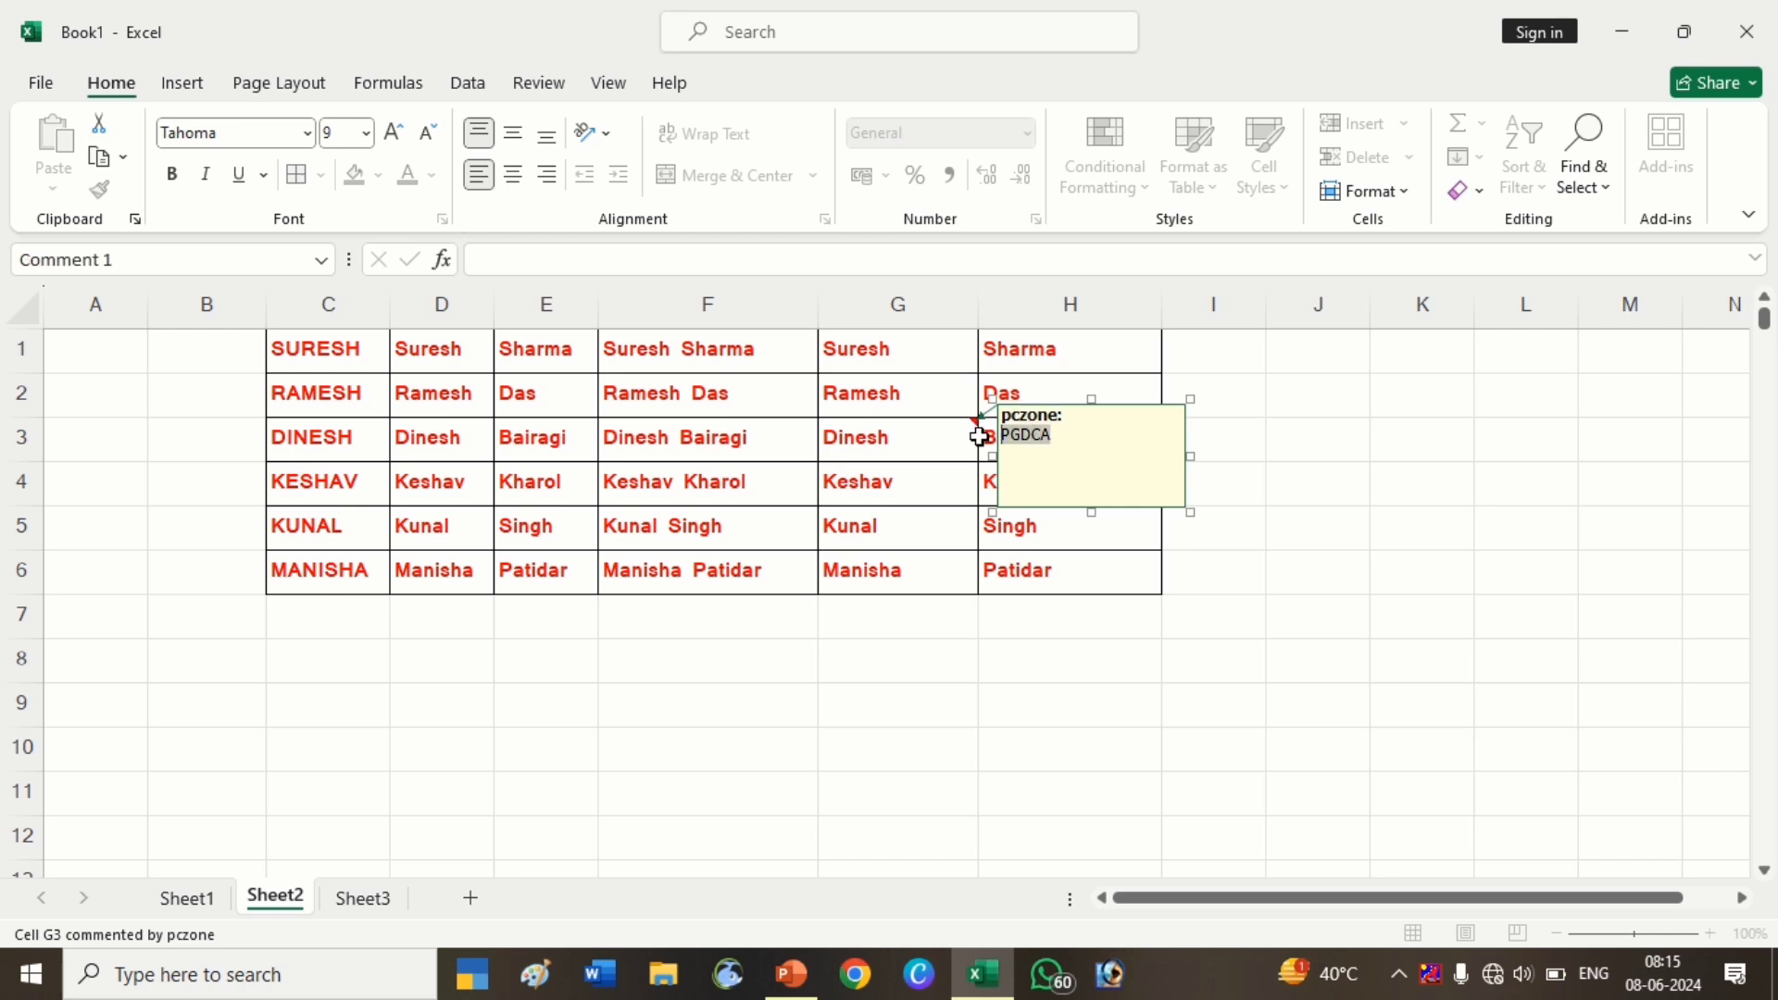
left_click(169, 174)
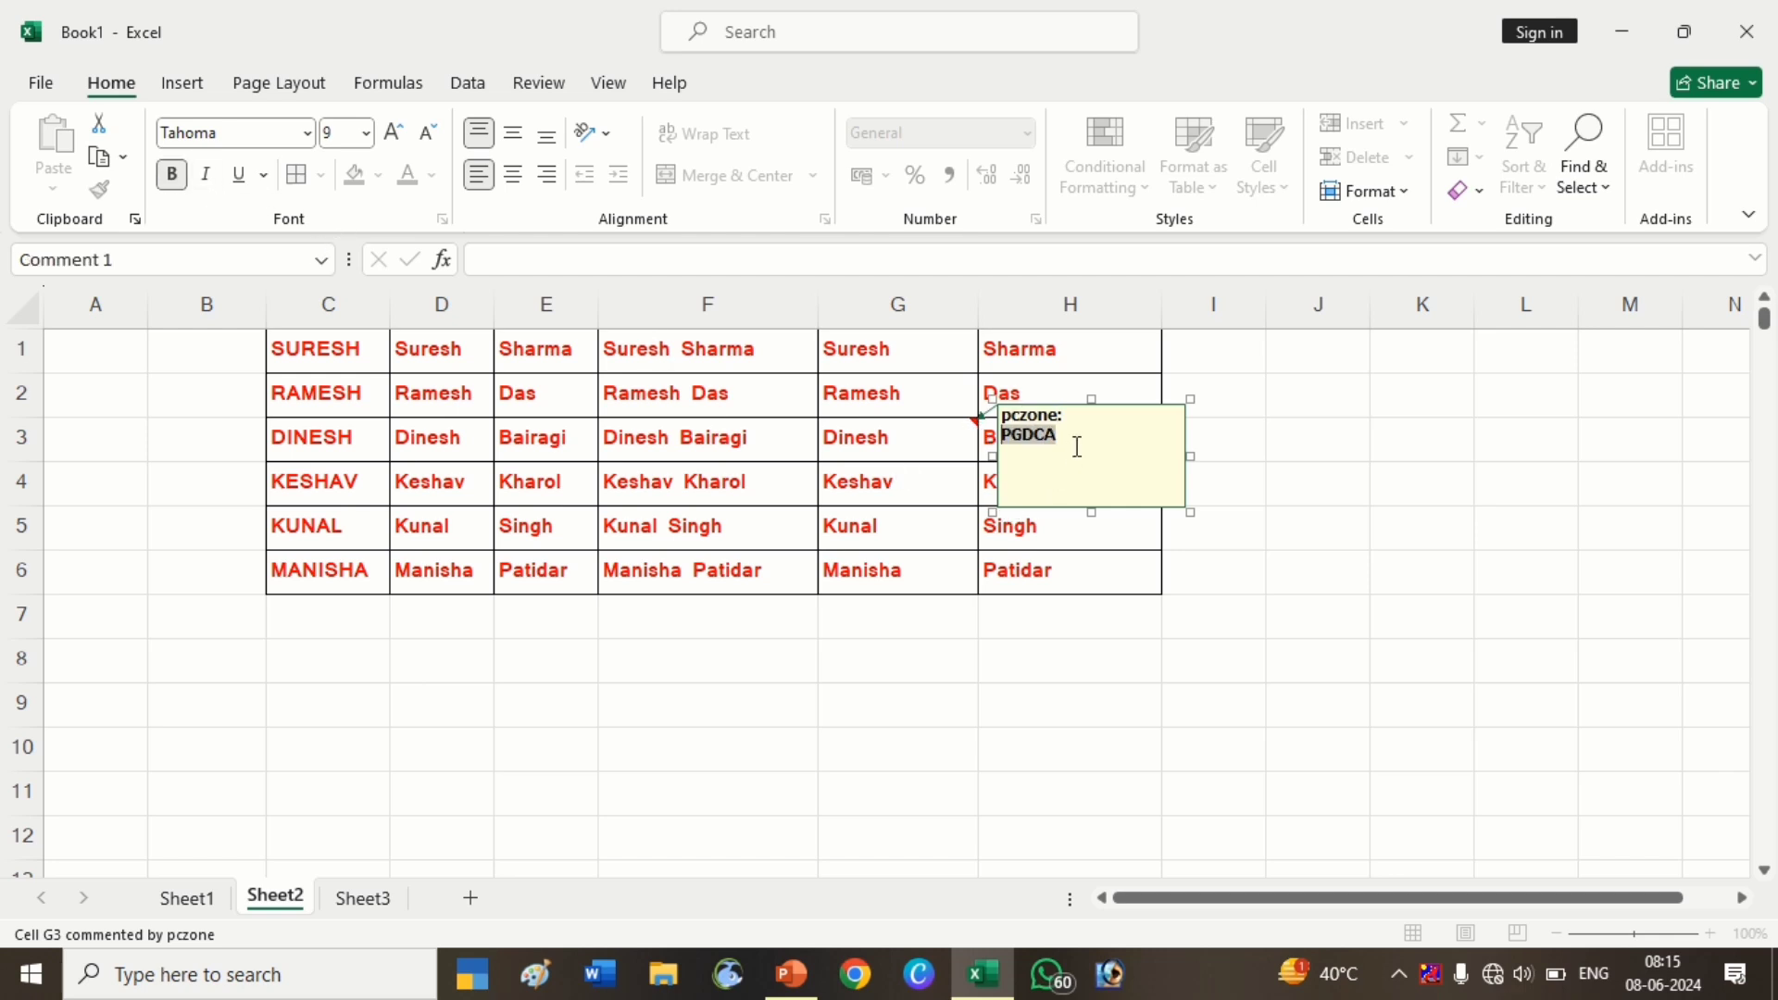
left_click_drag(1063, 414, 991, 404)
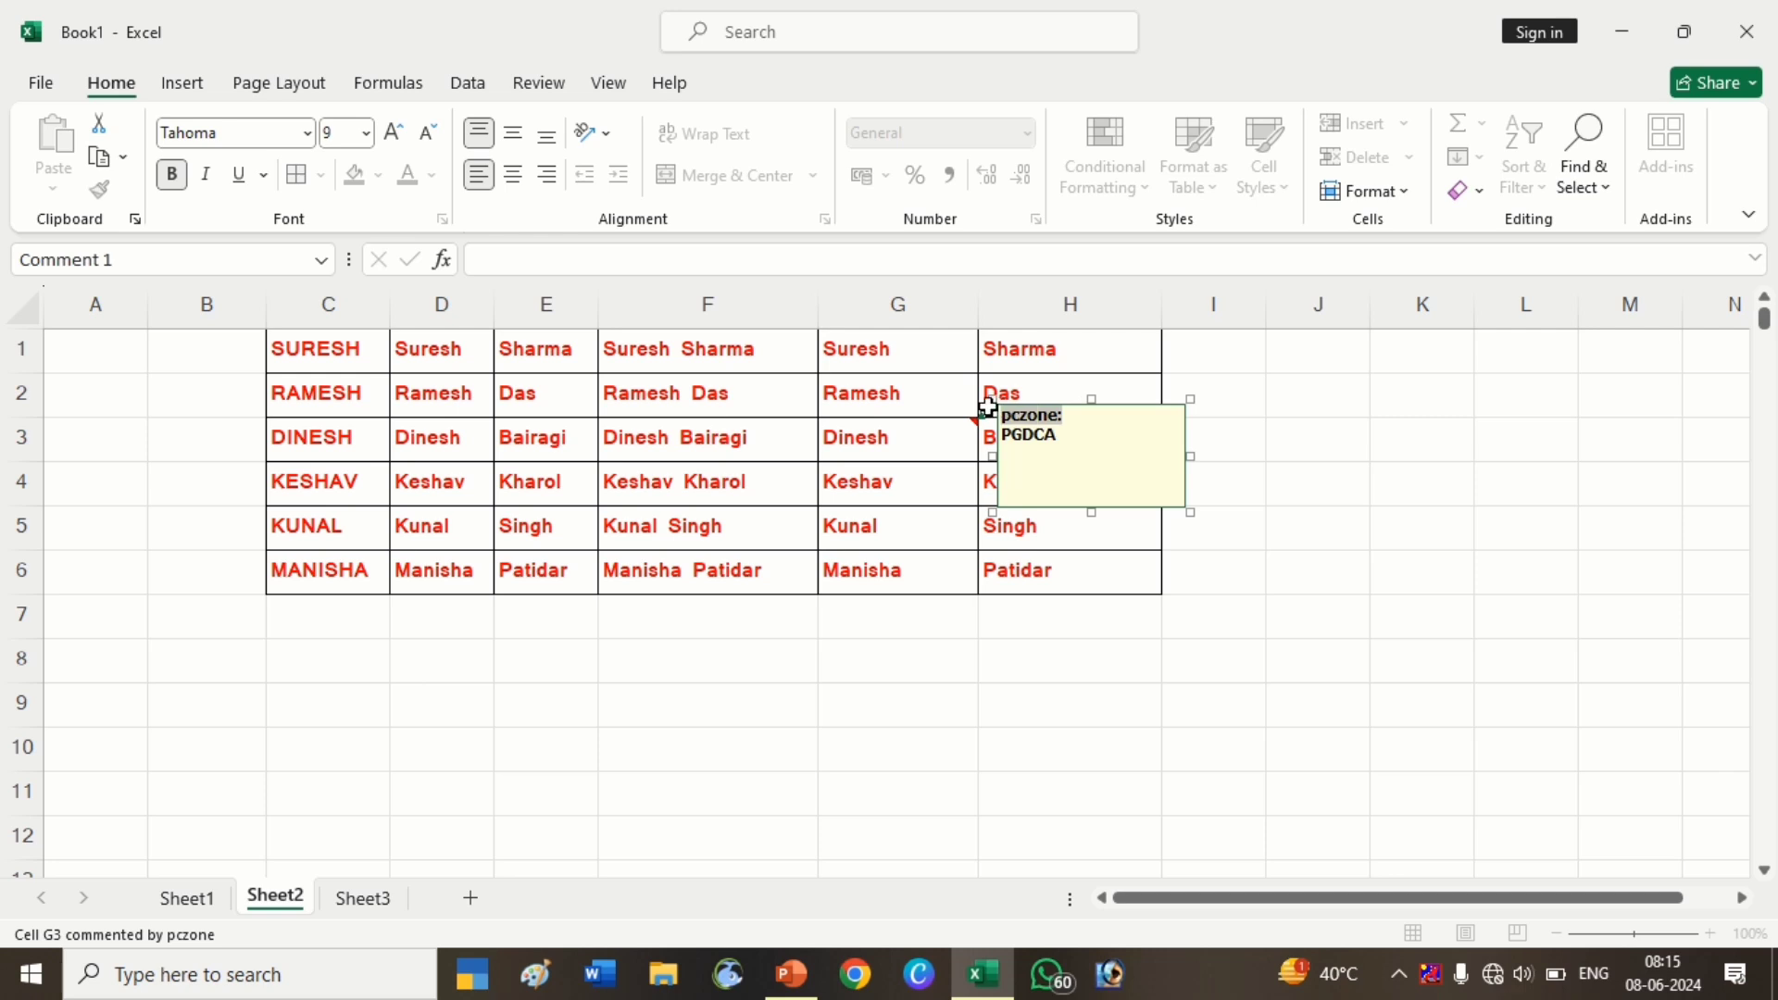
key("Delete")
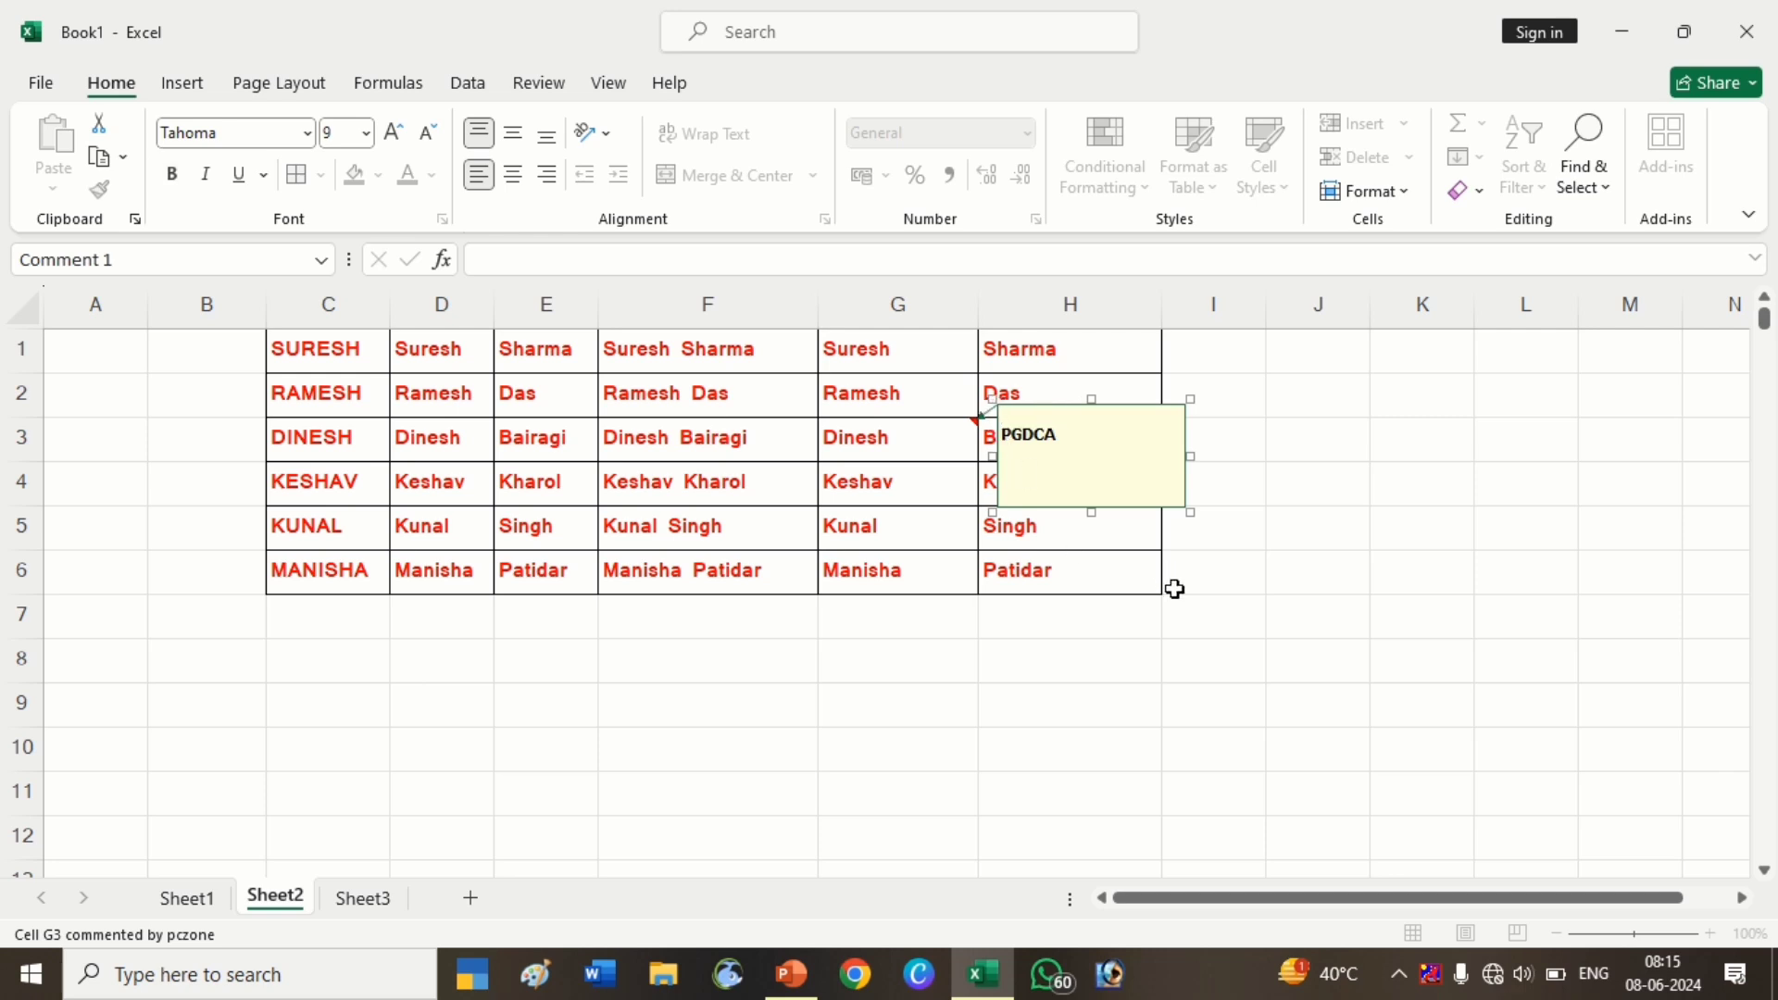
left_click(1185, 600)
mouse_move(916, 434)
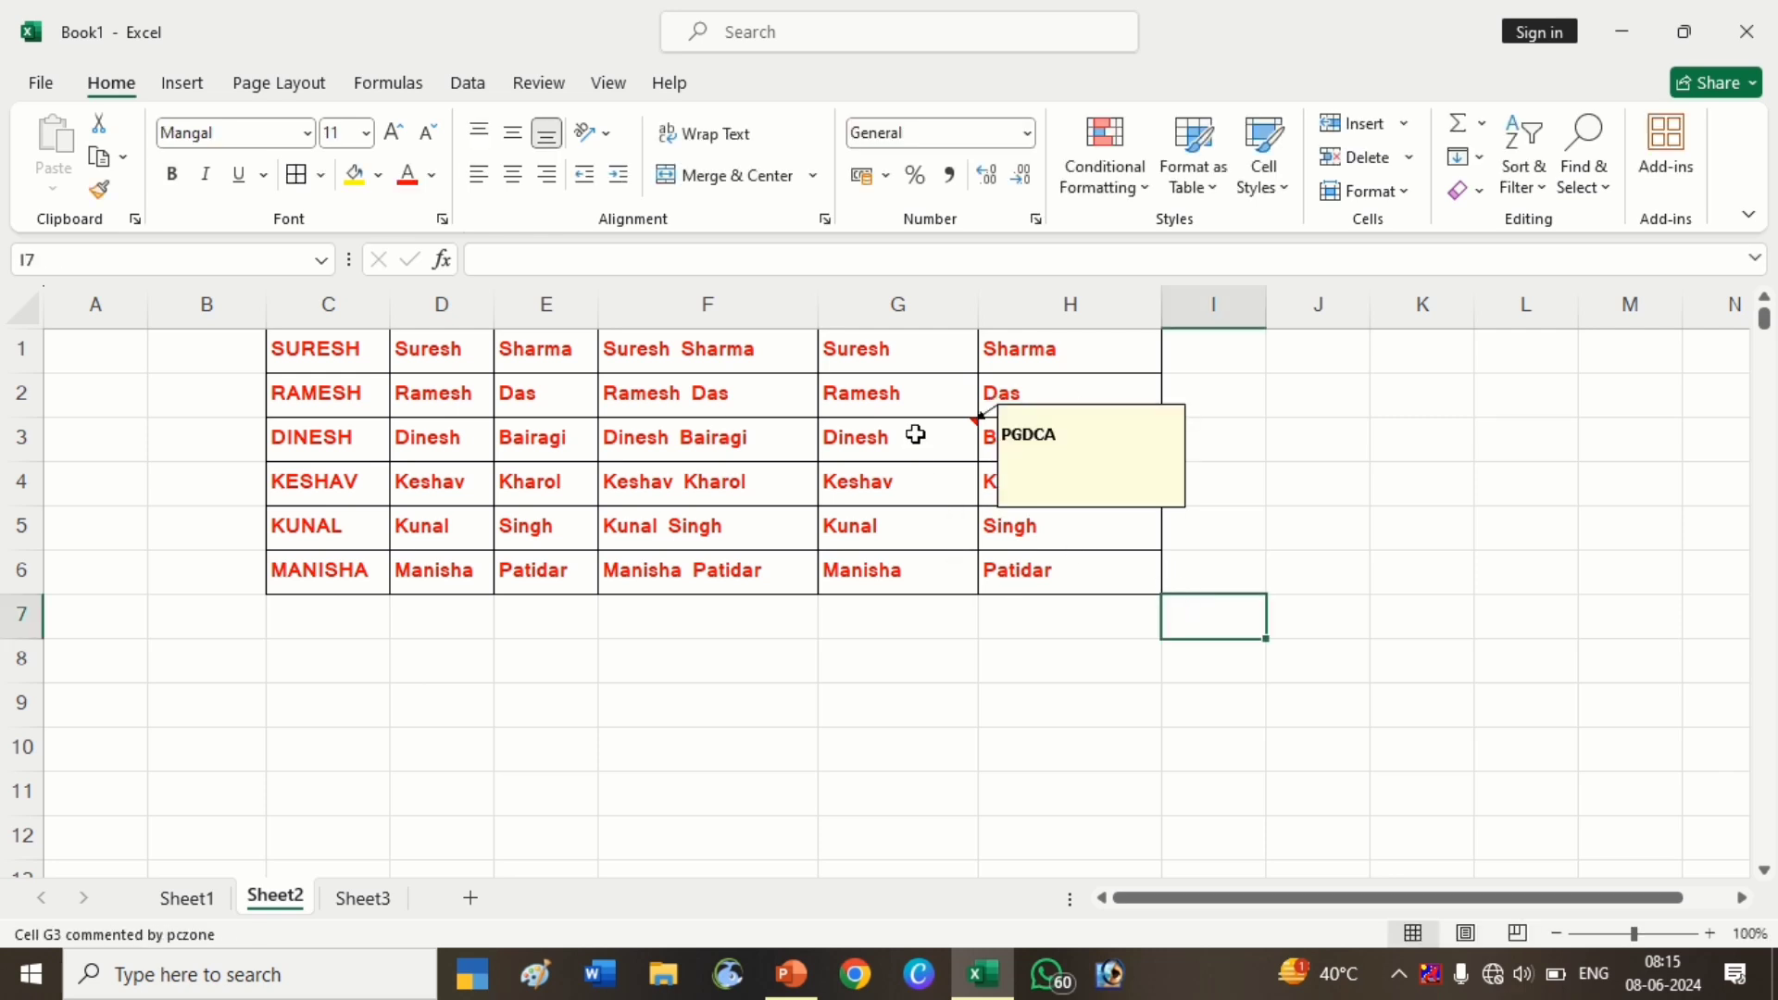
Clear the comment from cell G3
left_click(988, 625)
left_click(862, 449)
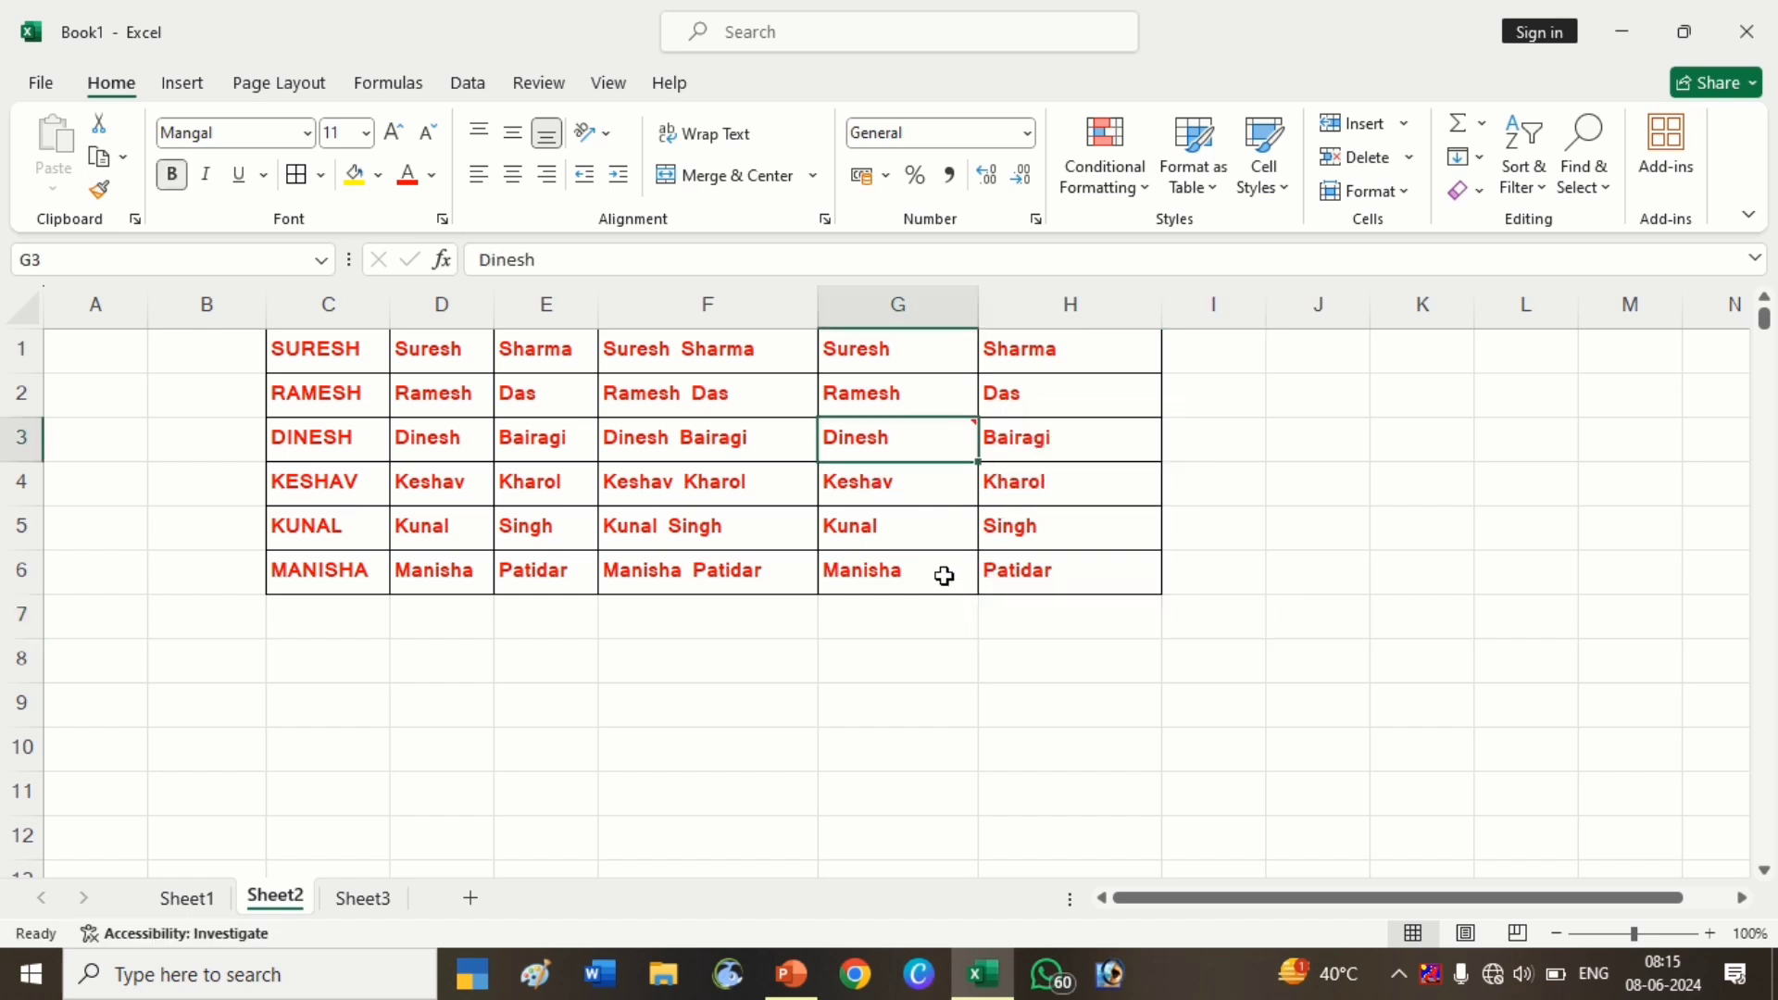
mouse_move(922, 451)
left_click(1486, 196)
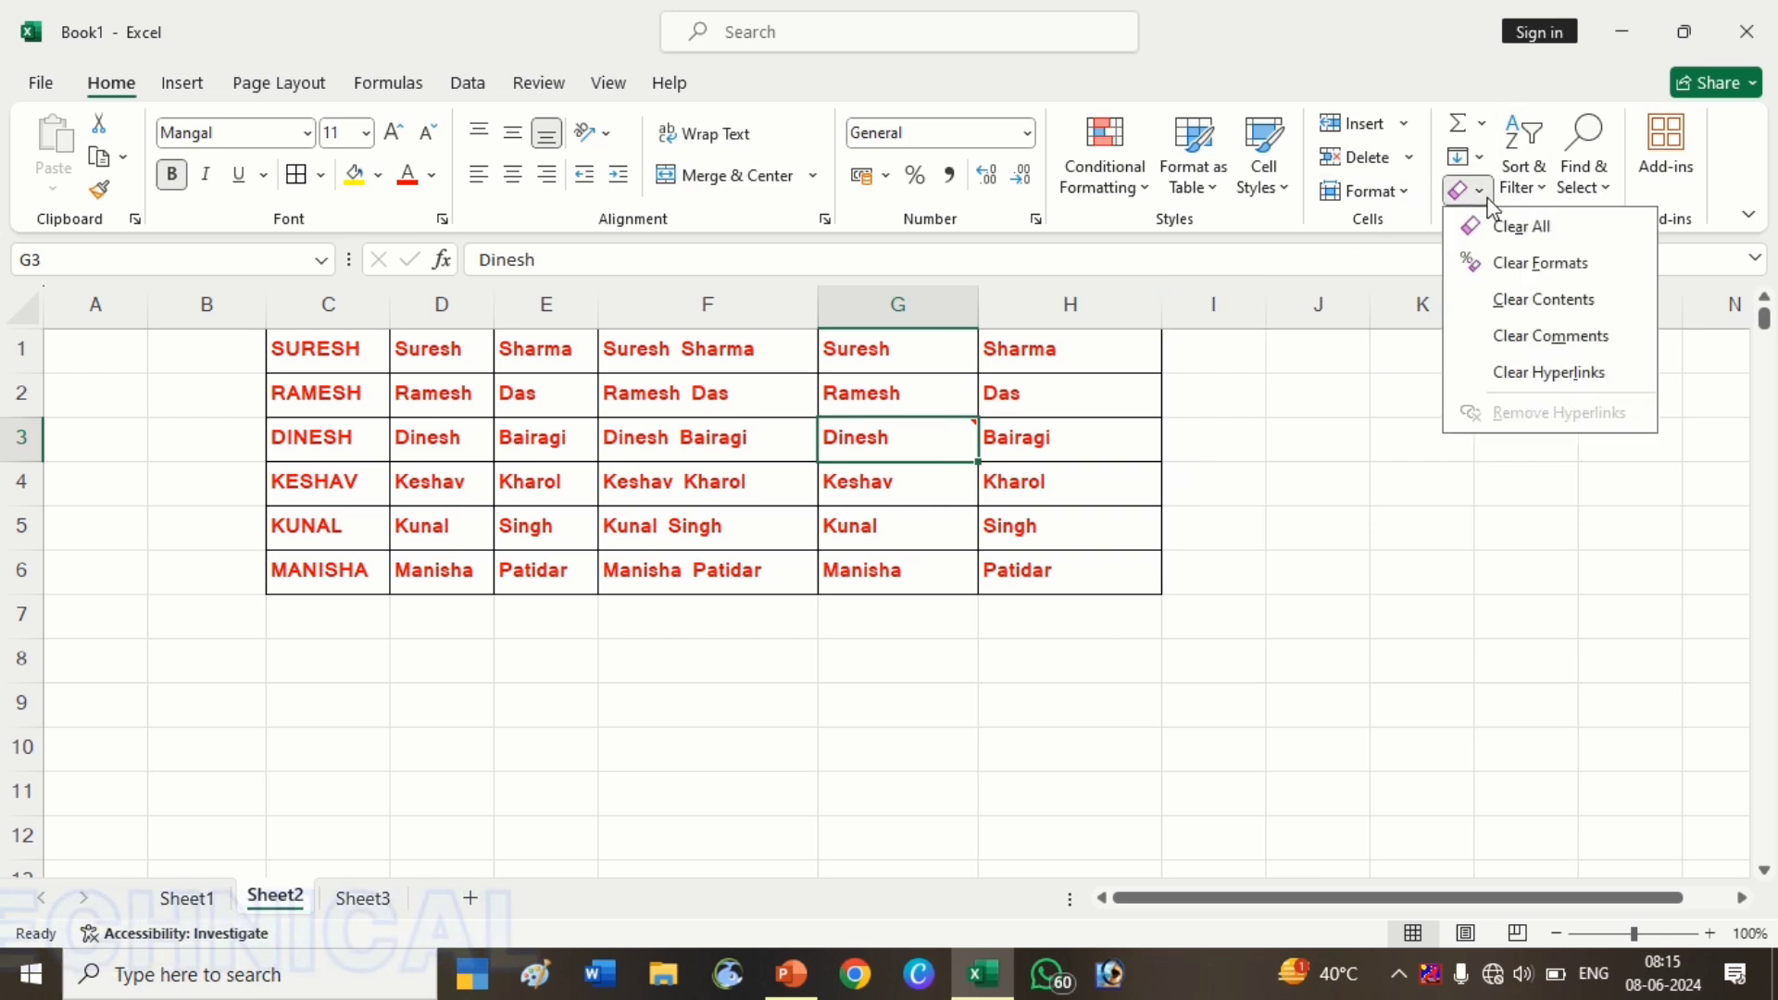
left_click(1533, 343)
Clear the formats from C1:H6, removing the red bold text and borders
left_click(1365, 523)
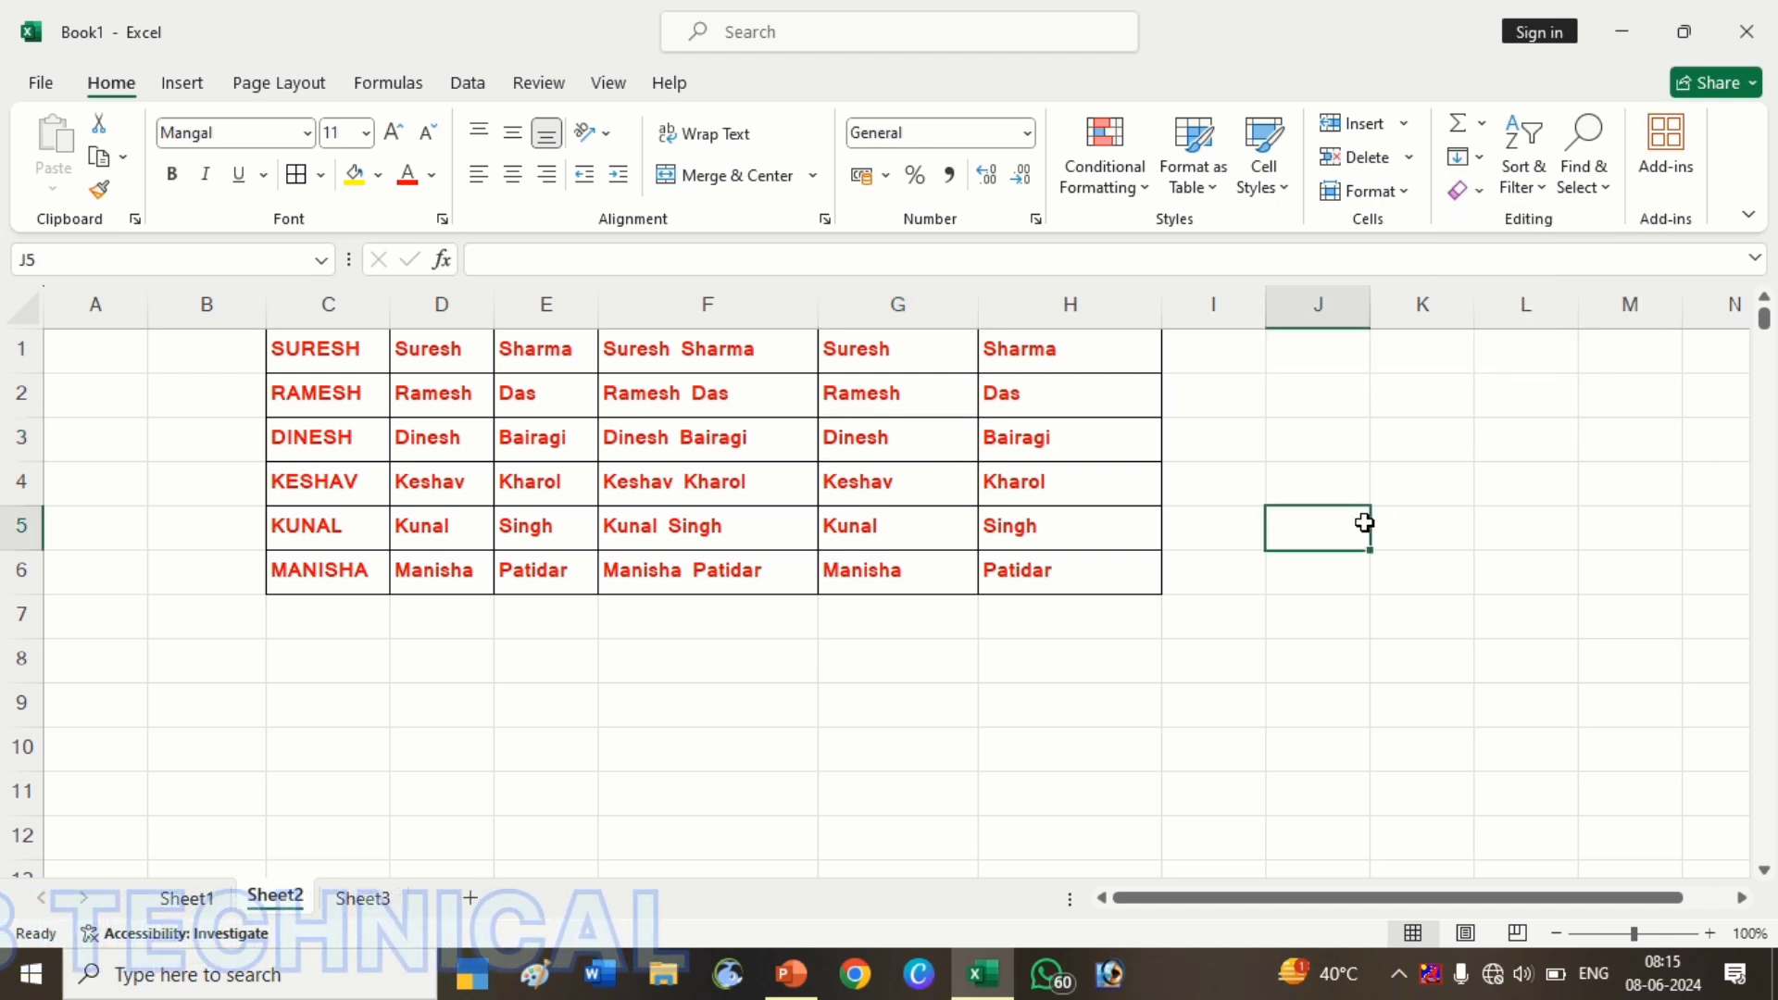
mouse_move(377, 363)
left_mouse_down()
mouse_move(880, 575)
mouse_move(1035, 567)
left_mouse_up()
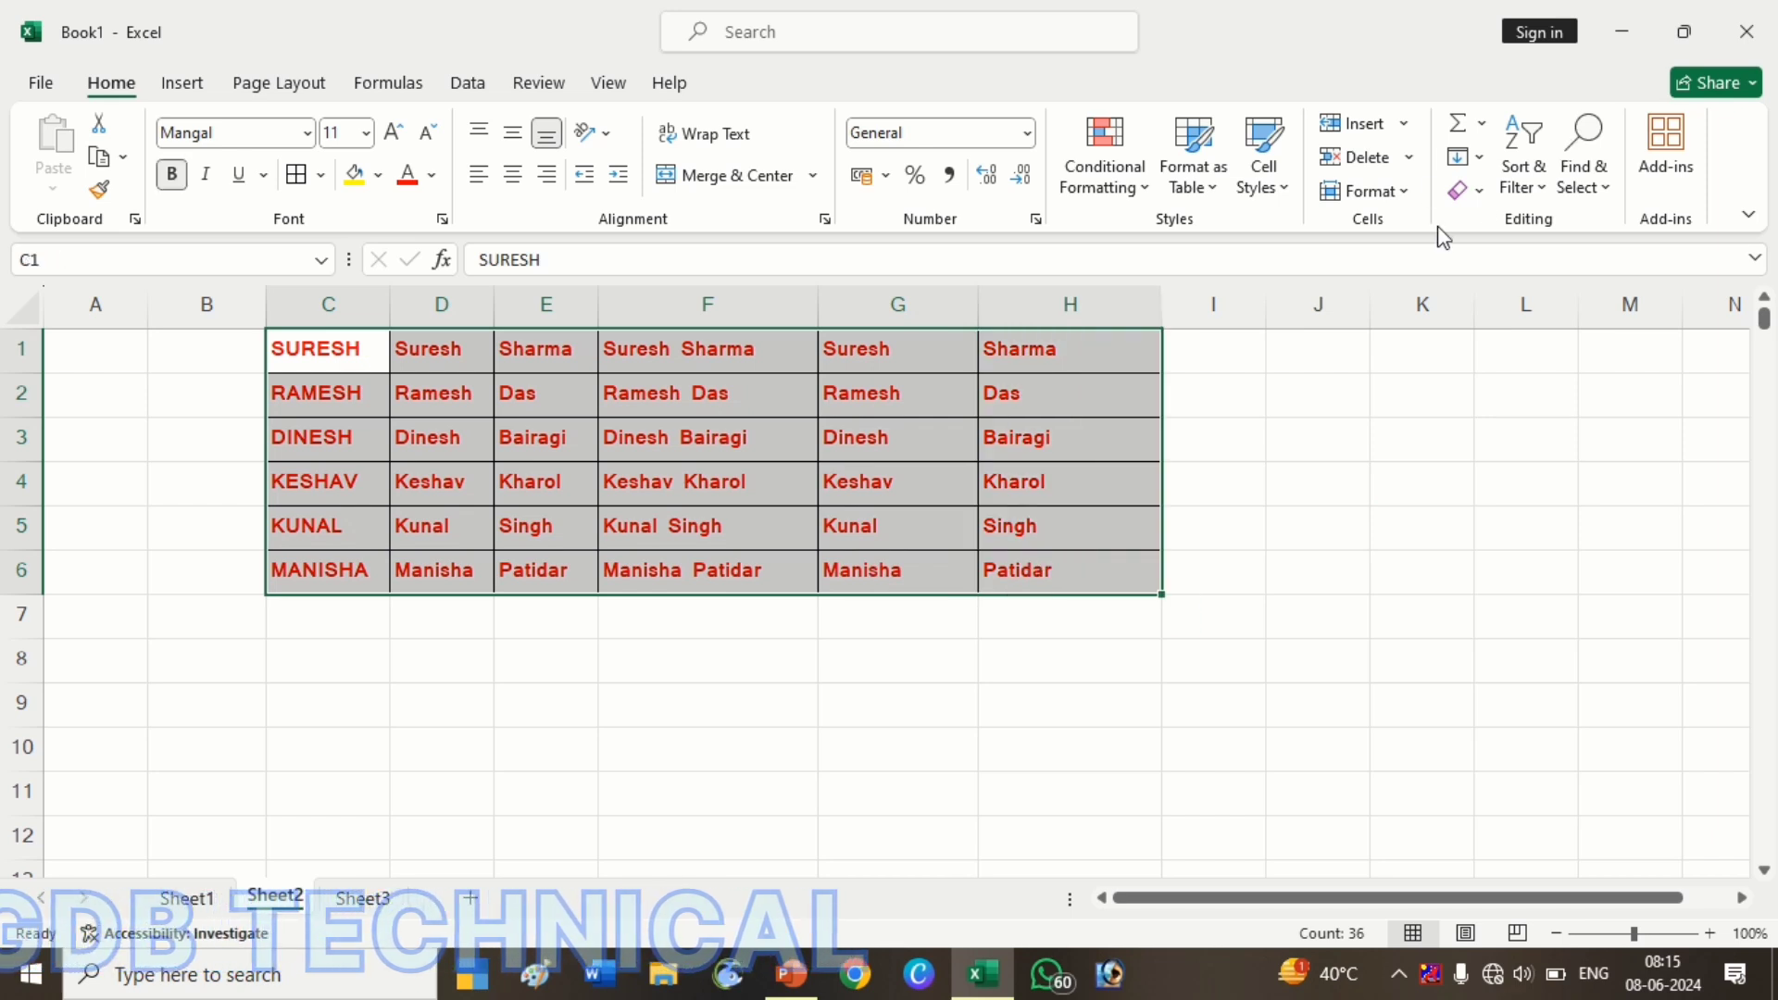
left_click(1461, 189)
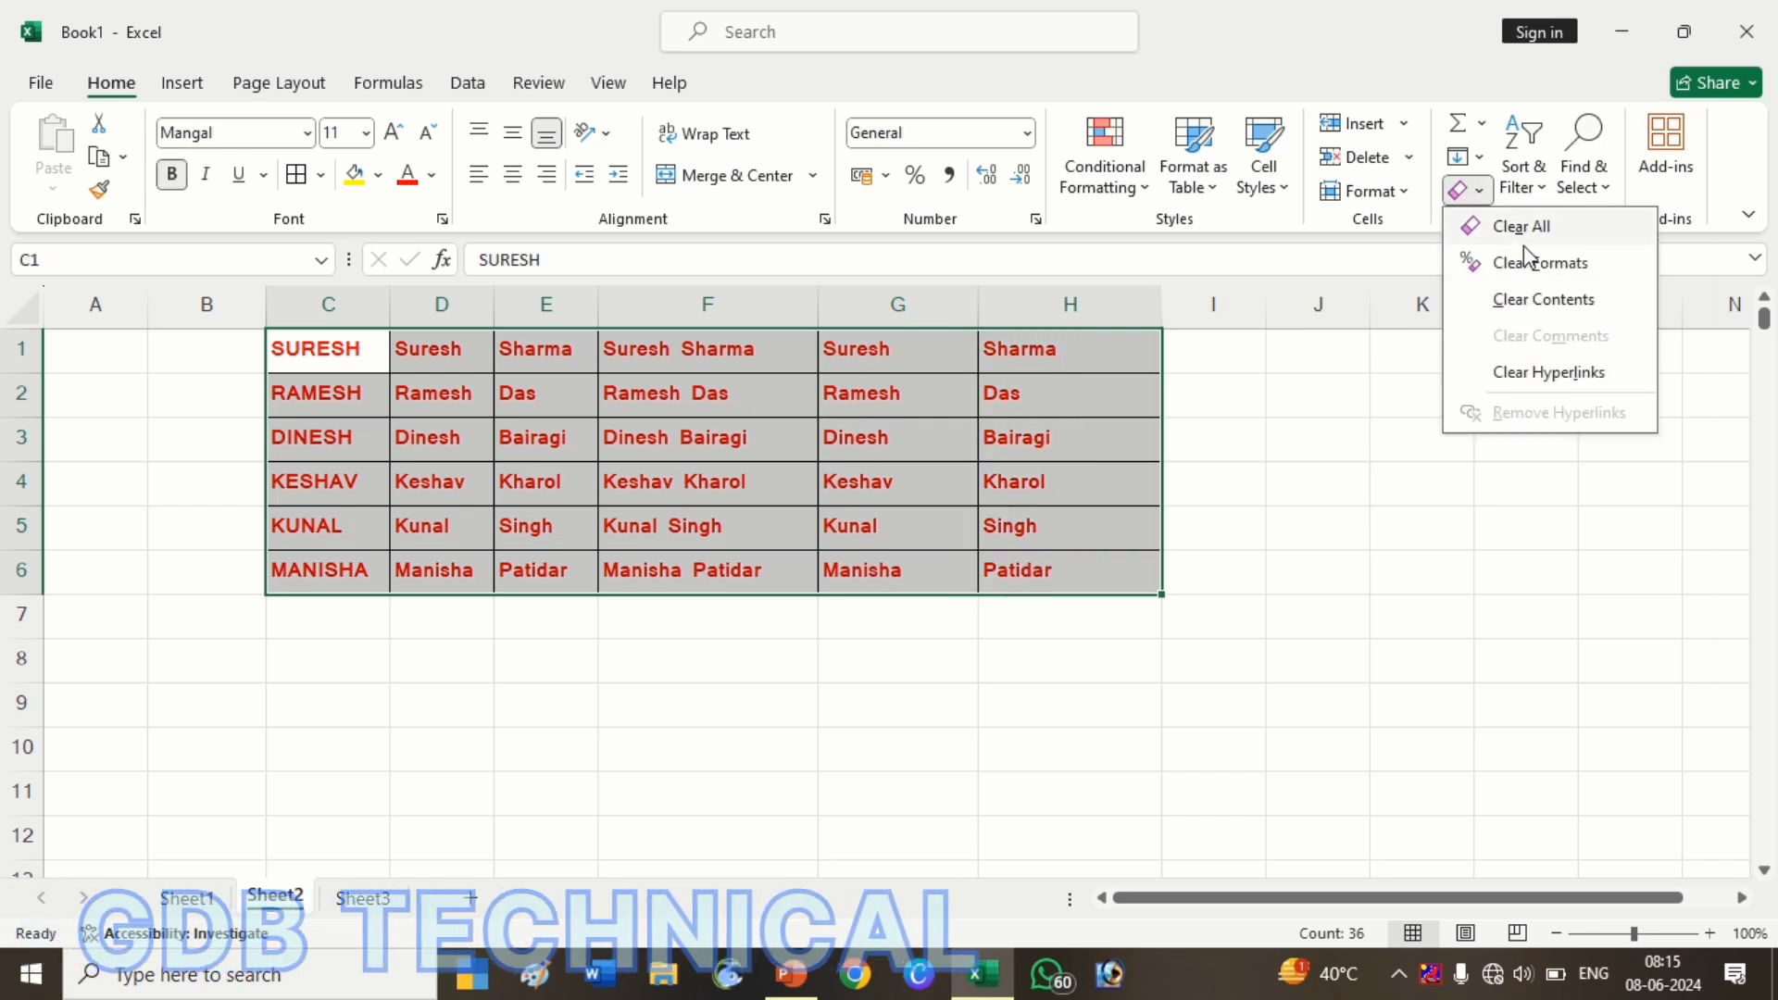
left_click(1525, 262)
left_click(1146, 521)
left_click(1076, 448)
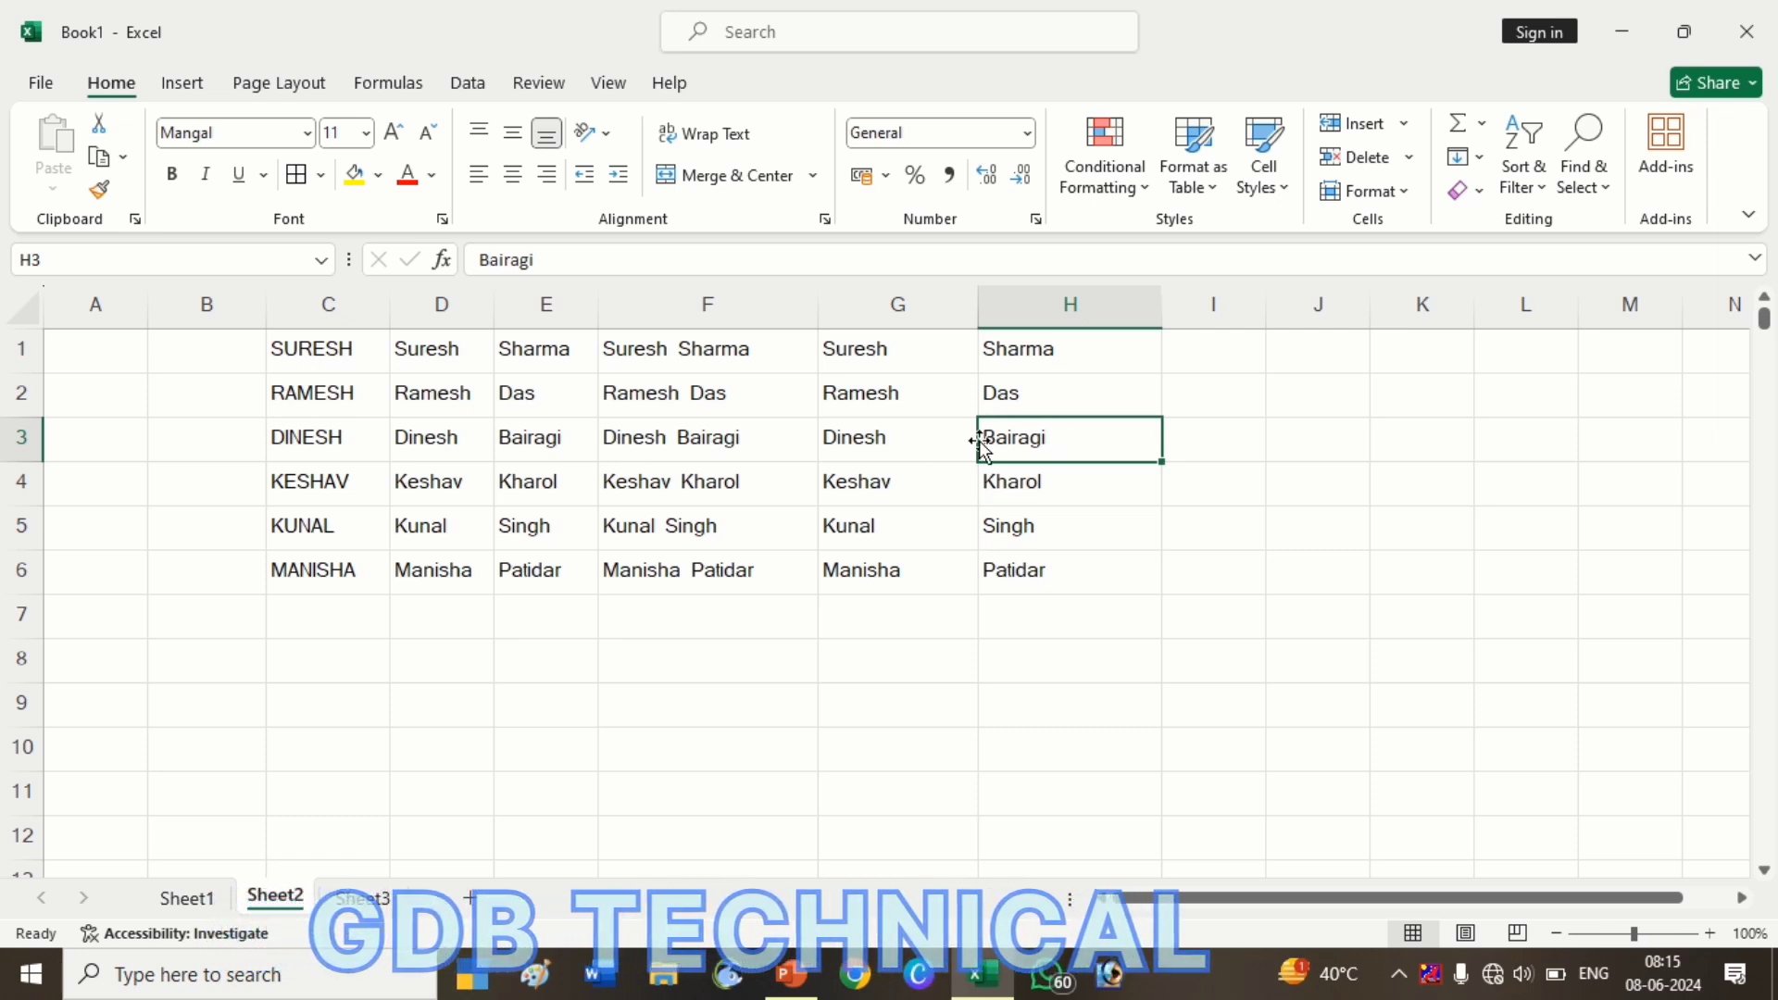
Hyperlink Dinesh in G3 to 3d box.png in the Pictures folder
right_click(896, 445)
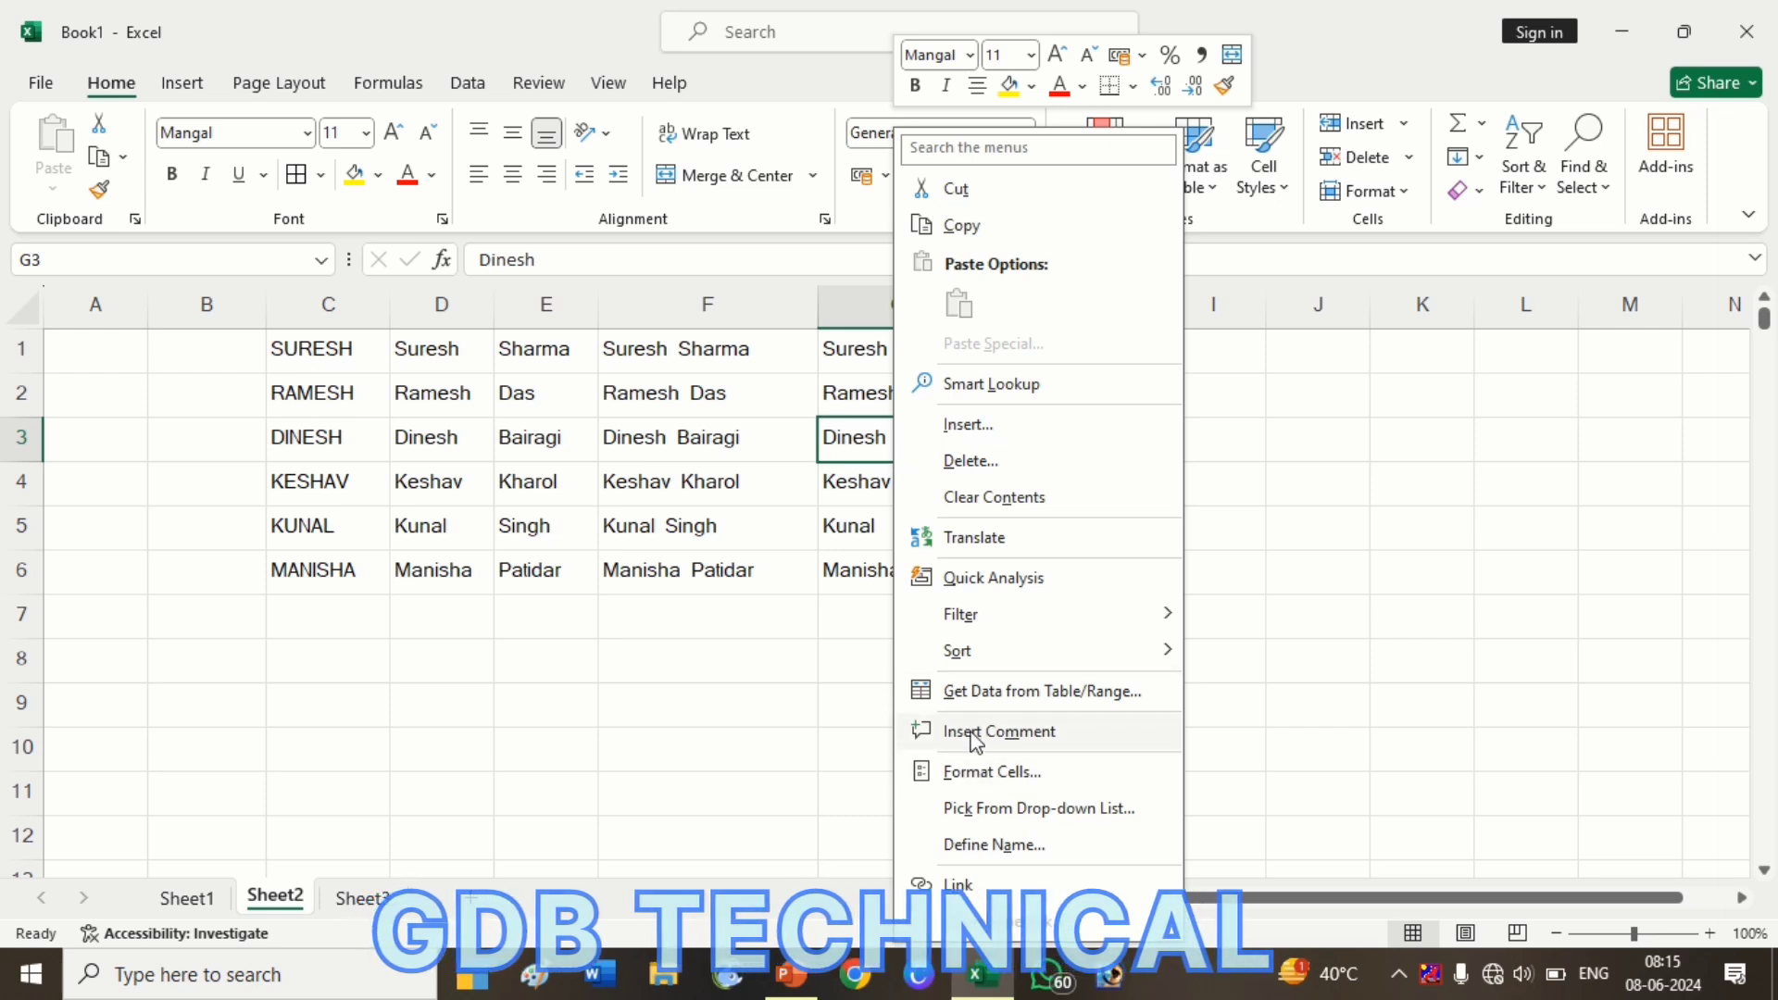
left_click(991, 874)
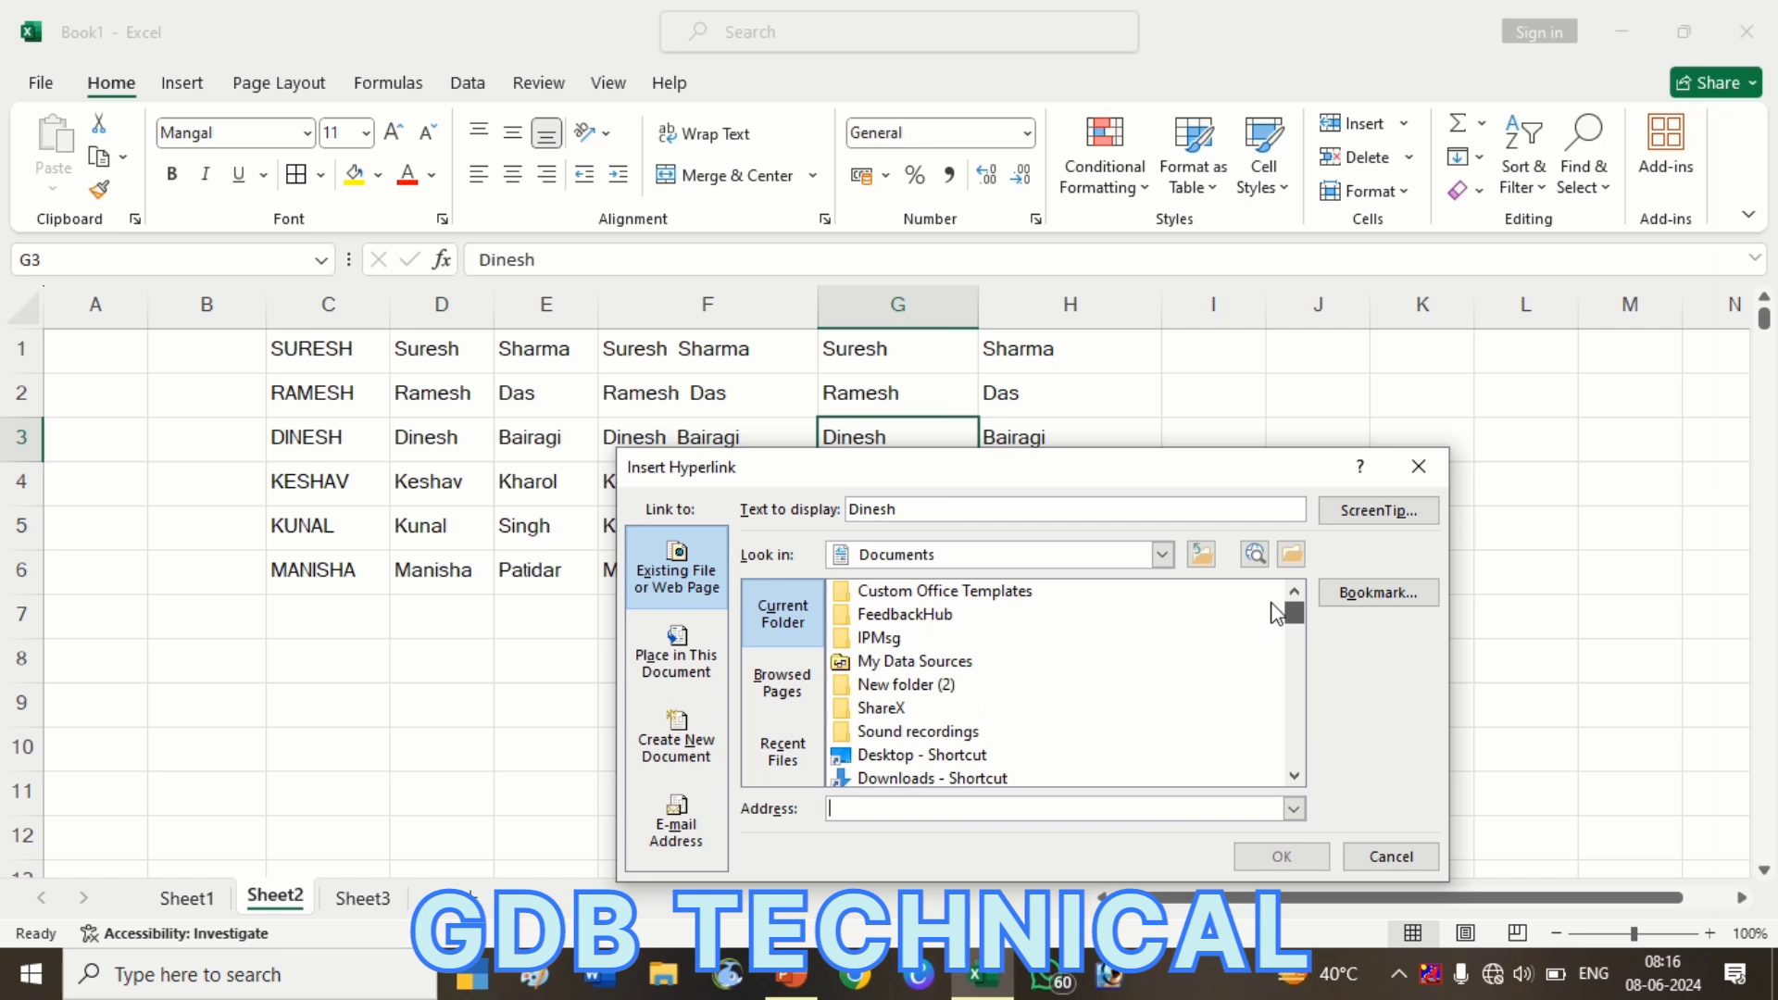
left_click(1164, 552)
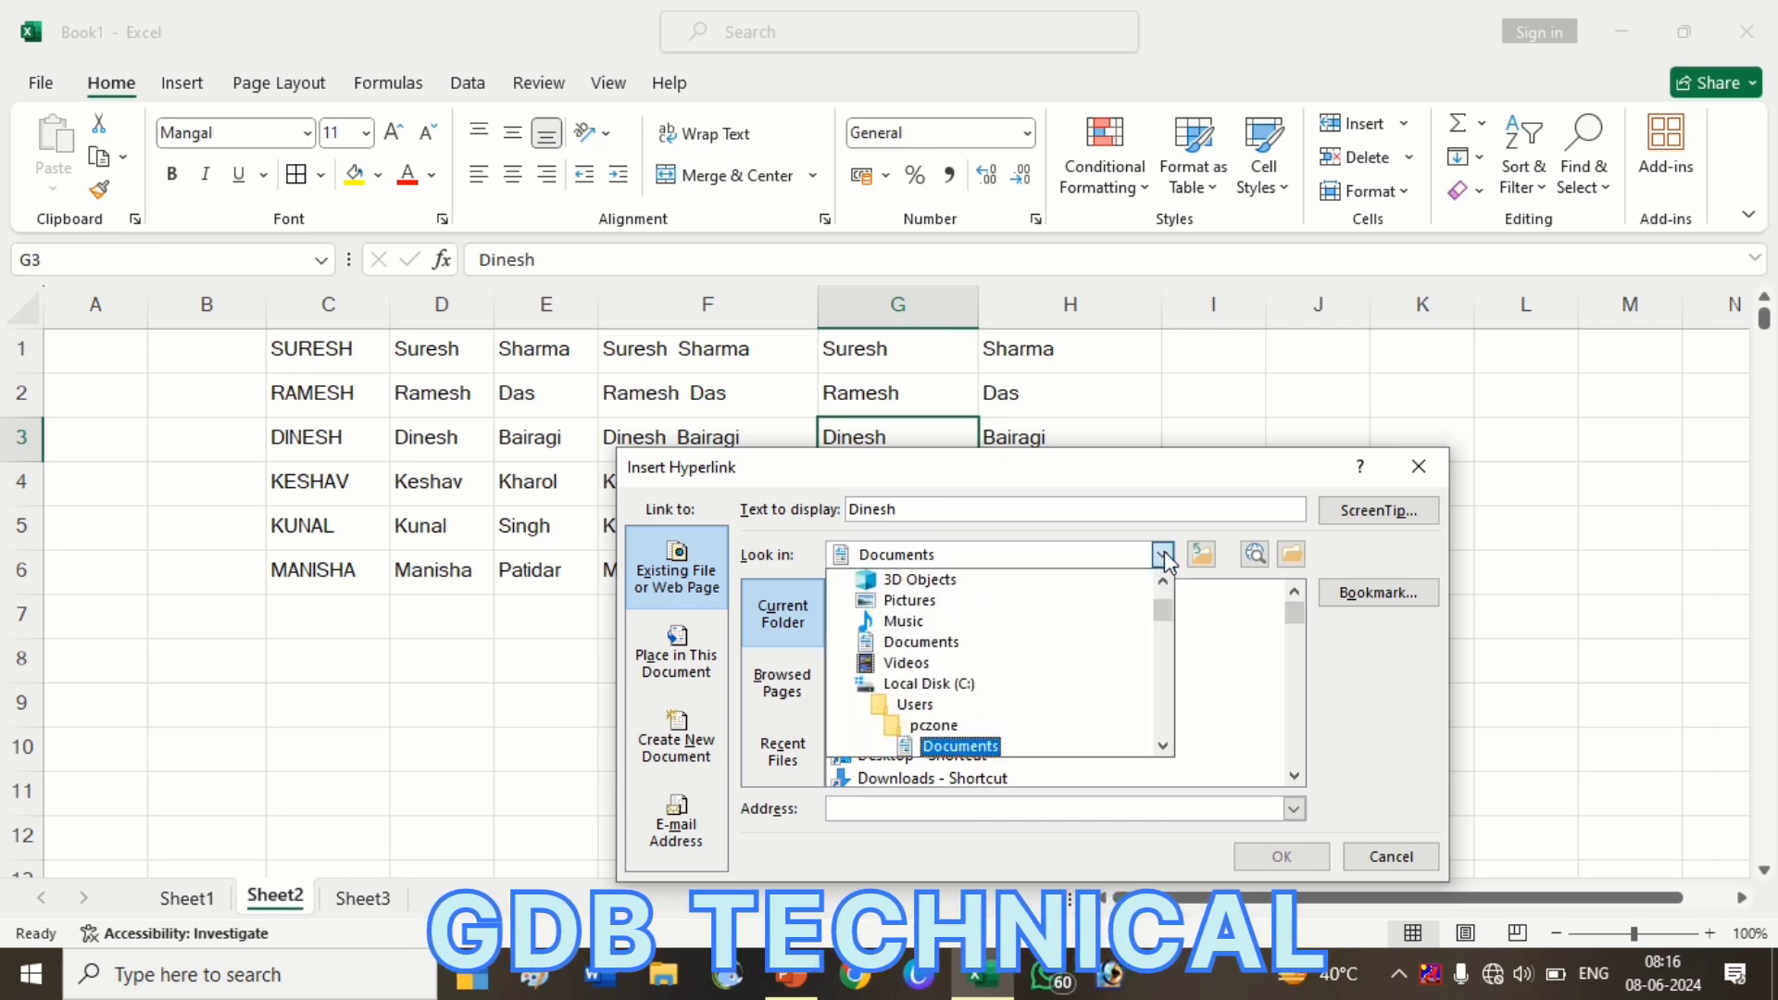
left_click(1070, 605)
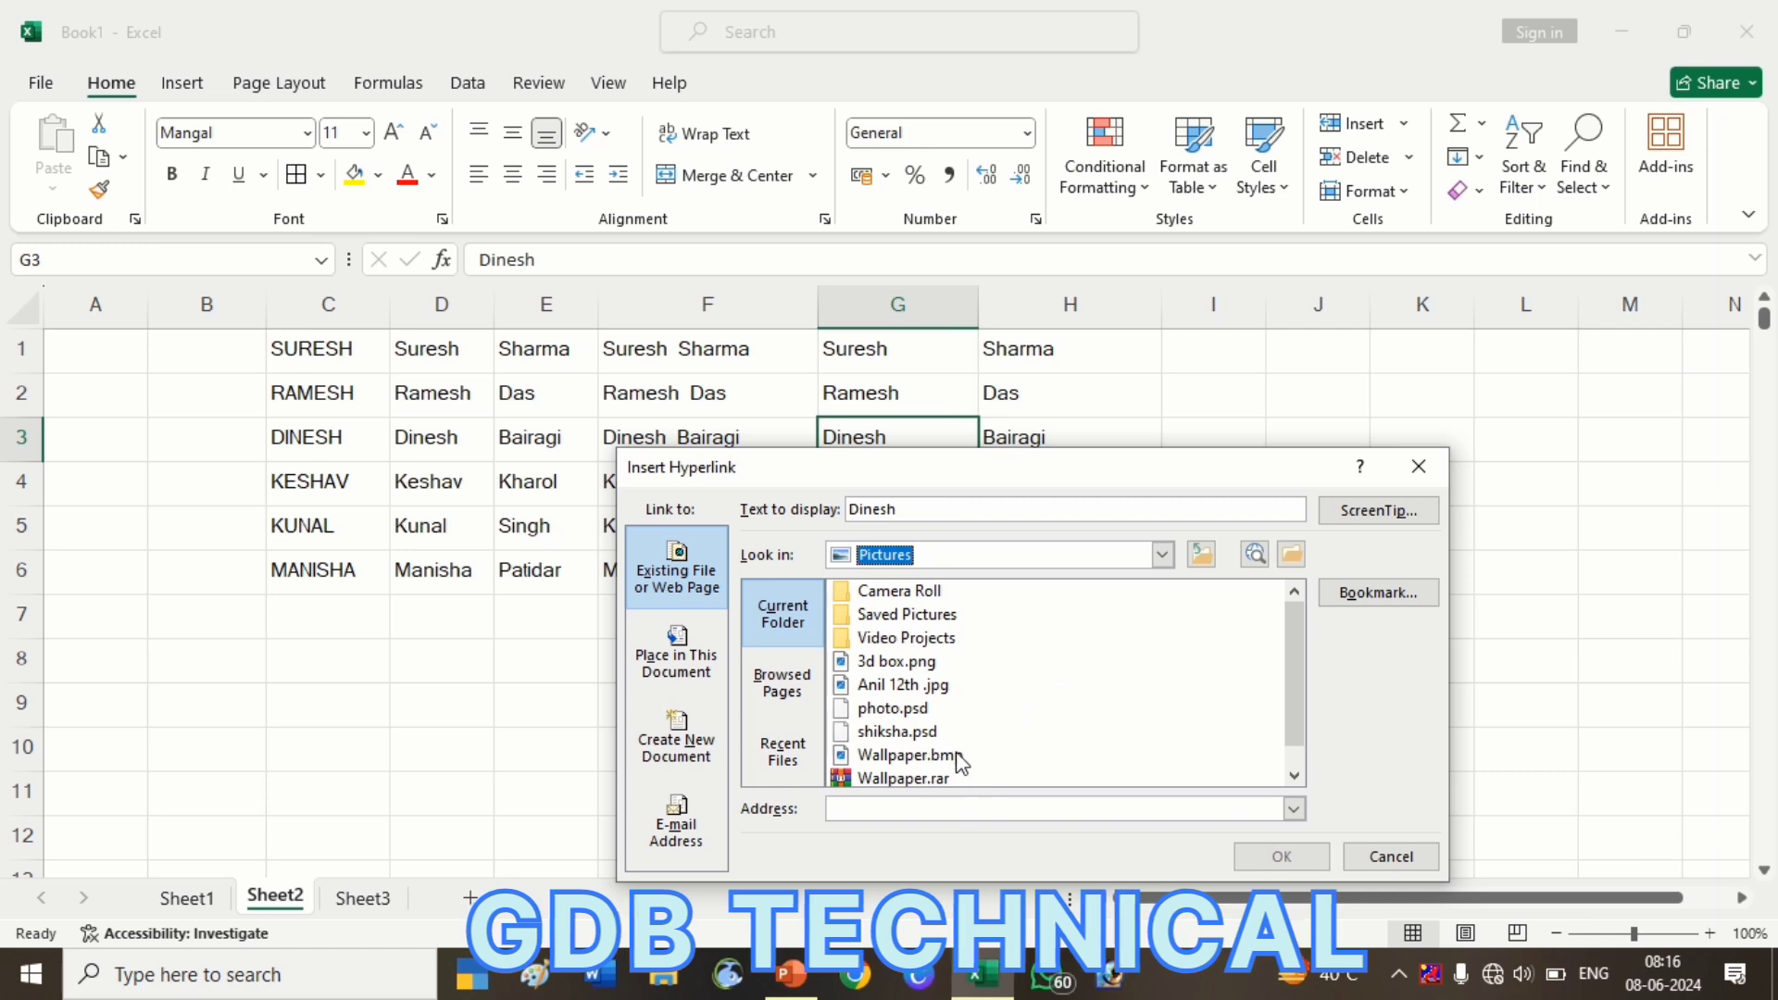
left_click(896, 661)
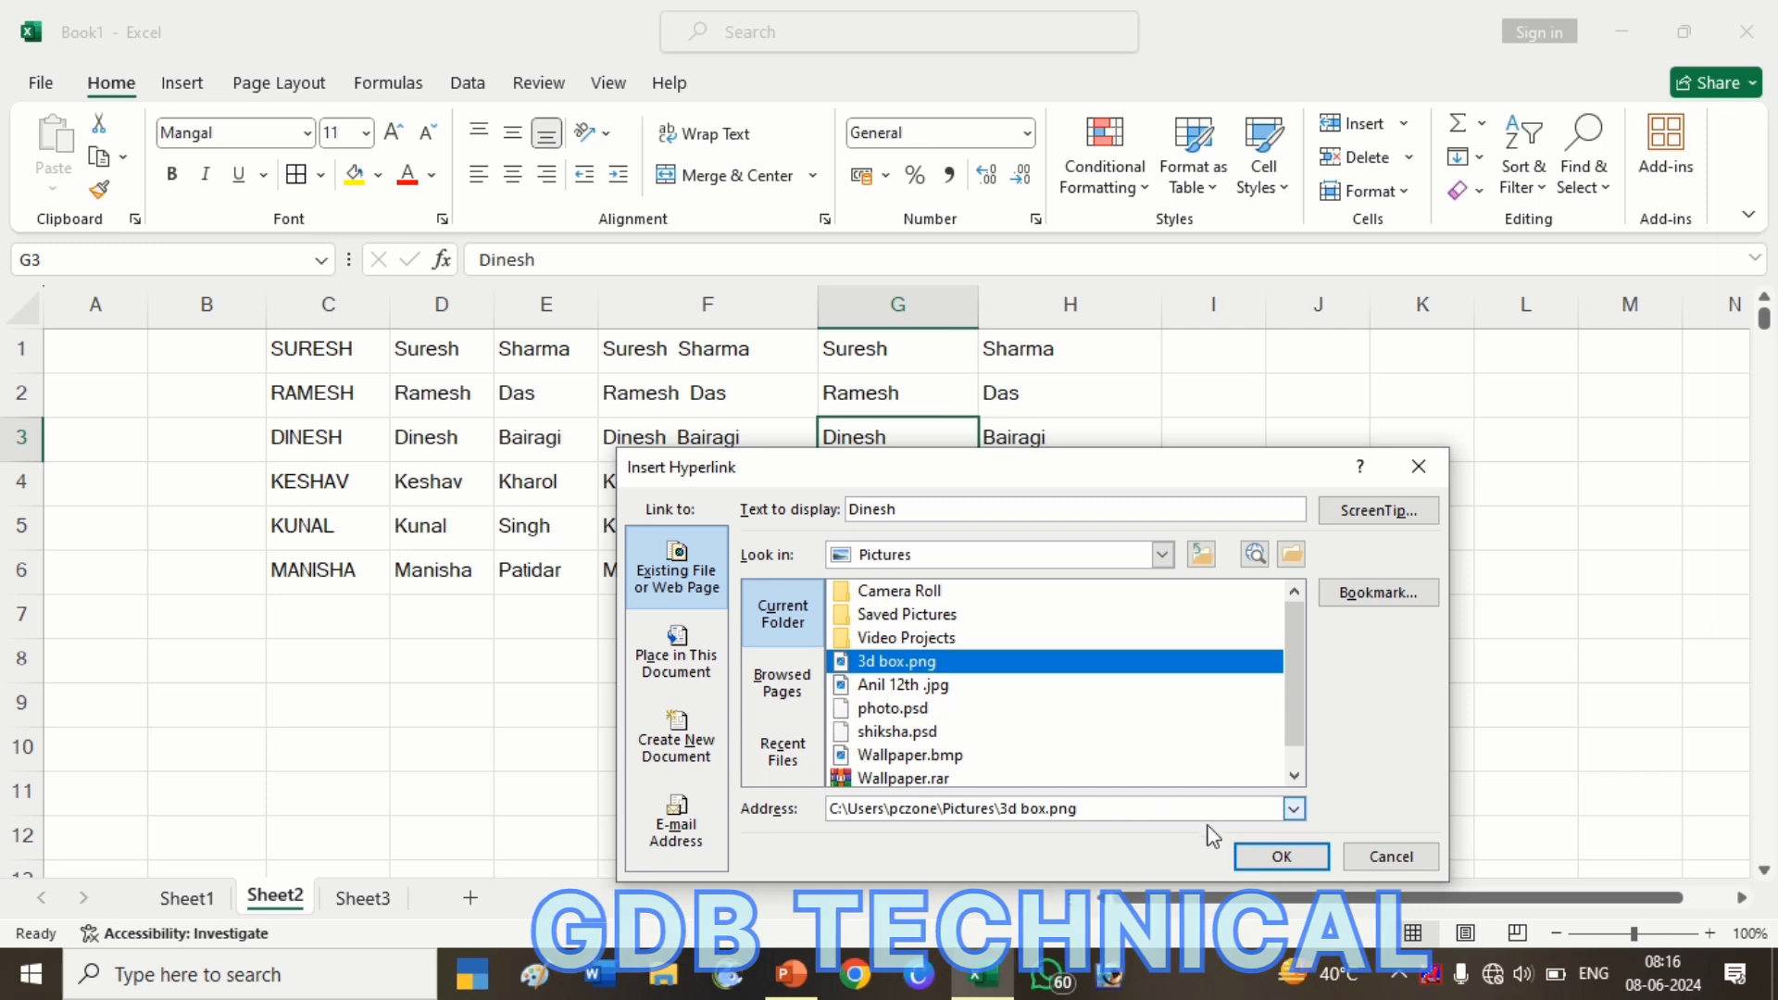
left_click(1255, 861)
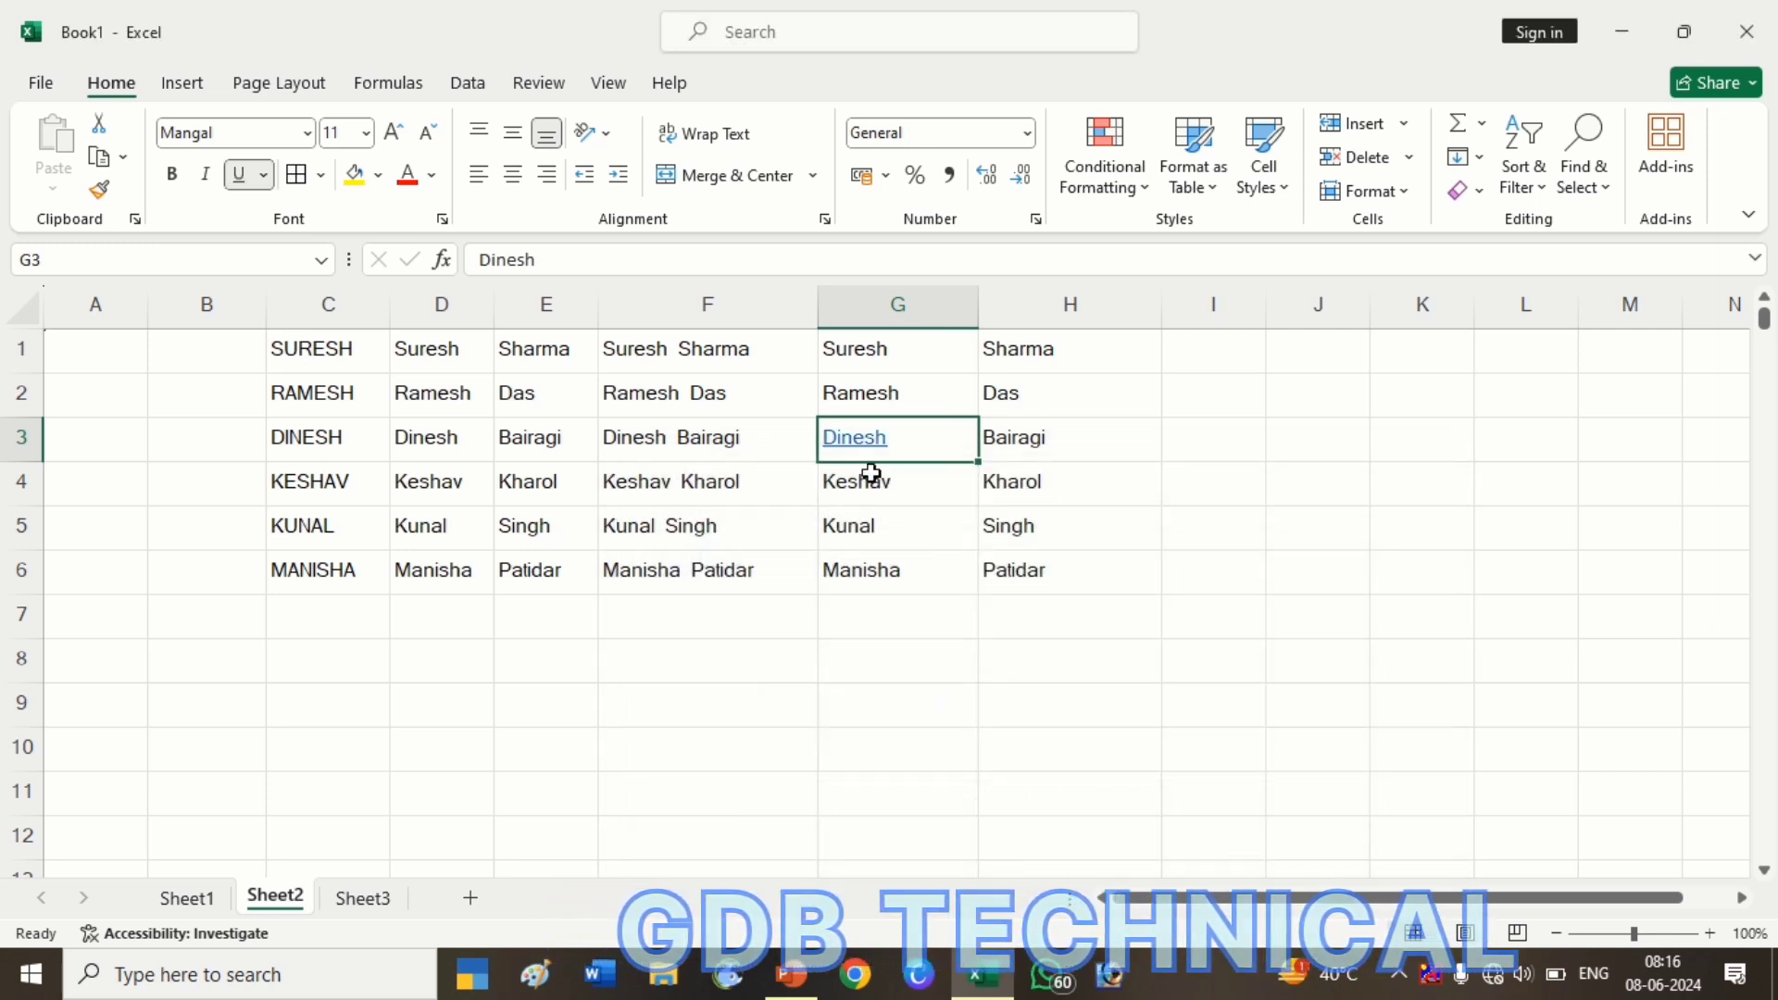
Follow the Dinesh link, accept the security prompts to view 3d box.png, then close the viewer
left_click(855, 441)
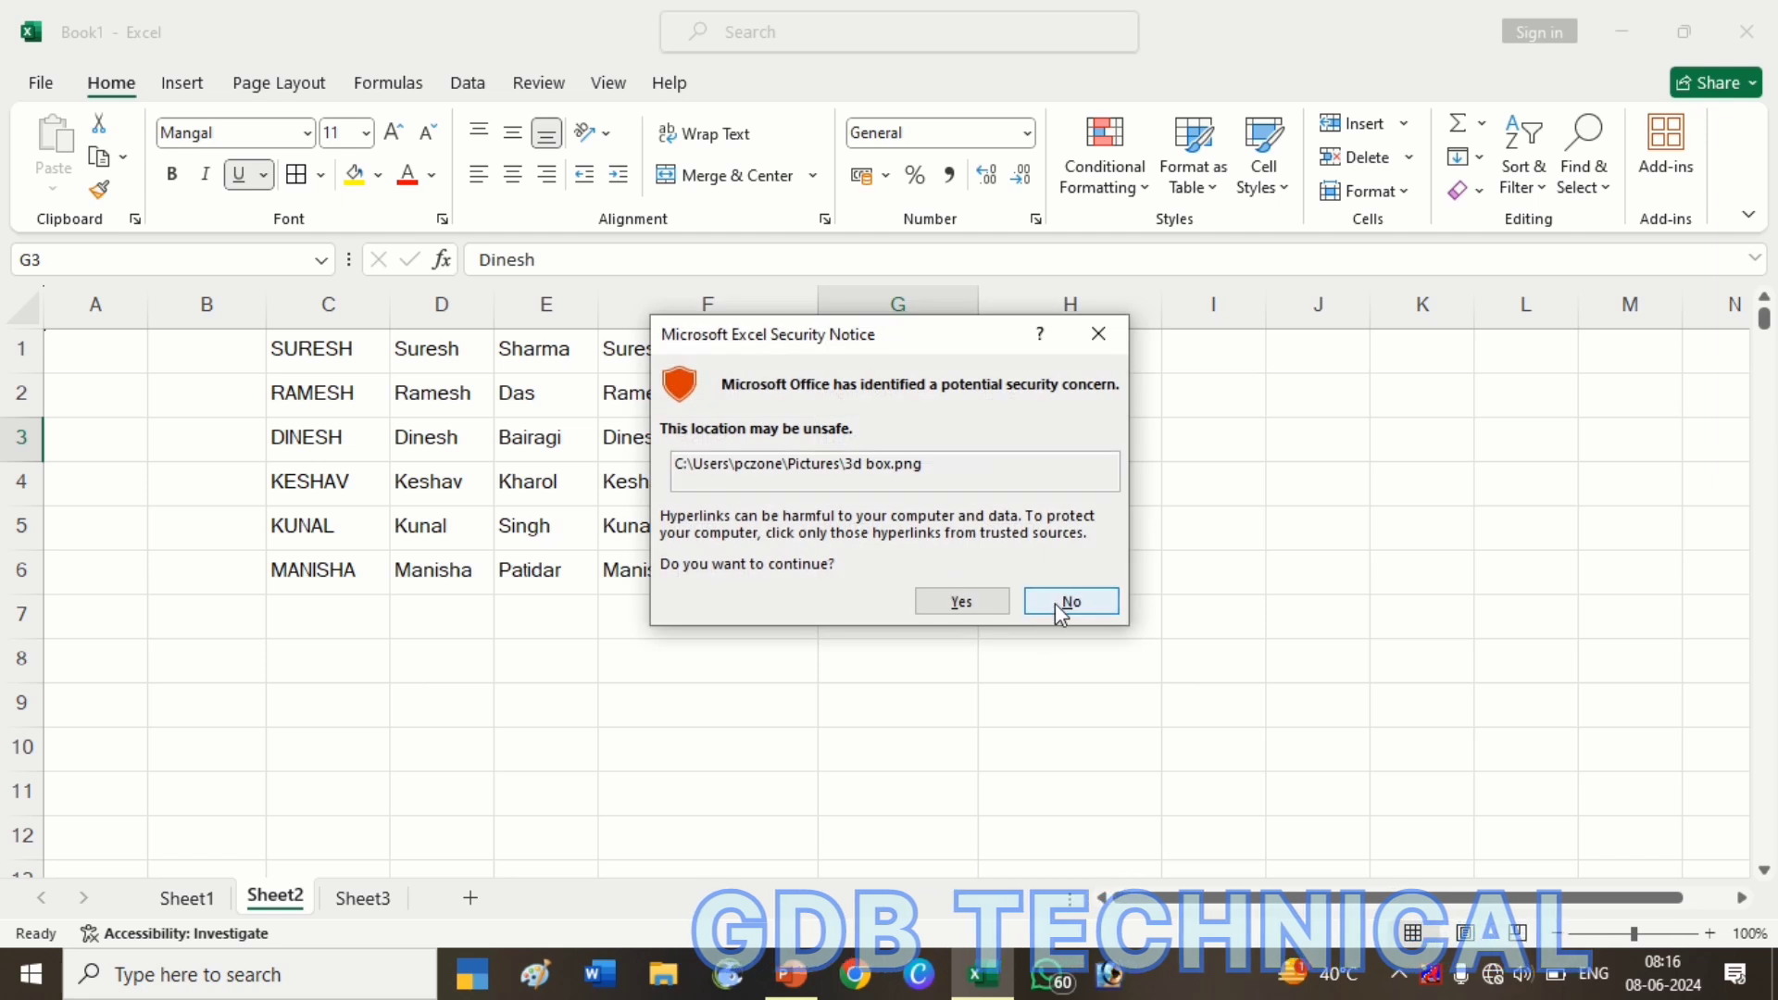
left_click(1048, 602)
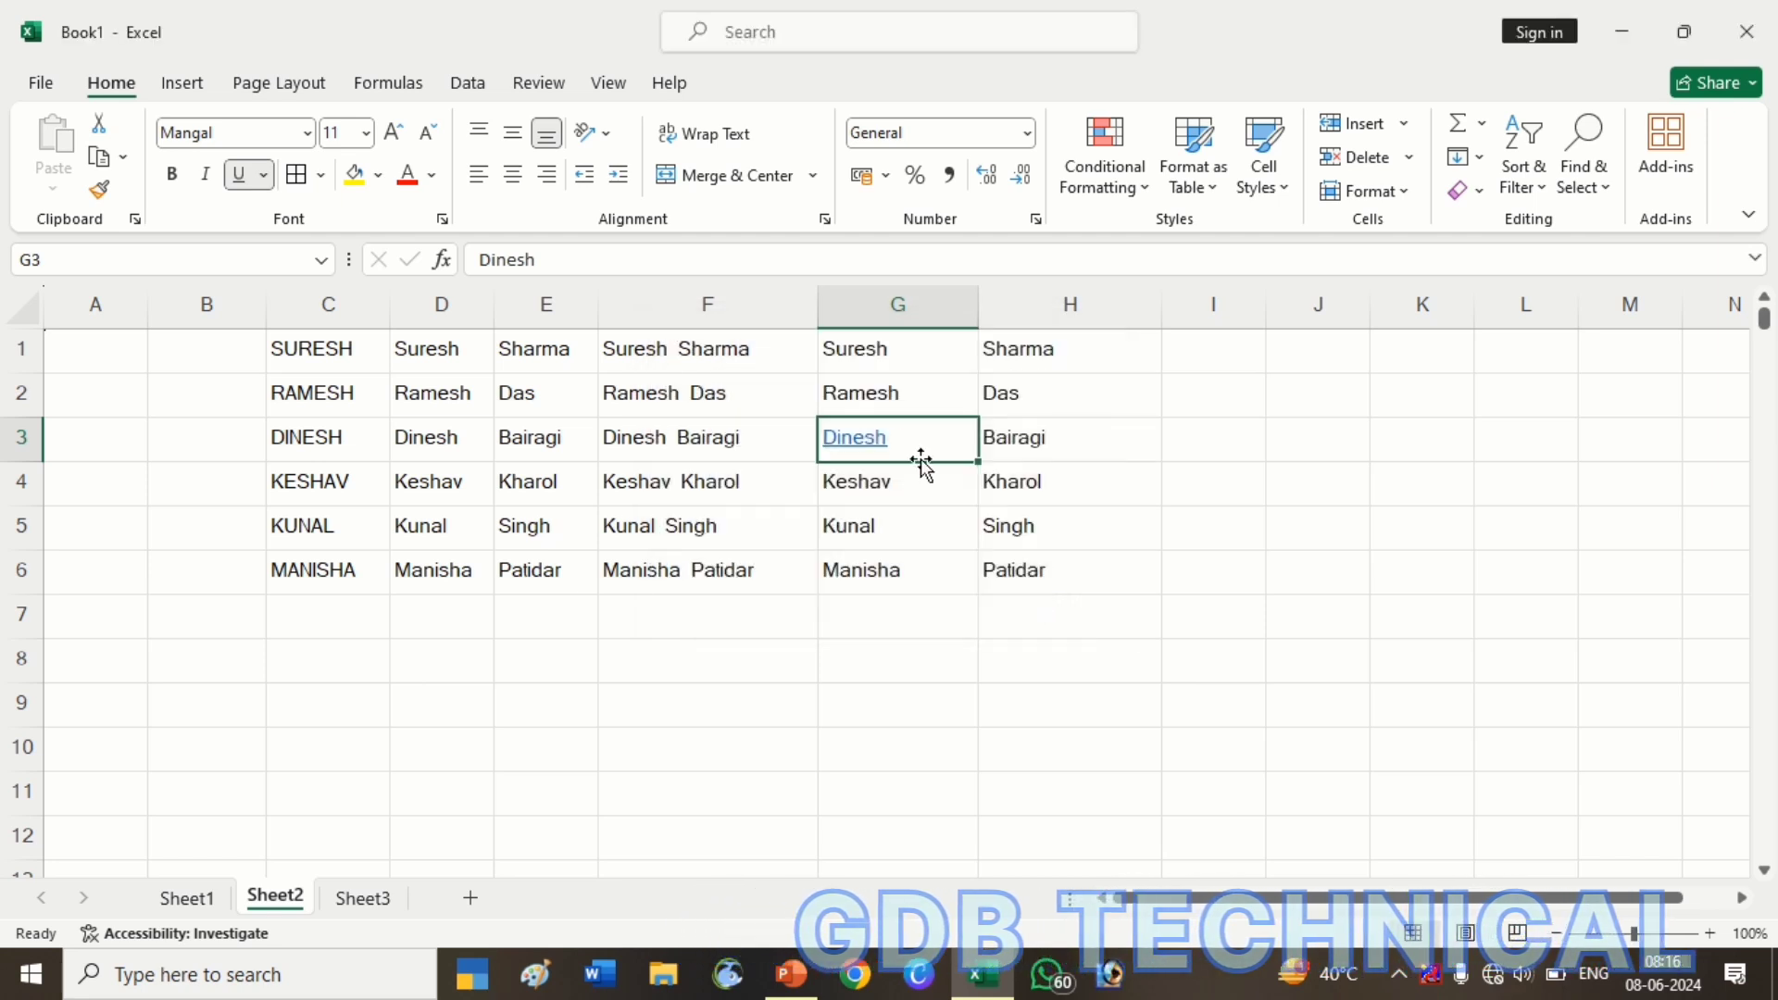
left_click(866, 443)
left_click(955, 603)
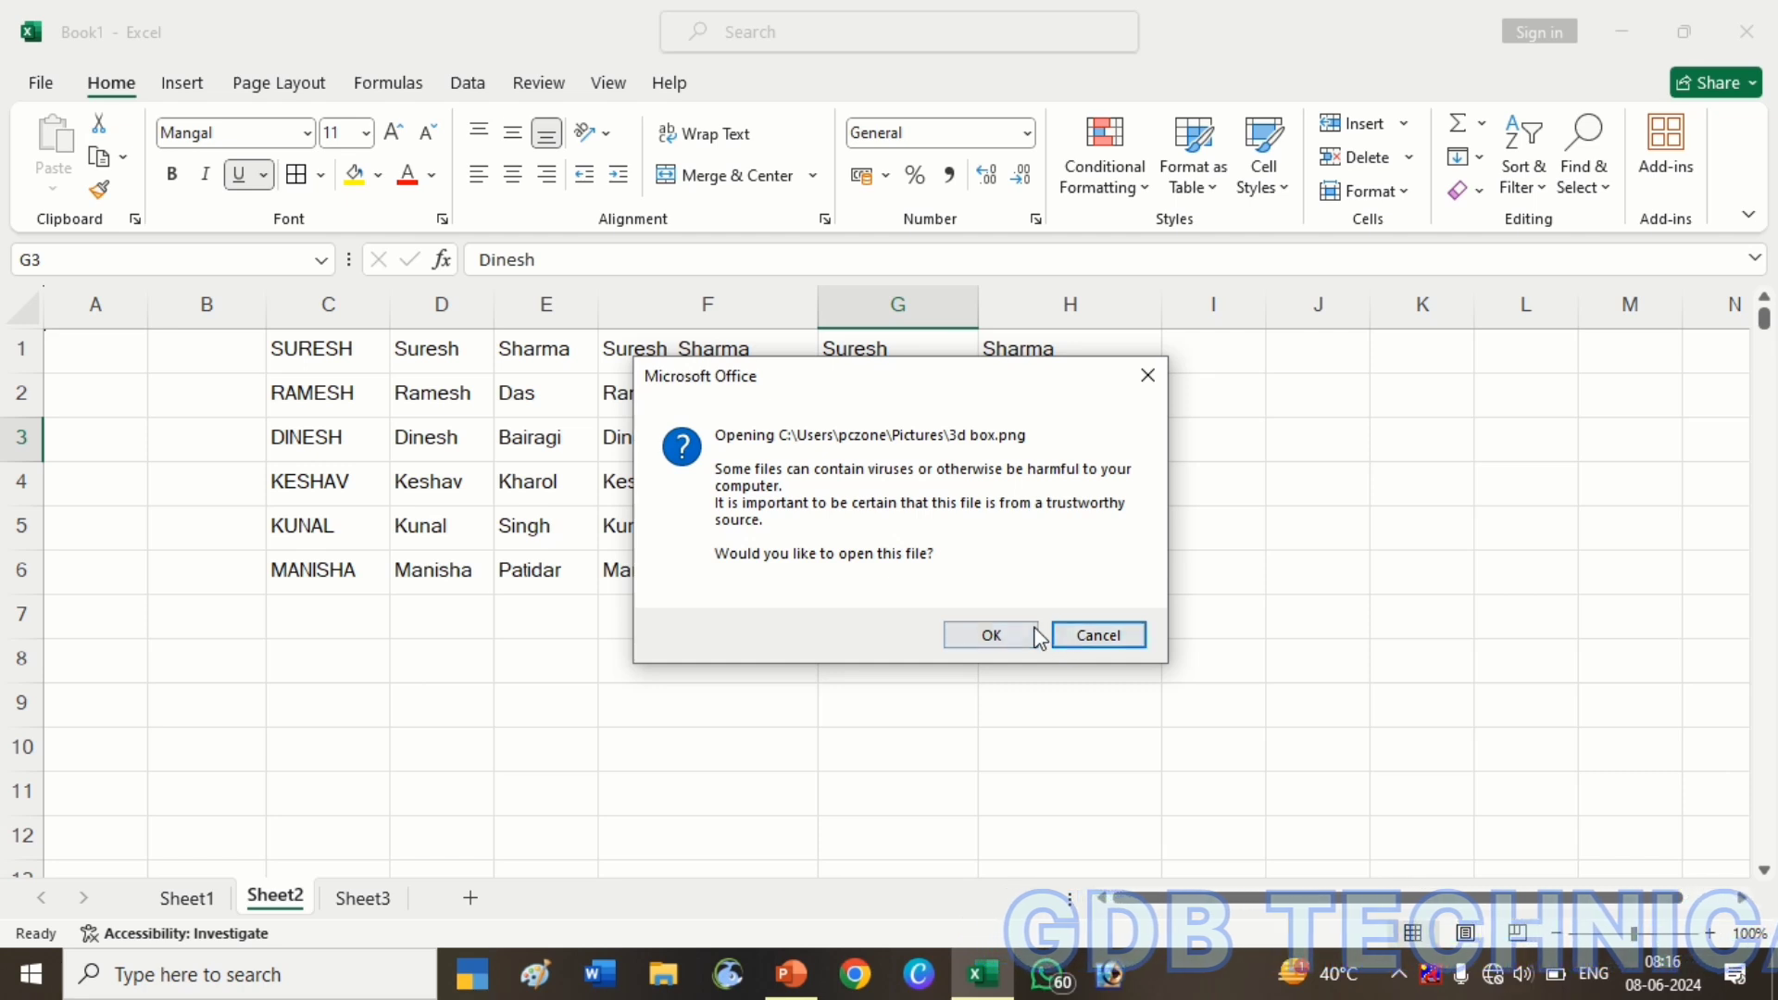
left_click(1060, 638)
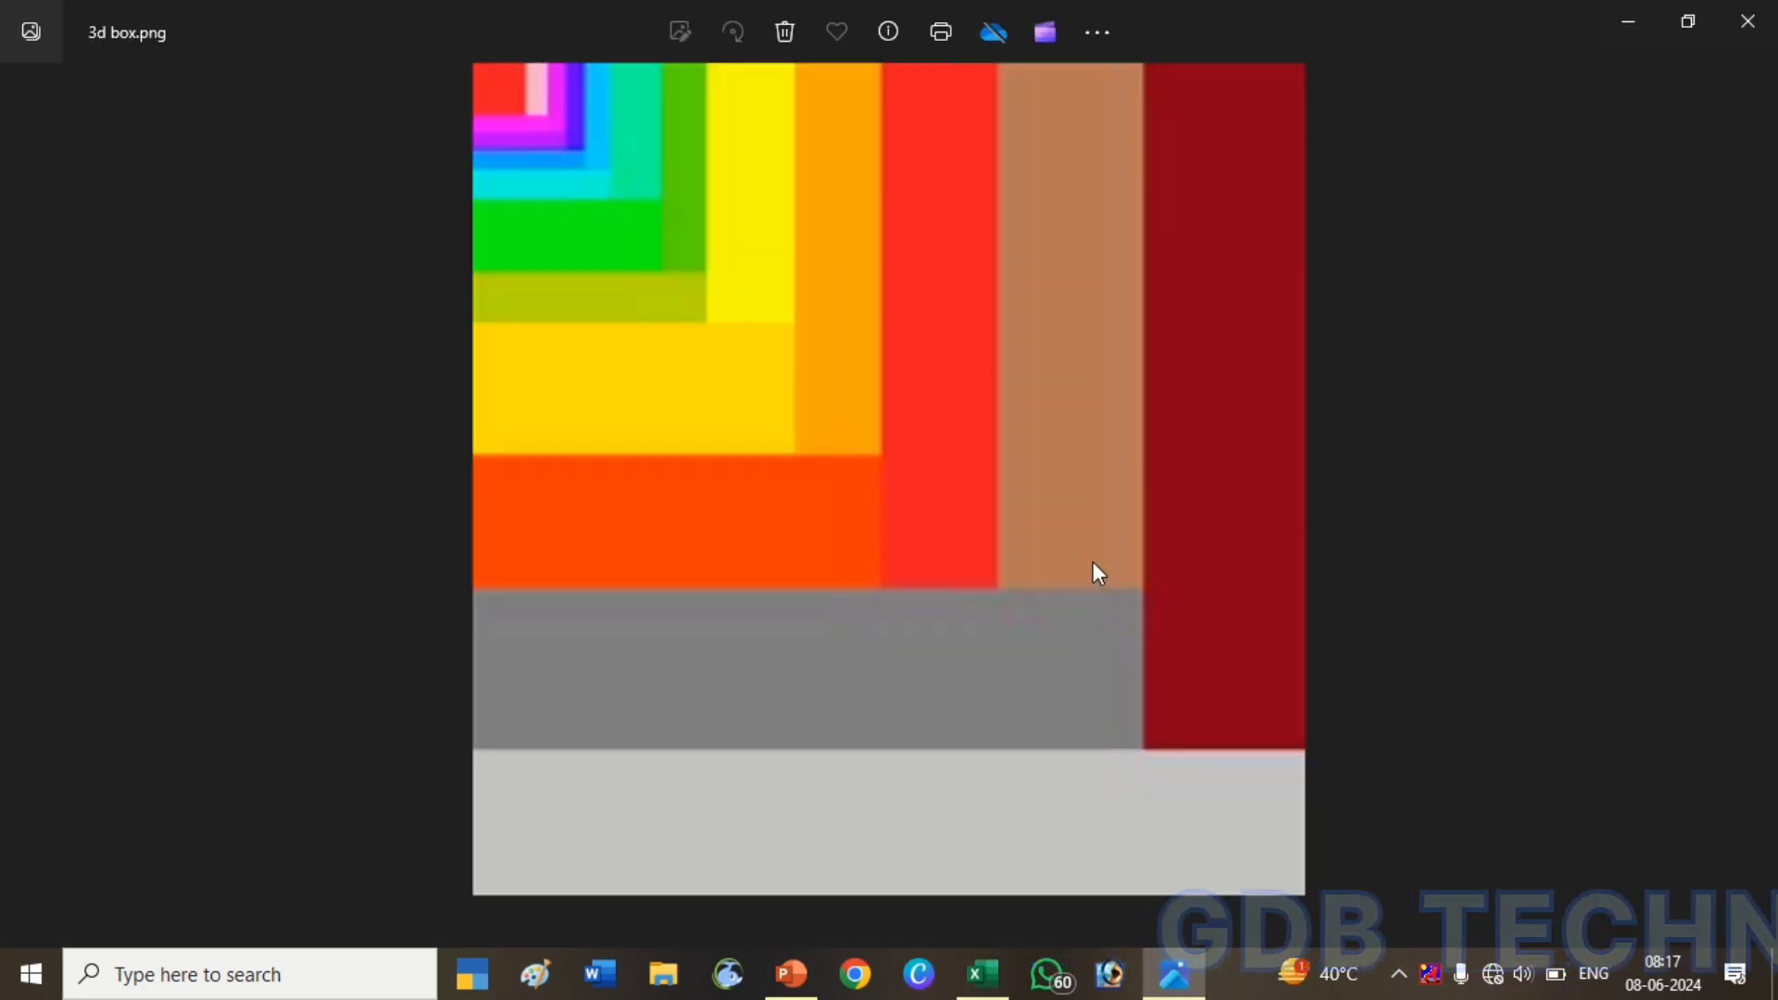
left_click(1744, 20)
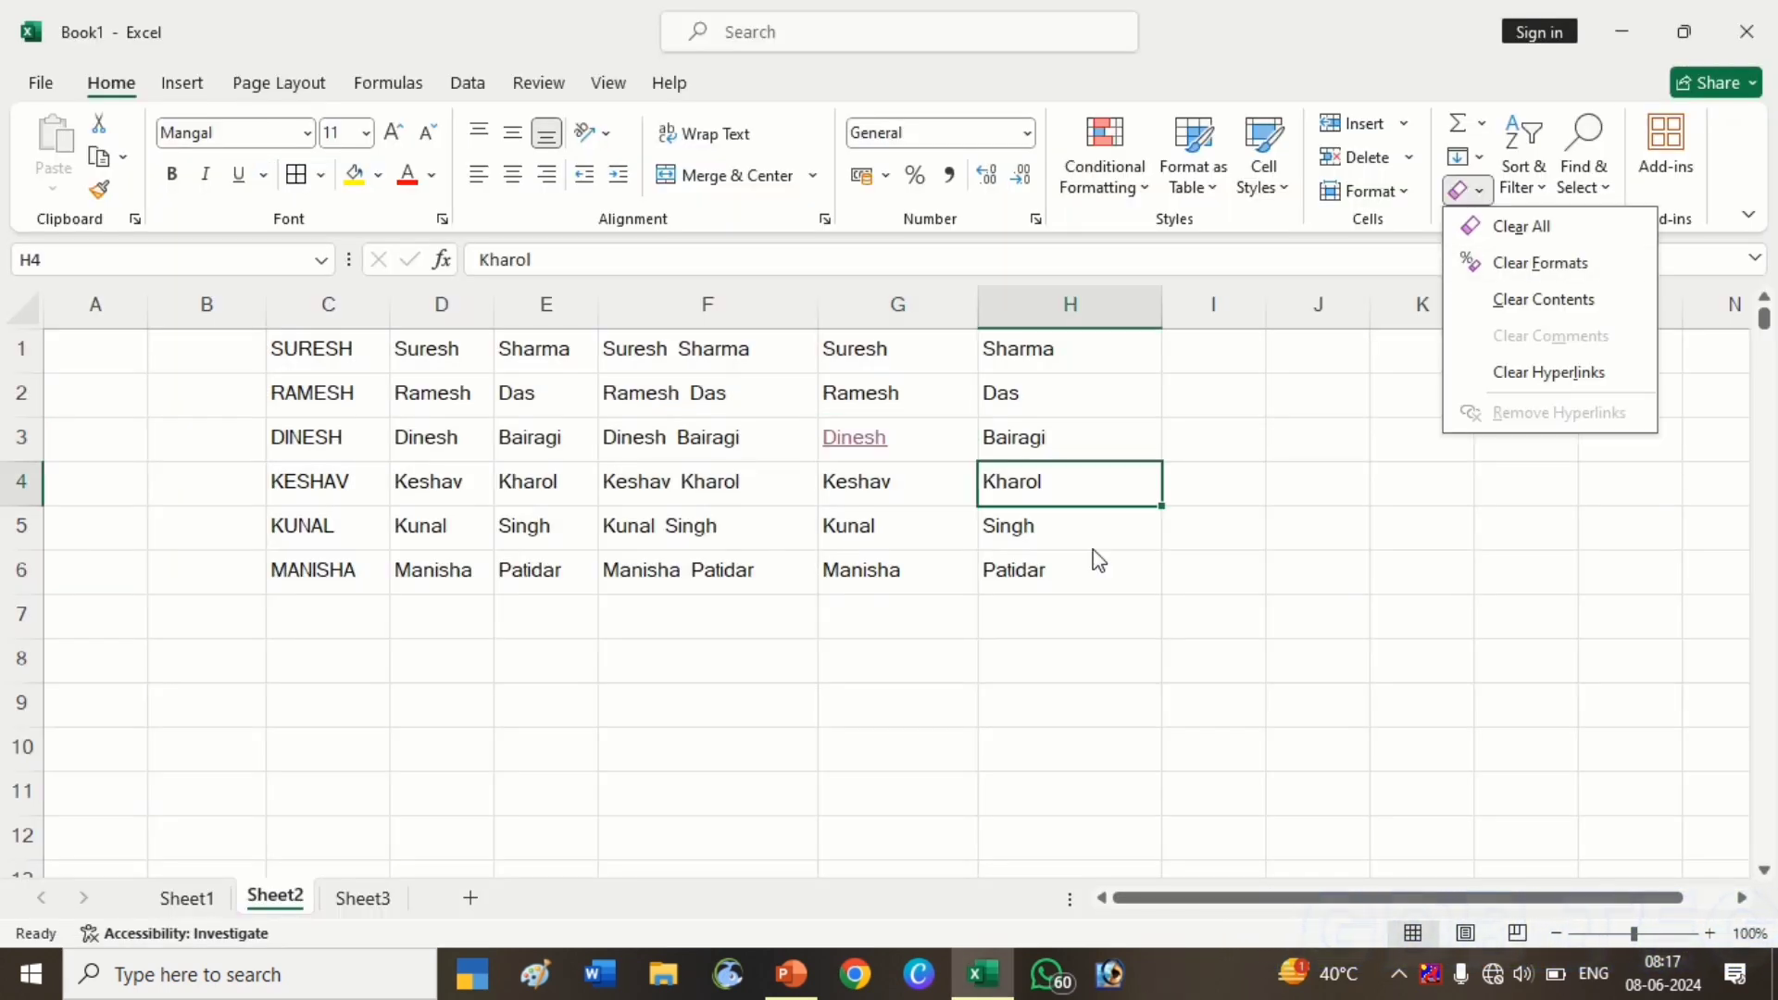
Use Clear All on C1:H6 to wipe the names, formatting and hyperlink
key("Escape")
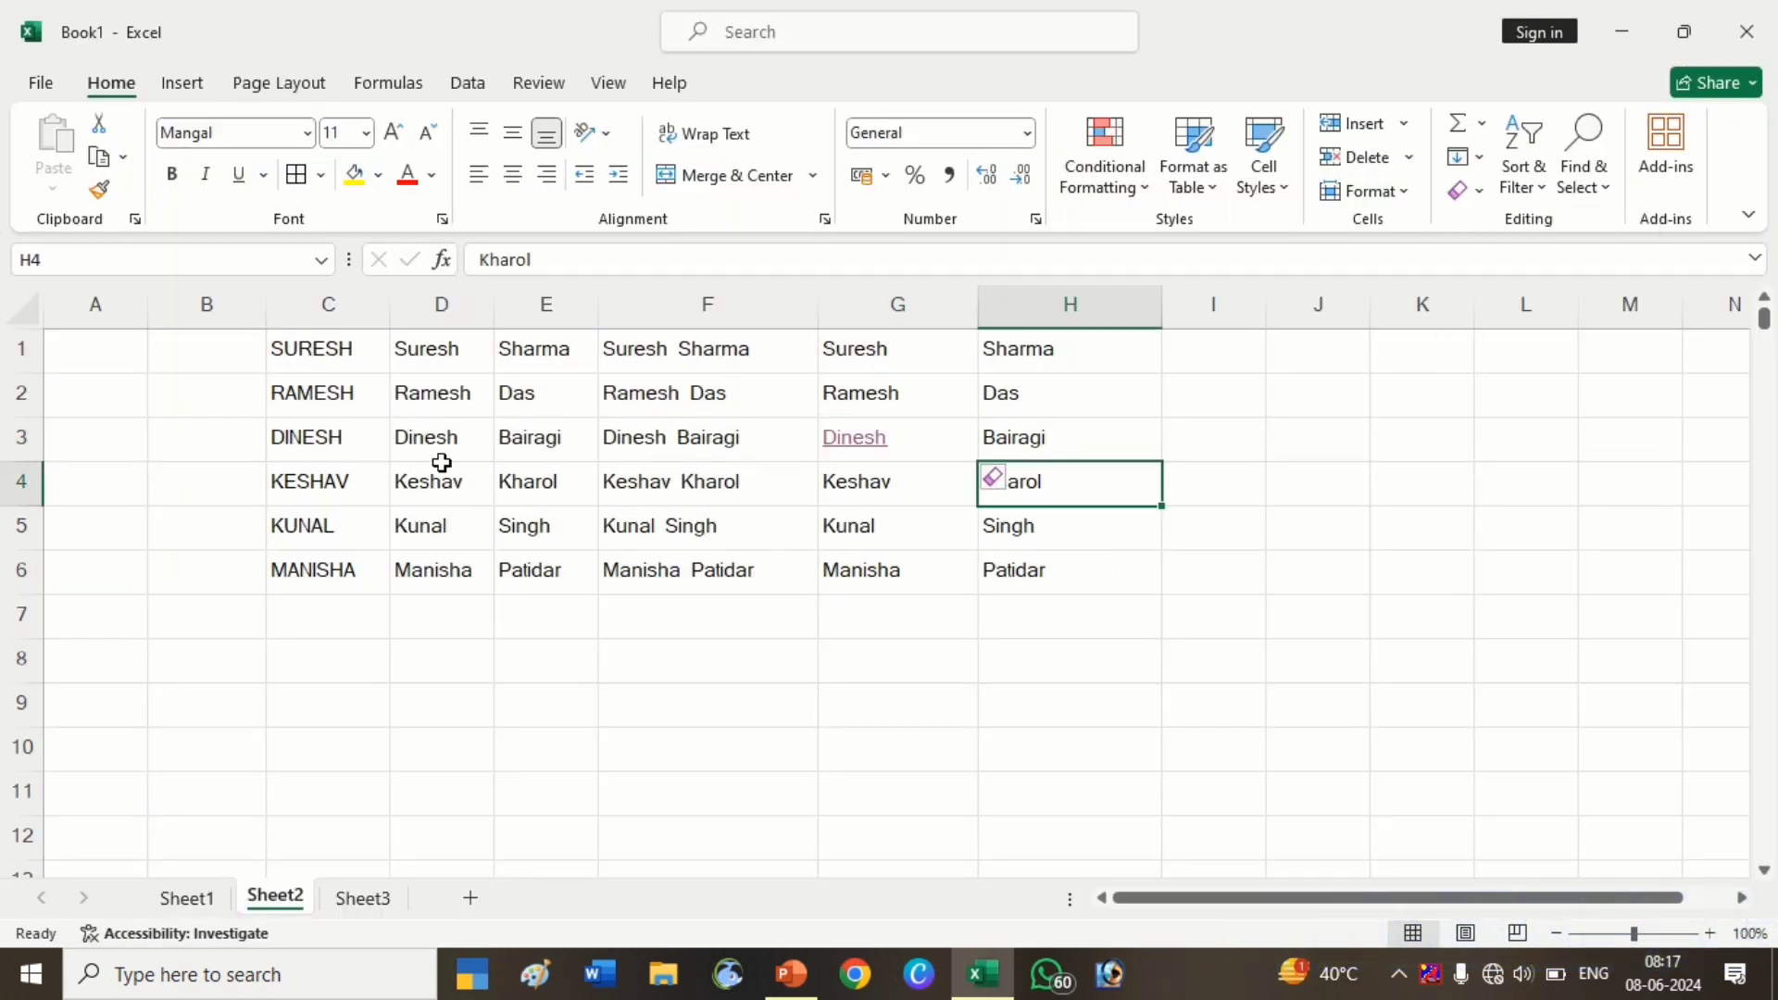
left_click_drag(306, 350, 1038, 553)
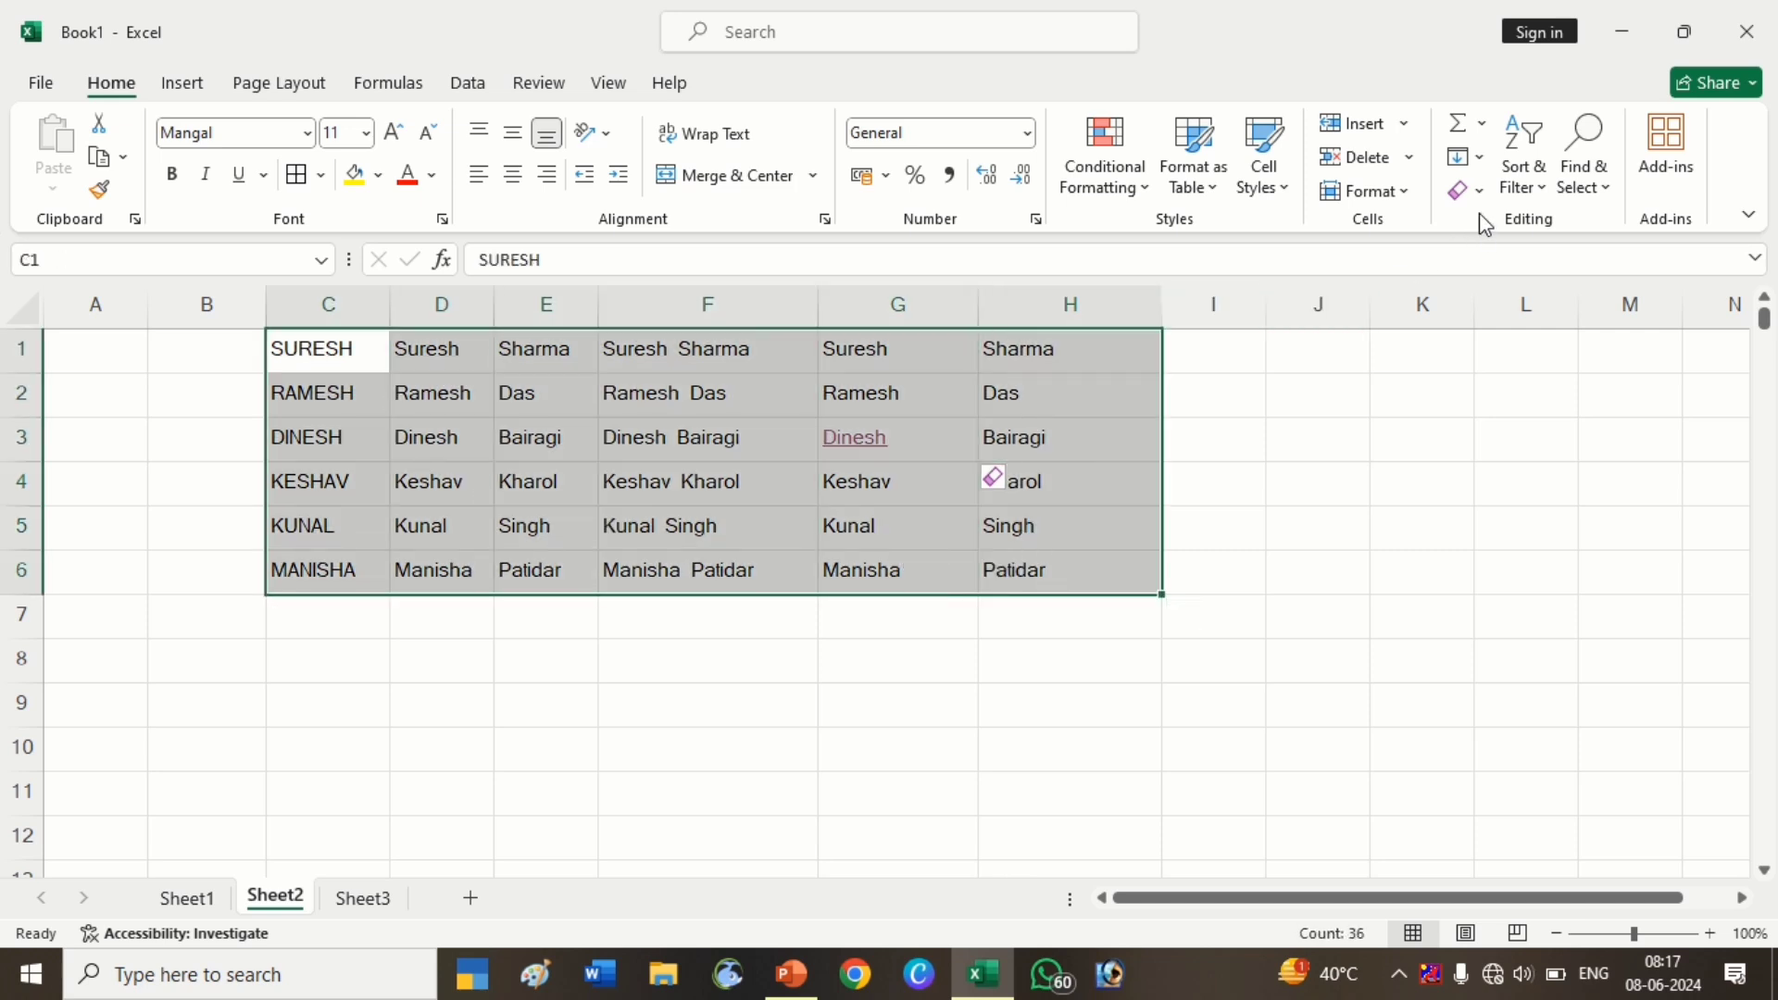
left_click(1470, 190)
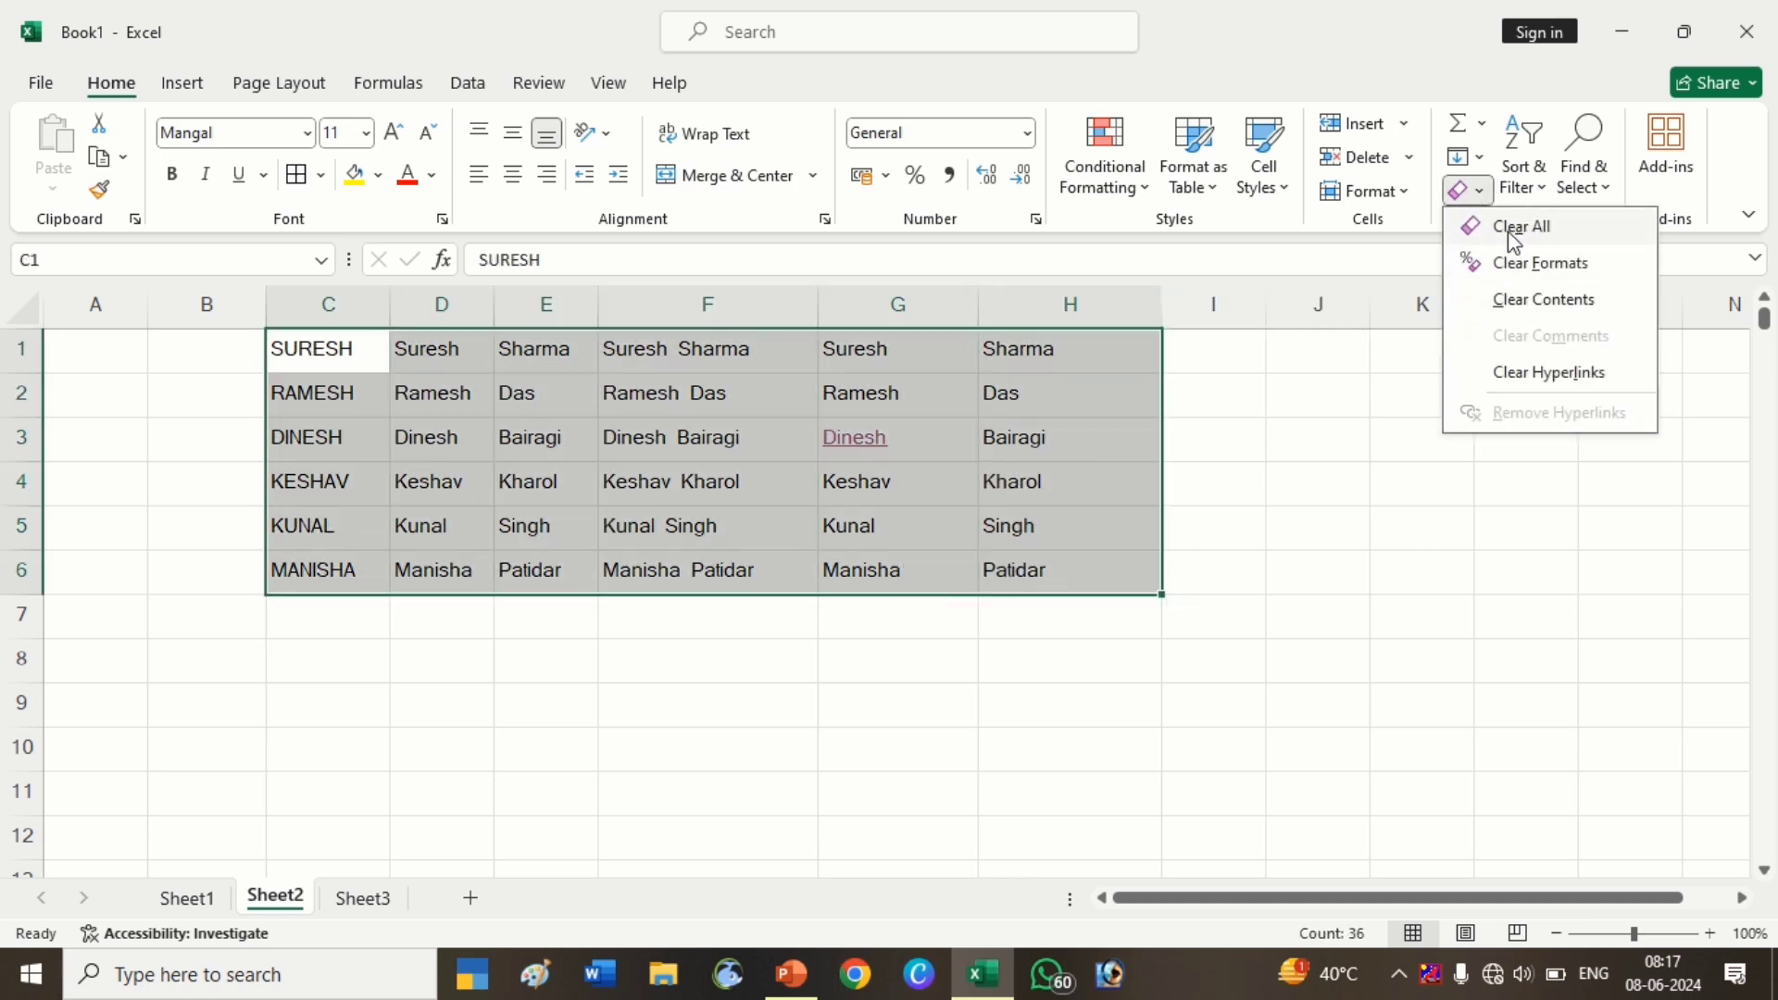
left_click(1509, 228)
left_click(1207, 641)
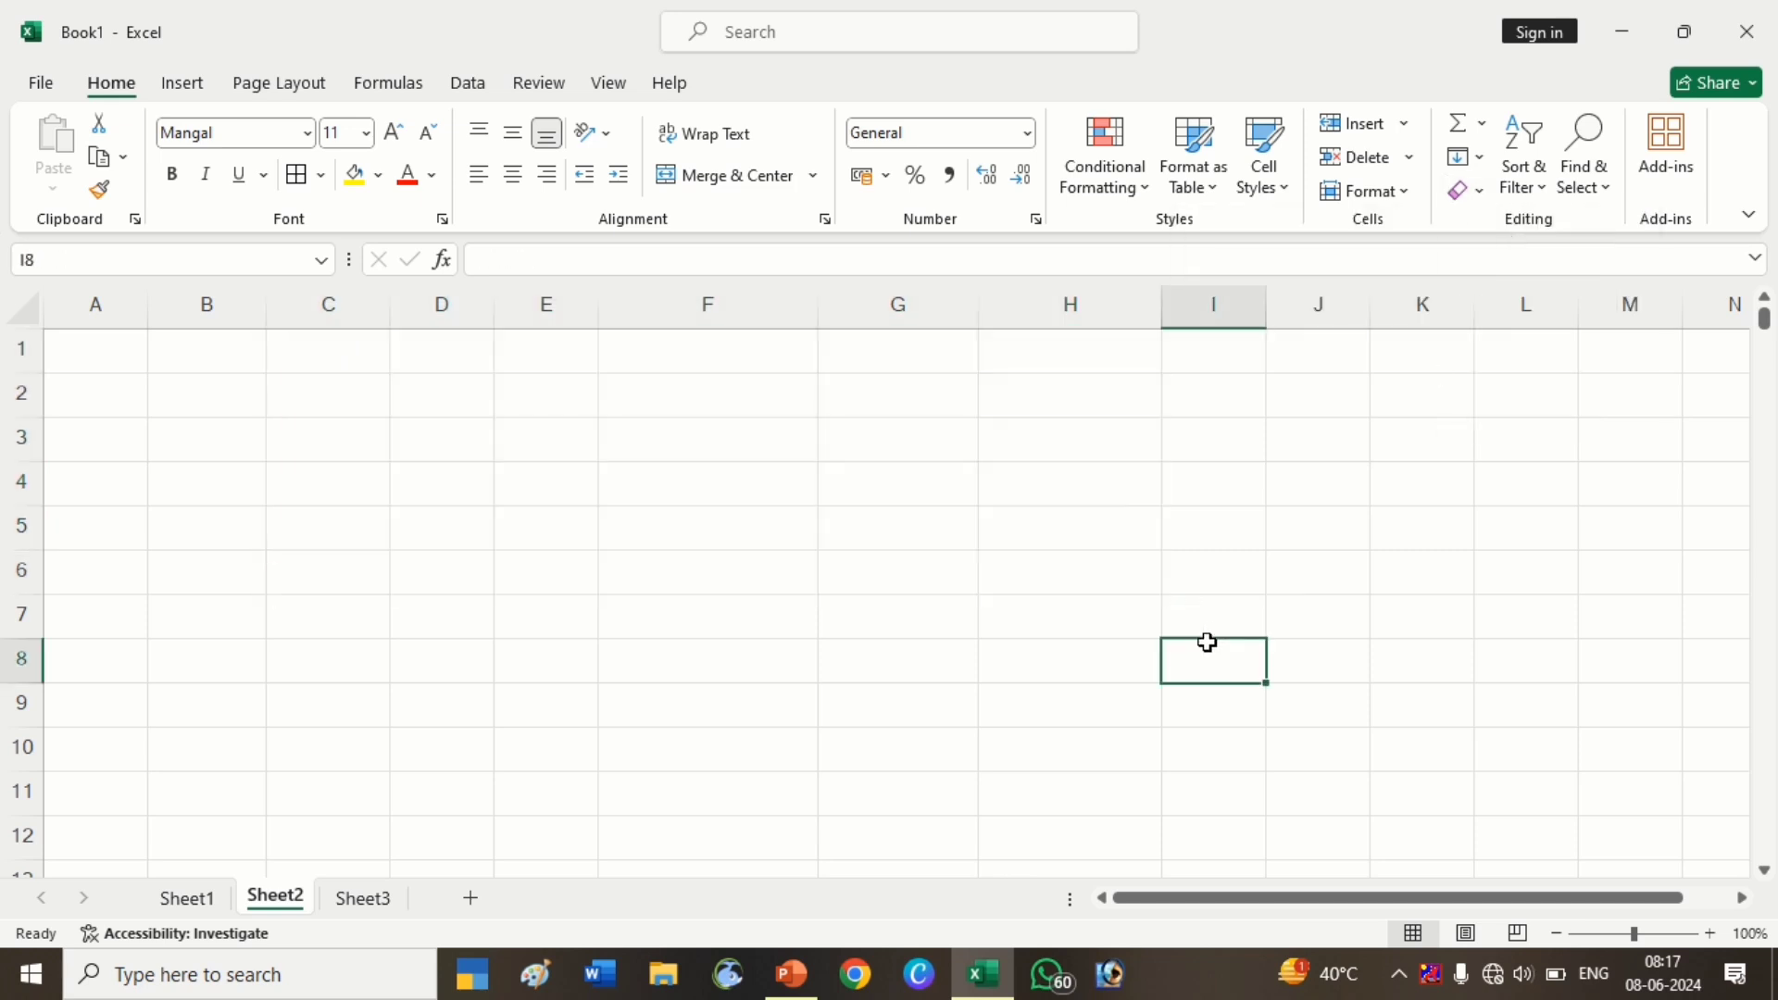